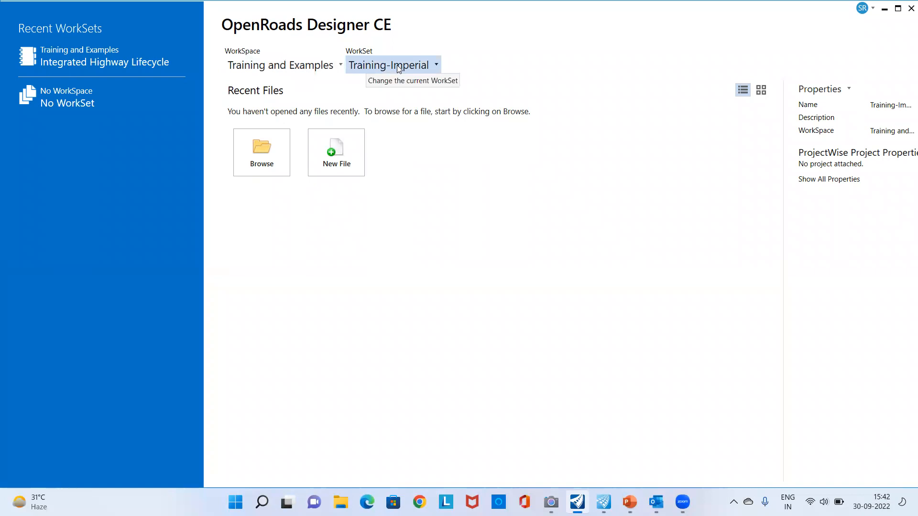
Step: Set the WorkSpace to Training and Examples and the WorkSet to Training-Imperial
{"action": "left_click", "coordinate": [341, 66]}
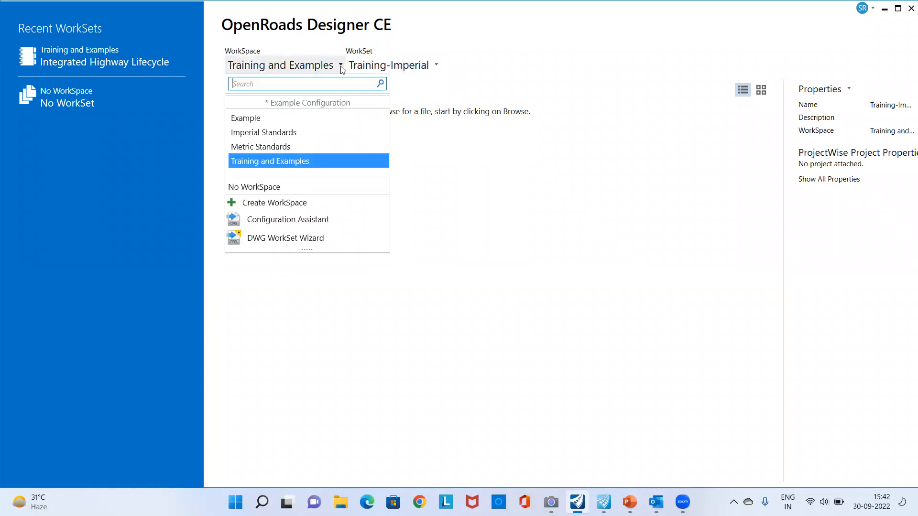
{"action": "left_click", "coordinate": [290, 162]}
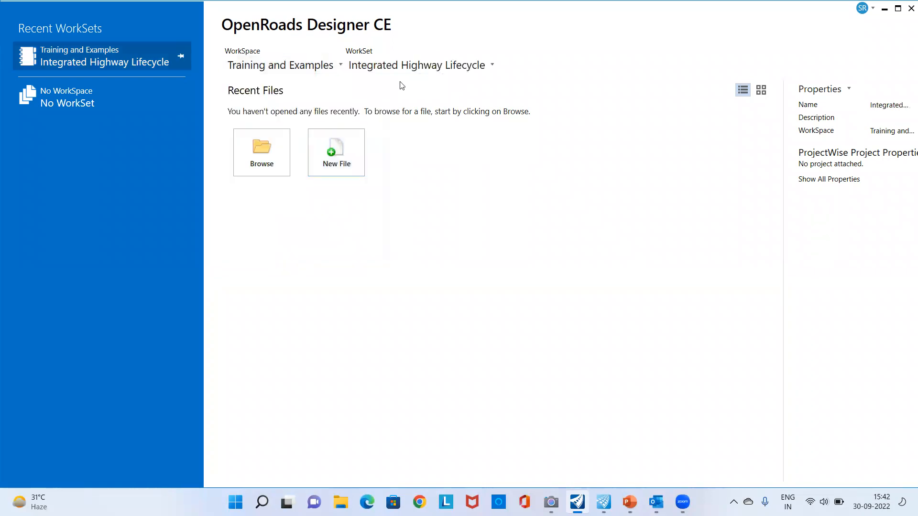
{"action": "left_click", "coordinate": [483, 71]}
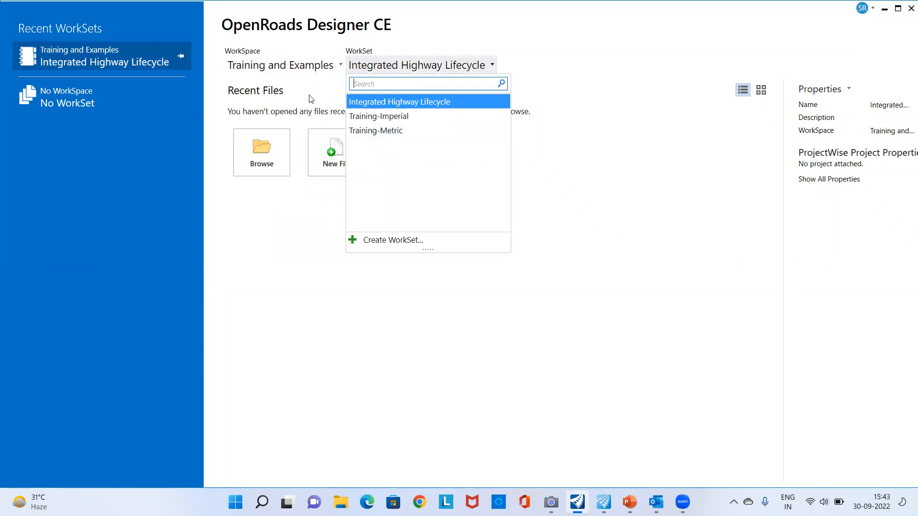
{"action": "left_click", "coordinate": [666, 175]}
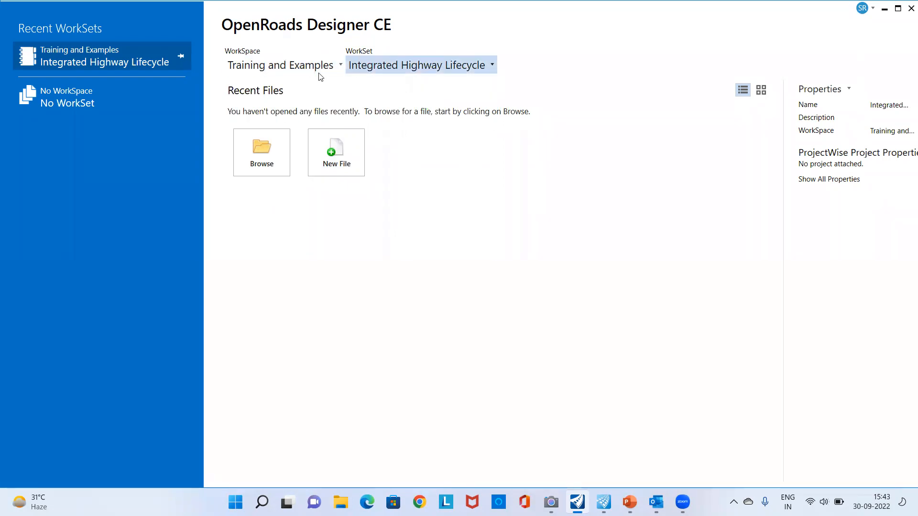
{"action": "left_click", "coordinate": [487, 67]}
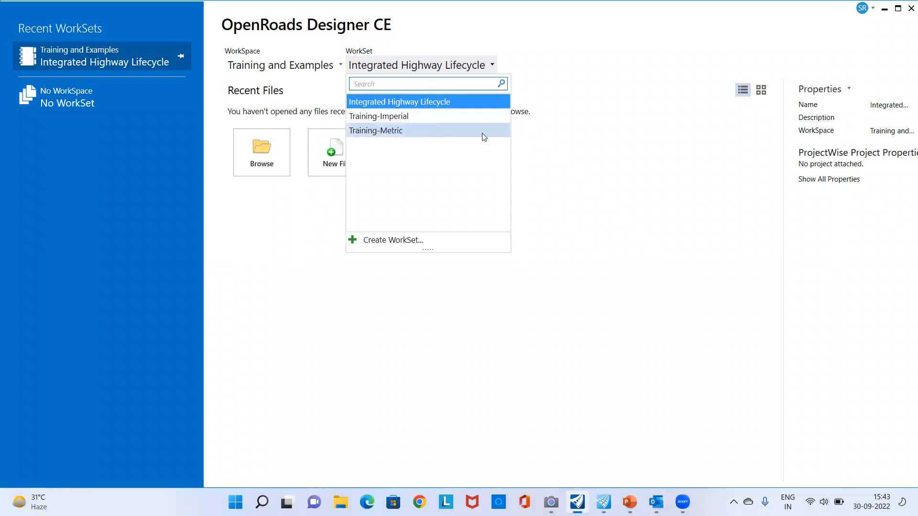
{"action": "left_click", "coordinate": [399, 117]}
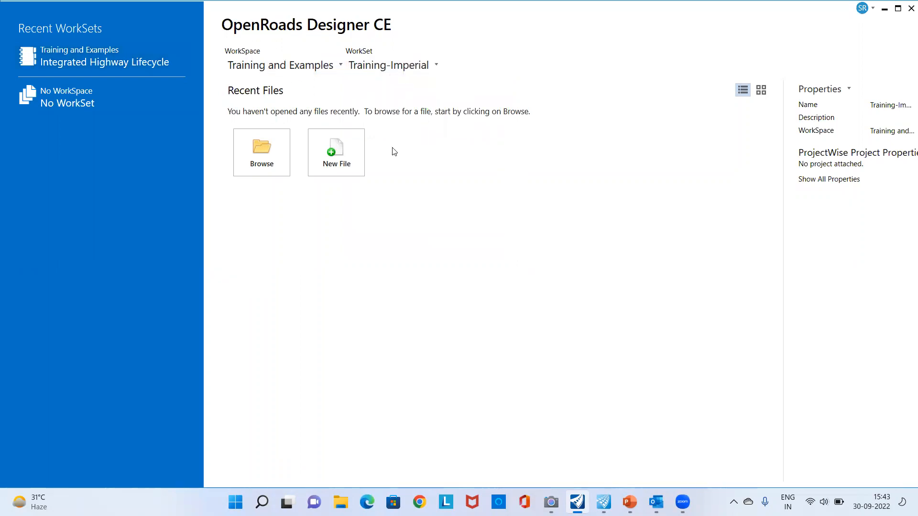
Step: Start a new DGN file and choose Seed2D - Imperial Training as its seed file
{"action": "left_click", "coordinate": [341, 152]}
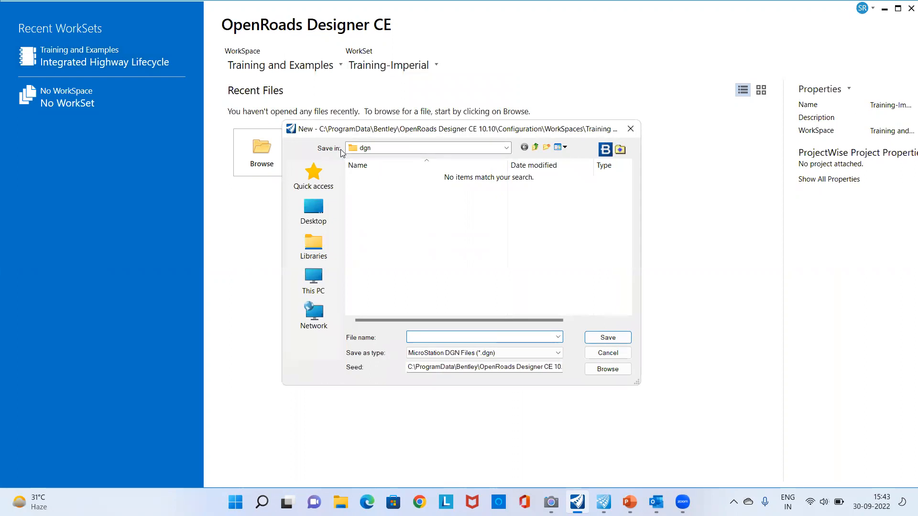
{"action": "left_click_drag", "start_coordinate": [429, 368], "coordinate": [587, 368]}
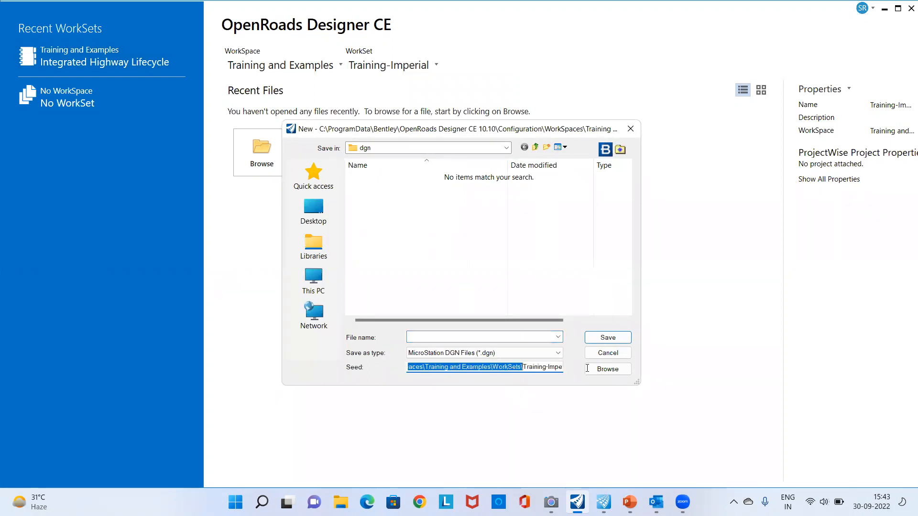
{"action": "left_click", "coordinate": [596, 370]}
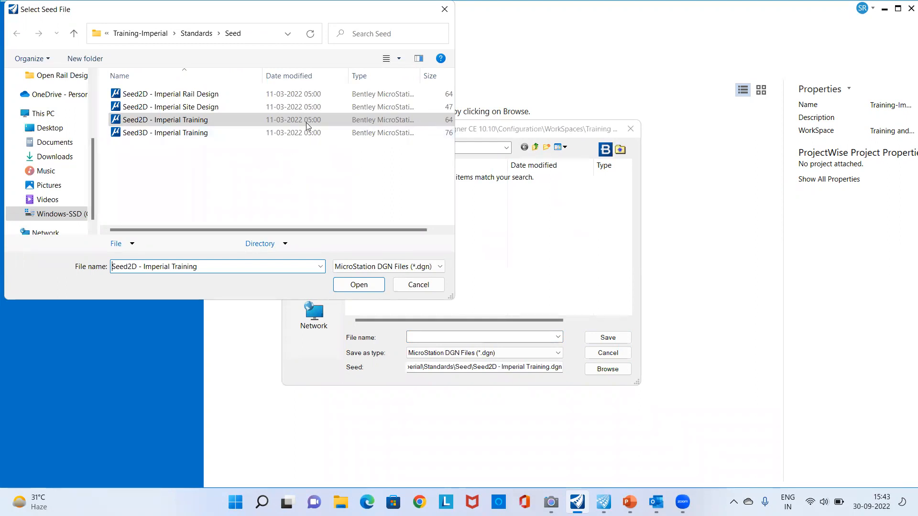
{"action": "left_click_drag", "start_coordinate": [140, 19], "coordinate": [267, 99]}
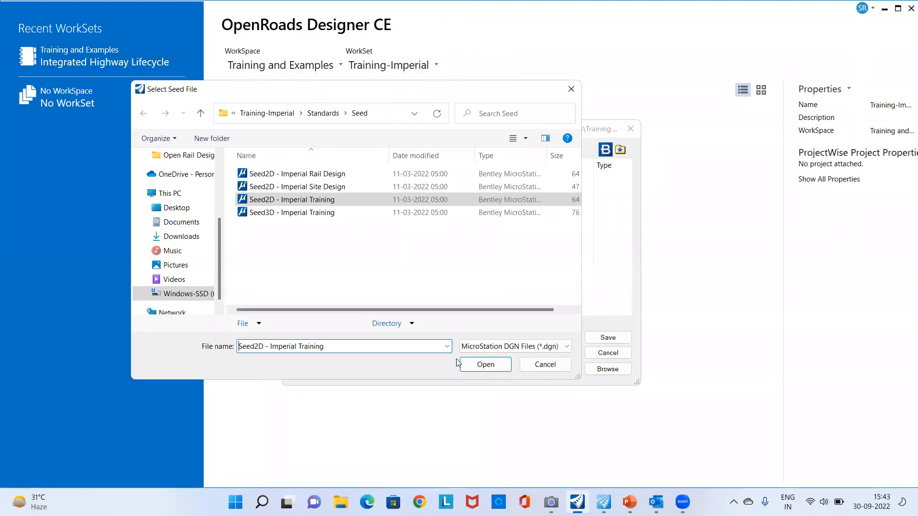
{"action": "left_click", "coordinate": [488, 365]}
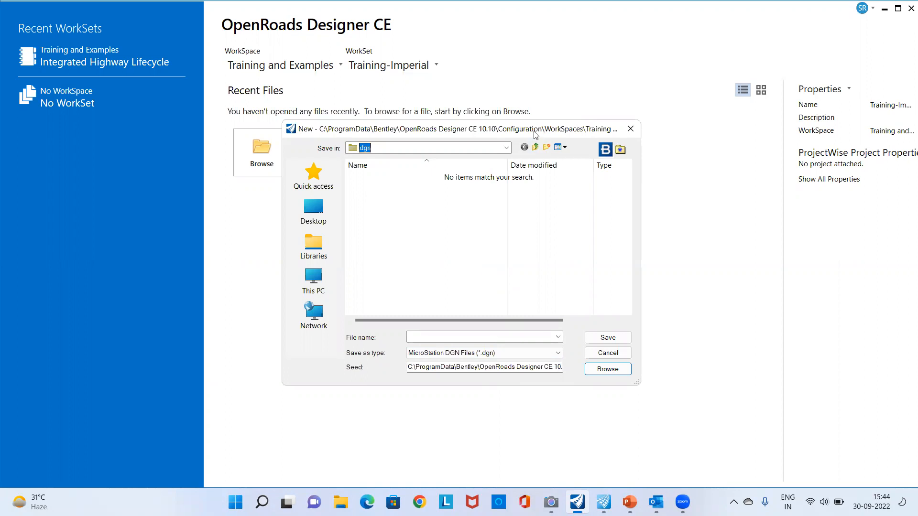
Step: Name the new file Geometry and save it in the Desktop's Workshop_IITD\Open Roads Designer folder
{"action": "left_click_drag", "start_coordinate": [537, 134], "coordinate": [586, 153]}
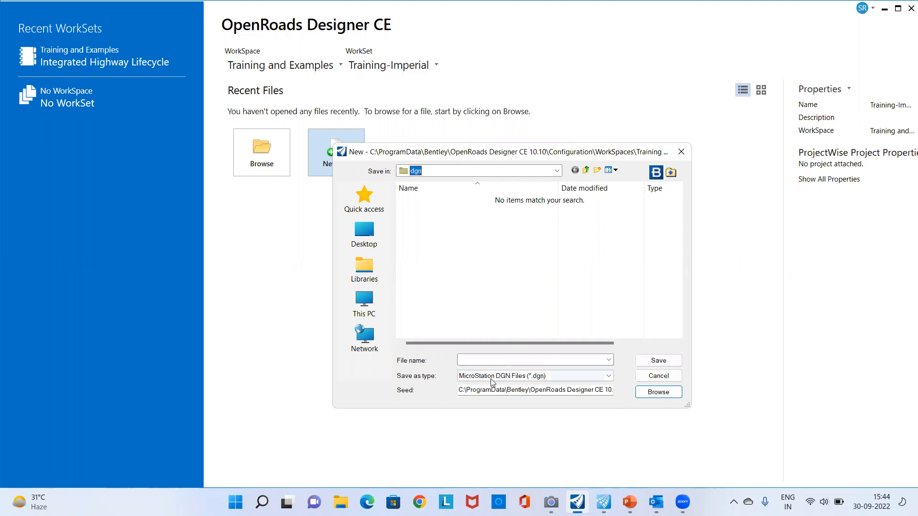
{"action": "left_click", "coordinate": [495, 363]}
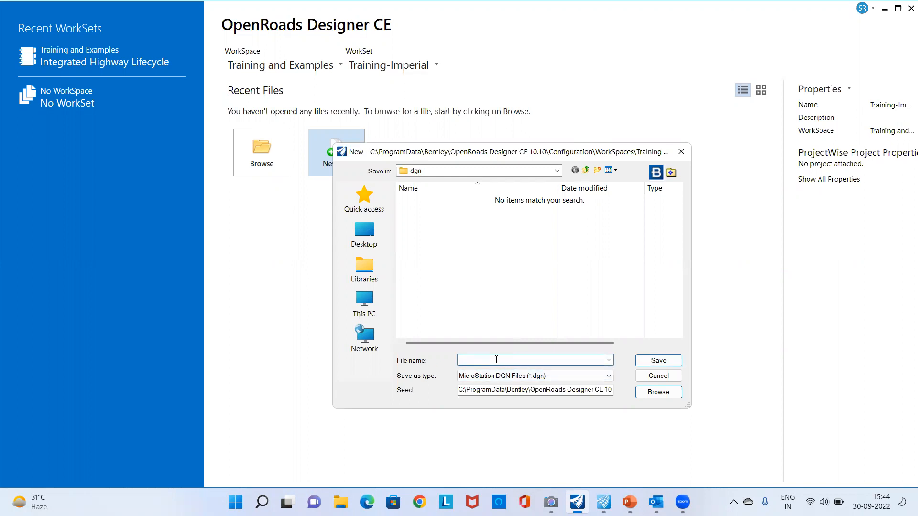
{"action": "type", "text": "D"}
{"action": "key", "text": "BackSpace"}
{"action": "type", "text": "Geometry"}
{"action": "left_click", "coordinate": [369, 246]}
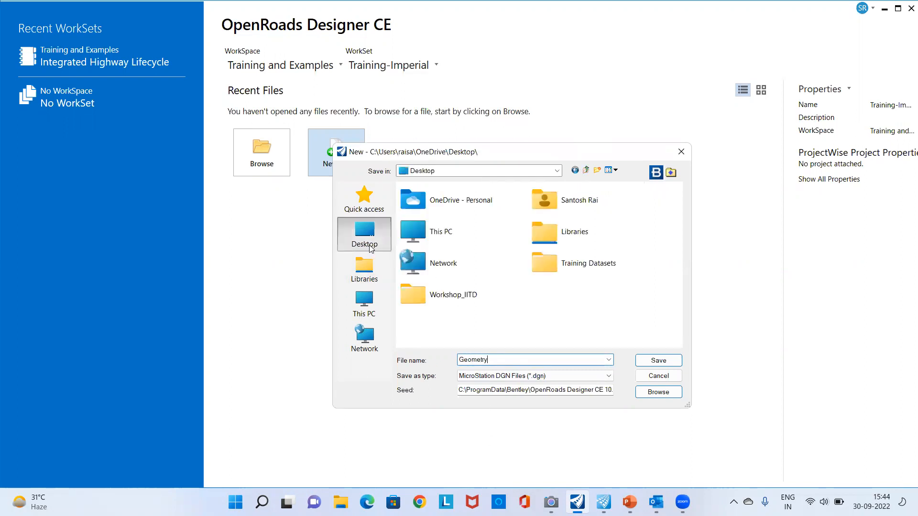
{"action": "double_click", "coordinate": [461, 294]}
{"action": "double_click", "coordinate": [449, 212]}
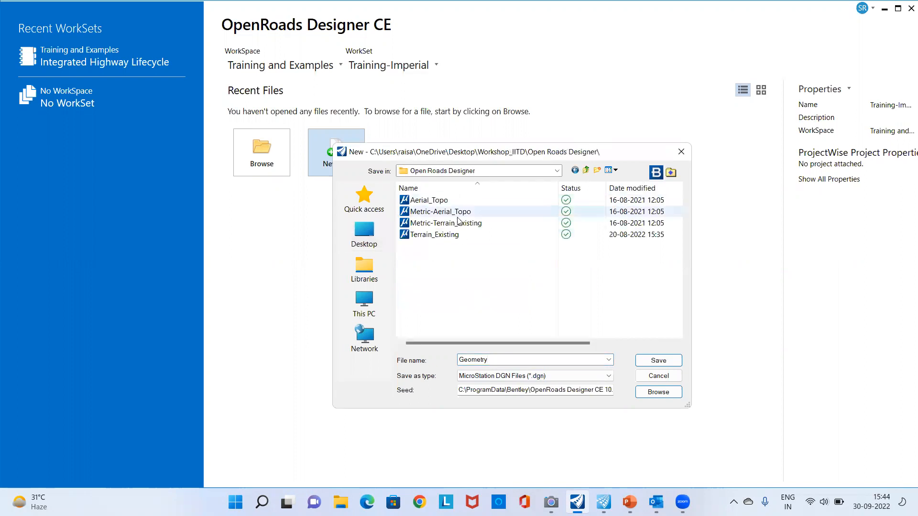
{"action": "left_click", "coordinate": [665, 362]}
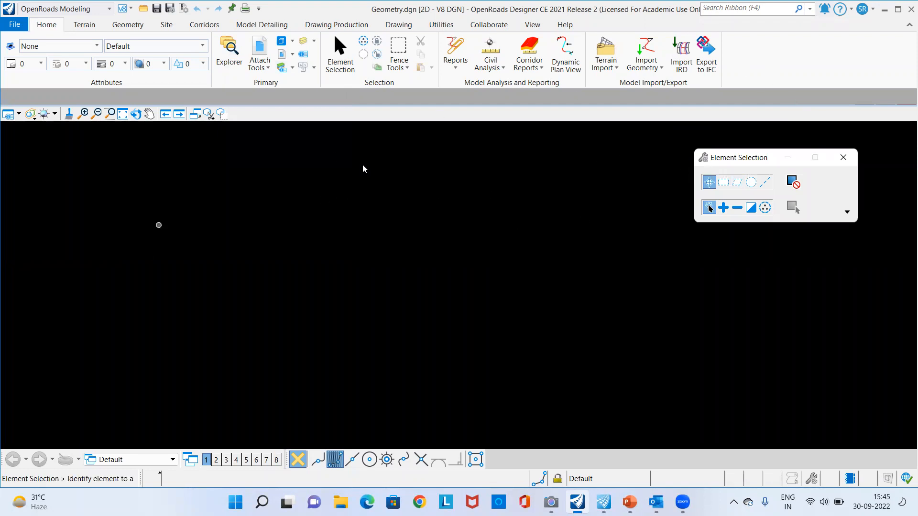
Step: Switch to the Survey workflow to view its tools and return to OpenRoads Modeling
{"action": "left_click", "coordinate": [95, 13]}
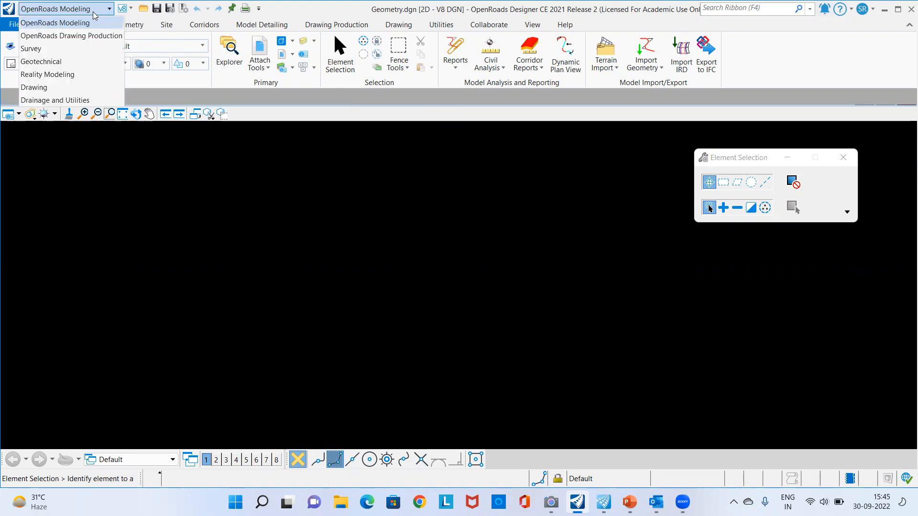
{"action": "left_click", "coordinate": [46, 50]}
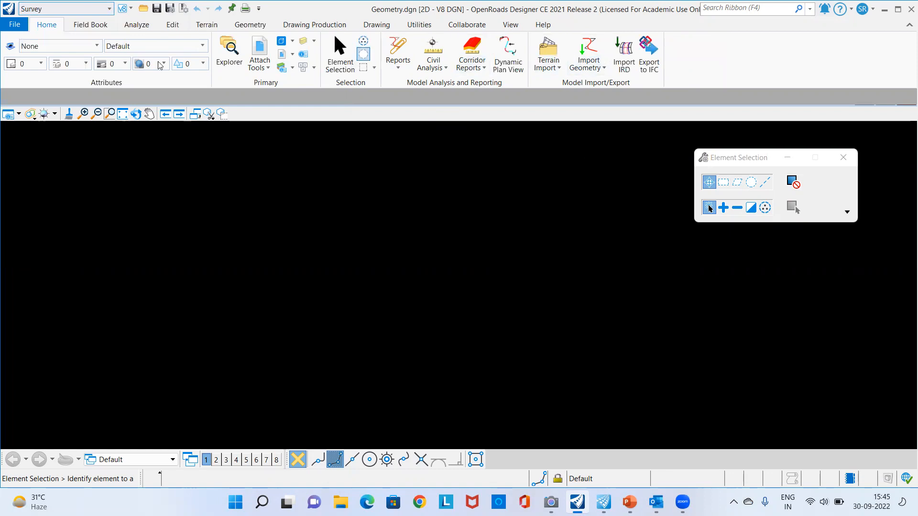
{"action": "left_click", "coordinate": [80, 8]}
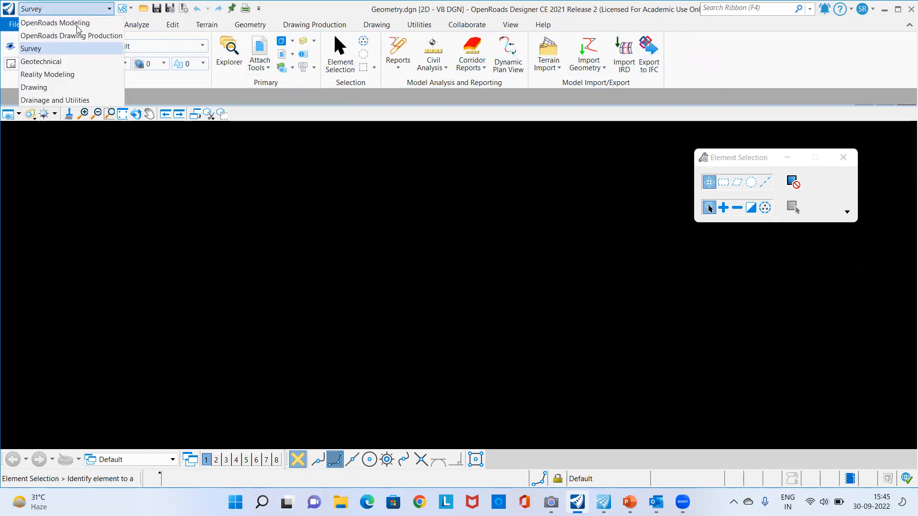
{"action": "left_click", "coordinate": [73, 23]}
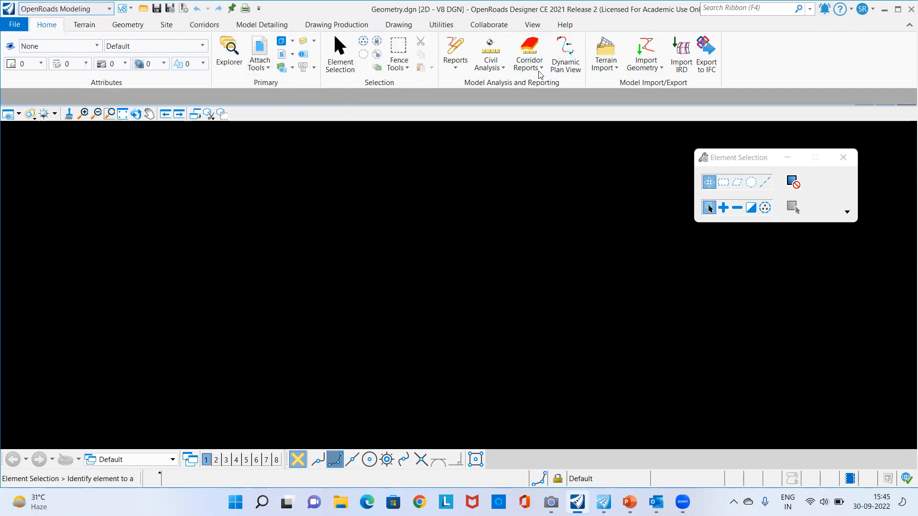
Step: Switch to the Drawing workflow to view its tools, and change to the Survey workflow
{"action": "left_click", "coordinate": [84, 10]}
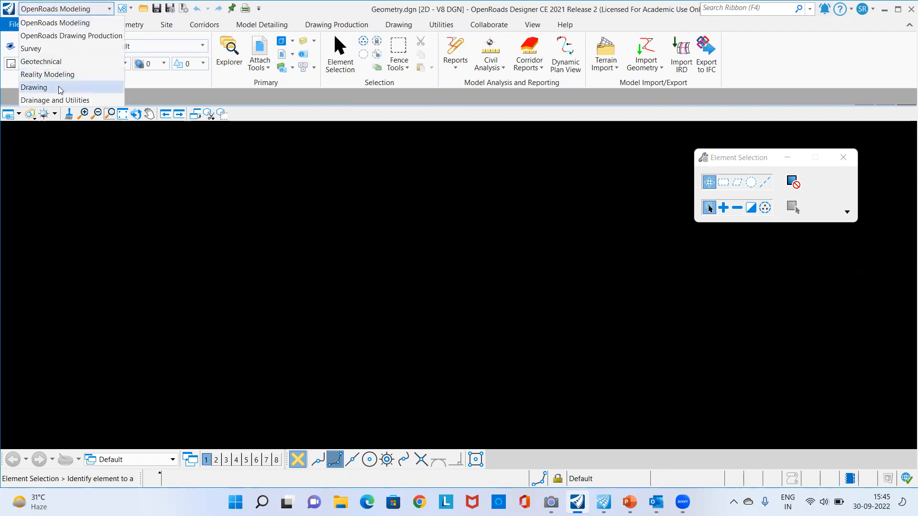
{"action": "key", "text": "Return"}
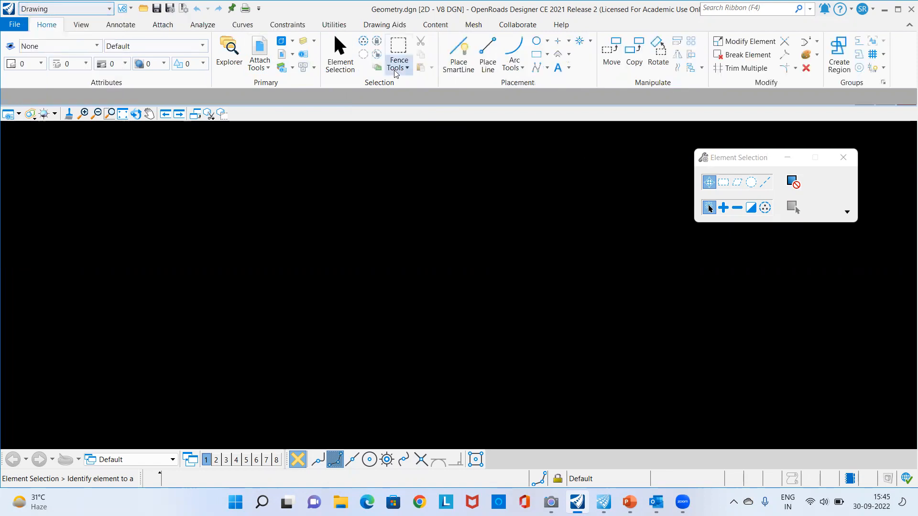
{"action": "left_click", "coordinate": [95, 10]}
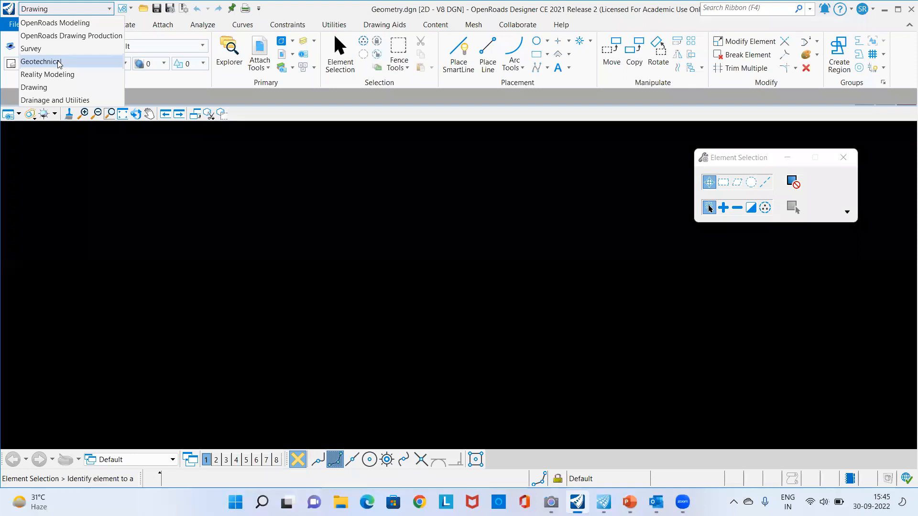
{"action": "left_click", "coordinate": [66, 13]}
{"action": "left_click", "coordinate": [63, 10]}
{"action": "left_click", "coordinate": [38, 48]}
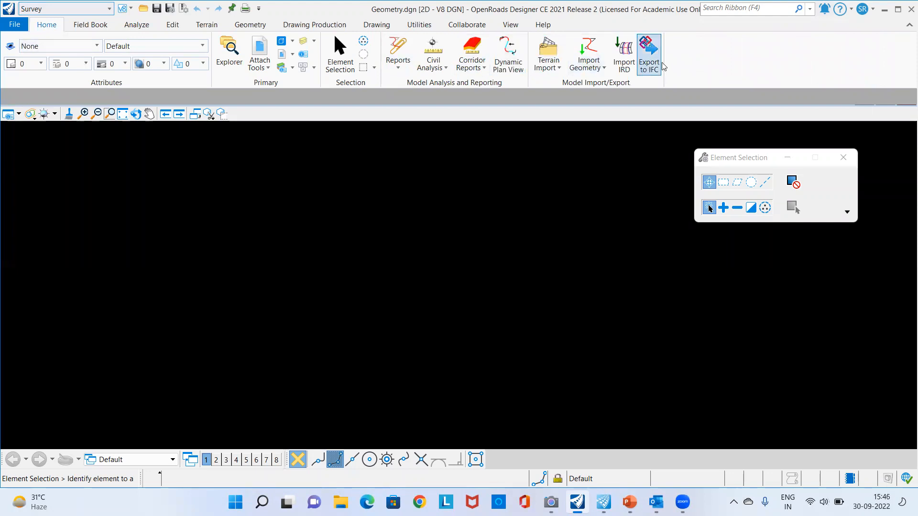
Step: View the Drawing workflow's tools once more and set the workflow back to OpenRoads Modeling
{"action": "left_click", "coordinate": [85, 12]}
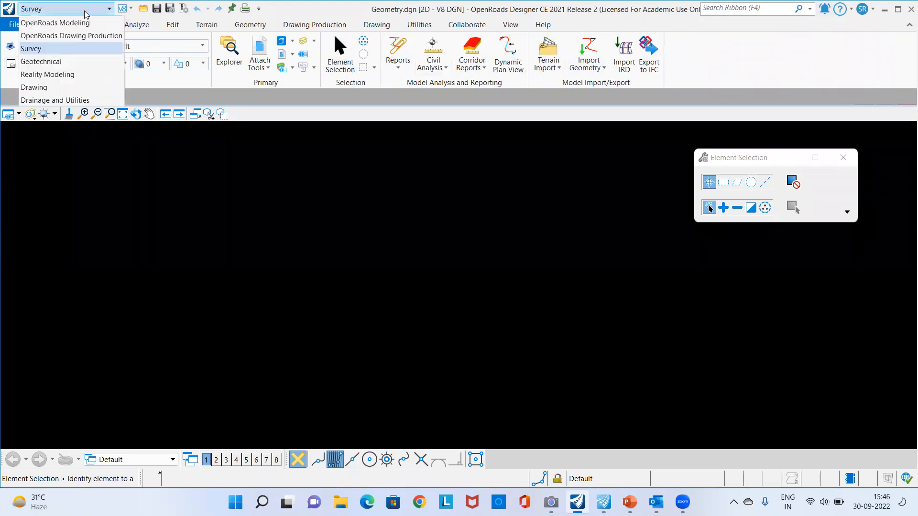
{"action": "left_click", "coordinate": [35, 87]}
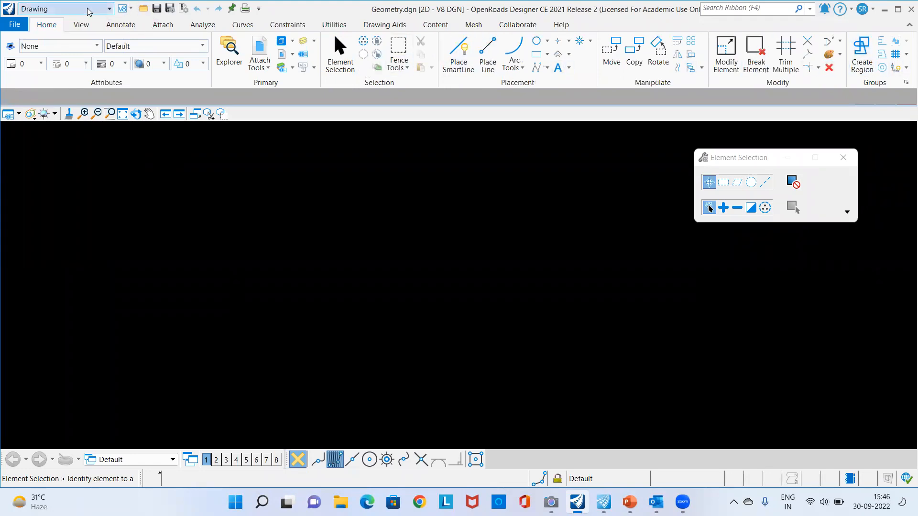
{"action": "left_click", "coordinate": [59, 9]}
{"action": "left_click", "coordinate": [70, 29]}
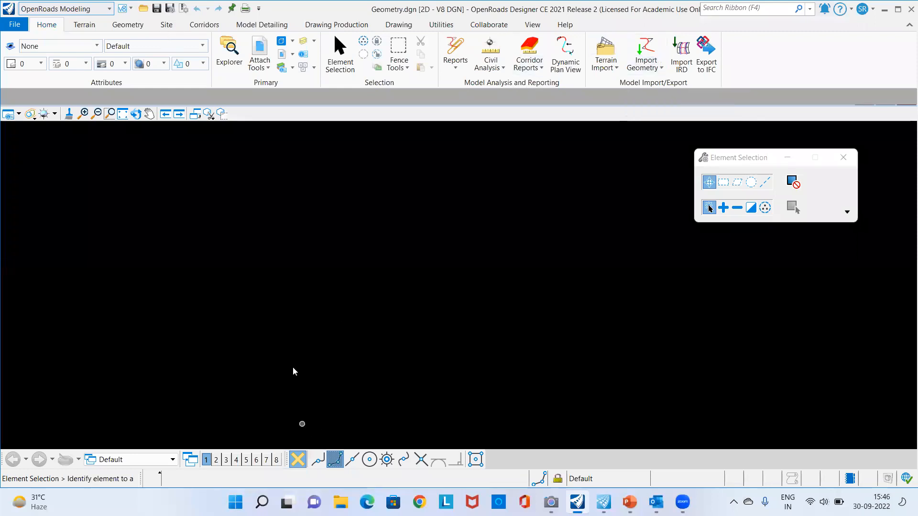
Step: Apply the 3 Views Plan/Profile/3D layout, accept creating a dynamic profile view, and exit the plan element selection
{"action": "right_click", "coordinate": [309, 195]}
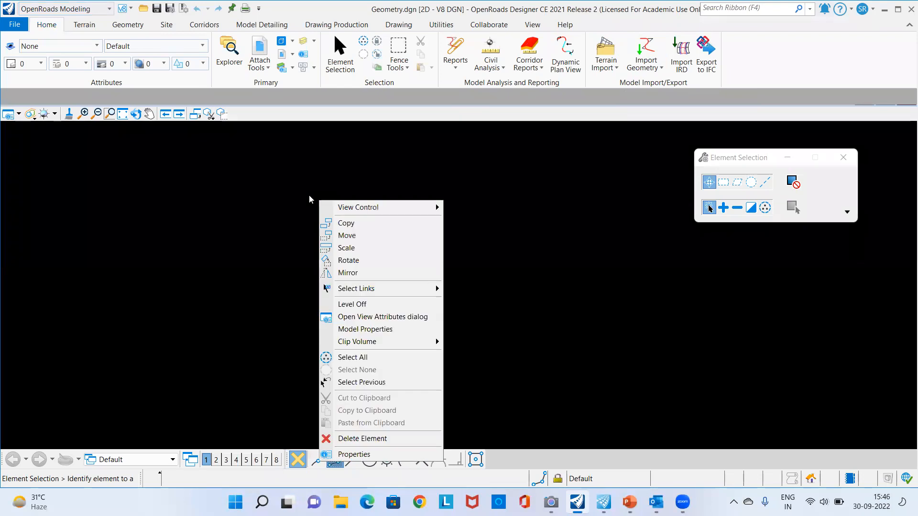
{"action": "mouse_move", "coordinate": [396, 209]}
{"action": "left_click", "coordinate": [477, 183]}
{"action": "right_click", "coordinate": [289, 222]}
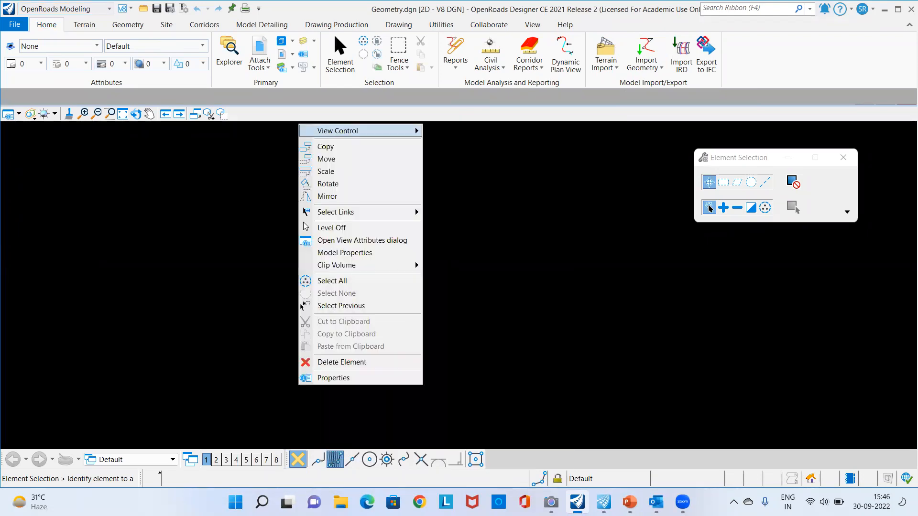
{"action": "mouse_move", "coordinate": [363, 132]}
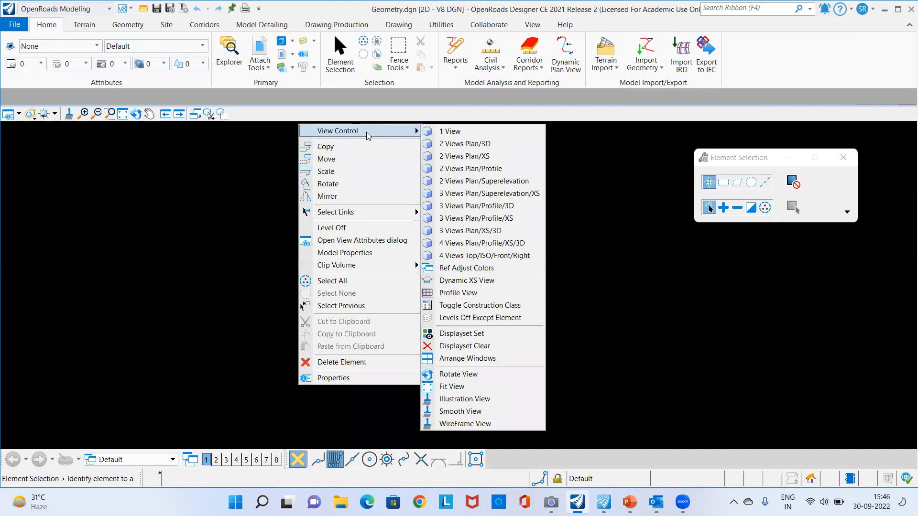
{"action": "left_click", "coordinate": [475, 207]}
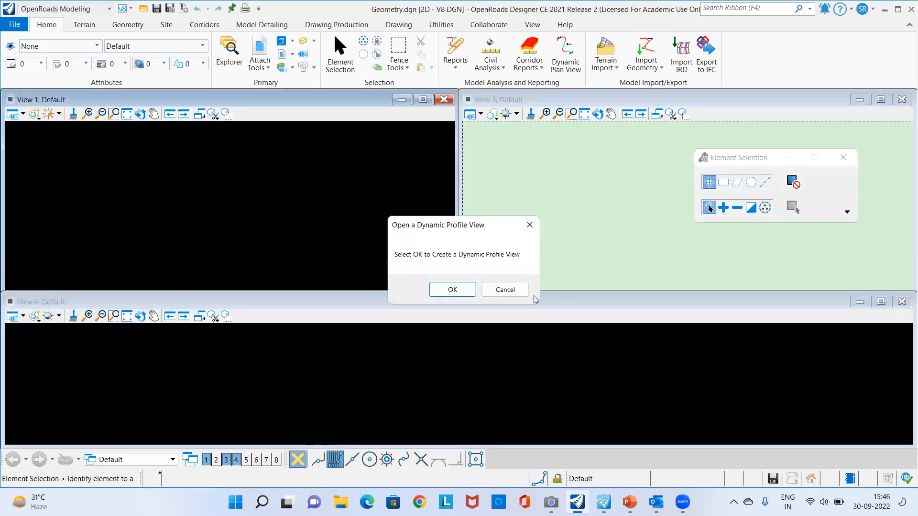
{"action": "left_click", "coordinate": [452, 290]}
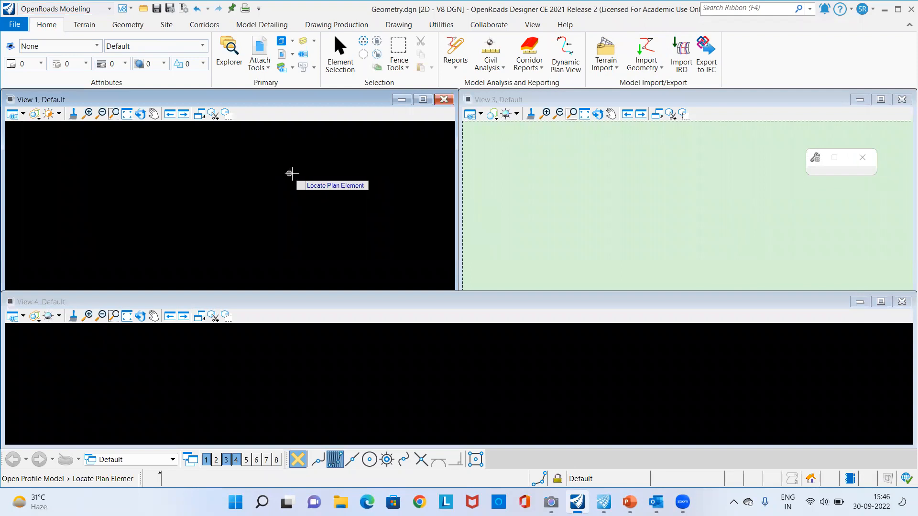
{"action": "right_click", "coordinate": [291, 173]}
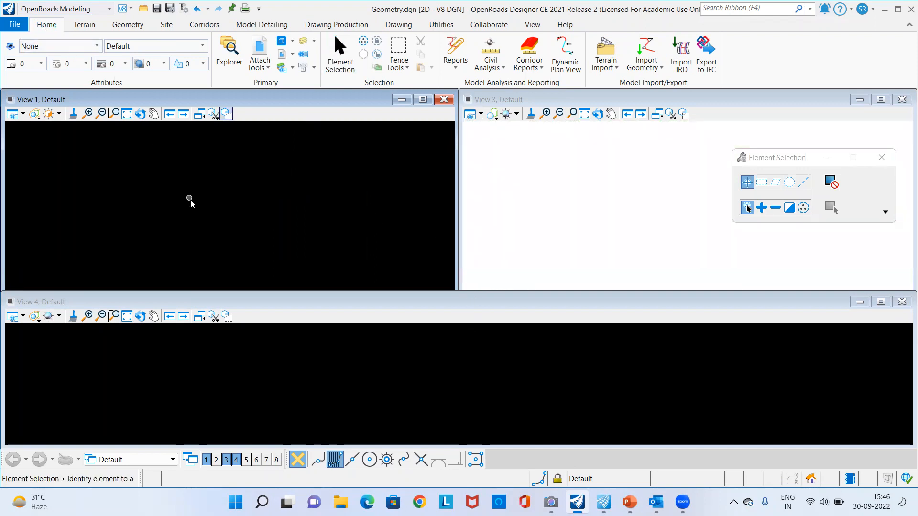
Step: Close the View 3 and View 1 windows
{"action": "left_click", "coordinate": [902, 99]}
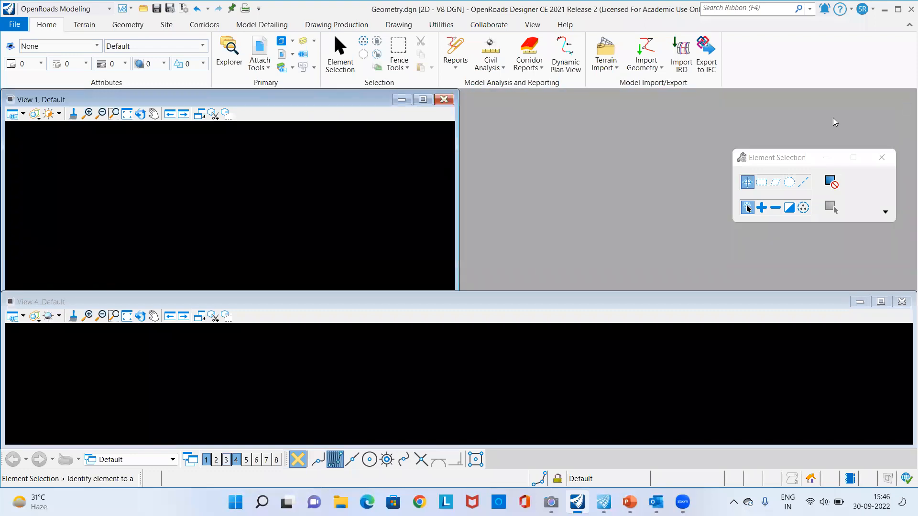
{"action": "left_click", "coordinate": [444, 99]}
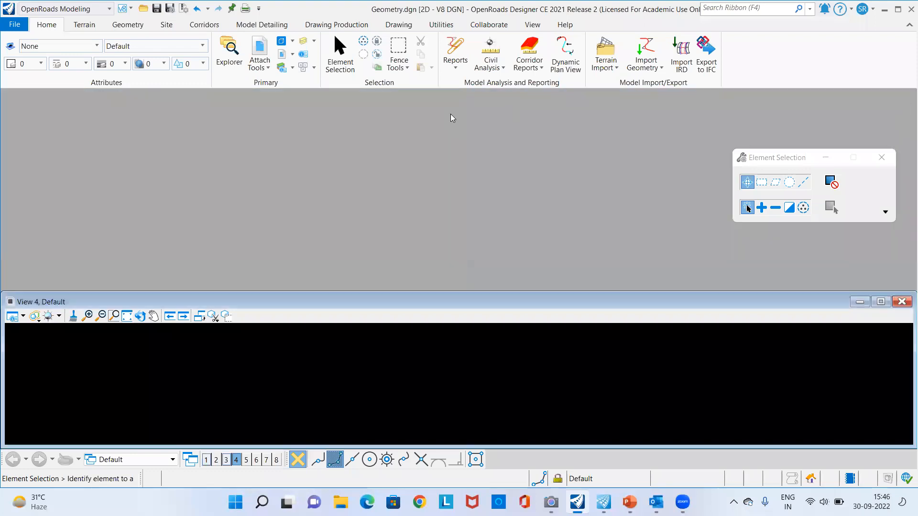
Step: Close the View 4 window, open View 1 and maximize it
{"action": "left_click", "coordinate": [902, 304]}
{"action": "left_click", "coordinate": [206, 460]}
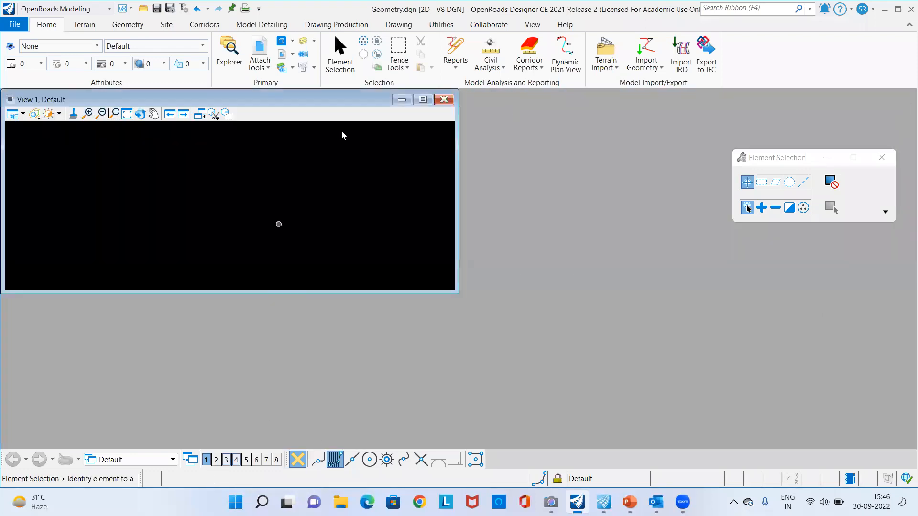
{"action": "left_click", "coordinate": [422, 100]}
Step: Apply the 2 Views Plan/3D layout to the design
{"action": "right_click", "coordinate": [357, 196]}
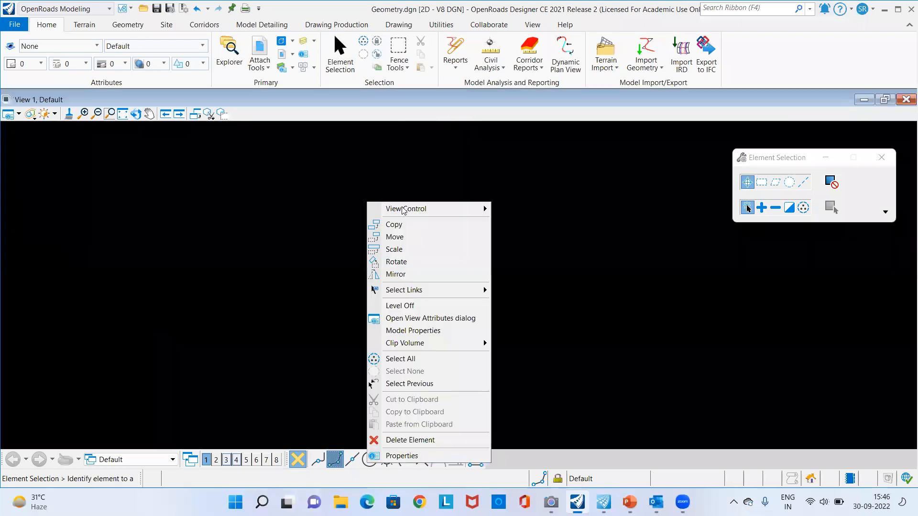
{"action": "mouse_move", "coordinate": [404, 210]}
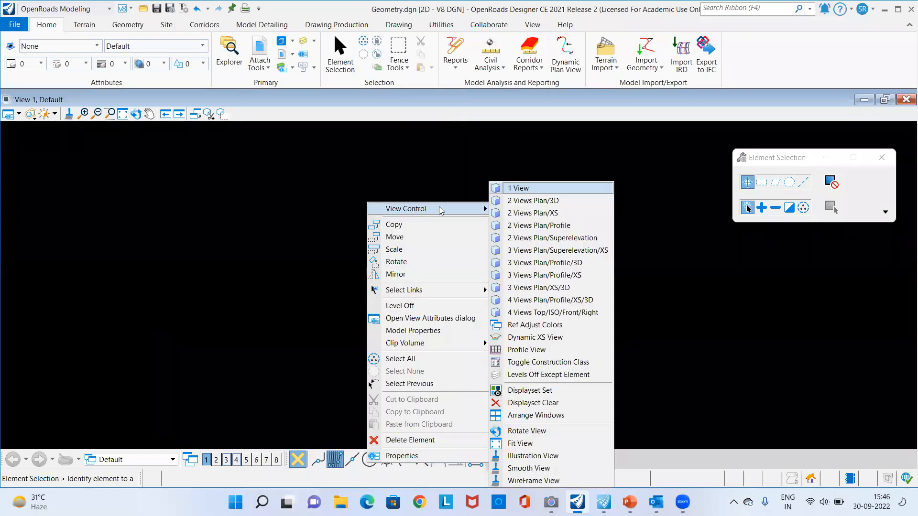
{"action": "left_click", "coordinate": [525, 201]}
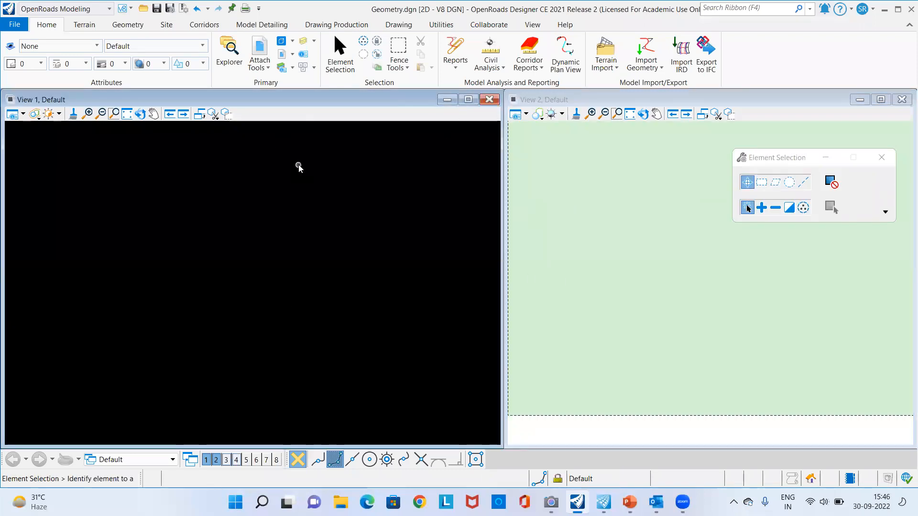
Step: Close the View 2 window and maximize View 1
{"action": "left_click", "coordinate": [902, 100]}
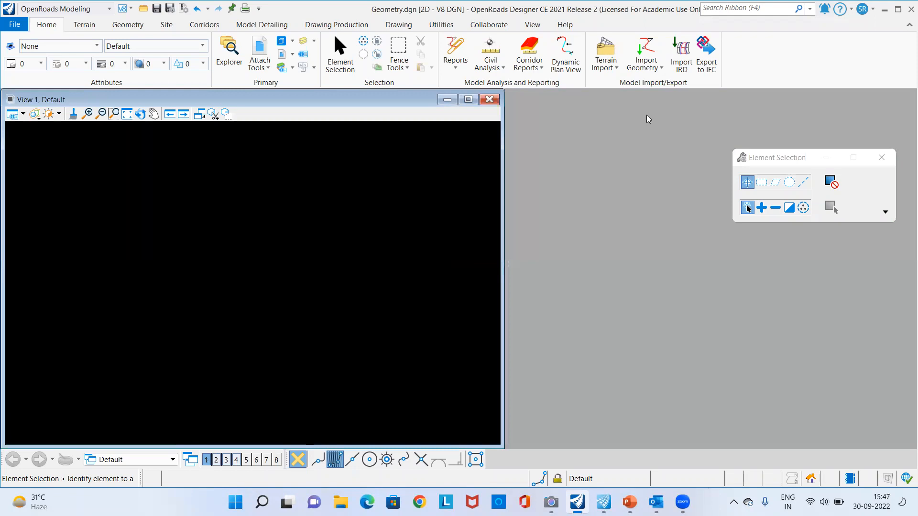
{"action": "left_click", "coordinate": [468, 100]}
{"action": "left_click", "coordinate": [207, 459]}
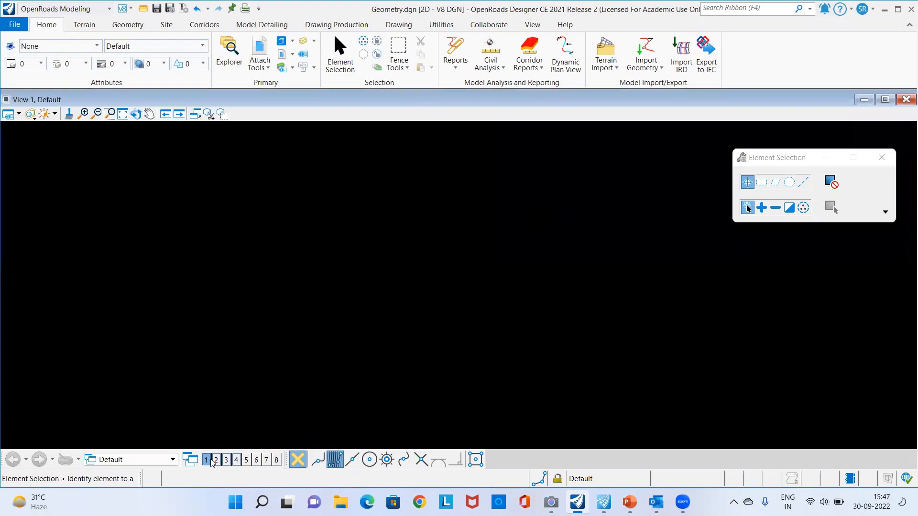
Step: Open Views 2 and 3 and rearrange their windows over View 1
{"action": "left_click", "coordinate": [207, 460]}
{"action": "left_click", "coordinate": [216, 460]}
{"action": "left_click", "coordinate": [226, 460]}
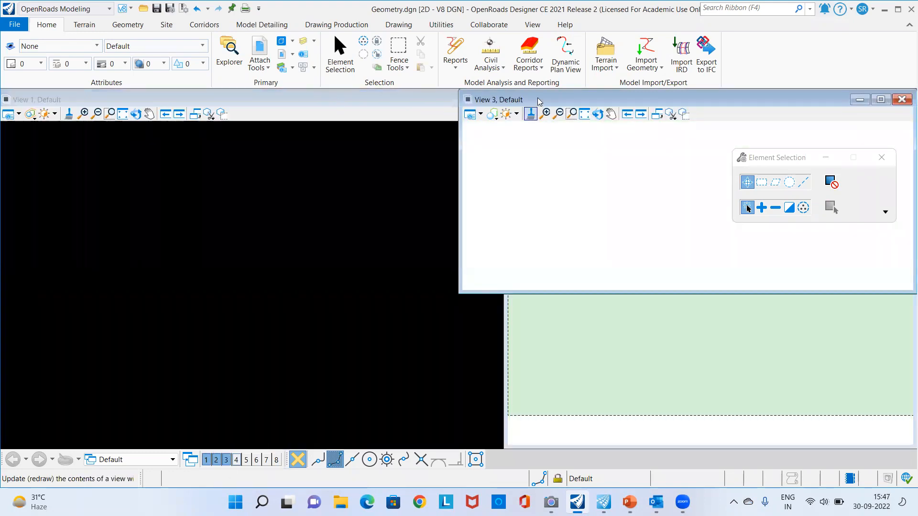
{"action": "left_click_drag", "start_coordinate": [537, 98], "coordinate": [137, 233]}
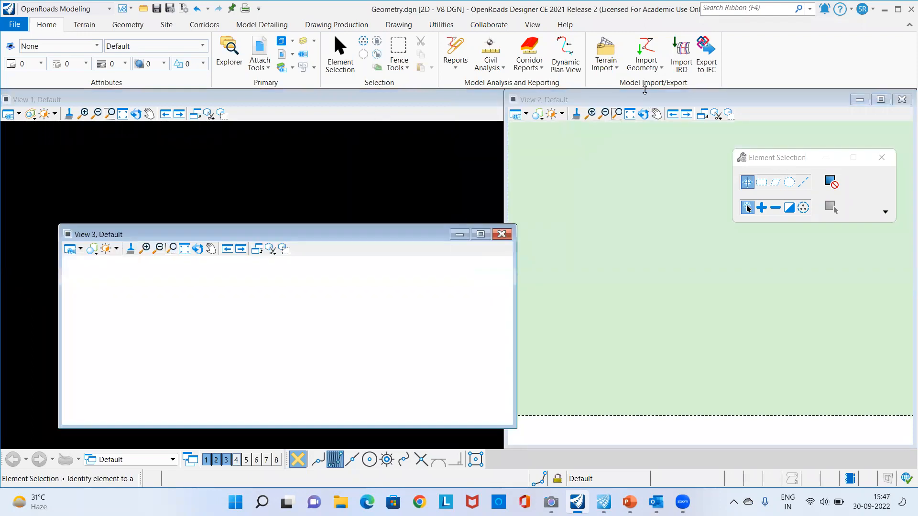
{"action": "left_click", "coordinate": [645, 96]}
{"action": "left_click_drag", "start_coordinate": [644, 91], "coordinate": [646, 268]}
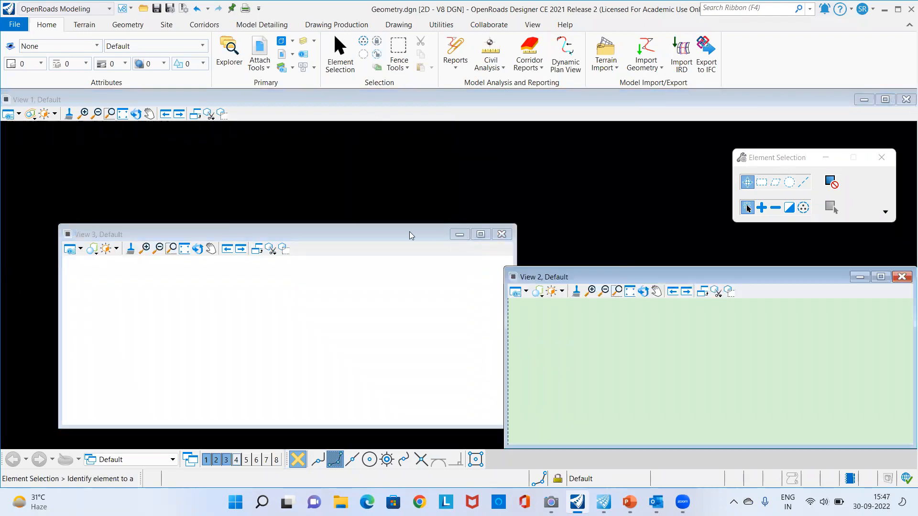
{"action": "left_click_drag", "start_coordinate": [409, 232], "coordinate": [826, 122]}
{"action": "left_click", "coordinate": [603, 100]}
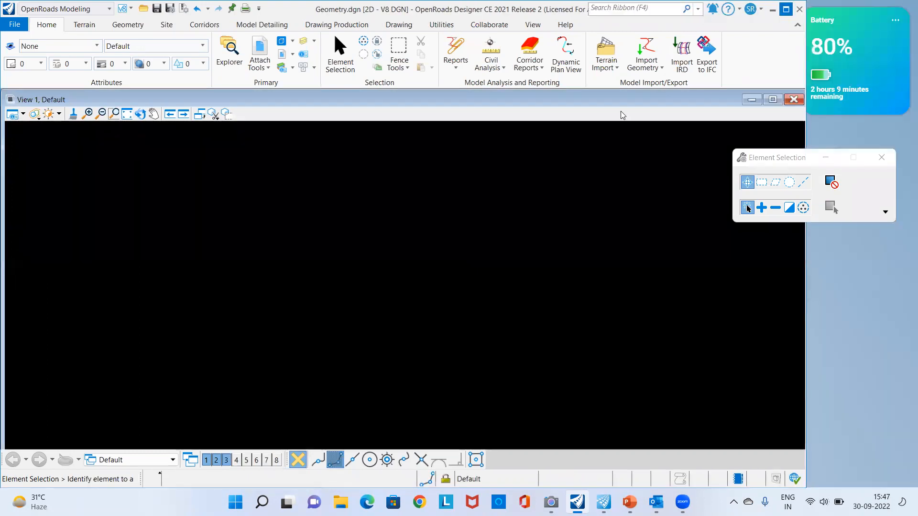
Step: Close Views 3 and 2 and enlarge View 1 to the full width
{"action": "left_click", "coordinate": [226, 459]}
{"action": "left_click", "coordinate": [216, 460]}
{"action": "right_click", "coordinate": [282, 228]}
{"action": "left_click_drag", "start_coordinate": [508, 225], "coordinate": [472, 61]}
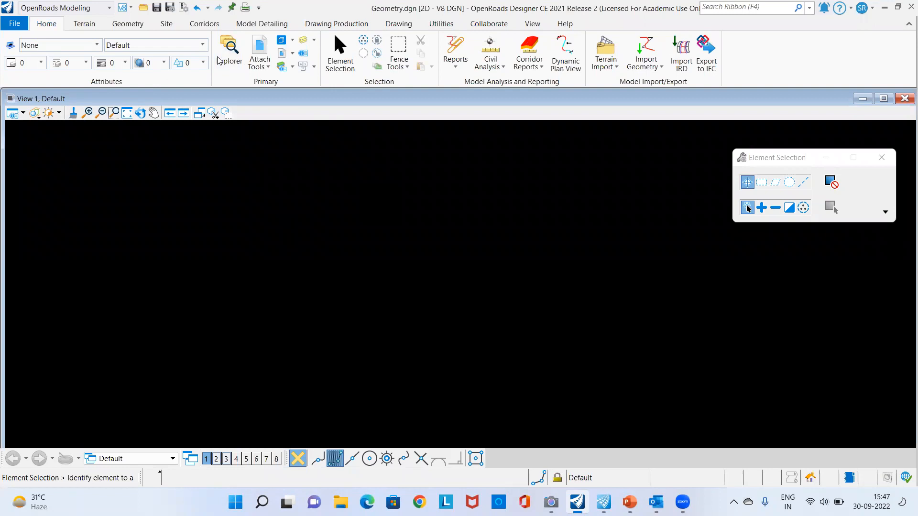
Step: Draw a nearly horizontal geometry line about 1181 ft long and a second line about 555 ft long meeting it perpendicularly from above
{"action": "left_click", "coordinate": [138, 25]}
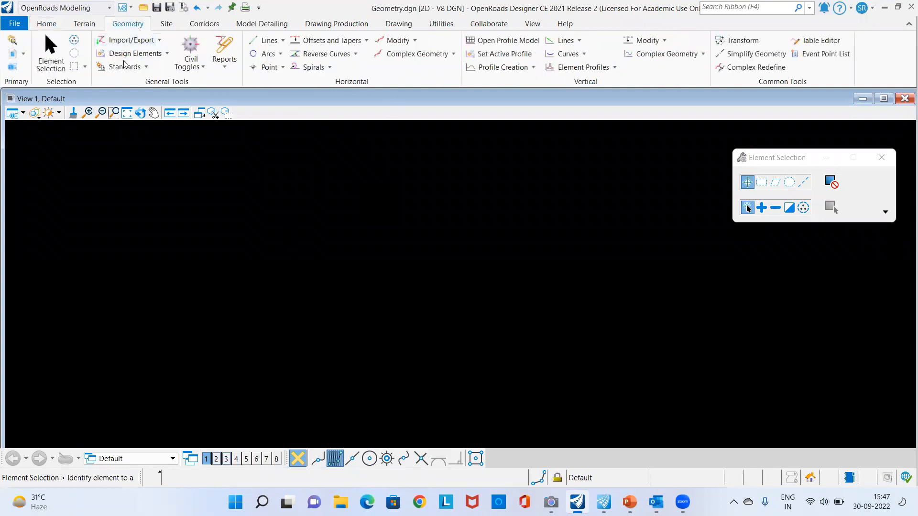
{"action": "left_click", "coordinate": [253, 48]}
{"action": "left_click", "coordinate": [270, 301]}
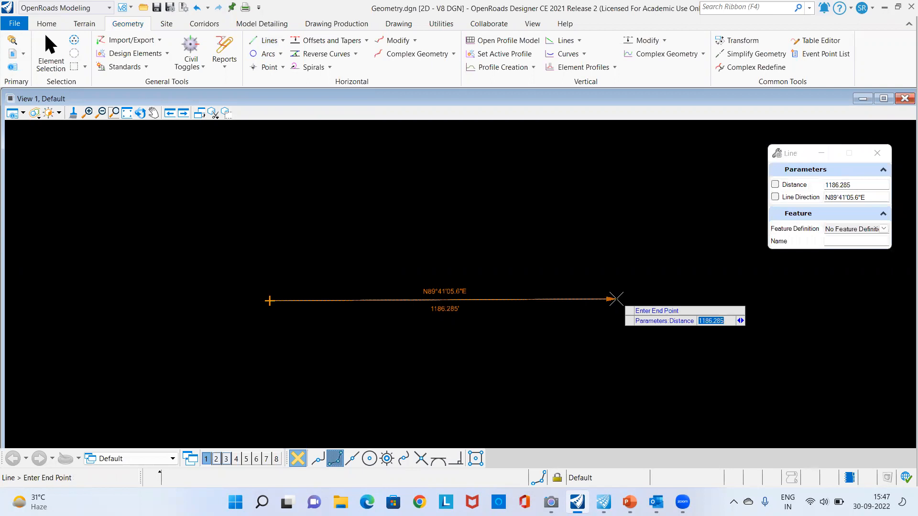
{"action": "left_click", "coordinate": [616, 299]}
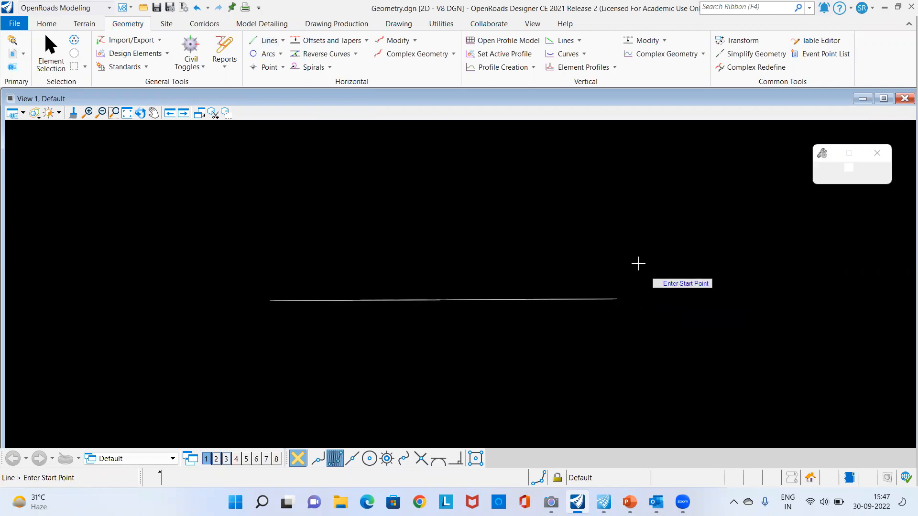
{"action": "left_click", "coordinate": [425, 137]}
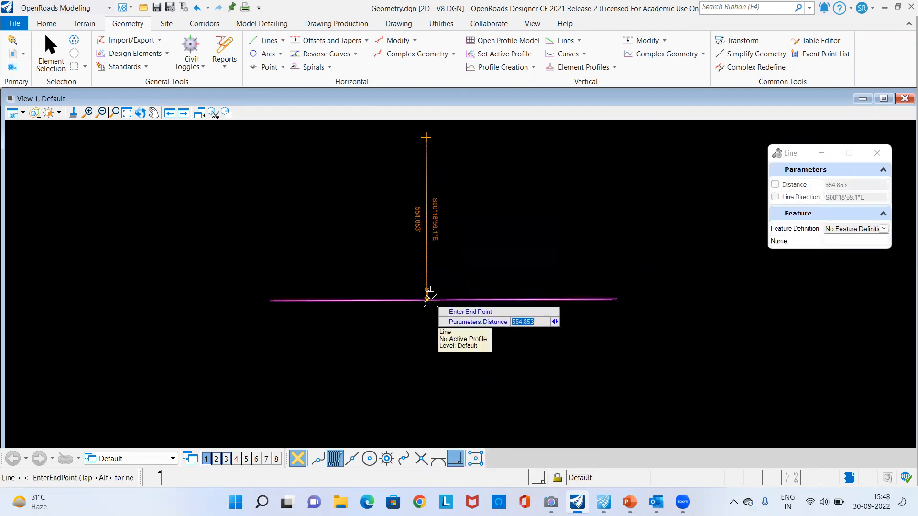
{"action": "left_click", "coordinate": [427, 299]}
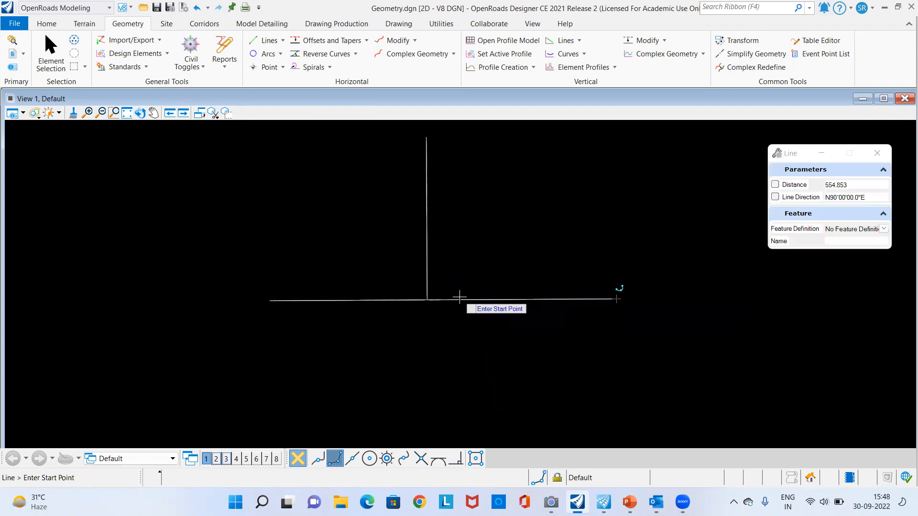
Step: Select the horizontal base line and move its right endpoint downward so it is about 1169 ft long
{"action": "left_click", "coordinate": [56, 47]}
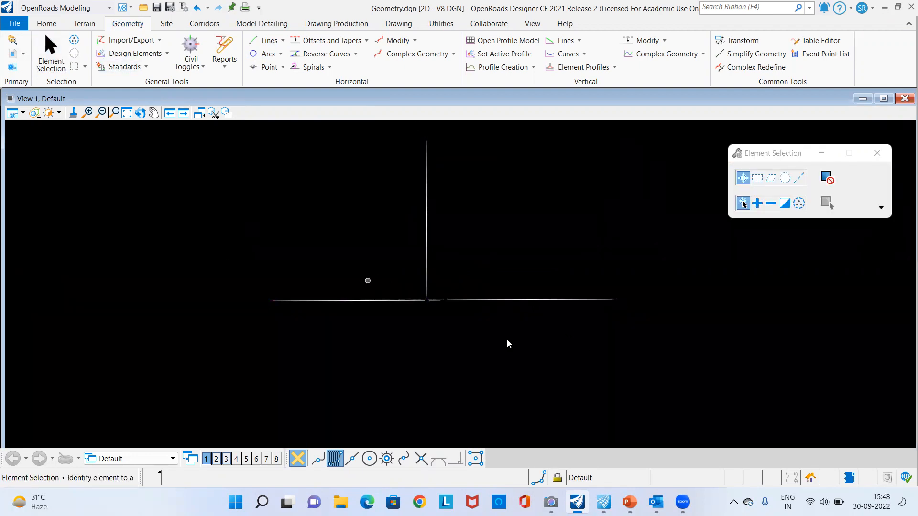
{"action": "left_click", "coordinate": [594, 301]}
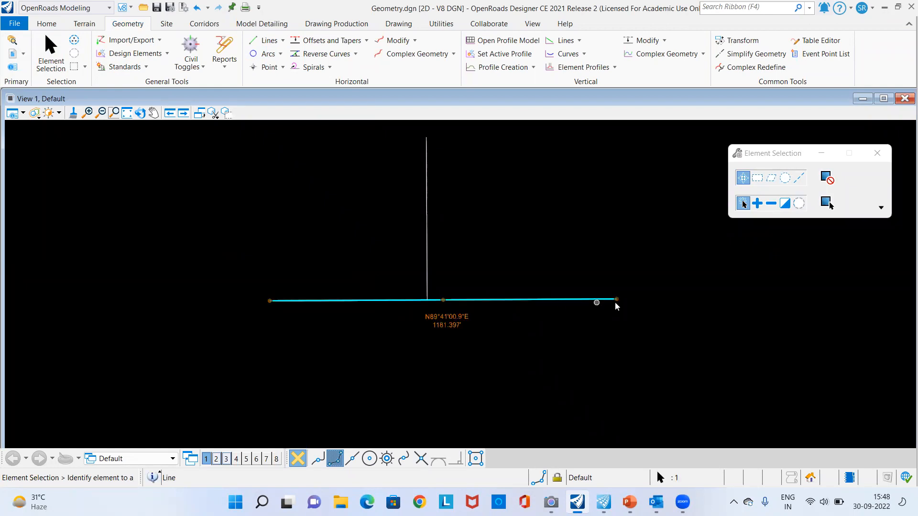
{"action": "left_click", "coordinate": [616, 299]}
{"action": "left_click", "coordinate": [600, 387]}
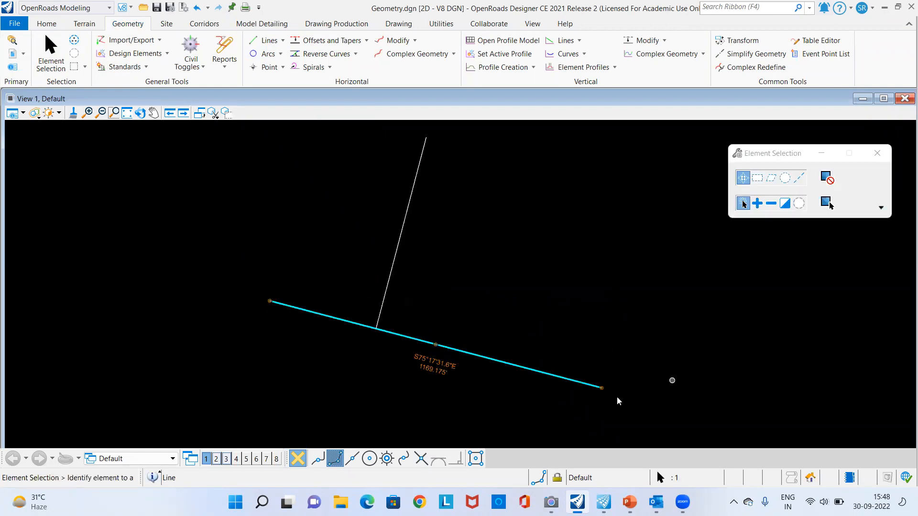
Step: Reselect the base line and raise its right endpoint above the left one, making it about 1326 ft long
{"action": "left_click", "coordinate": [601, 386]}
{"action": "right_click", "coordinate": [636, 336]}
{"action": "left_click", "coordinate": [597, 391]}
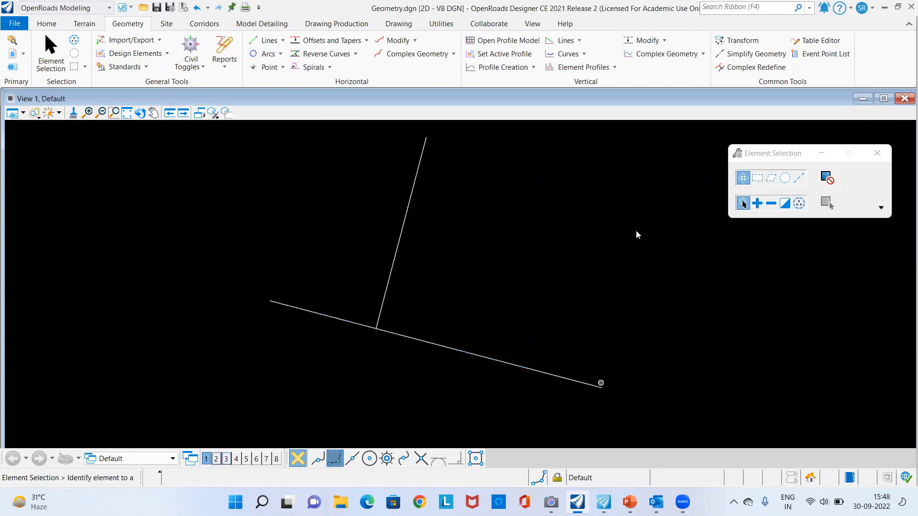
{"action": "left_click", "coordinate": [560, 378]}
{"action": "left_click", "coordinate": [602, 388]}
{"action": "left_click", "coordinate": [645, 195]}
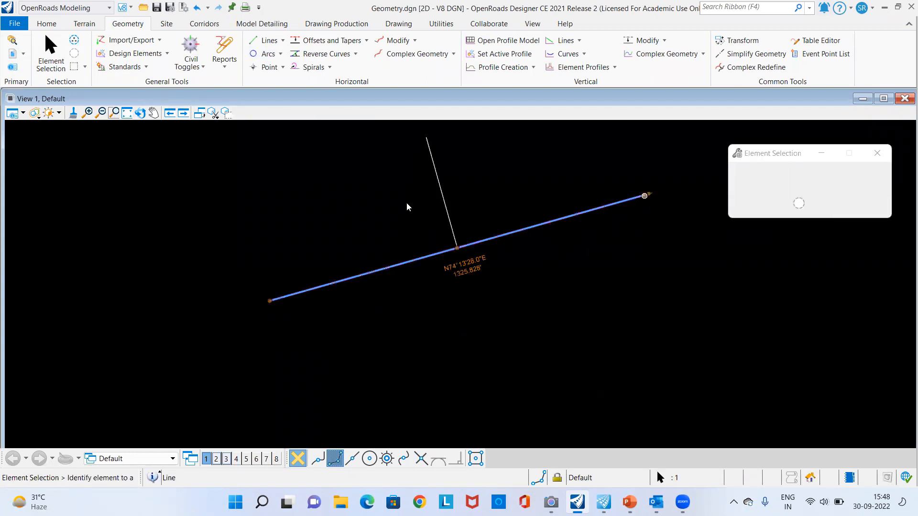
Step: Move the base line's left endpoint inward and down, and reposition its other endpoint up and back down to the right
{"action": "left_click", "coordinate": [268, 302]}
{"action": "left_click", "coordinate": [495, 347]}
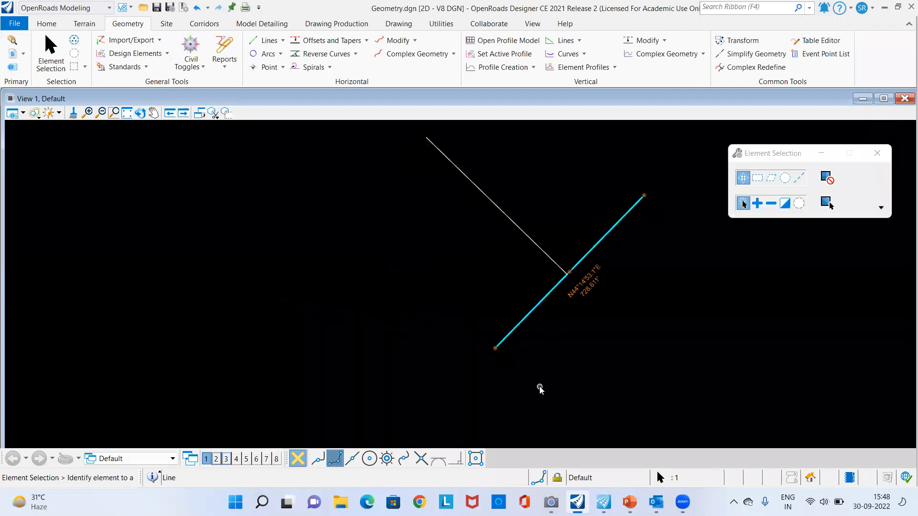
{"action": "left_click", "coordinate": [641, 285]}
{"action": "left_click", "coordinate": [636, 209]}
{"action": "left_click", "coordinate": [643, 196]}
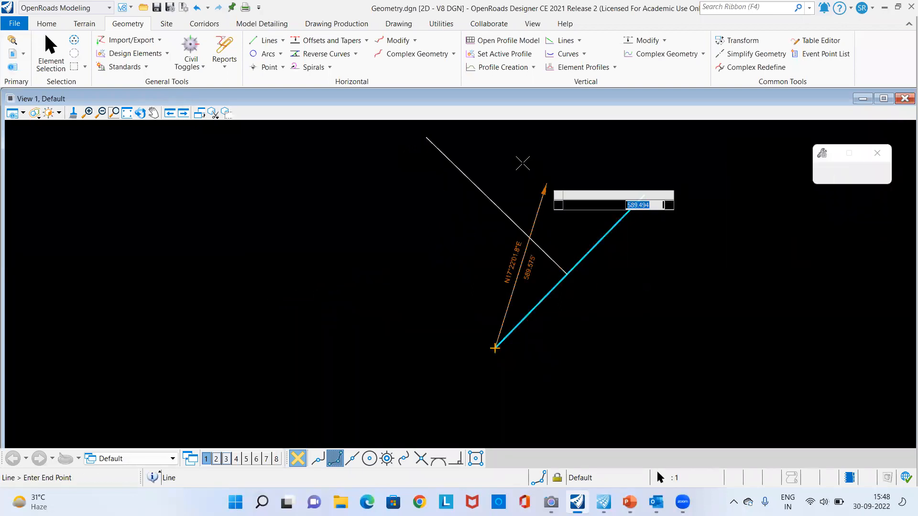
{"action": "left_click", "coordinate": [519, 159]}
{"action": "left_click", "coordinate": [519, 160]}
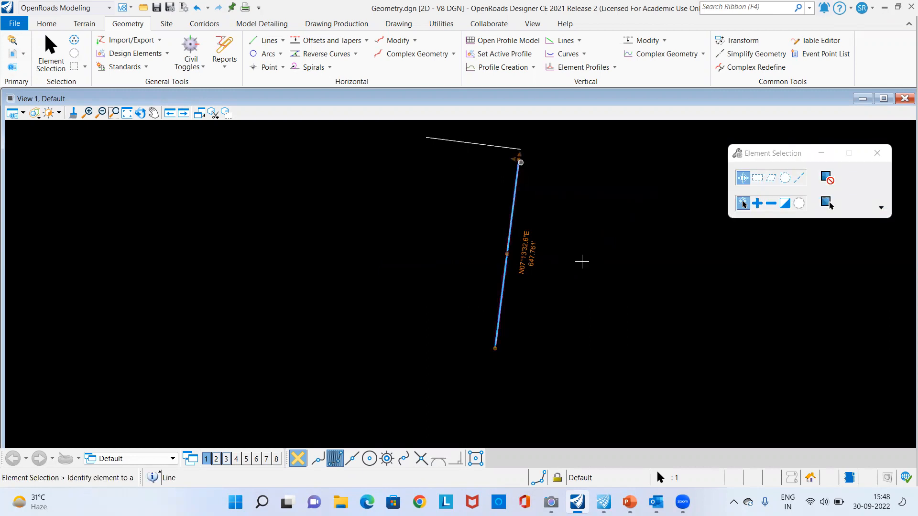
{"action": "left_click", "coordinate": [617, 318]}
Step: Move the base line's left endpoint outward and down so the line is about 919 ft long
{"action": "left_click", "coordinate": [504, 329]}
{"action": "left_click", "coordinate": [507, 345]}
{"action": "left_click", "coordinate": [494, 348]}
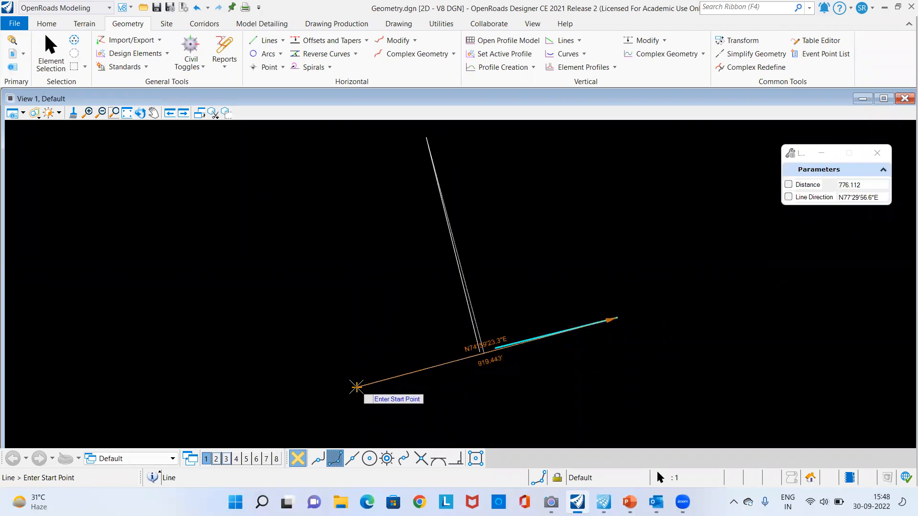
{"action": "left_click", "coordinate": [357, 387]}
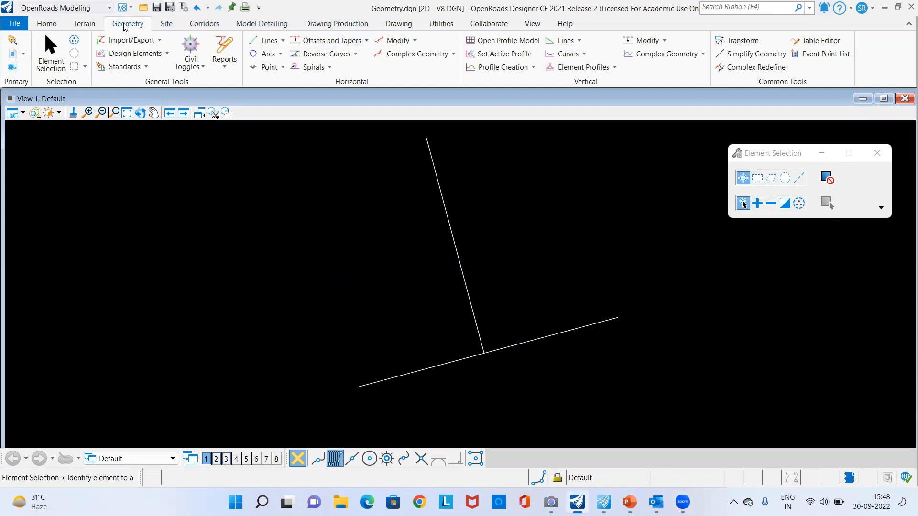
Step: Switch to the Drawing workflow and place a horizontal SmartLine to the left of the two existing lines
{"action": "left_click", "coordinate": [82, 8]}
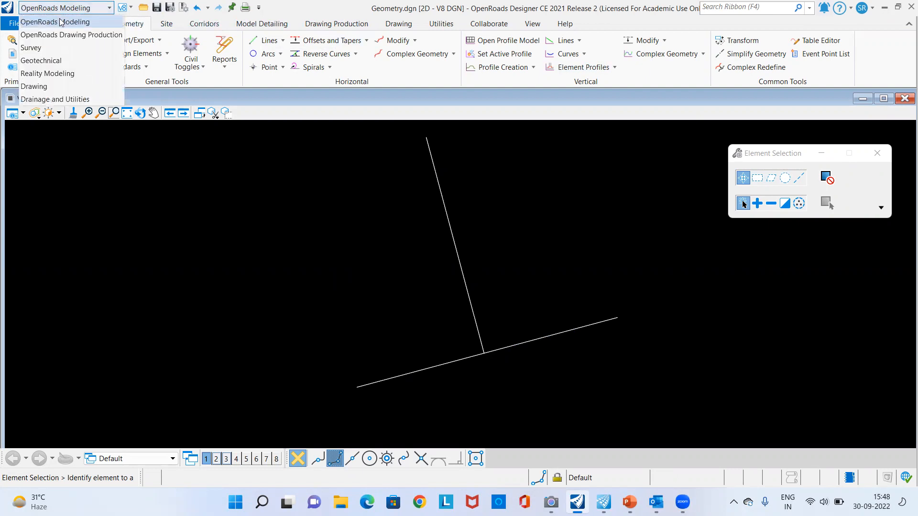
{"action": "left_click", "coordinate": [38, 86]}
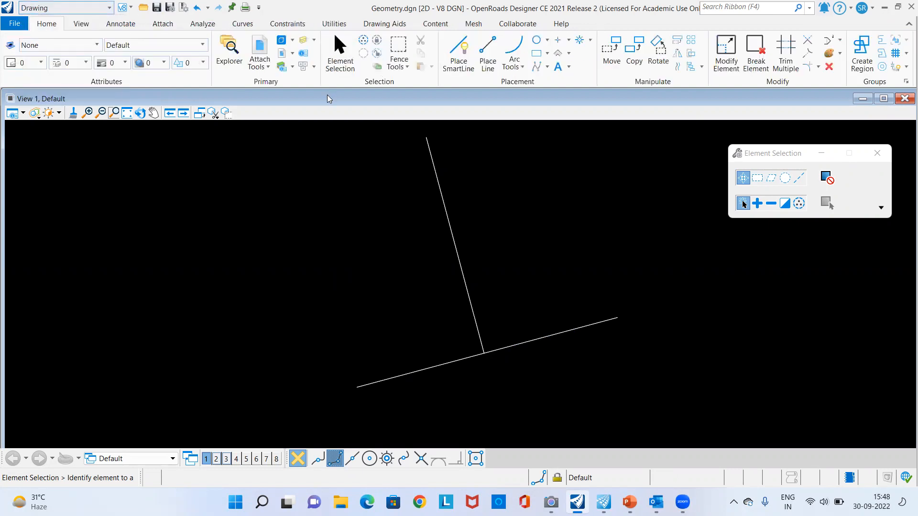
{"action": "left_click", "coordinate": [459, 51]}
{"action": "left_click", "coordinate": [104, 255]}
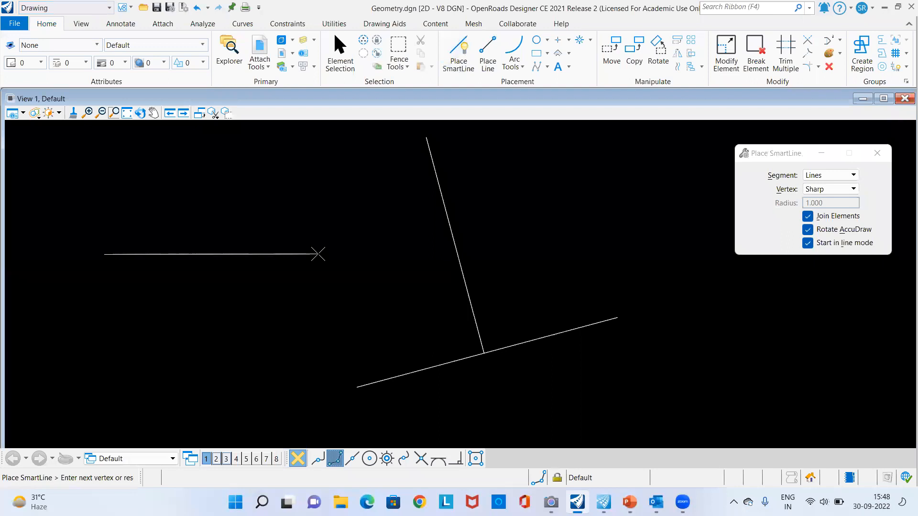
{"action": "left_click", "coordinate": [351, 254]}
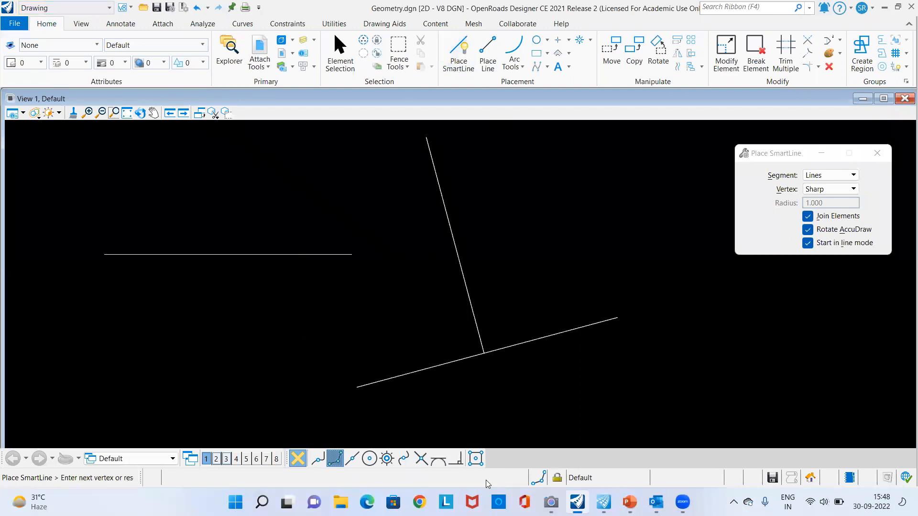
Step: Add a vertical line perpendicular to the horizontal SmartLine, and move the SmartLine's right endpoint downward
{"action": "left_click", "coordinate": [456, 460]}
{"action": "left_click", "coordinate": [236, 254]}
{"action": "right_click", "coordinate": [236, 254]}
{"action": "left_click", "coordinate": [340, 53]}
{"action": "left_click_drag", "start_coordinate": [352, 254], "coordinate": [374, 332]}
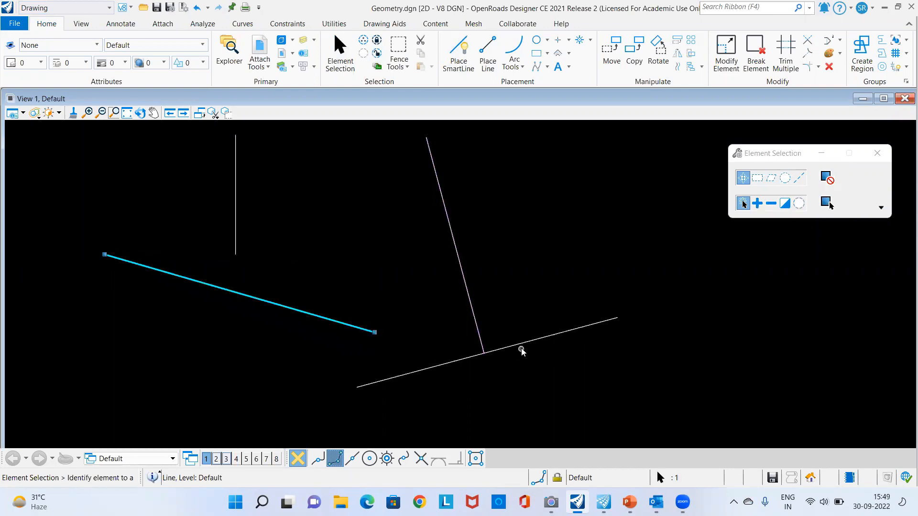
Step: Select all four lines in the view and delete them
{"action": "left_click_drag", "start_coordinate": [568, 367], "coordinate": [457, 282]}
{"action": "left_click", "coordinate": [507, 268]}
{"action": "left_click_drag", "start_coordinate": [594, 350], "coordinate": [163, 236]}
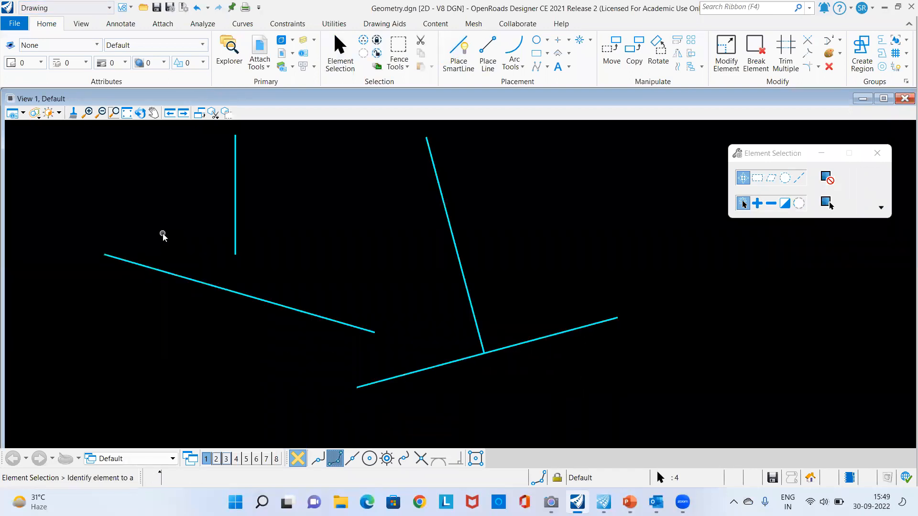
{"action": "key", "text": "Delete"}
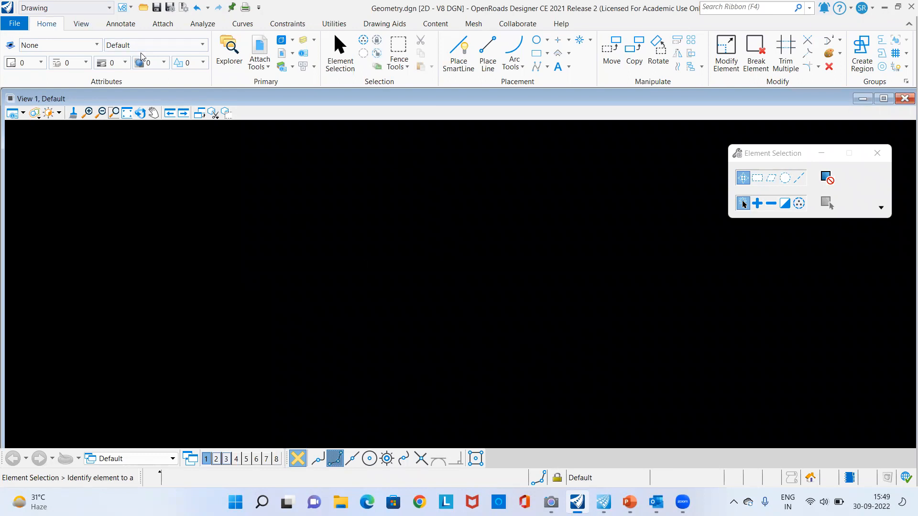
Step: Open the References dialog to view its attachment options, and close it
{"action": "left_click", "coordinate": [260, 48]}
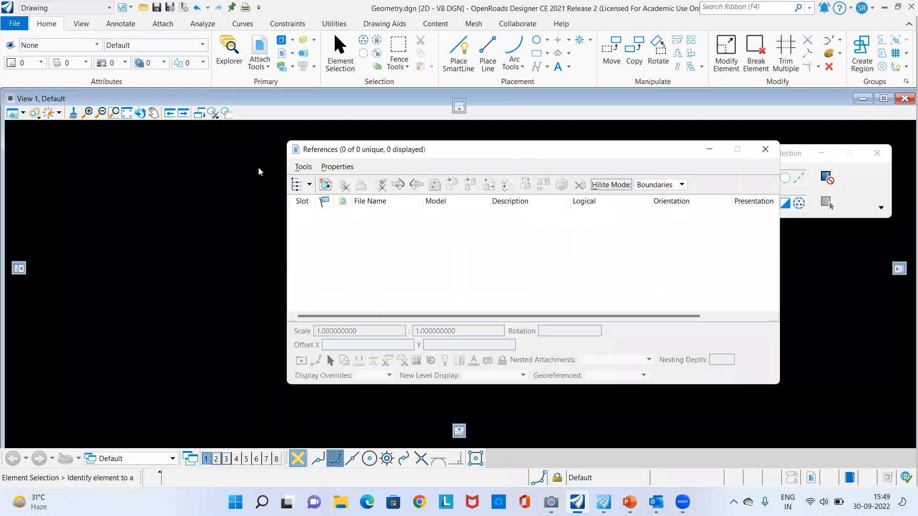
{"action": "left_click", "coordinate": [605, 166]}
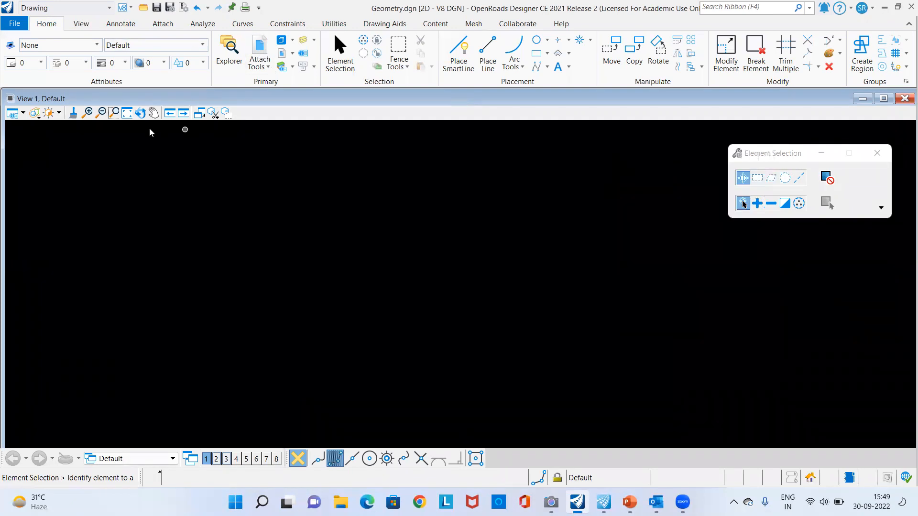
Step: Find the Tool Boxes dialog through a search for "tool", enable the Geographic tool box, and move it beside the Element Selection settings
{"action": "left_click", "coordinate": [712, 6]}
{"action": "type", "text": "to"}
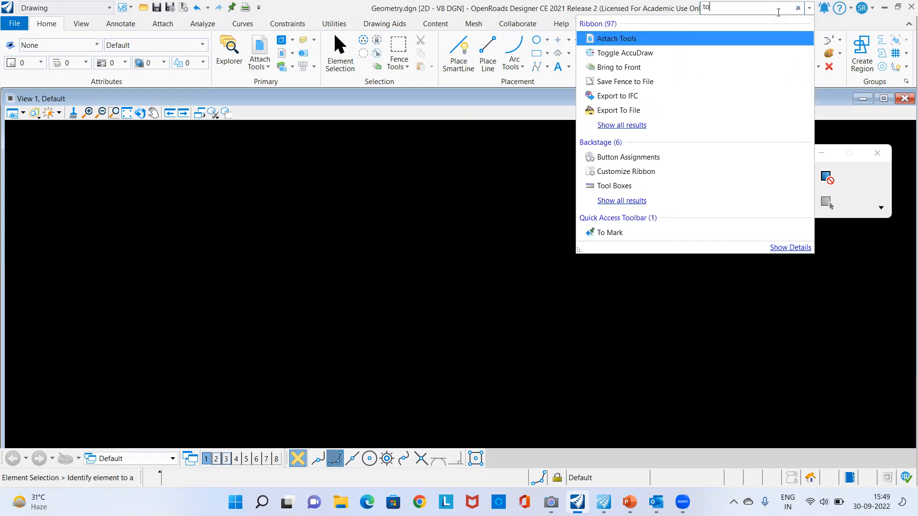
{"action": "type", "text": "ol"}
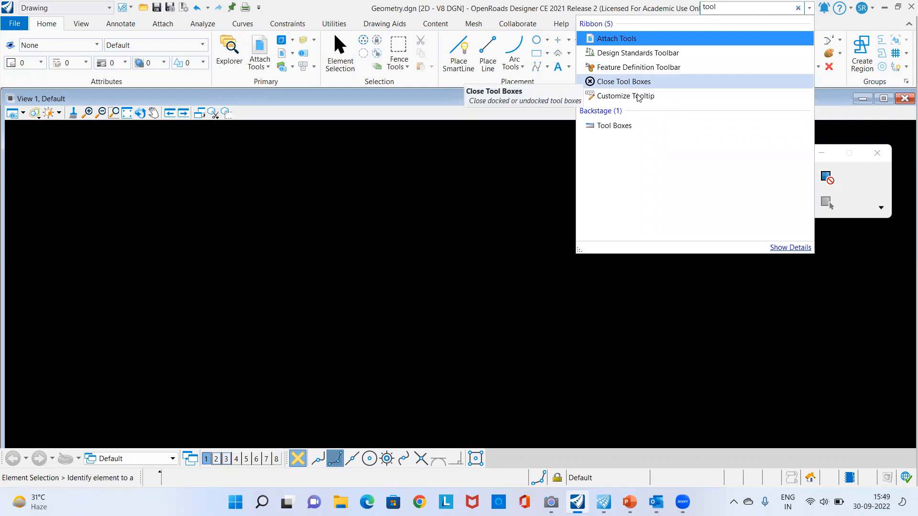
{"action": "left_click", "coordinate": [624, 82]}
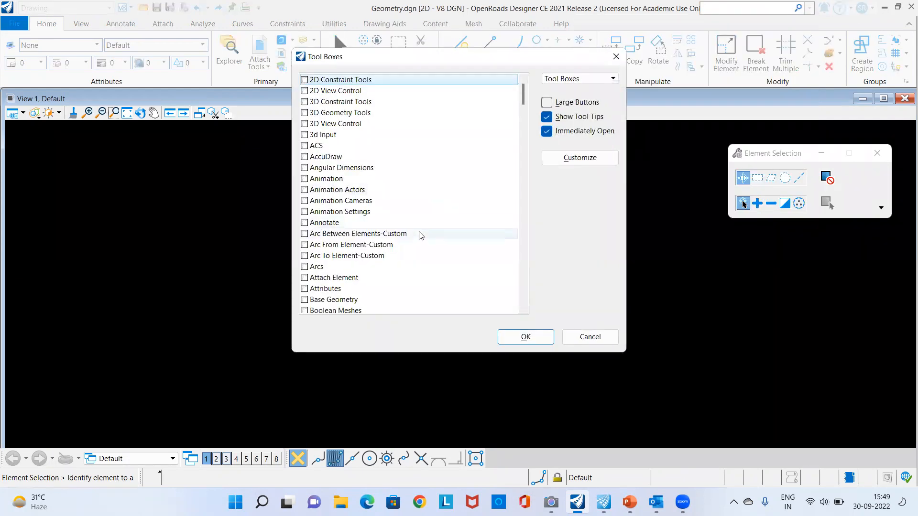
{"action": "scroll", "coordinate": [419, 235], "scroll_direction": "down", "scroll_amount": 15}
{"action": "left_click", "coordinate": [305, 302]}
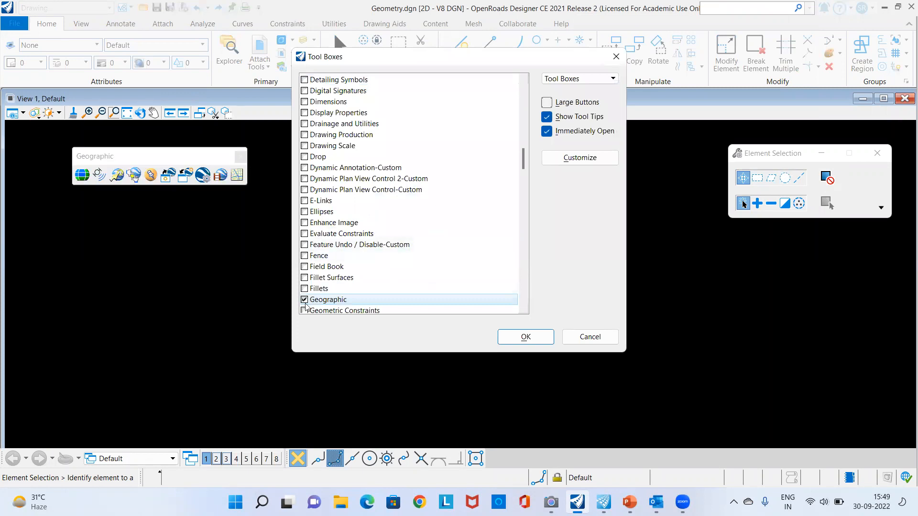
{"action": "left_click", "coordinate": [525, 336]}
{"action": "left_click_drag", "start_coordinate": [194, 154], "coordinate": [589, 151]}
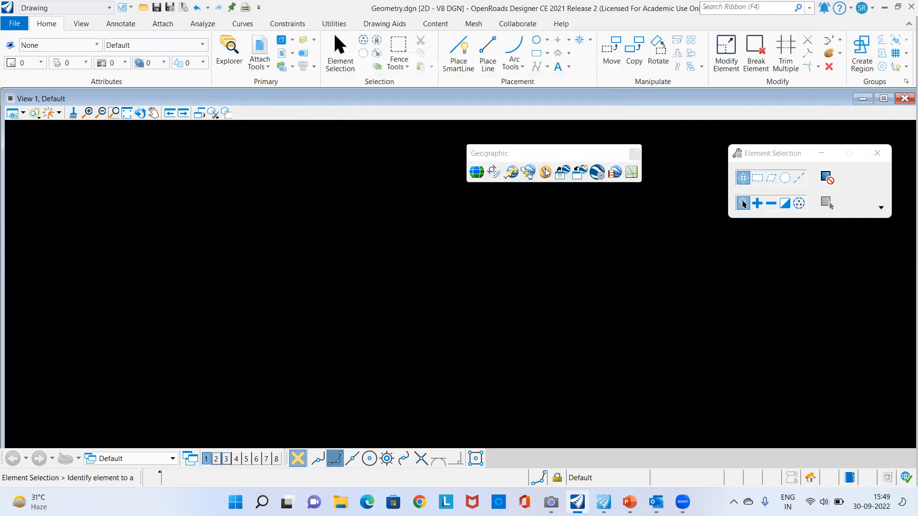
Step: View the name, description, source and vertical datum of the file's current geographic coordinate system, and close its dialog
{"action": "left_click", "coordinate": [477, 172]}
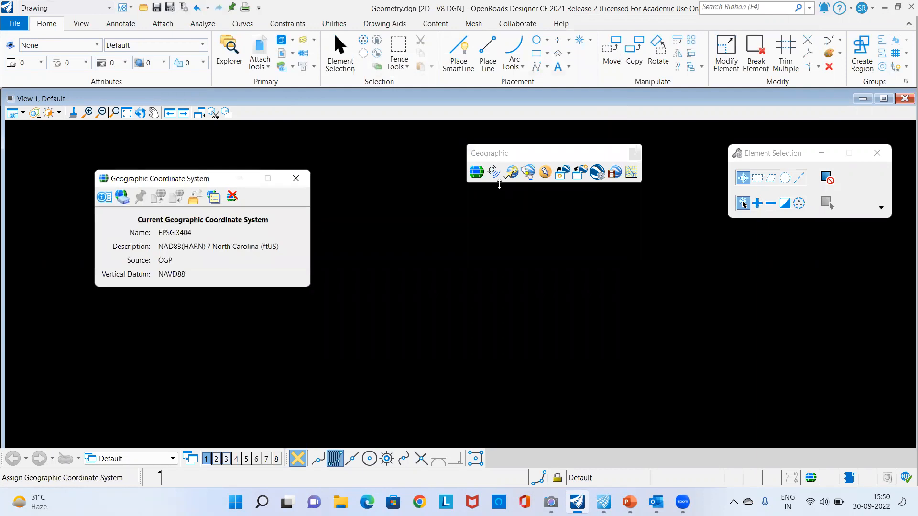
{"action": "left_click_drag", "start_coordinate": [158, 184], "coordinate": [324, 153]}
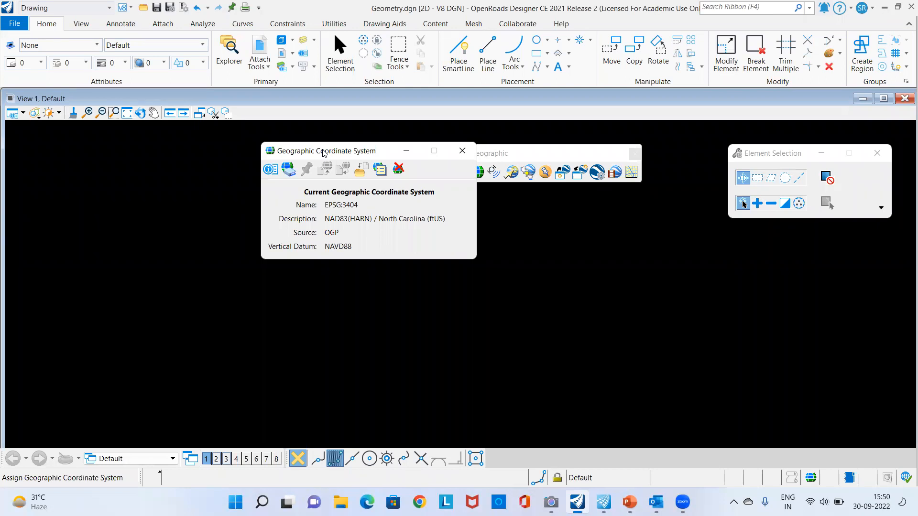
{"action": "left_click_drag", "start_coordinate": [323, 153], "coordinate": [294, 153]}
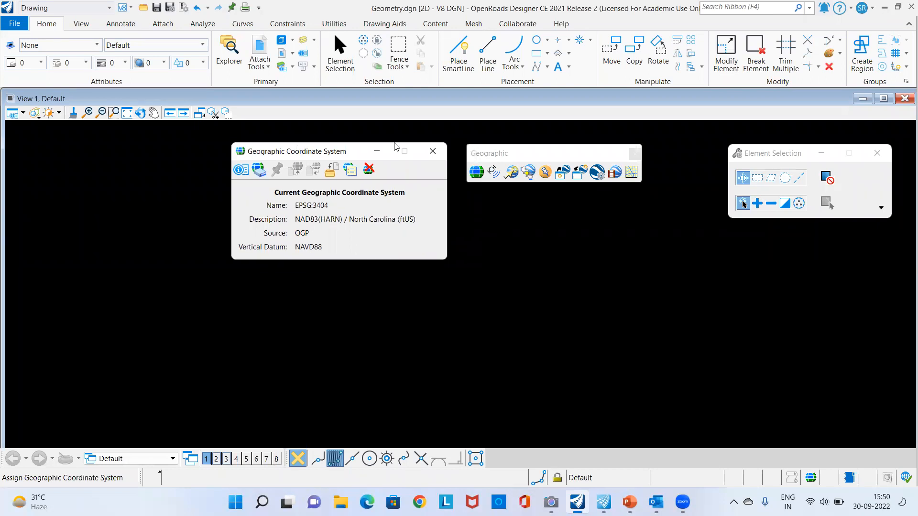
{"action": "left_click", "coordinate": [433, 151]}
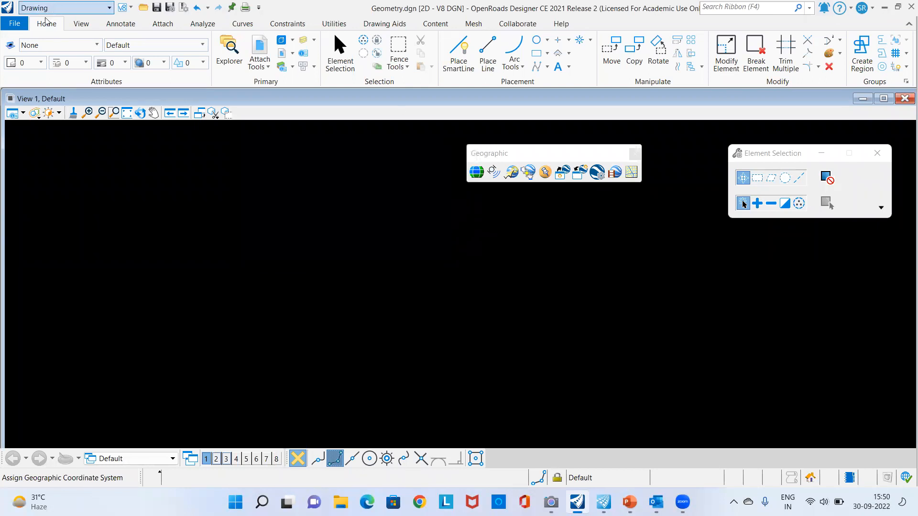
Step: Check the Working Units category in the Design File Settings and leave without changes
{"action": "left_click", "coordinate": [14, 23]}
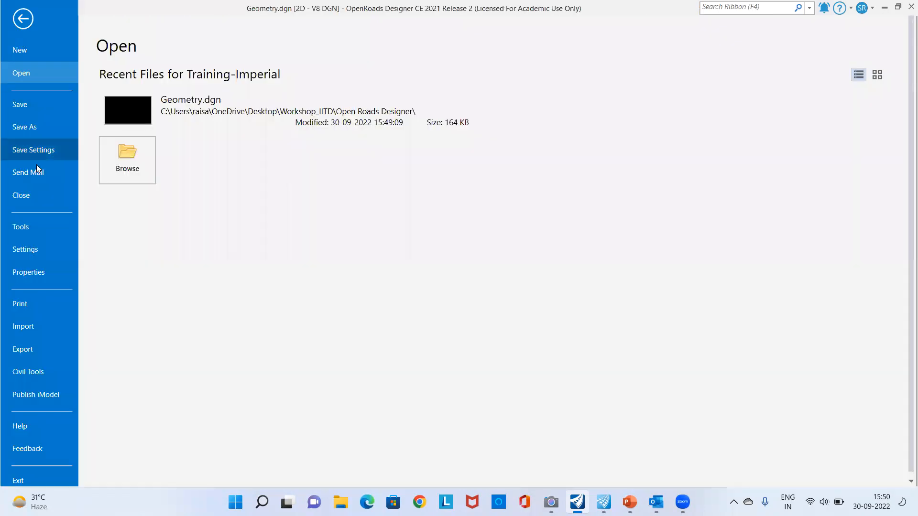
{"action": "left_click", "coordinate": [24, 250]}
{"action": "left_click", "coordinate": [154, 113]}
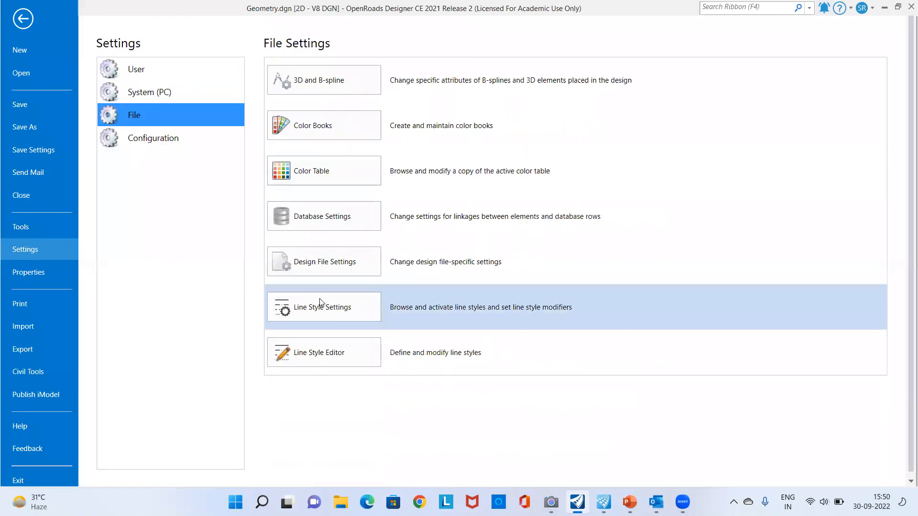
{"action": "left_click", "coordinate": [327, 267]}
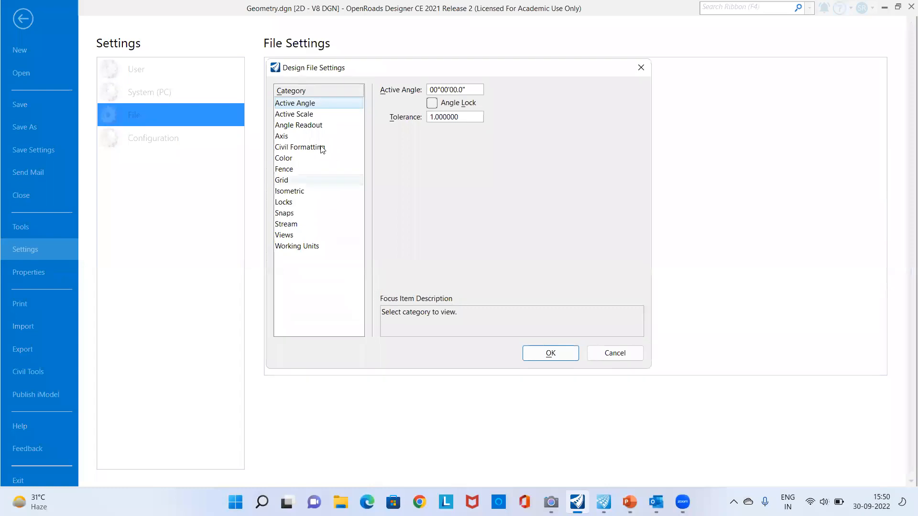
{"action": "left_click", "coordinate": [296, 245]}
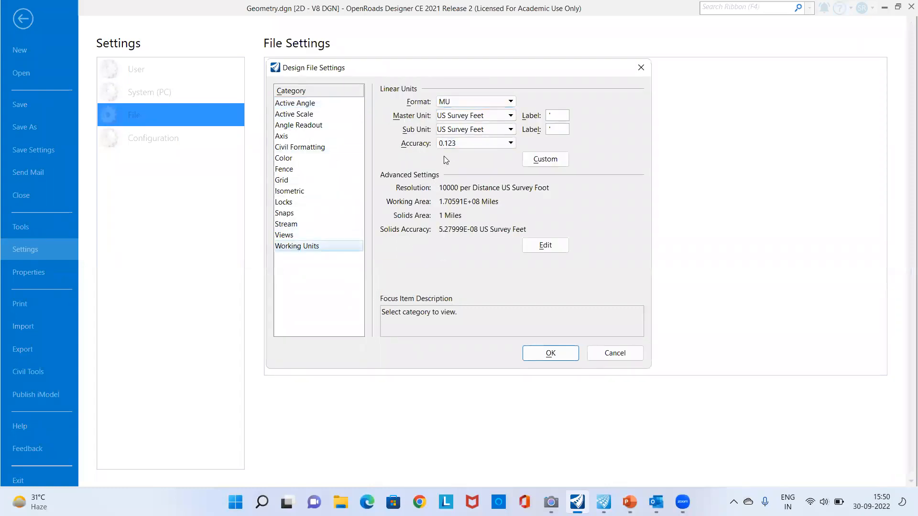
{"action": "left_click", "coordinate": [601, 356]}
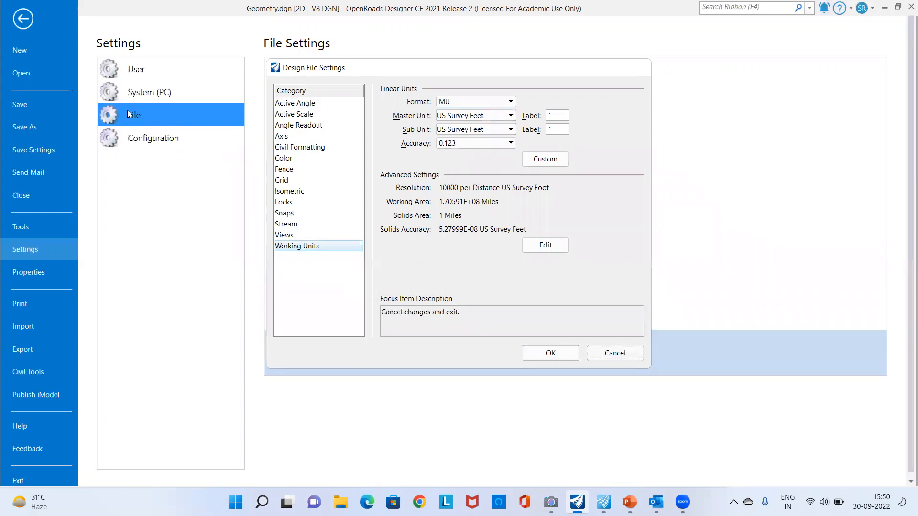
{"action": "key", "text": "Escape"}
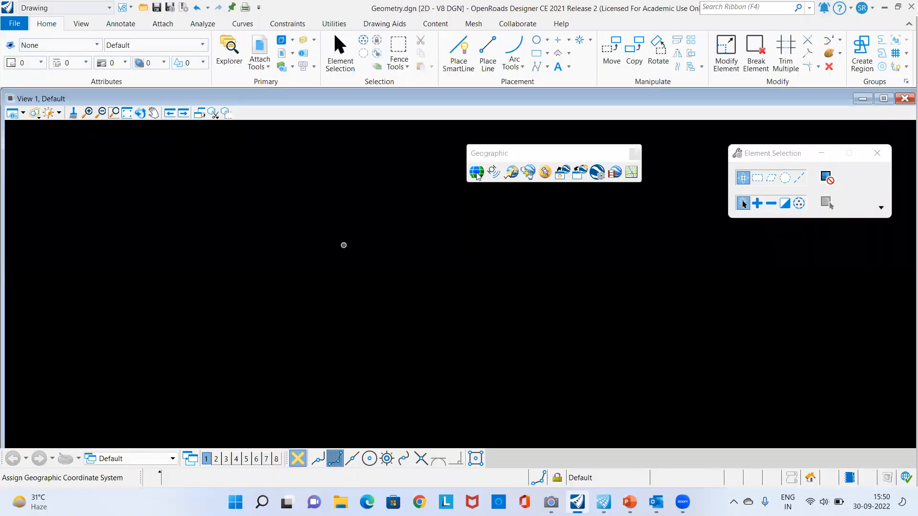
Step: Dock the Geographic tool box alongside the snap mode tools and activate Element Selection
{"action": "left_click_drag", "start_coordinate": [160, 195], "coordinate": [154, 195]}
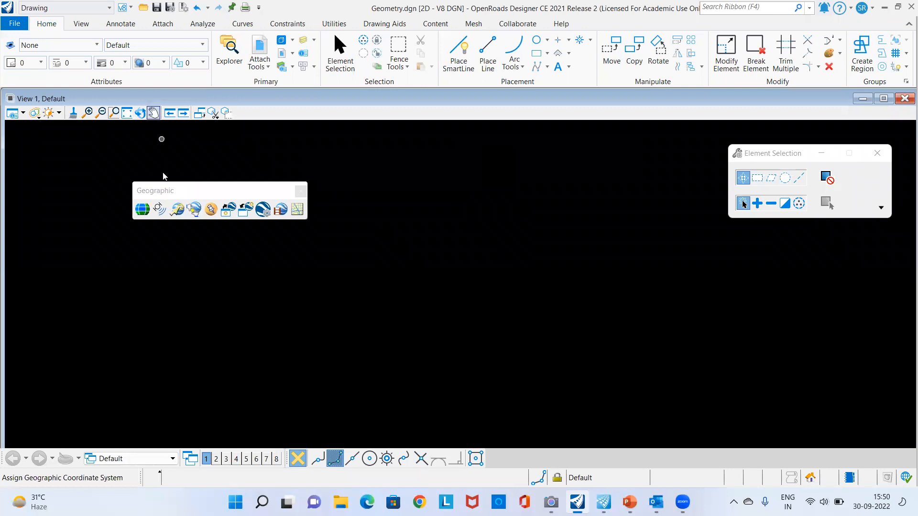
{"action": "left_click_drag", "start_coordinate": [495, 83], "coordinate": [670, 482]}
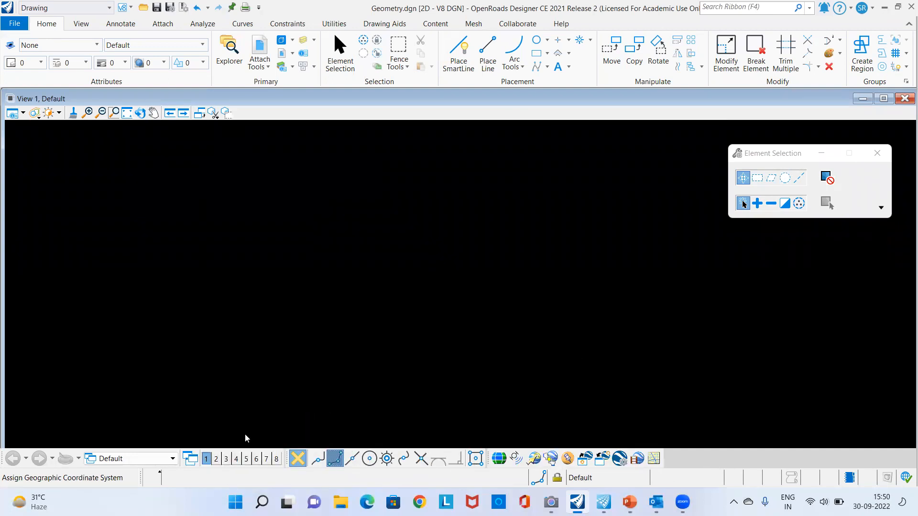
{"action": "left_click", "coordinate": [339, 50]}
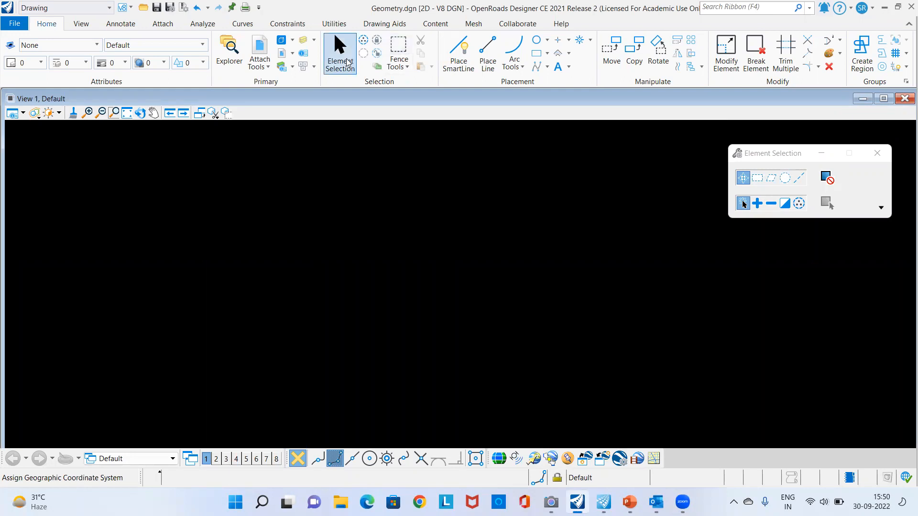
Step: Attach Terrain_Existing as a reference using the Coincident World method, and fit View 1 to the terrain boundary
{"action": "left_click", "coordinate": [263, 51]}
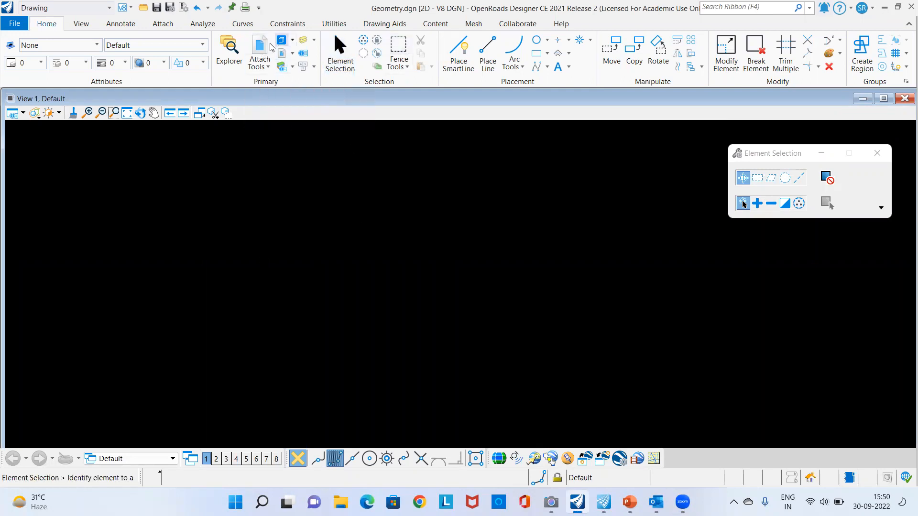
{"action": "left_click", "coordinate": [157, 197]}
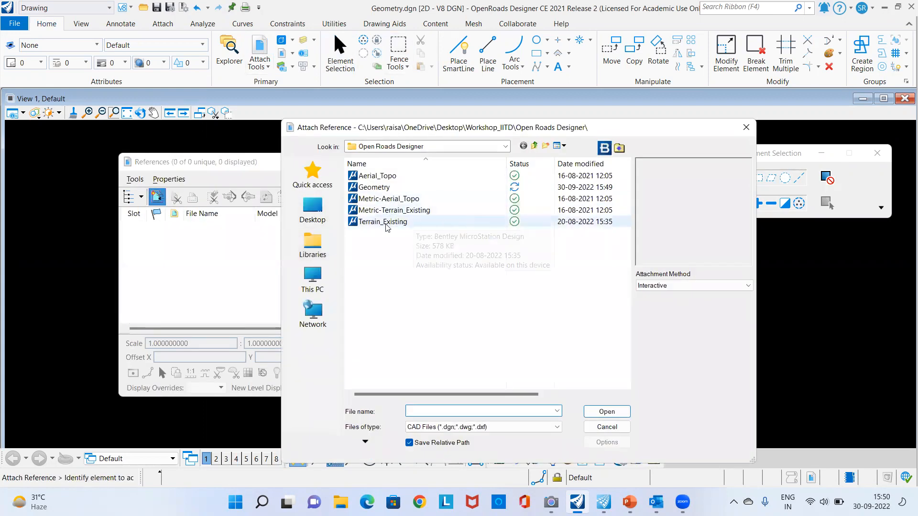
{"action": "left_click", "coordinate": [466, 221]}
{"action": "left_click", "coordinate": [693, 285]}
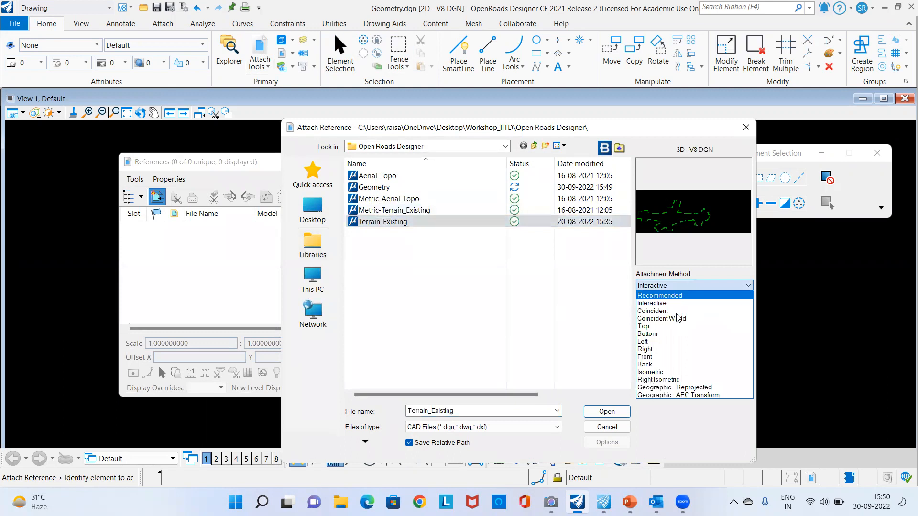
{"action": "left_click", "coordinate": [670, 314]}
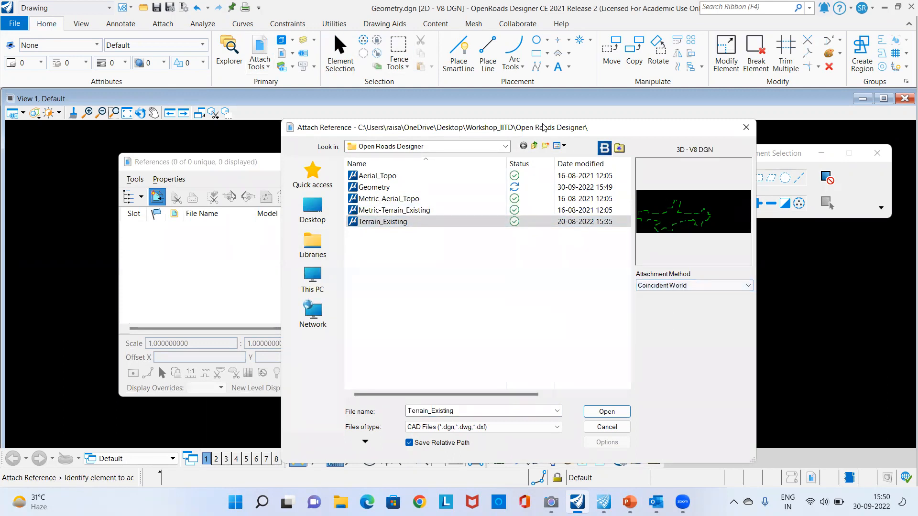
{"action": "left_click_drag", "start_coordinate": [544, 126], "coordinate": [485, 76]}
{"action": "left_click", "coordinate": [548, 361]}
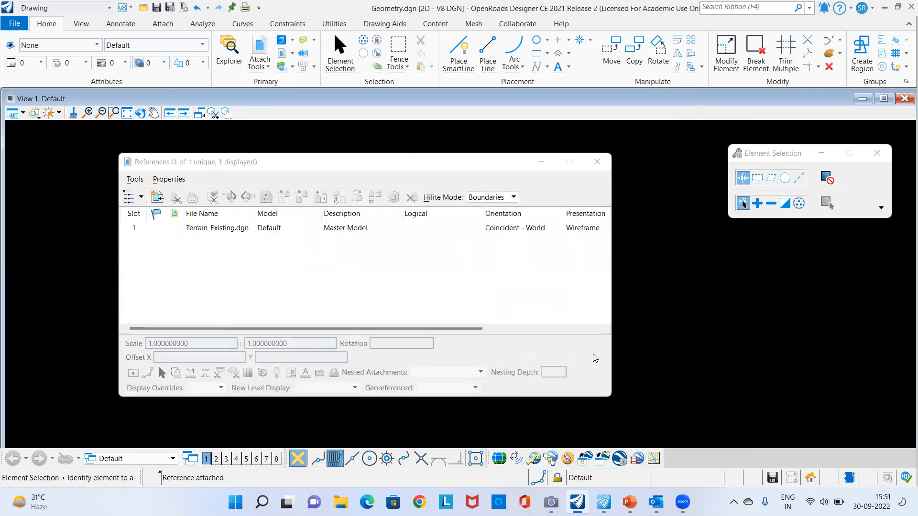
{"action": "left_click", "coordinate": [127, 113]}
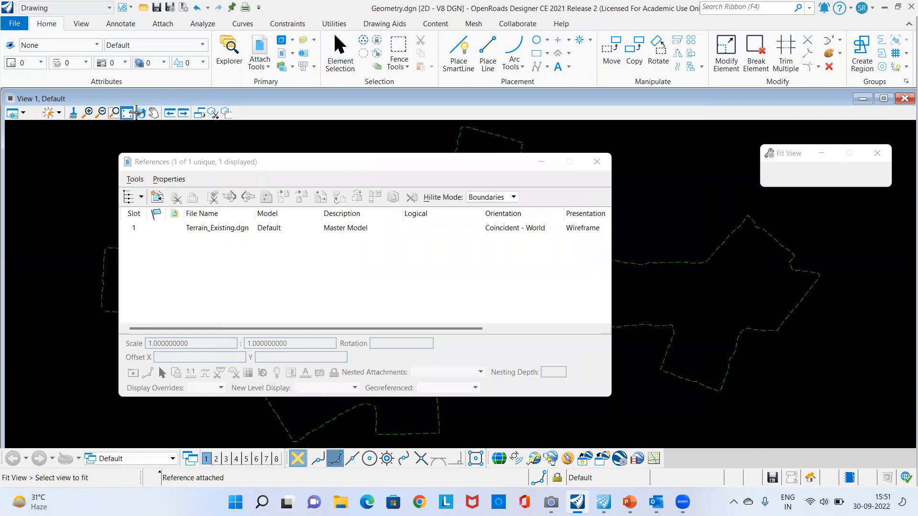
Step: Attach Aerial_Topo as a second reference with the Coincident World method and close the References dialog
{"action": "left_click_drag", "start_coordinate": [384, 163], "coordinate": [351, 165]}
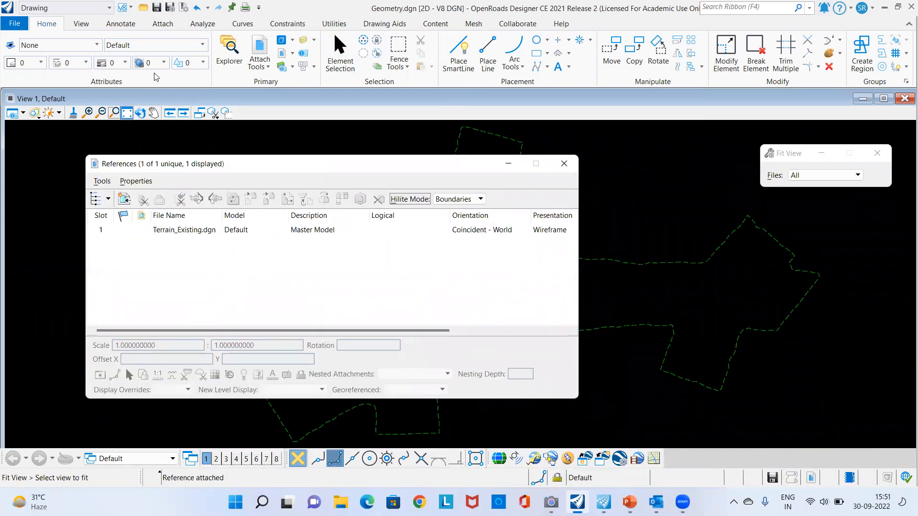
{"action": "left_click", "coordinate": [280, 52]}
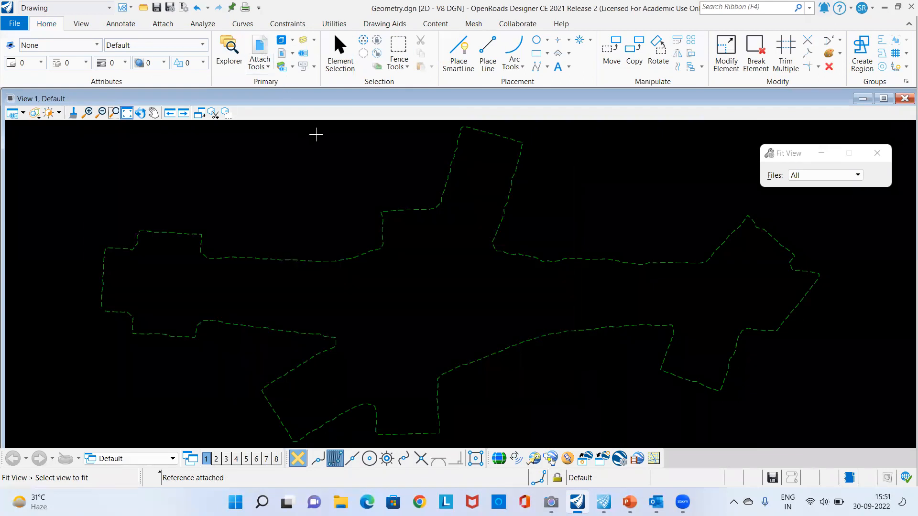
{"action": "left_click", "coordinate": [258, 51]}
{"action": "left_click", "coordinate": [124, 199]}
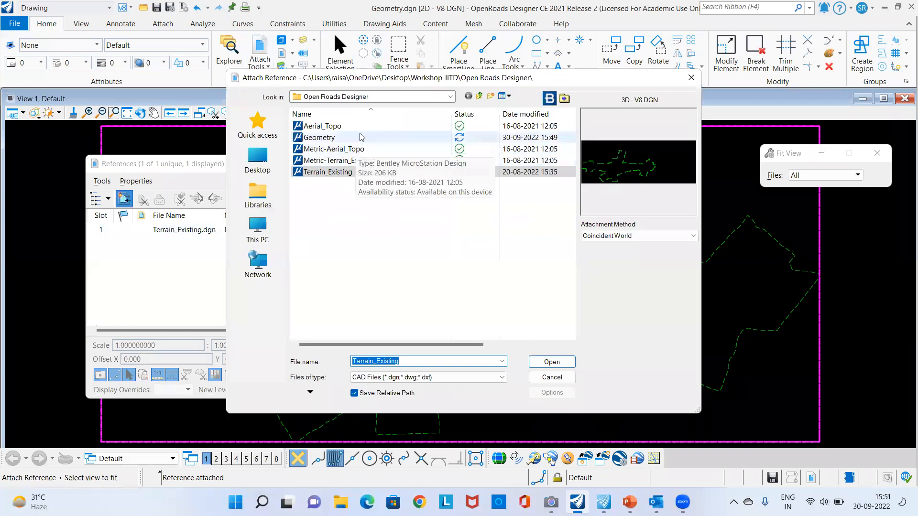
{"action": "left_click", "coordinate": [346, 127]}
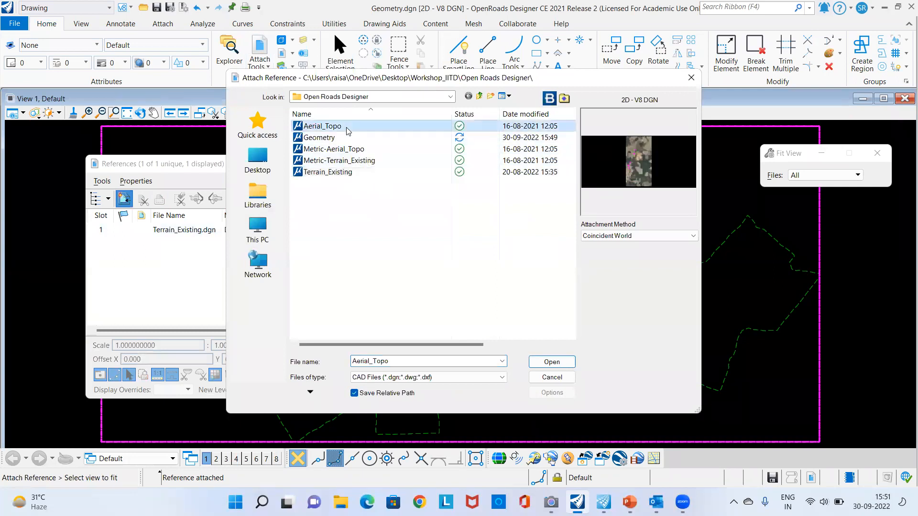
{"action": "left_click", "coordinate": [552, 363]}
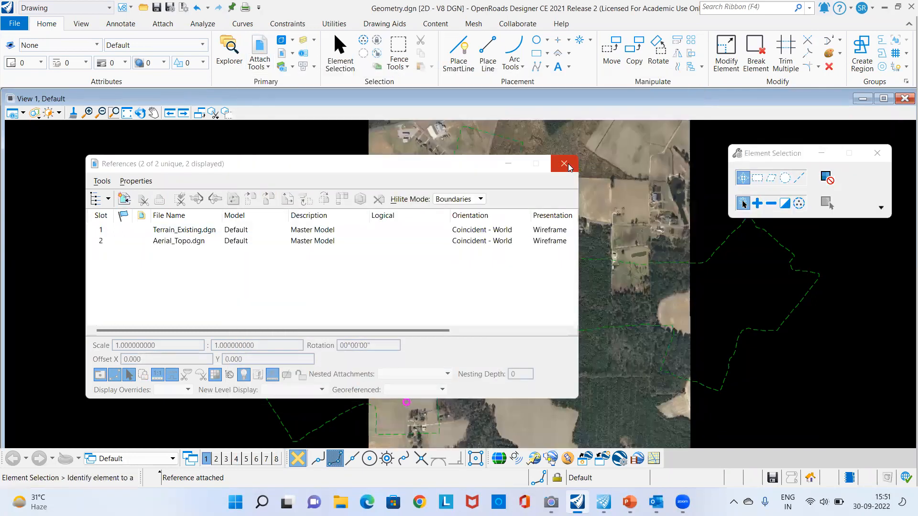
{"action": "left_click", "coordinate": [564, 164]}
Step: Examine the aerial image, the magenta circles along the road, and how they lie relative to the terrain boundary
{"action": "scroll", "coordinate": [231, 239], "scroll_direction": "down", "scroll_amount": 1}
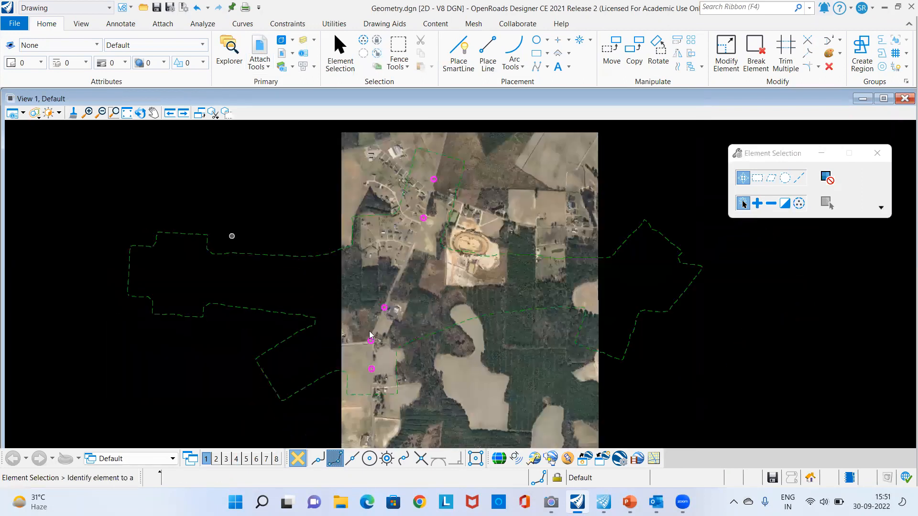
{"action": "scroll", "coordinate": [362, 332], "scroll_direction": "up", "scroll_amount": 3}
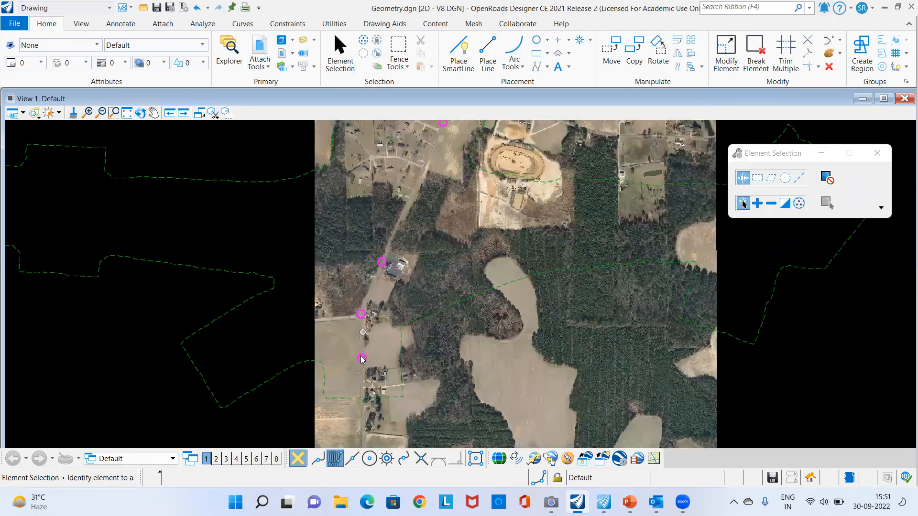
{"action": "scroll", "coordinate": [362, 354], "scroll_direction": "up", "scroll_amount": 4}
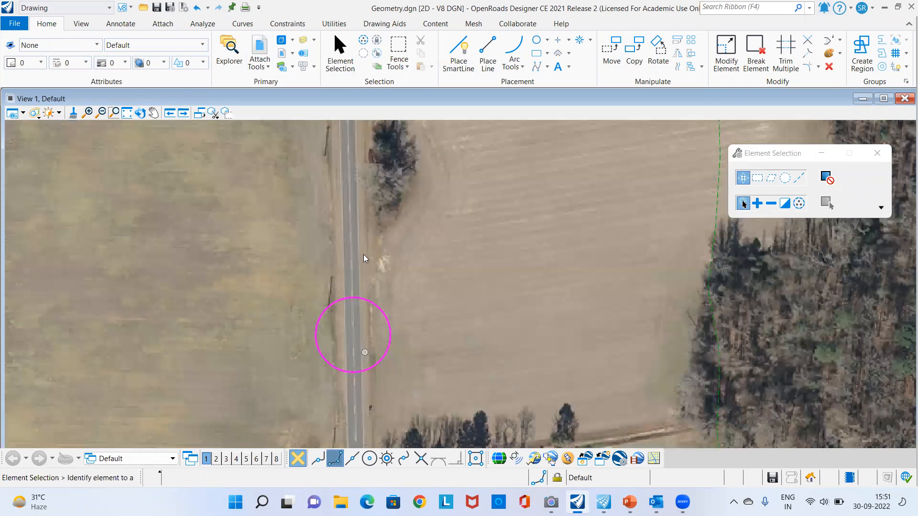
{"action": "scroll", "coordinate": [362, 353], "scroll_direction": "down", "scroll_amount": 2}
{"action": "middle_click_drag", "start_coordinate": [358, 260], "coordinate": [303, 313]}
{"action": "scroll", "coordinate": [303, 314], "scroll_direction": "down", "scroll_amount": 2}
{"action": "middle_click_drag", "start_coordinate": [334, 272], "coordinate": [291, 334]}
{"action": "scroll", "coordinate": [291, 335], "scroll_direction": "down", "scroll_amount": 2}
{"action": "middle_click_drag", "start_coordinate": [345, 200], "coordinate": [321, 316]}
{"action": "scroll", "coordinate": [320, 317], "scroll_direction": "down", "scroll_amount": 2}
{"action": "middle_click_drag", "start_coordinate": [393, 252], "coordinate": [491, 120]}
{"action": "middle_click_drag", "start_coordinate": [415, 303], "coordinate": [359, 307]}
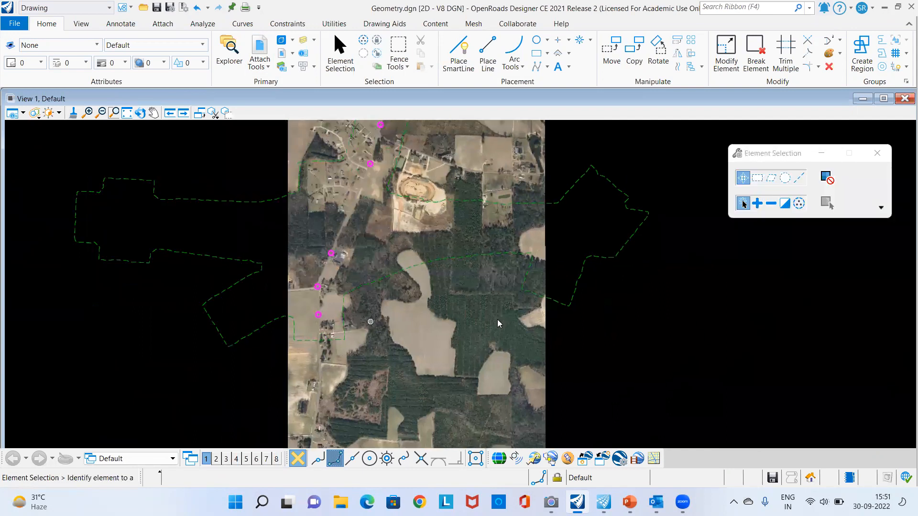
{"action": "scroll", "coordinate": [344, 301], "scroll_direction": "up", "scroll_amount": 1}
{"action": "scroll", "coordinate": [236, 246], "scroll_direction": "up", "scroll_amount": 1}
{"action": "middle_click_drag", "start_coordinate": [235, 246], "coordinate": [306, 335]}
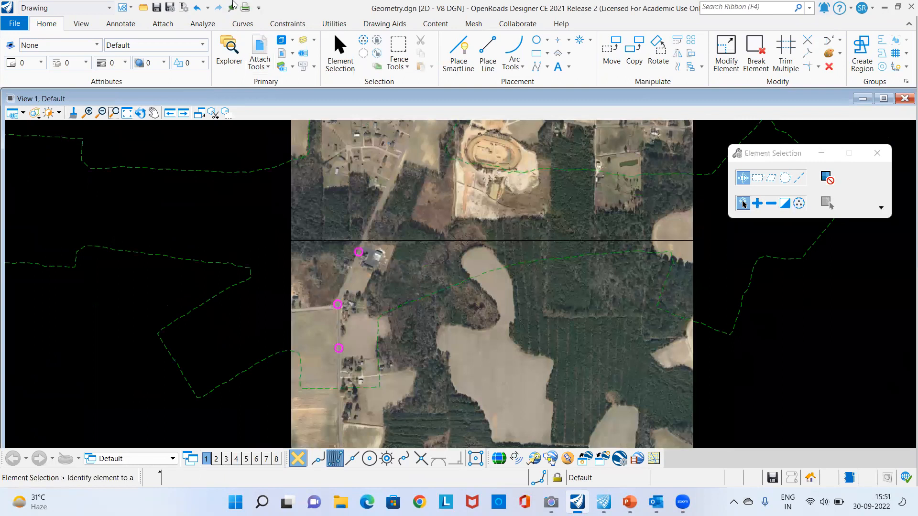
Step: Switch the workflow from Drawing to OpenRoads Modeling
{"action": "left_click", "coordinate": [103, 9]}
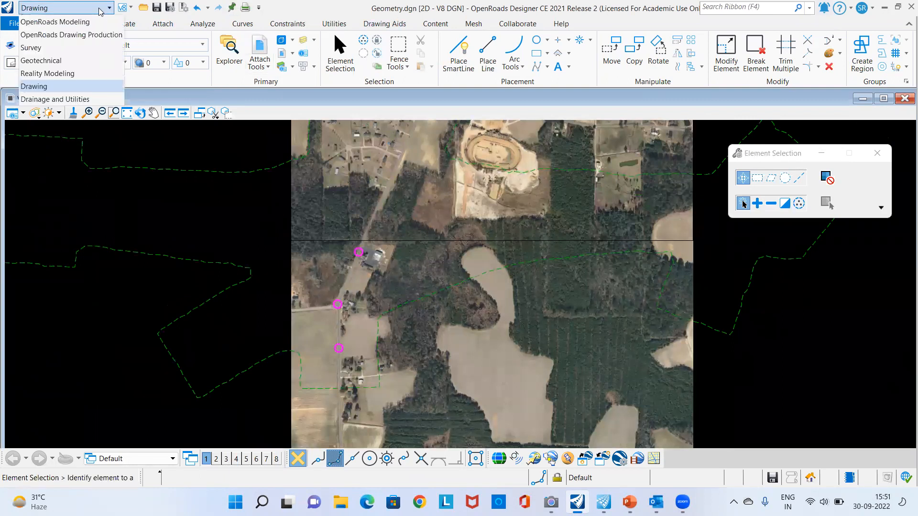
{"action": "left_click", "coordinate": [59, 27]}
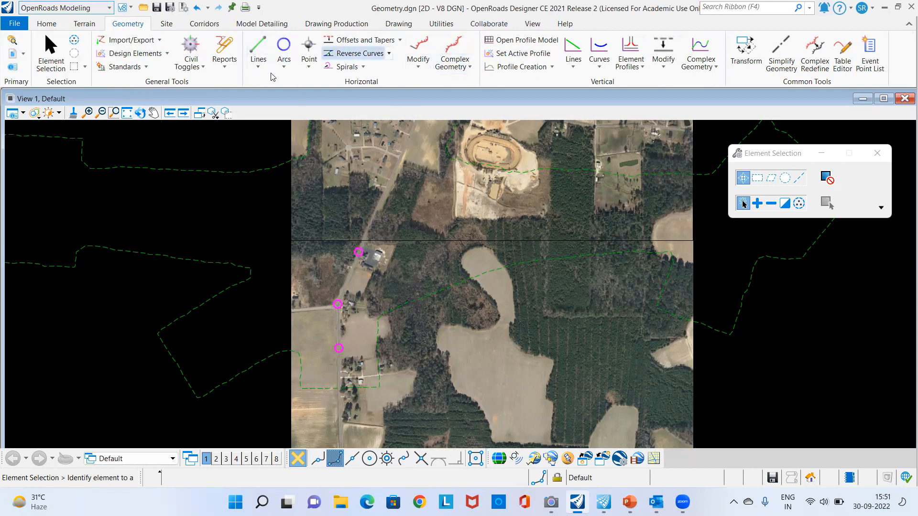
Step: Draw a Line Between Points with no feature definition, joining the two southernmost magenta circles along the road
{"action": "left_click", "coordinate": [258, 72]}
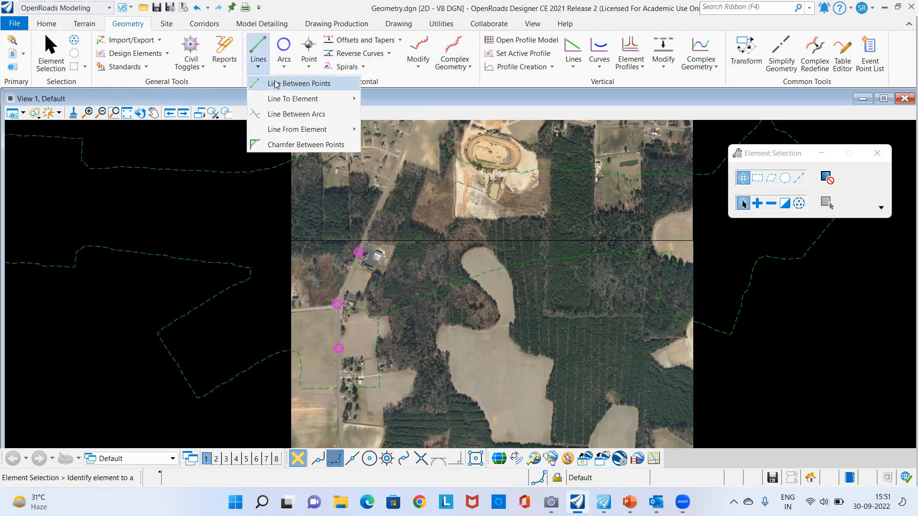
{"action": "left_click", "coordinate": [304, 84]}
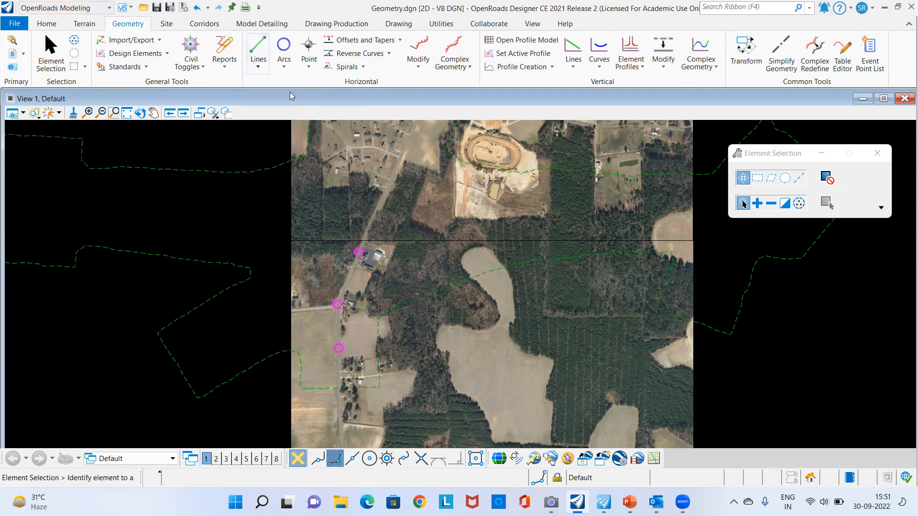
{"action": "scroll", "coordinate": [335, 347], "scroll_direction": "up", "scroll_amount": 3}
{"action": "scroll", "coordinate": [330, 344], "scroll_direction": "up", "scroll_amount": 2}
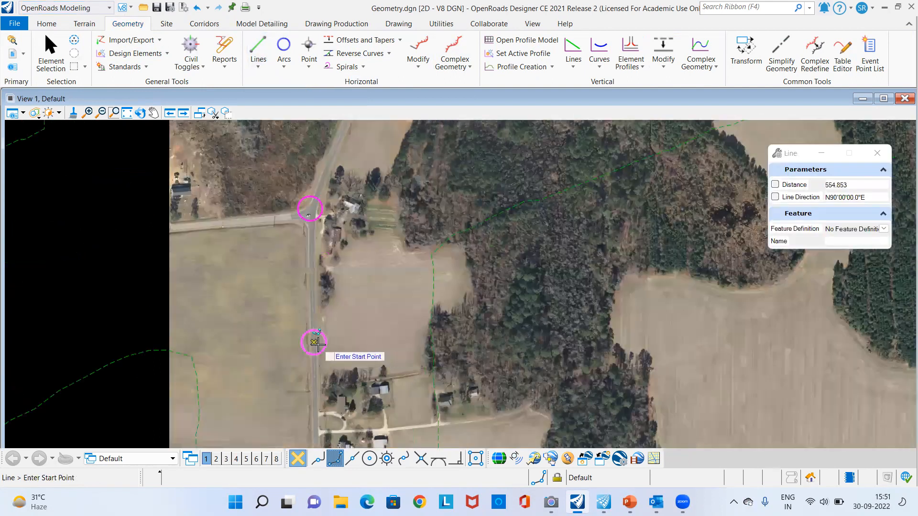
{"action": "left_click", "coordinate": [313, 342]}
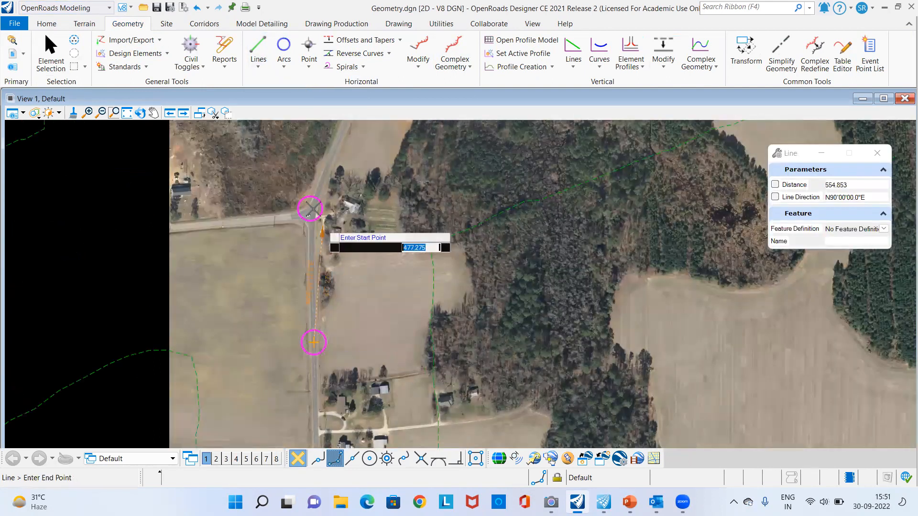
{"action": "left_click", "coordinate": [311, 208]}
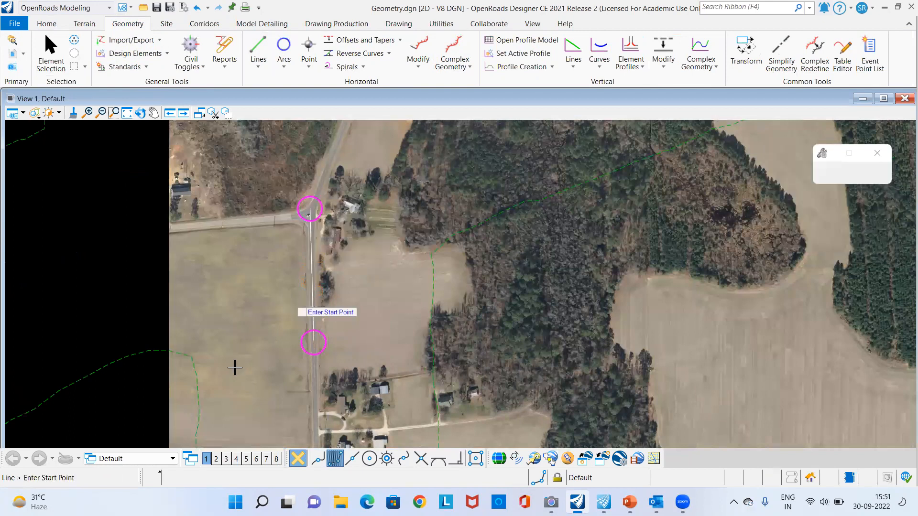
Step: Delete the line without a feature definition between the two southernmost circles
{"action": "left_click", "coordinate": [51, 53]}
{"action": "left_click", "coordinate": [311, 269]}
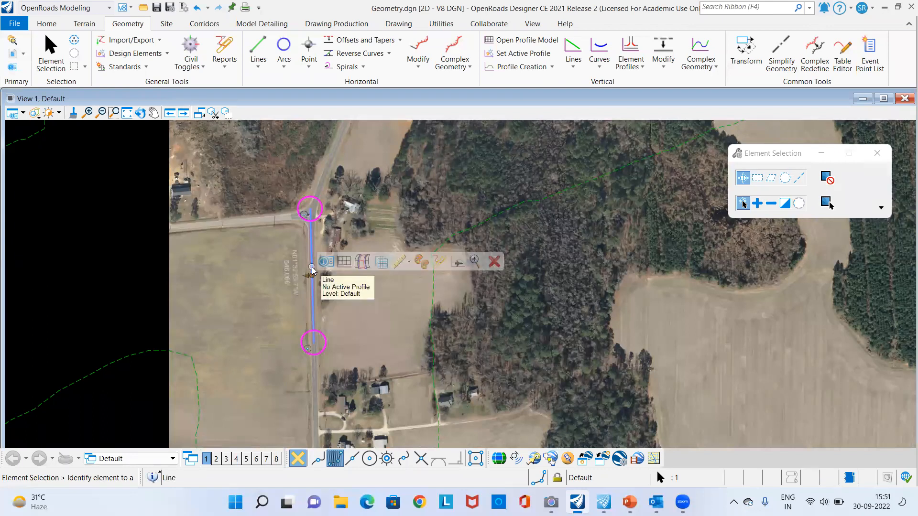
{"action": "key", "text": "Delete"}
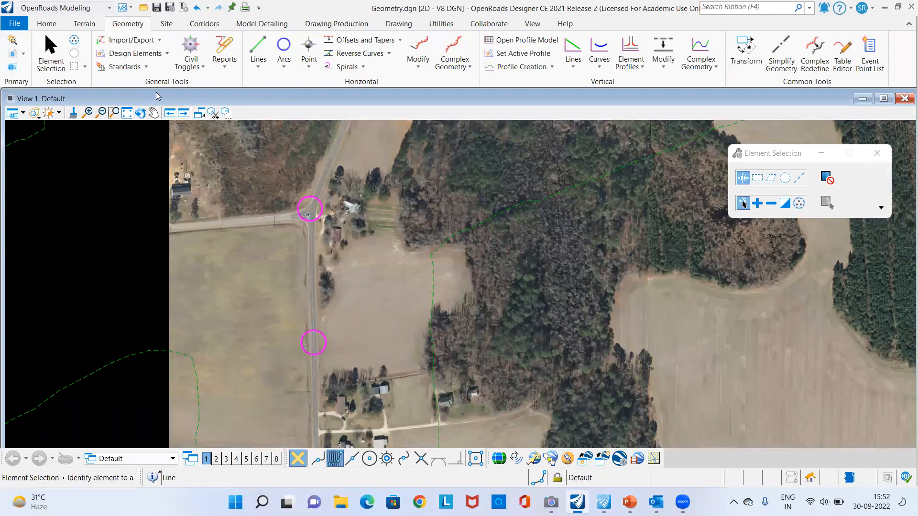
Step: Draw a line with the Geom_Baseline feature definition, named GeomBL, from the southernmost magenta circle north to the circle at the road junction
{"action": "left_click", "coordinate": [258, 52]}
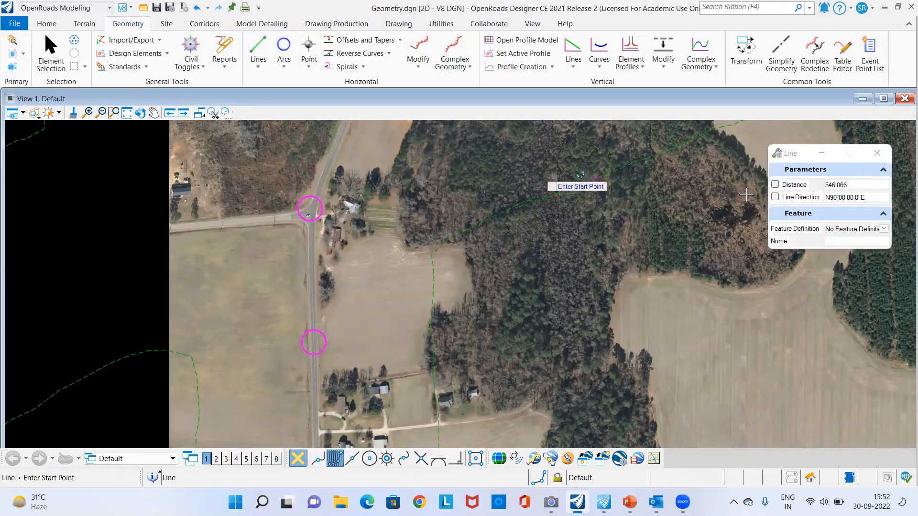
{"action": "left_click_drag", "start_coordinate": [783, 152], "coordinate": [697, 140]}
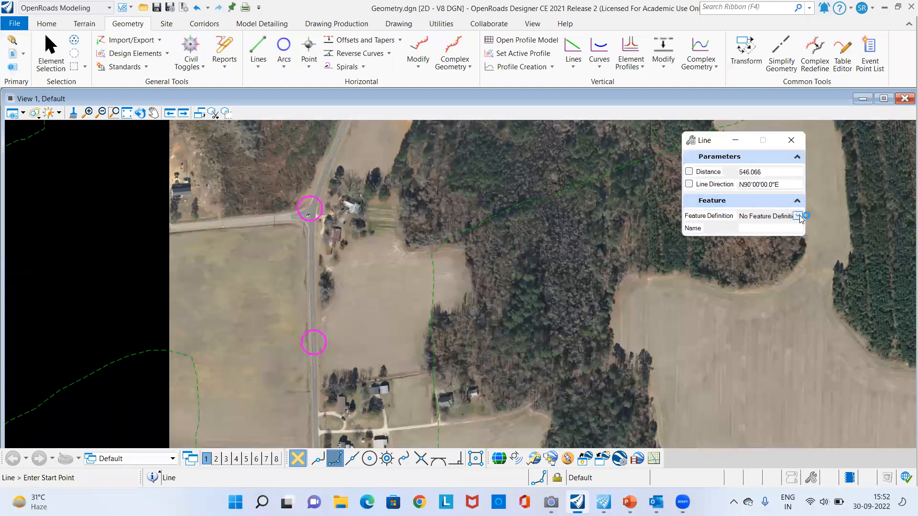
{"action": "left_click", "coordinate": [797, 216]}
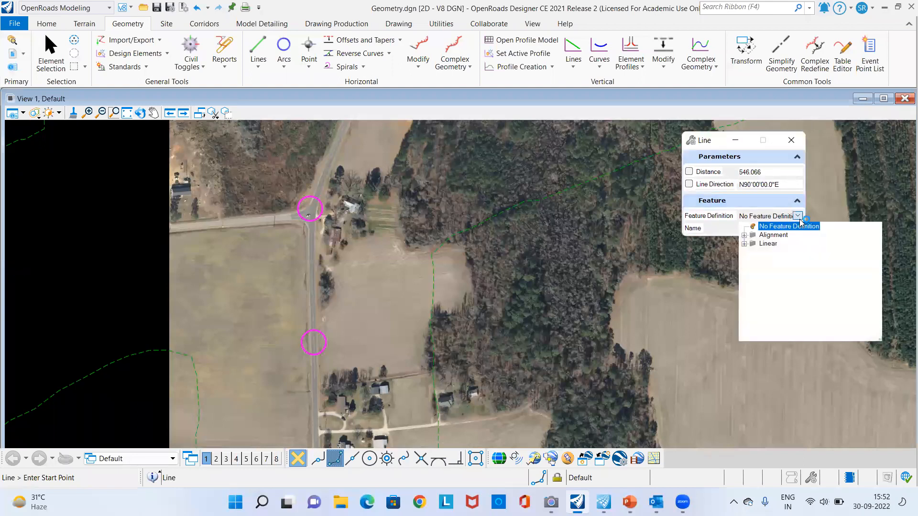
{"action": "left_click", "coordinate": [744, 235]}
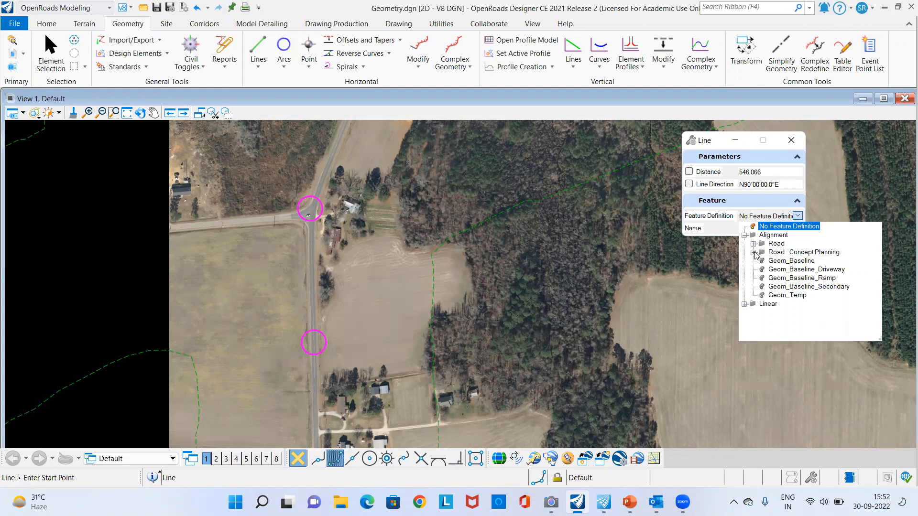
{"action": "left_click", "coordinate": [779, 260]}
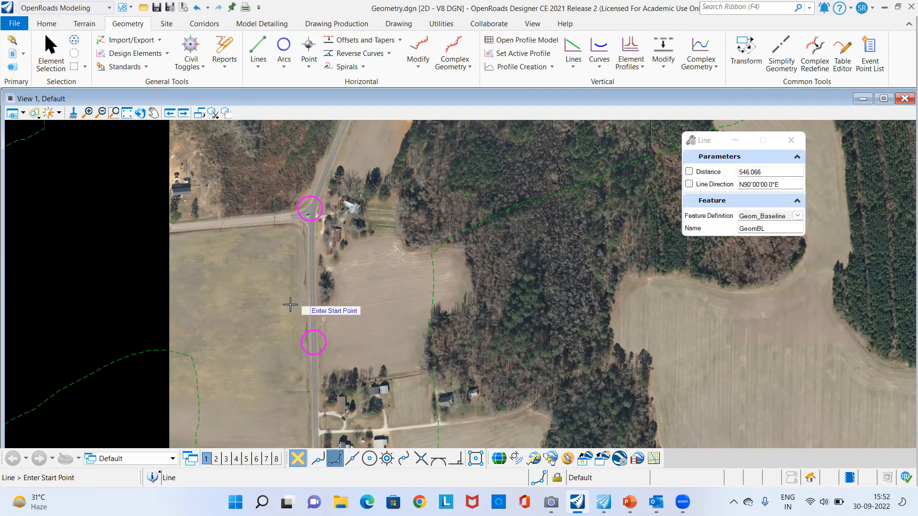
{"action": "left_click", "coordinate": [313, 343]}
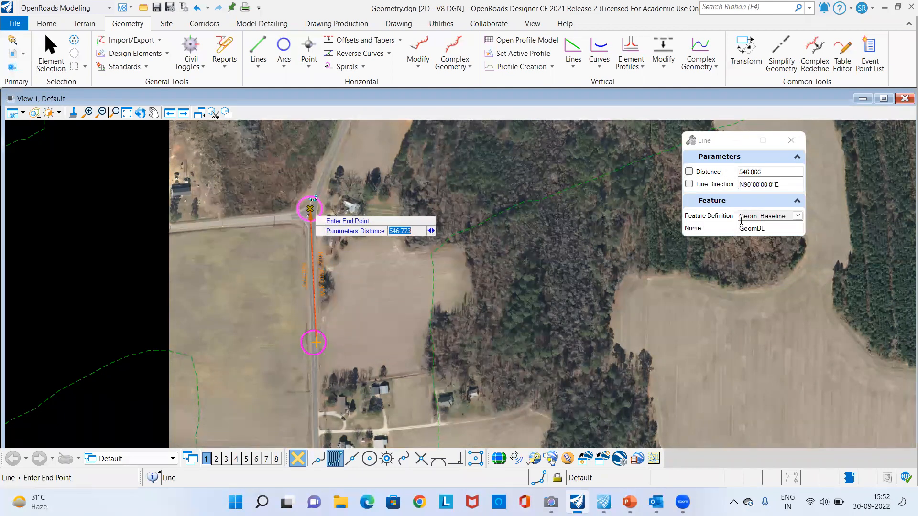
{"action": "scroll", "coordinate": [267, 400], "scroll_direction": "down", "scroll_amount": 1}
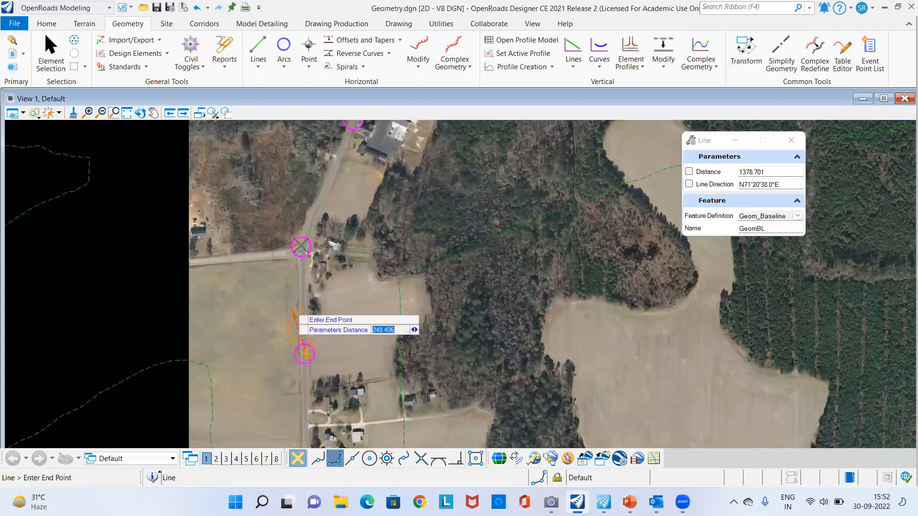
{"action": "scroll", "coordinate": [301, 247], "scroll_direction": "up", "scroll_amount": 1}
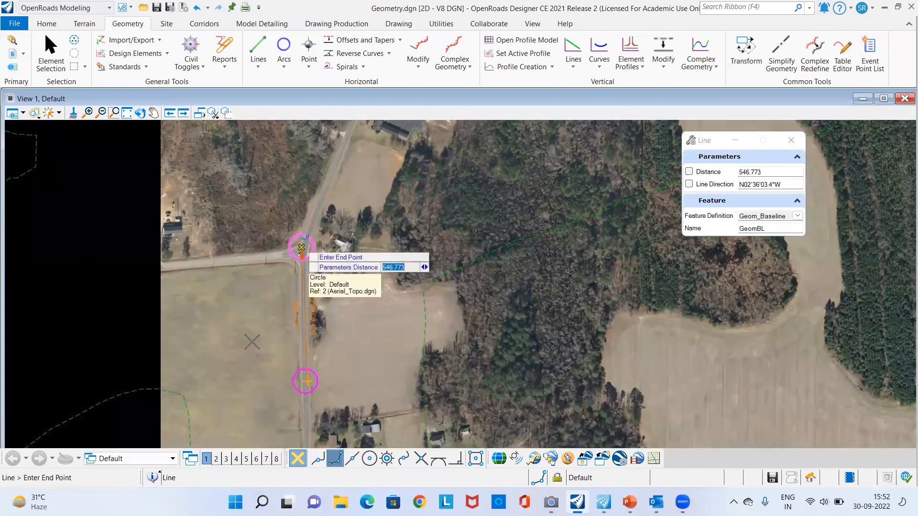
{"action": "left_click", "coordinate": [252, 344]}
Step: Draw a second Geom_Baseline line from the junction circle to the third magenta circle beside the large-roofed building
{"action": "scroll", "coordinate": [252, 366], "scroll_direction": "down", "scroll_amount": 1}
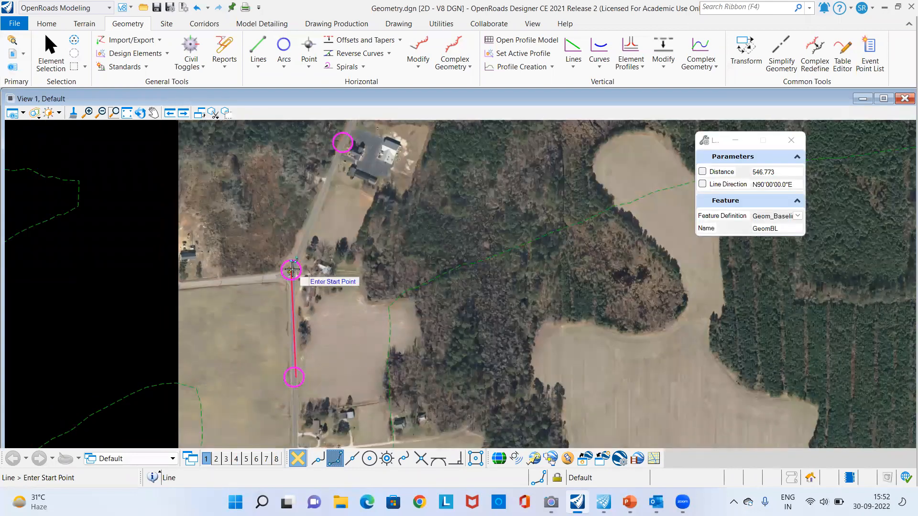
{"action": "left_click", "coordinate": [291, 270]}
{"action": "left_click", "coordinate": [342, 143]}
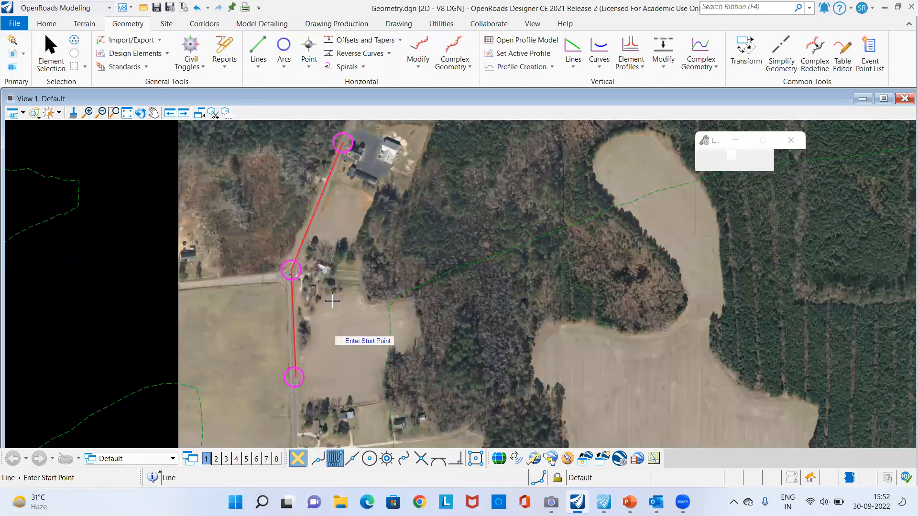
Step: Draw a third Geom_Baseline line along the road from the third magenta circle to the fourth one near the housing area
{"action": "scroll", "coordinate": [327, 355], "scroll_direction": "down", "scroll_amount": 5}
{"action": "scroll", "coordinate": [334, 283], "scroll_direction": "up", "scroll_amount": 3}
{"action": "left_click", "coordinate": [333, 283]}
{"action": "scroll", "coordinate": [333, 283], "scroll_direction": "down", "scroll_amount": 3}
{"action": "scroll", "coordinate": [383, 248], "scroll_direction": "up", "scroll_amount": 1}
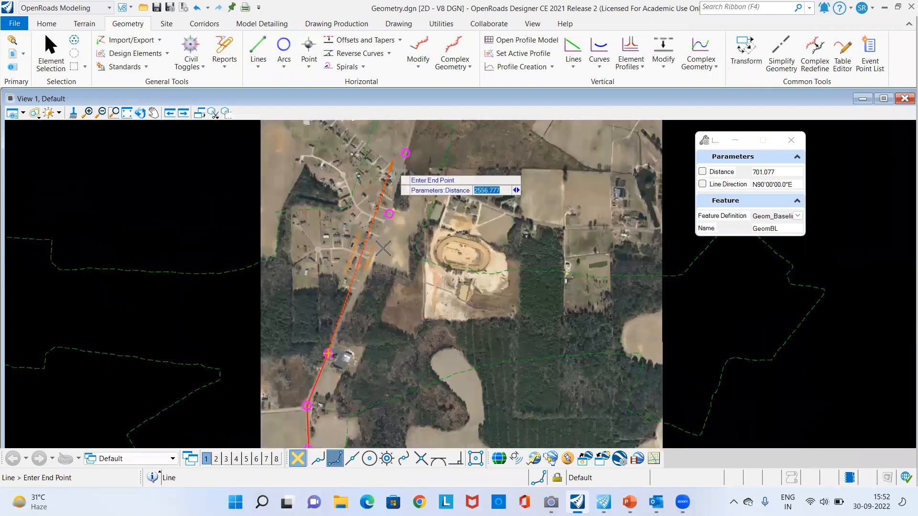
{"action": "scroll", "coordinate": [383, 248], "scroll_direction": "up", "scroll_amount": 3}
{"action": "left_click", "coordinate": [390, 262]}
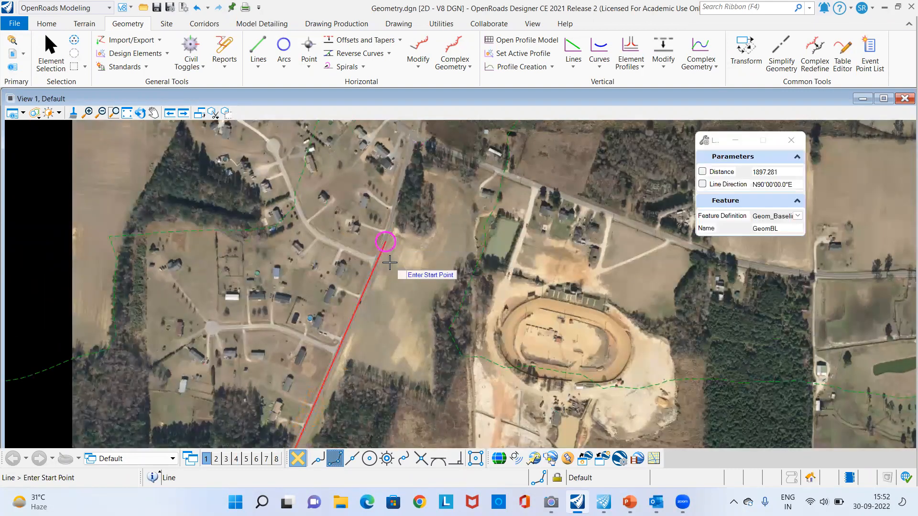
Step: Draw a fourth Geom_Baseline line from the fourth magenta circle to the northernmost circle
{"action": "left_click", "coordinate": [386, 241]}
{"action": "scroll", "coordinate": [385, 323], "scroll_direction": "down", "scroll_amount": 1}
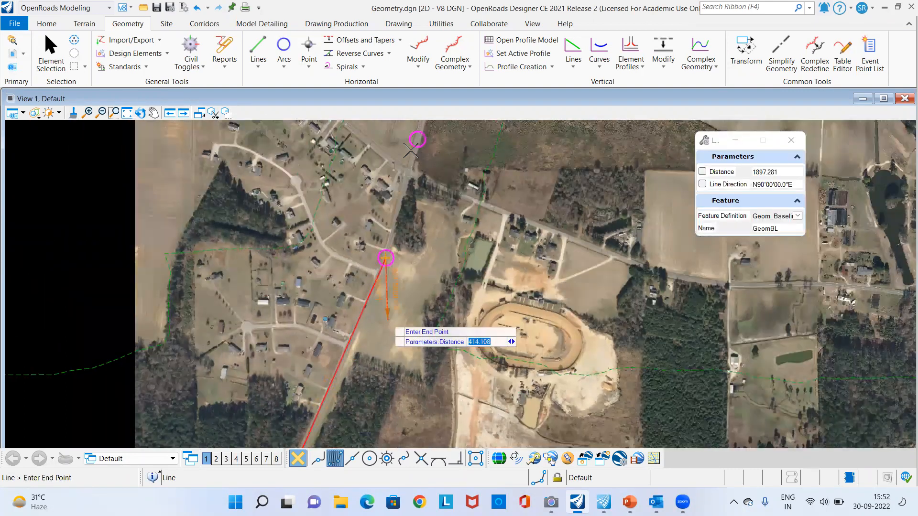
{"action": "left_click", "coordinate": [417, 139]}
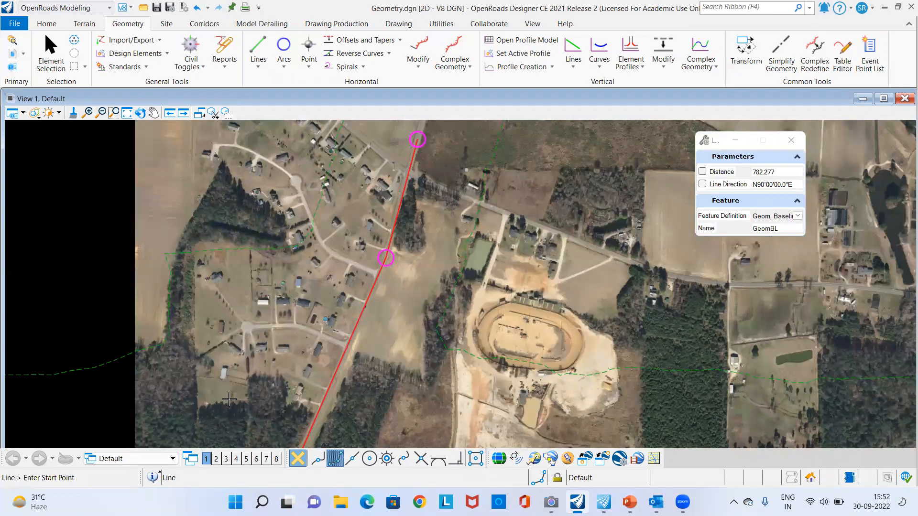
{"action": "scroll", "coordinate": [431, 239], "scroll_direction": "down", "scroll_amount": 4}
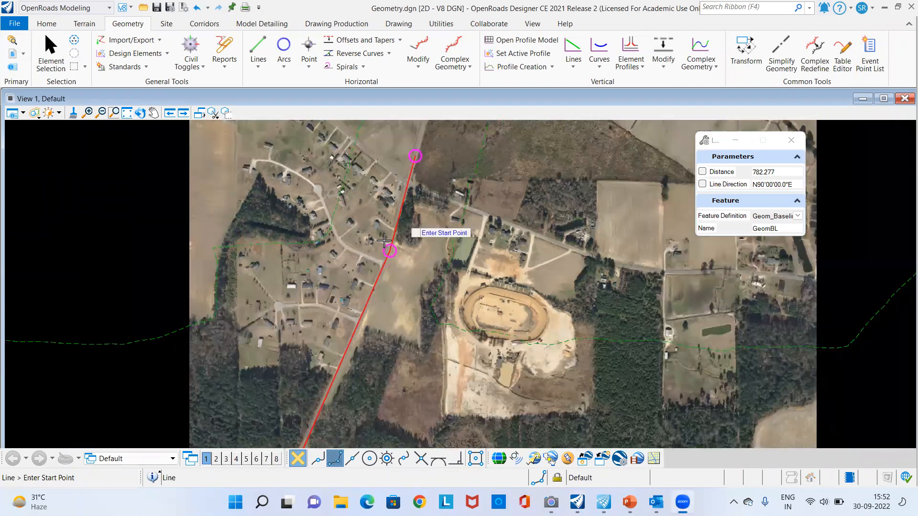
{"action": "scroll", "coordinate": [347, 354], "scroll_direction": "up", "scroll_amount": 1}
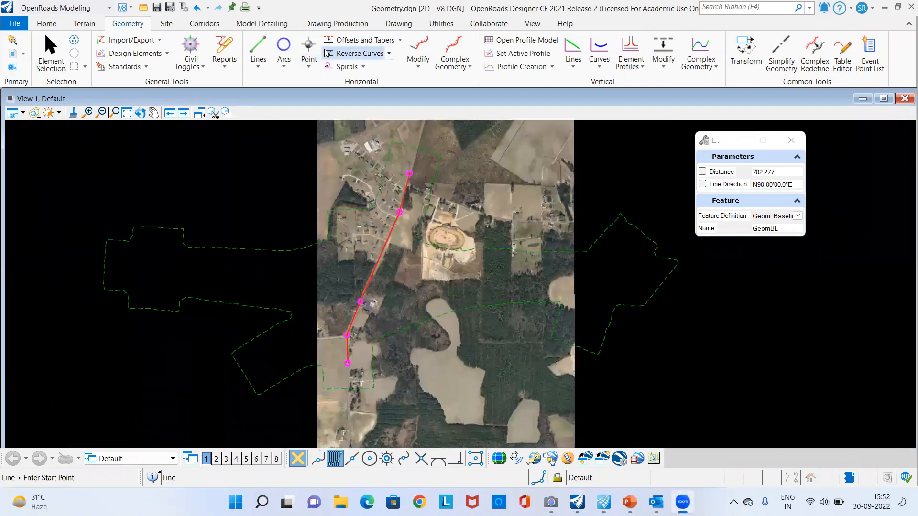
Step: Turn off the display of the Aerial_Topo reference and close the References dialog
{"action": "left_click", "coordinate": [51, 29]}
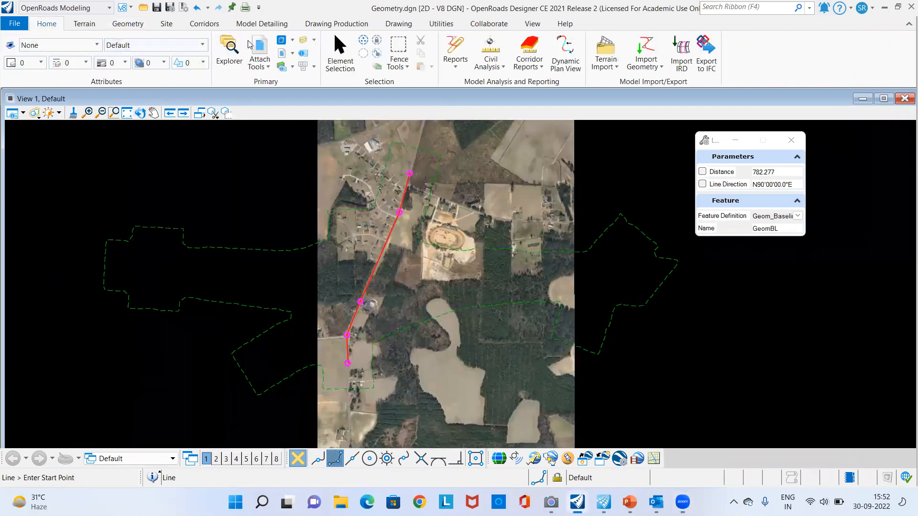
{"action": "left_click", "coordinate": [259, 50]}
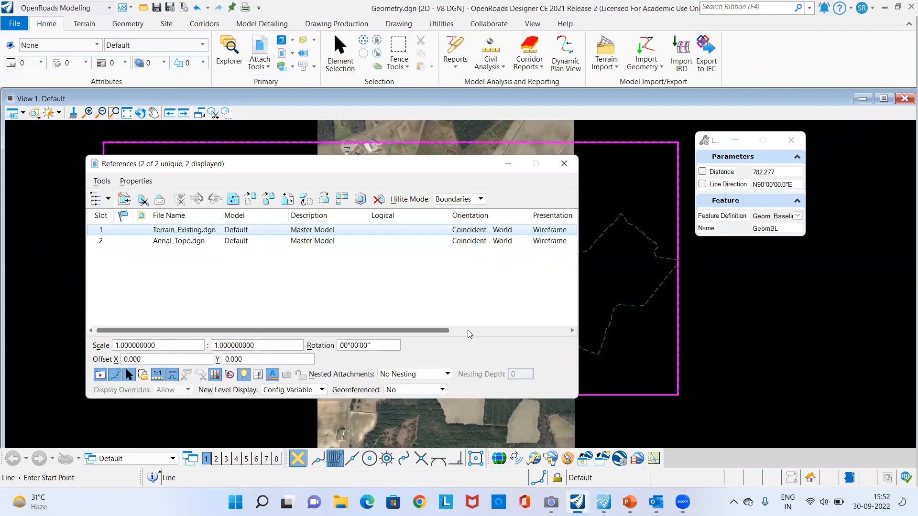
{"action": "left_click_drag", "start_coordinate": [257, 331], "coordinate": [375, 331]}
{"action": "left_click", "coordinate": [509, 241]}
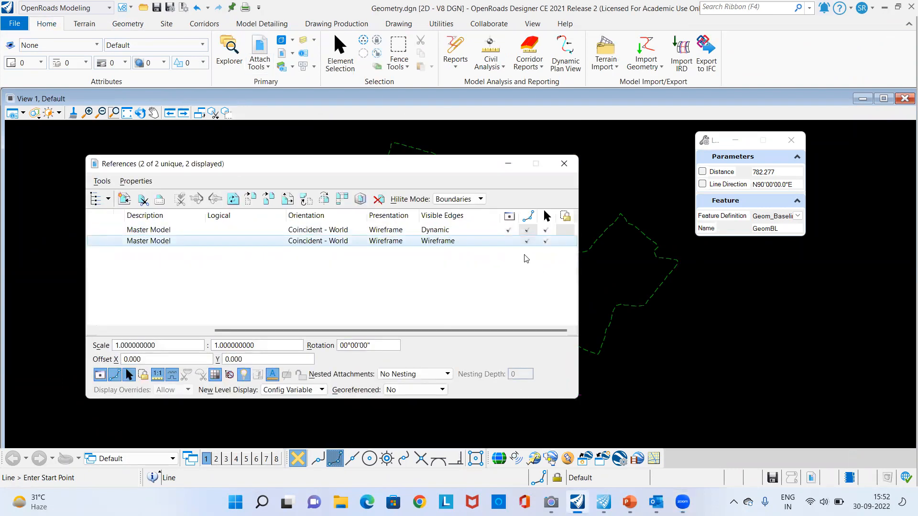
{"action": "left_click", "coordinate": [564, 164]}
Step: Set View 1's background map type to Aerial and check how the baseline lines follow the road
{"action": "middle_click_drag", "start_coordinate": [213, 221], "coordinate": [266, 190]}
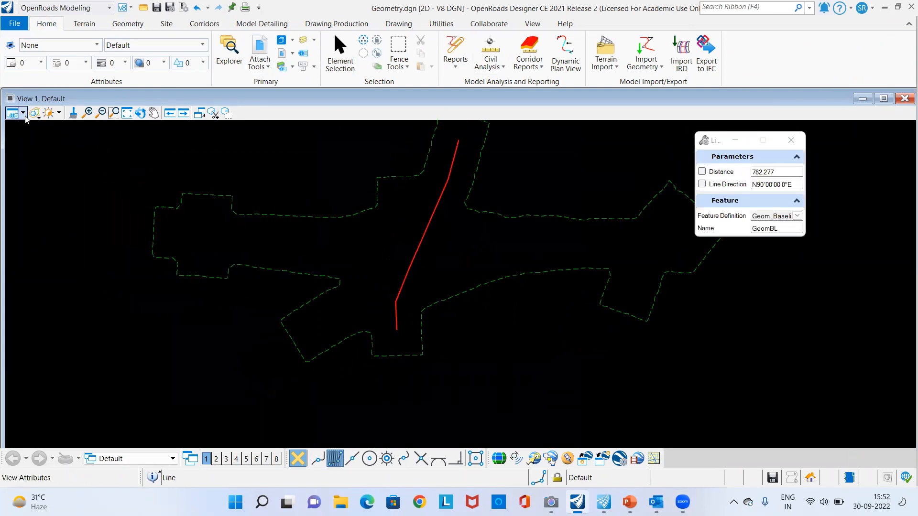
{"action": "left_click", "coordinate": [19, 115]}
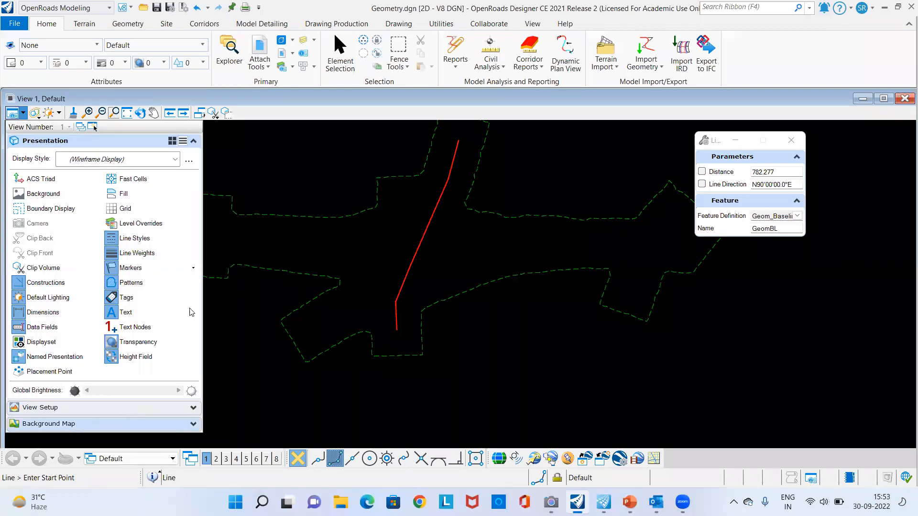
{"action": "left_click", "coordinate": [22, 117]}
{"action": "left_click", "coordinate": [67, 424]}
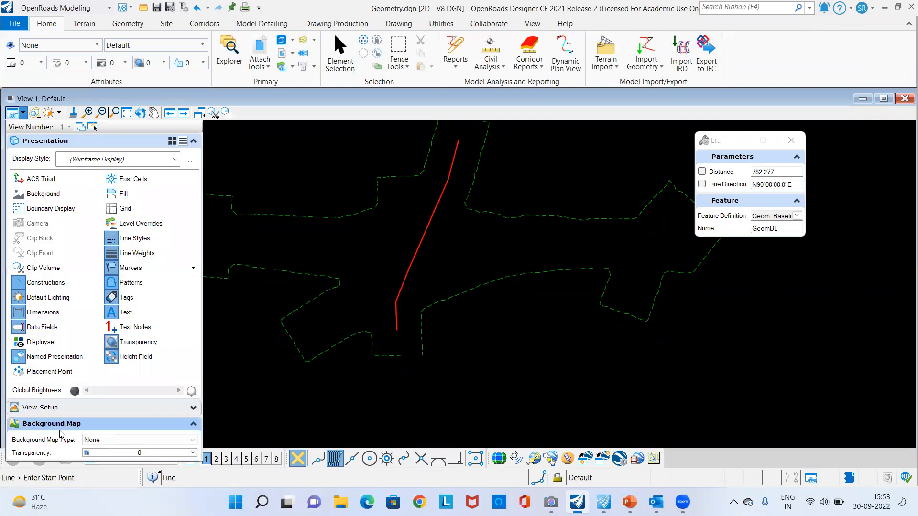
{"action": "left_click", "coordinate": [123, 441]}
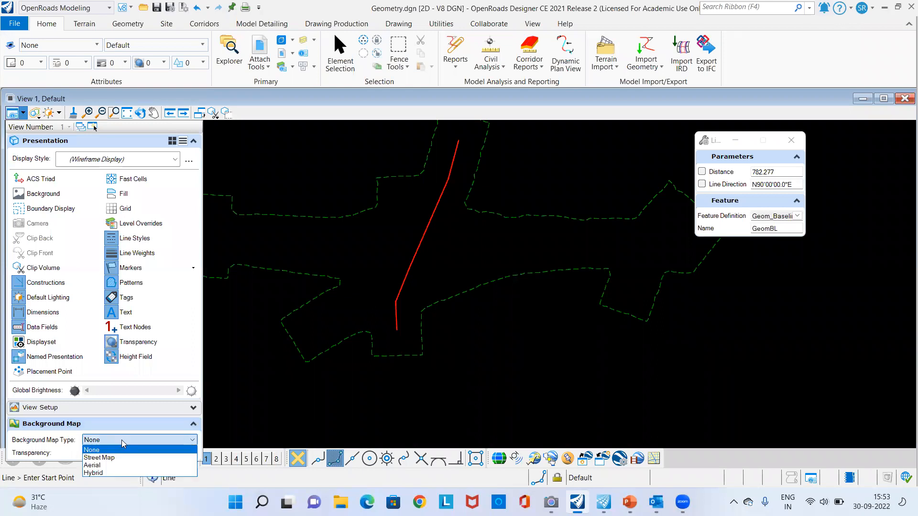
{"action": "left_click", "coordinate": [101, 465]}
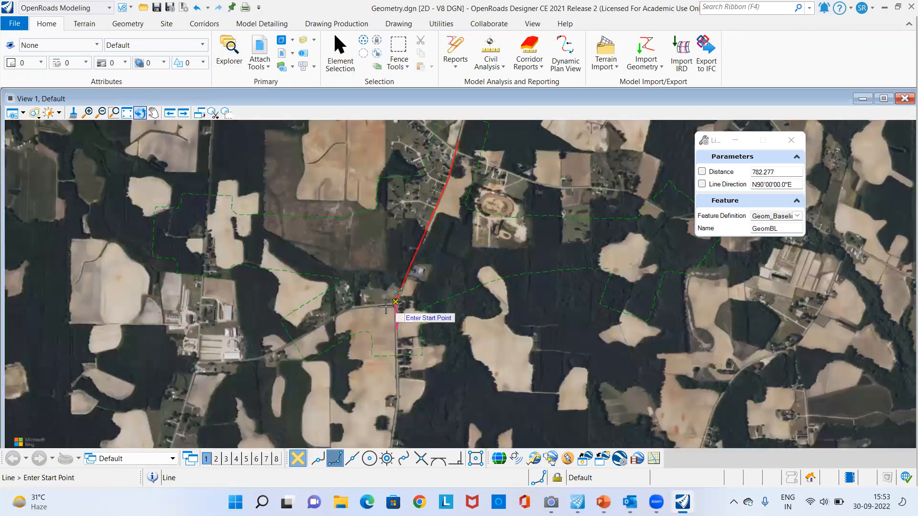
{"action": "scroll", "coordinate": [386, 306], "scroll_direction": "up", "scroll_amount": 5}
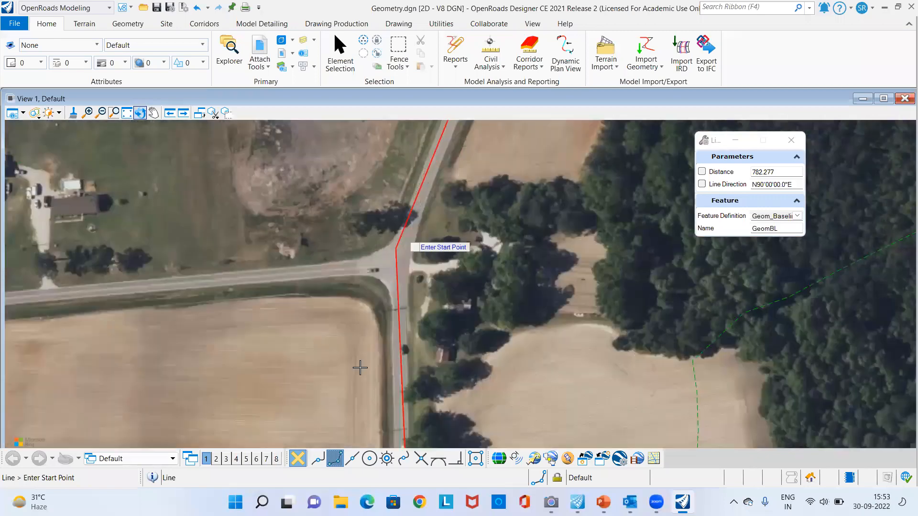
{"action": "scroll", "coordinate": [360, 368], "scroll_direction": "down", "scroll_amount": 5}
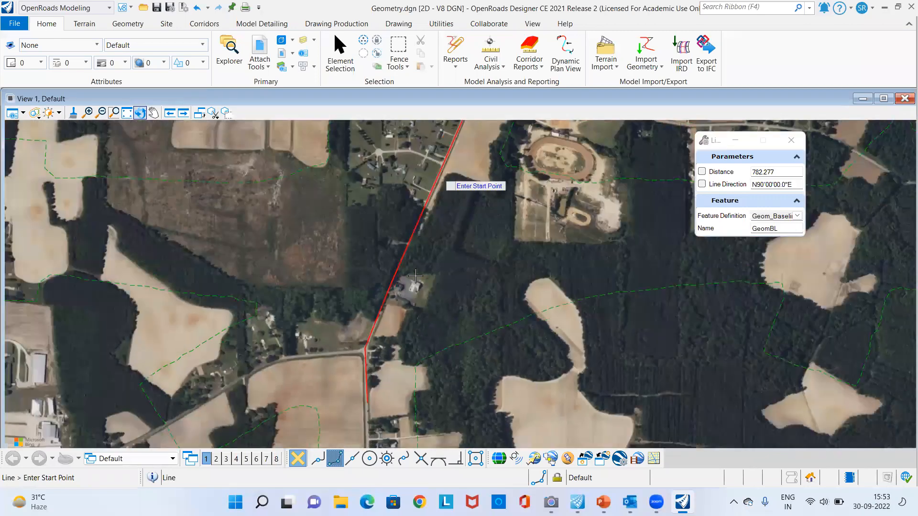
Step: Change View 1's background map type to Hybrid and compare the baseline lines with the labelled roads
{"action": "scroll", "coordinate": [415, 277], "scroll_direction": "down", "scroll_amount": 5}
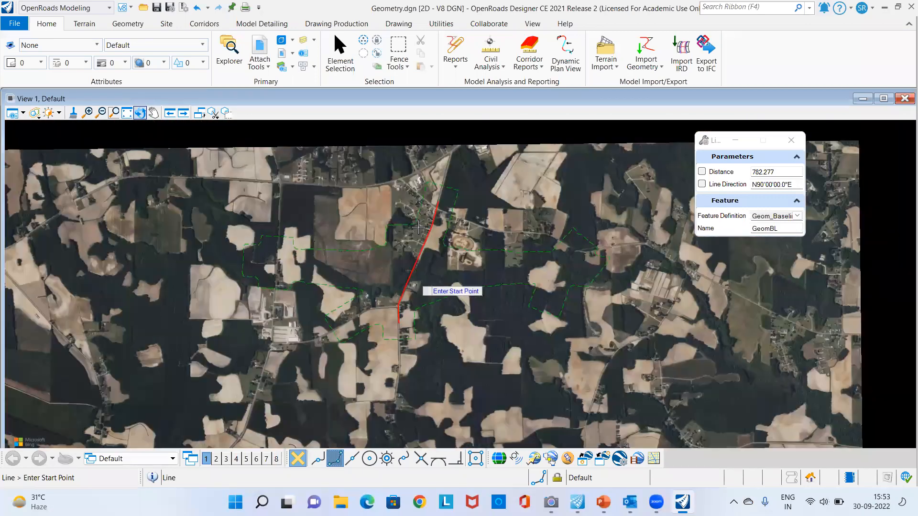
{"action": "scroll", "coordinate": [418, 228], "scroll_direction": "up", "scroll_amount": 5}
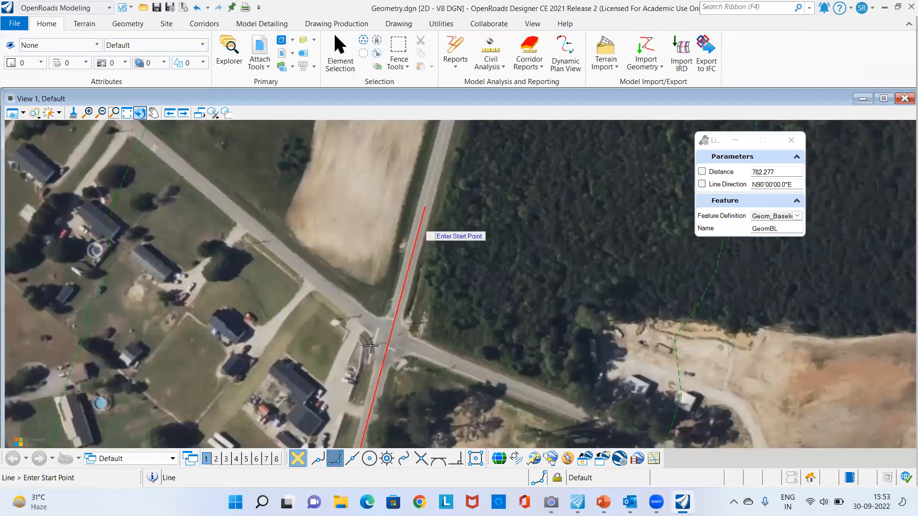
{"action": "scroll", "coordinate": [370, 345], "scroll_direction": "down", "scroll_amount": 5}
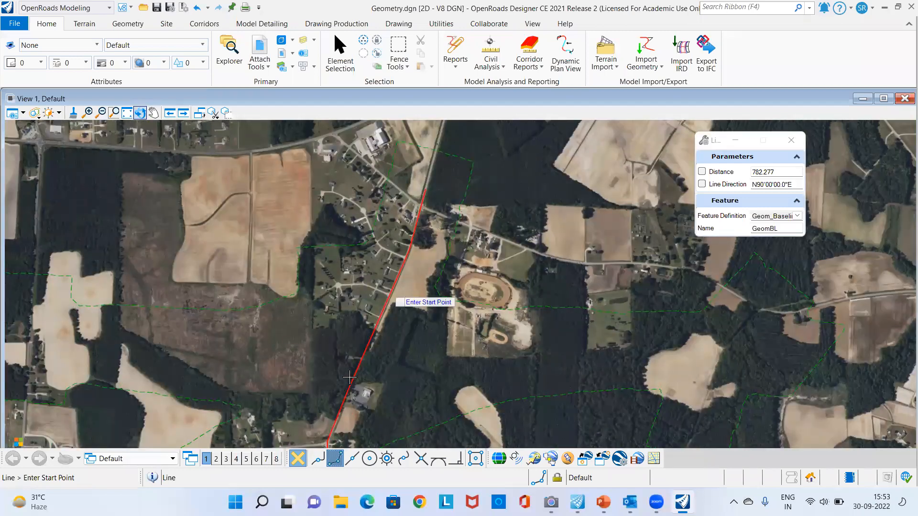
{"action": "scroll", "coordinate": [349, 378], "scroll_direction": "up", "scroll_amount": 5}
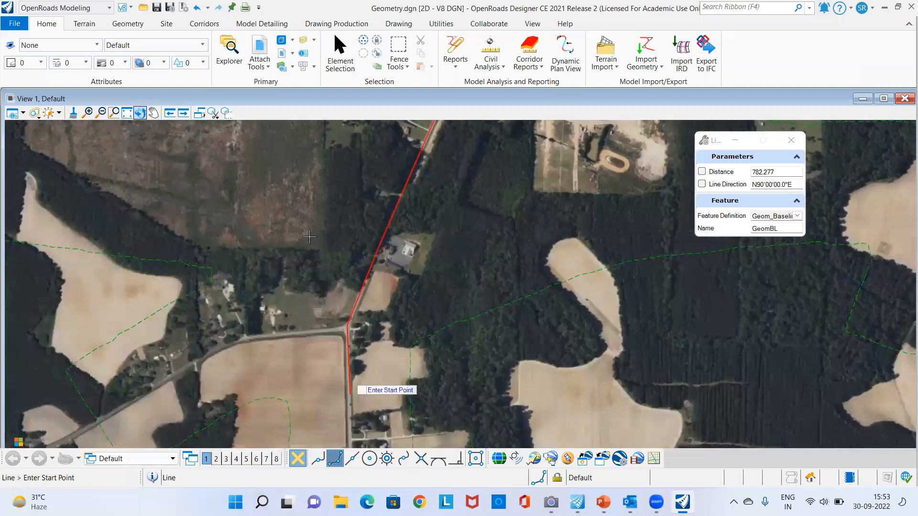
{"action": "scroll", "coordinate": [357, 375], "scroll_direction": "down", "scroll_amount": 5}
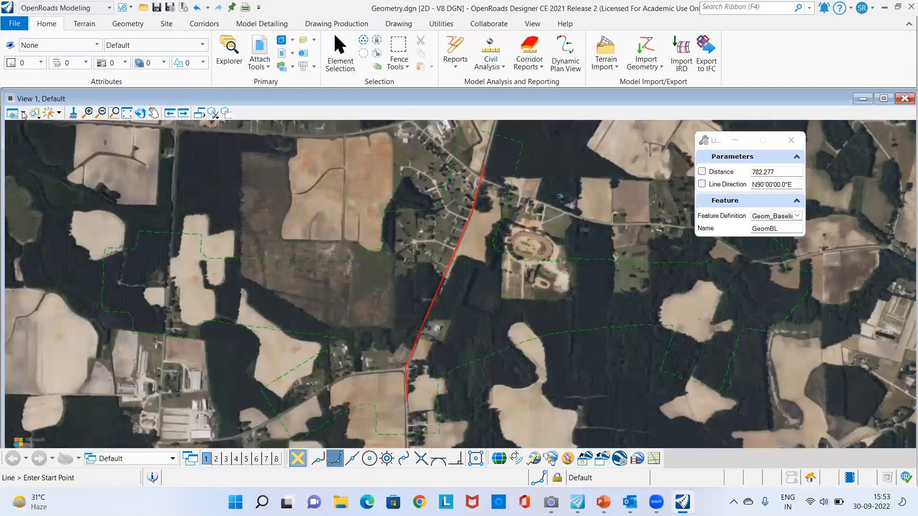
{"action": "left_click", "coordinate": [23, 113]}
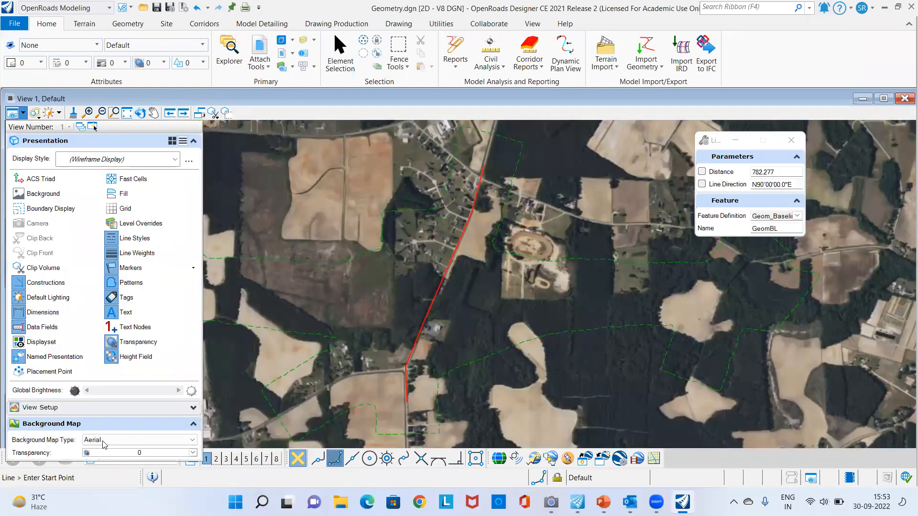
{"action": "left_click", "coordinate": [104, 440]}
{"action": "left_click", "coordinate": [114, 471]}
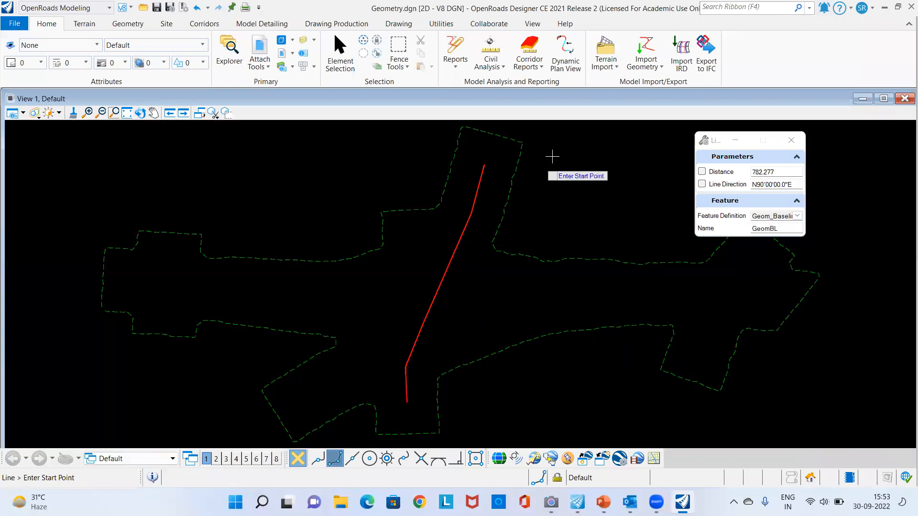
{"action": "scroll", "coordinate": [502, 152], "scroll_direction": "up", "scroll_amount": 3}
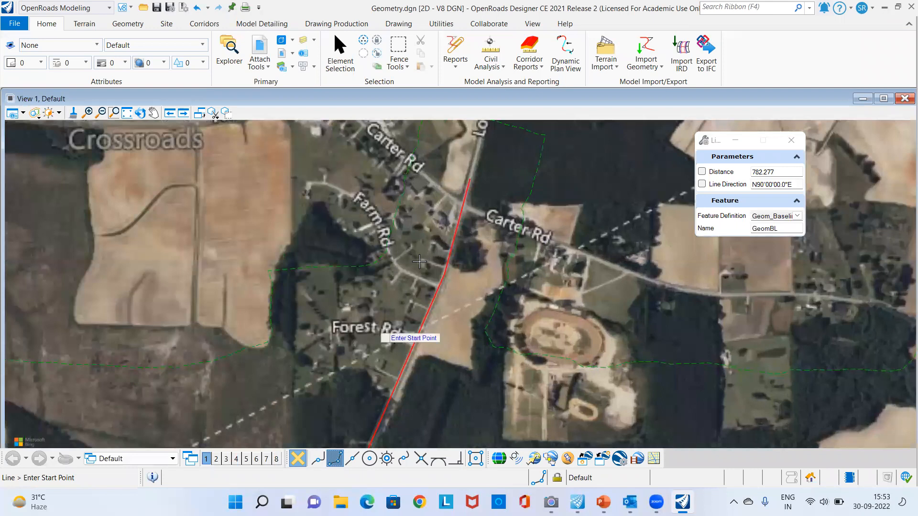
{"action": "scroll", "coordinate": [468, 168], "scroll_direction": "up", "scroll_amount": 3}
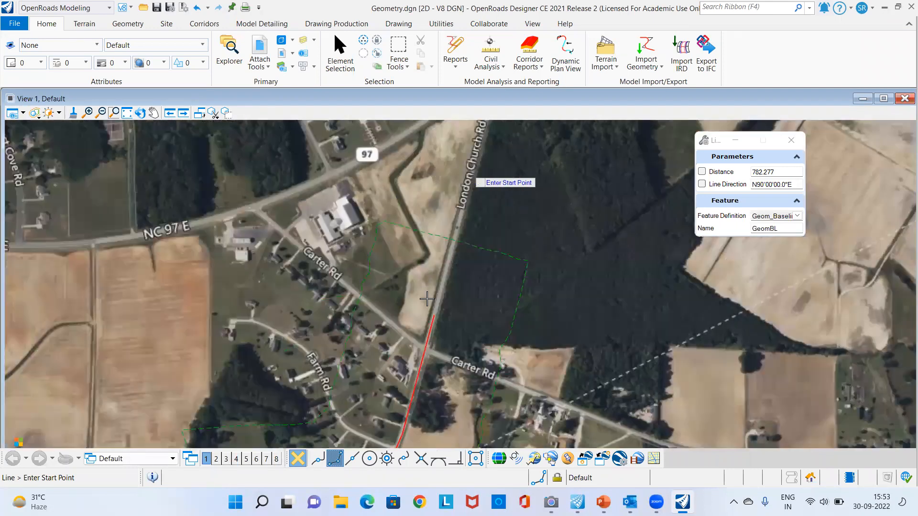
{"action": "scroll", "coordinate": [413, 348], "scroll_direction": "down", "scroll_amount": 5}
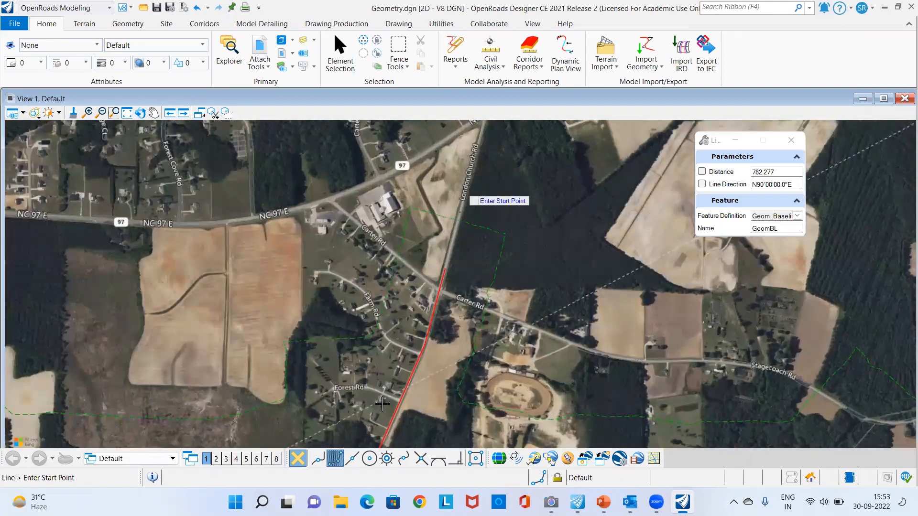
{"action": "scroll", "coordinate": [452, 261], "scroll_direction": "down", "scroll_amount": 1}
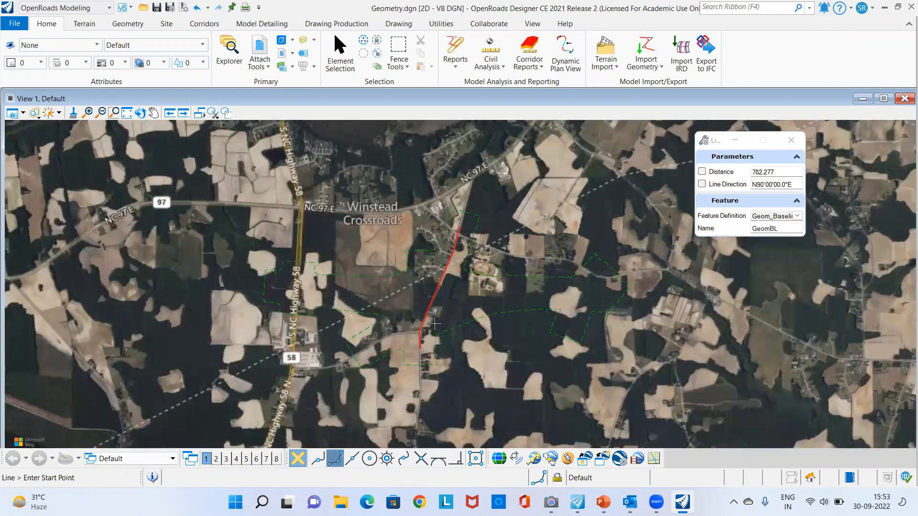
{"action": "scroll", "coordinate": [419, 331], "scroll_direction": "up", "scroll_amount": 1}
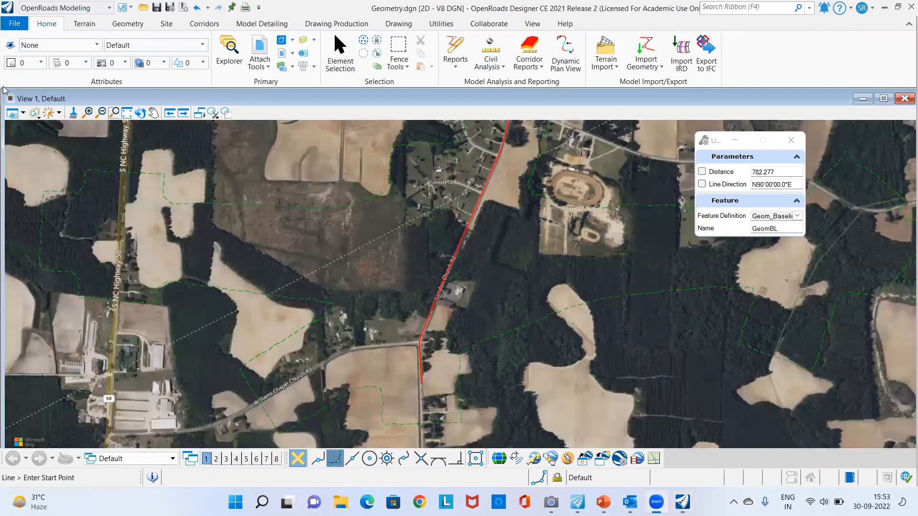
Step: Turn off the background map in View 1
{"action": "left_click", "coordinate": [21, 111]}
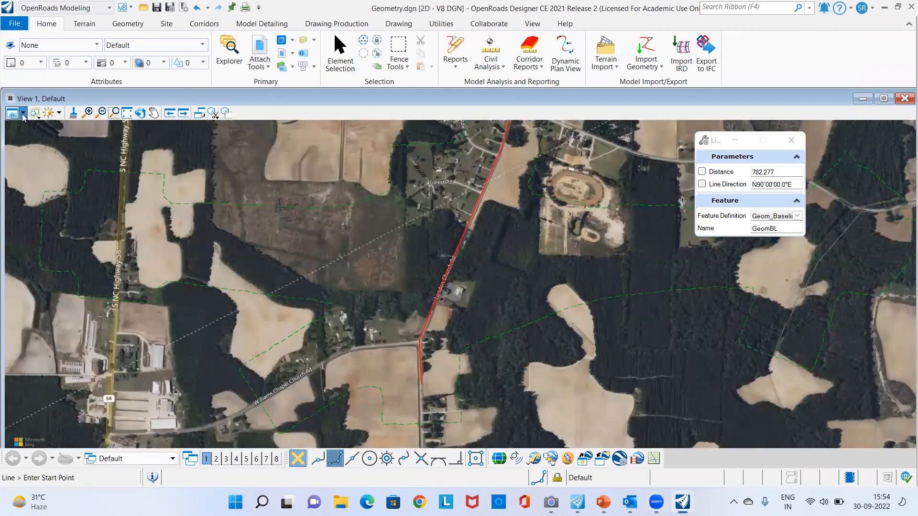
{"action": "left_click", "coordinate": [22, 115]}
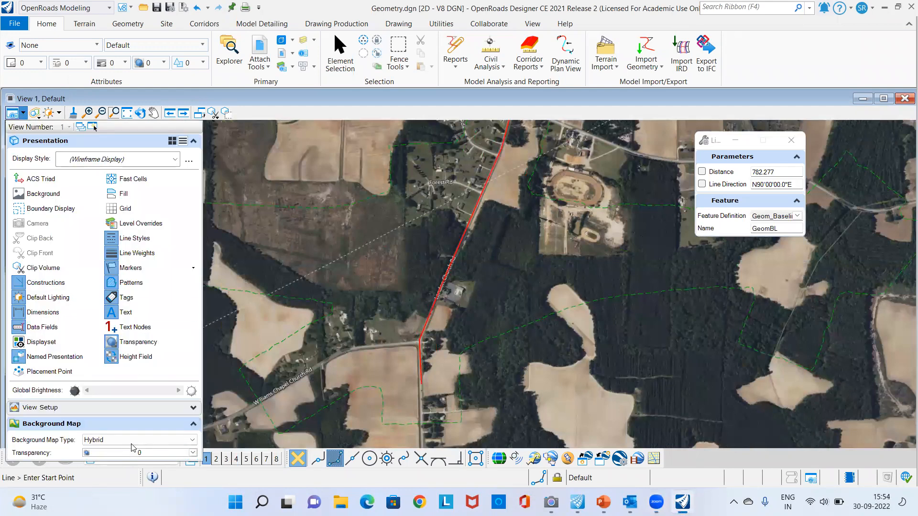
{"action": "left_click", "coordinate": [119, 439]}
{"action": "left_click", "coordinate": [116, 450]}
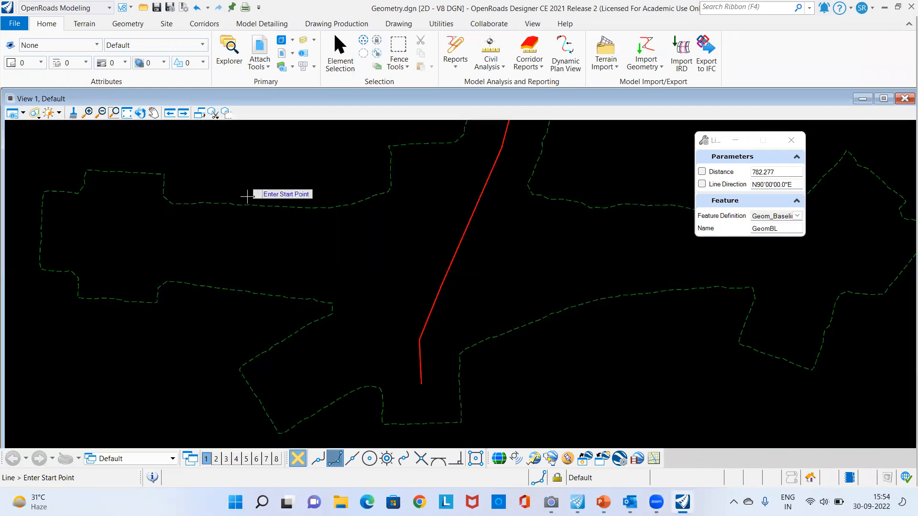
Step: Set up a Simple Arc between elements with the Geom_Baseline feature definition
{"action": "scroll", "coordinate": [401, 274], "scroll_direction": "down", "scroll_amount": 1}
{"action": "middle_click_drag", "start_coordinate": [401, 274], "coordinate": [332, 265]}
{"action": "scroll", "coordinate": [311, 307], "scroll_direction": "up", "scroll_amount": 3}
{"action": "left_click", "coordinate": [126, 21]}
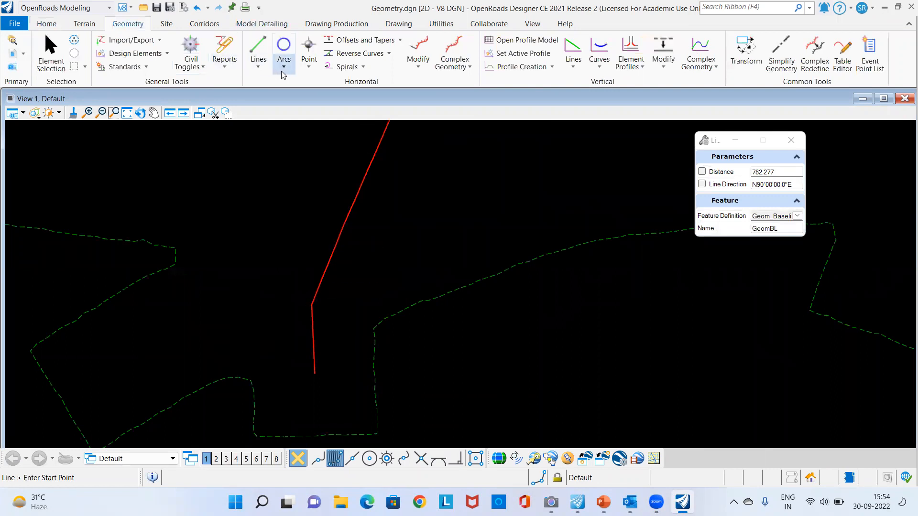
{"action": "left_click", "coordinate": [283, 72]}
{"action": "mouse_move", "coordinate": [335, 160]}
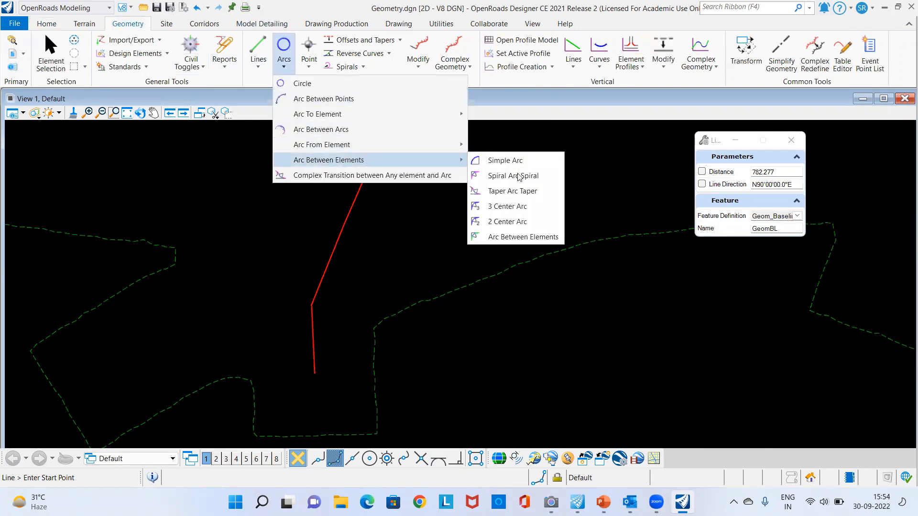
{"action": "left_click", "coordinate": [510, 162]}
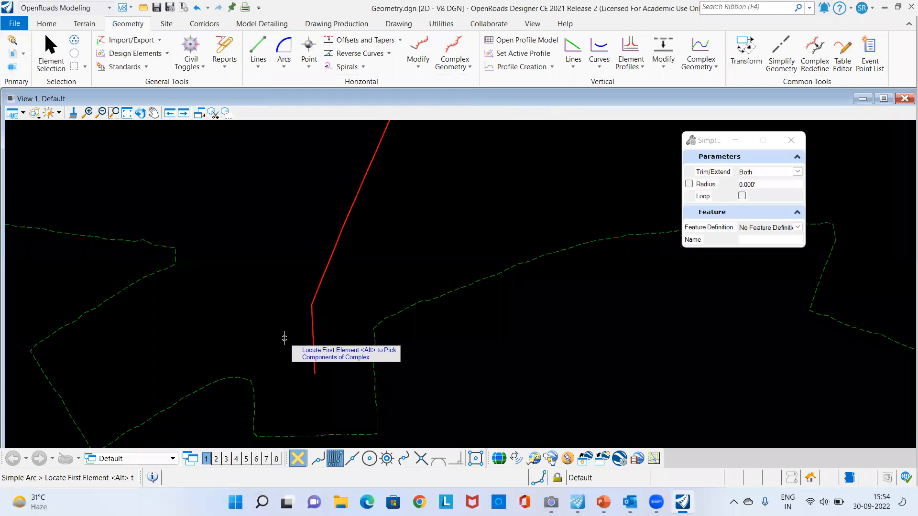
{"action": "middle_click_drag", "start_coordinate": [264, 248], "coordinate": [213, 241]}
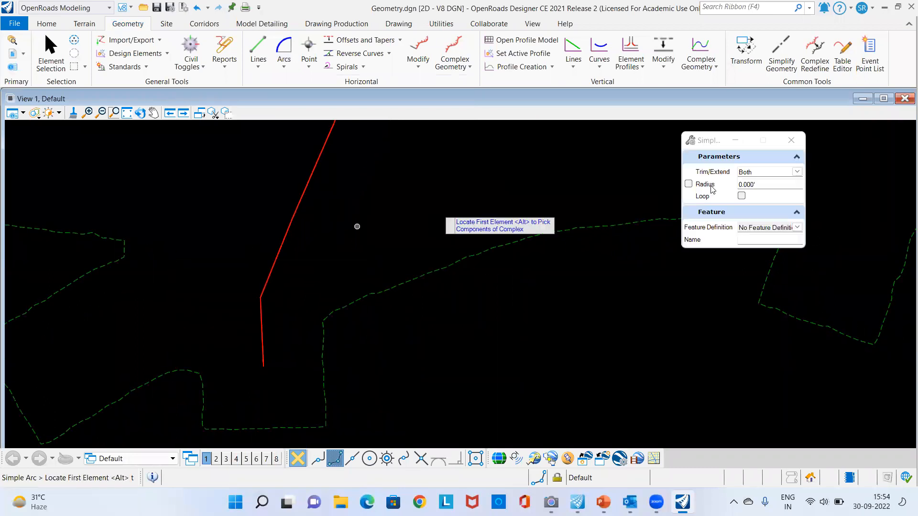
{"action": "left_click", "coordinate": [797, 228]}
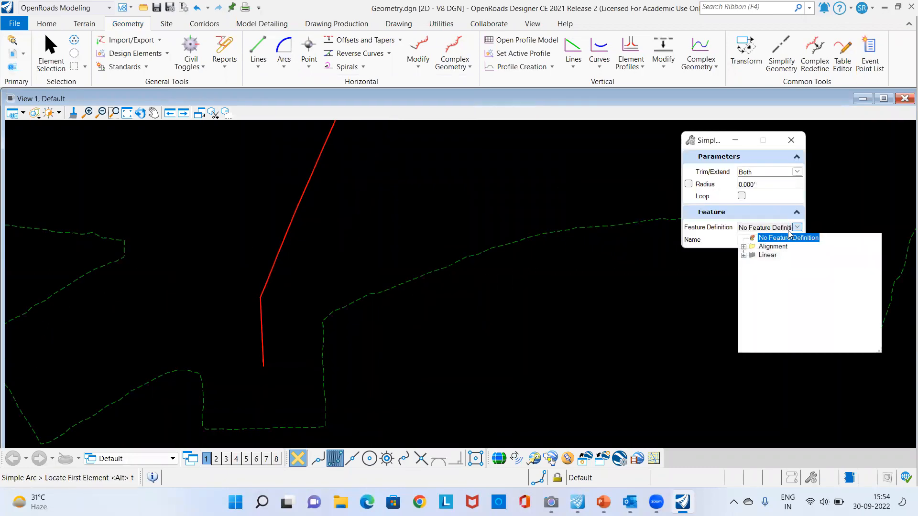
{"action": "left_click", "coordinate": [744, 247]}
{"action": "left_click", "coordinate": [794, 272]}
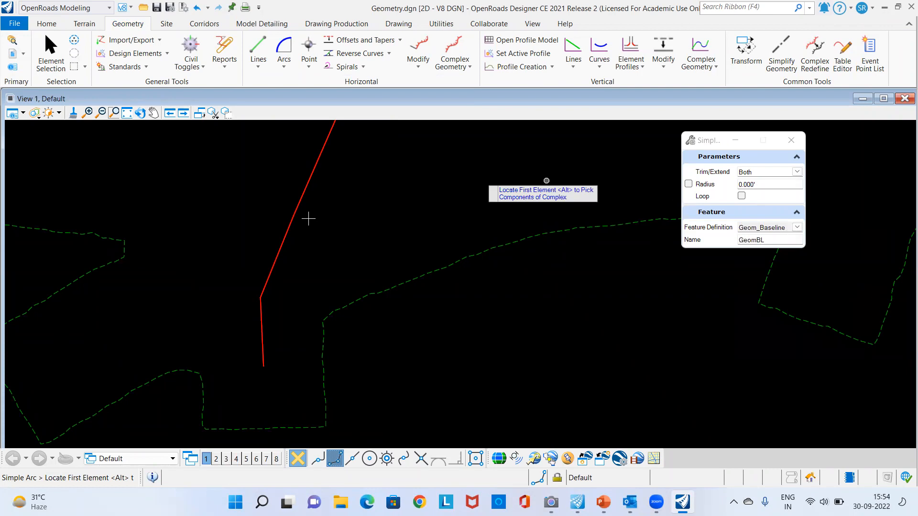
Step: Place a 600-foot radius arc between the southernmost baseline line and the second line, trimming both
{"action": "scroll", "coordinate": [262, 313], "scroll_direction": "up", "scroll_amount": 1}
{"action": "left_click", "coordinate": [261, 313]}
{"action": "left_click", "coordinate": [267, 281]}
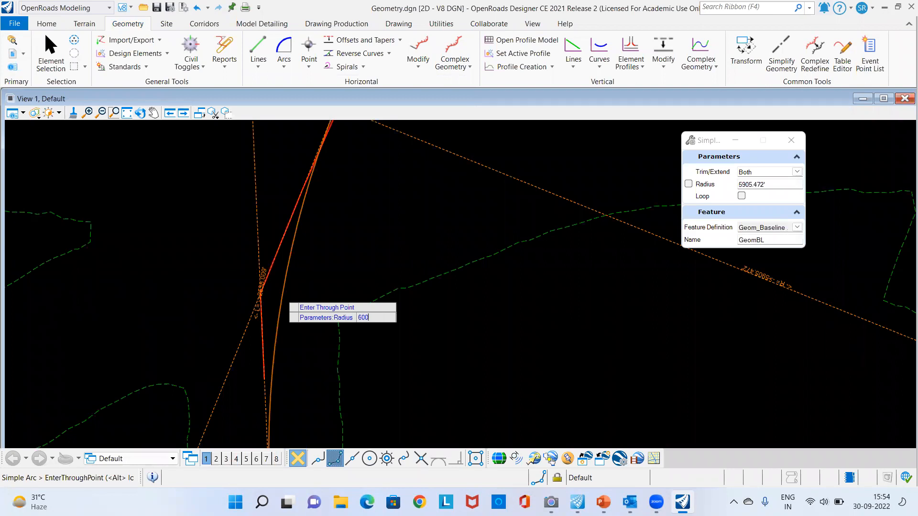
{"action": "key", "text": "Return"}
{"action": "scroll", "coordinate": [275, 299], "scroll_direction": "up", "scroll_amount": 2}
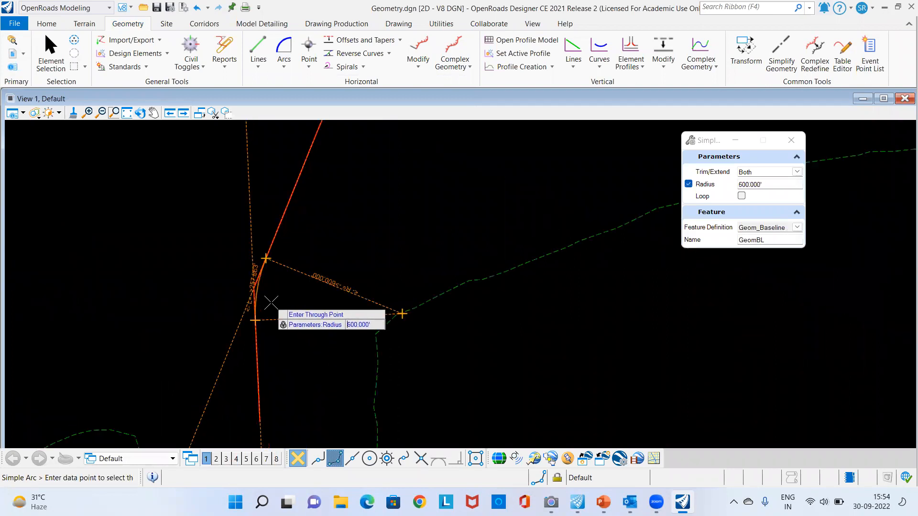
{"action": "left_click", "coordinate": [278, 298]}
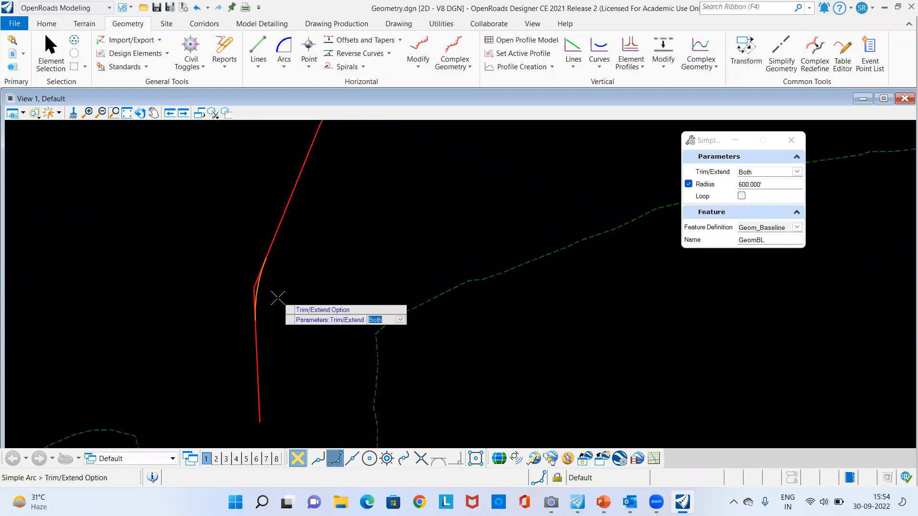
{"action": "left_click", "coordinate": [278, 298]}
Step: Place a 10000-foot radius arc between the second and third baseline lines, trimming both
{"action": "scroll", "coordinate": [267, 352], "scroll_direction": "down", "scroll_amount": 4}
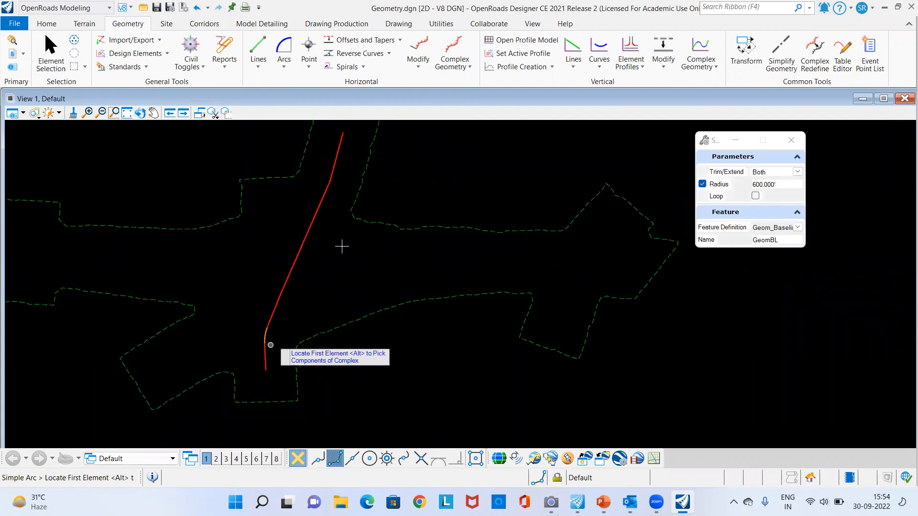
{"action": "scroll", "coordinate": [311, 268], "scroll_direction": "up", "scroll_amount": 2}
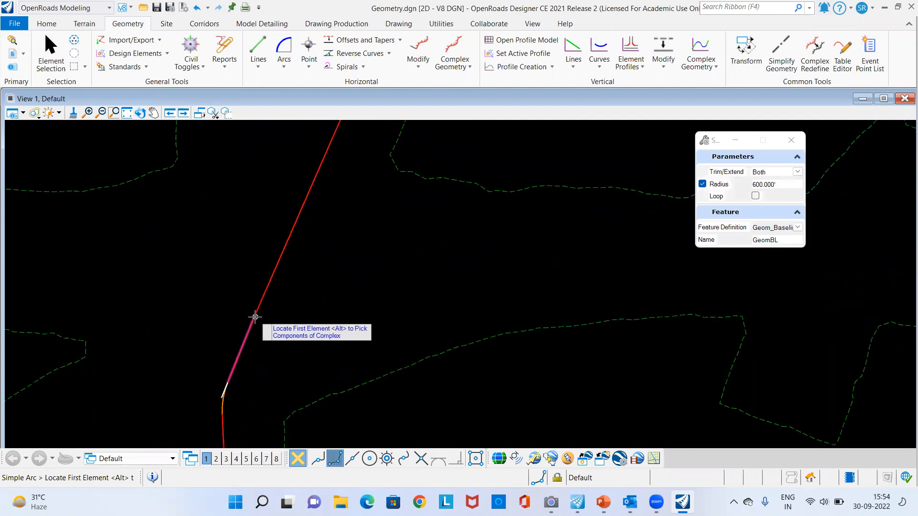
{"action": "left_click", "coordinate": [246, 335]}
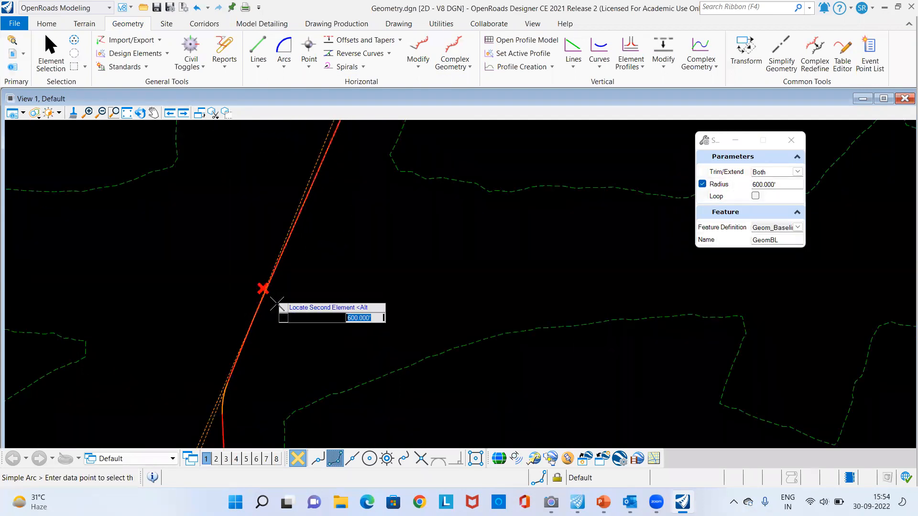
{"action": "left_click", "coordinate": [263, 289]}
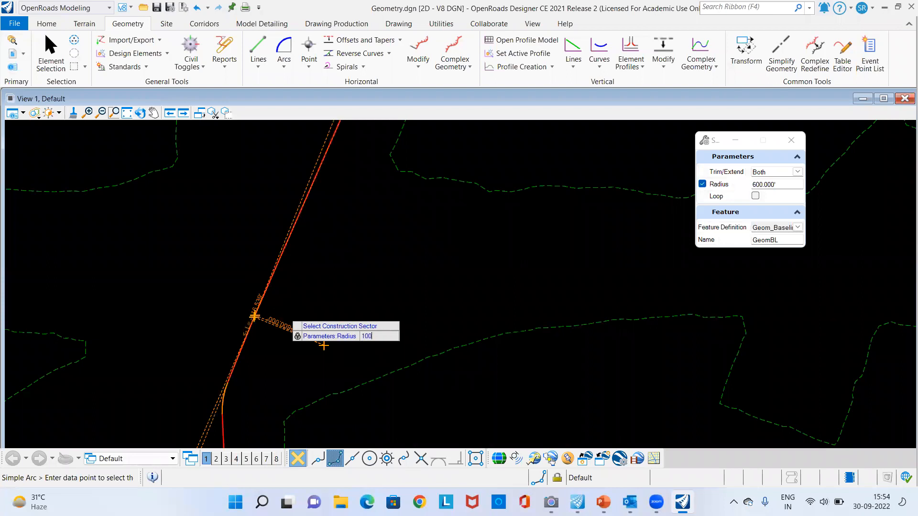
{"action": "type", "text": "10000"}
{"action": "key", "text": "Return"}
{"action": "scroll", "coordinate": [301, 332], "scroll_direction": "up", "scroll_amount": 1}
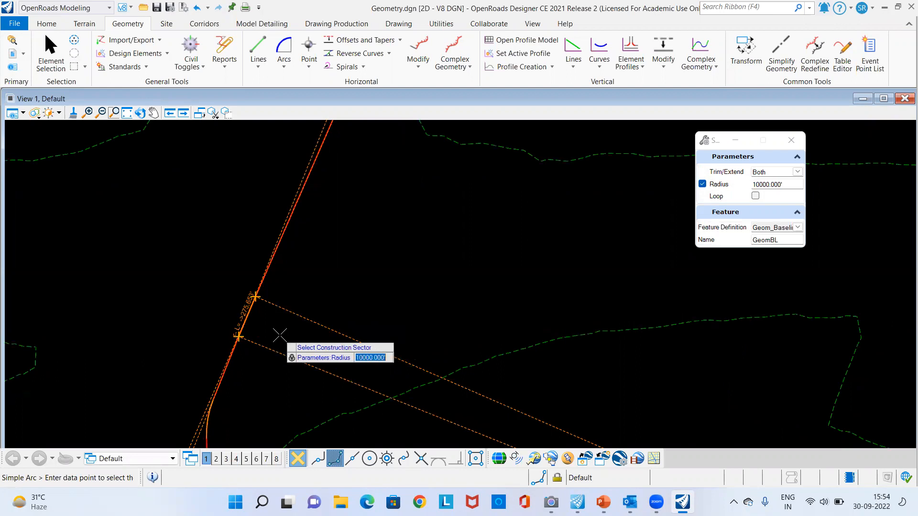
{"action": "scroll", "coordinate": [287, 336], "scroll_direction": "up", "scroll_amount": 1}
{"action": "left_click", "coordinate": [287, 336]}
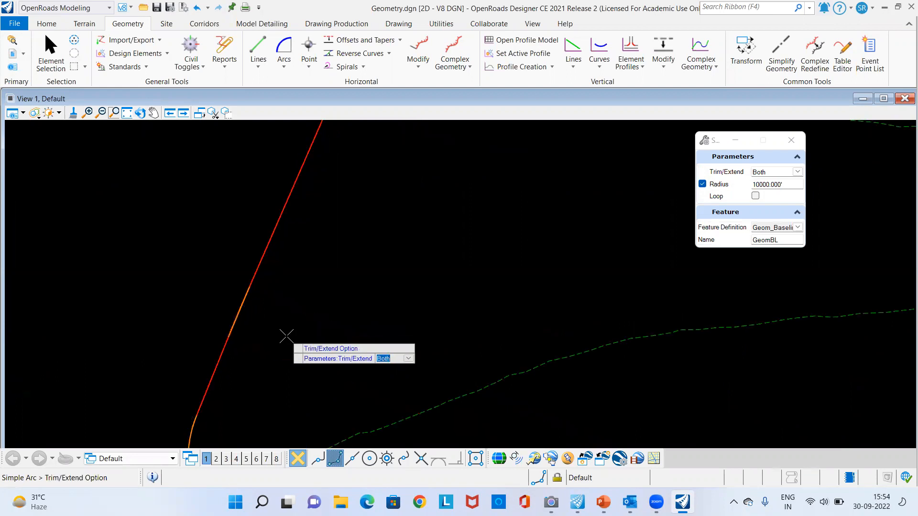
{"action": "left_click", "coordinate": [286, 336]}
Step: Place a 1200-foot radius arc between the third baseline line and the northernmost line, trimming both
{"action": "scroll", "coordinate": [266, 338], "scroll_direction": "down", "scroll_amount": 1}
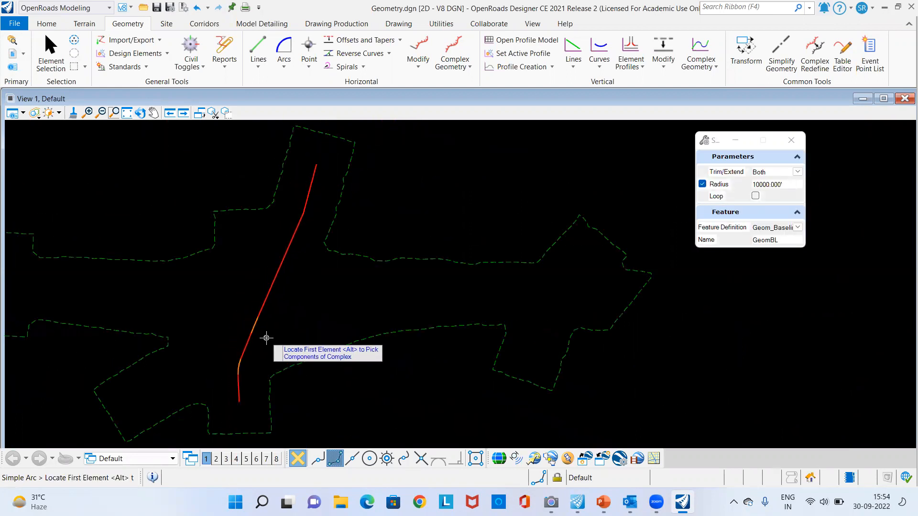
{"action": "scroll", "coordinate": [332, 210], "scroll_direction": "up", "scroll_amount": 1}
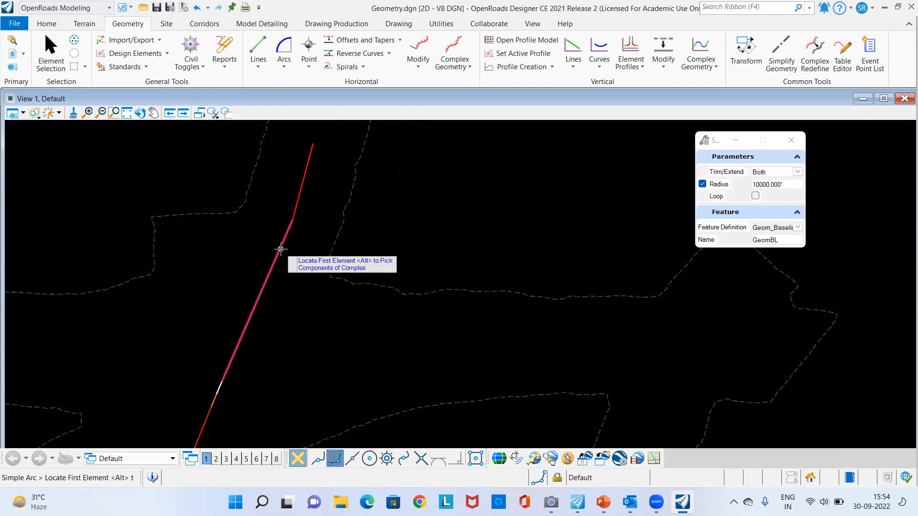
{"action": "left_click", "coordinate": [281, 249]}
{"action": "left_click", "coordinate": [301, 195]}
{"action": "type", "text": "1200"}
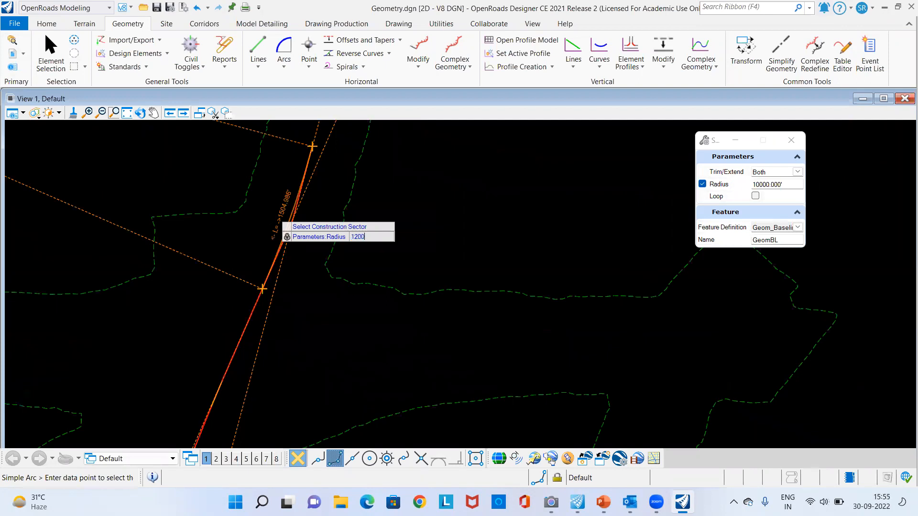
{"action": "key", "text": "Return"}
{"action": "scroll", "coordinate": [275, 220], "scroll_direction": "up", "scroll_amount": 2}
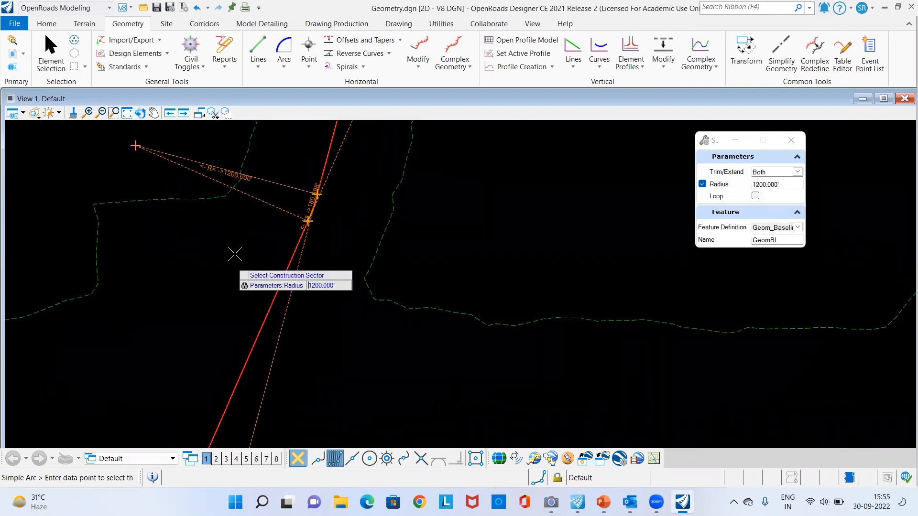
{"action": "left_click", "coordinate": [227, 242]}
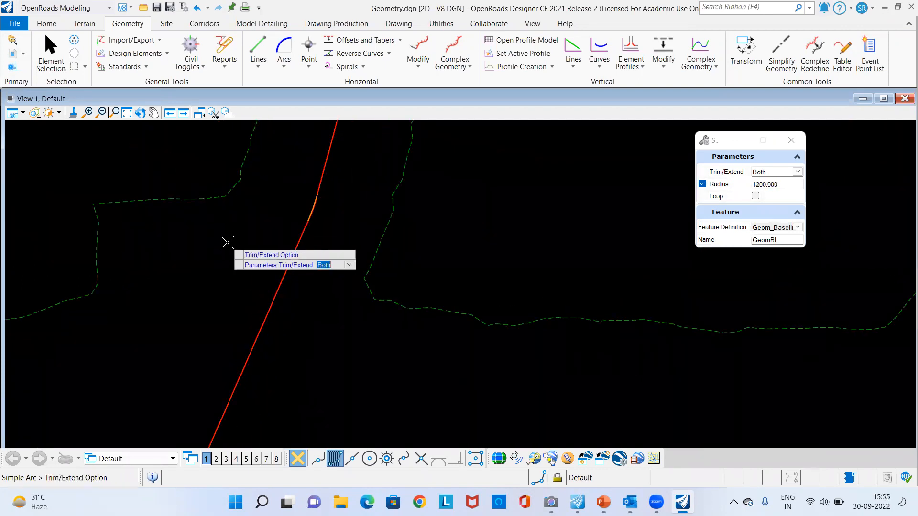
{"action": "left_click", "coordinate": [227, 243]}
{"action": "scroll", "coordinate": [277, 195], "scroll_direction": "down", "scroll_amount": 2}
{"action": "scroll", "coordinate": [310, 194], "scroll_direction": "down", "scroll_amount": 2}
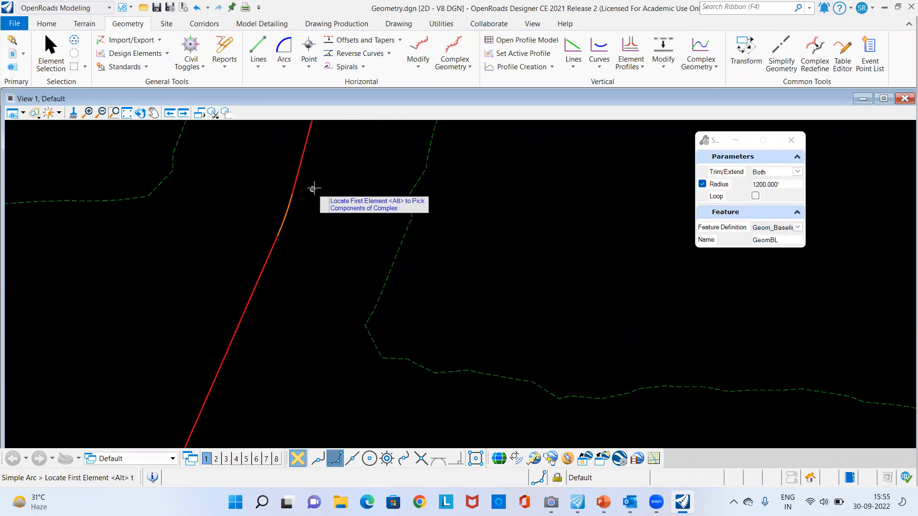
{"action": "mouse_move", "coordinate": [299, 291]}
{"action": "middle_mouse_down"}
{"action": "mouse_move", "coordinate": [326, 218]}
{"action": "mouse_move", "coordinate": [293, 301]}
{"action": "middle_mouse_up"}
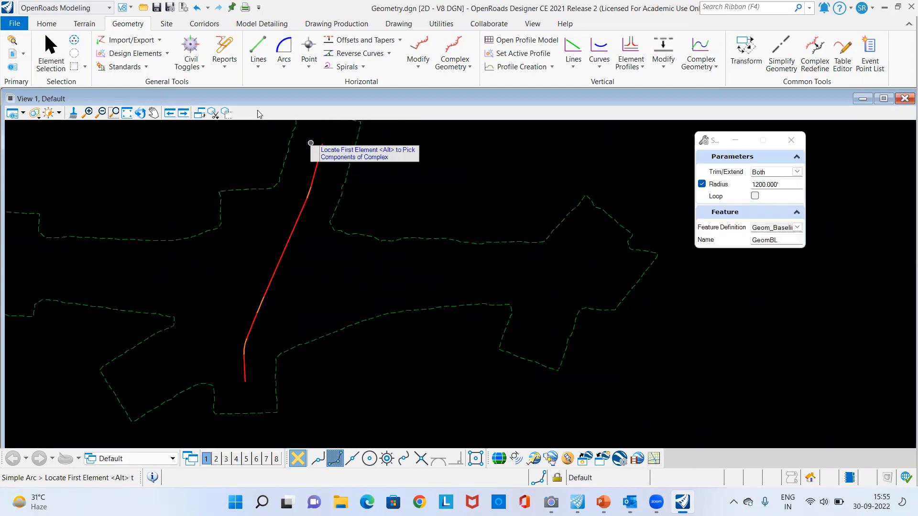
Step: Set the radius of the southernmost baseline arc to 700 feet
{"action": "left_click", "coordinate": [51, 56]}
{"action": "scroll", "coordinate": [252, 363], "scroll_direction": "up", "scroll_amount": 3}
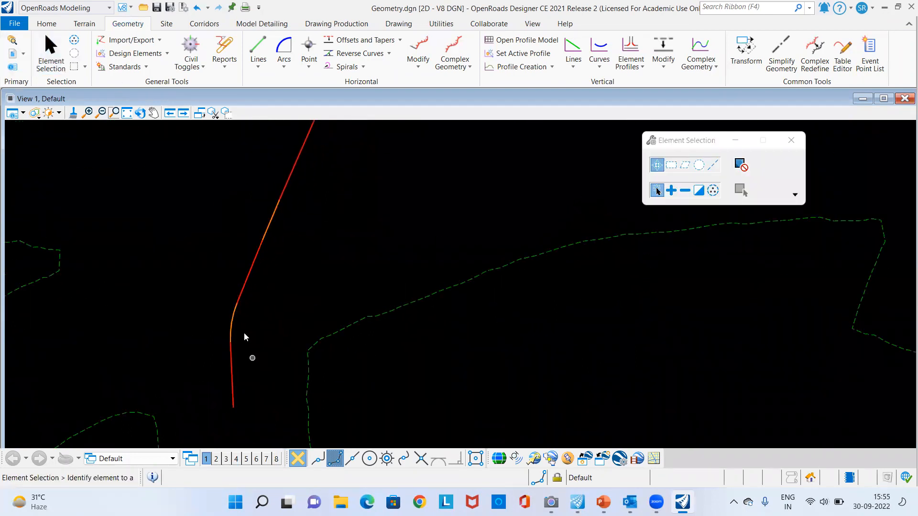
{"action": "middle_click_drag", "start_coordinate": [247, 328], "coordinate": [310, 306]}
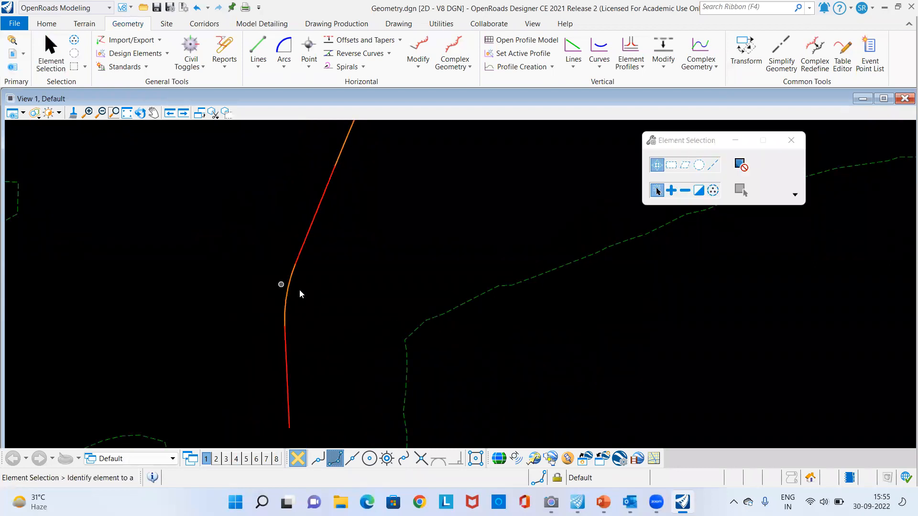
{"action": "left_click", "coordinate": [284, 308]}
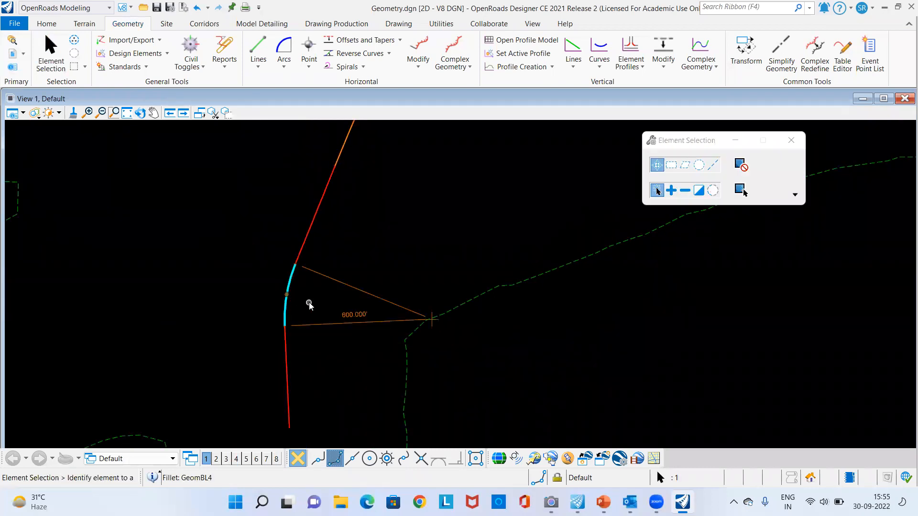
{"action": "mouse_move", "coordinate": [292, 280]}
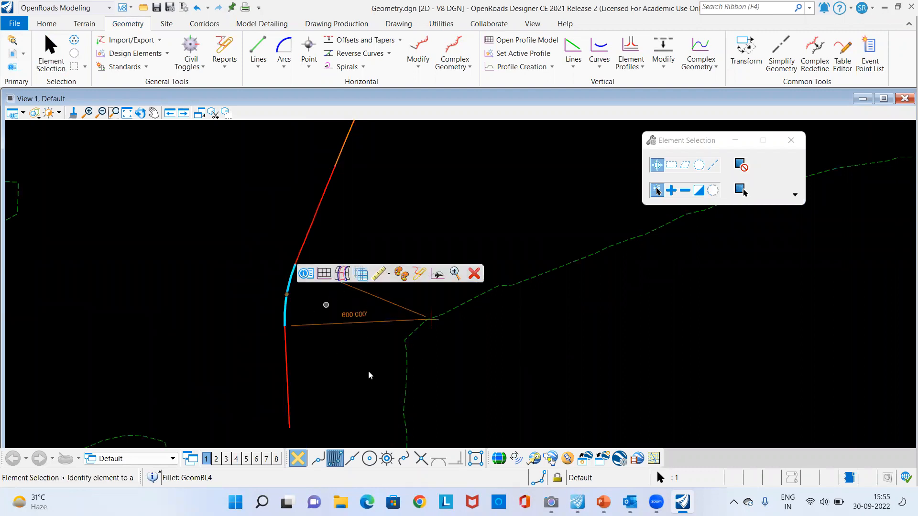
{"action": "scroll", "coordinate": [358, 319], "scroll_direction": "up", "scroll_amount": 1}
{"action": "left_click", "coordinate": [375, 323]}
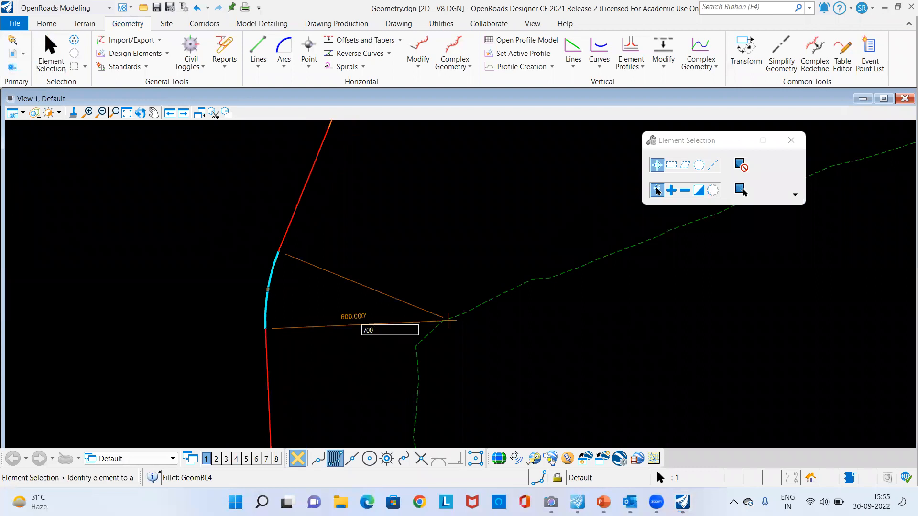
{"action": "type", "text": "700"}
{"action": "key", "text": "Return"}
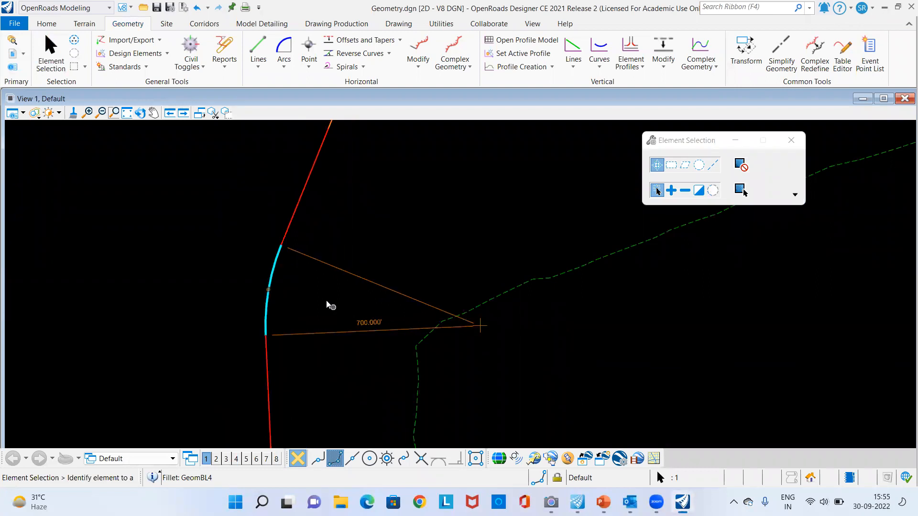
Step: Set the radius of the southernmost baseline arc back to 600 feet and deselect the arc
{"action": "scroll", "coordinate": [332, 301], "scroll_direction": "down", "scroll_amount": 2}
{"action": "scroll", "coordinate": [303, 300], "scroll_direction": "up", "scroll_amount": 2}
{"action": "middle_click_drag", "start_coordinate": [328, 300], "coordinate": [234, 265]}
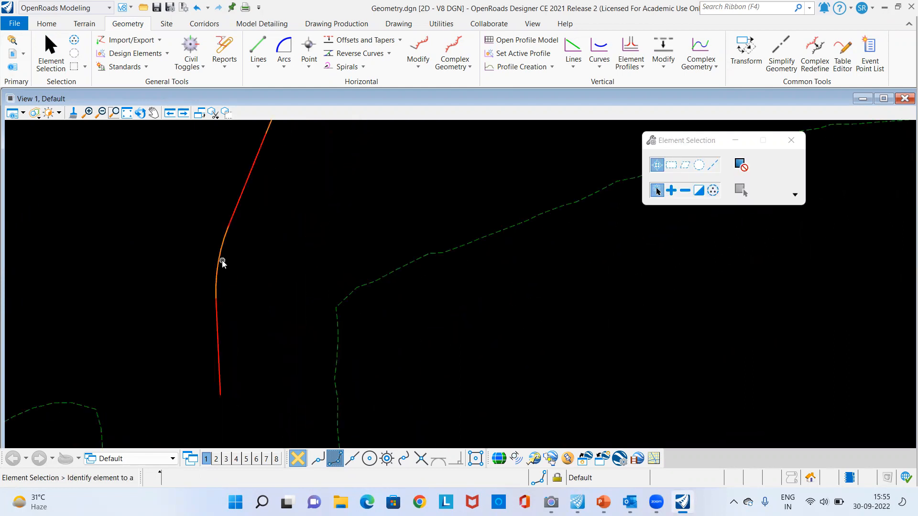
{"action": "left_click", "coordinate": [221, 263]}
{"action": "left_click", "coordinate": [318, 290]}
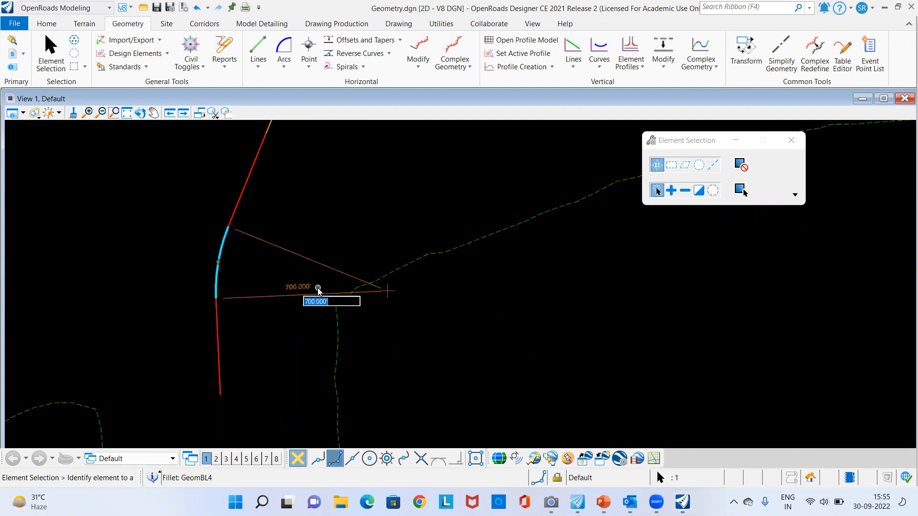
{"action": "type", "text": "600"}
{"action": "key", "text": "Return"}
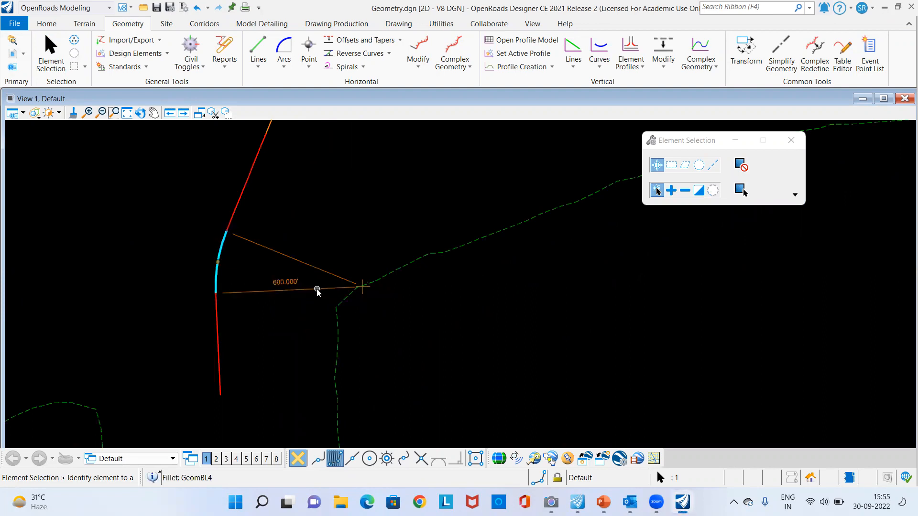
{"action": "left_click", "coordinate": [228, 357]}
Step: Set up Complex By Element with the Geom_Baseline feature definition and the name London Rd
{"action": "scroll", "coordinate": [234, 358], "scroll_direction": "down", "scroll_amount": 5}
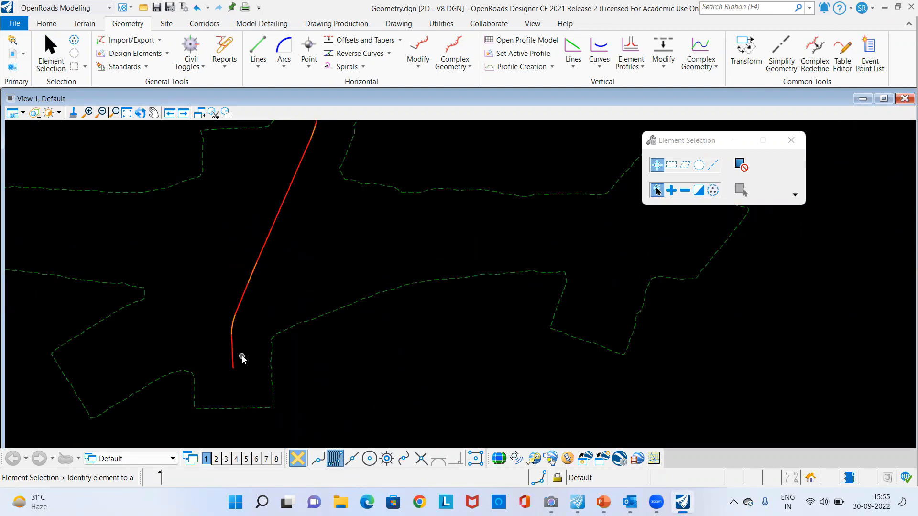
{"action": "middle_click_drag", "start_coordinate": [442, 305], "coordinate": [408, 266]}
{"action": "scroll", "coordinate": [307, 346], "scroll_direction": "up", "scroll_amount": 2}
{"action": "middle_click_drag", "start_coordinate": [419, 231], "coordinate": [370, 279]}
{"action": "scroll", "coordinate": [380, 238], "scroll_direction": "down", "scroll_amount": 2}
{"action": "middle_click_drag", "start_coordinate": [349, 319], "coordinate": [348, 310]}
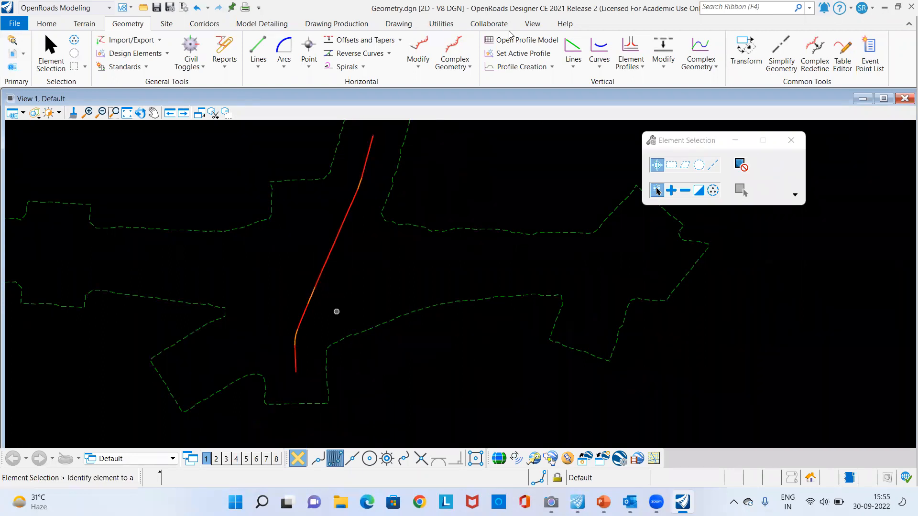
{"action": "left_click", "coordinate": [471, 66]}
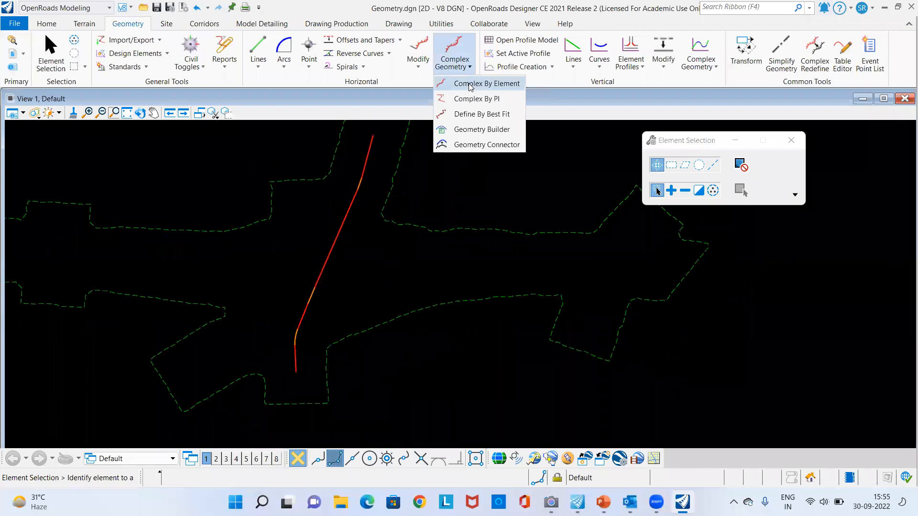
{"action": "left_click", "coordinate": [475, 84]}
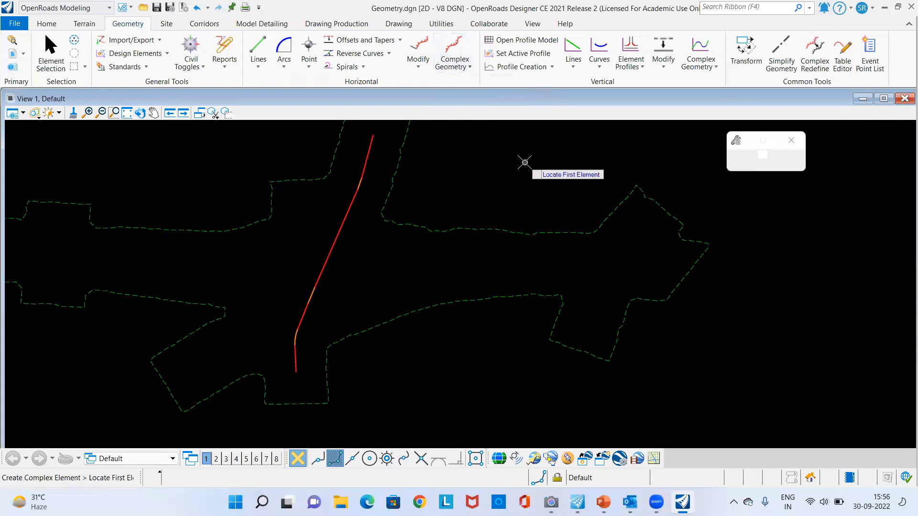
{"action": "left_click", "coordinate": [798, 216]}
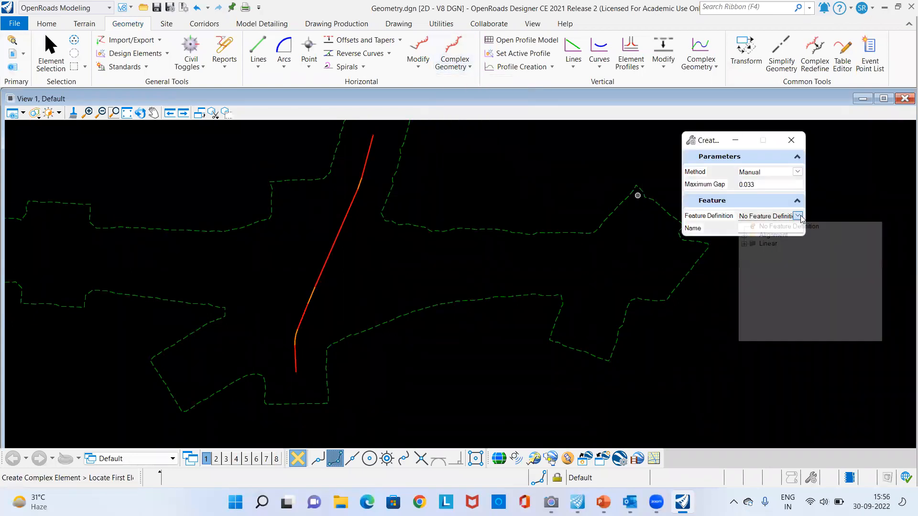
{"action": "left_click", "coordinate": [743, 235]}
{"action": "left_click", "coordinate": [779, 261]}
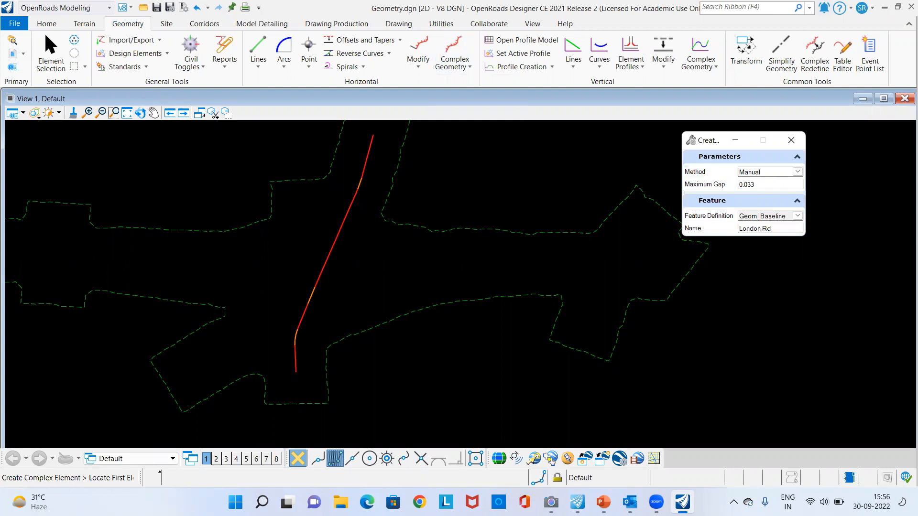
{"action": "type", "text": "."}
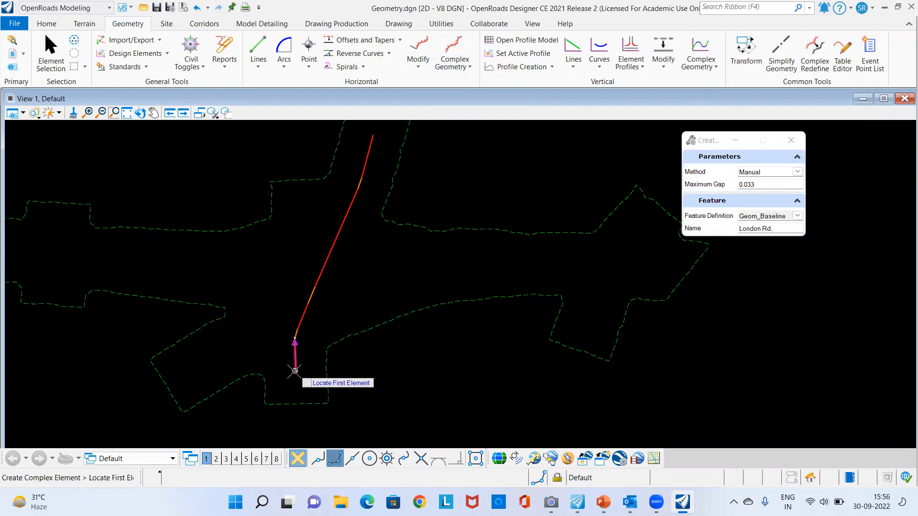
Step: Switch the complex element method to Automatic and join the whole baseline chain, starting from the southernmost line
{"action": "scroll", "coordinate": [294, 371], "scroll_direction": "up", "scroll_amount": 1}
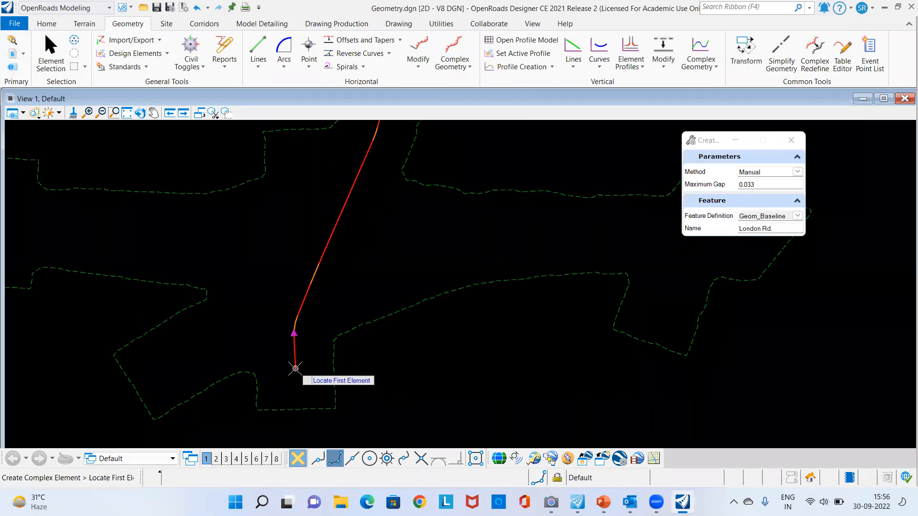
{"action": "left_click", "coordinate": [295, 369]}
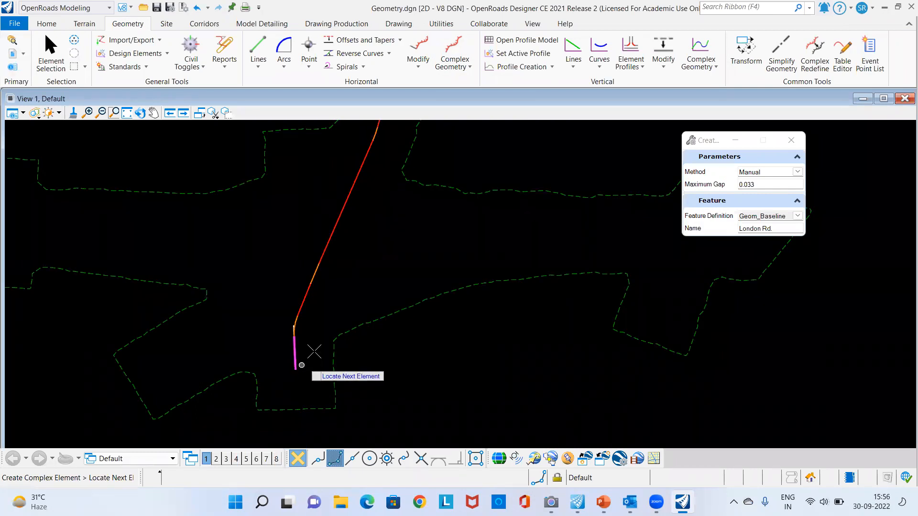
{"action": "left_click", "coordinate": [797, 173]}
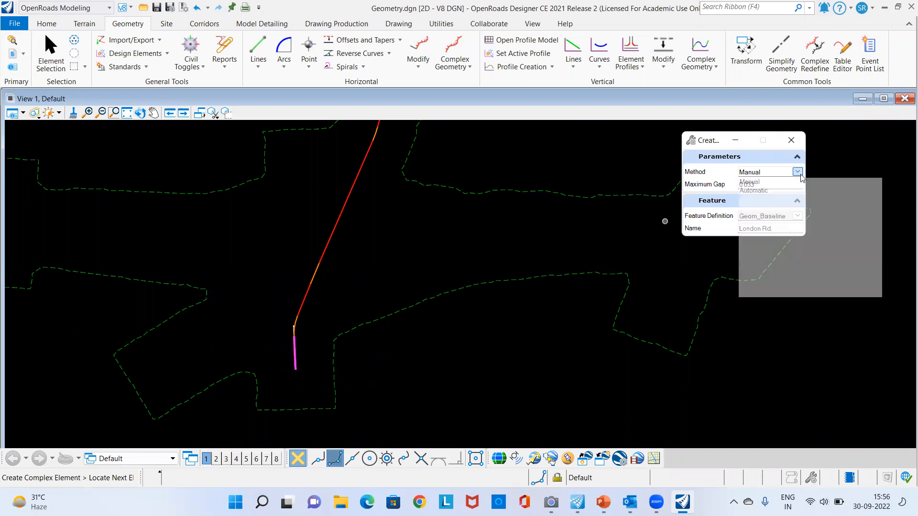
{"action": "left_click", "coordinate": [766, 191]}
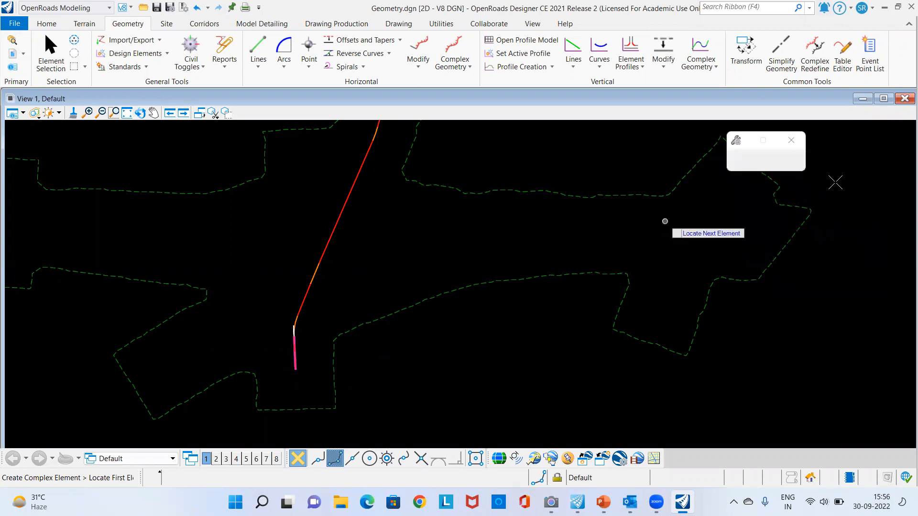
{"action": "left_click", "coordinate": [294, 362]}
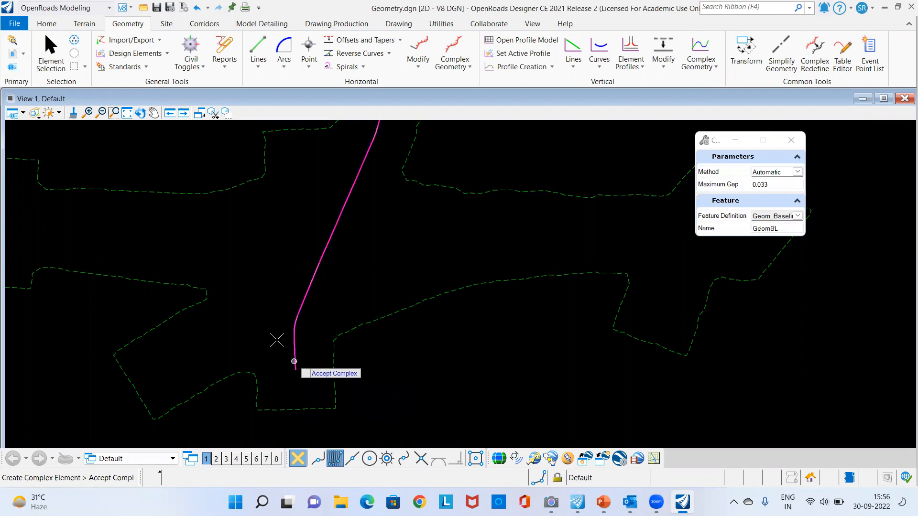
{"action": "scroll", "coordinate": [275, 337], "scroll_direction": "down", "scroll_amount": 2}
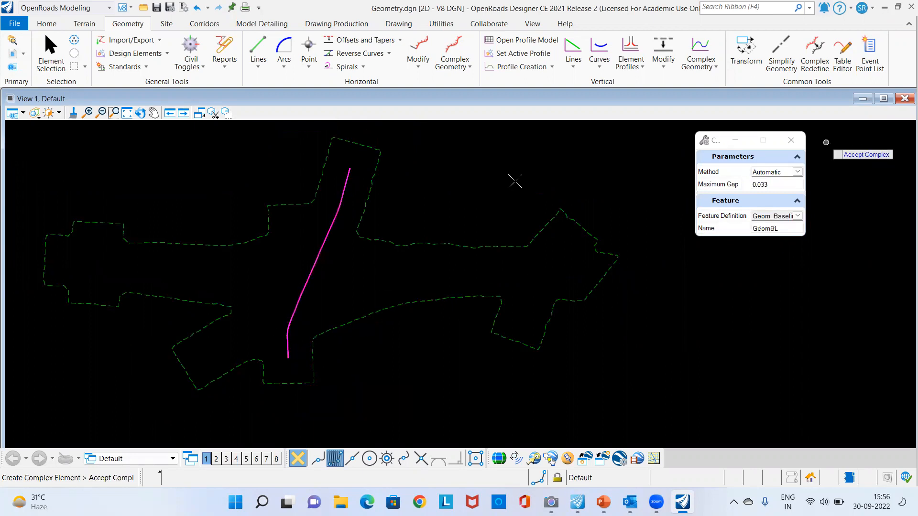
{"action": "scroll", "coordinate": [291, 320], "scroll_direction": "up", "scroll_amount": 1}
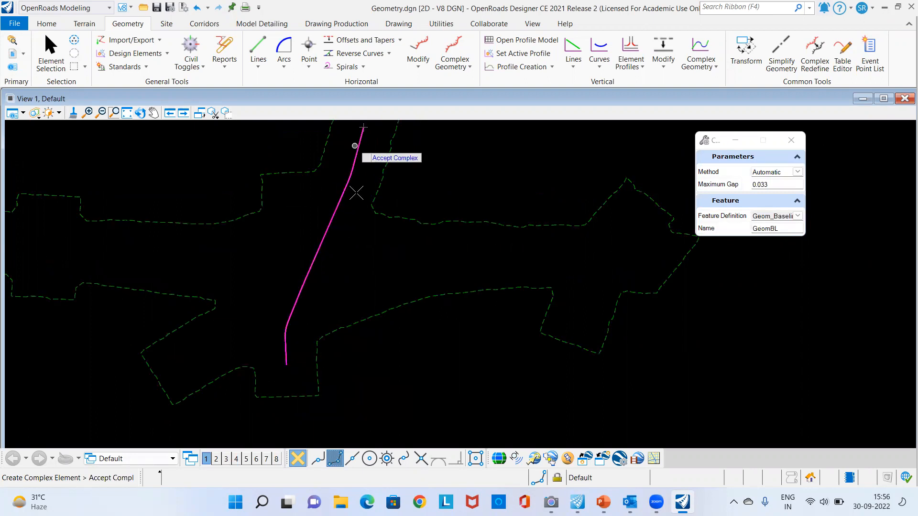
{"action": "middle_click_drag", "start_coordinate": [340, 244], "coordinate": [328, 268]}
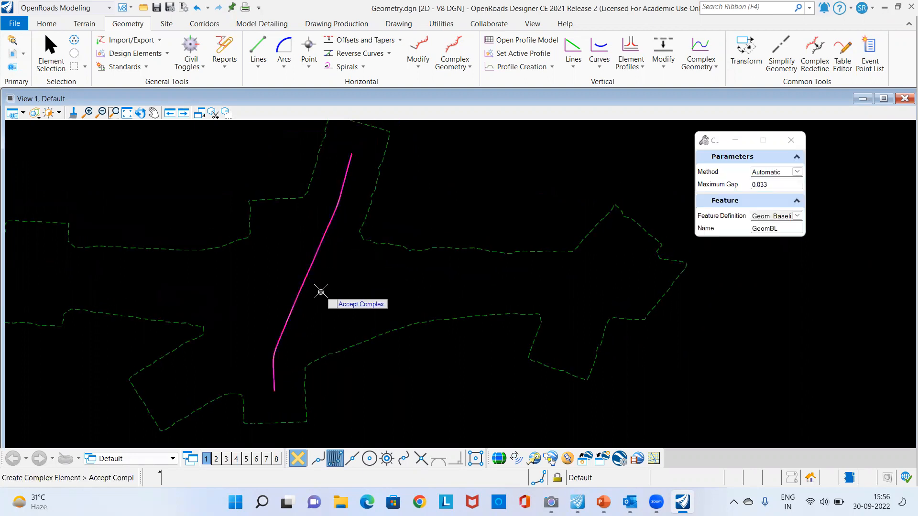
{"action": "left_click", "coordinate": [350, 276]}
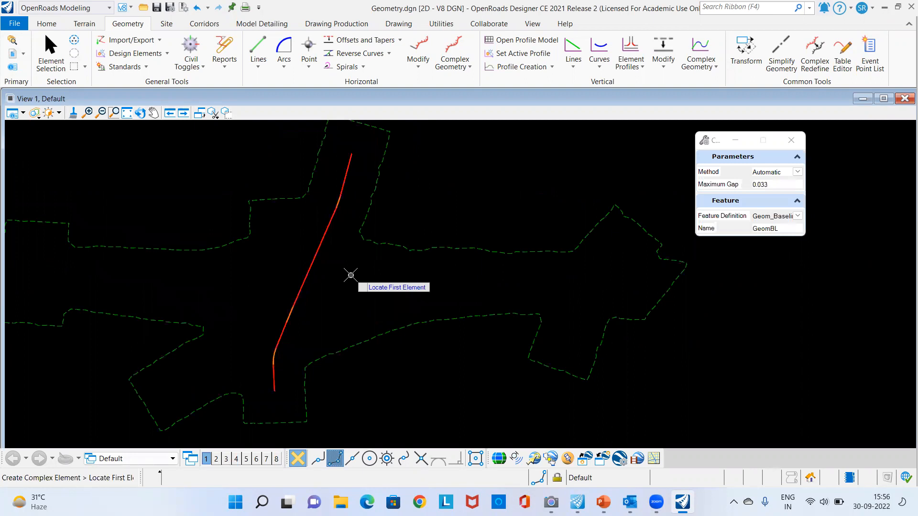
{"action": "key", "text": "Escape"}
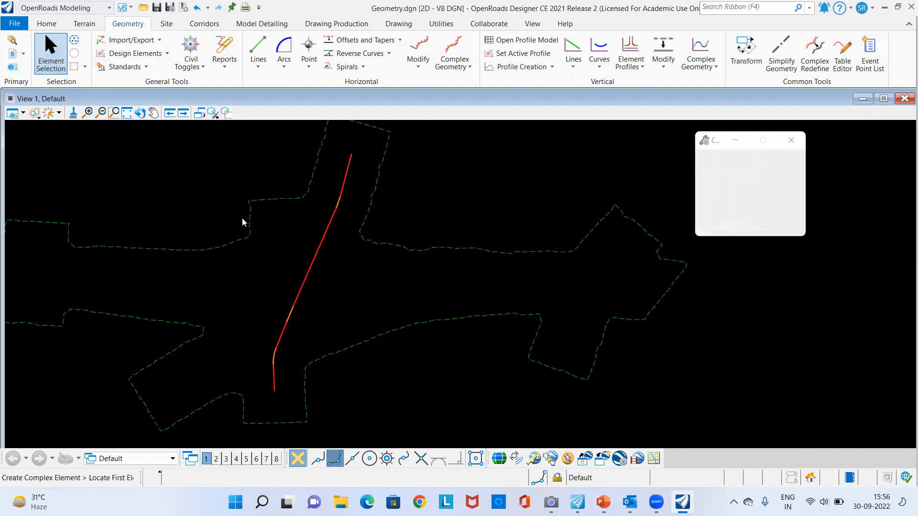
Step: Select the joined baseline complex and examine its bearings, lengths and arc radii near the southern end
{"action": "left_click", "coordinate": [303, 286]}
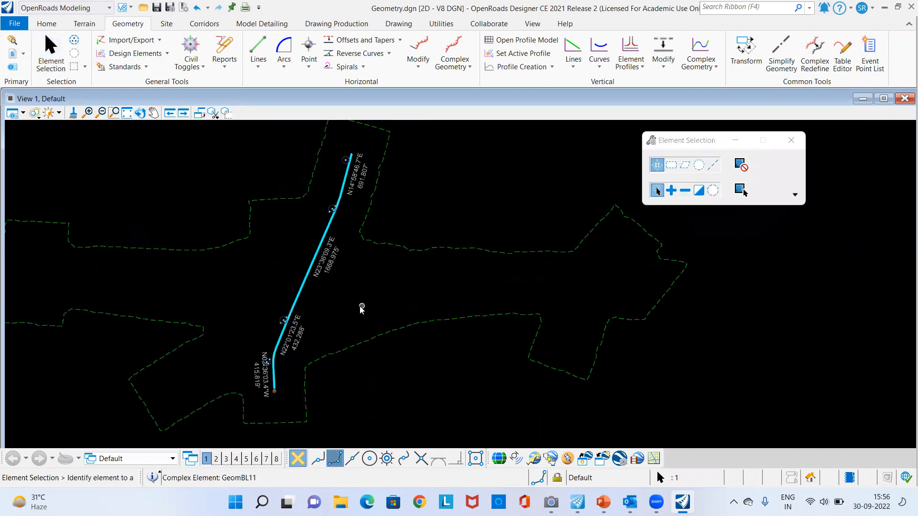
{"action": "scroll", "coordinate": [361, 308], "scroll_direction": "up", "scroll_amount": 4}
{"action": "scroll", "coordinate": [312, 284], "scroll_direction": "up", "scroll_amount": 2}
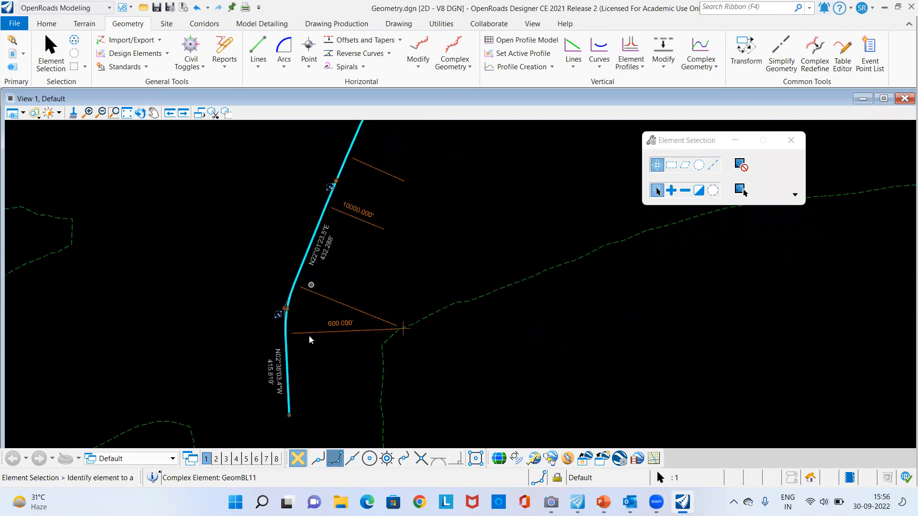
Step: Examine the baseline complex's bearings, lengths and arc radii from the southern end northward, leaving it deselected
{"action": "middle_click_drag", "start_coordinate": [320, 348], "coordinate": [315, 287]}
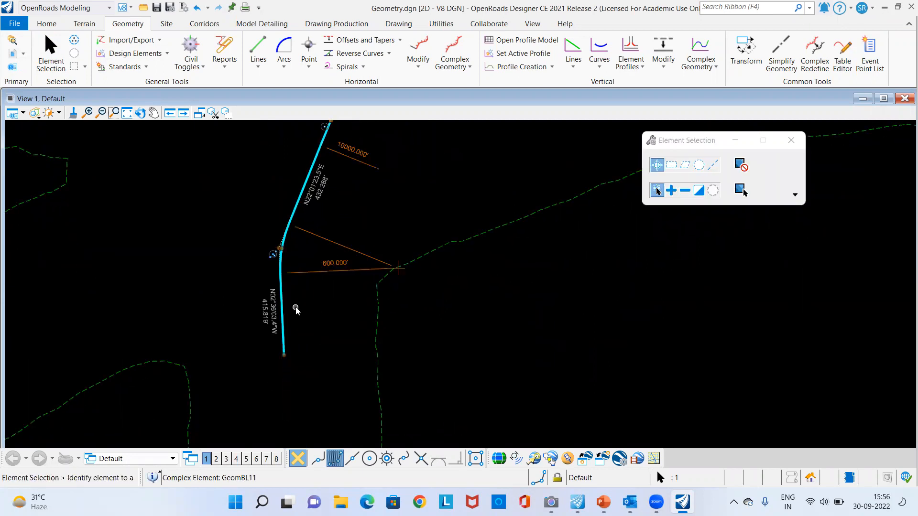
{"action": "scroll", "coordinate": [295, 308], "scroll_direction": "up", "scroll_amount": 1}
{"action": "scroll", "coordinate": [295, 310], "scroll_direction": "down", "scroll_amount": 2}
{"action": "middle_click_drag", "start_coordinate": [369, 246], "coordinate": [306, 303]}
{"action": "middle_click_drag", "start_coordinate": [257, 370], "coordinate": [331, 344]}
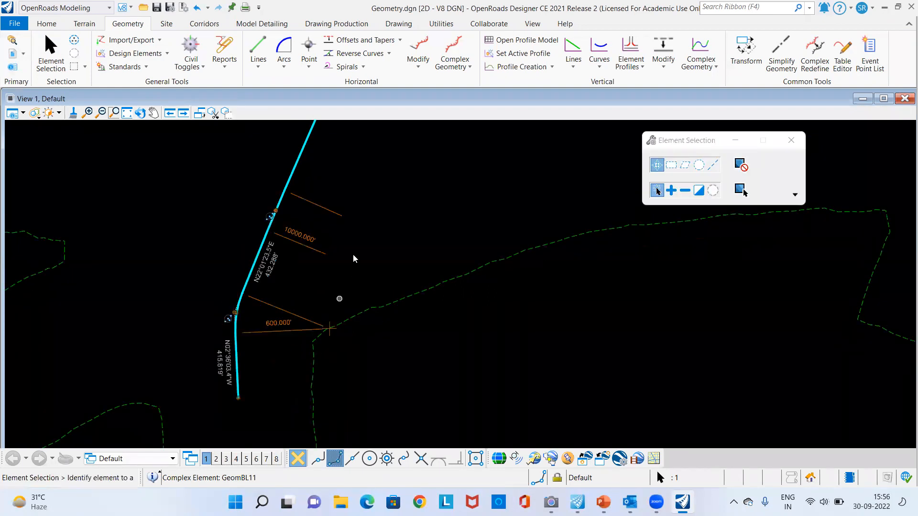
{"action": "middle_click_drag", "start_coordinate": [391, 185], "coordinate": [247, 355]}
{"action": "scroll", "coordinate": [275, 336], "scroll_direction": "down", "scroll_amount": 1}
{"action": "middle_click_drag", "start_coordinate": [287, 326], "coordinate": [308, 278]}
{"action": "left_click", "coordinate": [289, 259]}
Step: Set the radius of the northernmost arc in the baseline complex to 2100 feet and deselect the complex
{"action": "scroll", "coordinate": [276, 193], "scroll_direction": "up", "scroll_amount": 4}
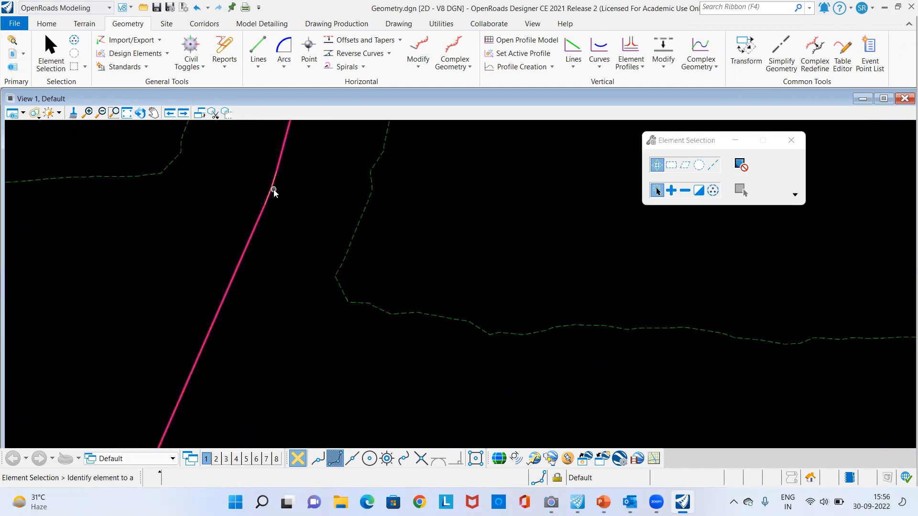
{"action": "left_click", "coordinate": [274, 189]}
{"action": "scroll", "coordinate": [286, 220], "scroll_direction": "down", "scroll_amount": 2}
{"action": "scroll", "coordinate": [249, 183], "scroll_direction": "up", "scroll_amount": 3}
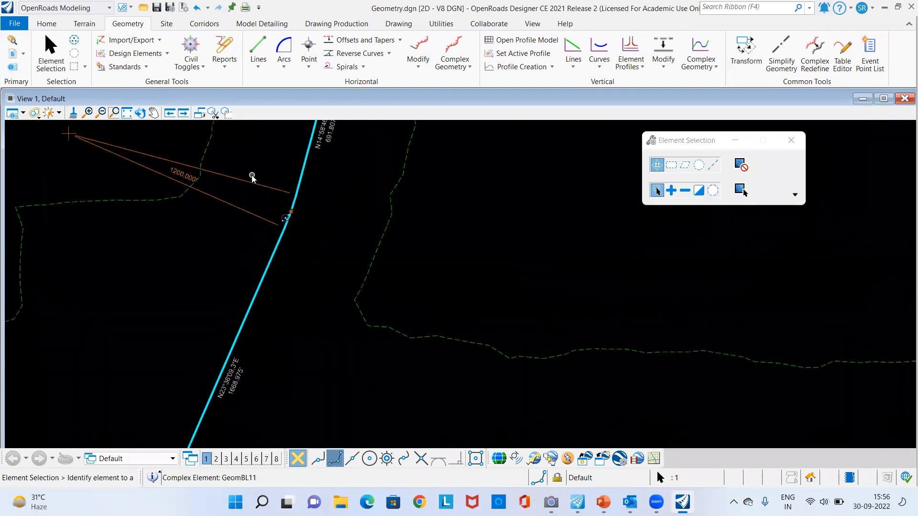
{"action": "left_click", "coordinate": [164, 181]}
{"action": "type", "text": "2100"}
{"action": "key", "text": "Return"}
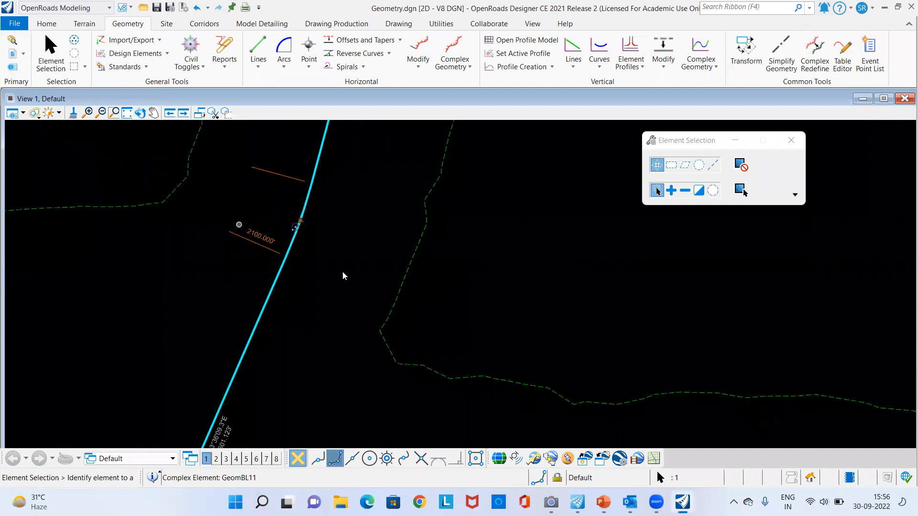
{"action": "left_click", "coordinate": [351, 290]}
{"action": "scroll", "coordinate": [382, 288], "scroll_direction": "down", "scroll_amount": 3}
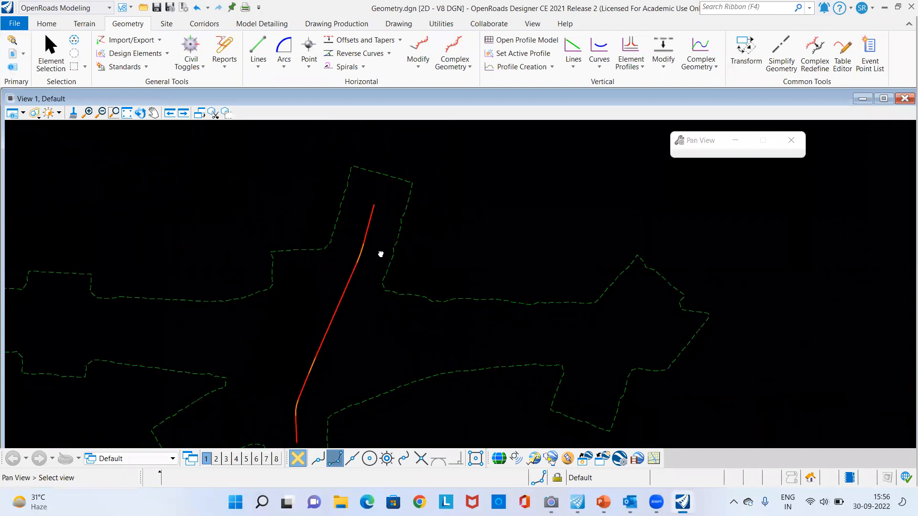
Step: Reselect the baseline complex to review its arc radii and segment lengths, then deselect it
{"action": "left_click", "coordinate": [374, 189]}
{"action": "scroll", "coordinate": [401, 211], "scroll_direction": "up", "scroll_amount": 3}
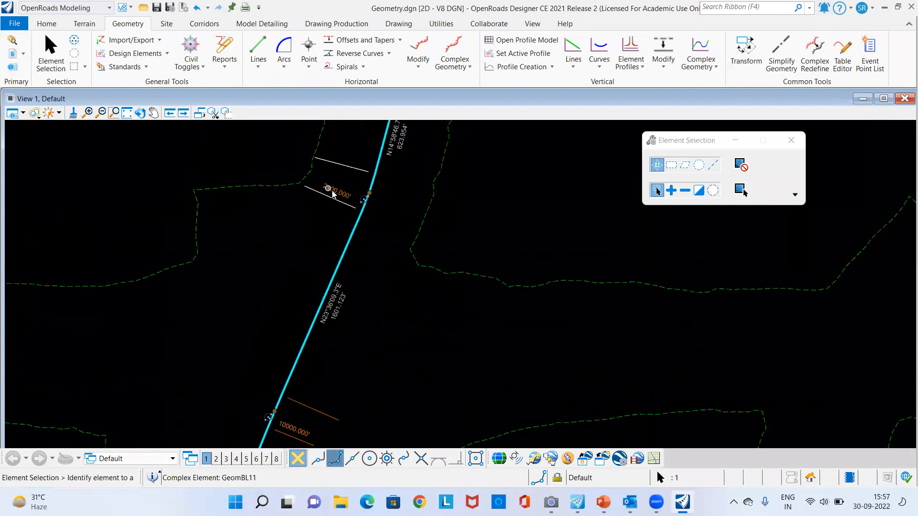
{"action": "middle_click_drag", "start_coordinate": [354, 328], "coordinate": [355, 212]}
{"action": "scroll", "coordinate": [365, 245], "scroll_direction": "down", "scroll_amount": 1}
{"action": "left_click", "coordinate": [365, 245]}
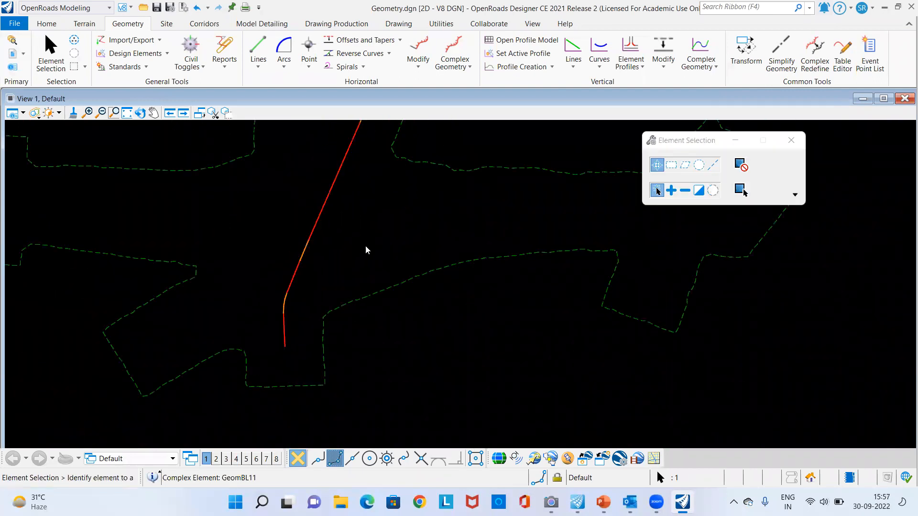
{"action": "scroll", "coordinate": [365, 246], "scroll_direction": "down", "scroll_amount": 1}
{"action": "middle_click_drag", "start_coordinate": [365, 247], "coordinate": [354, 310]}
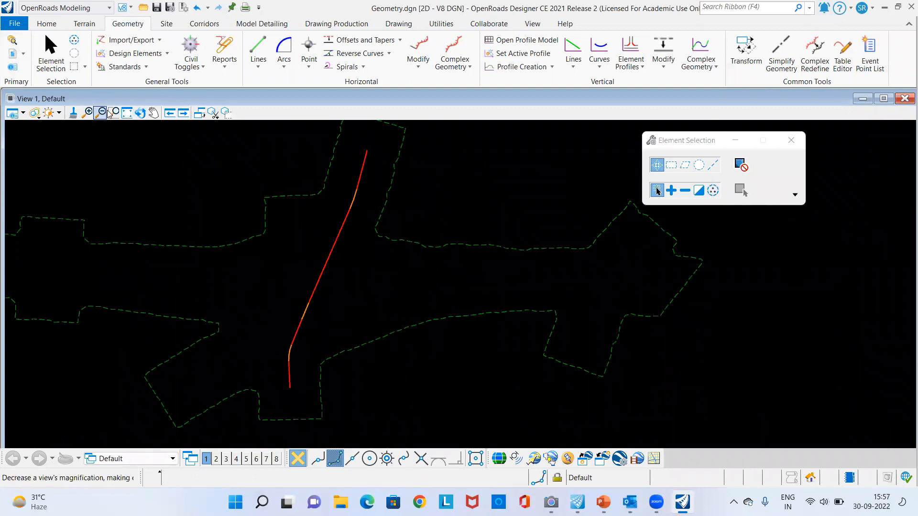
Step: Annotate the whole baseline complex with Annotate Element, without annotating all elements or overriding the annotation group
{"action": "left_click", "coordinate": [127, 113]}
{"action": "right_click", "coordinate": [186, 171]}
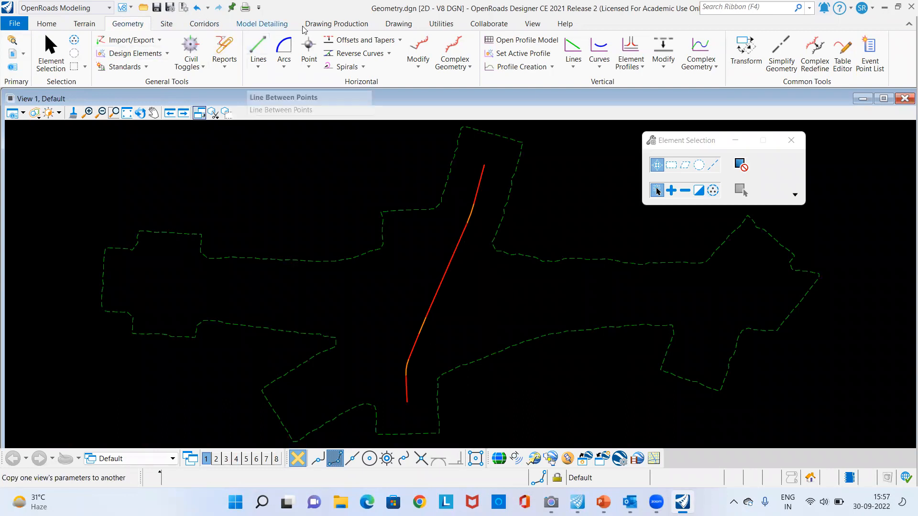
{"action": "left_click", "coordinate": [351, 24]}
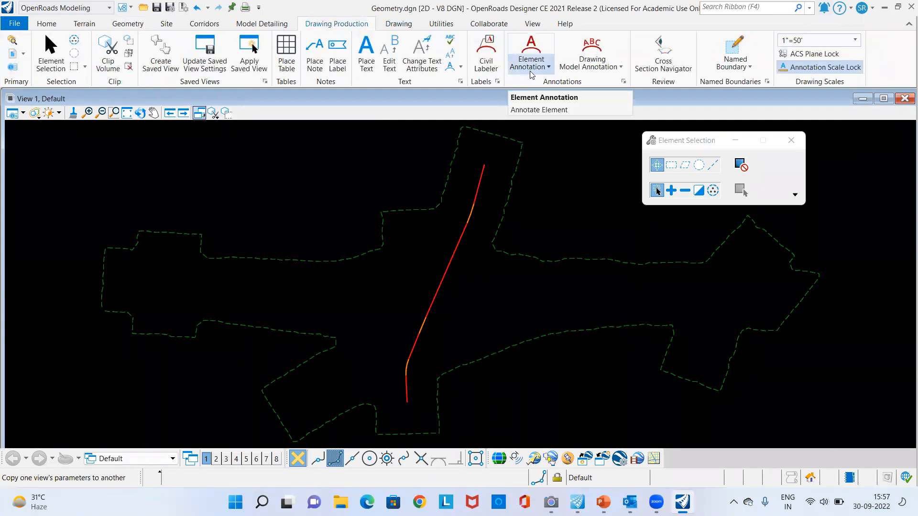
{"action": "left_click", "coordinate": [539, 56]}
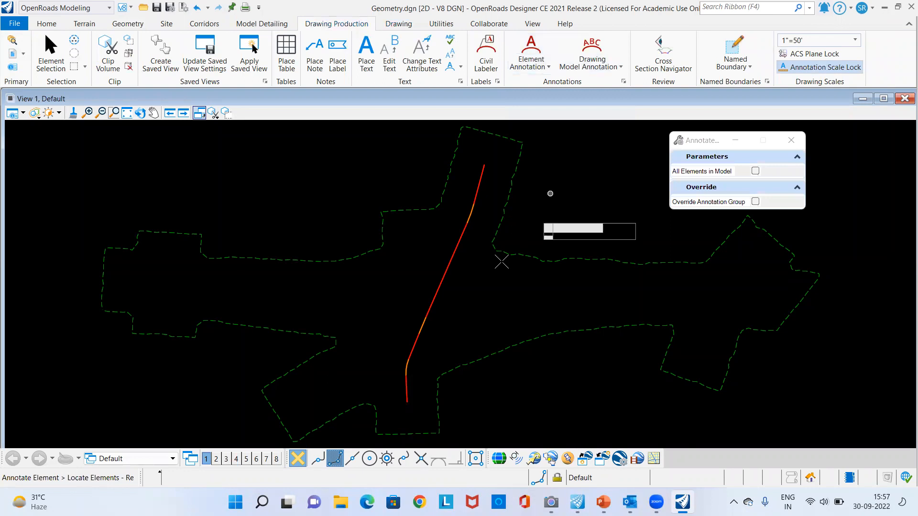
{"action": "left_click", "coordinate": [439, 286]}
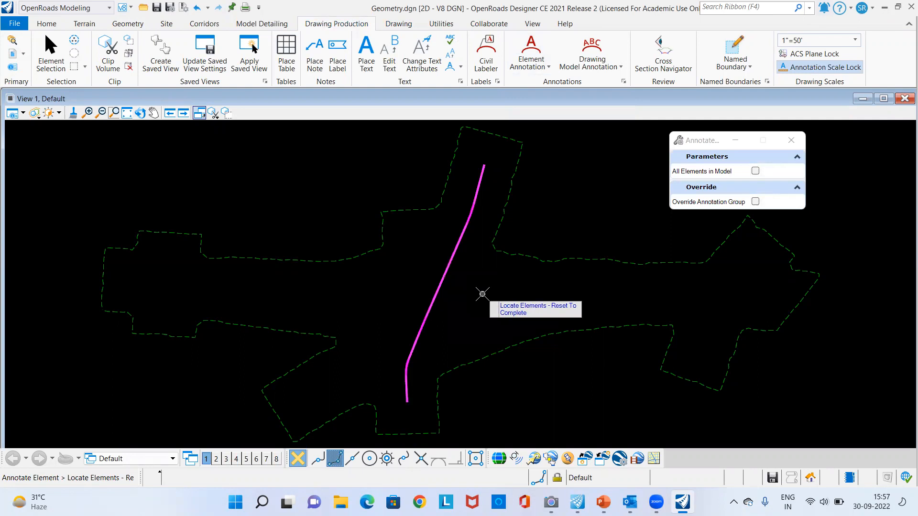
{"action": "right_click", "coordinate": [482, 294]}
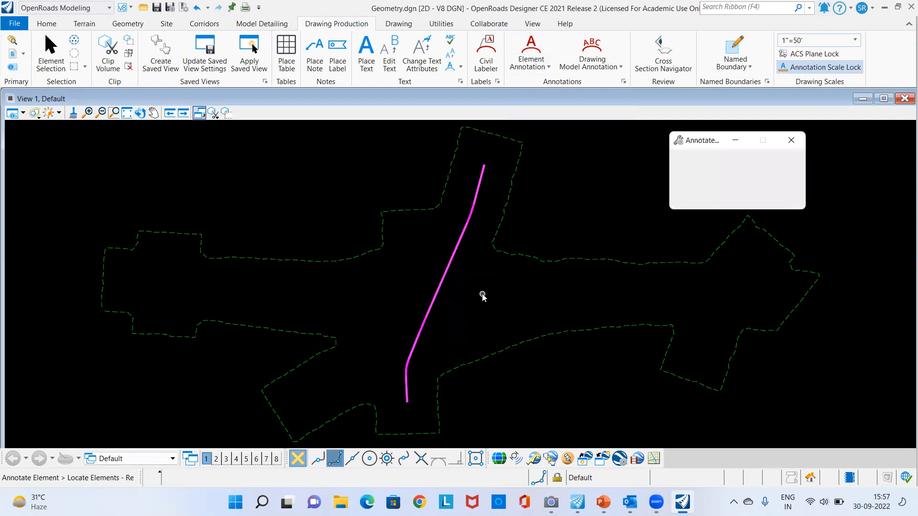
Step: Inspect the stationing, bearing and curve annotations along the baseline from its southern start to its northern end
{"action": "scroll", "coordinate": [409, 395], "scroll_direction": "up", "scroll_amount": 4}
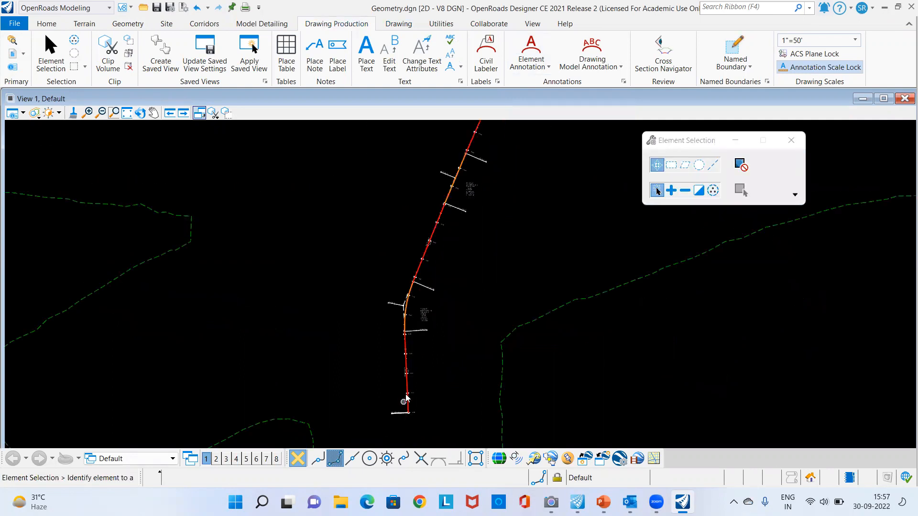
{"action": "scroll", "coordinate": [428, 164], "scroll_direction": "down", "scroll_amount": 5}
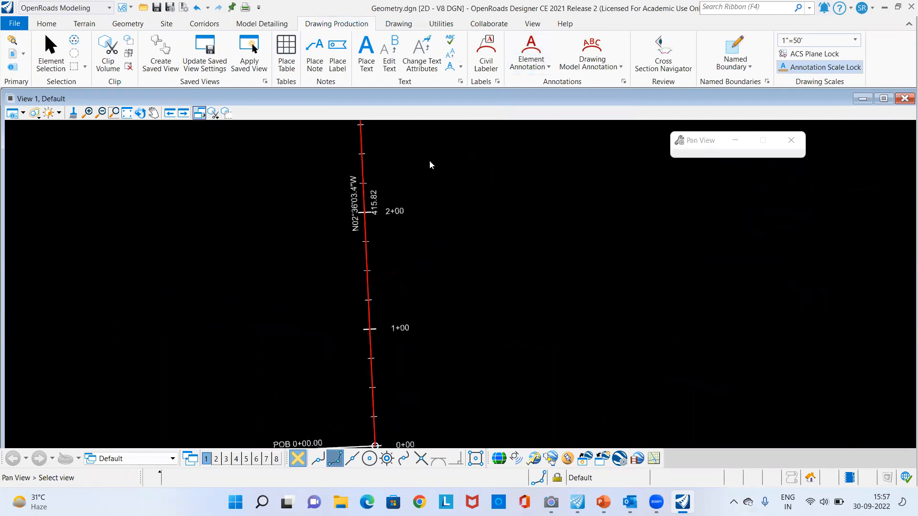
{"action": "scroll", "coordinate": [406, 348], "scroll_direction": "up", "scroll_amount": 4}
{"action": "scroll", "coordinate": [388, 345], "scroll_direction": "down", "scroll_amount": 3}
{"action": "scroll", "coordinate": [269, 328], "scroll_direction": "up", "scroll_amount": 3}
{"action": "scroll", "coordinate": [559, 334], "scroll_direction": "down", "scroll_amount": 3}
{"action": "scroll", "coordinate": [478, 286], "scroll_direction": "down", "scroll_amount": 1}
{"action": "middle_click_drag", "start_coordinate": [479, 284], "coordinate": [401, 337]}
{"action": "scroll", "coordinate": [448, 381], "scroll_direction": "down", "scroll_amount": 1}
{"action": "middle_click_drag", "start_coordinate": [407, 382], "coordinate": [407, 382]}
{"action": "scroll", "coordinate": [401, 400], "scroll_direction": "down", "scroll_amount": 4}
{"action": "middle_click_drag", "start_coordinate": [415, 258], "coordinate": [325, 417]}
{"action": "middle_click_drag", "start_coordinate": [423, 211], "coordinate": [367, 373]}
{"action": "scroll", "coordinate": [409, 207], "scroll_direction": "down", "scroll_amount": 1}
{"action": "middle_click_drag", "start_coordinate": [406, 208], "coordinate": [338, 349]}
{"action": "scroll", "coordinate": [390, 267], "scroll_direction": "down", "scroll_amount": 3}
{"action": "middle_click_drag", "start_coordinate": [432, 217], "coordinate": [364, 338]}
{"action": "scroll", "coordinate": [381, 209], "scroll_direction": "up", "scroll_amount": 3}
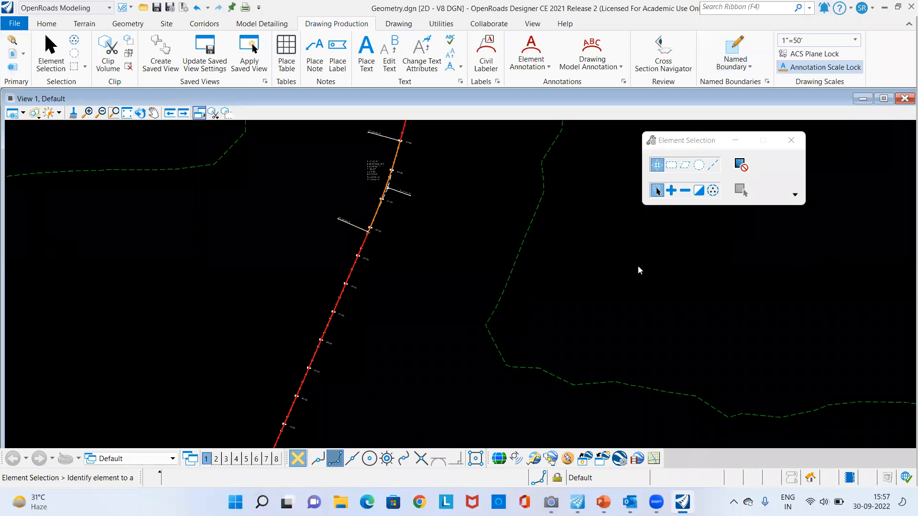
{"action": "scroll", "coordinate": [433, 273], "scroll_direction": "down", "scroll_amount": 2}
{"action": "scroll", "coordinate": [489, 187], "scroll_direction": "down", "scroll_amount": 2}
{"action": "middle_click_drag", "start_coordinate": [436, 296], "coordinate": [440, 183]}
{"action": "scroll", "coordinate": [439, 182], "scroll_direction": "down", "scroll_amount": 2}
{"action": "scroll", "coordinate": [360, 364], "scroll_direction": "up", "scroll_amount": 8}
{"action": "scroll", "coordinate": [366, 339], "scroll_direction": "up", "scroll_amount": 2}
{"action": "scroll", "coordinate": [433, 329], "scroll_direction": "down", "scroll_amount": 1}
{"action": "scroll", "coordinate": [436, 329], "scroll_direction": "down", "scroll_amount": 4}
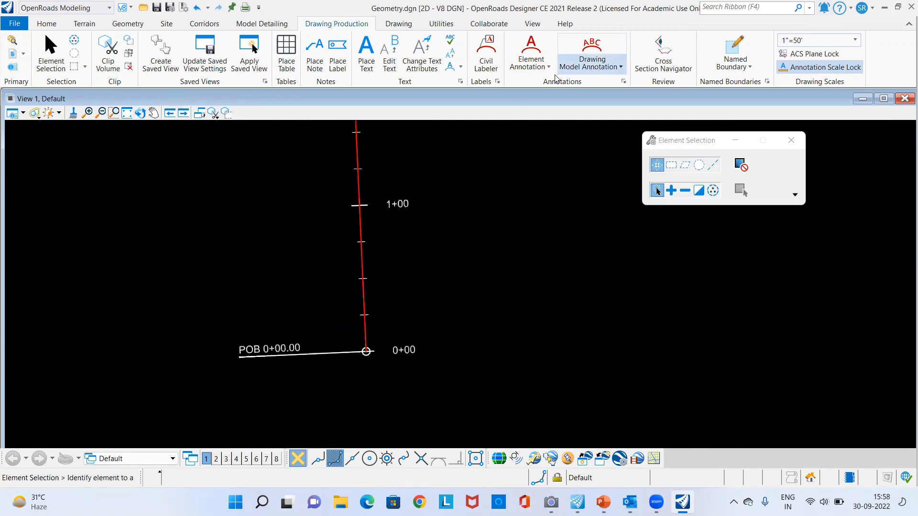
Step: Set the baseline's start station to 50+00.00 at a start distance of 0+00.00 from its southern end
{"action": "left_click", "coordinate": [128, 23]}
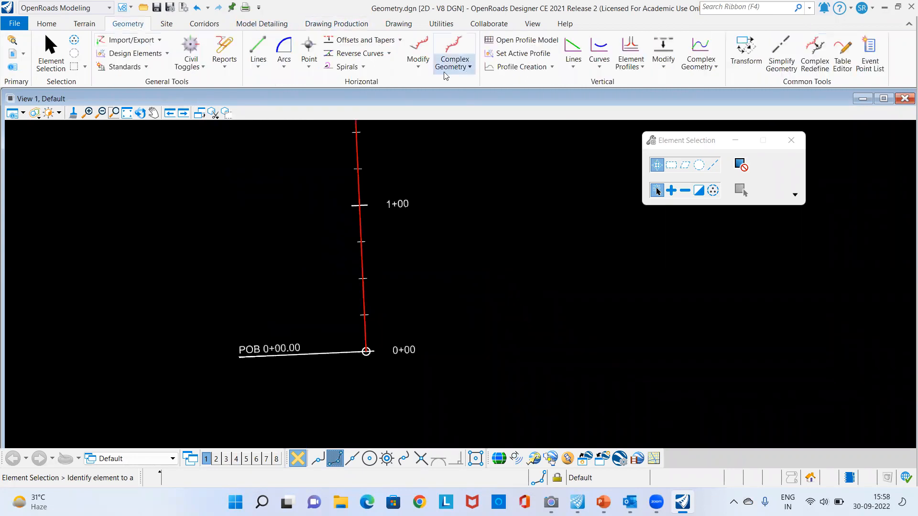
{"action": "left_click", "coordinate": [419, 70]}
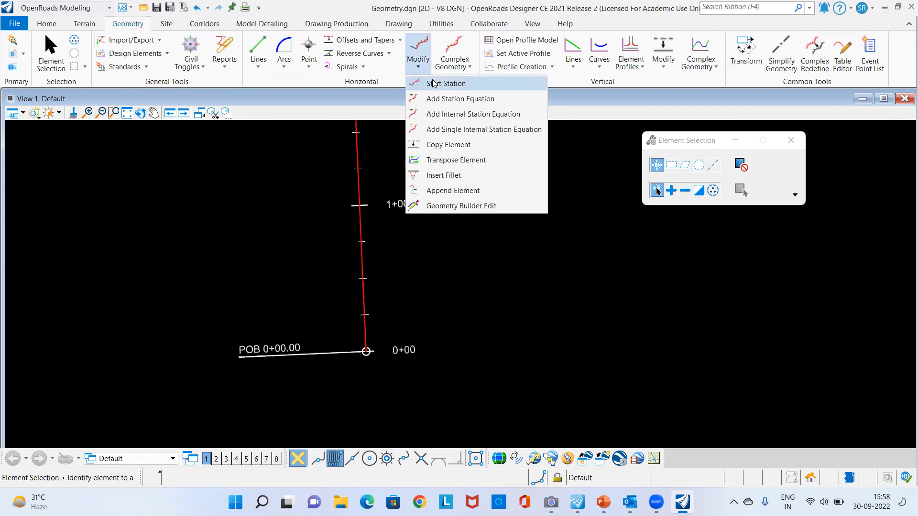
{"action": "left_click", "coordinate": [432, 83]}
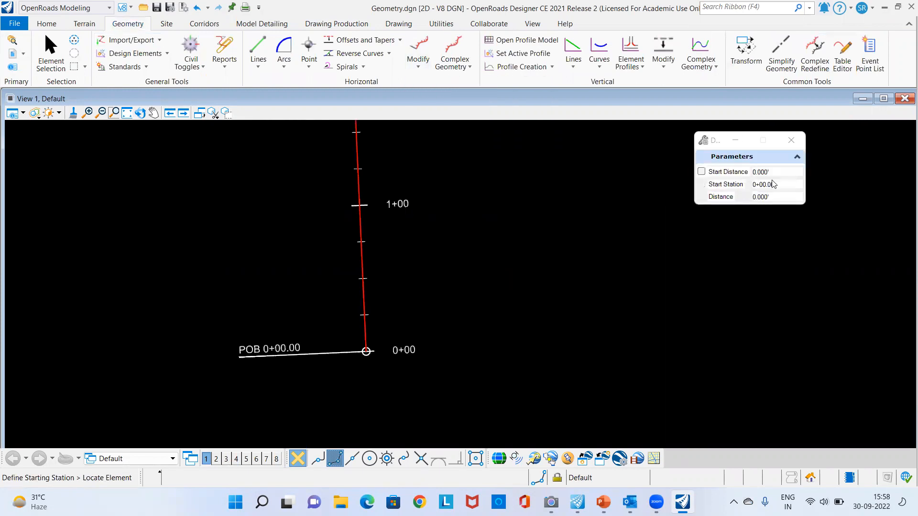
{"action": "left_click", "coordinate": [755, 186]}
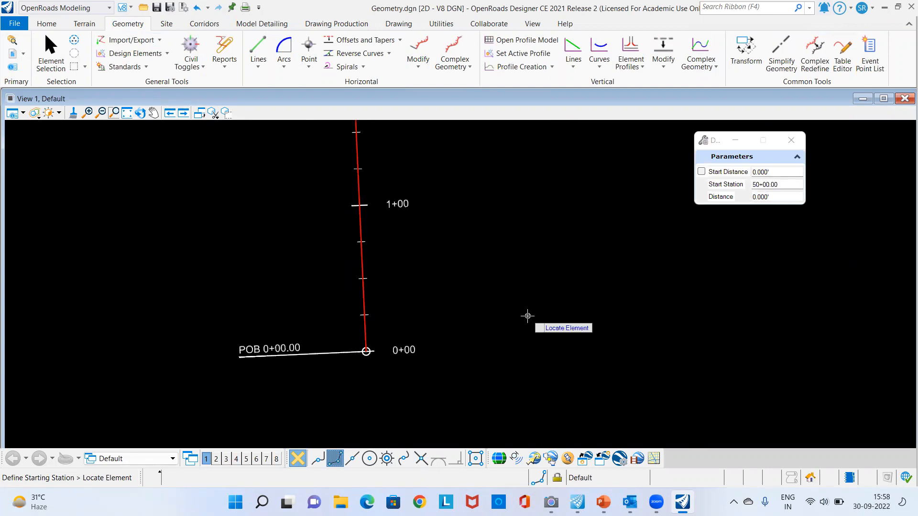
{"action": "left_click", "coordinate": [366, 338]}
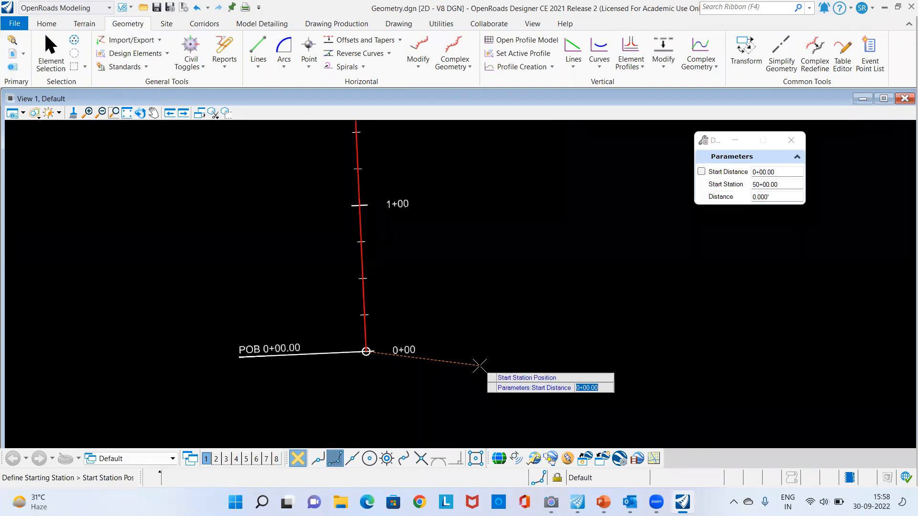
{"action": "left_click", "coordinate": [479, 366]}
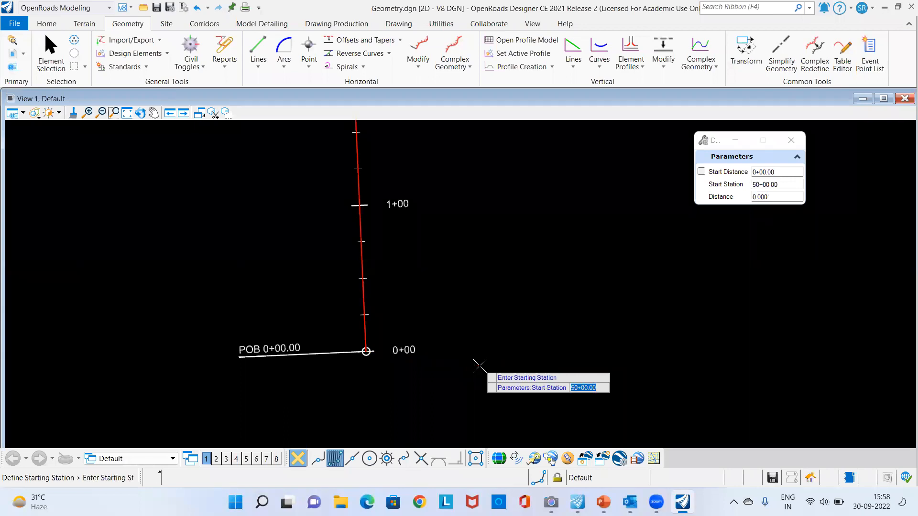
{"action": "left_click", "coordinate": [506, 348]}
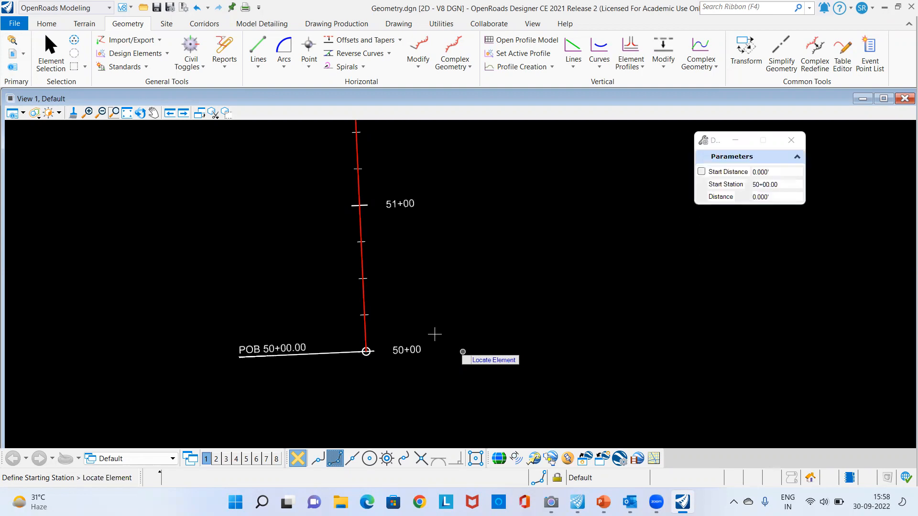
Step: Leave the station tool and check the updated station annotations along the whole baseline
{"action": "left_click", "coordinate": [51, 52]}
{"action": "scroll", "coordinate": [399, 360], "scroll_direction": "up", "scroll_amount": 1}
{"action": "scroll", "coordinate": [399, 361], "scroll_direction": "down", "scroll_amount": 2}
{"action": "scroll", "coordinate": [448, 258], "scroll_direction": "down", "scroll_amount": 3}
{"action": "middle_click_drag", "start_coordinate": [483, 199], "coordinate": [375, 337]}
{"action": "scroll", "coordinate": [374, 338], "scroll_direction": "down", "scroll_amount": 2}
{"action": "scroll", "coordinate": [405, 268], "scroll_direction": "down", "scroll_amount": 2}
{"action": "middle_click_drag", "start_coordinate": [449, 222], "coordinate": [382, 362]}
{"action": "scroll", "coordinate": [397, 317], "scroll_direction": "down", "scroll_amount": 2}
{"action": "scroll", "coordinate": [423, 136], "scroll_direction": "up", "scroll_amount": 3}
{"action": "scroll", "coordinate": [401, 317], "scroll_direction": "down", "scroll_amount": 2}
{"action": "scroll", "coordinate": [414, 205], "scroll_direction": "up", "scroll_amount": 10}
{"action": "scroll", "coordinate": [424, 182], "scroll_direction": "down", "scroll_amount": 4}
{"action": "middle_click_drag", "start_coordinate": [393, 351], "coordinate": [423, 305]}
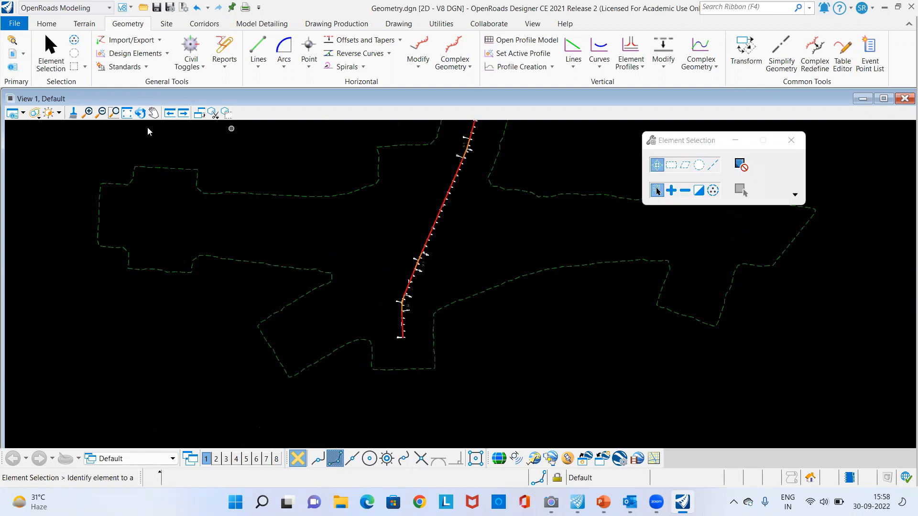
{"action": "middle_click_drag", "start_coordinate": [352, 216], "coordinate": [389, 268]}
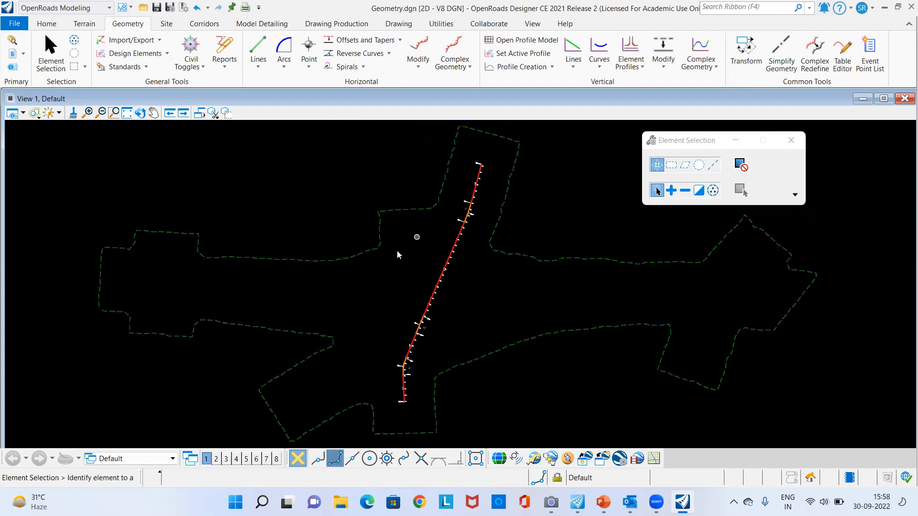
Step: Set the referenced Existing_Terrain boundary as the active terrain model and clear the selection
{"action": "mouse_move", "coordinate": [371, 252]}
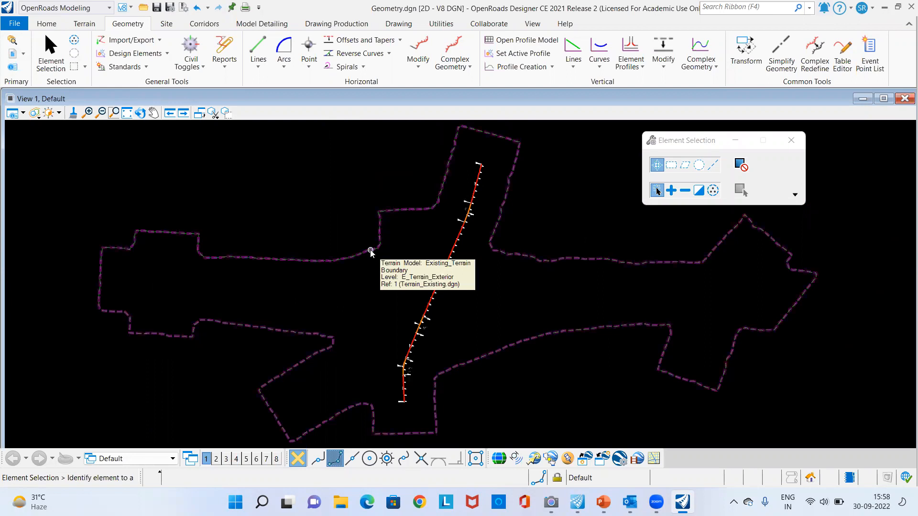
{"action": "left_click", "coordinate": [371, 252]}
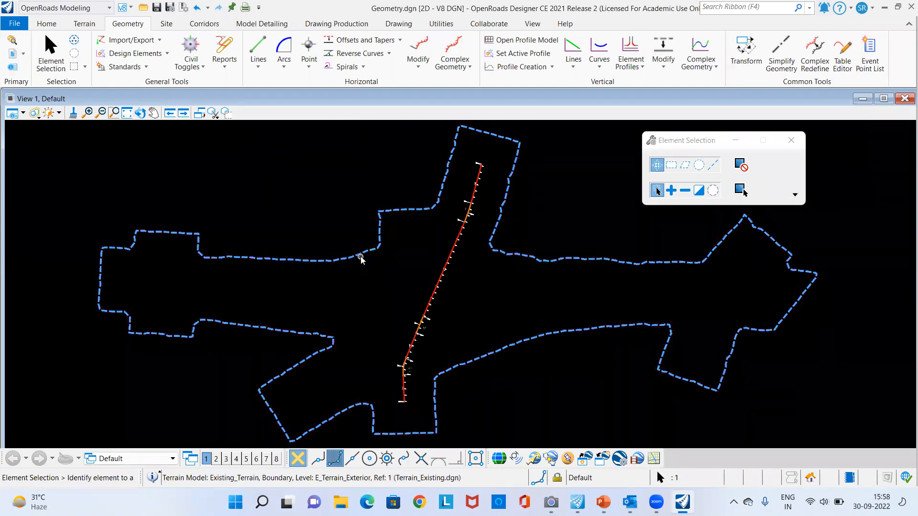
{"action": "mouse_move", "coordinate": [361, 258]}
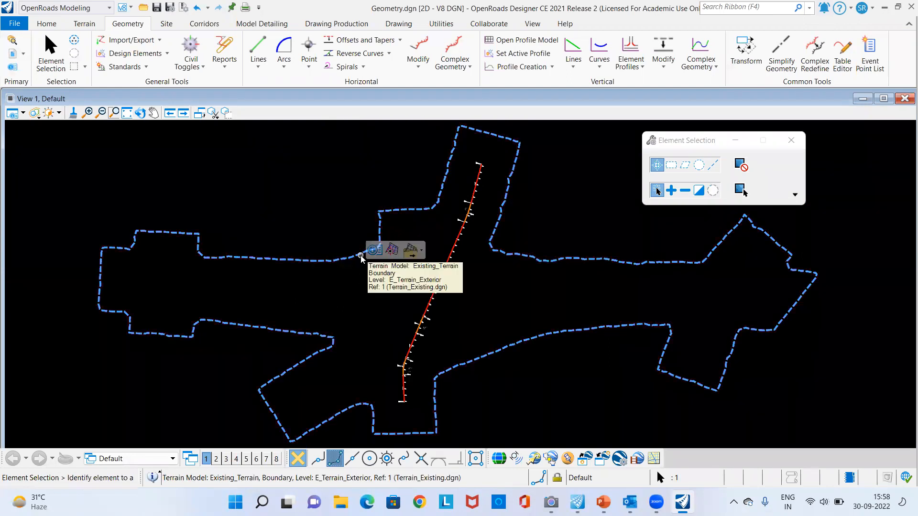
{"action": "left_click", "coordinate": [392, 250]}
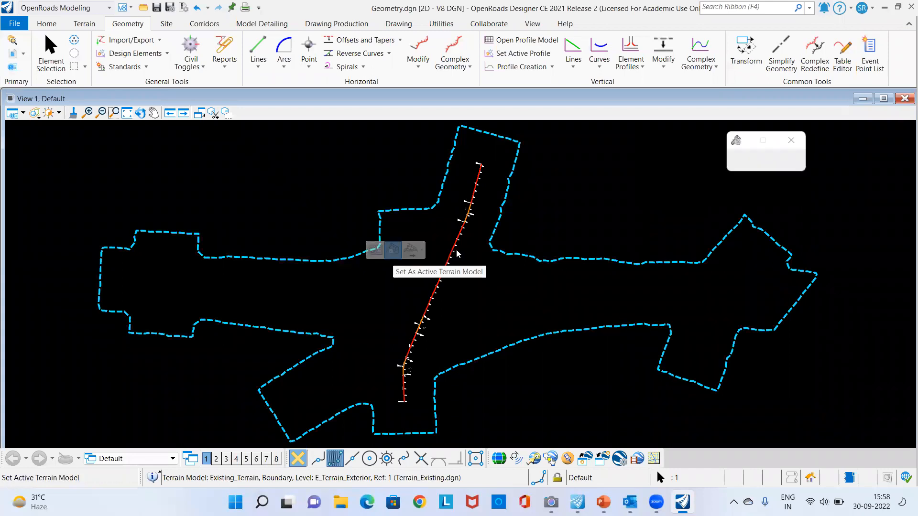
{"action": "left_click", "coordinate": [494, 284]}
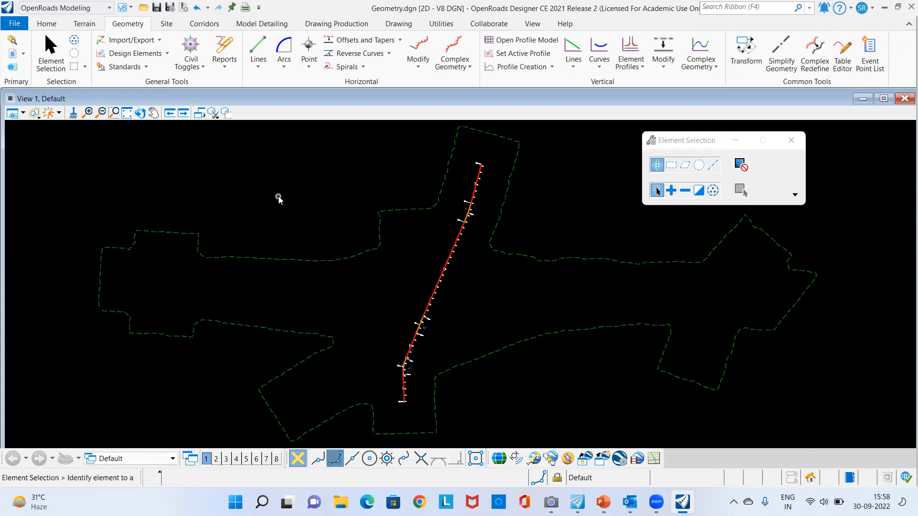
Step: Open the profile model of the Geom_Baseline alignment in View 2
{"action": "scroll", "coordinate": [452, 257], "scroll_direction": "up", "scroll_amount": 3}
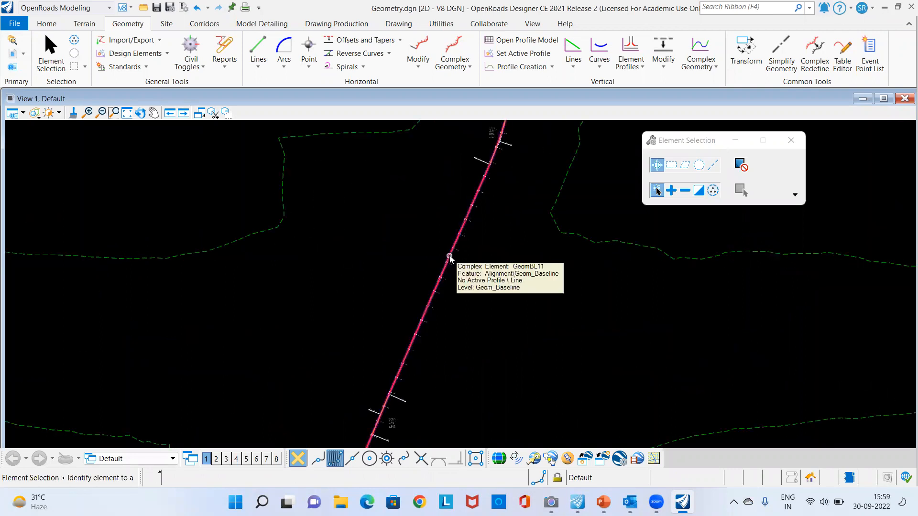
{"action": "left_click", "coordinate": [450, 257]}
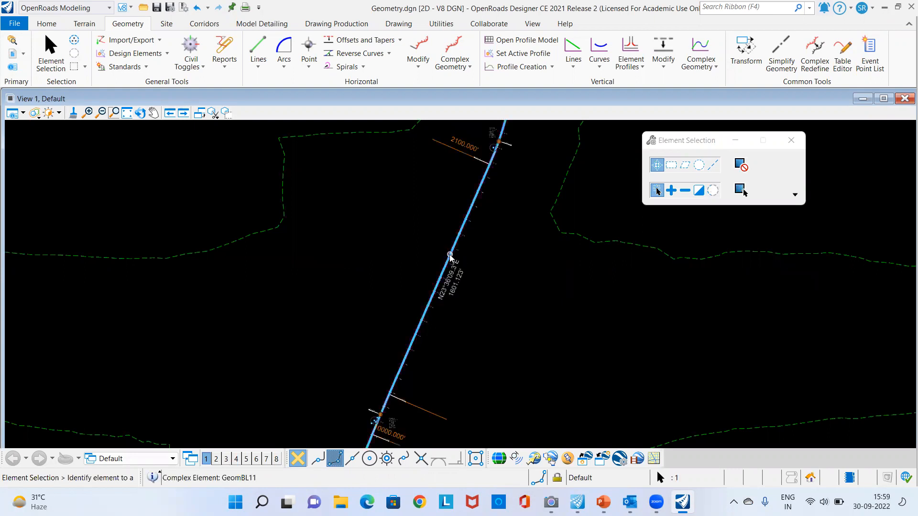
{"action": "mouse_move", "coordinate": [450, 257]}
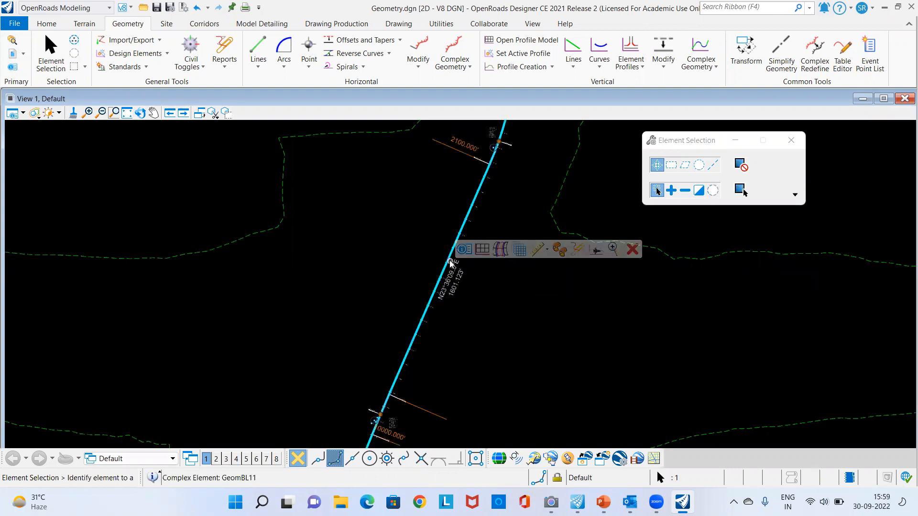
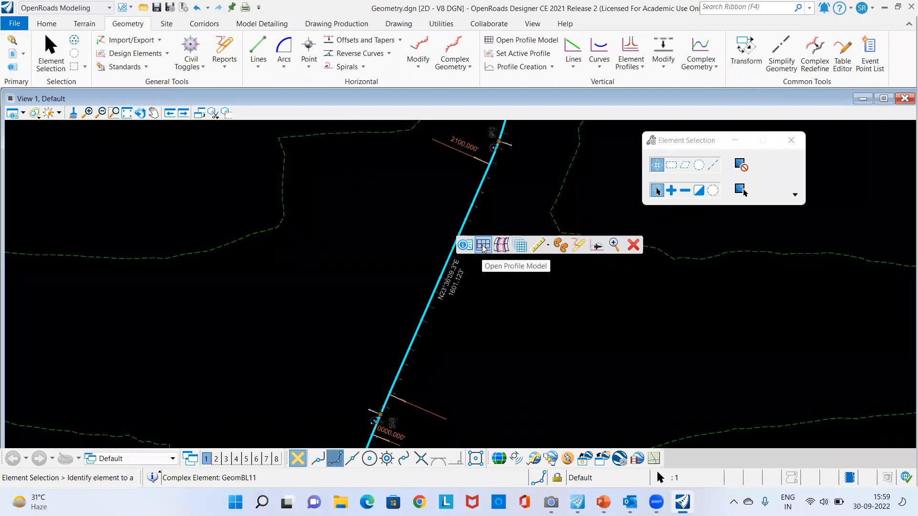
{"action": "left_click", "coordinate": [483, 246]}
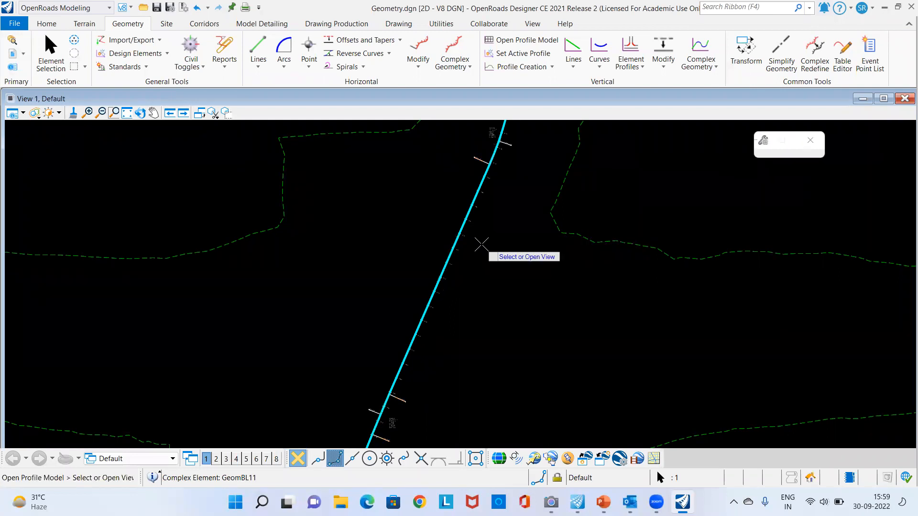
{"action": "left_click", "coordinate": [216, 459]}
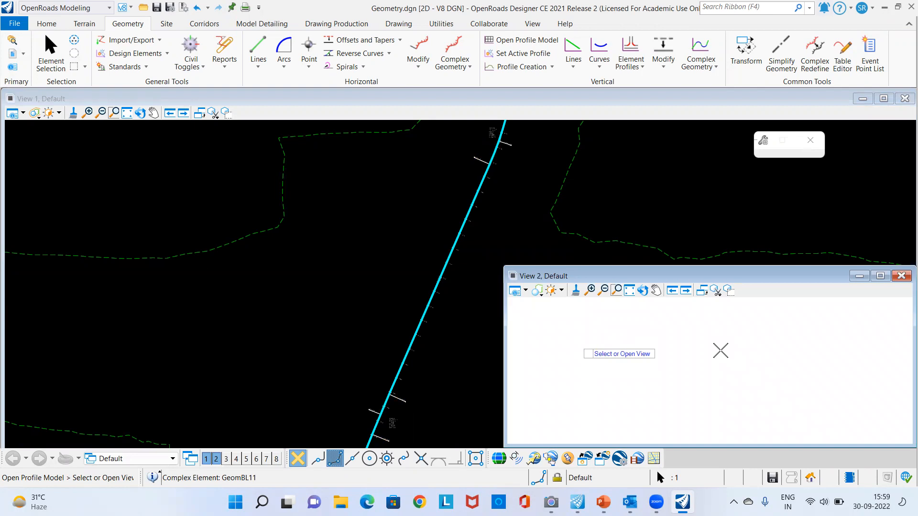
{"action": "left_click", "coordinate": [720, 351]}
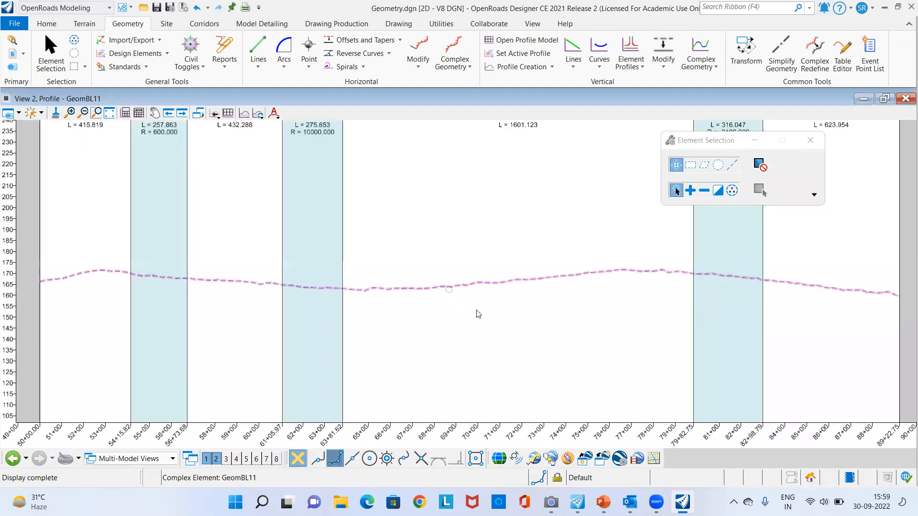
Step: Examine the existing ground profile along the full length of the baseline
{"action": "scroll", "coordinate": [477, 312], "scroll_direction": "down", "scroll_amount": 2}
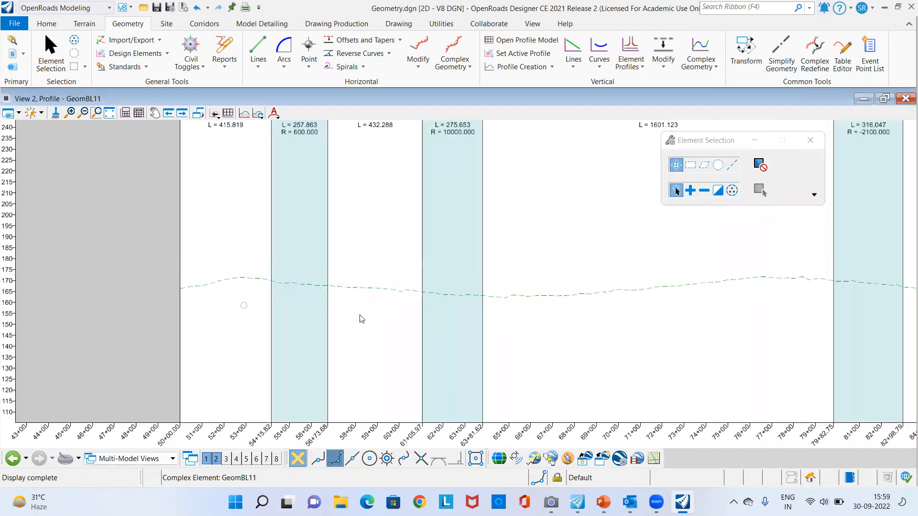
{"action": "scroll", "coordinate": [356, 315], "scroll_direction": "up", "scroll_amount": 2}
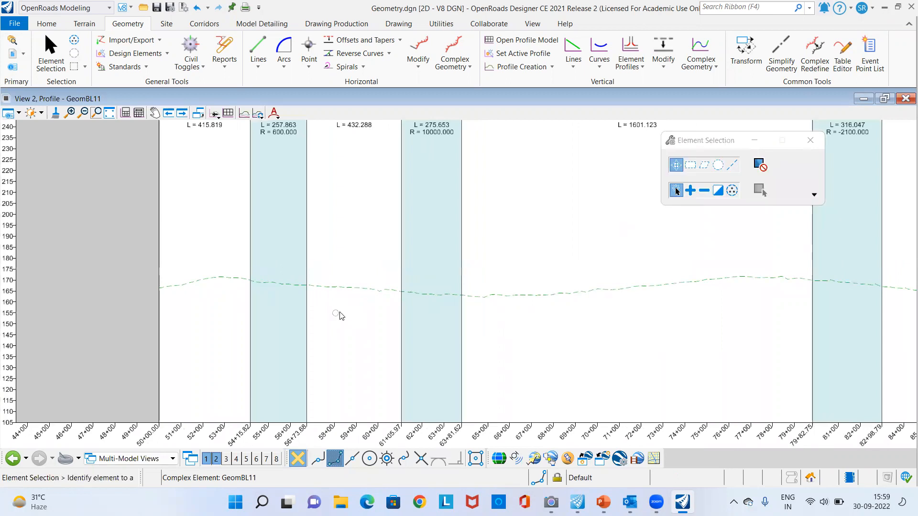
{"action": "scroll", "coordinate": [340, 314], "scroll_direction": "down", "scroll_amount": 1}
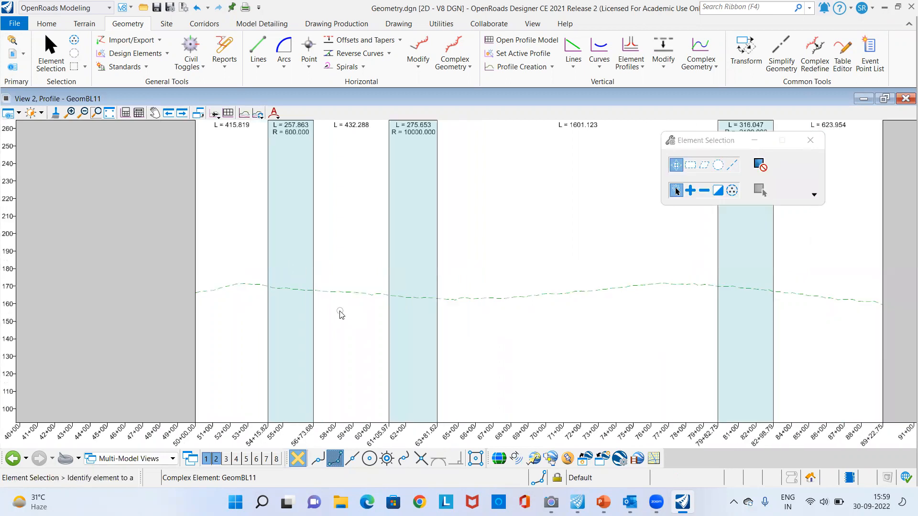
{"action": "middle_click_drag", "start_coordinate": [347, 323], "coordinate": [345, 321]}
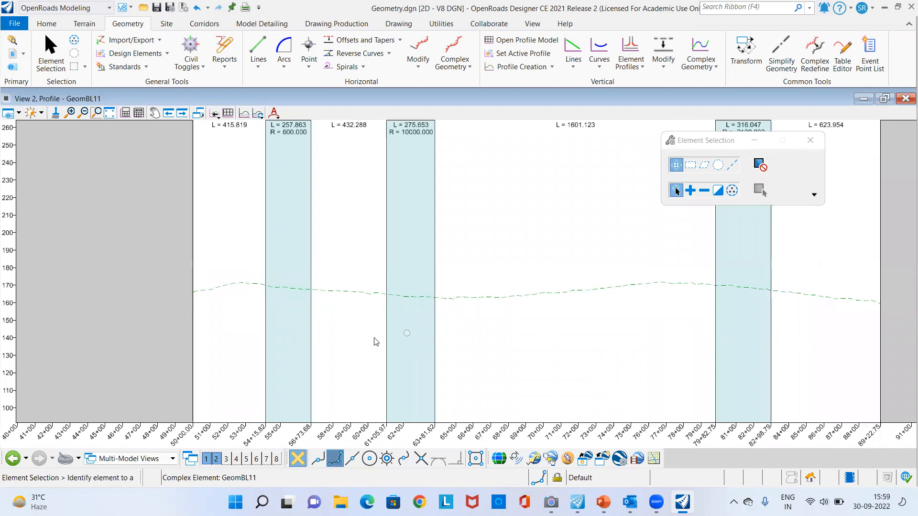
{"action": "middle_click_drag", "start_coordinate": [343, 260], "coordinate": [336, 270]}
{"action": "middle_click_drag", "start_coordinate": [572, 278], "coordinate": [530, 280]}
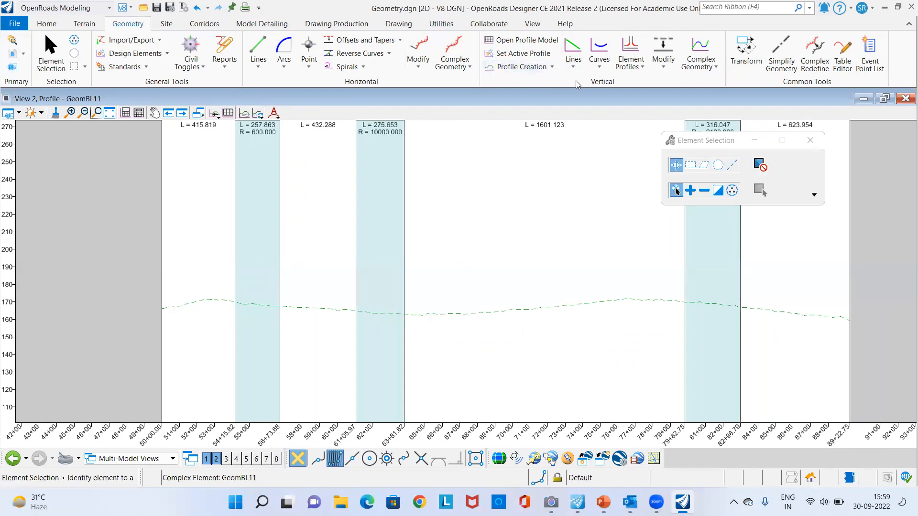
Step: Draw a Geom_Baseline profile line from the ground profile's start at station 50+00, about 391 ft long at about 2.11% slope
{"action": "left_click", "coordinate": [574, 67]}
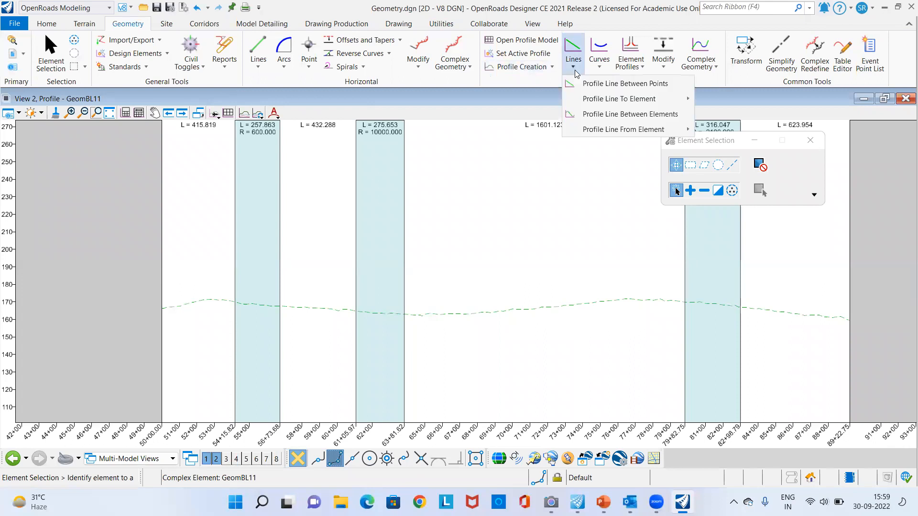
{"action": "left_click", "coordinate": [611, 84]}
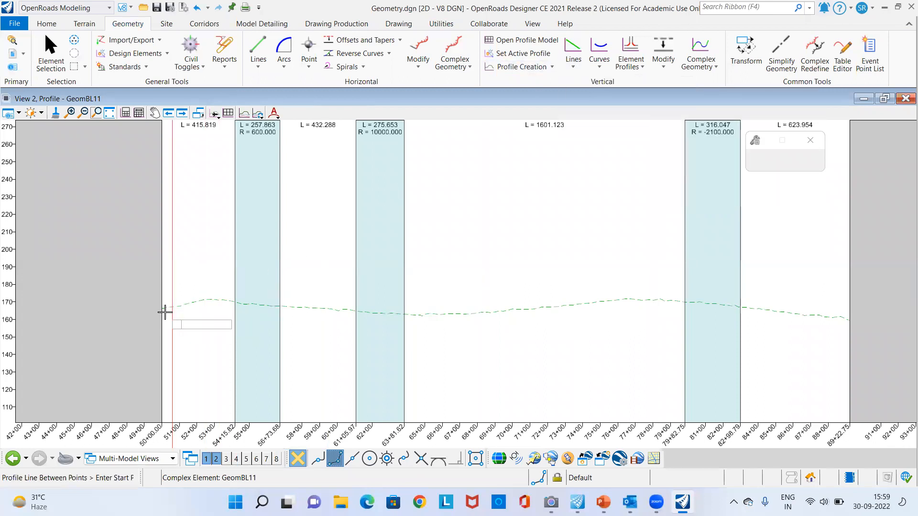
{"action": "scroll", "coordinate": [156, 316], "scroll_direction": "up", "scroll_amount": 1}
{"action": "scroll", "coordinate": [164, 297], "scroll_direction": "up", "scroll_amount": 2}
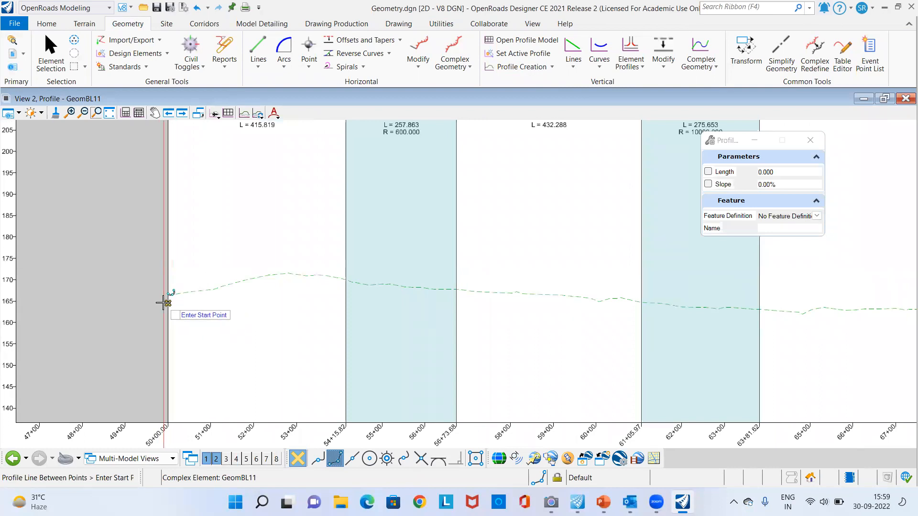
{"action": "scroll", "coordinate": [168, 296], "scroll_direction": "up", "scroll_amount": 1}
{"action": "scroll", "coordinate": [167, 295], "scroll_direction": "up", "scroll_amount": 1}
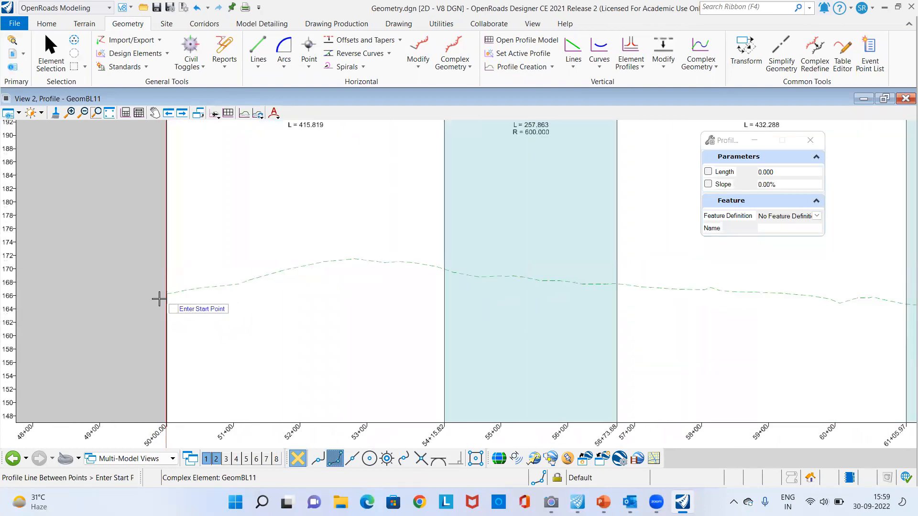
{"action": "left_click", "coordinate": [164, 293]}
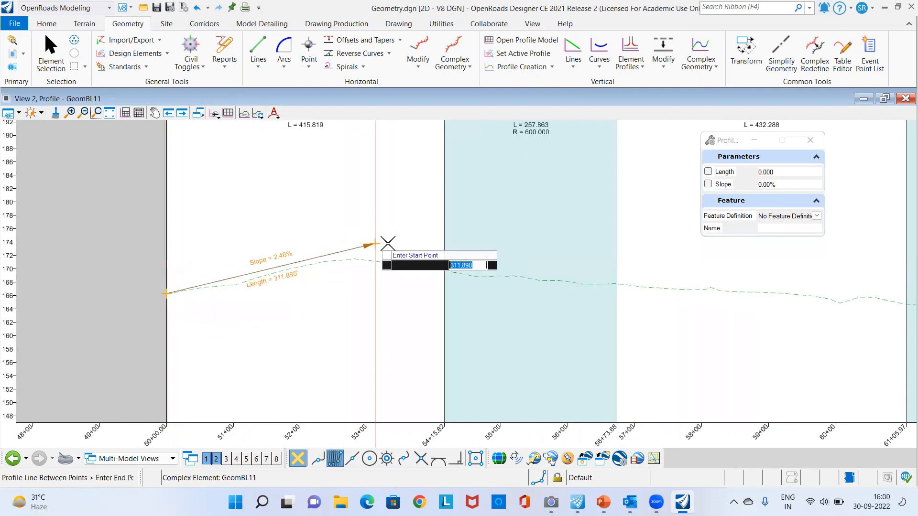
{"action": "left_click", "coordinate": [817, 217]}
{"action": "left_click", "coordinate": [763, 236]}
{"action": "left_click", "coordinate": [792, 260]}
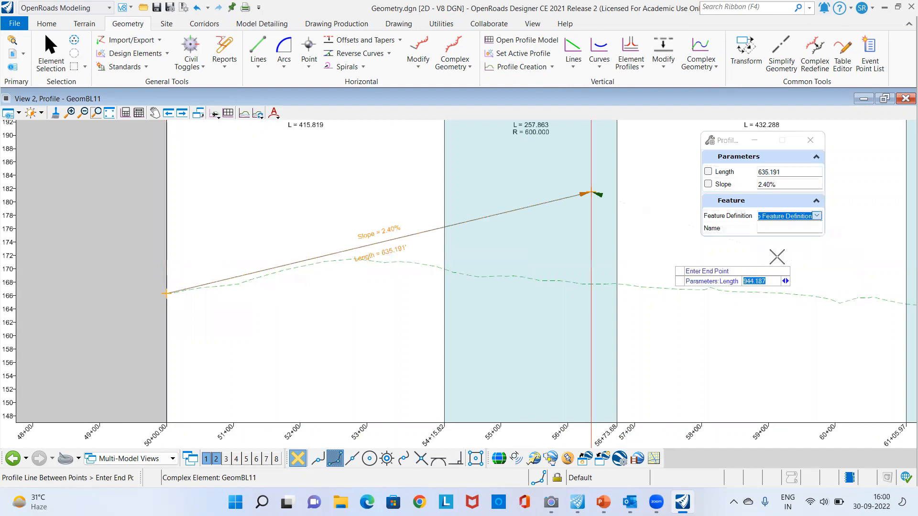
{"action": "scroll", "coordinate": [268, 258], "scroll_direction": "down", "scroll_amount": 1}
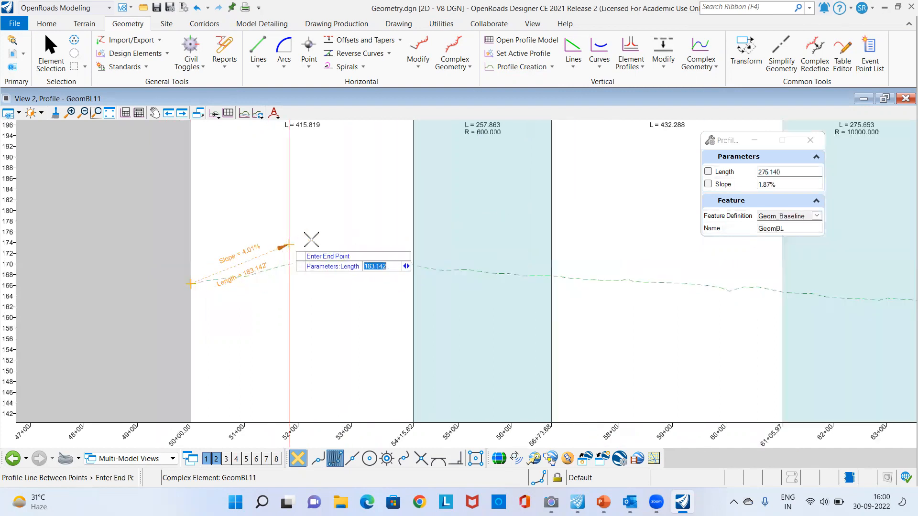
{"action": "left_click", "coordinate": [400, 239]}
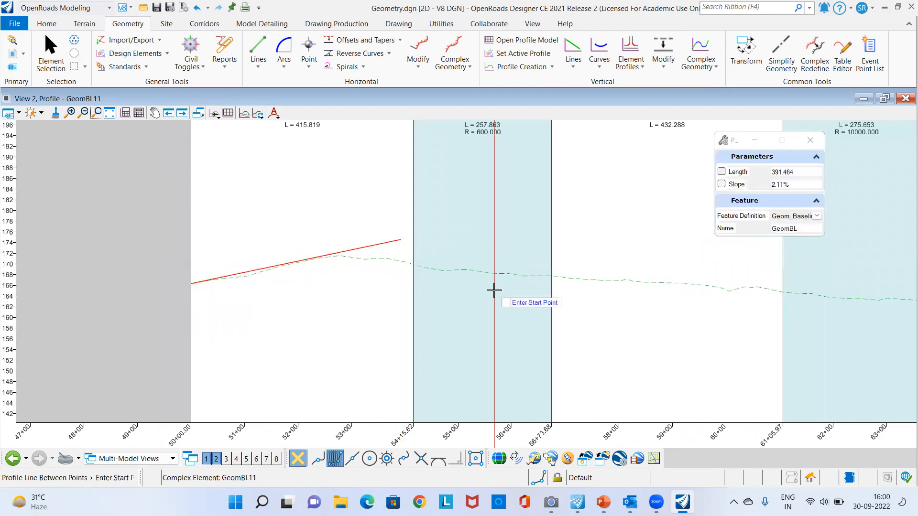
Step: Draw a falling profile line about 655 ft long at -1.23%, and a rising one from about 65+00, about 1369 ft long at 1.17%
{"action": "left_click", "coordinate": [300, 251]}
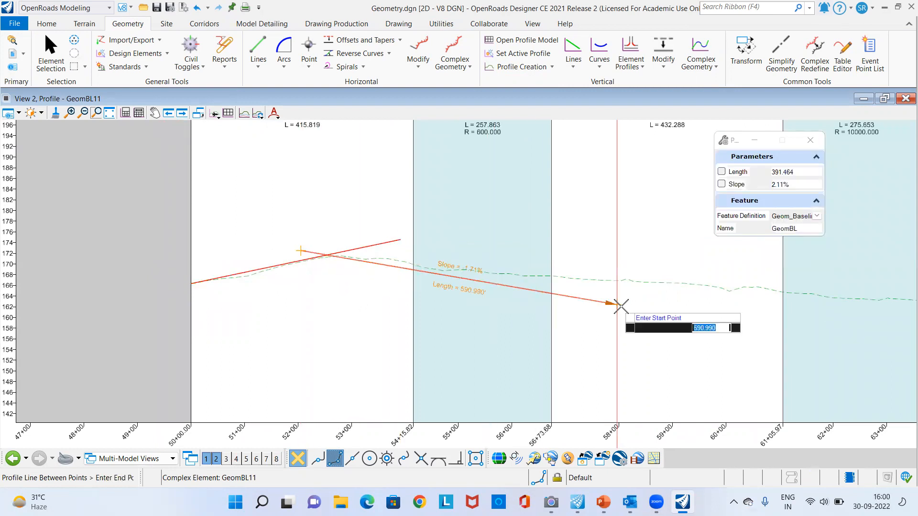
{"action": "left_click", "coordinate": [650, 294]}
{"action": "scroll", "coordinate": [315, 310], "scroll_direction": "down", "scroll_amount": 2}
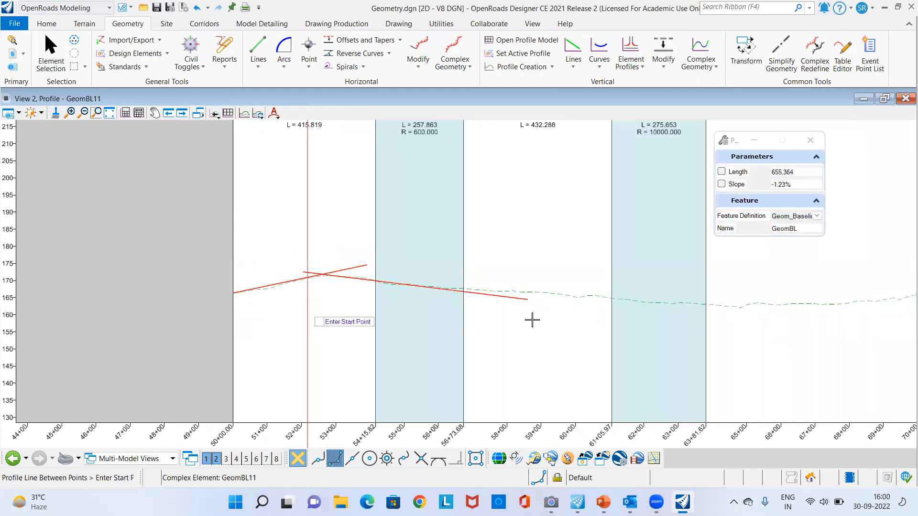
{"action": "scroll", "coordinate": [538, 319], "scroll_direction": "down", "scroll_amount": 2}
{"action": "middle_click_drag", "start_coordinate": [560, 321], "coordinate": [455, 314]}
{"action": "left_click", "coordinate": [455, 317]}
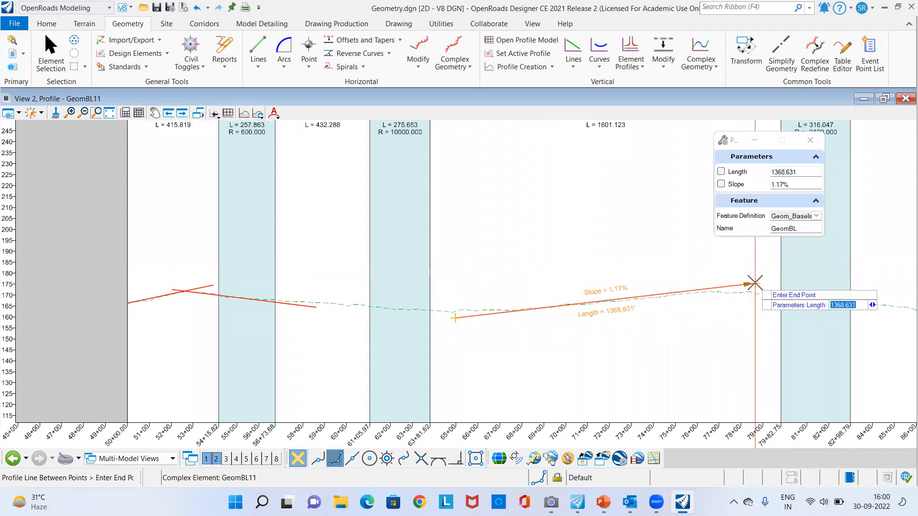
{"action": "left_click", "coordinate": [755, 282]}
Step: Draw the last profile line down to the ground profile's end at 89+22.75, about 1326 ft long at about -1.44% slope
{"action": "scroll", "coordinate": [57, 306], "scroll_direction": "down", "scroll_amount": 3}
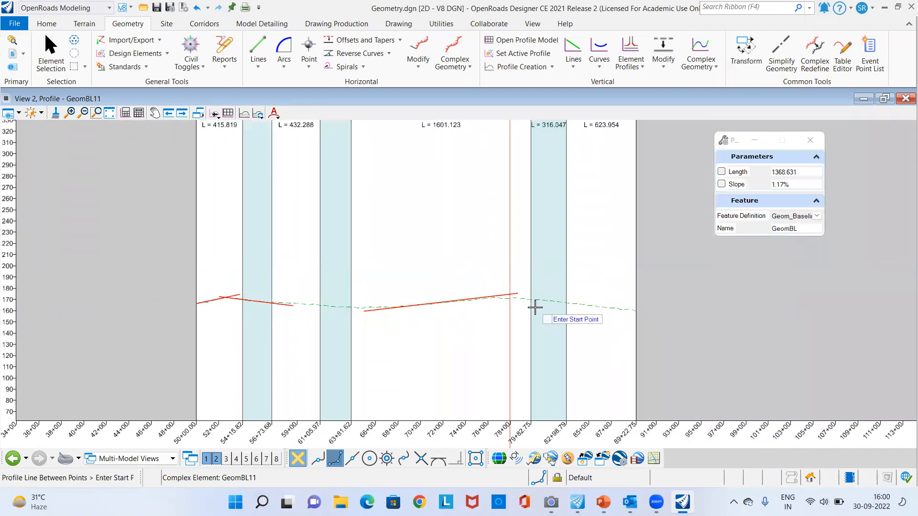
{"action": "scroll", "coordinate": [535, 307], "scroll_direction": "up", "scroll_amount": 2}
{"action": "left_click", "coordinate": [460, 279]}
{"action": "scroll", "coordinate": [691, 311], "scroll_direction": "up", "scroll_amount": 1}
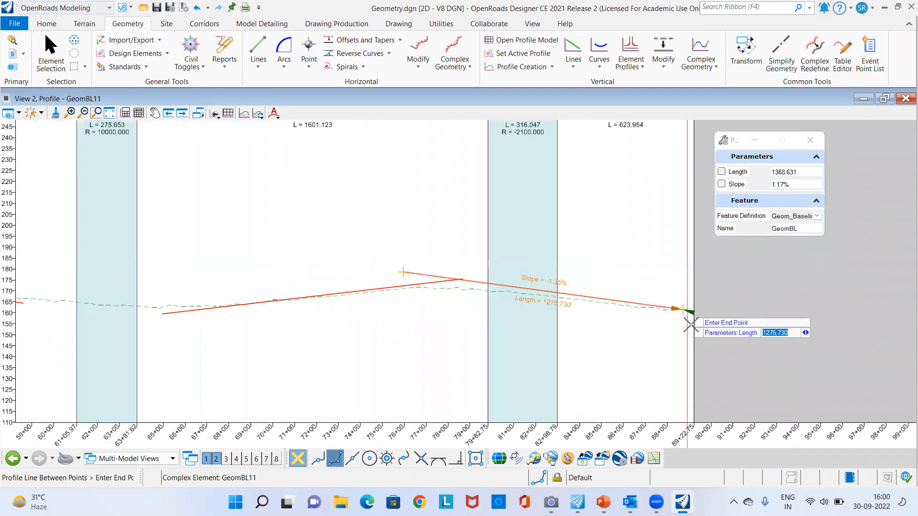
{"action": "scroll", "coordinate": [691, 325], "scroll_direction": "up", "scroll_amount": 1}
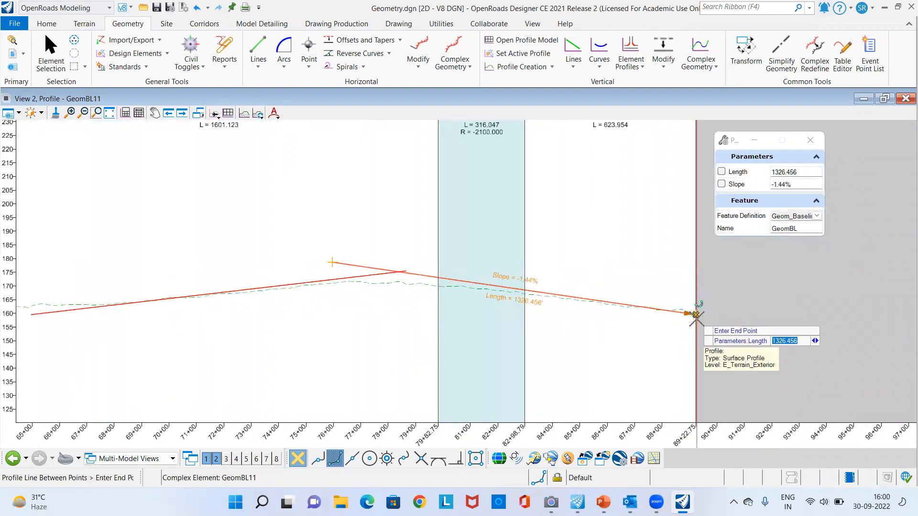
{"action": "left_click", "coordinate": [697, 319]}
Step: Set up a parabola between profile elements that uses the Geom_Baseline feature definition
{"action": "scroll", "coordinate": [652, 278], "scroll_direction": "down", "scroll_amount": 3}
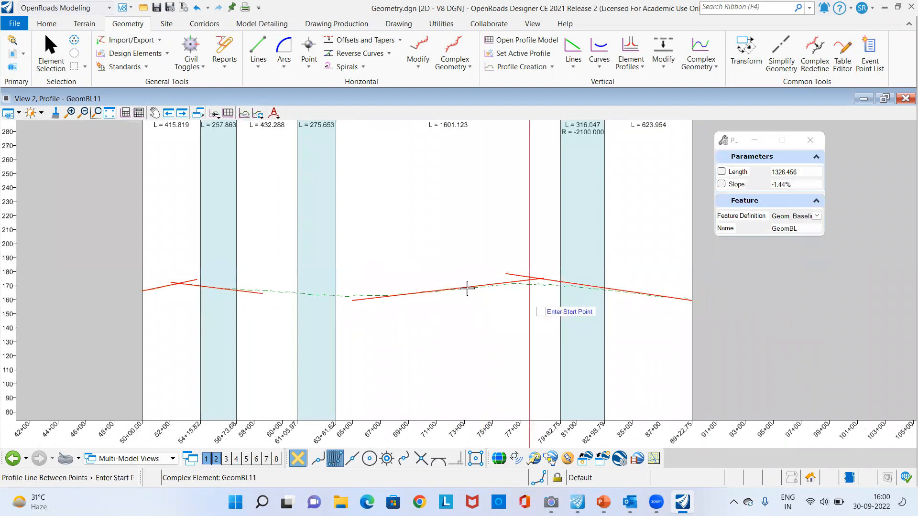
{"action": "scroll", "coordinate": [529, 298], "scroll_direction": "down", "scroll_amount": 1}
{"action": "scroll", "coordinate": [232, 303], "scroll_direction": "up", "scroll_amount": 1}
{"action": "scroll", "coordinate": [197, 266], "scroll_direction": "up", "scroll_amount": 1}
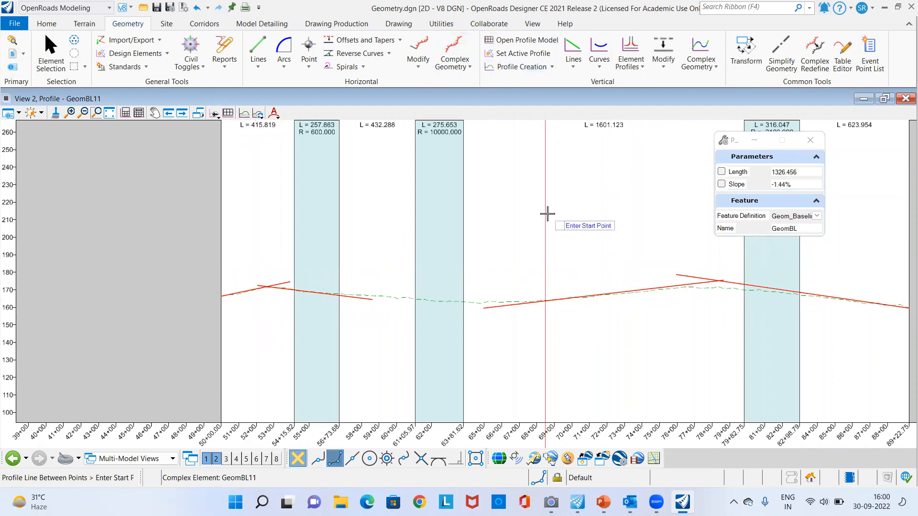
{"action": "left_click", "coordinate": [603, 72]}
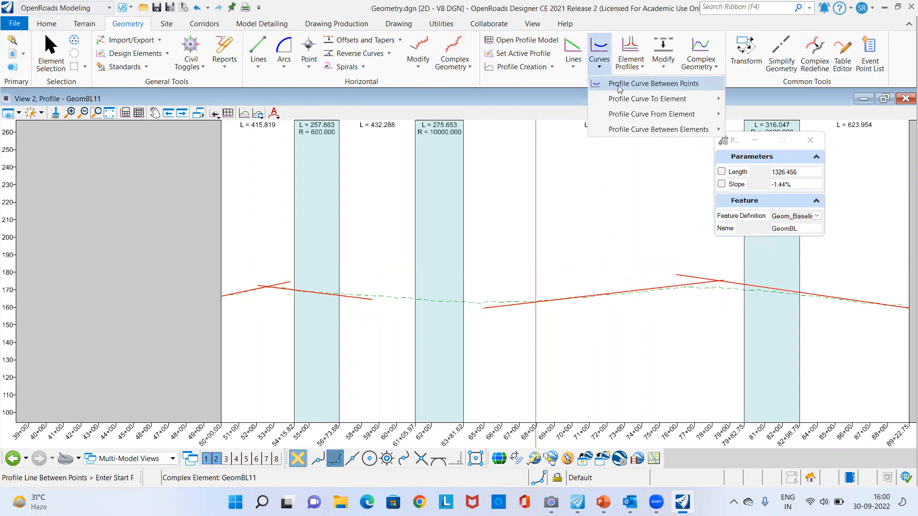
{"action": "mouse_move", "coordinate": [672, 119]}
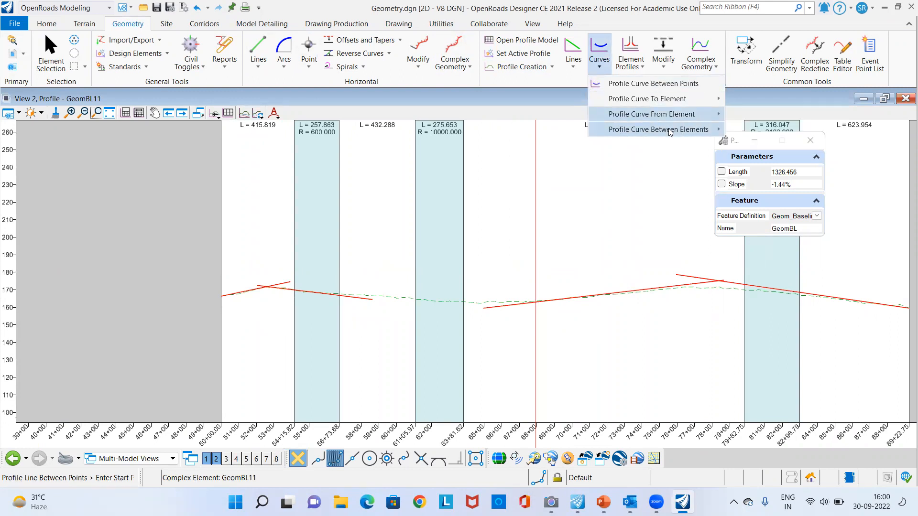
{"action": "left_click", "coordinate": [754, 130]}
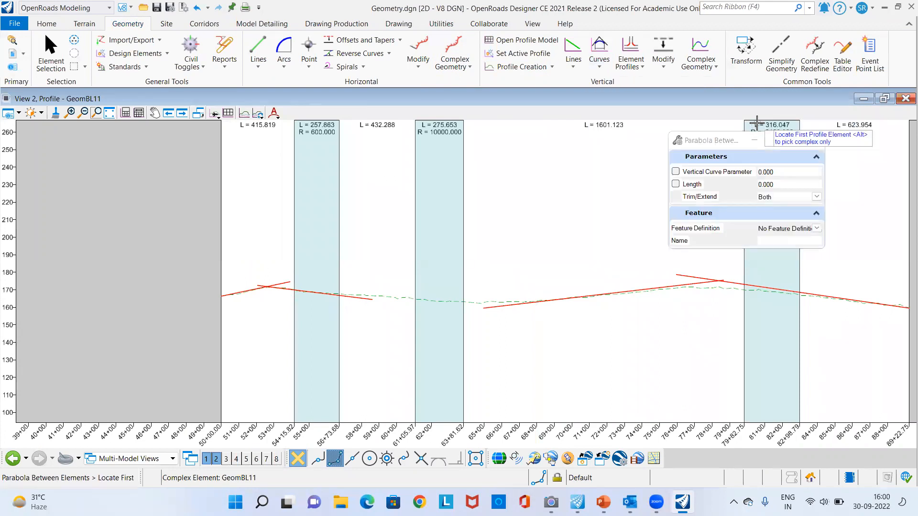
{"action": "left_click", "coordinate": [817, 229]}
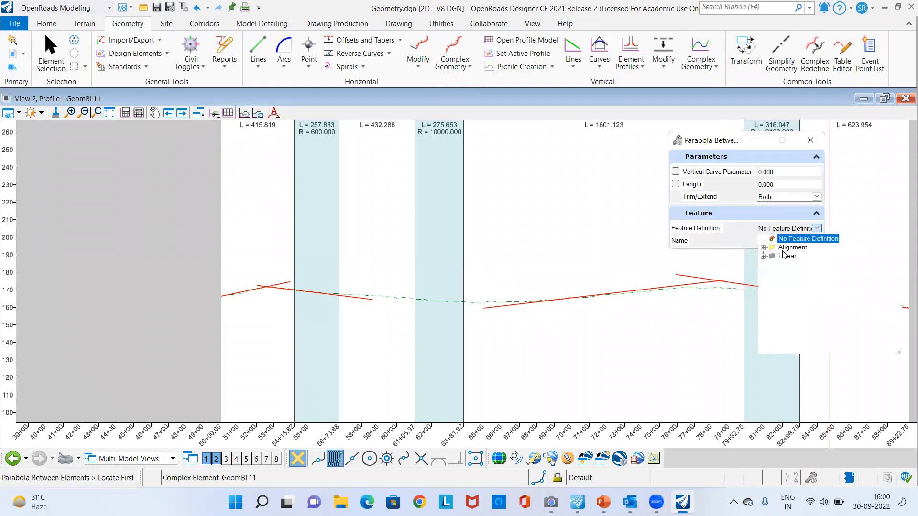
{"action": "left_click", "coordinate": [763, 248]}
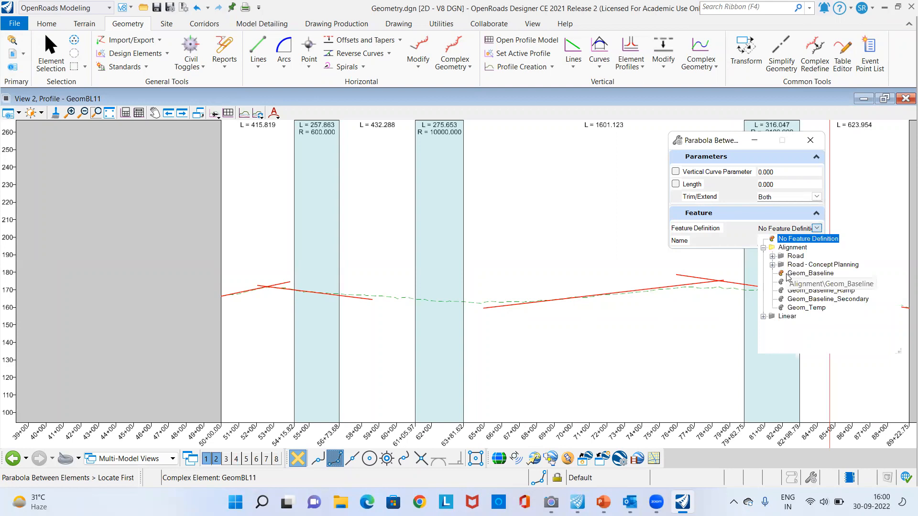
{"action": "left_click", "coordinate": [787, 274]}
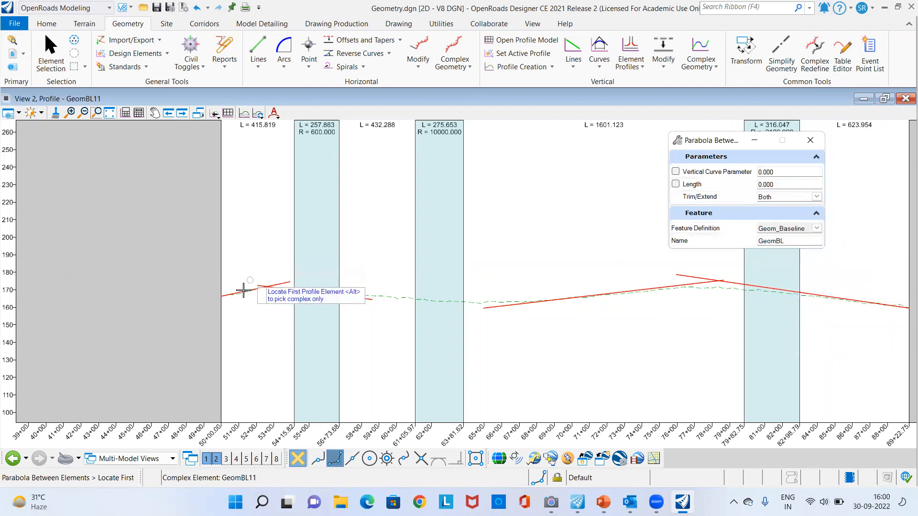
Step: Join the first rising profile line and the falling line with a 150 ft parabola, trimming both lines to it
{"action": "scroll", "coordinate": [235, 300], "scroll_direction": "up", "scroll_amount": 2}
{"action": "left_click", "coordinate": [382, 288]}
{"action": "left_click", "coordinate": [449, 293]}
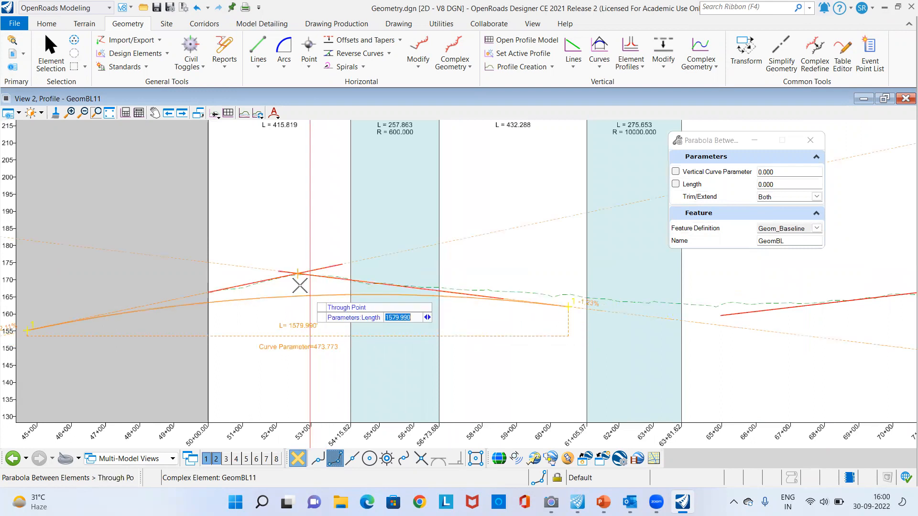
{"action": "scroll", "coordinate": [299, 285], "scroll_direction": "up", "scroll_amount": 4}
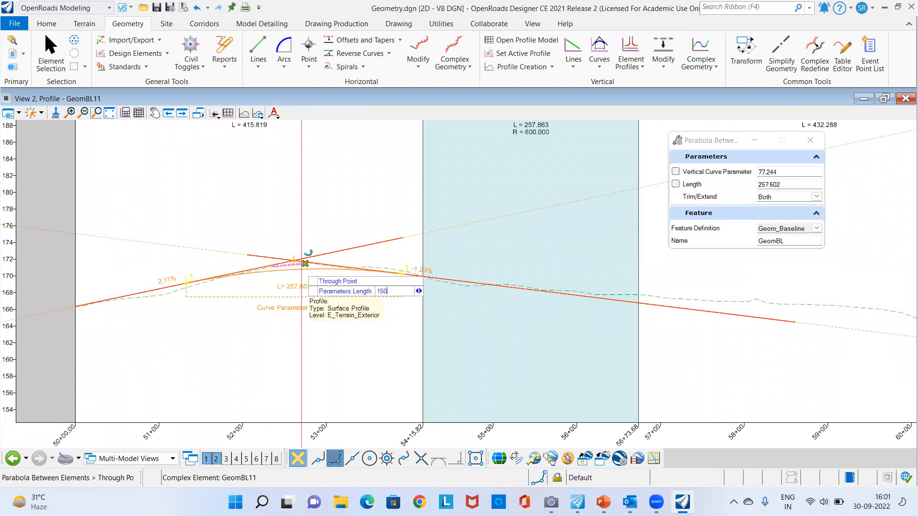
{"action": "key", "text": "Return"}
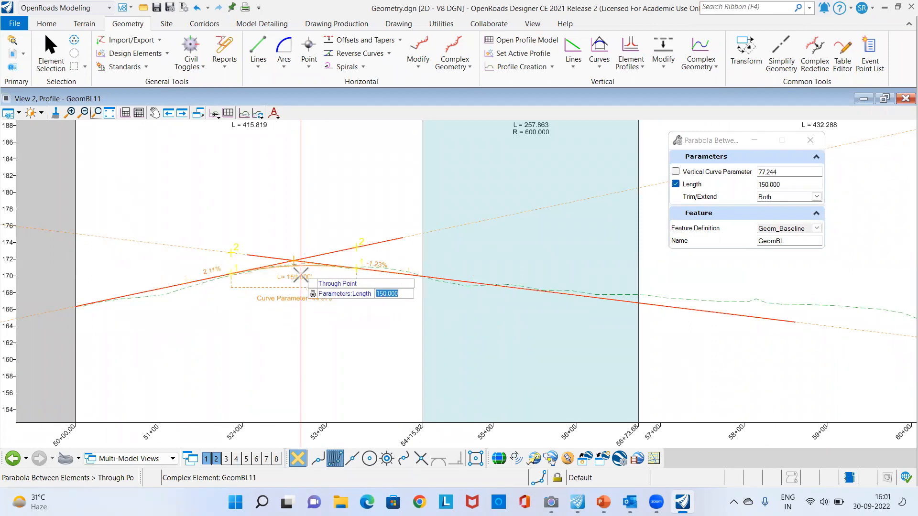
{"action": "left_click", "coordinate": [299, 276]}
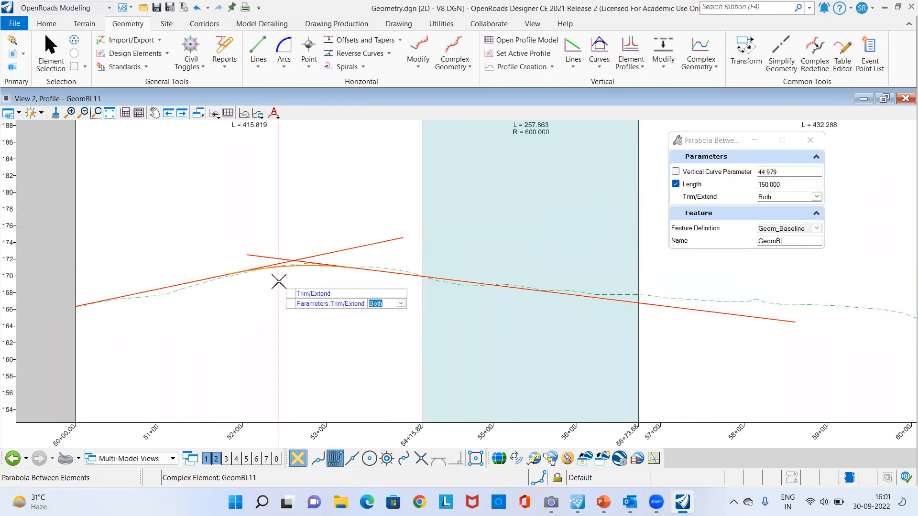
{"action": "left_click", "coordinate": [278, 282]}
Step: Join the falling line and the long rising line with a 600 ft parabola, trimming or extending both lines to it
{"action": "scroll", "coordinate": [225, 291], "scroll_direction": "down", "scroll_amount": 1}
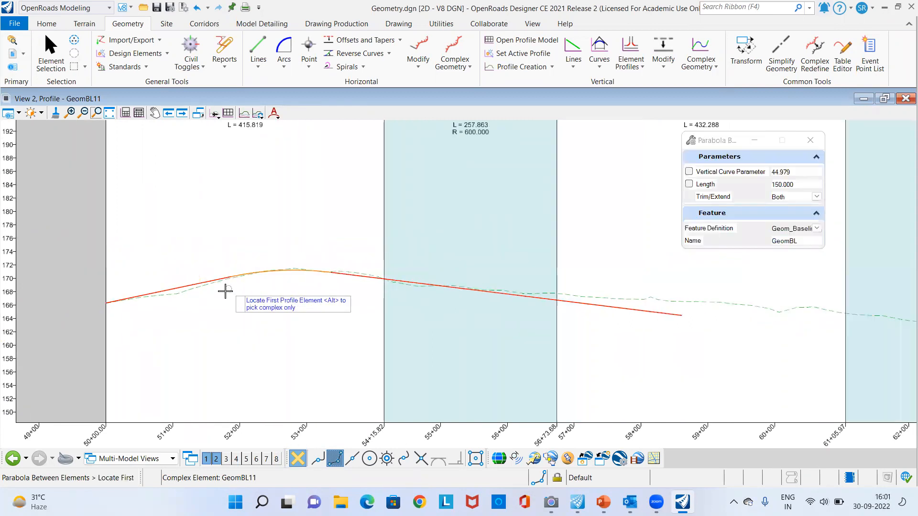
{"action": "scroll", "coordinate": [225, 291], "scroll_direction": "down", "scroll_amount": 1}
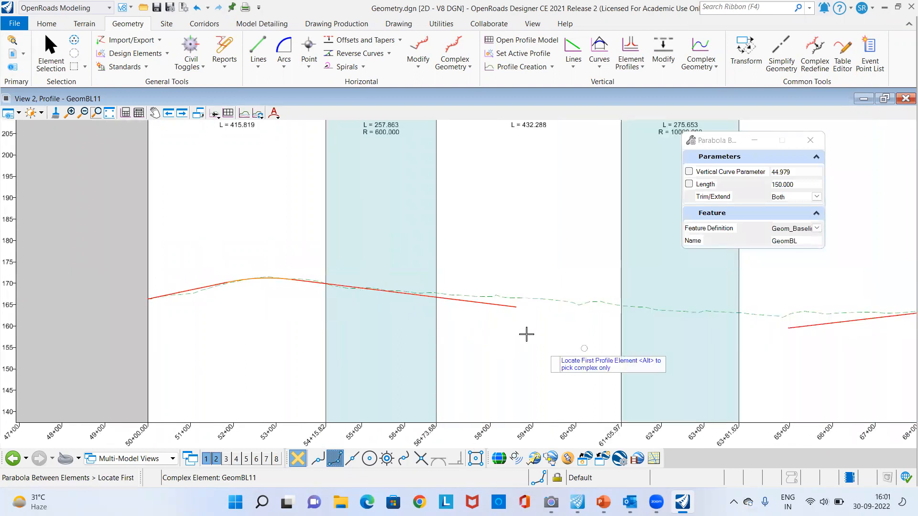
{"action": "left_click", "coordinate": [493, 305]}
{"action": "scroll", "coordinate": [370, 329], "scroll_direction": "down", "scroll_amount": 1}
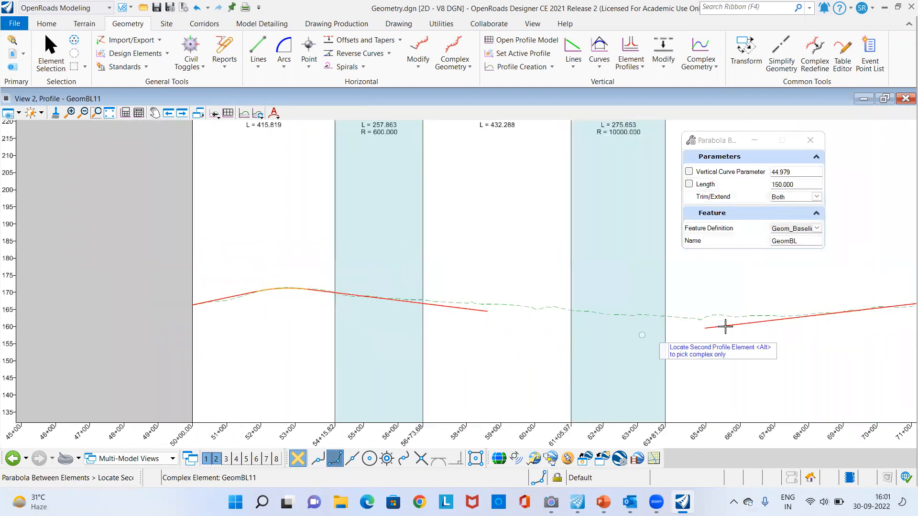
{"action": "left_click", "coordinate": [589, 332]}
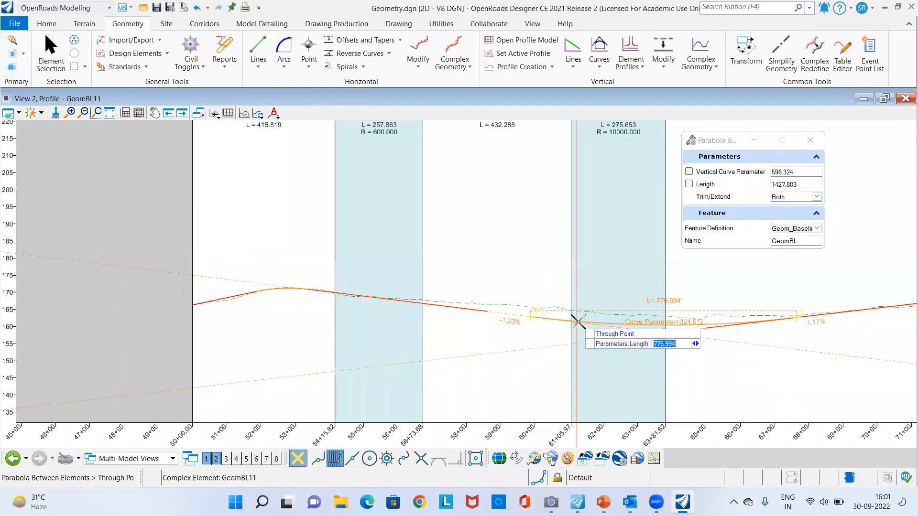
{"action": "scroll", "coordinate": [563, 318], "scroll_direction": "up", "scroll_amount": 1}
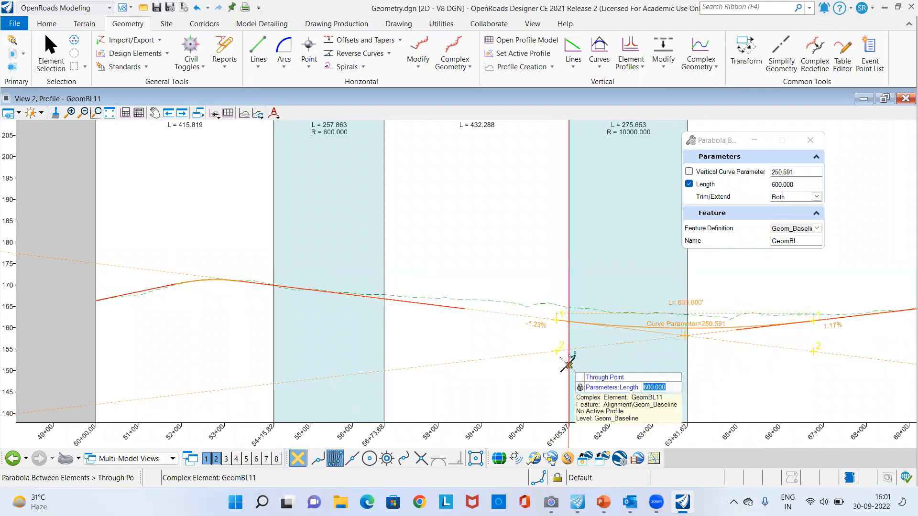
{"action": "left_click", "coordinate": [568, 366]}
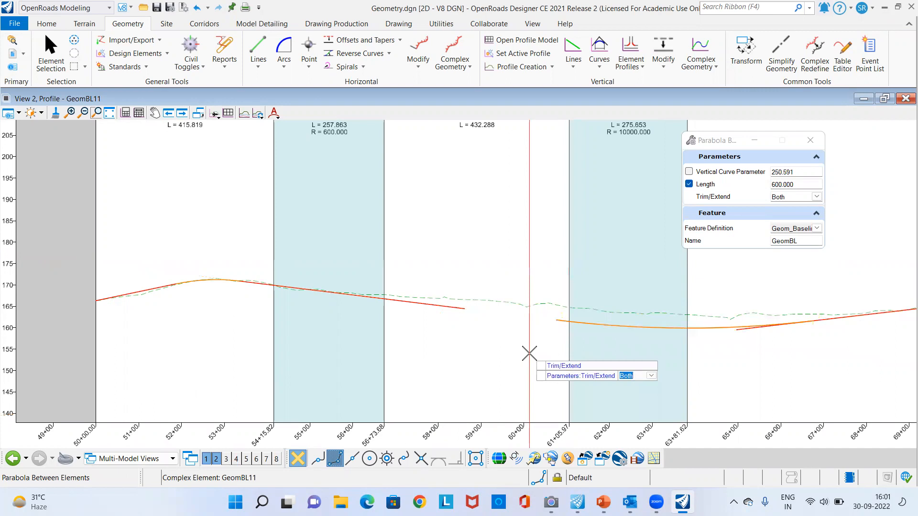
{"action": "left_click", "coordinate": [529, 353]}
Step: Join the long rising line and the last falling line with a 500 ft parabola, trimming both lines to it
{"action": "scroll", "coordinate": [299, 307], "scroll_direction": "down", "scroll_amount": 4}
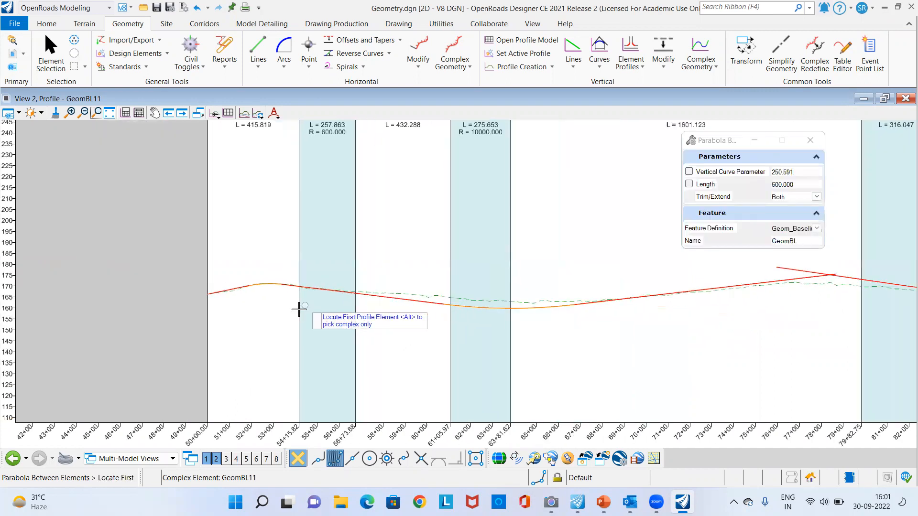
{"action": "scroll", "coordinate": [550, 297], "scroll_direction": "up", "scroll_amount": 2}
{"action": "left_click", "coordinate": [553, 294]}
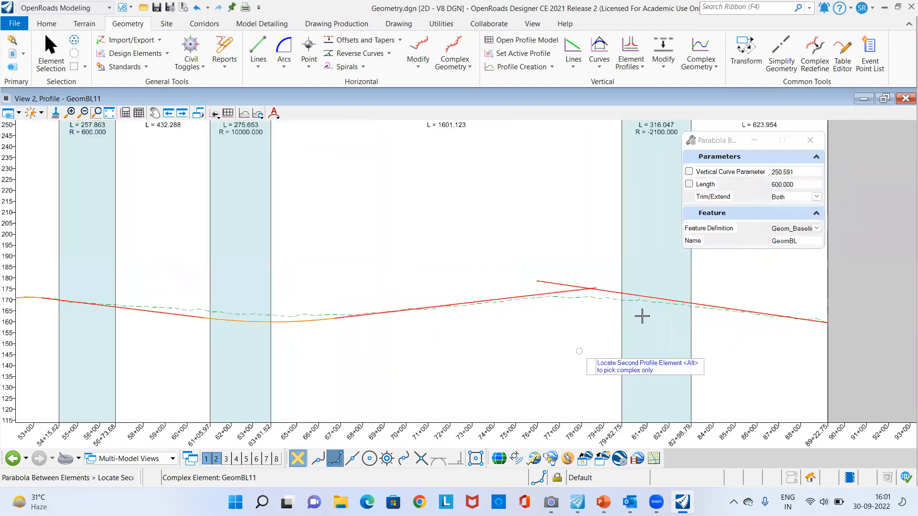
{"action": "left_click", "coordinate": [648, 297]}
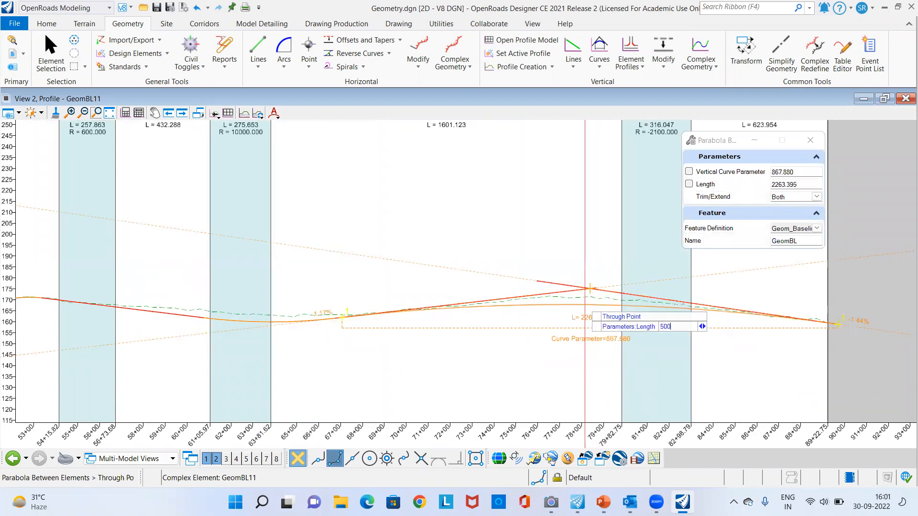
{"action": "key", "text": "Return"}
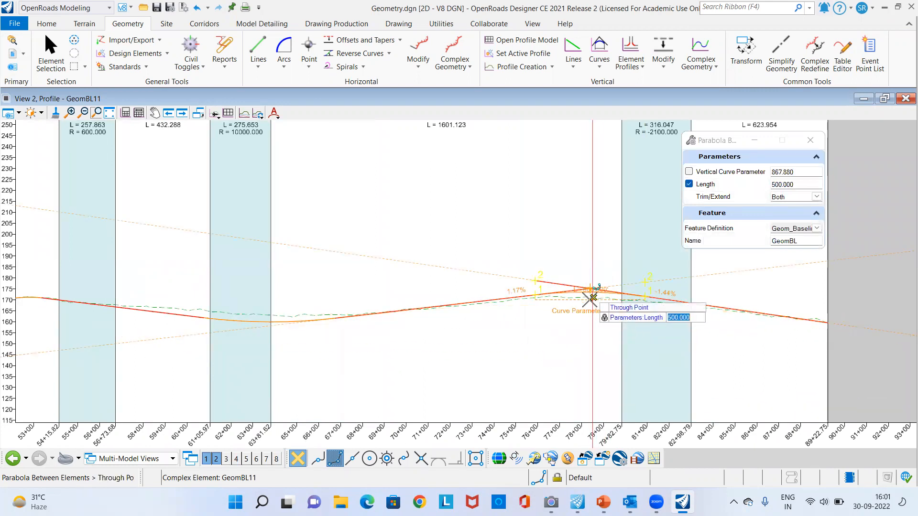
{"action": "scroll", "coordinate": [590, 299], "scroll_direction": "up", "scroll_amount": 2}
{"action": "left_click", "coordinate": [588, 313]}
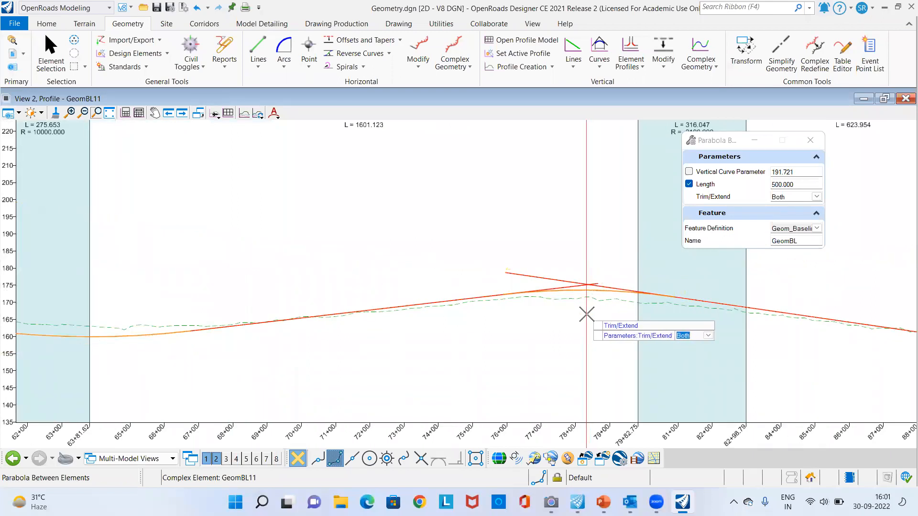
{"action": "left_click", "coordinate": [586, 314]}
Step: Set the length of the sag parabola around station 63+00 to 1000 ft
{"action": "scroll", "coordinate": [731, 315], "scroll_direction": "down", "scroll_amount": 2}
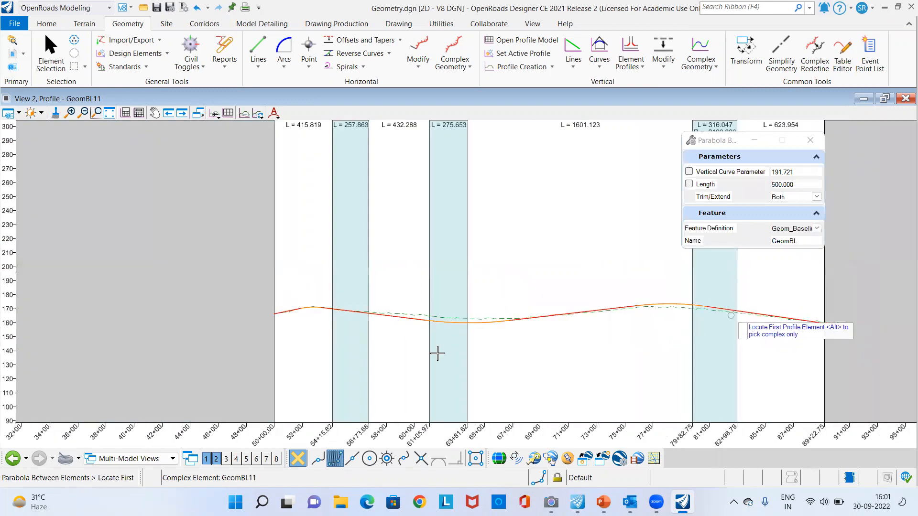
{"action": "scroll", "coordinate": [363, 344], "scroll_direction": "up", "scroll_amount": 2}
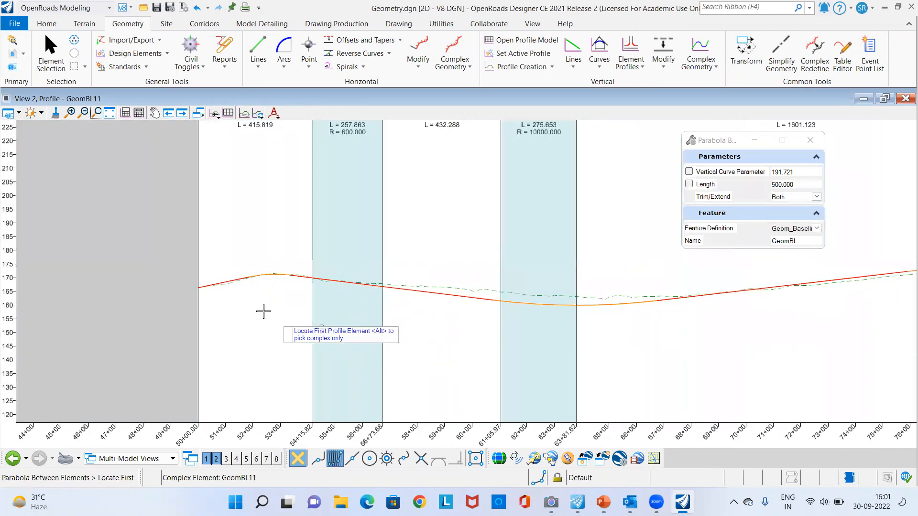
{"action": "scroll", "coordinate": [264, 311], "scroll_direction": "up", "scroll_amount": 2}
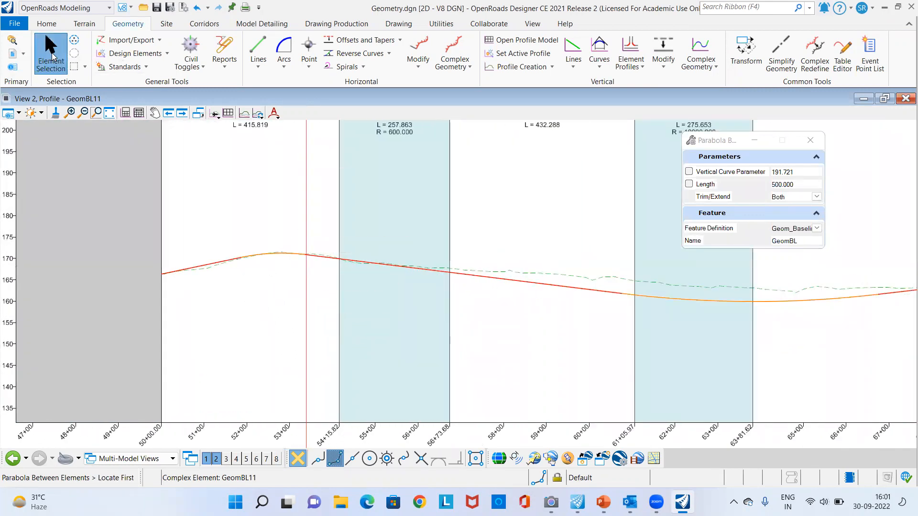
{"action": "left_click", "coordinate": [52, 56]}
{"action": "scroll", "coordinate": [338, 315], "scroll_direction": "down", "scroll_amount": 1}
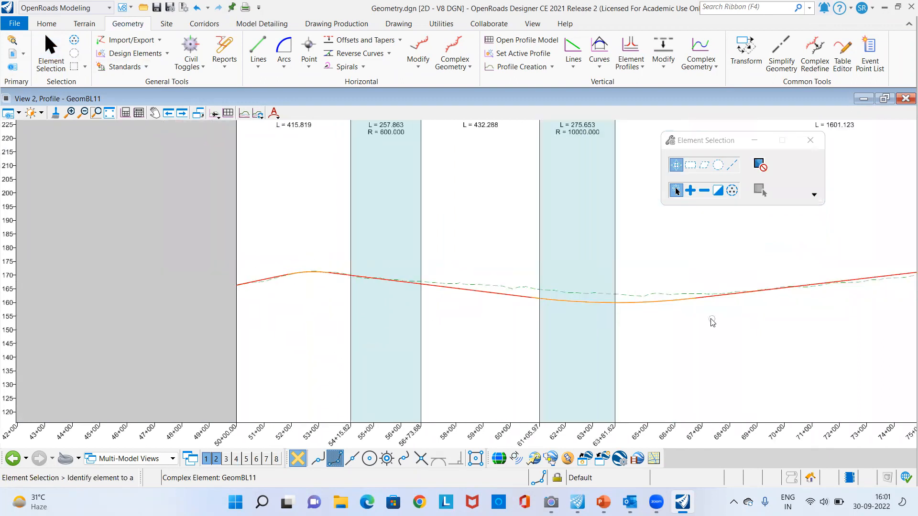
{"action": "middle_click_drag", "start_coordinate": [712, 322], "coordinate": [632, 317]}
{"action": "left_click", "coordinate": [534, 321]}
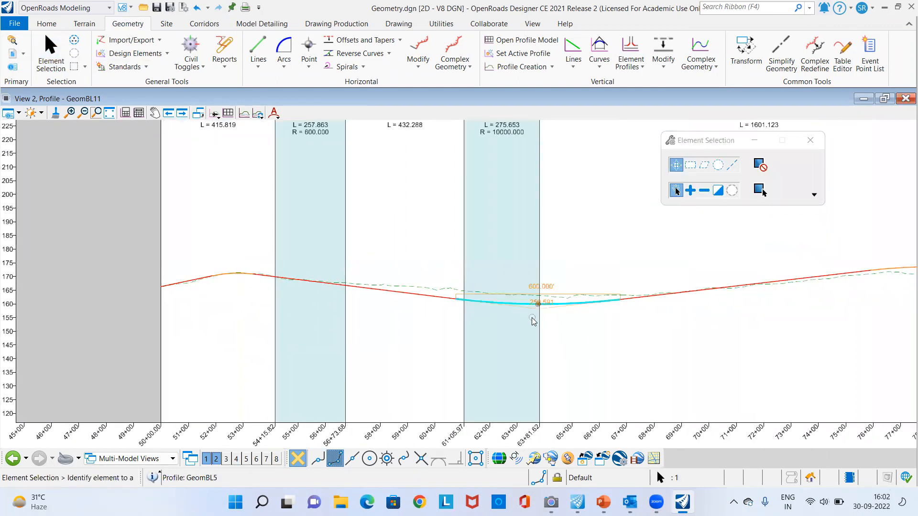
{"action": "left_click", "coordinate": [539, 287]}
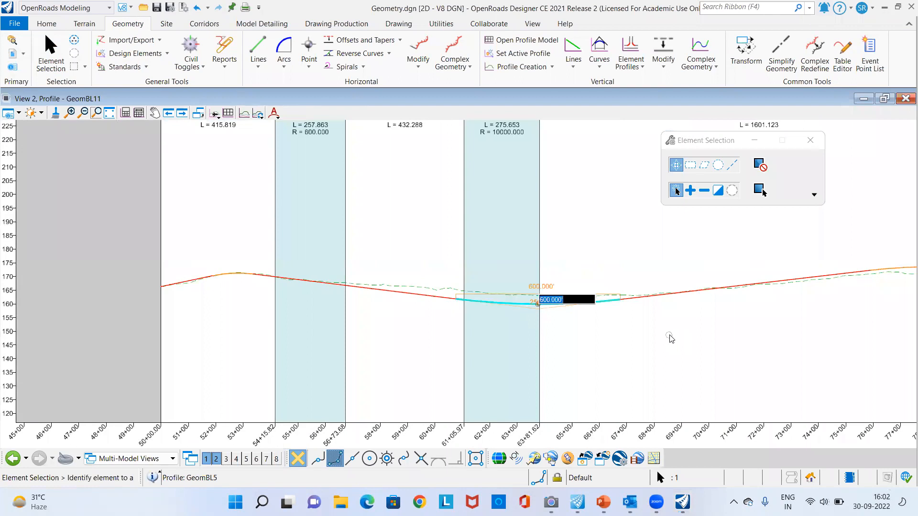
{"action": "type", "text": "1000"}
{"action": "key", "text": "Return"}
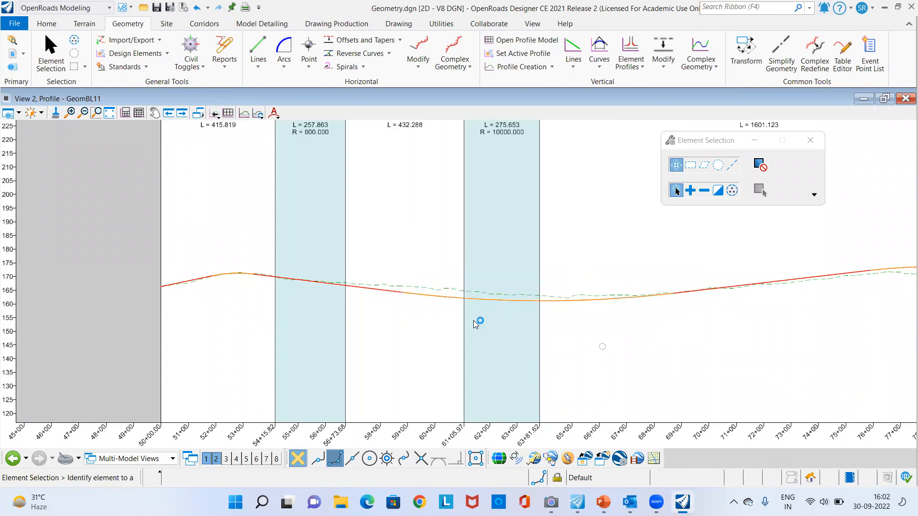
Step: Examine how the crest curve near station 53+00 and the rest of the joined profile follow the existing ground
{"action": "scroll", "coordinate": [473, 320], "scroll_direction": "down", "scroll_amount": 2}
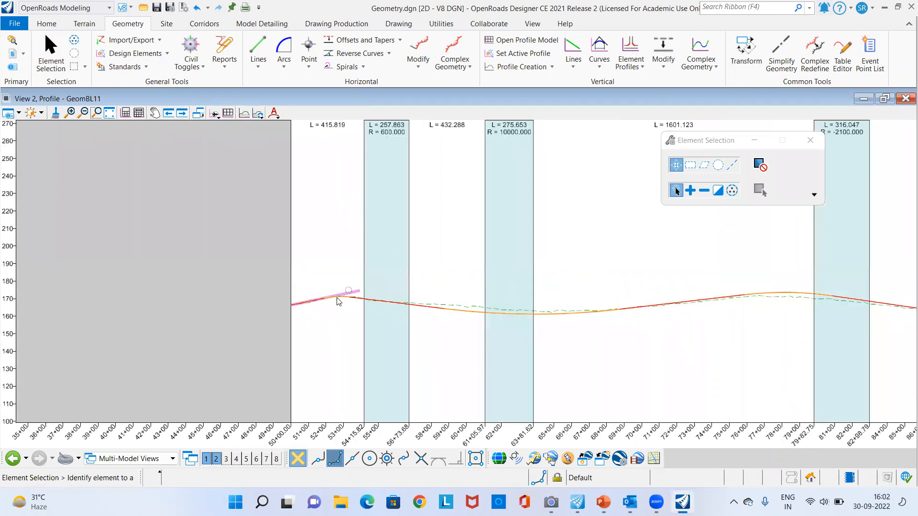
{"action": "scroll", "coordinate": [338, 299], "scroll_direction": "up", "scroll_amount": 2}
{"action": "scroll", "coordinate": [340, 313], "scroll_direction": "up", "scroll_amount": 2}
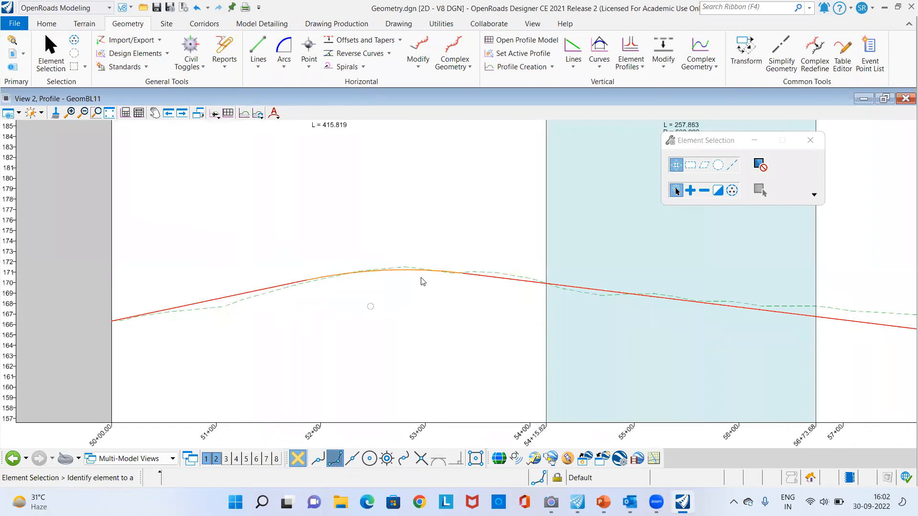
{"action": "scroll", "coordinate": [396, 287], "scroll_direction": "up", "scroll_amount": 2}
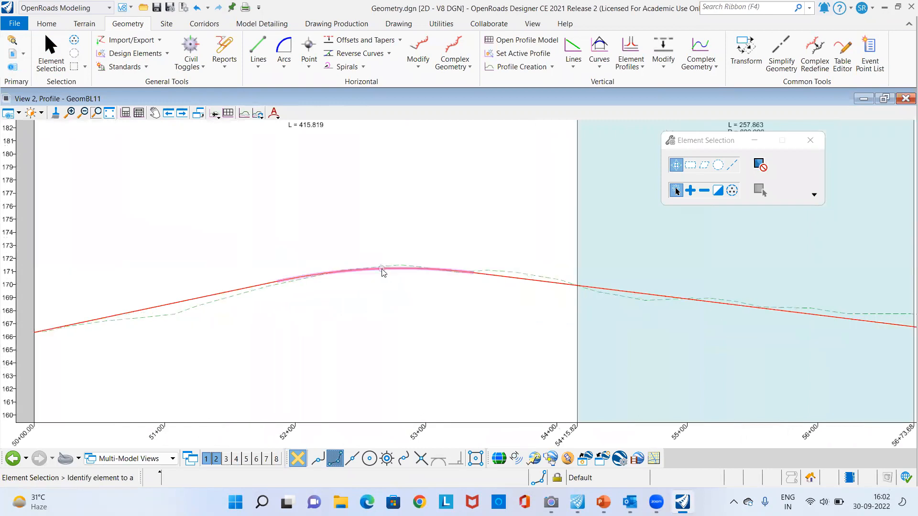
{"action": "left_click", "coordinate": [382, 270]}
{"action": "left_click", "coordinate": [363, 302]}
{"action": "scroll", "coordinate": [268, 269], "scroll_direction": "down", "scroll_amount": 2}
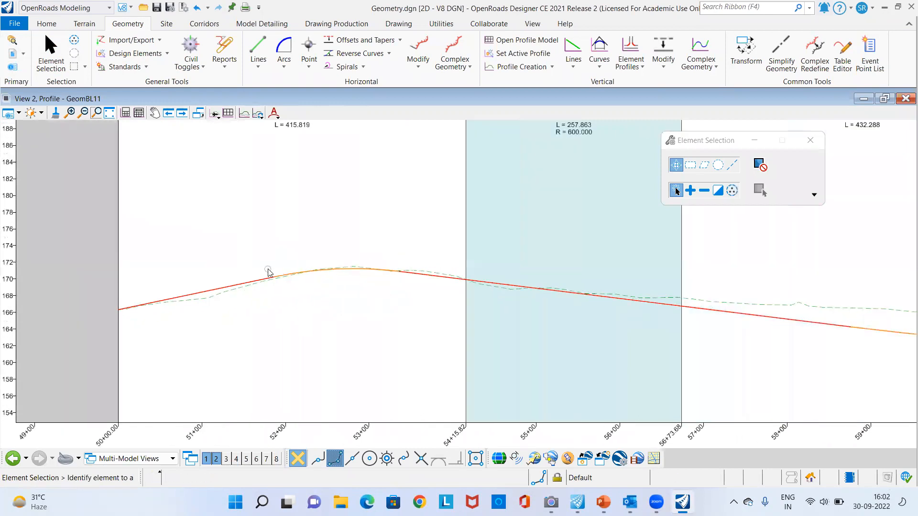
{"action": "scroll", "coordinate": [268, 269], "scroll_direction": "down", "scroll_amount": 5}
{"action": "scroll", "coordinate": [541, 335], "scroll_direction": "down", "scroll_amount": 2}
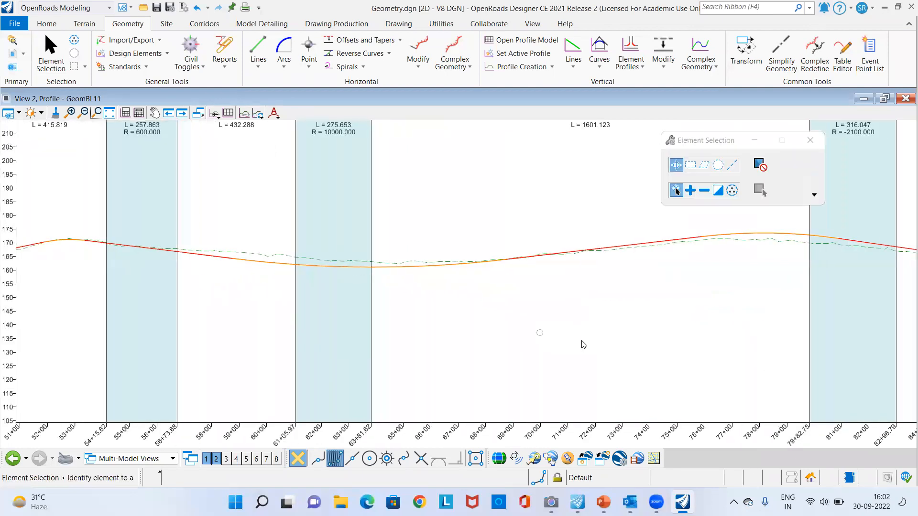
{"action": "scroll", "coordinate": [509, 346], "scroll_direction": "down", "scroll_amount": 1}
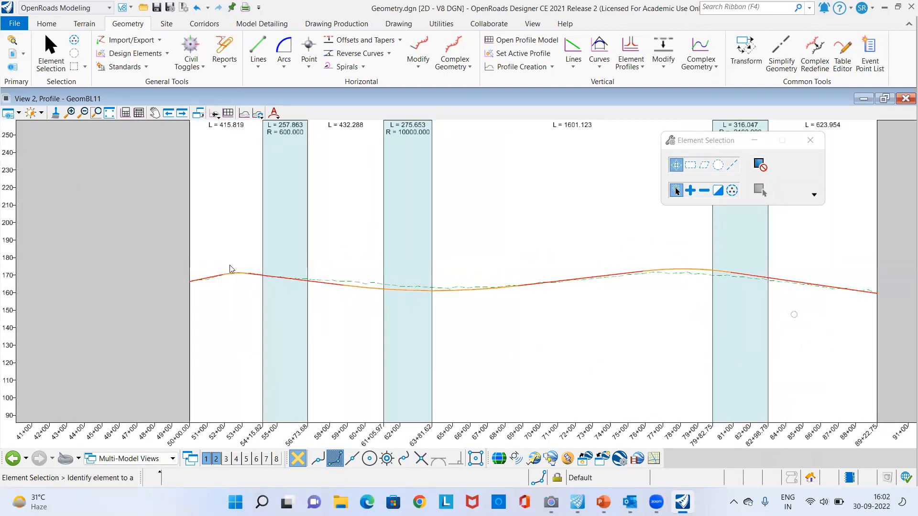
{"action": "middle_click_drag", "start_coordinate": [703, 313], "coordinate": [597, 307]}
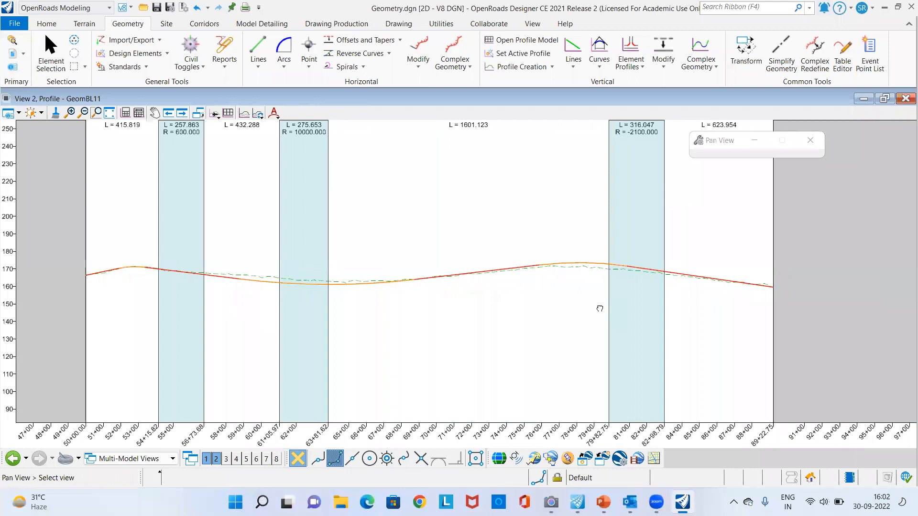
{"action": "middle_click_drag", "start_coordinate": [329, 303], "coordinate": [497, 333]}
{"action": "middle_click_drag", "start_coordinate": [632, 346], "coordinate": [469, 342]}
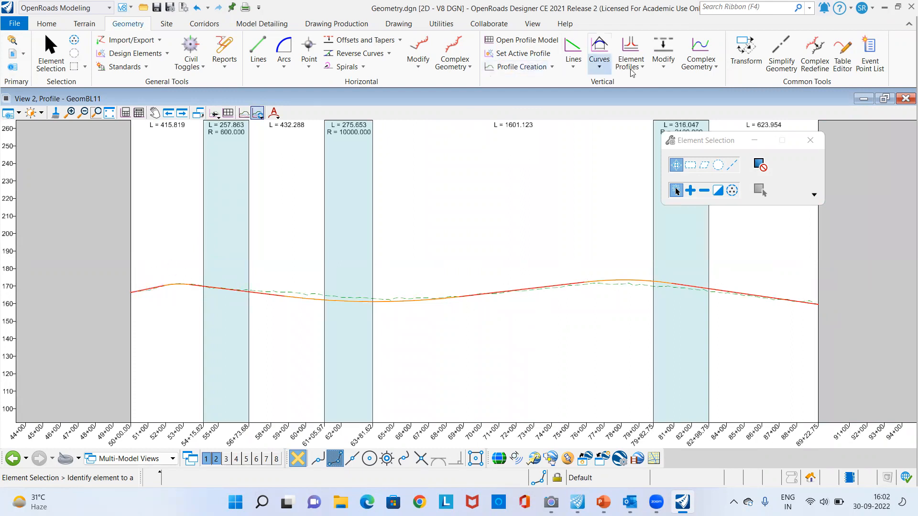
Step: Combine all profile lines and curves into one complex profile using the Automatic method, feature definition Geom_Baseline and name London Rd
{"action": "left_click", "coordinate": [698, 63]}
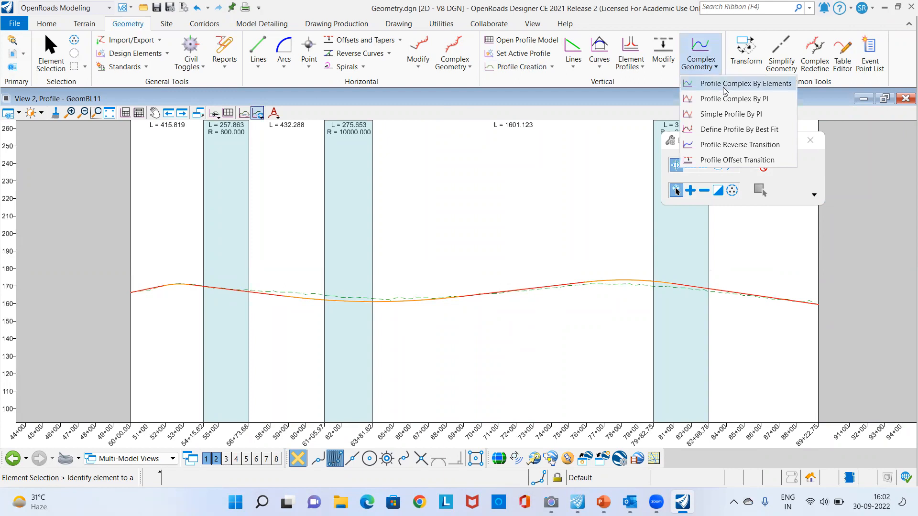
{"action": "left_click", "coordinate": [724, 84]}
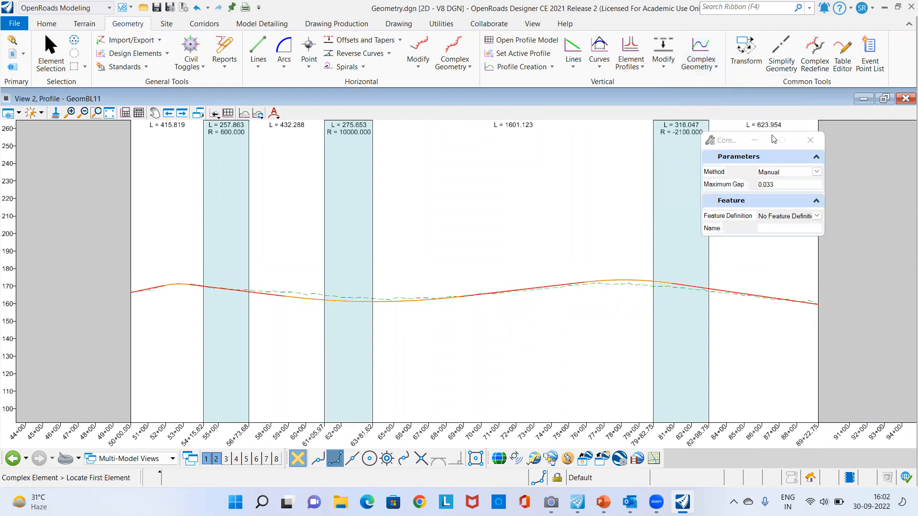
{"action": "left_click", "coordinate": [812, 171]}
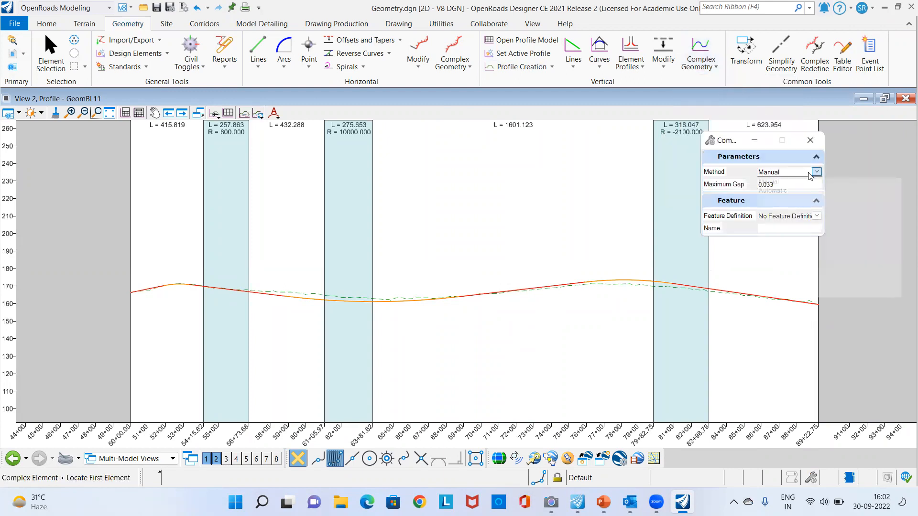
{"action": "left_click", "coordinate": [785, 191]}
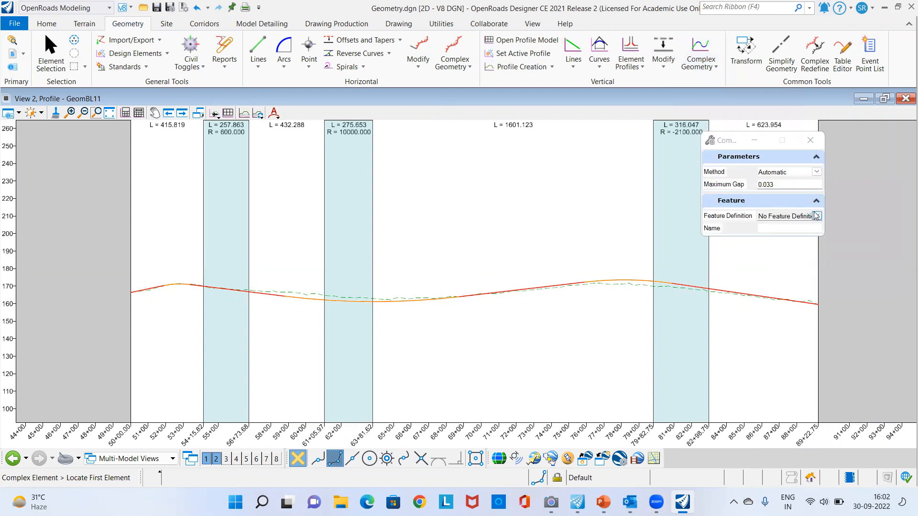
{"action": "left_click", "coordinate": [815, 216]}
{"action": "left_click", "coordinate": [763, 235]}
{"action": "left_click", "coordinate": [779, 270]}
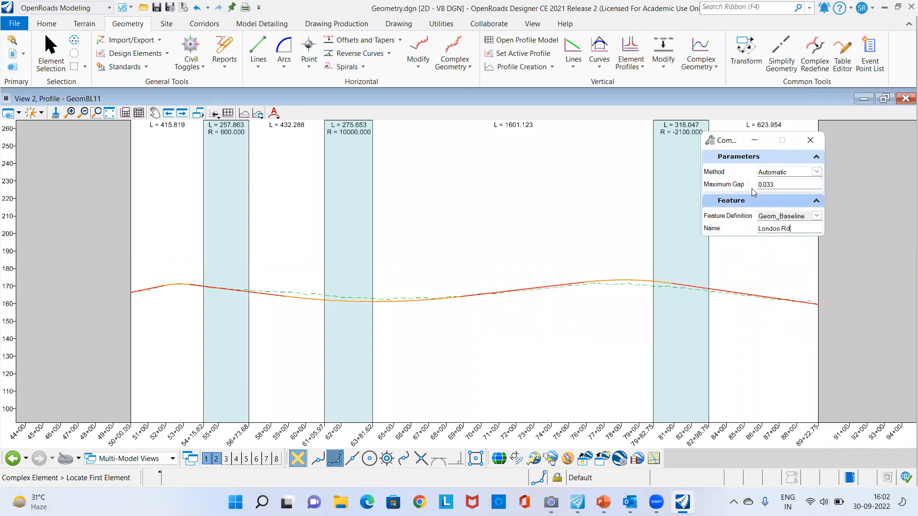
{"action": "left_click", "coordinate": [131, 294]}
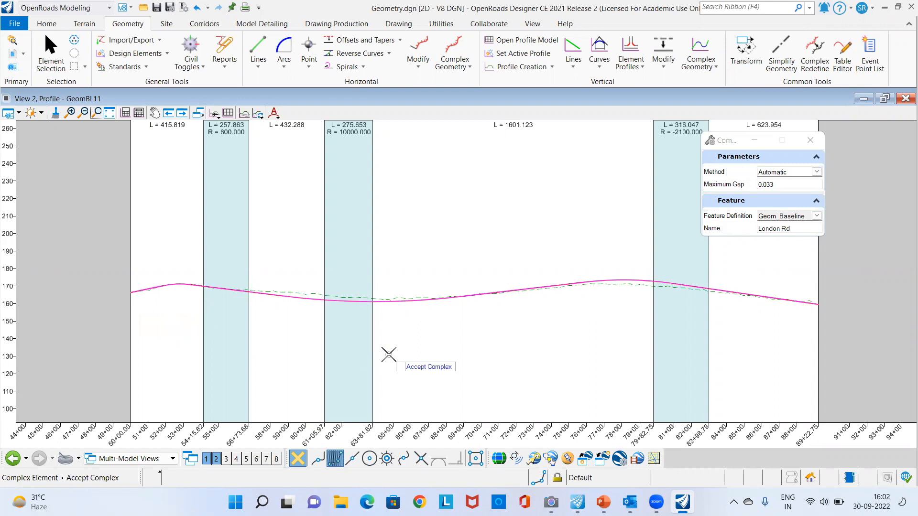
{"action": "left_click", "coordinate": [388, 354]}
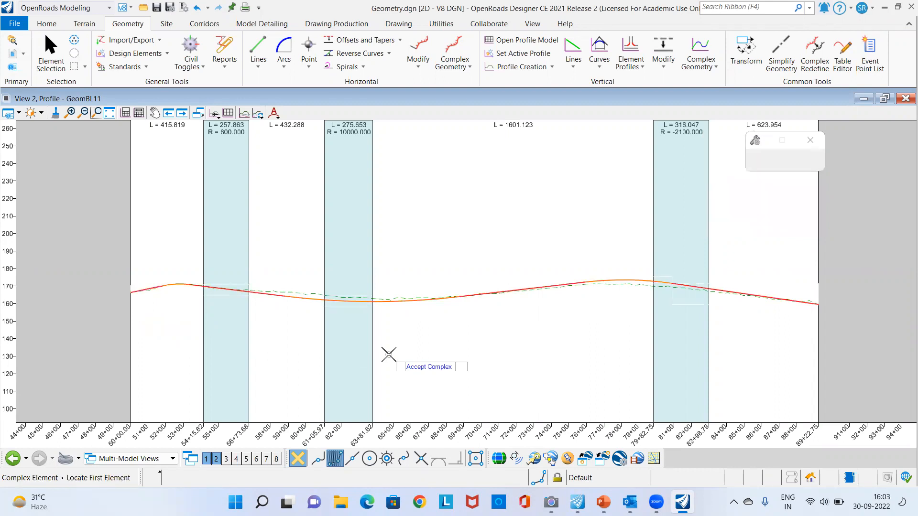
Step: Set the London Rd complex profile as the active profile of the alignment
{"action": "left_click", "coordinate": [66, 47]}
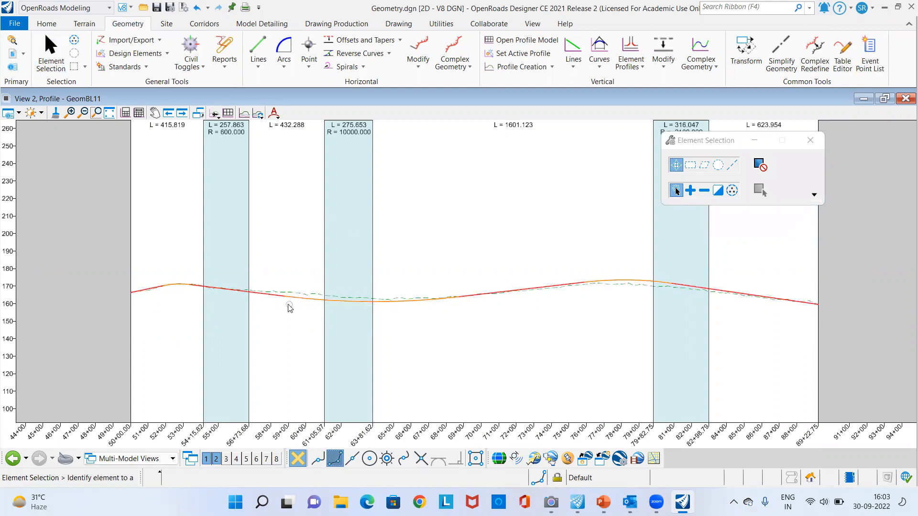
{"action": "scroll", "coordinate": [289, 307], "scroll_direction": "up", "scroll_amount": 1}
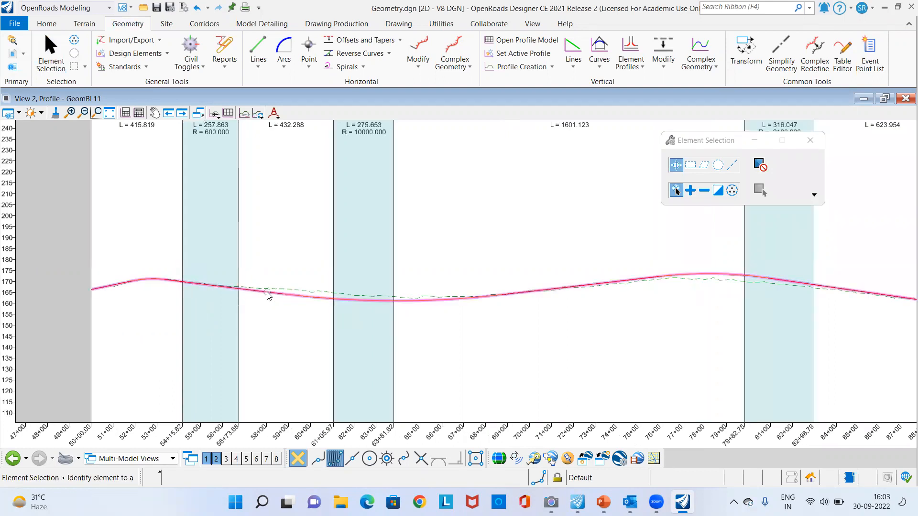
{"action": "left_click", "coordinate": [268, 295]}
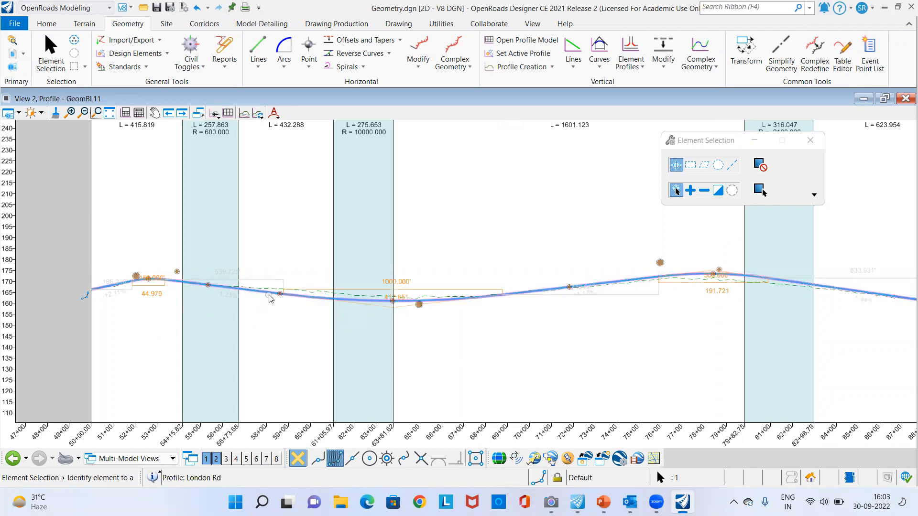
{"action": "mouse_move", "coordinate": [292, 292]}
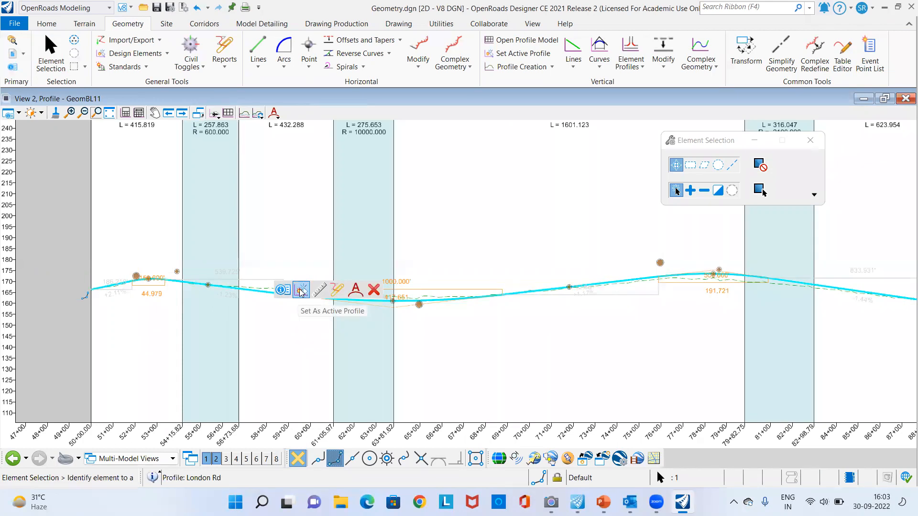
{"action": "left_click", "coordinate": [301, 291]}
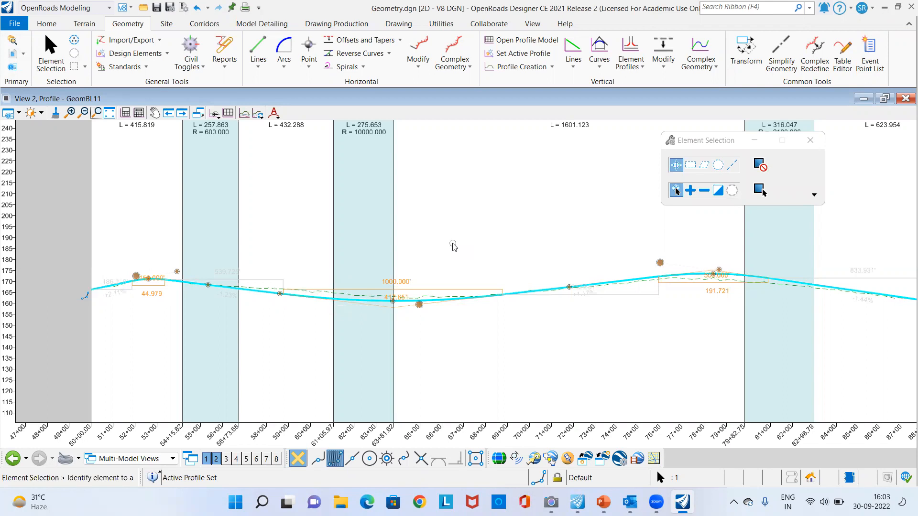
{"action": "left_click", "coordinate": [454, 247]}
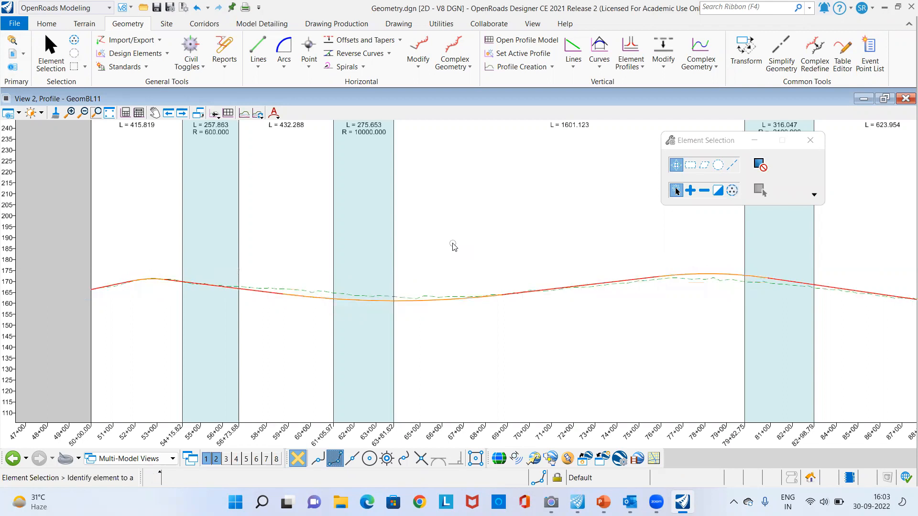
Step: Close the profile view and fit the whole alignment and terrain boundary in the plan view
{"action": "scroll", "coordinate": [454, 247], "scroll_direction": "down", "scroll_amount": 1}
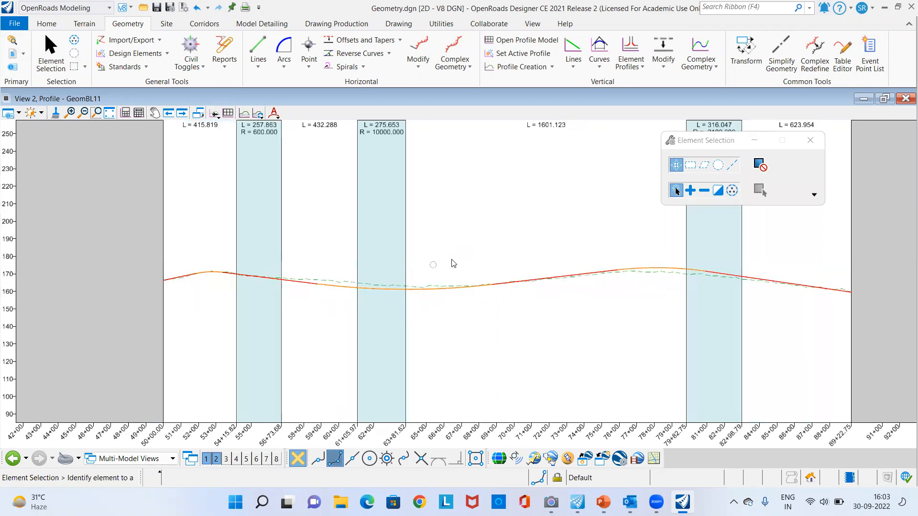
{"action": "scroll", "coordinate": [444, 264], "scroll_direction": "down", "scroll_amount": 1}
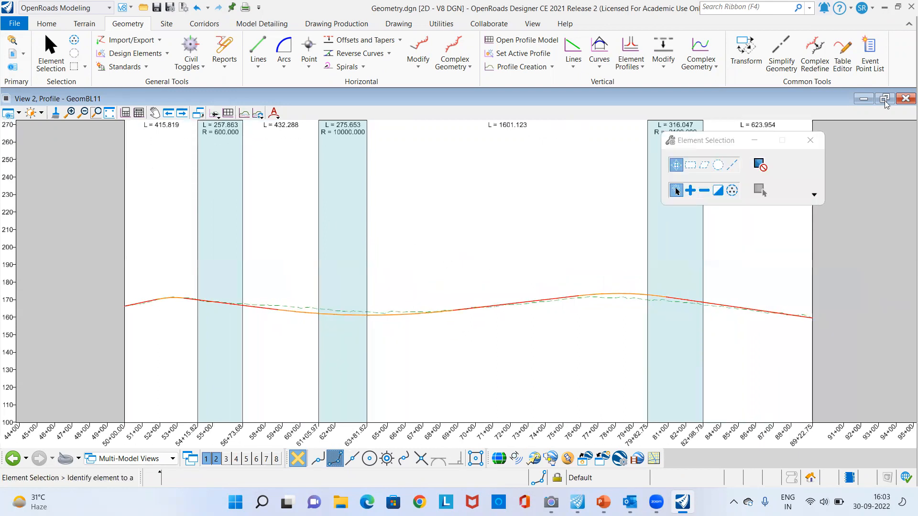
{"action": "left_click", "coordinate": [903, 101]}
{"action": "scroll", "coordinate": [368, 276], "scroll_direction": "down", "scroll_amount": 4}
{"action": "middle_click_drag", "start_coordinate": [394, 304], "coordinate": [394, 243]}
{"action": "scroll", "coordinate": [381, 324], "scroll_direction": "up", "scroll_amount": 3}
{"action": "middle_click_drag", "start_coordinate": [340, 350], "coordinate": [385, 341]}
{"action": "scroll", "coordinate": [390, 338], "scroll_direction": "up", "scroll_amount": 1}
{"action": "middle_click_drag", "start_coordinate": [421, 273], "coordinate": [382, 295]}
{"action": "left_click", "coordinate": [123, 114]}
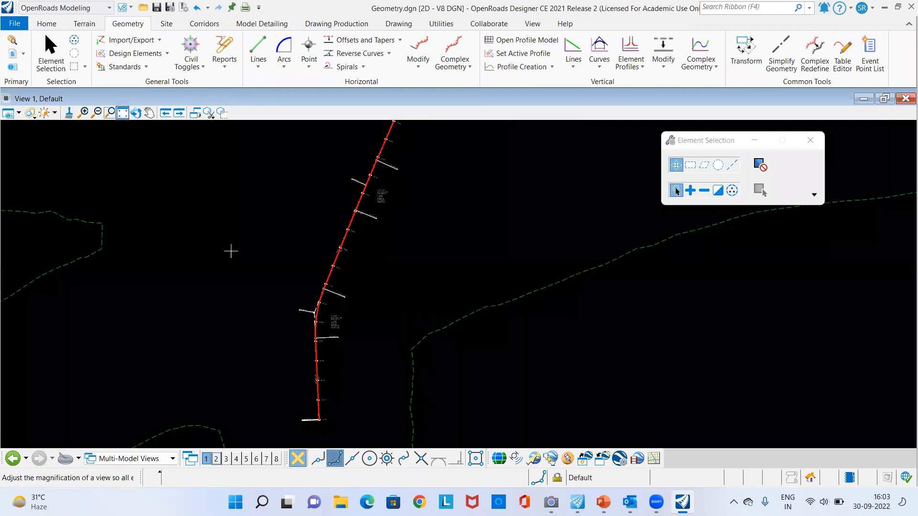
{"action": "left_click", "coordinate": [230, 251]}
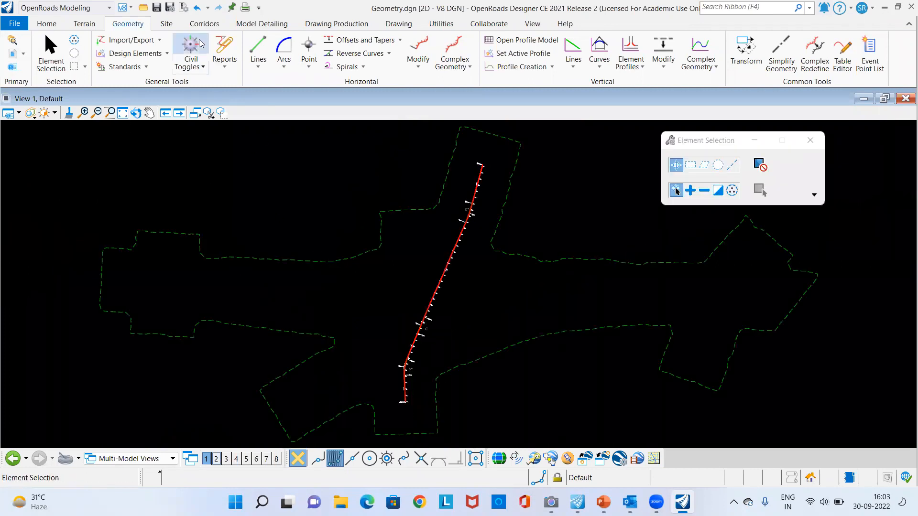
Step: Create a corridor named London rd along the alignment, using its active profile and the Design feature definition
{"action": "left_click", "coordinate": [205, 24]}
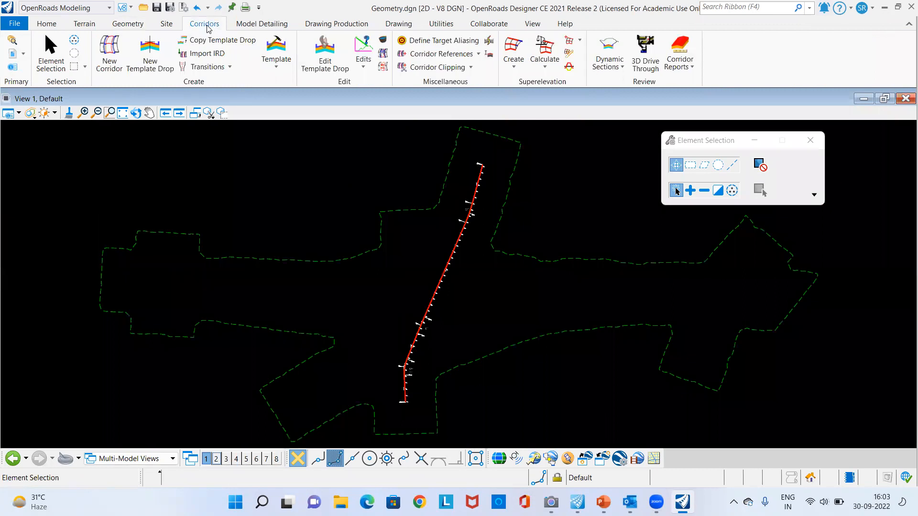
{"action": "left_click", "coordinate": [113, 70]}
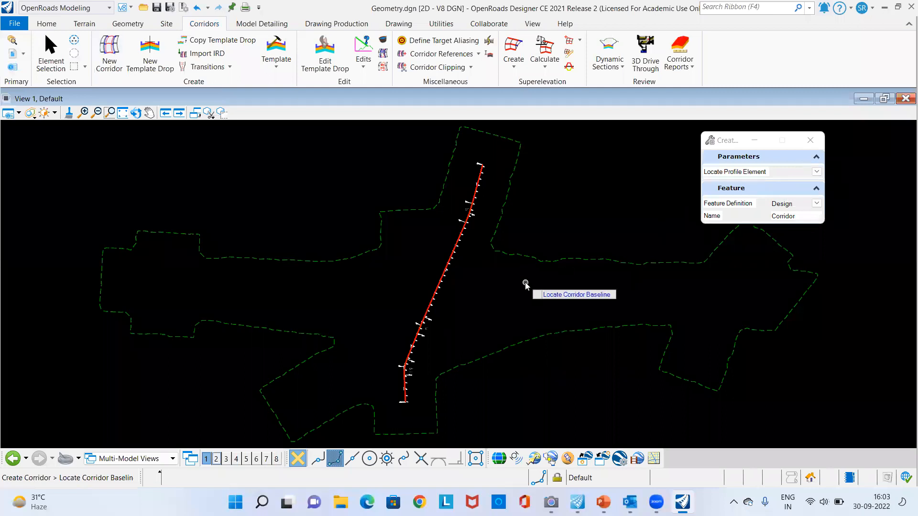
{"action": "scroll", "coordinate": [428, 307], "scroll_direction": "up", "scroll_amount": 2}
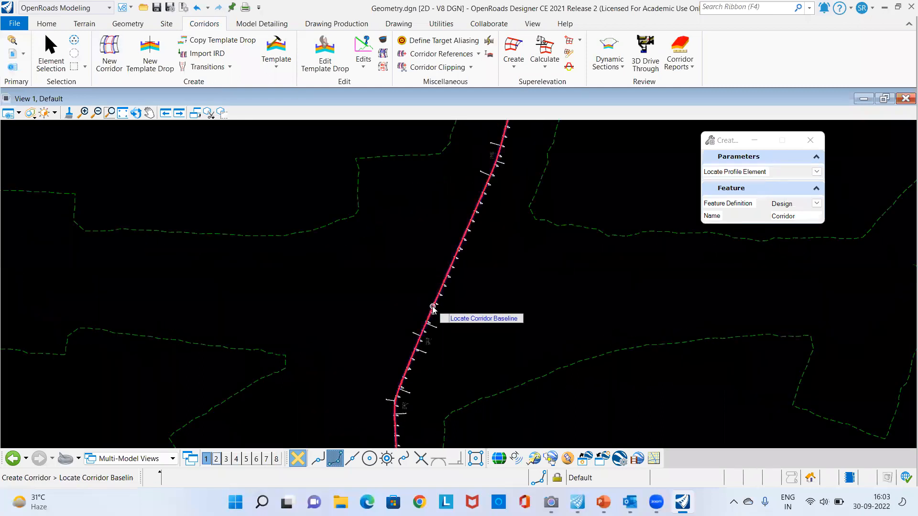
{"action": "left_click", "coordinate": [433, 308]}
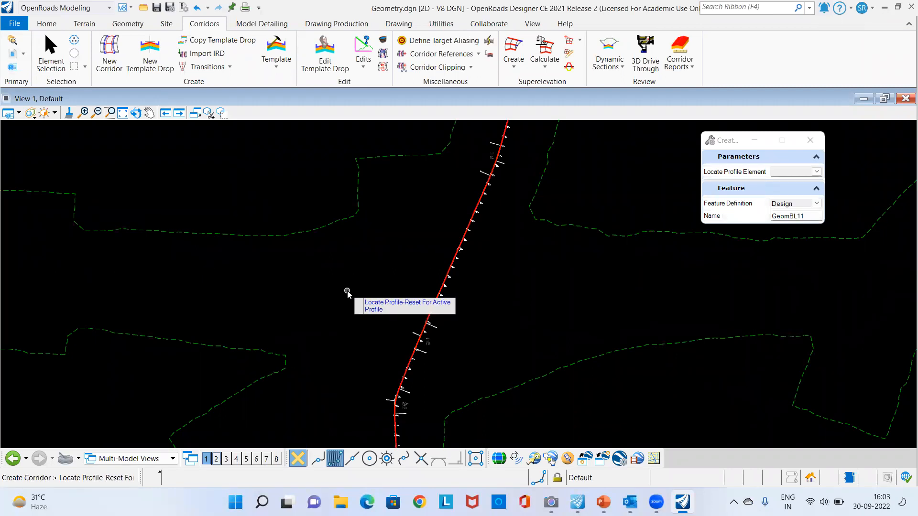
{"action": "scroll", "coordinate": [307, 239], "scroll_direction": "down", "scroll_amount": 1}
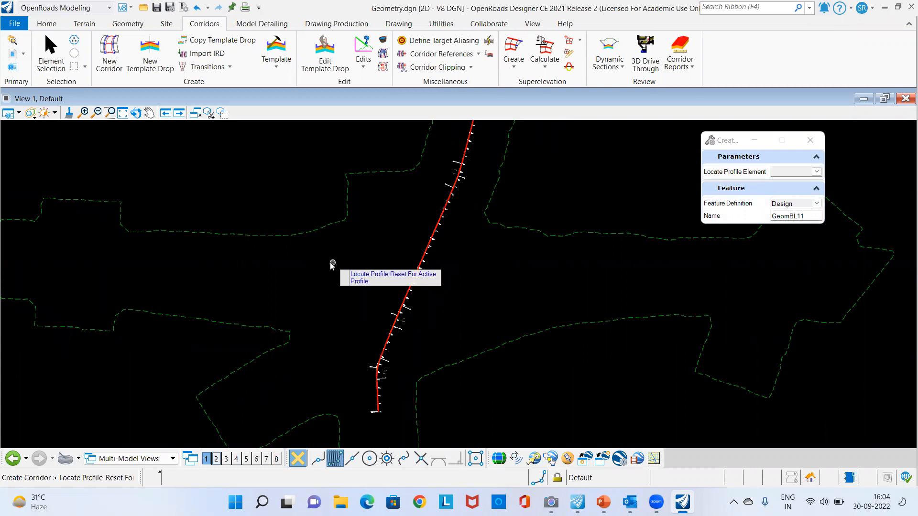
{"action": "right_click", "coordinate": [330, 263]}
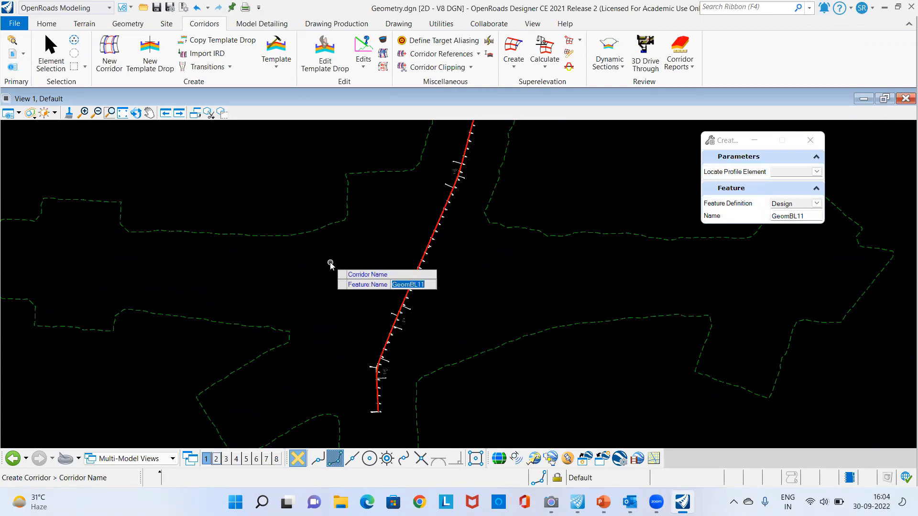
{"action": "type", "text": "London rd"}
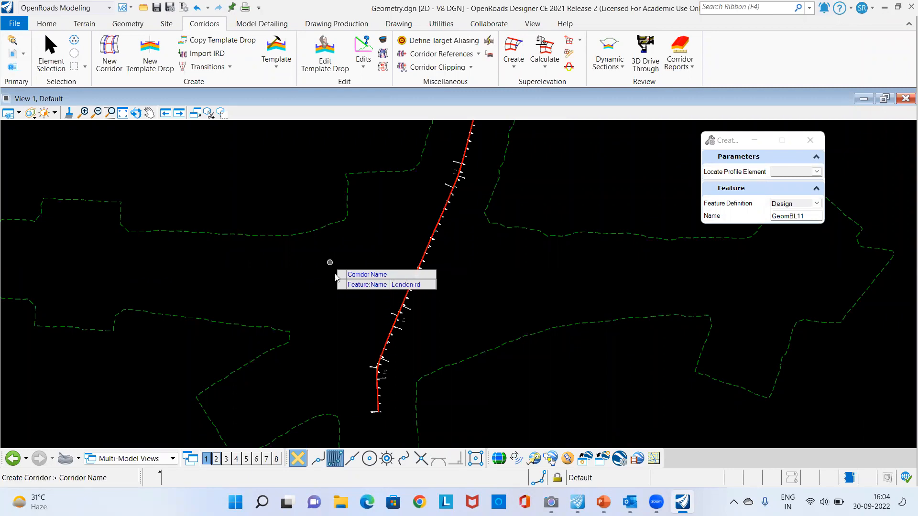
{"action": "key", "text": "Return"}
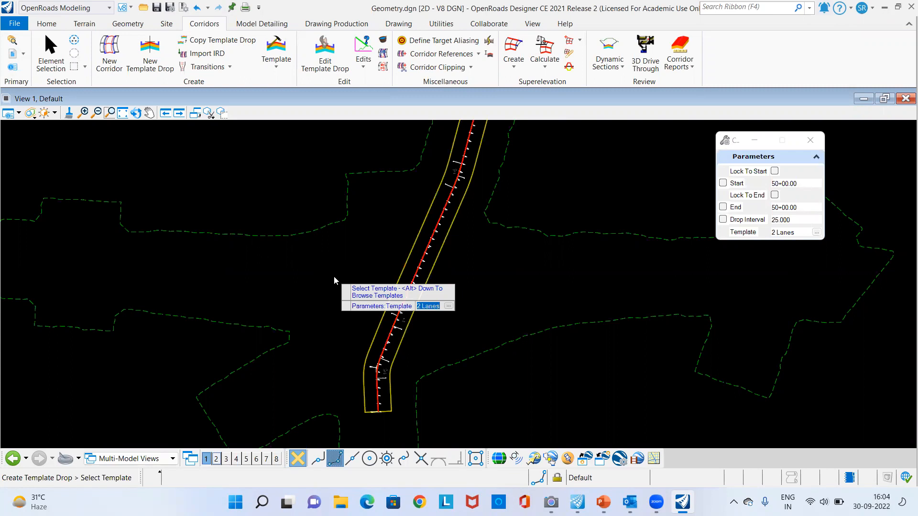
Step: Browse the template library's End Conditions, Linear Templates, Ramp and Rural asphalt pavement folders for a suitable roadway template
{"action": "key", "text": "alt+Down"}
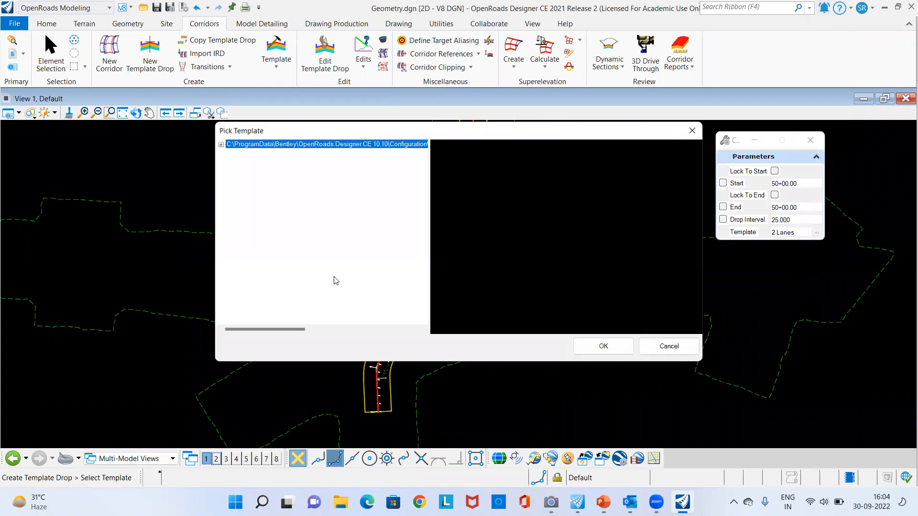
{"action": "left_click", "coordinate": [221, 144]}
{"action": "left_click_drag", "start_coordinate": [279, 133], "coordinate": [378, 137]}
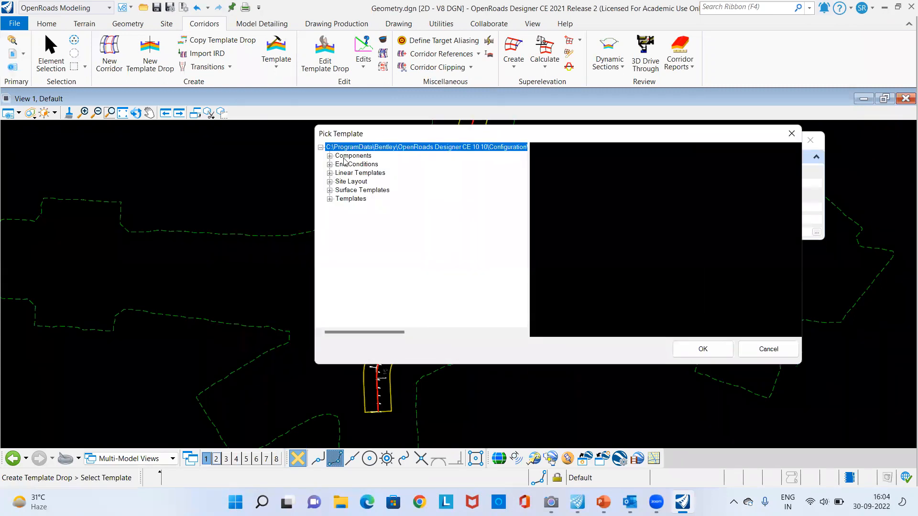
{"action": "left_click", "coordinate": [330, 200]}
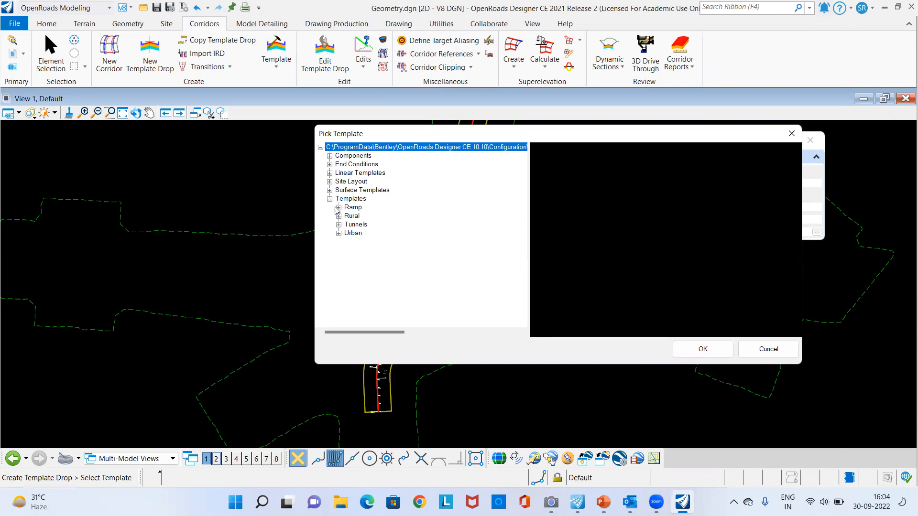
{"action": "left_click", "coordinate": [330, 174]}
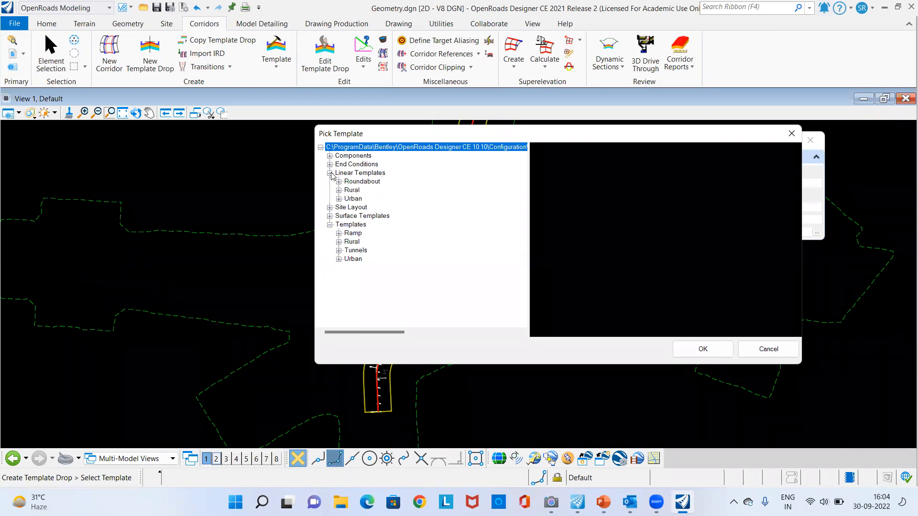
{"action": "left_click", "coordinate": [329, 165]}
{"action": "scroll", "coordinate": [341, 287], "scroll_direction": "down", "scroll_amount": 1}
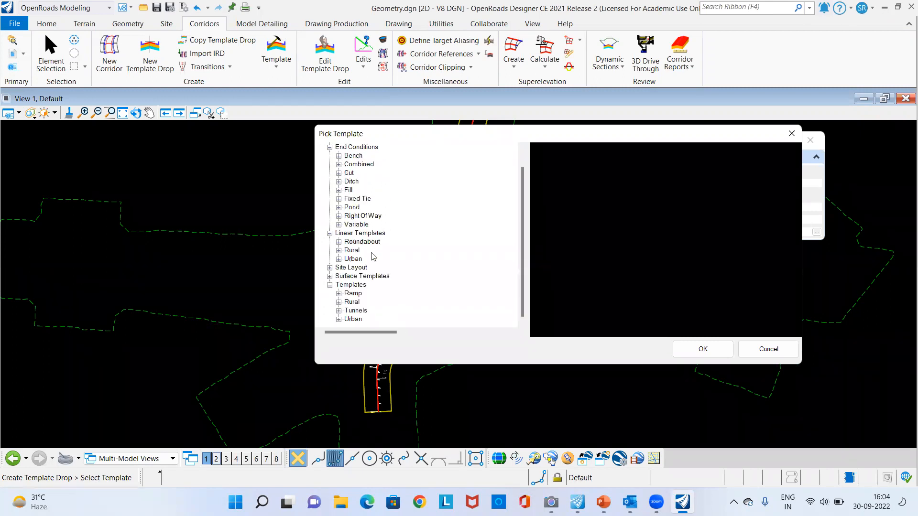
{"action": "left_click", "coordinate": [339, 293]}
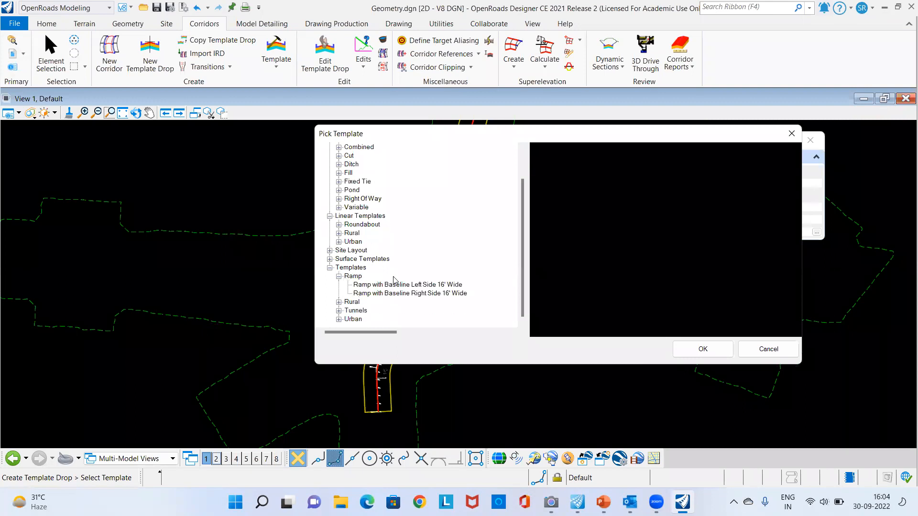
{"action": "left_click", "coordinate": [339, 302]}
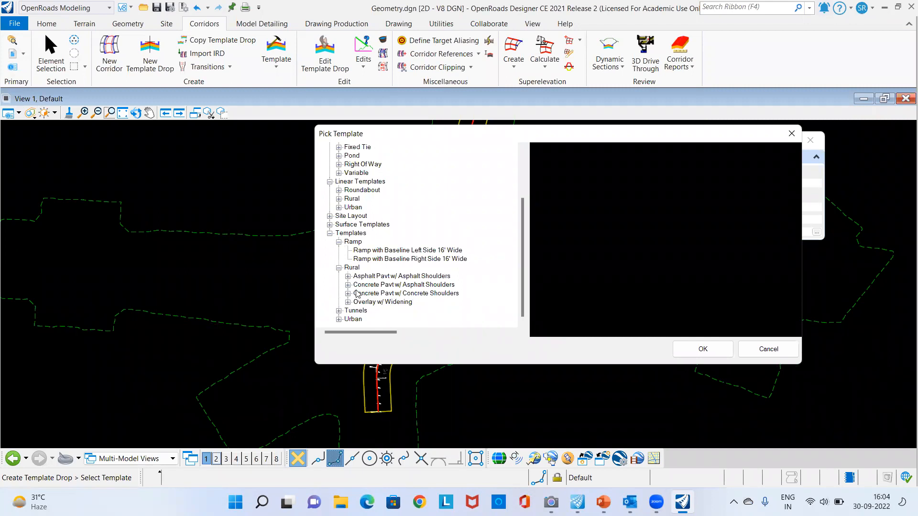
{"action": "left_click", "coordinate": [348, 277]}
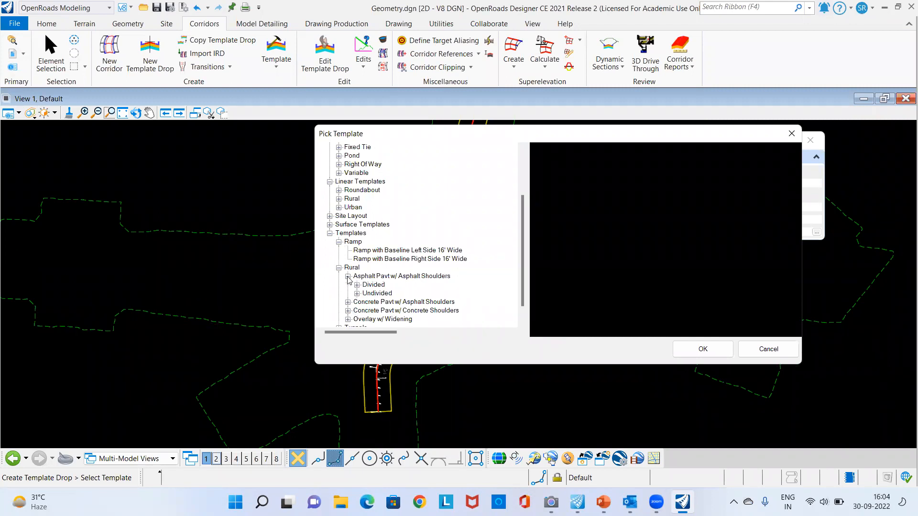
{"action": "left_click", "coordinate": [357, 285]}
{"action": "scroll", "coordinate": [374, 268], "scroll_direction": "down", "scroll_amount": 2}
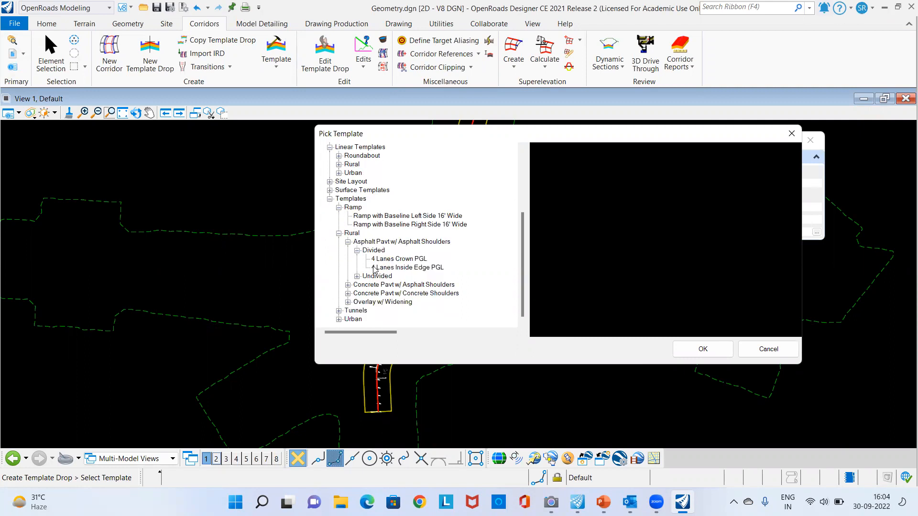
Step: Choose the 2 Lanes template from Rural, Concrete Pavt w/ Asphalt Shoulders, Undivided for the template drop
{"action": "left_click", "coordinate": [348, 286]}
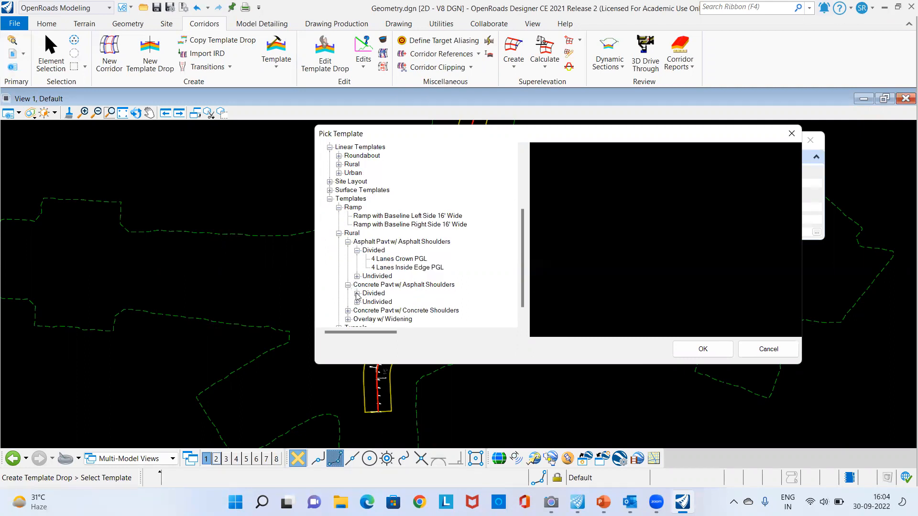
{"action": "left_click", "coordinate": [357, 302]}
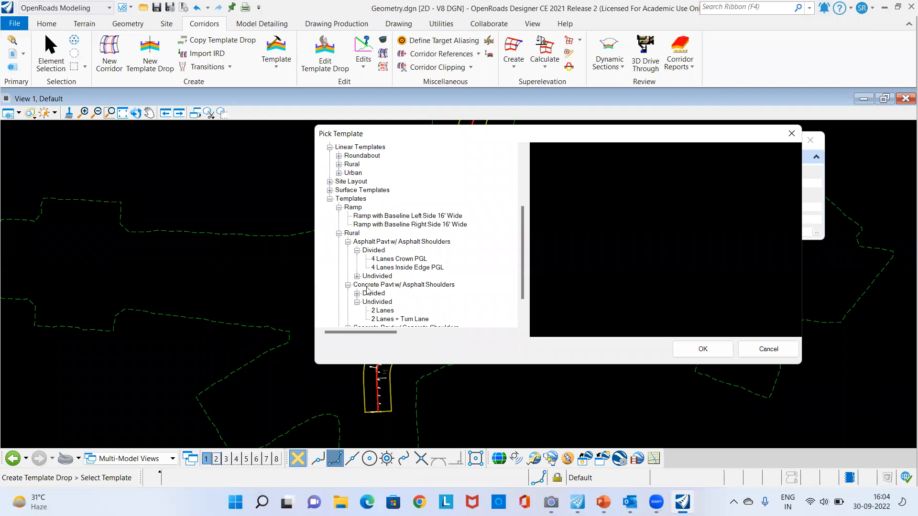
{"action": "scroll", "coordinate": [373, 291], "scroll_direction": "down", "scroll_amount": 1}
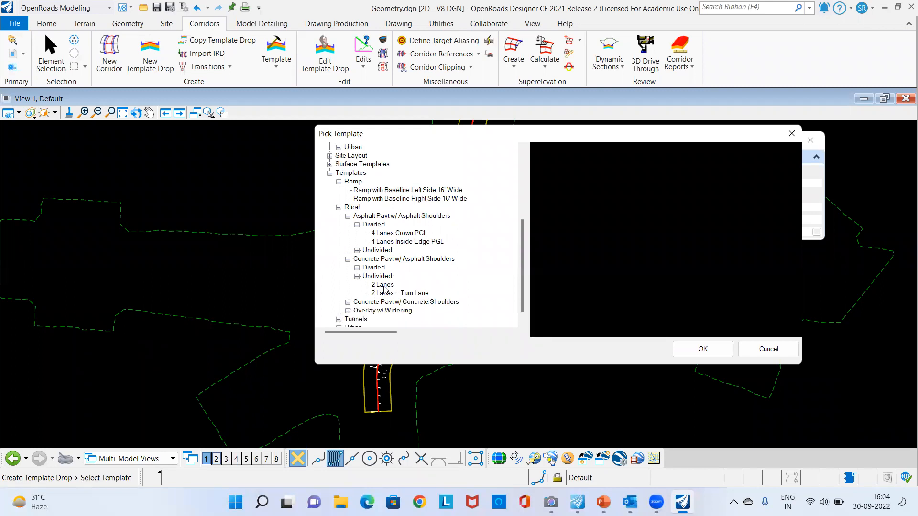
{"action": "left_click", "coordinate": [384, 285]}
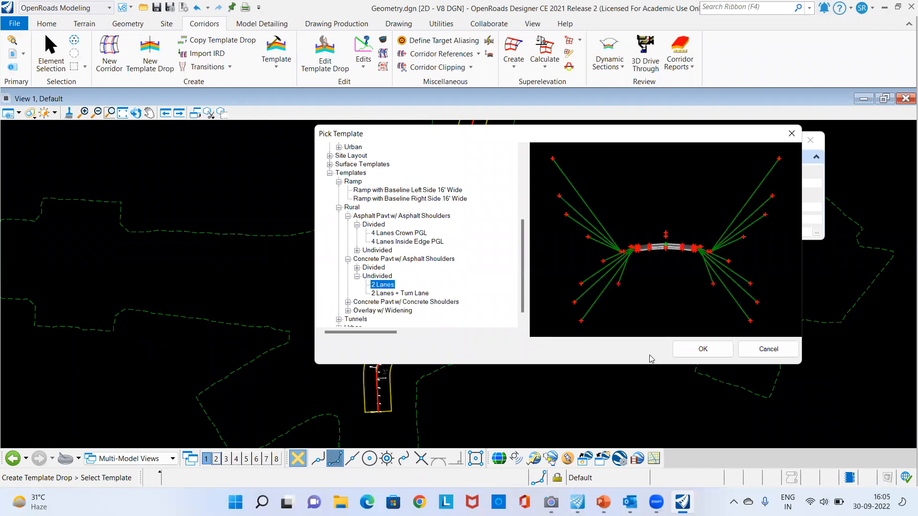
{"action": "left_click", "coordinate": [703, 348]}
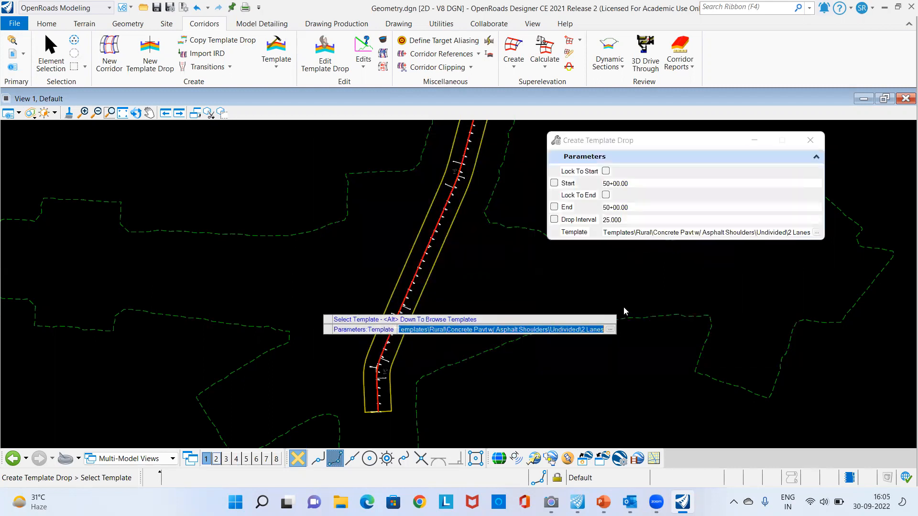
{"action": "left_click", "coordinate": [336, 256]}
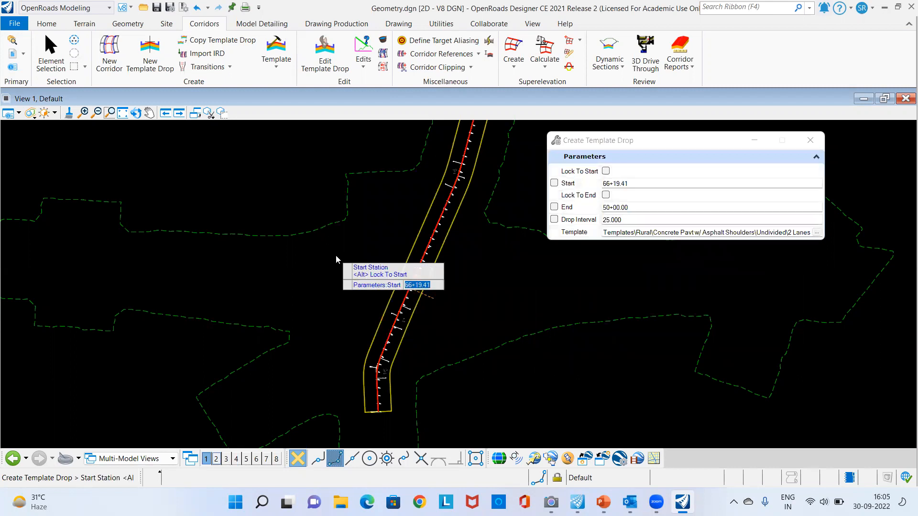
Step: Lock the template drop's start station to the corridor's beginning at 50+00.00
{"action": "scroll", "coordinate": [261, 165], "scroll_direction": "down", "scroll_amount": 2}
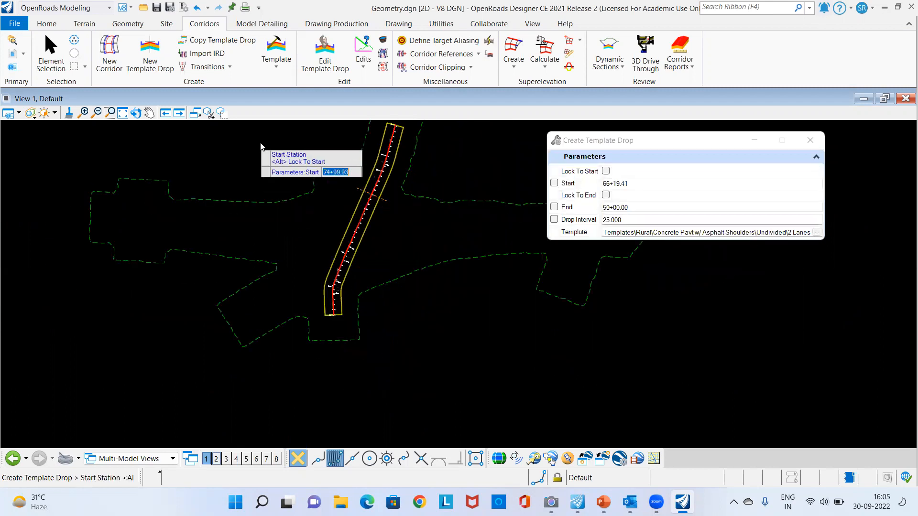
{"action": "scroll", "coordinate": [321, 325], "scroll_direction": "up", "scroll_amount": 5}
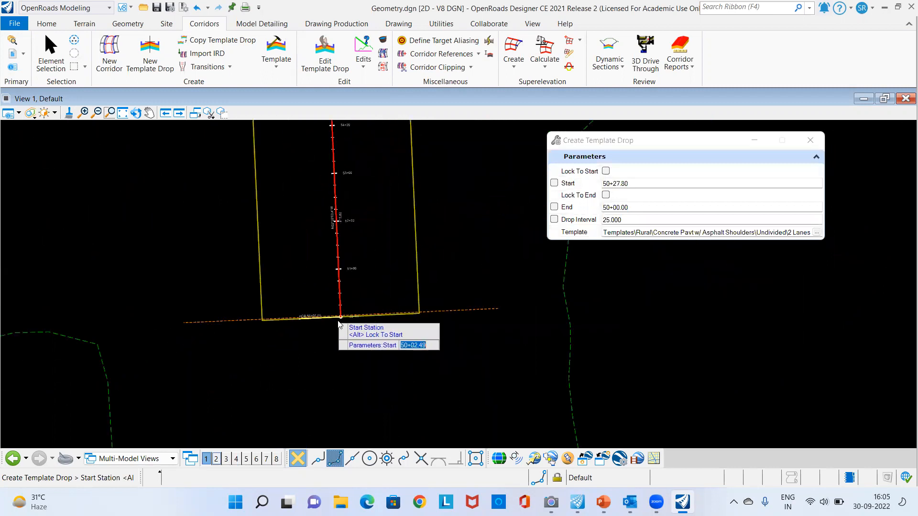
{"action": "scroll", "coordinate": [340, 320], "scroll_direction": "up", "scroll_amount": 3}
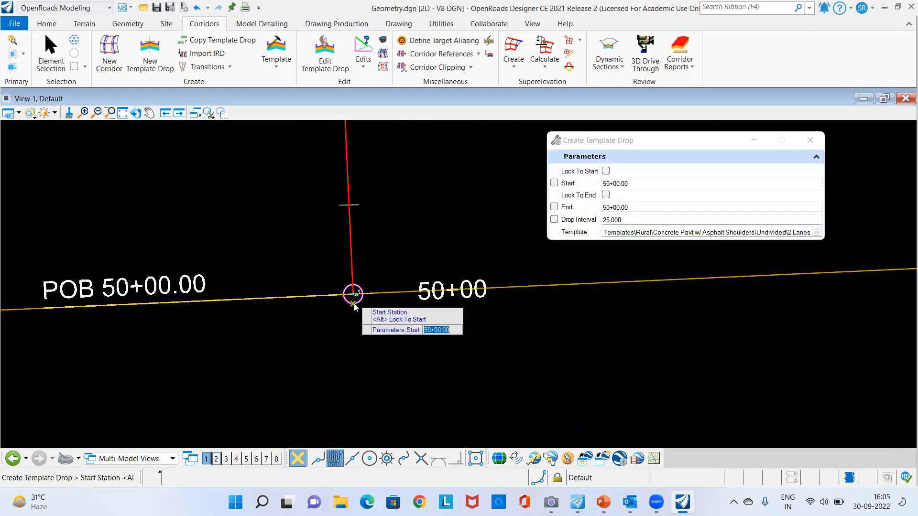
{"action": "scroll", "coordinate": [351, 303], "scroll_direction": "down", "scroll_amount": 1}
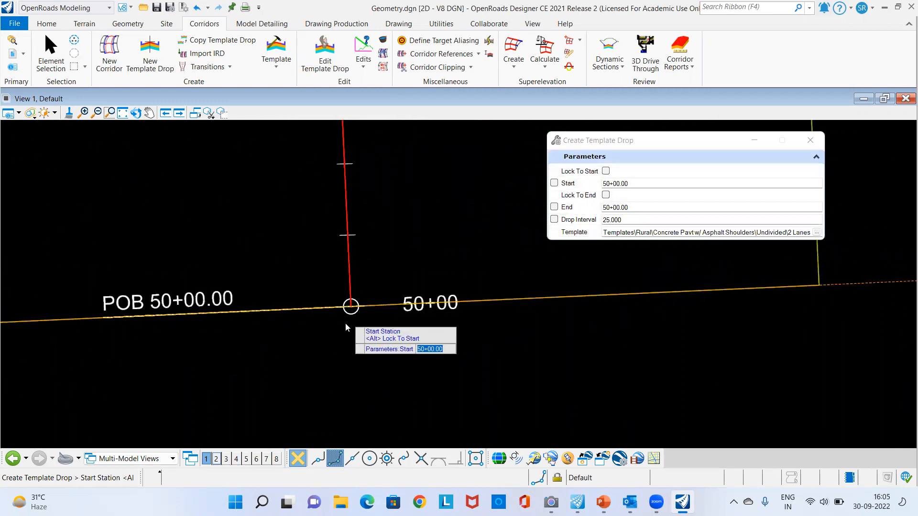
{"action": "scroll", "coordinate": [321, 340], "scroll_direction": "down", "scroll_amount": 2}
{"action": "key", "text": "alt"}
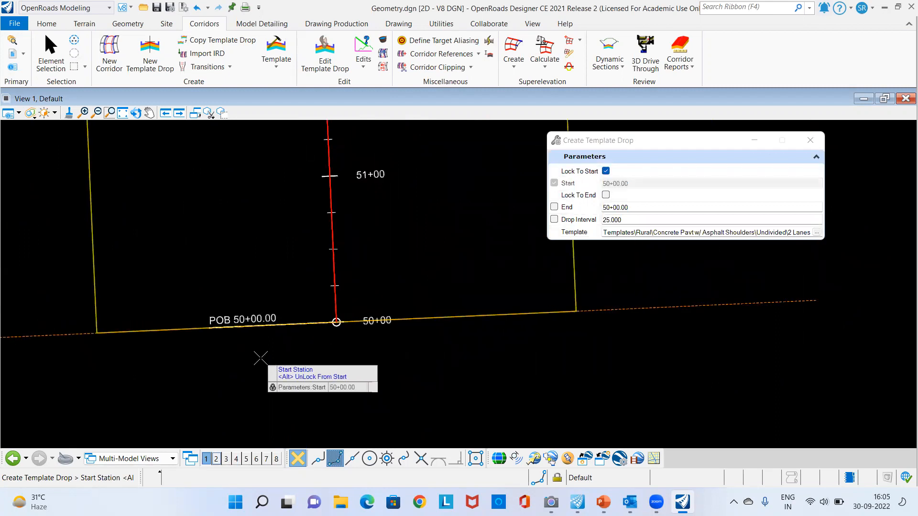
{"action": "scroll", "coordinate": [261, 356], "scroll_direction": "down", "scroll_amount": 4}
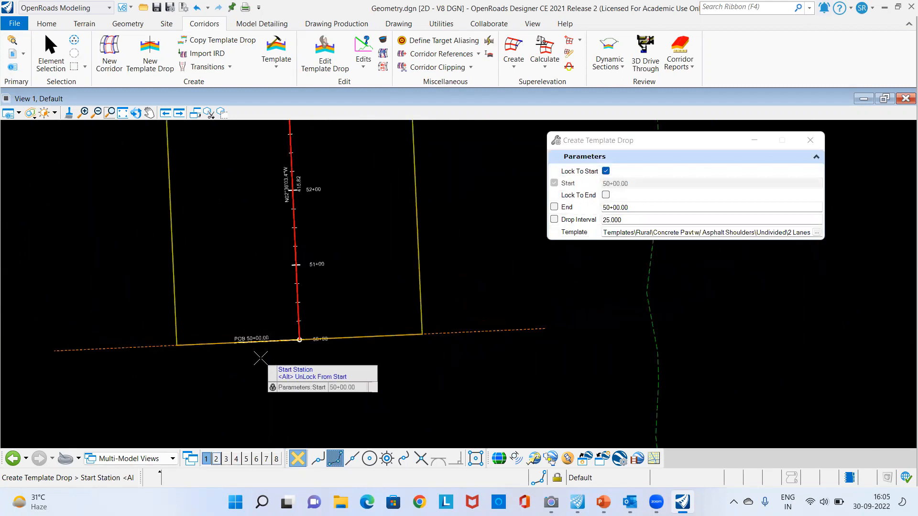
{"action": "left_click", "coordinate": [425, 254]}
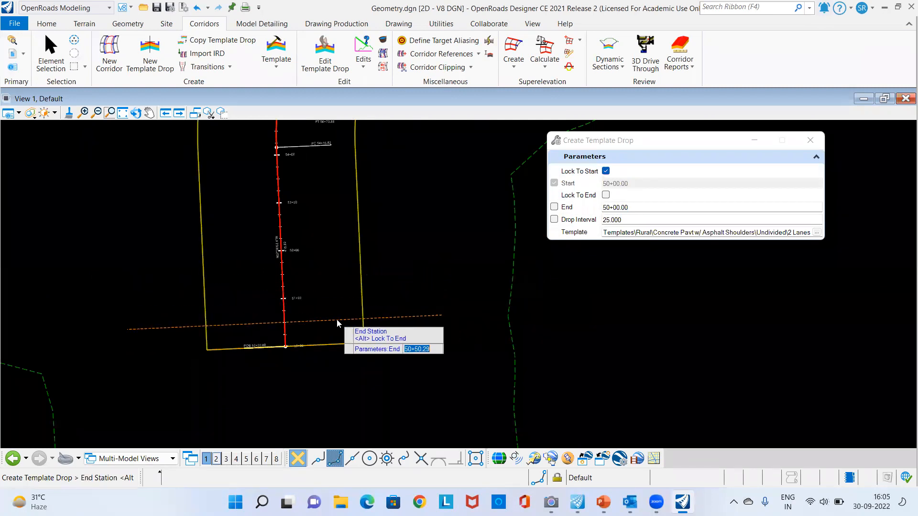
Step: Set the template drop's end station at the far end of the corridor
{"action": "scroll", "coordinate": [306, 339], "scroll_direction": "down", "scroll_amount": 7}
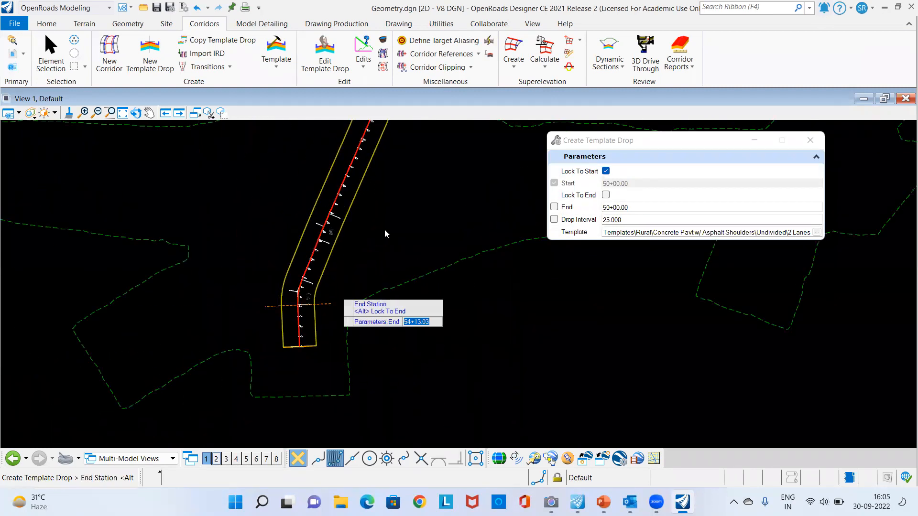
Step: Create the template drop with its end locked to the corridor's end, station 89+22.75, and a drop interval of 25.000
{"action": "key", "text": "alt"}
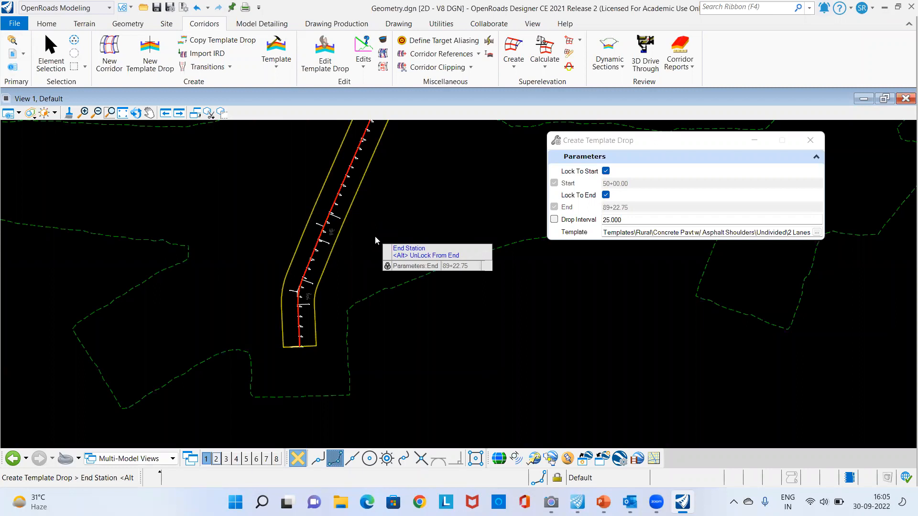
{"action": "left_click", "coordinate": [375, 237]}
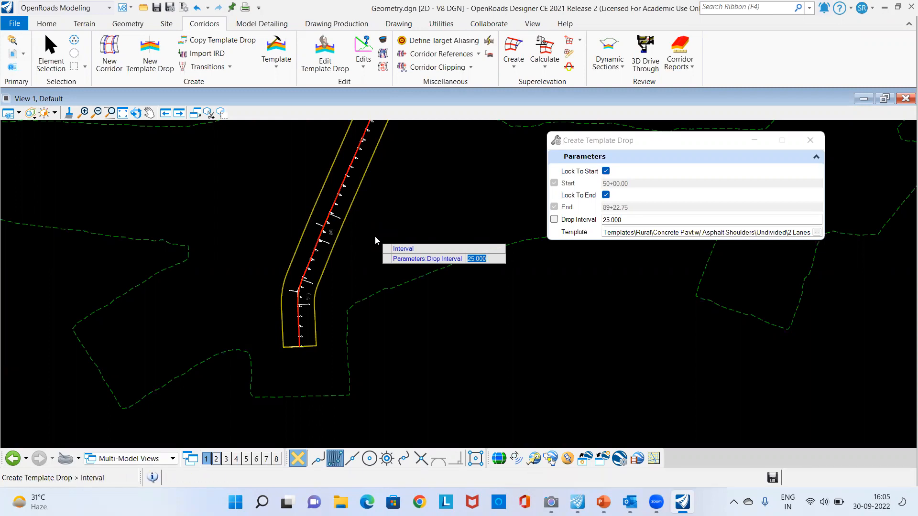
{"action": "left_click", "coordinate": [375, 236]}
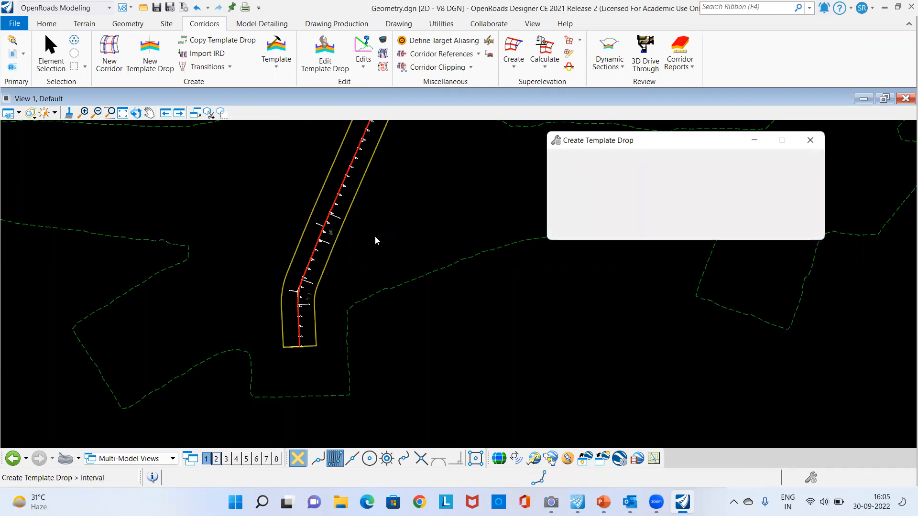
Step: Switch the display to the 2 Views Plan/3D layout
{"action": "scroll", "coordinate": [318, 270], "scroll_direction": "up", "scroll_amount": 3}
{"action": "scroll", "coordinate": [308, 271], "scroll_direction": "up", "scroll_amount": 6}
{"action": "scroll", "coordinate": [353, 272], "scroll_direction": "down", "scroll_amount": 4}
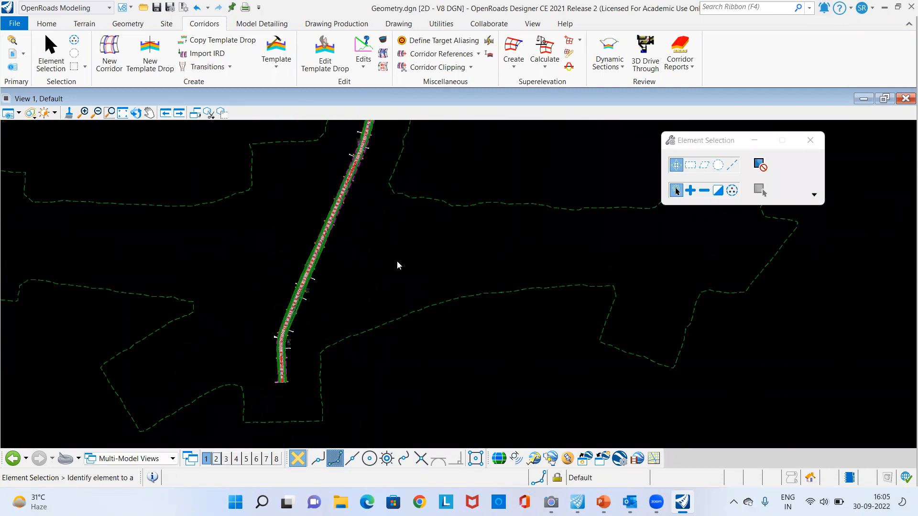
{"action": "middle_click_drag", "start_coordinate": [359, 157], "coordinate": [299, 218]}
{"action": "scroll", "coordinate": [344, 183], "scroll_direction": "up", "scroll_amount": 5}
{"action": "right_click", "coordinate": [371, 194]}
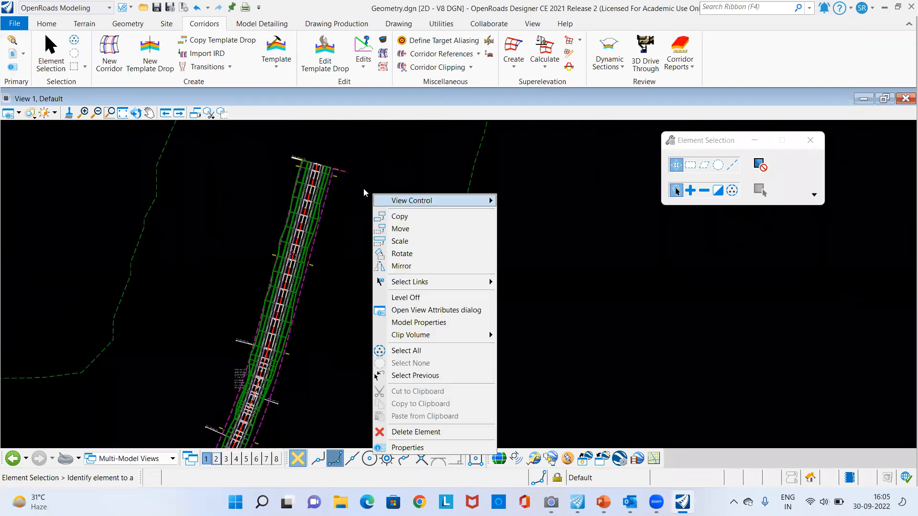
{"action": "mouse_move", "coordinate": [417, 200]}
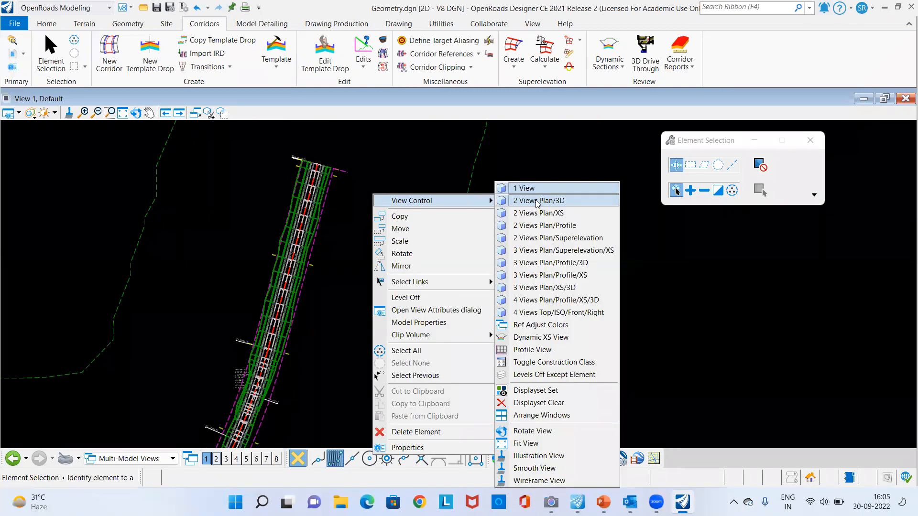
{"action": "left_click", "coordinate": [538, 202]}
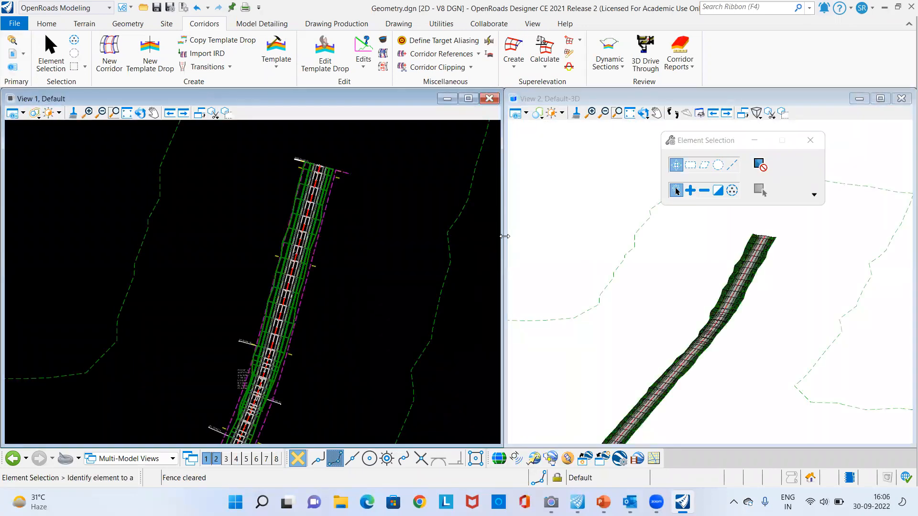
Step: Rotate the 3D view and examine the corridor's pavement, shoulders, side slopes and end section
{"action": "scroll", "coordinate": [645, 230], "scroll_direction": "down", "scroll_amount": 4}
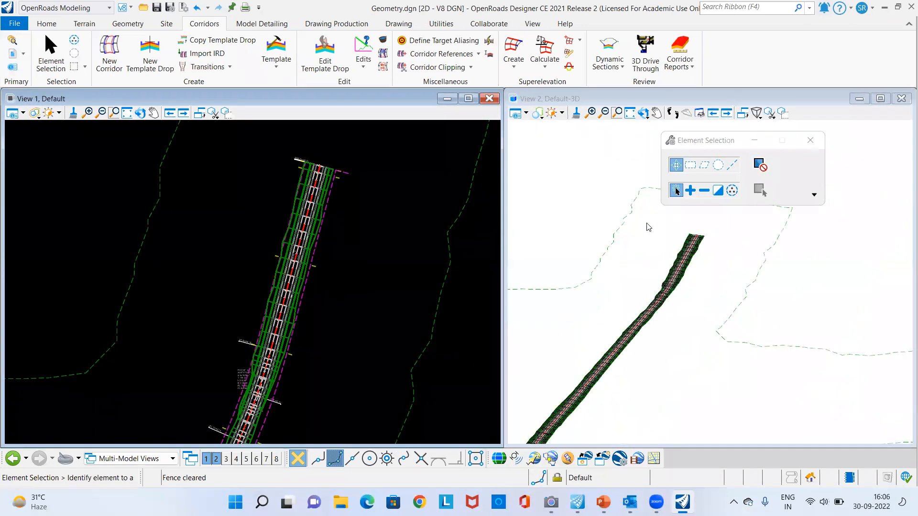
{"action": "scroll", "coordinate": [593, 351], "scroll_direction": "up", "scroll_amount": 2}
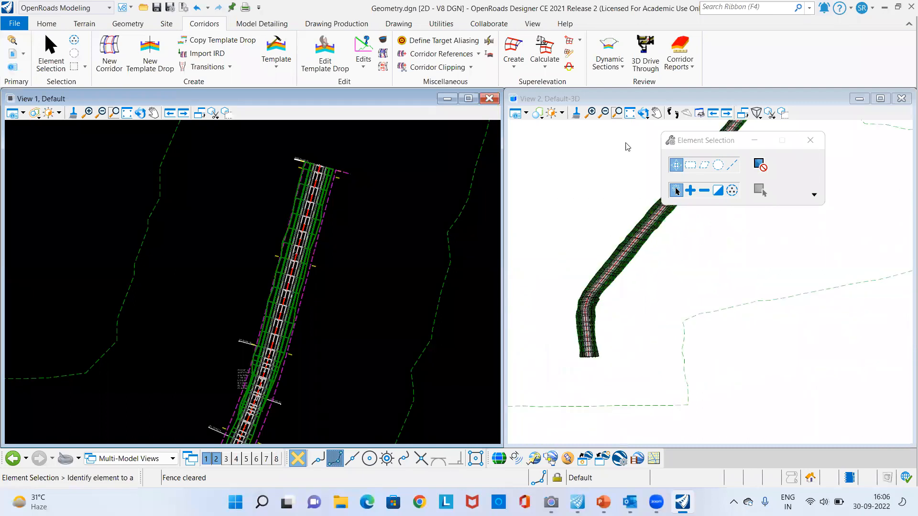
{"action": "left_click", "coordinate": [643, 113]}
{"action": "left_click", "coordinate": [578, 351]}
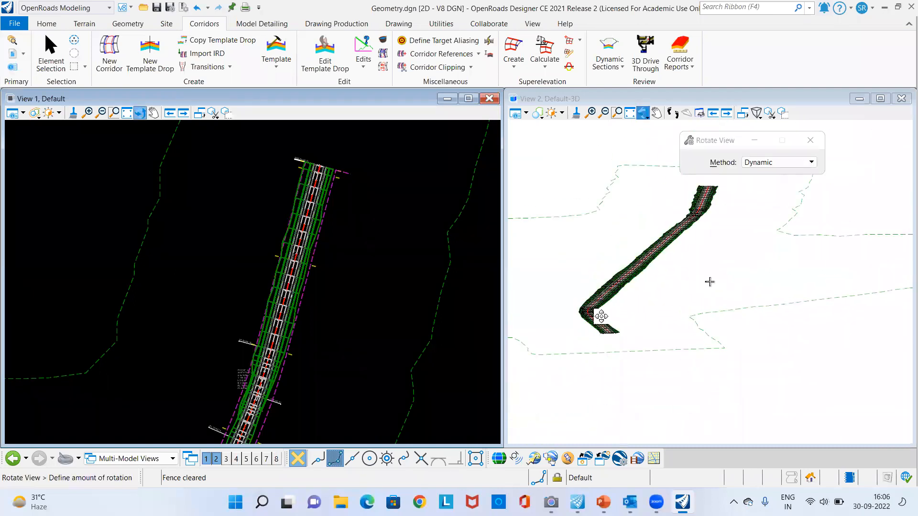
{"action": "left_click", "coordinate": [601, 327]}
{"action": "right_click", "coordinate": [601, 326]}
{"action": "scroll", "coordinate": [592, 322], "scroll_direction": "up", "scroll_amount": 5}
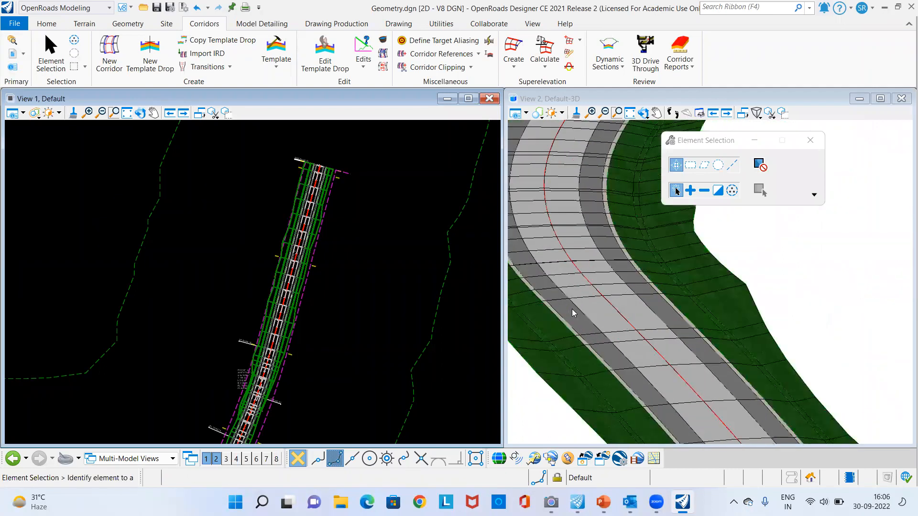
{"action": "scroll", "coordinate": [571, 309], "scroll_direction": "down", "scroll_amount": 5}
{"action": "scroll", "coordinate": [641, 378], "scroll_direction": "up", "scroll_amount": 6}
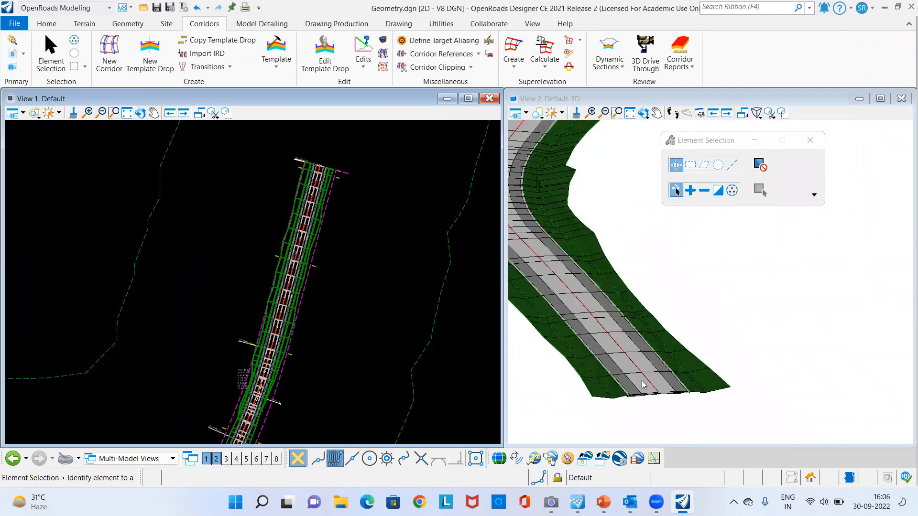
{"action": "scroll", "coordinate": [636, 346], "scroll_direction": "down", "scroll_amount": 5}
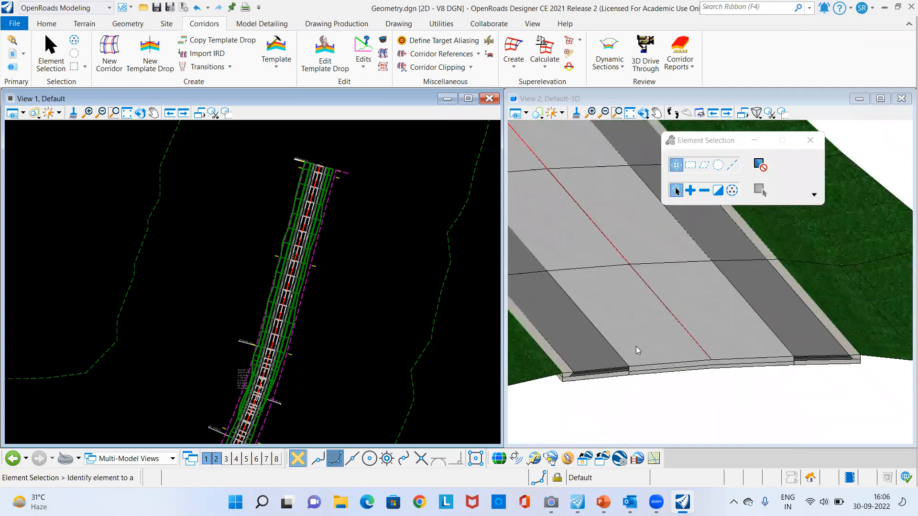
{"action": "left_click", "coordinate": [643, 113]}
{"action": "left_click", "coordinate": [710, 282]}
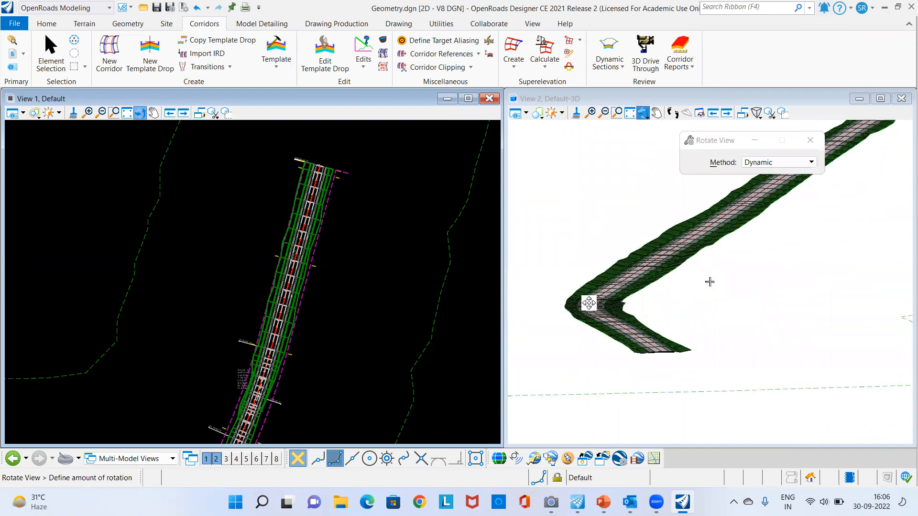
{"action": "left_click", "coordinate": [588, 302]}
{"action": "right_click", "coordinate": [588, 302]}
Step: Apply the Smooth: Modeling display style to the 3D view
{"action": "left_click", "coordinate": [537, 115]}
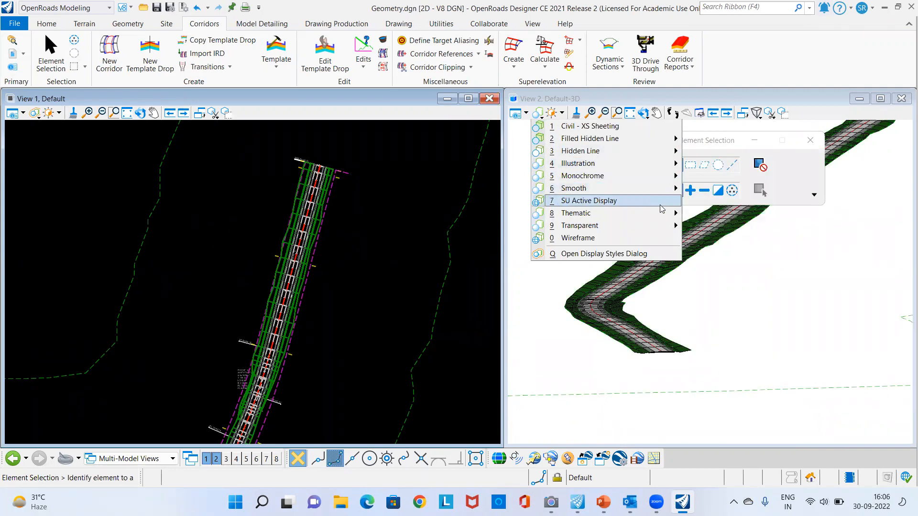
{"action": "mouse_move", "coordinate": [669, 188]}
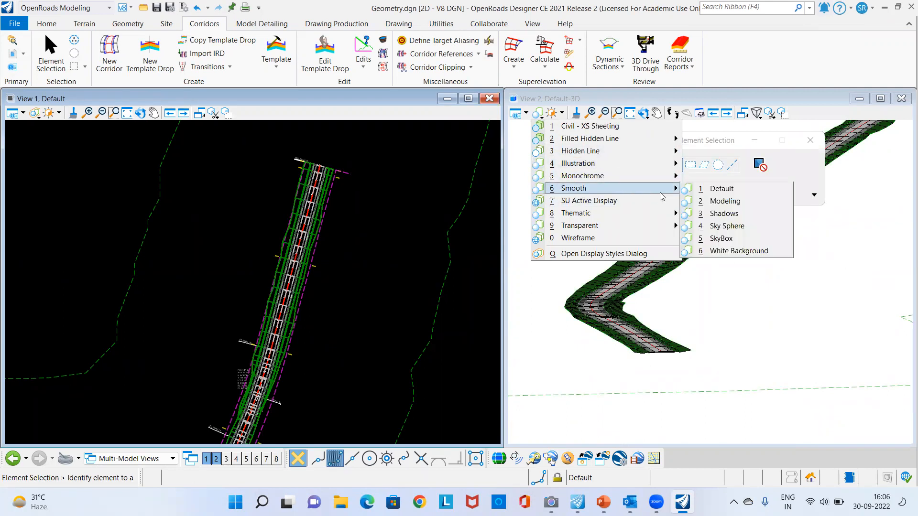
{"action": "left_click", "coordinate": [725, 201]}
{"action": "scroll", "coordinate": [661, 287], "scroll_direction": "up", "scroll_amount": 5}
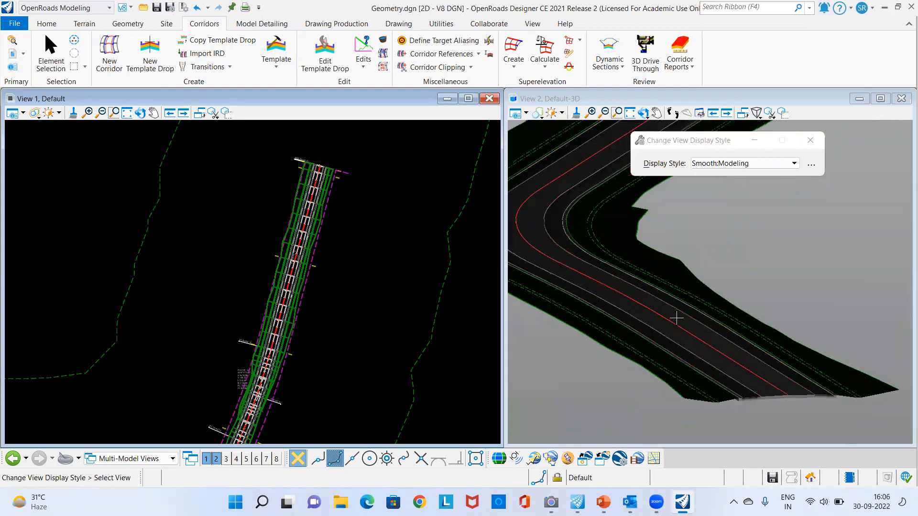
{"action": "scroll", "coordinate": [661, 286], "scroll_direction": "down", "scroll_amount": 1}
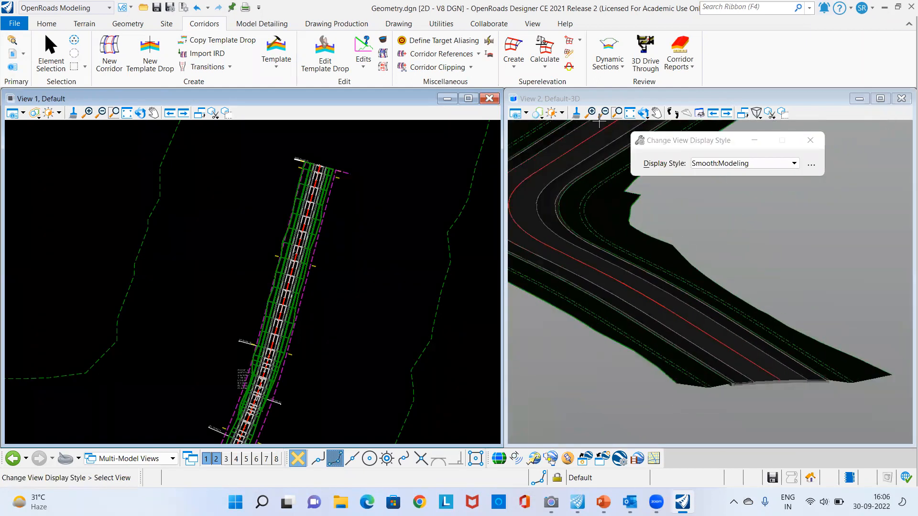
Step: Reduce the default lighting brightness of the 3D view and check the road surface up close
{"action": "left_click", "coordinate": [552, 114]}
{"action": "left_click_drag", "start_coordinate": [634, 153], "coordinate": [592, 161]}
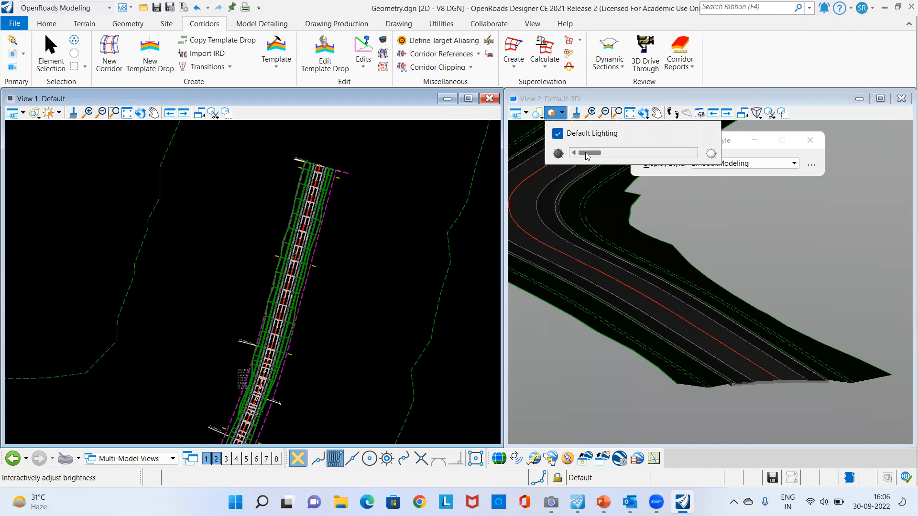
{"action": "scroll", "coordinate": [638, 323], "scroll_direction": "down", "scroll_amount": 5}
{"action": "middle_click_drag", "start_coordinate": [639, 306], "coordinate": [609, 342]}
{"action": "scroll", "coordinate": [623, 363], "scroll_direction": "up", "scroll_amount": 5}
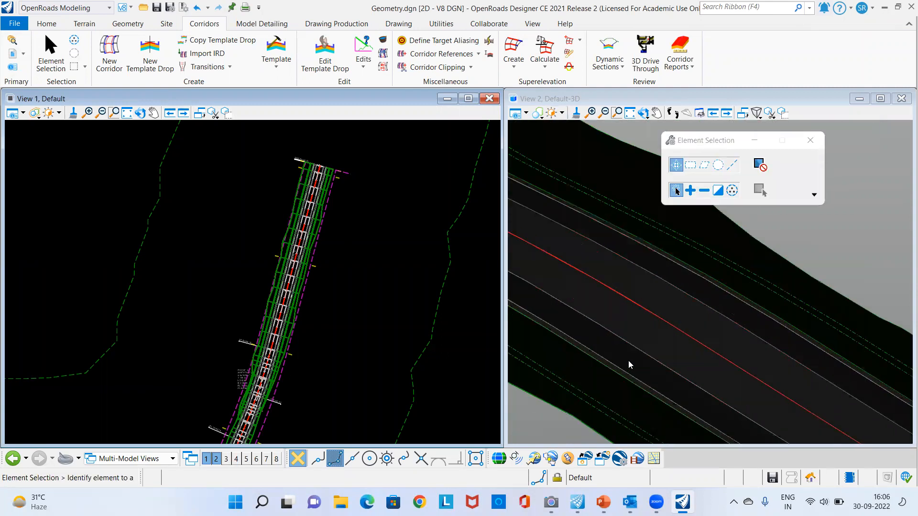
Step: Rotate the 3D view dynamically to examine the full length of the corridor from a low oblique angle
{"action": "left_click", "coordinate": [642, 113]}
{"action": "scroll", "coordinate": [627, 300], "scroll_direction": "down", "scroll_amount": 3}
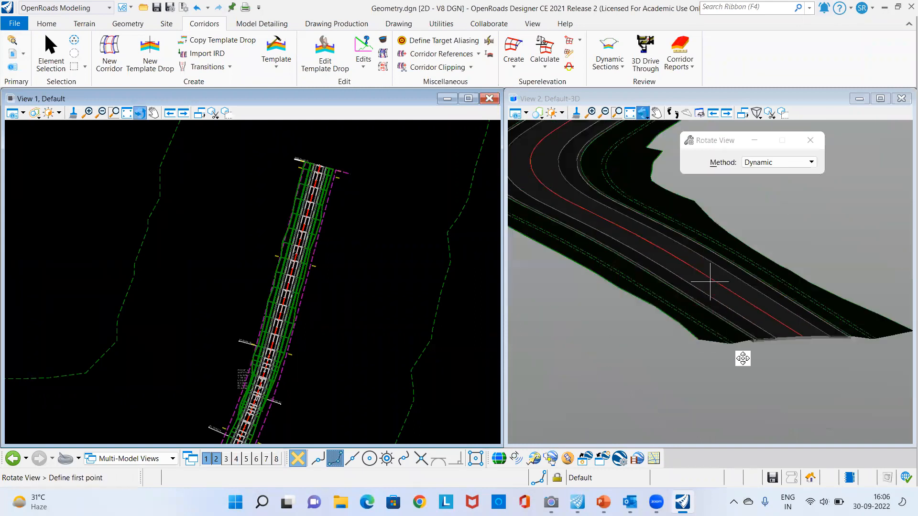
{"action": "left_click", "coordinate": [690, 356]}
{"action": "left_click", "coordinate": [710, 282]}
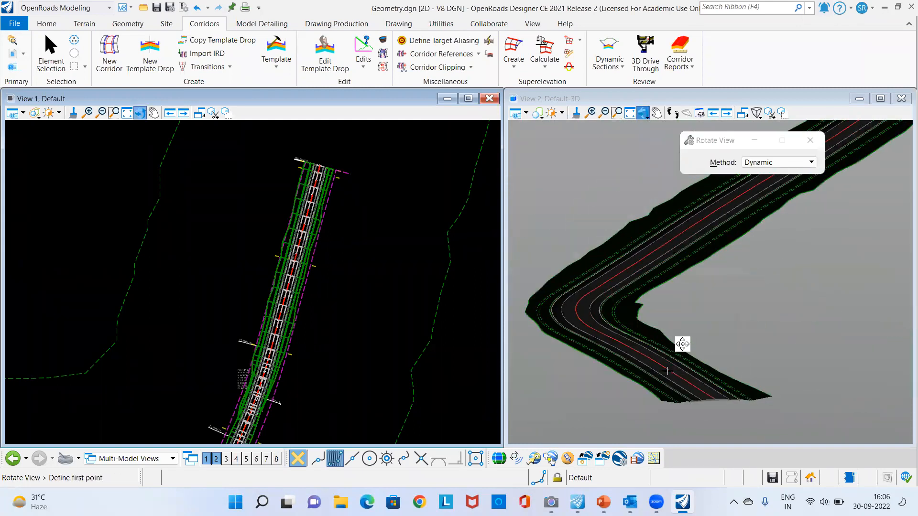
{"action": "left_click", "coordinate": [667, 371]}
{"action": "left_click", "coordinate": [692, 347]}
{"action": "right_click", "coordinate": [720, 329]}
{"action": "scroll", "coordinate": [774, 351], "scroll_direction": "down", "scroll_amount": 2}
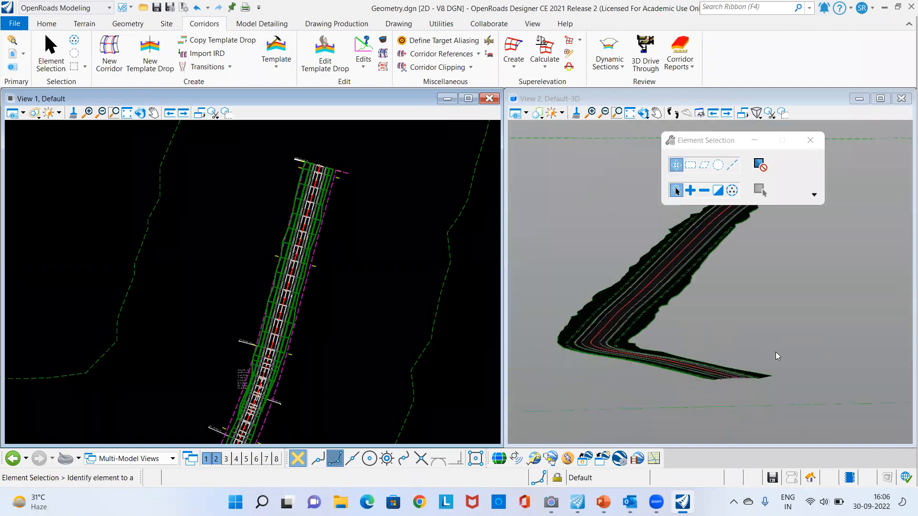
{"action": "middle_click_drag", "start_coordinate": [757, 308], "coordinate": [718, 338]}
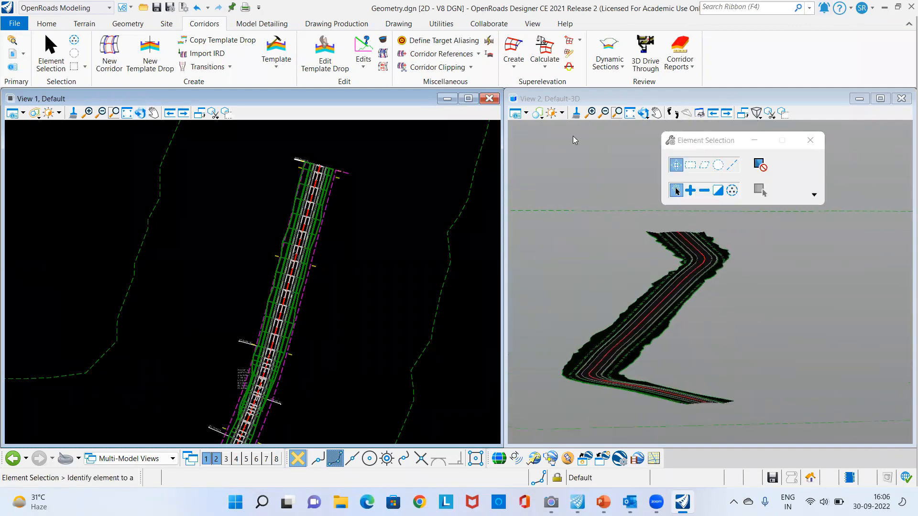
Step: Apply the Illustration: Modeling display style to the 3D view
{"action": "left_click", "coordinate": [537, 113]}
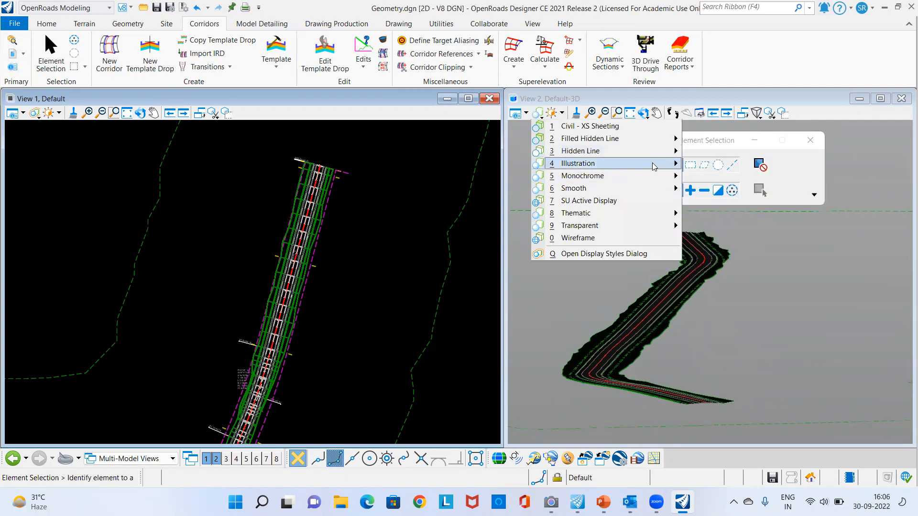
{"action": "mouse_move", "coordinate": [651, 163]}
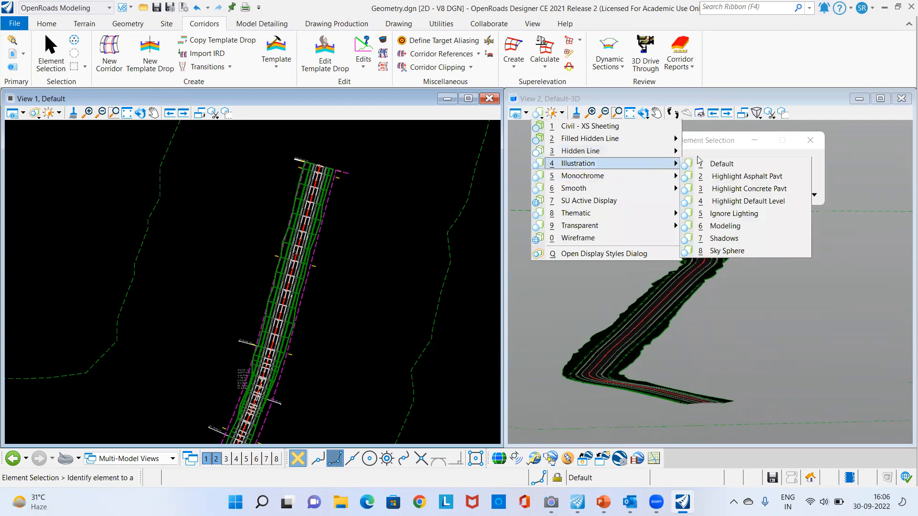
{"action": "left_click", "coordinate": [730, 226]}
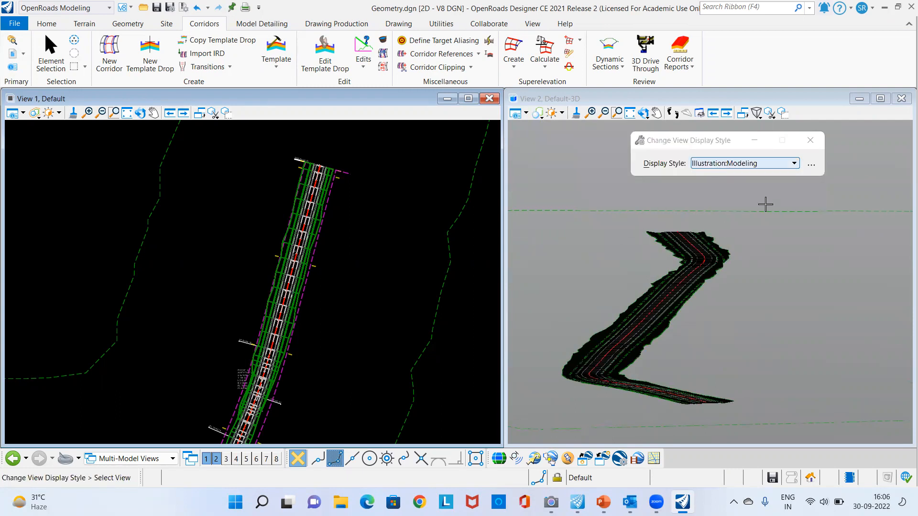
{"action": "left_click", "coordinate": [764, 229]}
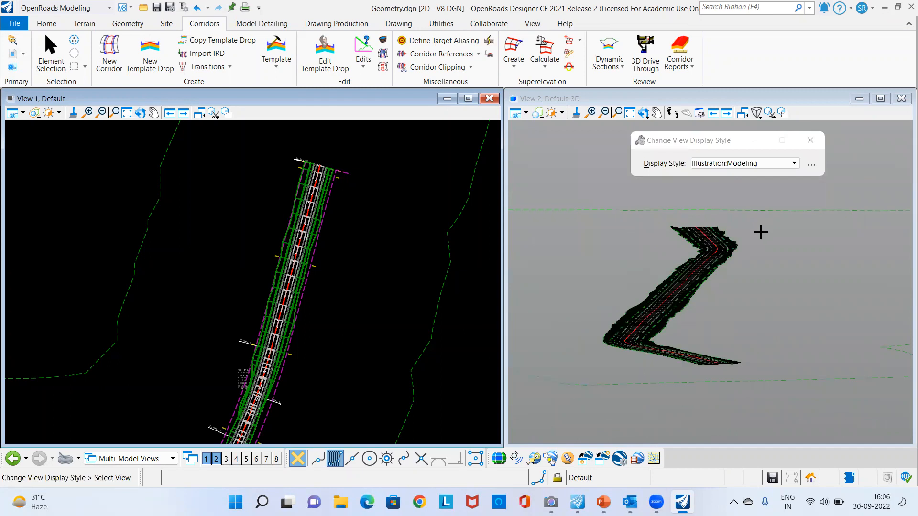
{"action": "left_click", "coordinate": [570, 174]}
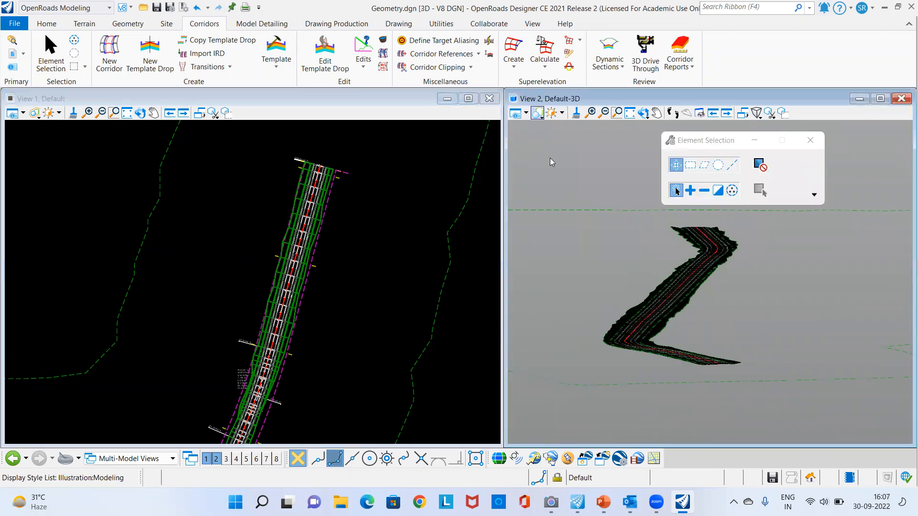
Step: Set the 3D view's display style to the default Illustration style
{"action": "left_click", "coordinate": [537, 113]}
{"action": "mouse_move", "coordinate": [660, 164]}
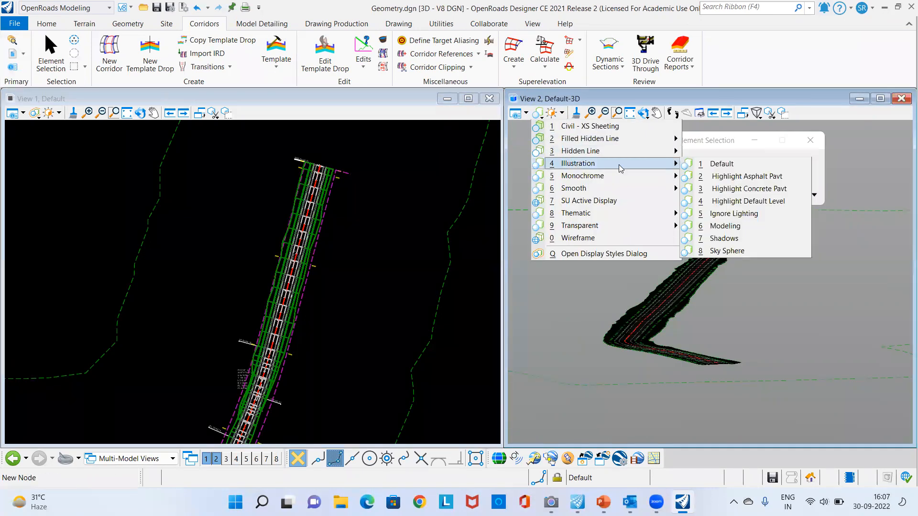
{"action": "left_click", "coordinate": [721, 164]}
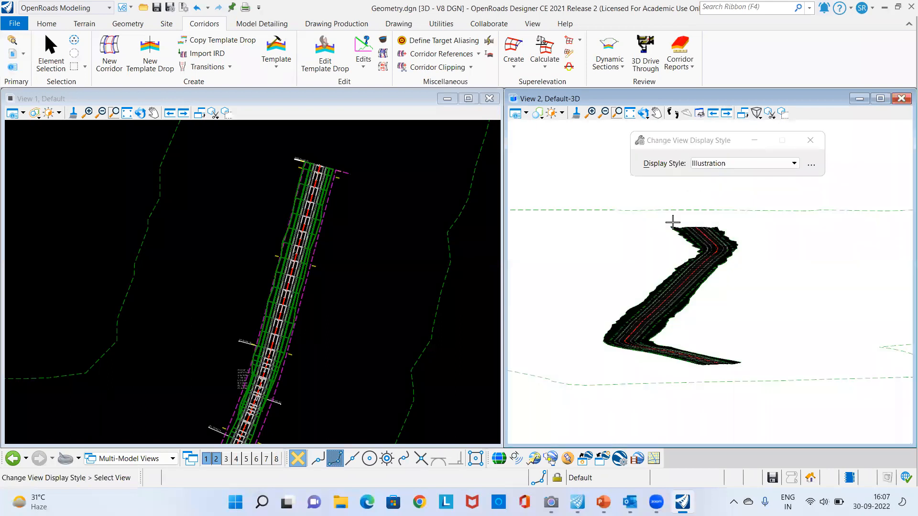
Step: Fit the whole model in the 3D view and orient it to the Top View
{"action": "left_click", "coordinate": [630, 113]}
{"action": "left_click", "coordinate": [645, 113]}
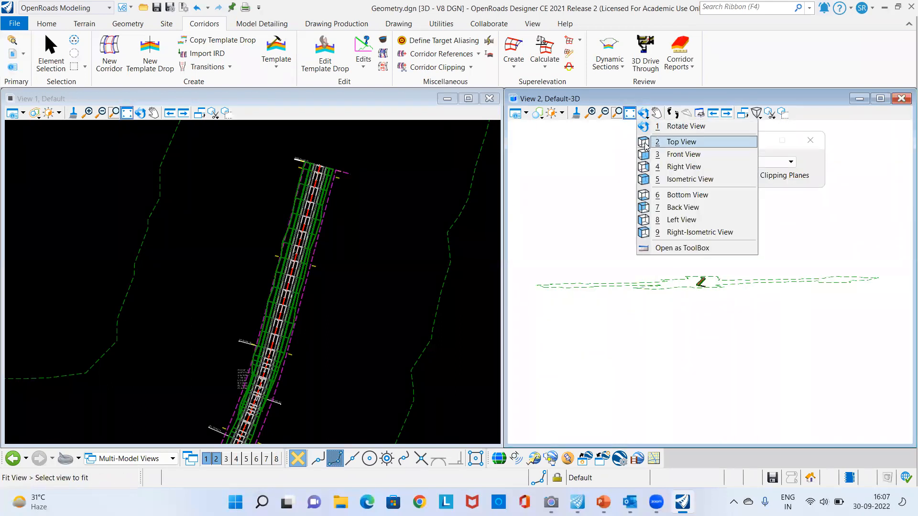
{"action": "left_click", "coordinate": [672, 140]}
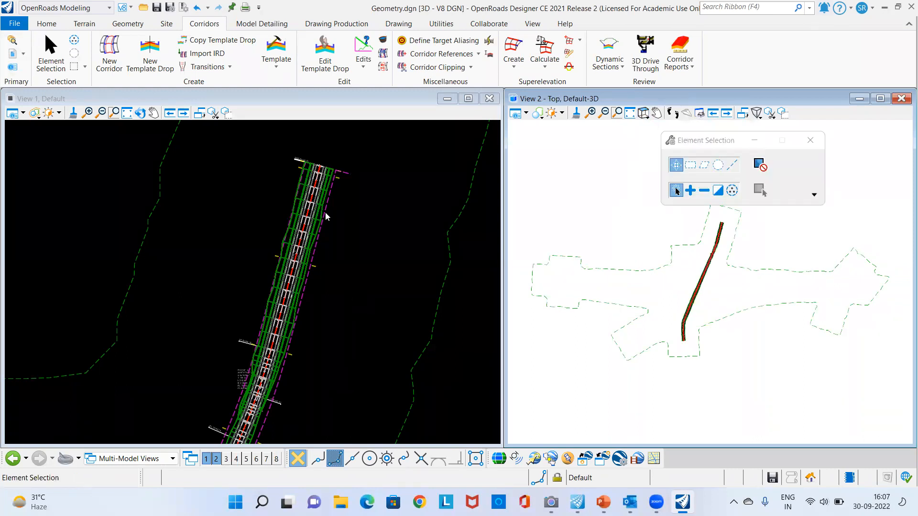
Step: Reframe the corridor in the plan view and make View 1 the active view
{"action": "scroll", "coordinate": [307, 239], "scroll_direction": "down", "scroll_amount": 1}
{"action": "middle_click_drag", "start_coordinate": [350, 296], "coordinate": [325, 252]}
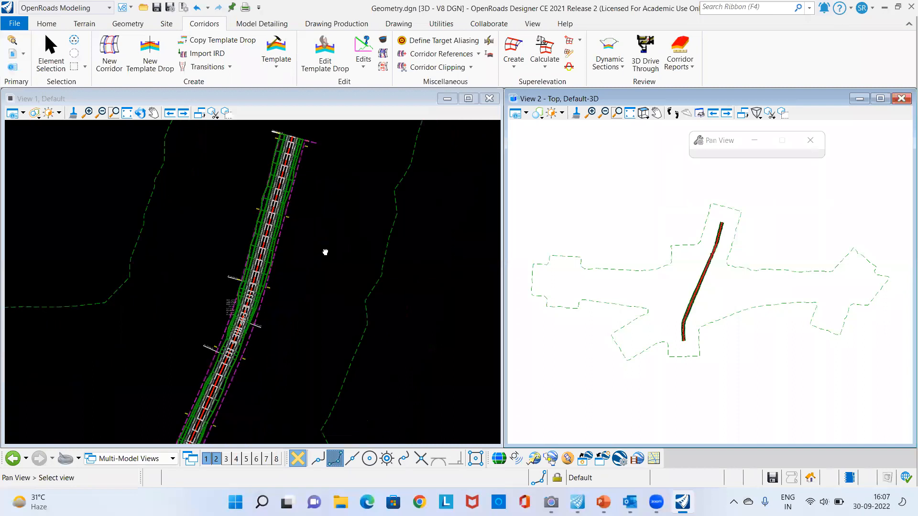
{"action": "left_click", "coordinate": [389, 91]}
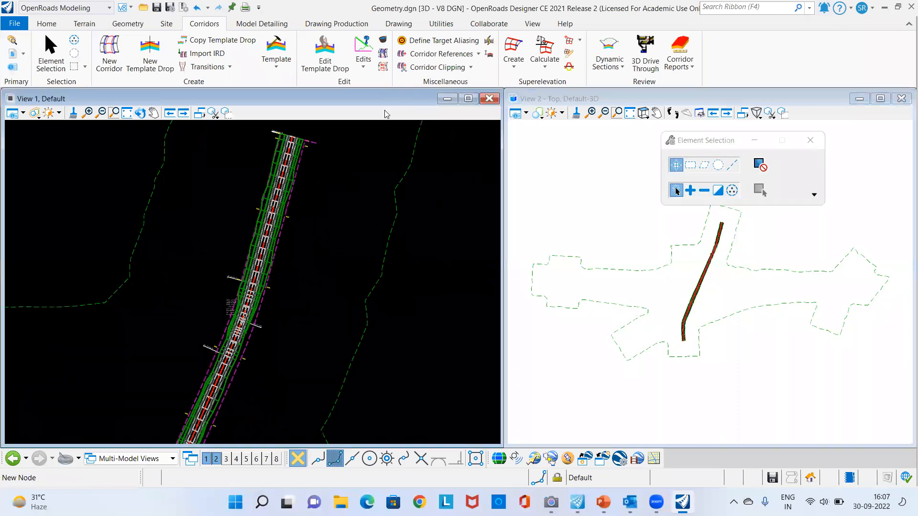
Step: Switch to the 3 Views Plan/XS/3D layout and create a dynamic cross section of the London rd corridor in View 7
{"action": "right_click", "coordinate": [377, 158]}
{"action": "mouse_move", "coordinate": [482, 168]}
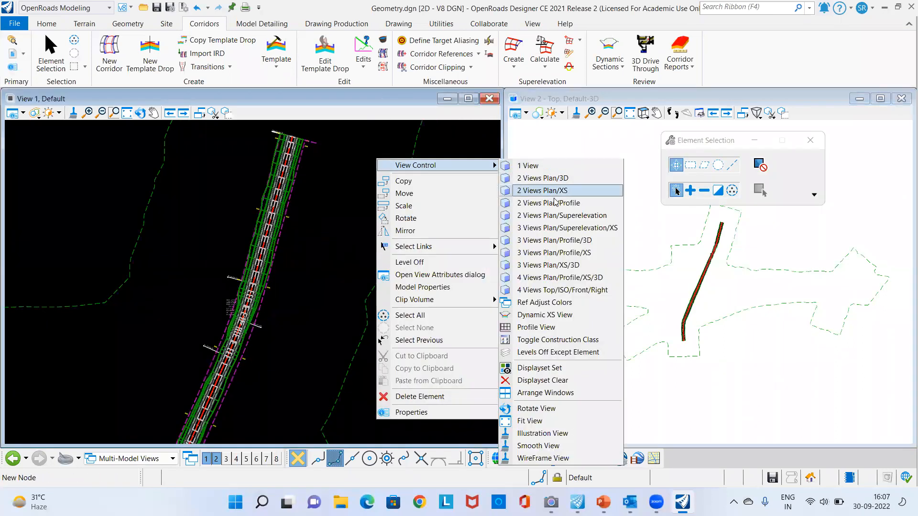
{"action": "left_click", "coordinate": [540, 266]}
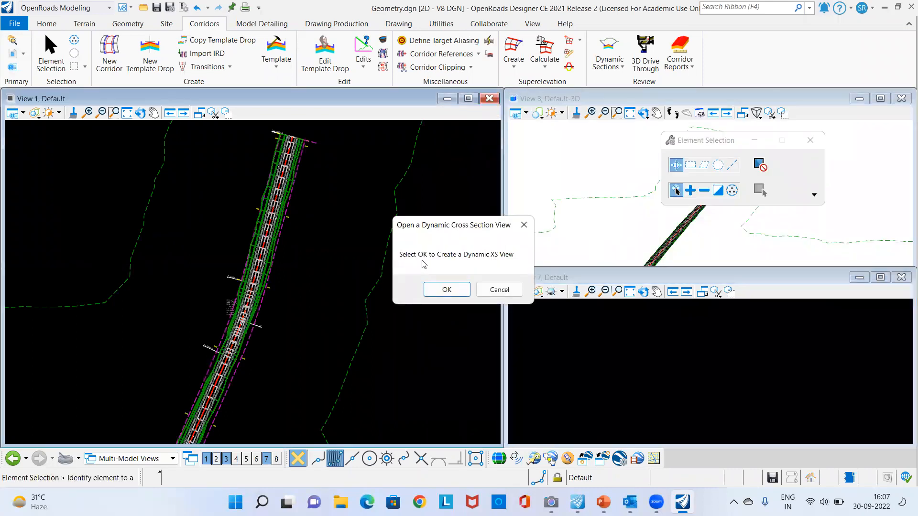
{"action": "left_click", "coordinate": [446, 290]}
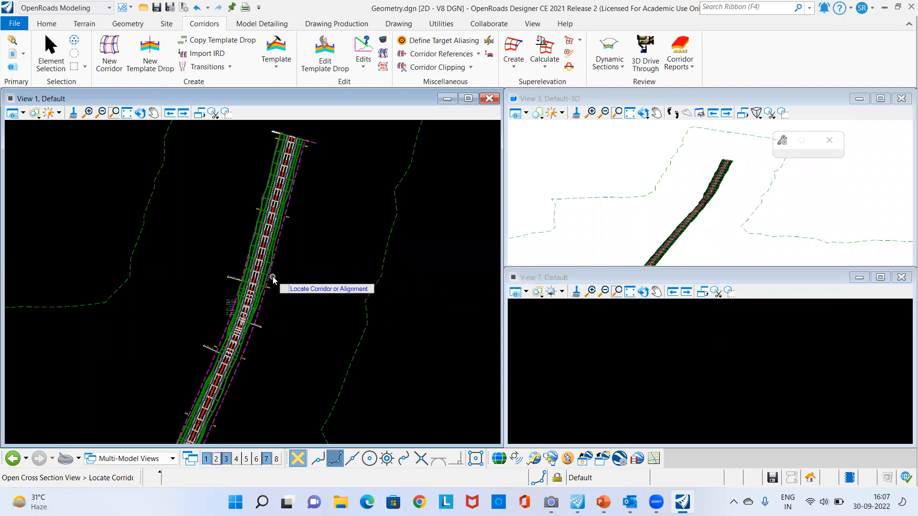
{"action": "left_click", "coordinate": [262, 282]}
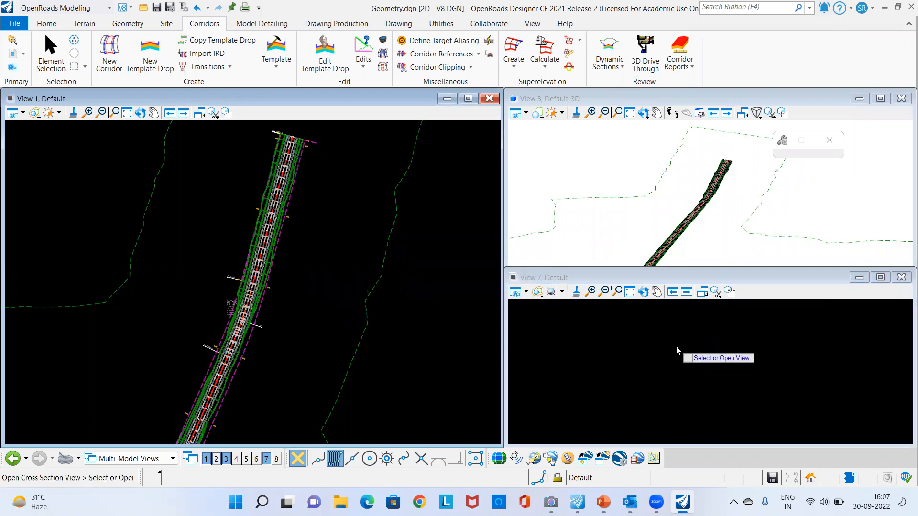
{"action": "left_click", "coordinate": [709, 342]}
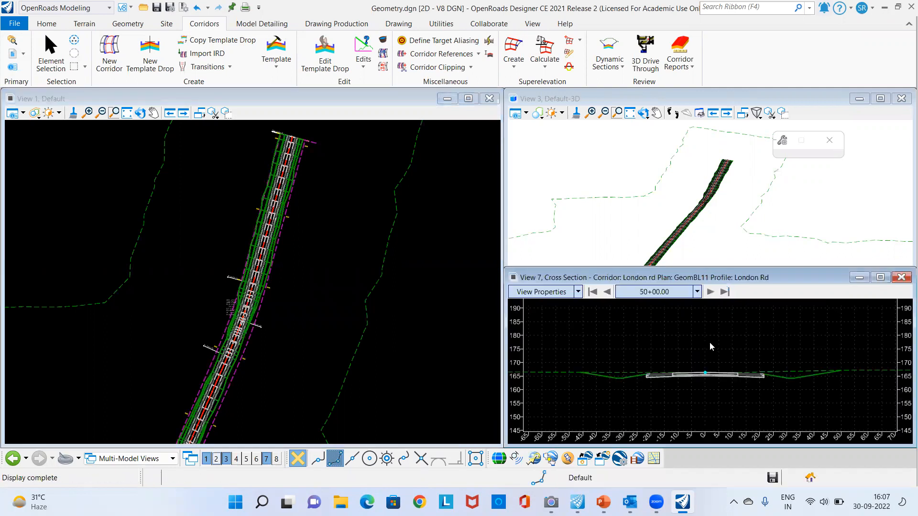
Step: Set the cross section view's vertical exaggeration to 5
{"action": "scroll", "coordinate": [717, 385], "scroll_direction": "up", "scroll_amount": 3}
{"action": "scroll", "coordinate": [712, 382], "scroll_direction": "down", "scroll_amount": 1}
{"action": "scroll", "coordinate": [678, 366], "scroll_direction": "down", "scroll_amount": 1}
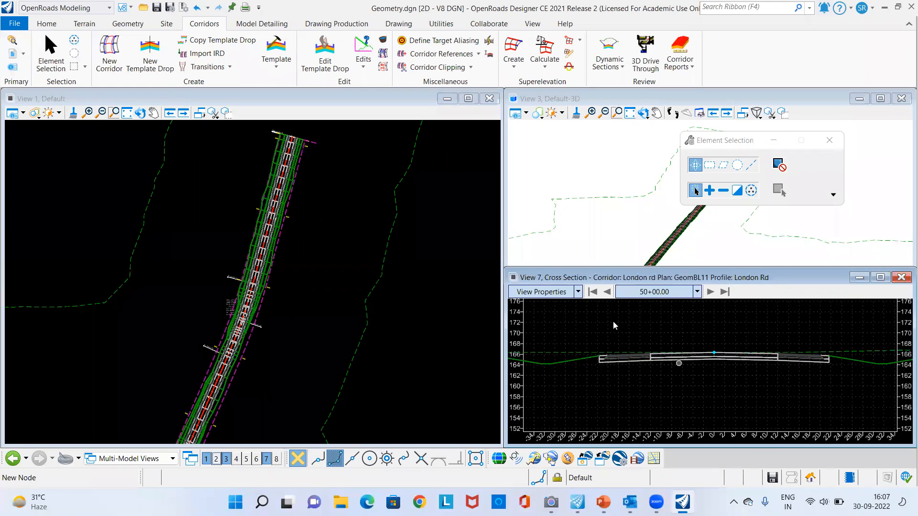
{"action": "left_click", "coordinate": [578, 292]}
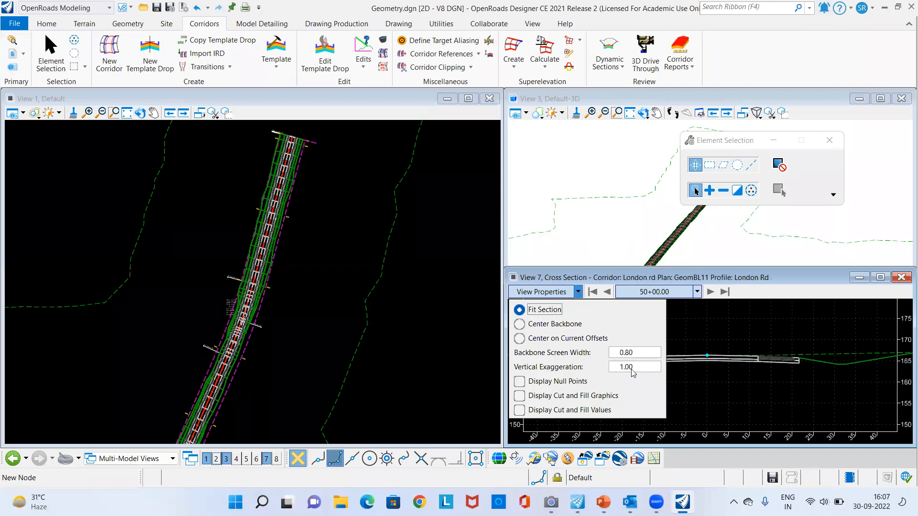
{"action": "left_click_drag", "start_coordinate": [638, 370], "coordinate": [610, 368]}
{"action": "type", "text": "5"}
{"action": "key", "text": "Tab"}
{"action": "left_click", "coordinate": [742, 322]}
{"action": "scroll", "coordinate": [685, 392], "scroll_direction": "up", "scroll_amount": 3}
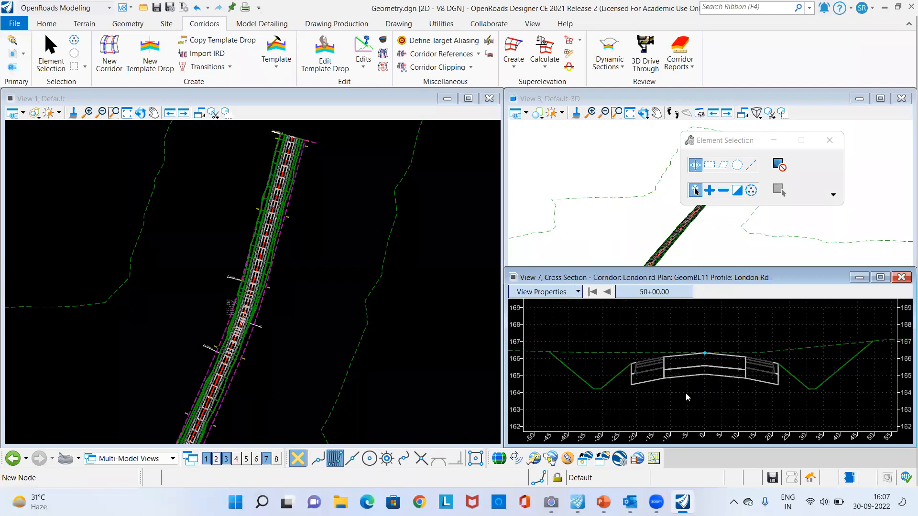
{"action": "middle_click_drag", "start_coordinate": [650, 376], "coordinate": [643, 366]}
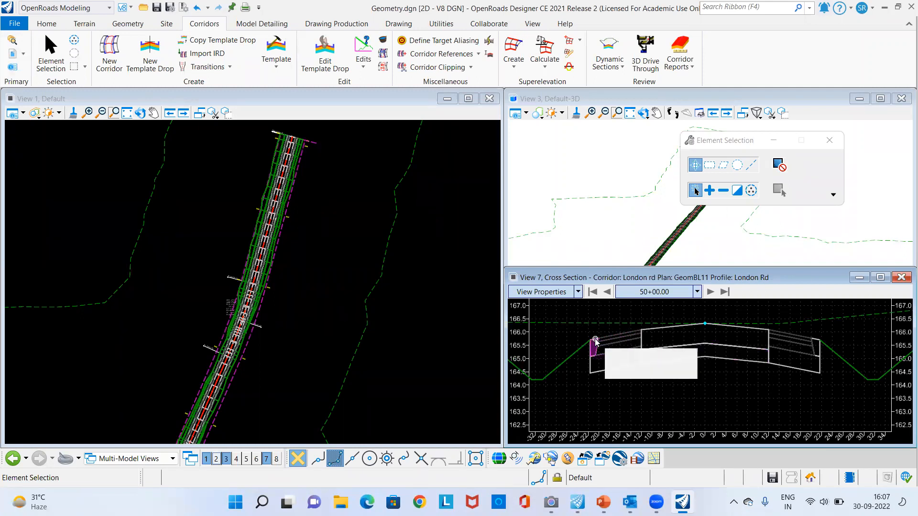
Step: Advance through the corridor's cross sections from the first station to station 55+18.96
{"action": "left_click", "coordinate": [710, 292]}
{"action": "left_click", "coordinate": [710, 292]}
{"action": "left_click", "coordinate": [711, 292]}
{"action": "left_click", "coordinate": [711, 293]}
{"action": "left_click", "coordinate": [712, 292]}
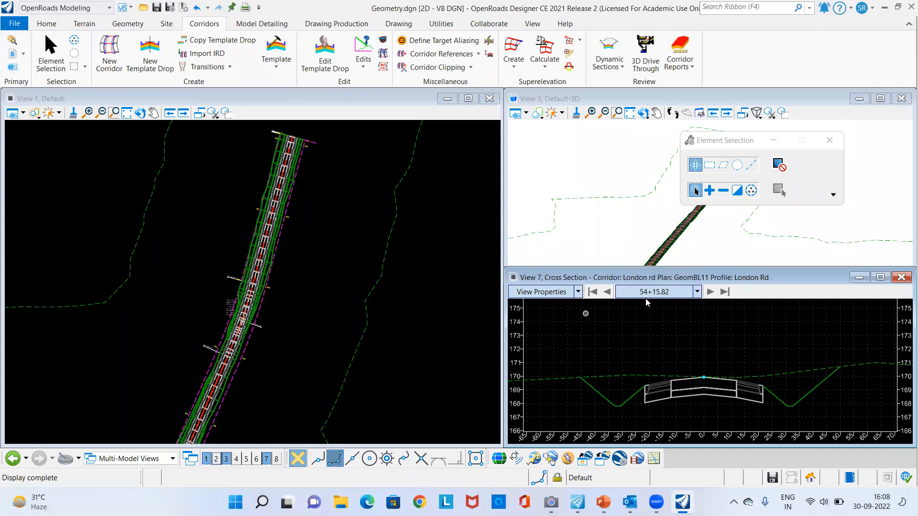
{"action": "left_click", "coordinate": [711, 293]}
{"action": "left_click", "coordinate": [711, 292]}
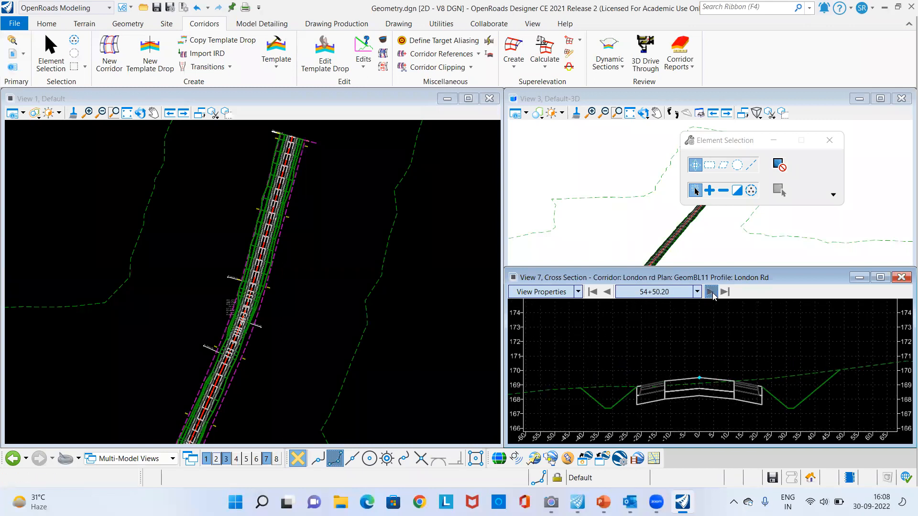
{"action": "left_click", "coordinate": [712, 293]}
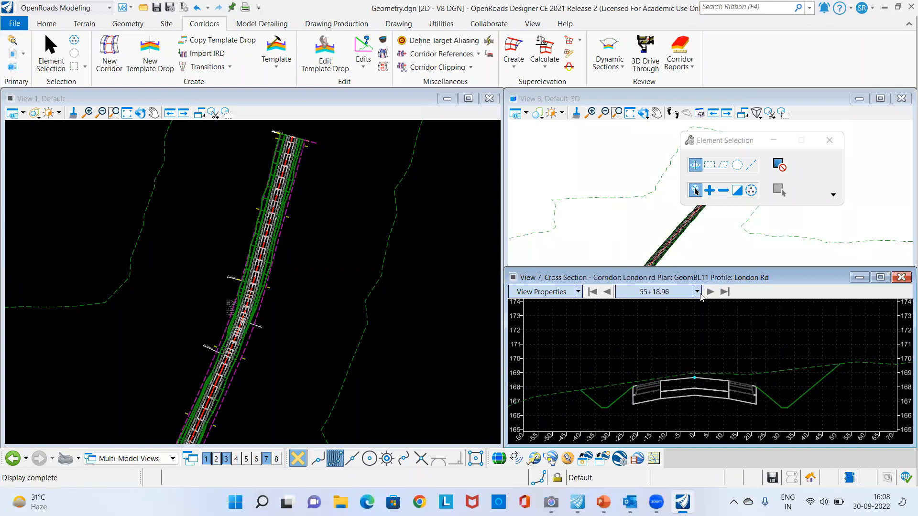
Step: Jump the cross section view to station 70+00 and advance to station 71+50.00, checking its location in the plan
{"action": "left_click", "coordinate": [698, 293]}
{"action": "type", "text": "70+00"}
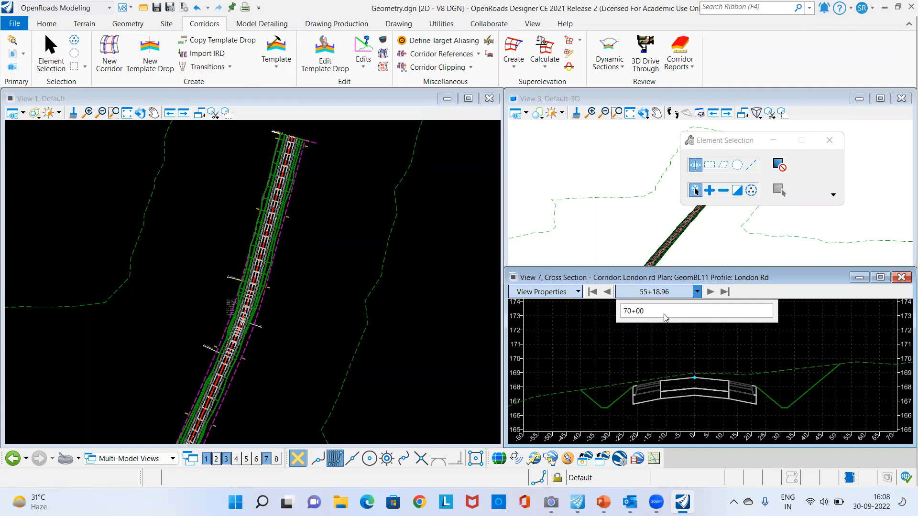
{"action": "key", "text": "Return"}
{"action": "left_click", "coordinate": [710, 293]}
{"action": "left_click", "coordinate": [710, 292]}
{"action": "left_click", "coordinate": [710, 292]}
{"action": "scroll", "coordinate": [229, 213], "scroll_direction": "down", "scroll_amount": 4}
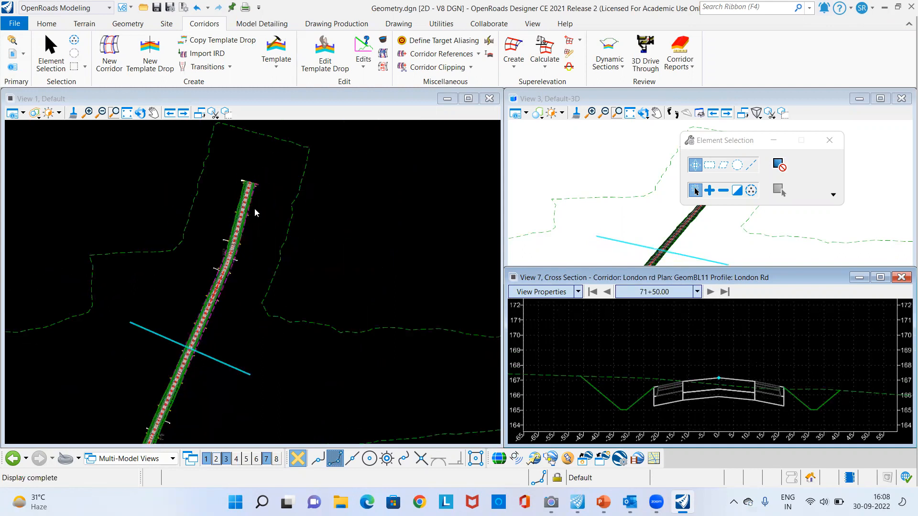
{"action": "scroll", "coordinate": [258, 291], "scroll_direction": "down", "scroll_amount": 1}
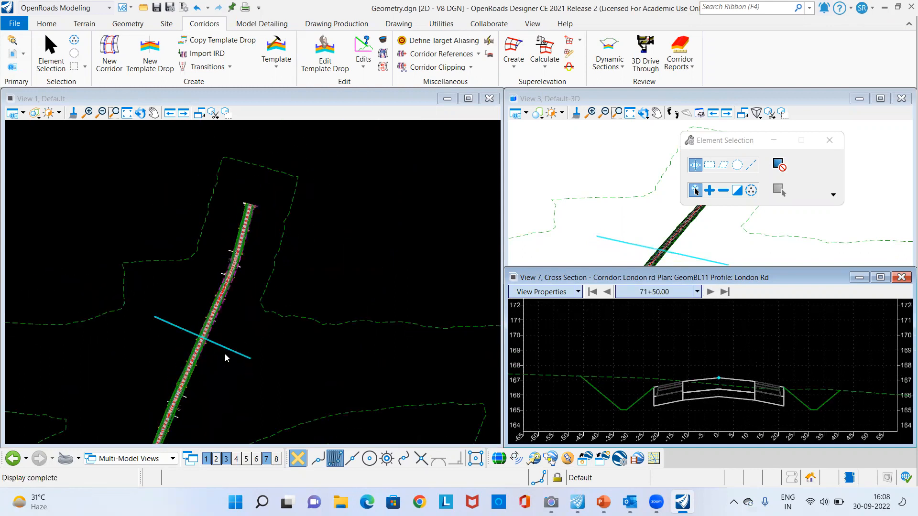
{"action": "middle_click_drag", "start_coordinate": [227, 358], "coordinate": [242, 324]}
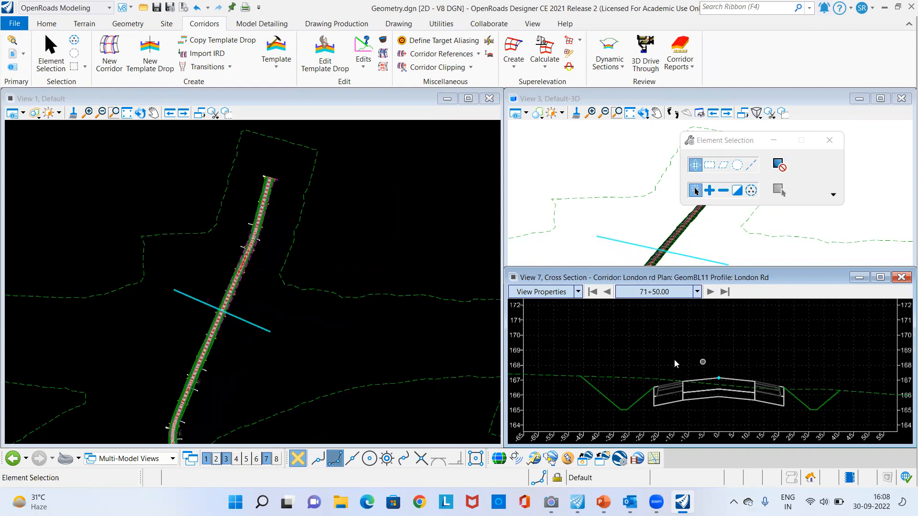
{"action": "scroll", "coordinate": [676, 354], "scroll_direction": "down", "scroll_amount": 1}
{"action": "middle_click_drag", "start_coordinate": [691, 355], "coordinate": [684, 326]}
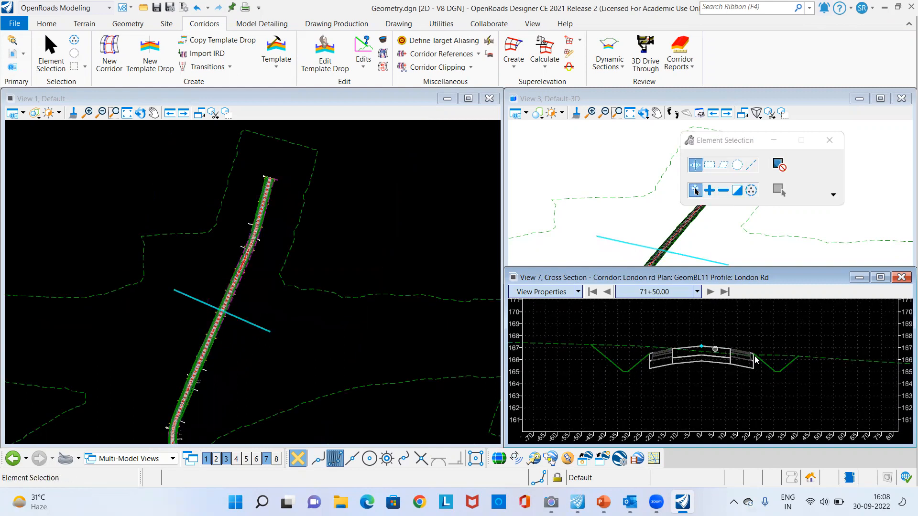
Step: Advance through the cross sections past station 77+50.00 to examine the side slopes against the terrain
{"action": "left_click", "coordinate": [713, 293]}
{"action": "left_click", "coordinate": [712, 292]}
{"action": "left_click", "coordinate": [711, 292]}
{"action": "left_click", "coordinate": [713, 292]}
{"action": "left_click", "coordinate": [712, 292]}
{"action": "left_click", "coordinate": [713, 293]}
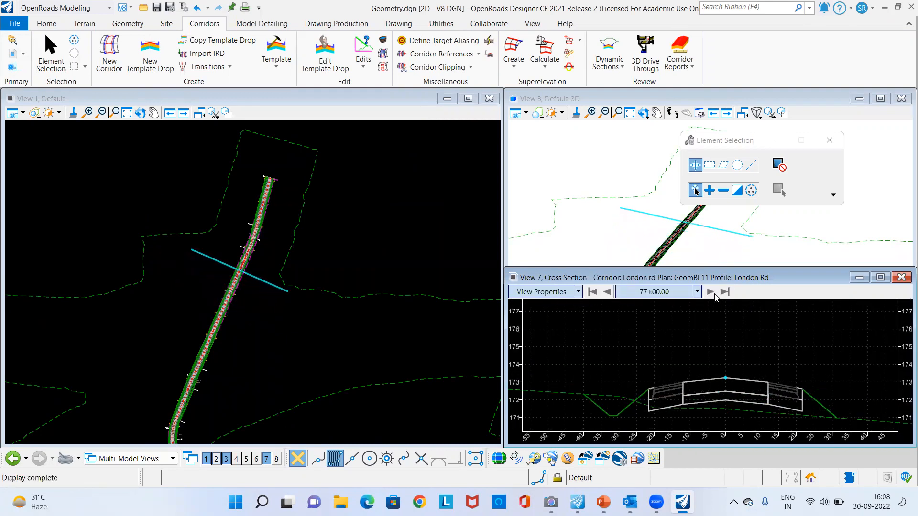
{"action": "left_click", "coordinate": [712, 293]}
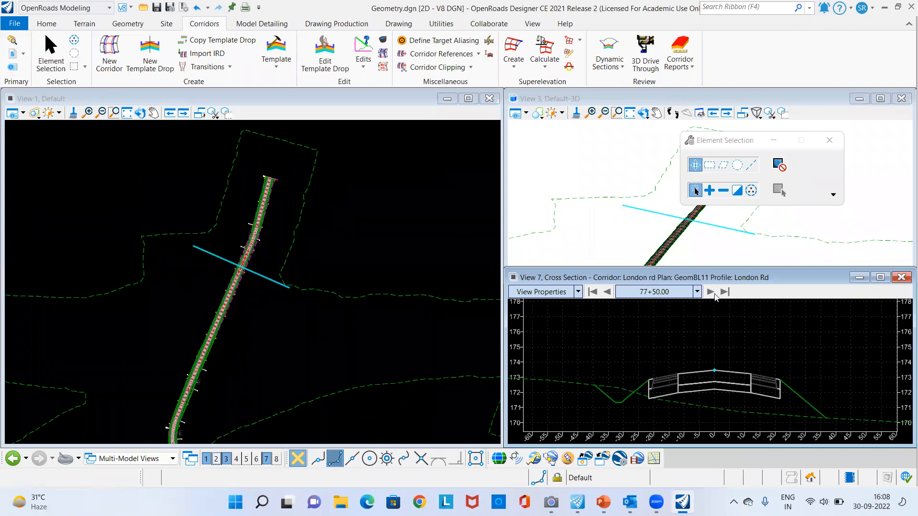
{"action": "left_click", "coordinate": [712, 292]}
Step: Go back through the cross sections one station at a time to station 66+50.00
{"action": "left_click", "coordinate": [607, 292]}
{"action": "left_click", "coordinate": [607, 292]}
{"action": "left_click", "coordinate": [607, 292]}
{"action": "left_click", "coordinate": [607, 293]}
{"action": "left_click", "coordinate": [608, 294]}
{"action": "left_click", "coordinate": [608, 293]}
{"action": "left_click", "coordinate": [608, 294]}
{"action": "left_click", "coordinate": [608, 293]}
{"action": "left_click", "coordinate": [607, 292]}
{"action": "left_click", "coordinate": [607, 292]}
{"action": "left_click", "coordinate": [607, 292]}
{"action": "left_click", "coordinate": [607, 292]}
{"action": "left_click", "coordinate": [607, 292]}
{"action": "left_click", "coordinate": [608, 293]}
{"action": "left_click", "coordinate": [608, 294]}
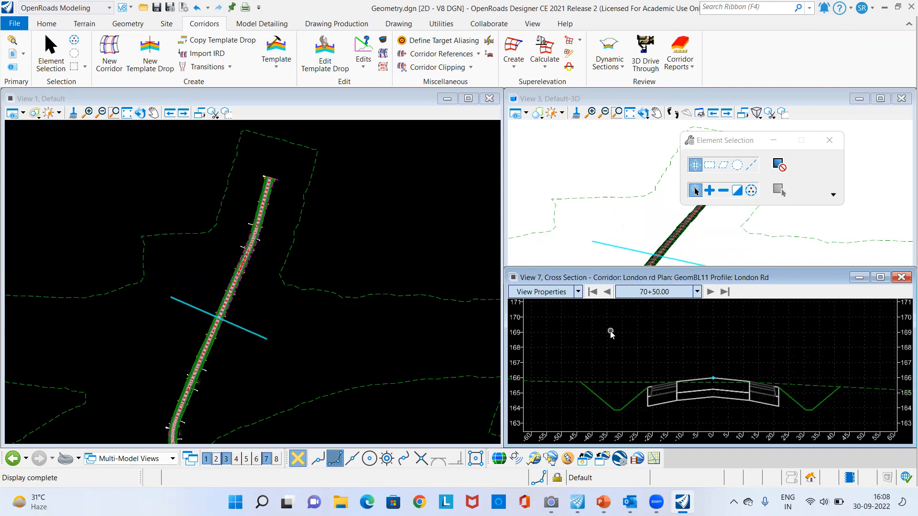
{"action": "left_click", "coordinate": [607, 292]}
{"action": "left_click", "coordinate": [607, 292]}
{"action": "left_click", "coordinate": [607, 292]}
{"action": "left_click", "coordinate": [607, 292]}
{"action": "left_click", "coordinate": [608, 292]}
{"action": "left_click", "coordinate": [608, 292]}
{"action": "left_click", "coordinate": [607, 292]}
{"action": "left_click", "coordinate": [607, 292]}
{"action": "left_click", "coordinate": [607, 292]}
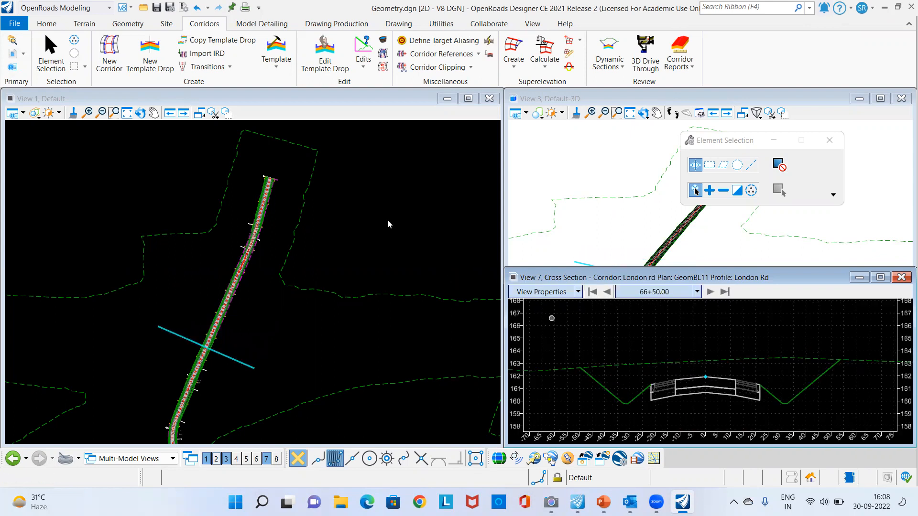
Step: Start Create Superelevation Sections with the Manual lane creation method and the Superelevation feature definition
{"action": "scroll", "coordinate": [378, 221], "scroll_direction": "down", "scroll_amount": 2}
{"action": "middle_click_drag", "start_coordinate": [335, 303], "coordinate": [298, 291]}
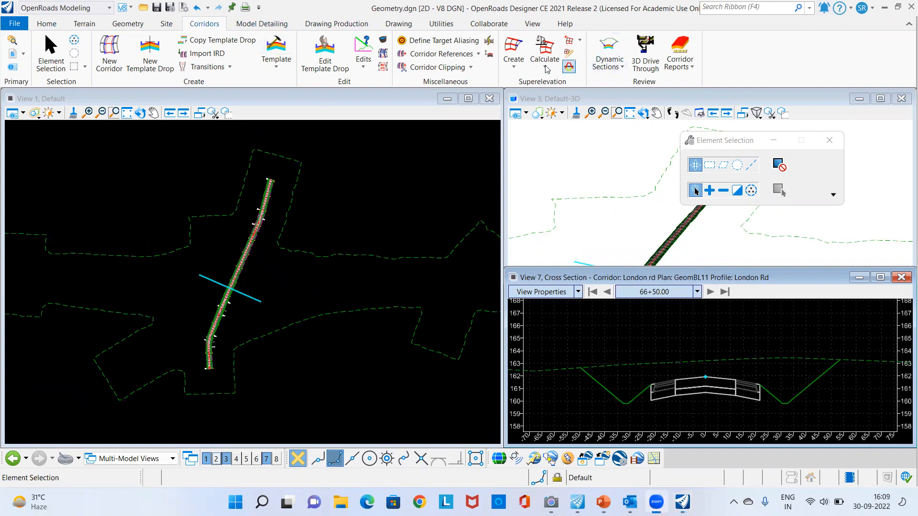
{"action": "left_click", "coordinate": [514, 68]}
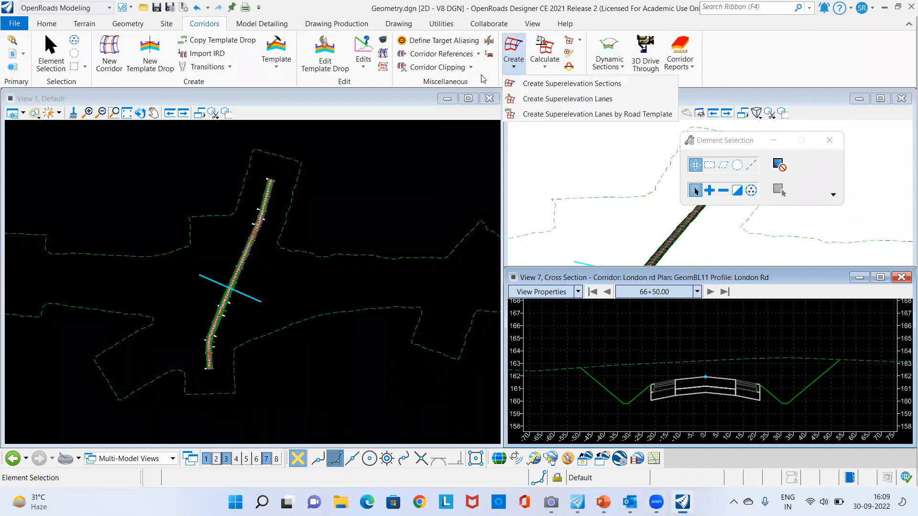
{"action": "left_click", "coordinate": [586, 84]}
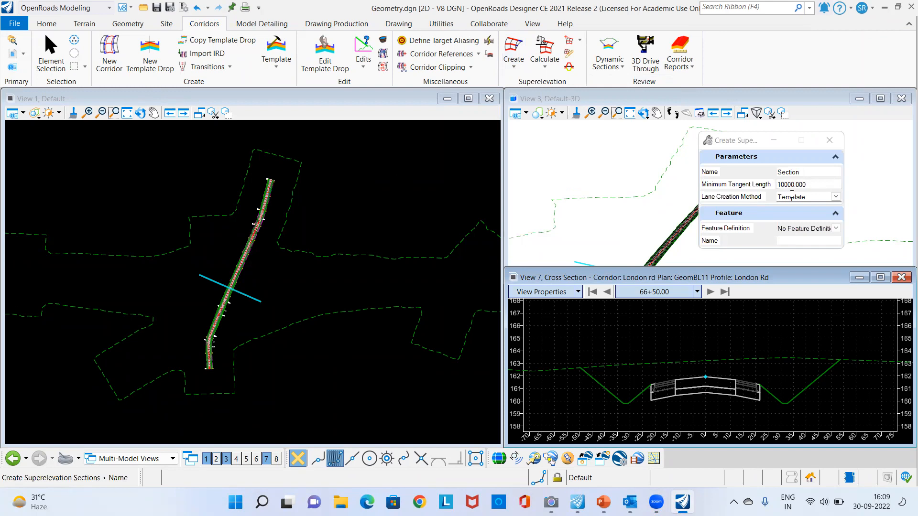
{"action": "left_click", "coordinate": [836, 197]}
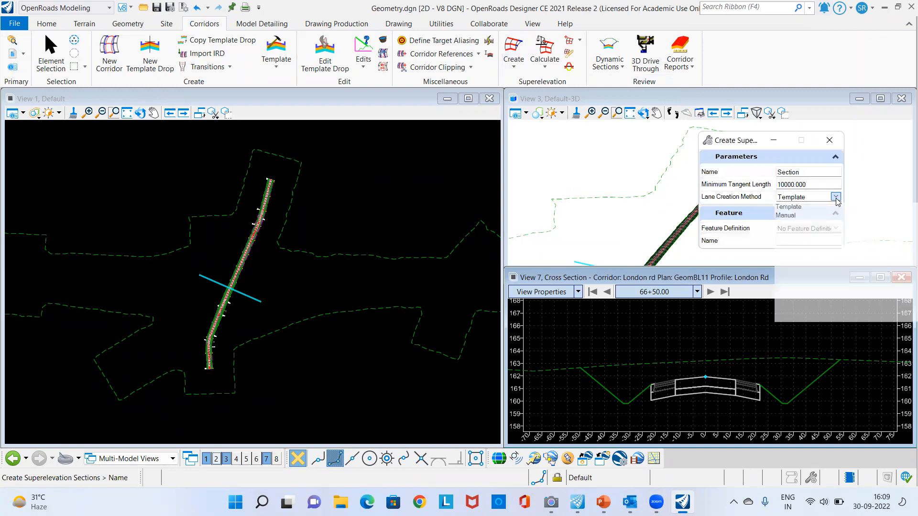
{"action": "left_click", "coordinate": [786, 215]}
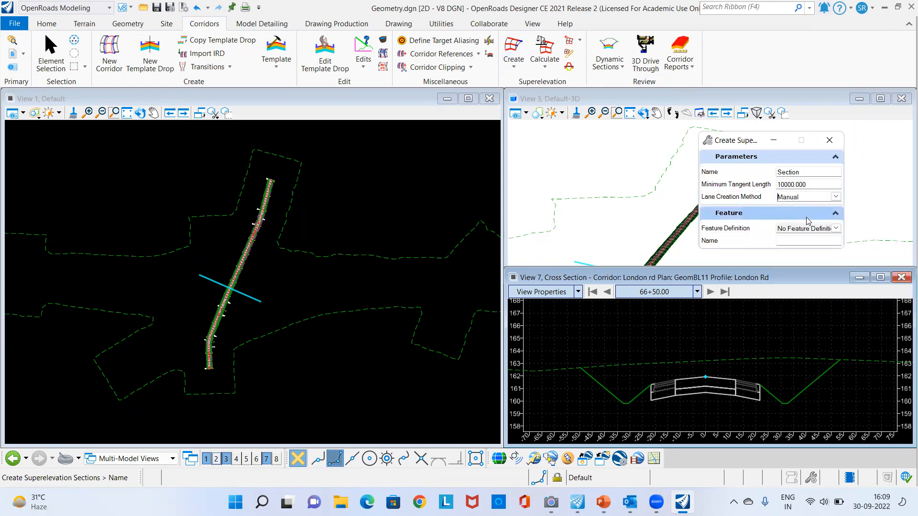
{"action": "left_click", "coordinate": [837, 228]}
{"action": "left_click", "coordinate": [780, 248]}
{"action": "left_click", "coordinate": [805, 256]}
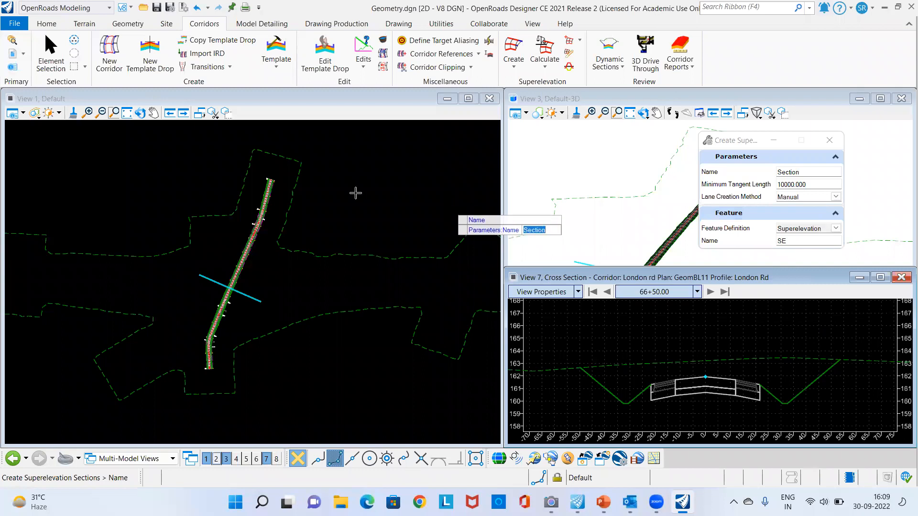
Step: Accept the section name Section and pick the London rd corridor in the plan for the superelevation sections
{"action": "left_click", "coordinate": [343, 192]}
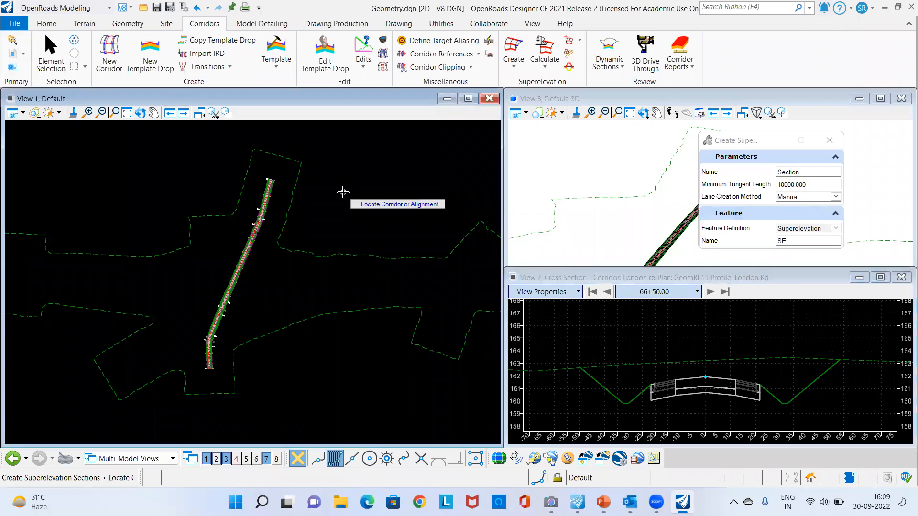
{"action": "scroll", "coordinate": [248, 287], "scroll_direction": "up", "scroll_amount": 2}
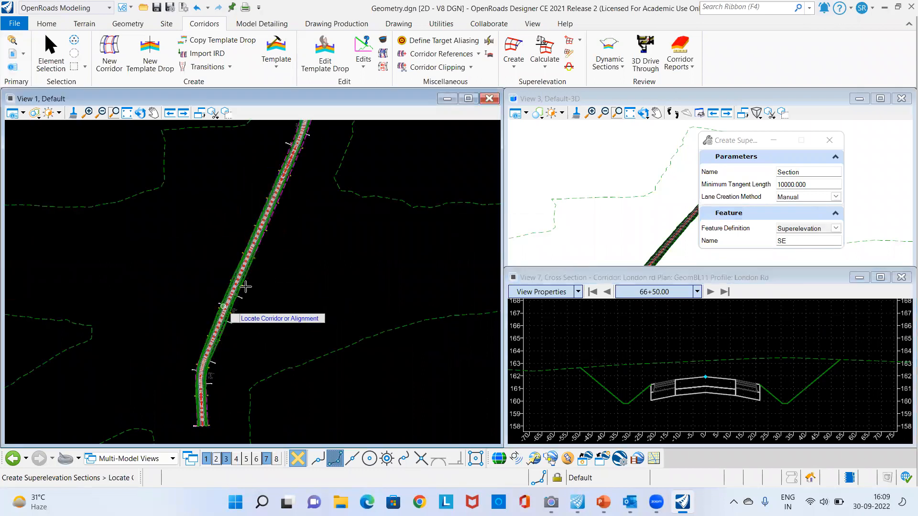
{"action": "left_click", "coordinate": [316, 274]}
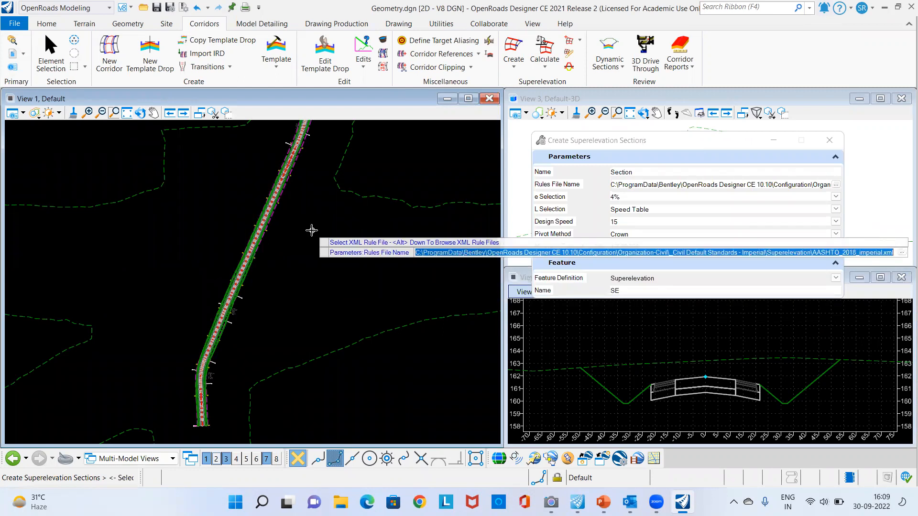
{"action": "left_click", "coordinate": [339, 295]}
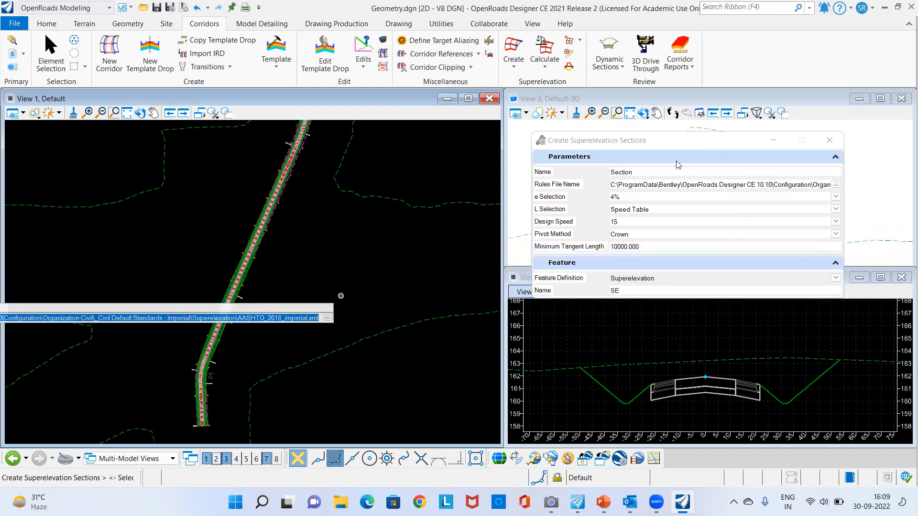
Step: Load AASHTO_2011_imperial as the rules file for the superelevation sections
{"action": "left_click_drag", "start_coordinate": [688, 142], "coordinate": [677, 130]}
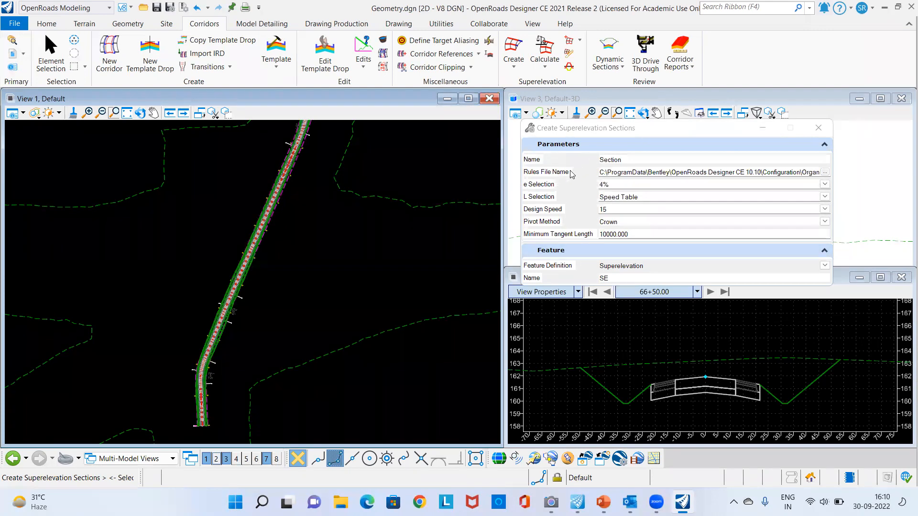
{"action": "left_click", "coordinate": [824, 172]}
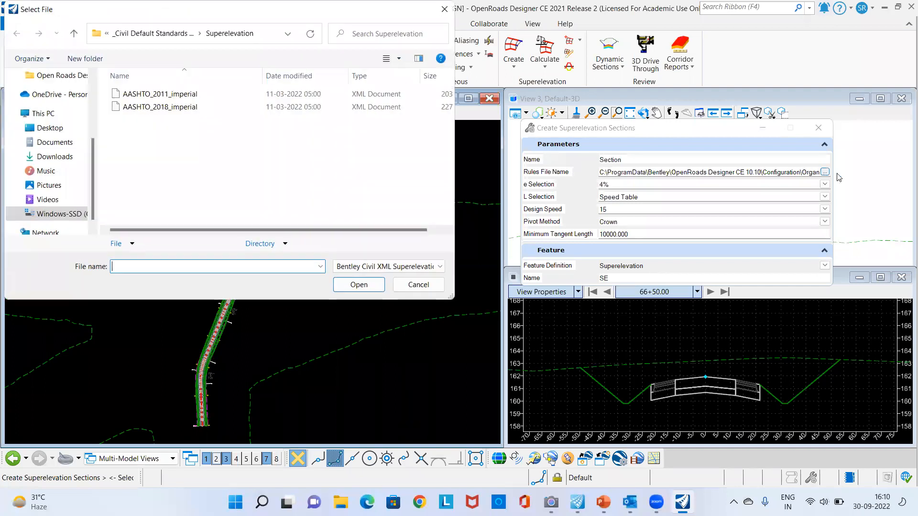
{"action": "left_click", "coordinate": [185, 97]}
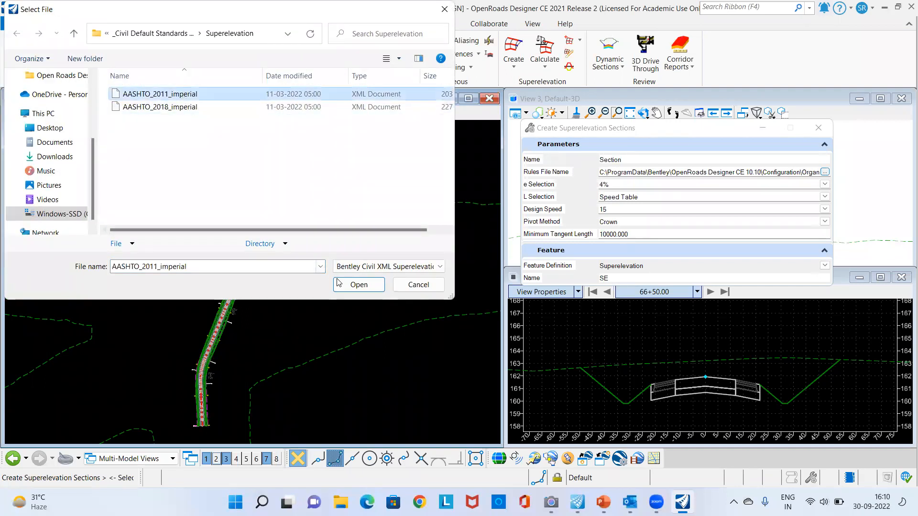
{"action": "left_click", "coordinate": [359, 284]}
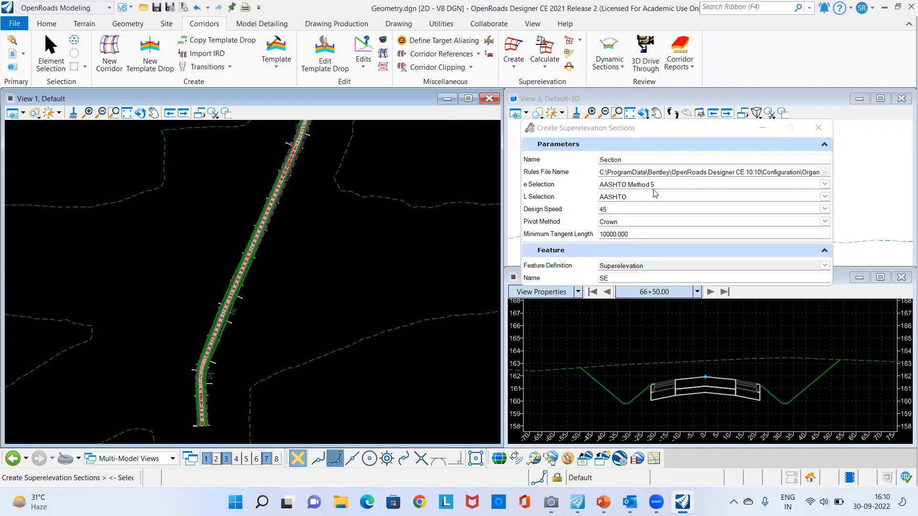
Step: Set e Selection to 6% and Design Speed to 50, and accept the remaining prompts for the superelevation sections
{"action": "left_click", "coordinate": [824, 184]}
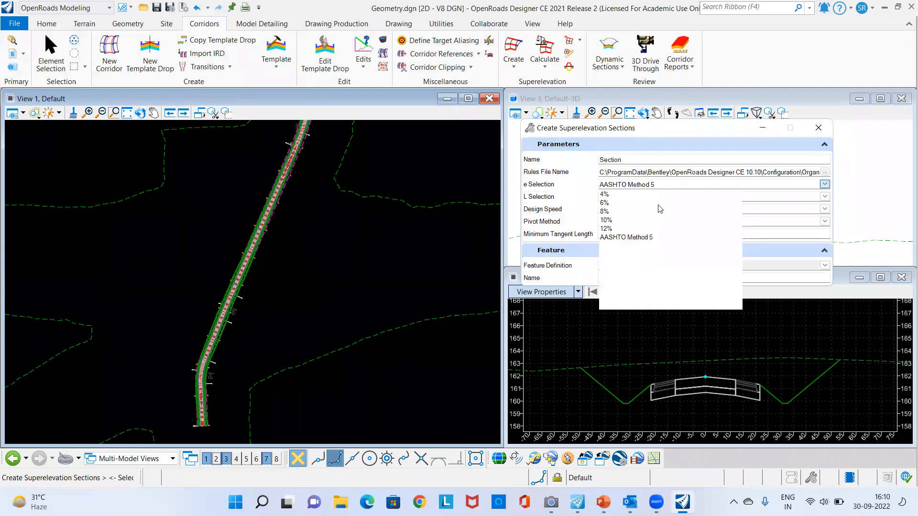
{"action": "left_click", "coordinate": [606, 203]}
{"action": "left_click", "coordinate": [825, 209]}
{"action": "left_click", "coordinate": [604, 279]}
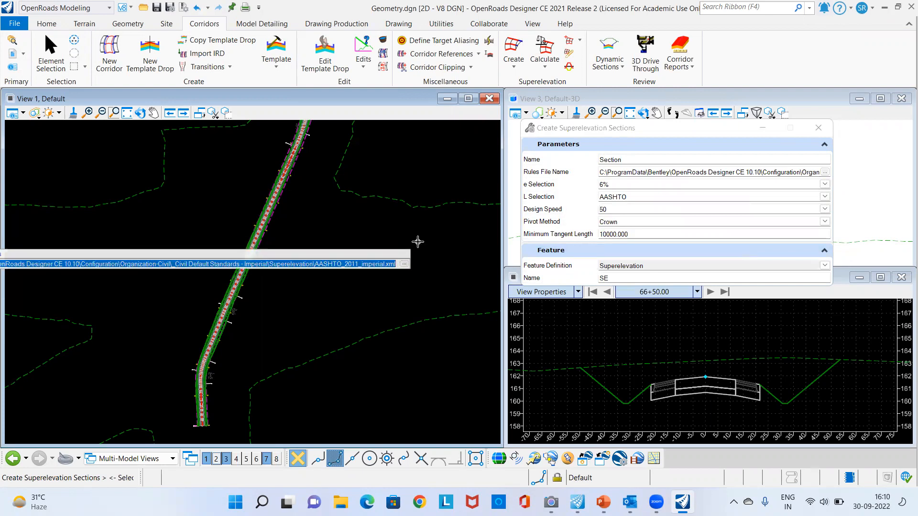
{"action": "left_click", "coordinate": [418, 242]}
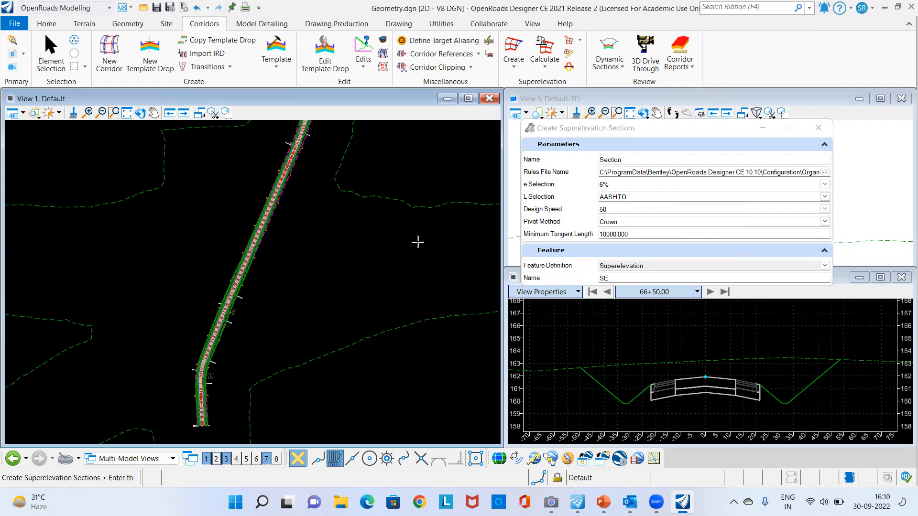
{"action": "left_click", "coordinate": [447, 236]}
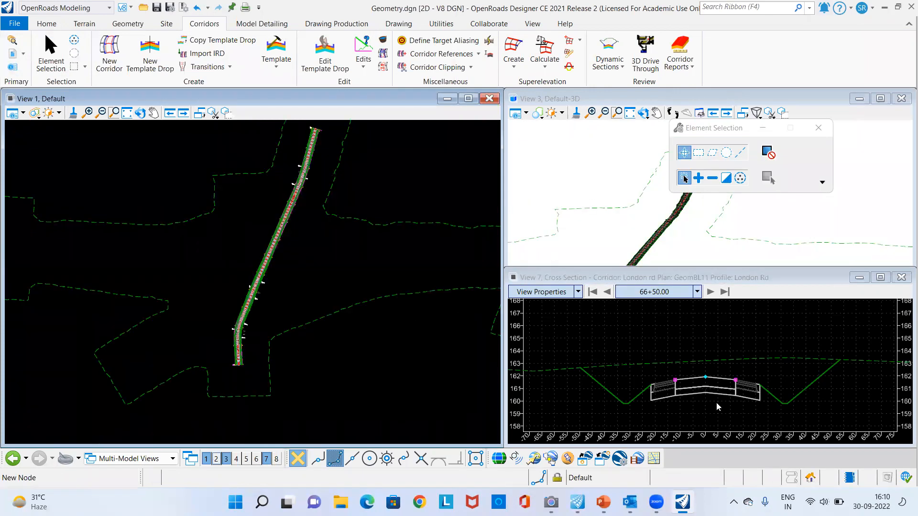
Step: Go back through the corridor cross sections station by station to 55+00.00 to examine how the lane slopes change
{"action": "left_click", "coordinate": [710, 292]}
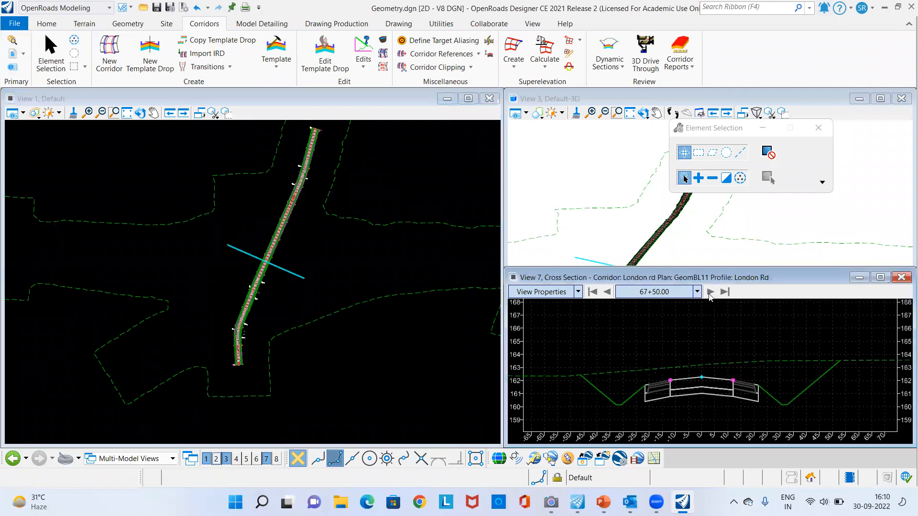
{"action": "left_click", "coordinate": [711, 292]}
{"action": "left_click", "coordinate": [607, 291]}
{"action": "left_click", "coordinate": [608, 291]}
{"action": "left_click", "coordinate": [608, 291]}
{"action": "left_click", "coordinate": [610, 292]}
{"action": "left_click", "coordinate": [609, 292]}
{"action": "left_click", "coordinate": [609, 292]}
{"action": "left_click", "coordinate": [610, 292]}
{"action": "left_click", "coordinate": [610, 292]}
{"action": "left_click", "coordinate": [609, 292]}
{"action": "left_click", "coordinate": [610, 292]}
{"action": "left_click", "coordinate": [609, 292]}
{"action": "left_click", "coordinate": [609, 292]}
{"action": "left_click", "coordinate": [610, 292]}
{"action": "left_click", "coordinate": [609, 292]}
{"action": "left_click", "coordinate": [609, 292]}
{"action": "left_click", "coordinate": [610, 292]}
{"action": "left_click", "coordinate": [610, 292]}
{"action": "left_click", "coordinate": [610, 292]}
{"action": "left_click", "coordinate": [610, 292]}
{"action": "left_click", "coordinate": [610, 292]}
{"action": "left_click", "coordinate": [610, 292]}
{"action": "left_click", "coordinate": [609, 293]}
{"action": "left_click", "coordinate": [609, 292]}
{"action": "left_click", "coordinate": [610, 292]}
{"action": "left_click", "coordinate": [610, 292]}
{"action": "left_click", "coordinate": [610, 292]}
{"action": "left_click", "coordinate": [610, 292]}
{"action": "left_click", "coordinate": [609, 292]}
{"action": "left_click", "coordinate": [609, 292]}
{"action": "left_click", "coordinate": [610, 292]}
{"action": "left_click", "coordinate": [610, 292]}
{"action": "left_click", "coordinate": [609, 292]}
{"action": "left_click", "coordinate": [610, 293]}
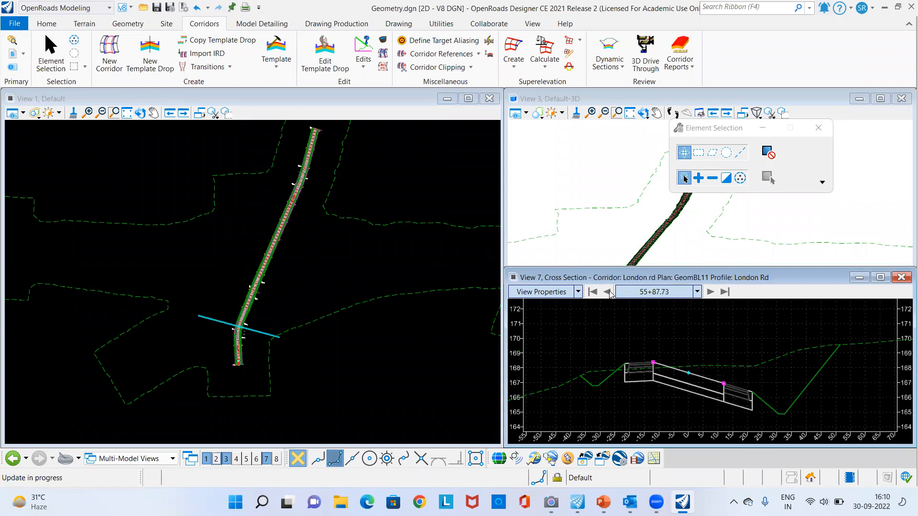
{"action": "left_click", "coordinate": [610, 292]}
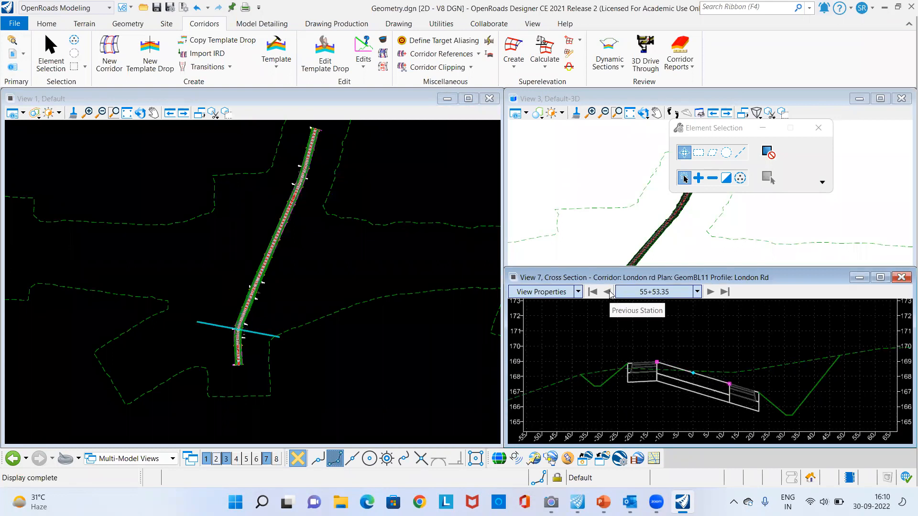
{"action": "left_click", "coordinate": [610, 292]}
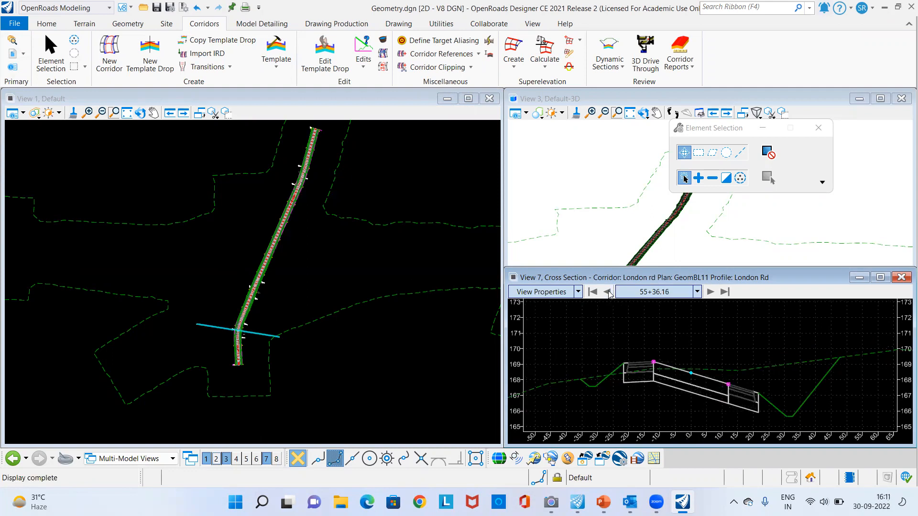
{"action": "left_click", "coordinate": [610, 292]}
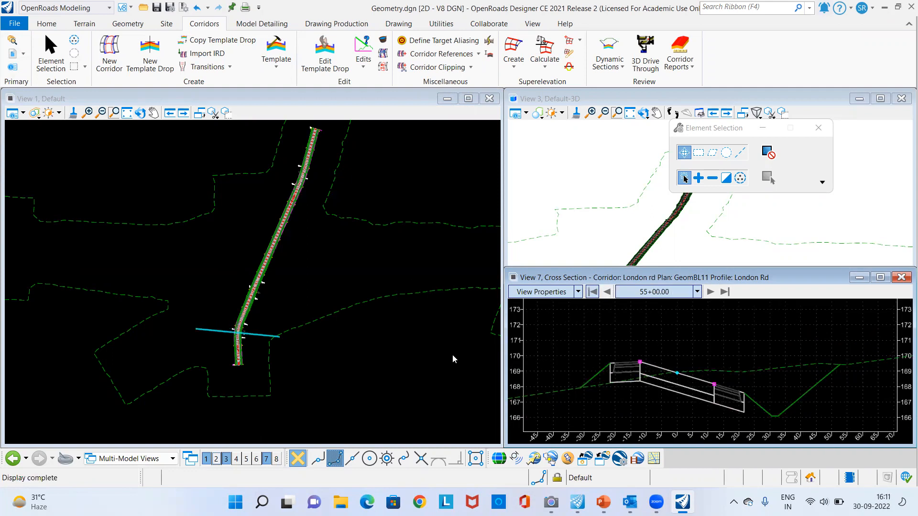
Step: Examine the lane and shoulder slopes closely in the cross section at station 55+00.00
{"action": "scroll", "coordinate": [455, 344], "scroll_direction": "down", "scroll_amount": 1}
{"action": "scroll", "coordinate": [619, 354], "scroll_direction": "down", "scroll_amount": 1}
{"action": "scroll", "coordinate": [630, 379], "scroll_direction": "up", "scroll_amount": 2}
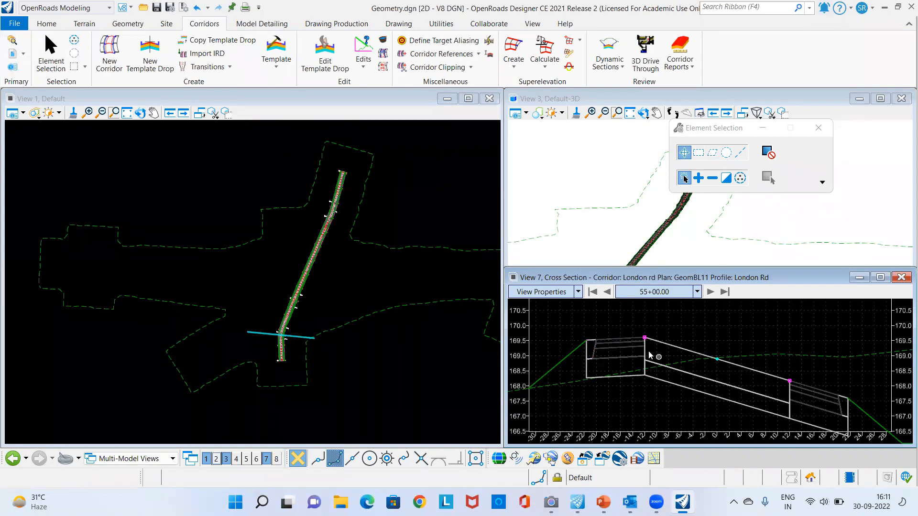
{"action": "scroll", "coordinate": [616, 357], "scroll_direction": "down", "scroll_amount": 1}
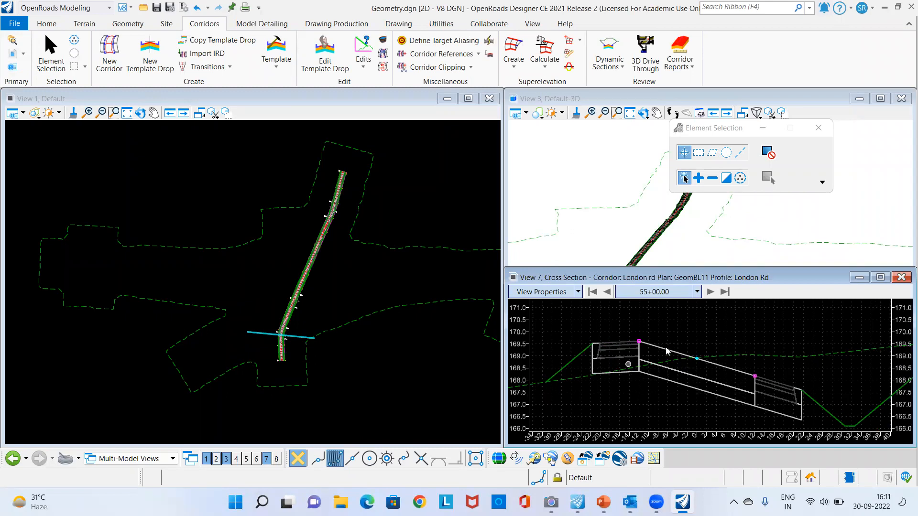
{"action": "scroll", "coordinate": [617, 349], "scroll_direction": "up", "scroll_amount": 2}
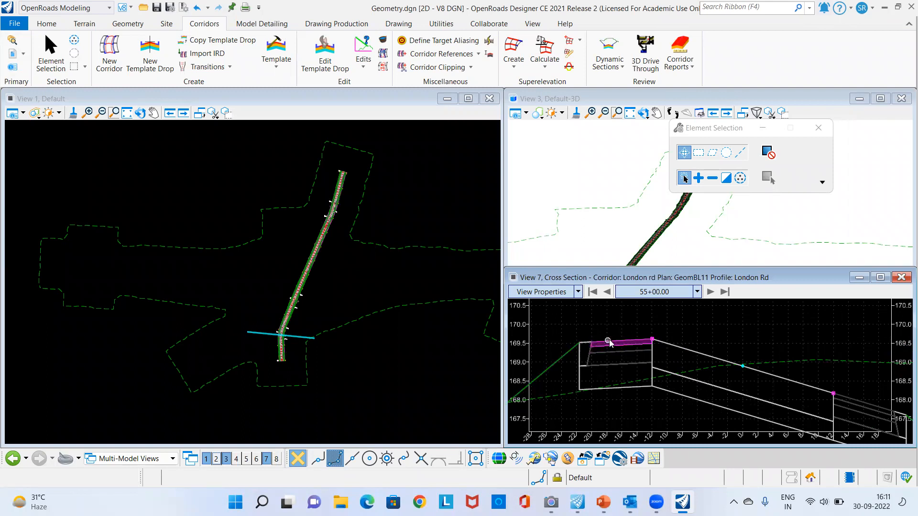
{"action": "scroll", "coordinate": [611, 339], "scroll_direction": "down", "scroll_amount": 1}
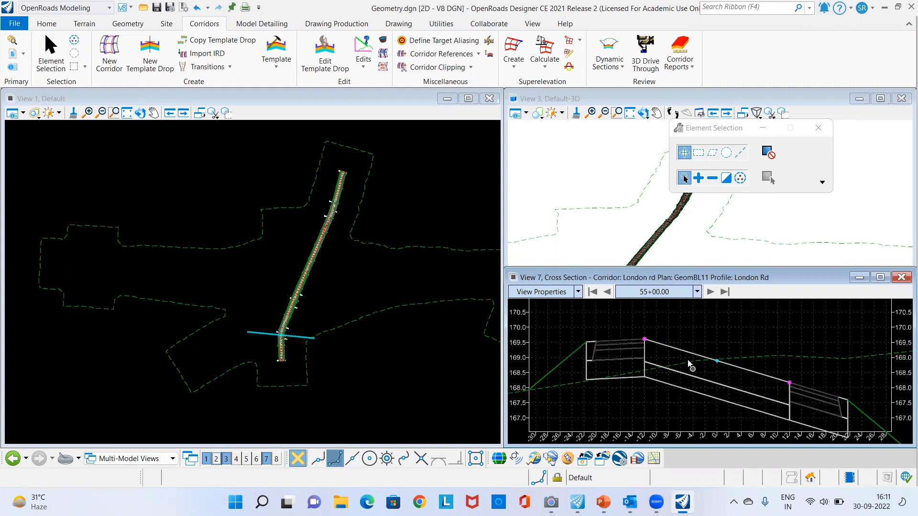
{"action": "scroll", "coordinate": [675, 348], "scroll_direction": "down", "scroll_amount": 1}
{"action": "scroll", "coordinate": [641, 353], "scroll_direction": "down", "scroll_amount": 1}
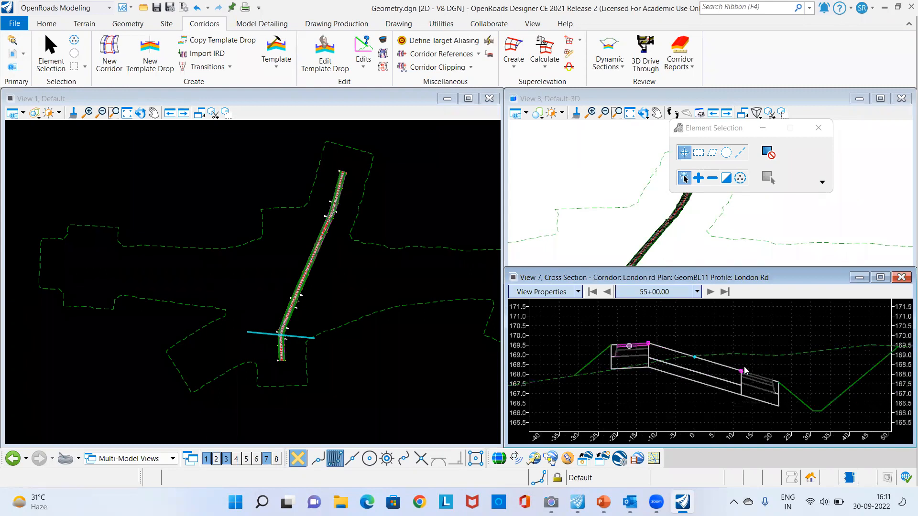
{"action": "scroll", "coordinate": [578, 330], "scroll_direction": "down", "scroll_amount": 2}
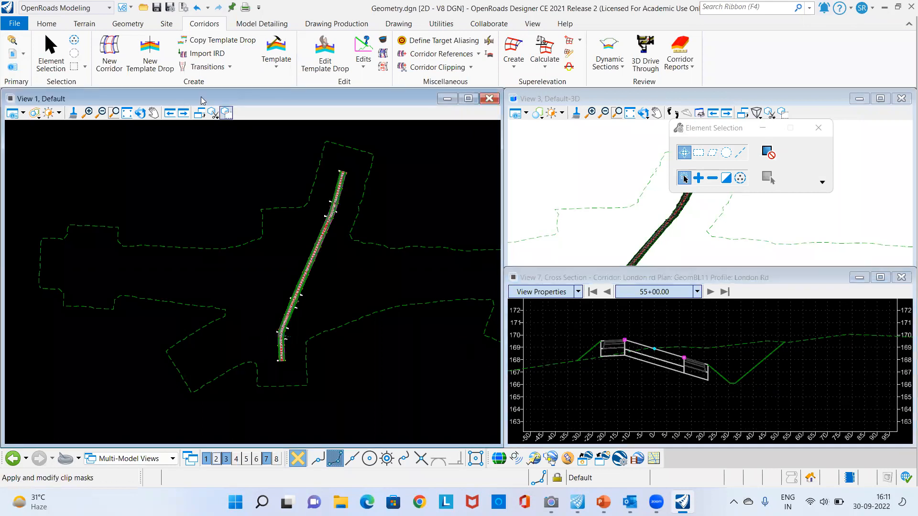
Step: Run the Component Quantities corridor report on the London rd corridor and enlarge its window to show all materials
{"action": "left_click", "coordinate": [204, 164]}
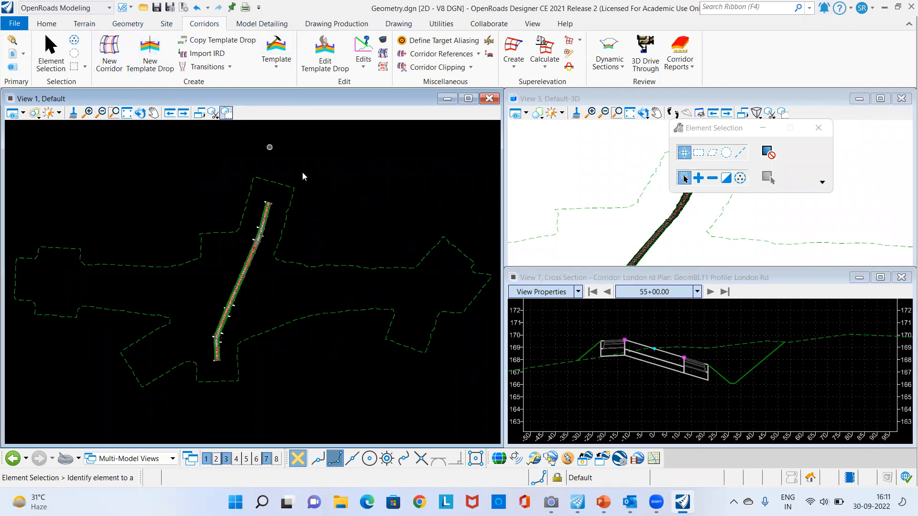
{"action": "left_click", "coordinate": [275, 28]}
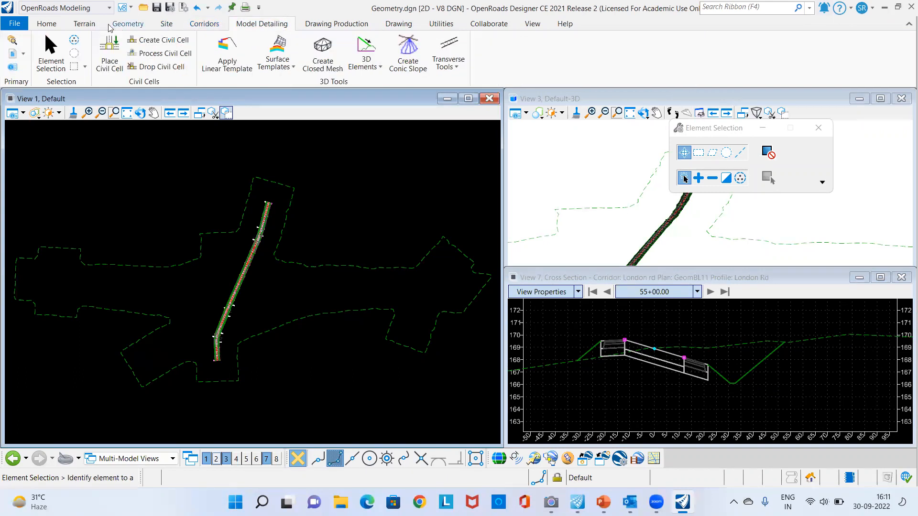
{"action": "left_click", "coordinate": [58, 25]}
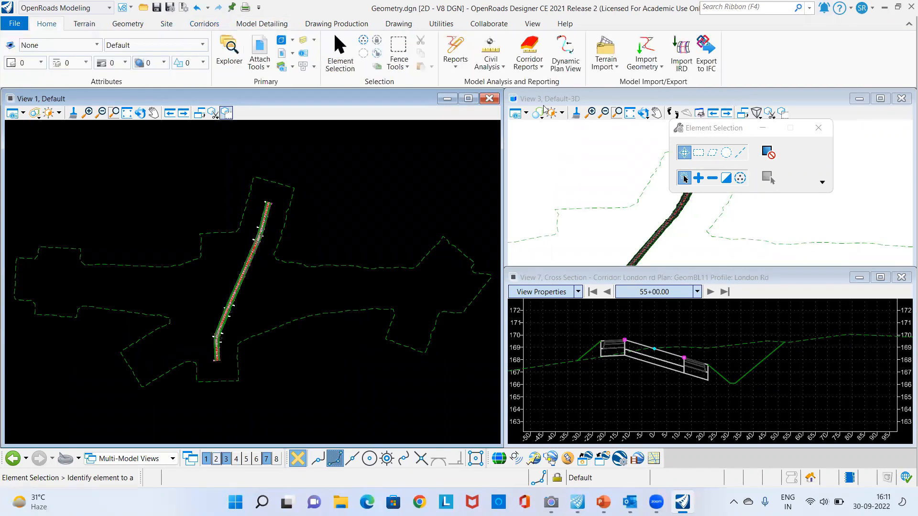
{"action": "left_click", "coordinate": [539, 72]}
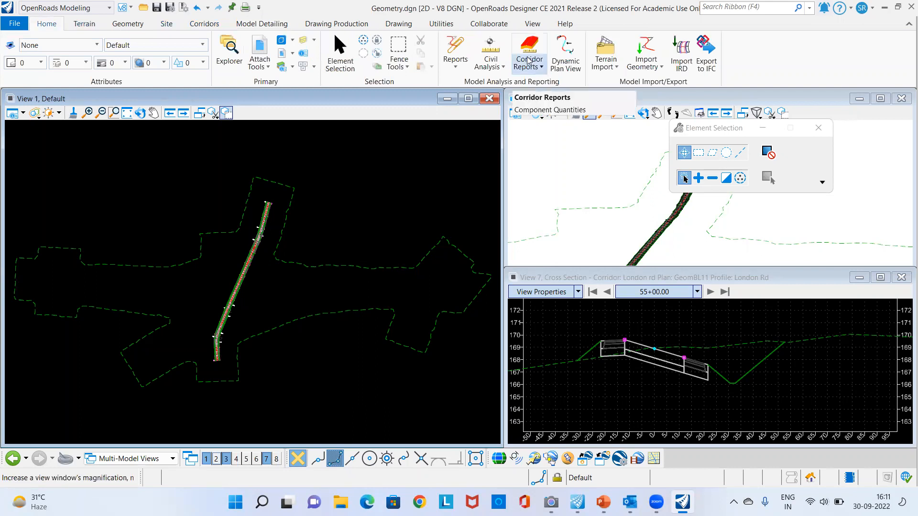
{"action": "left_click", "coordinate": [538, 108]}
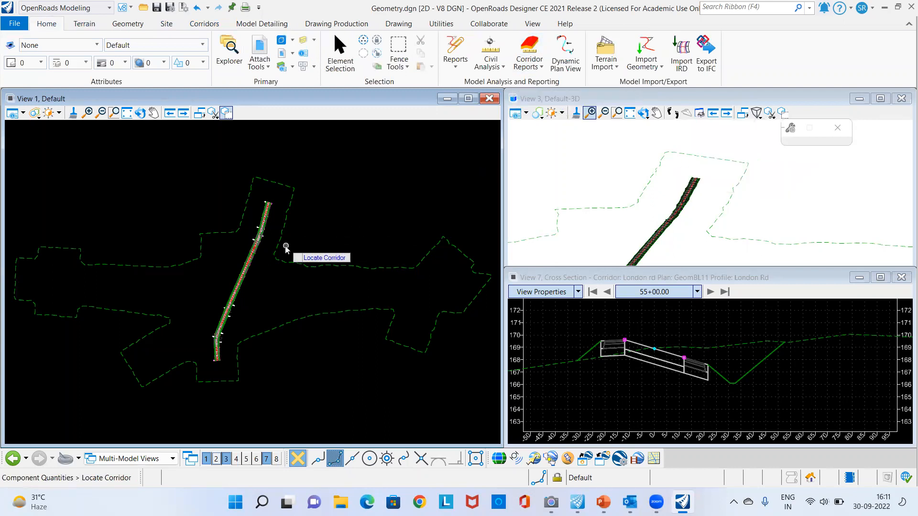
{"action": "left_click", "coordinate": [242, 289]}
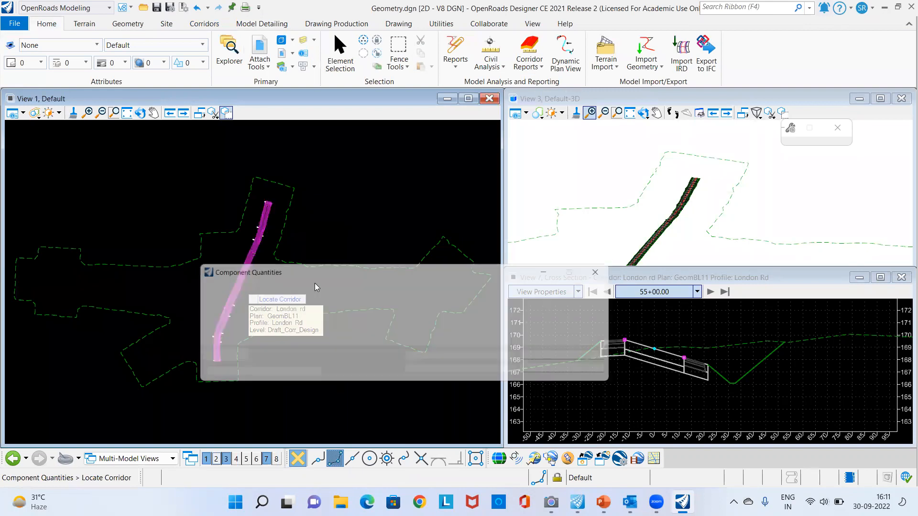
{"action": "left_click_drag", "start_coordinate": [327, 272], "coordinate": [471, 69]}
{"action": "left_click_drag", "start_coordinate": [459, 183], "coordinate": [464, 357]}
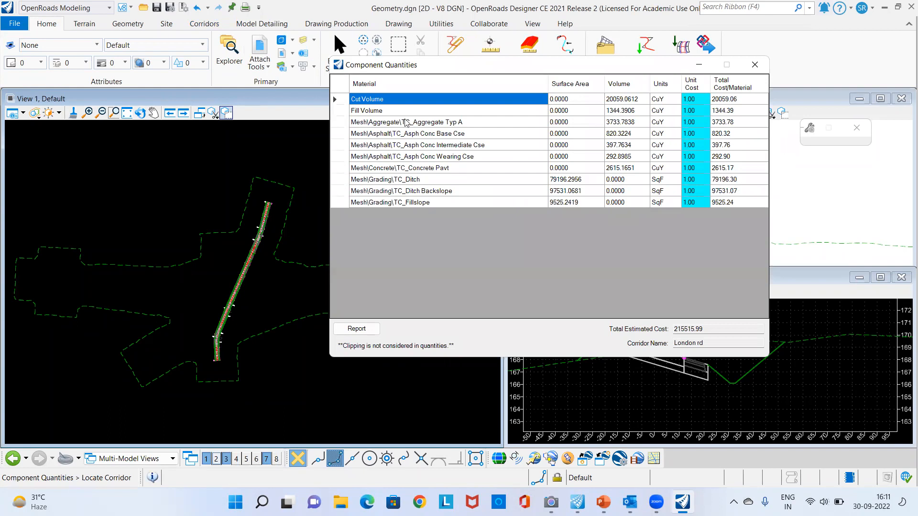
Step: Generate the Corridor Model Component Quantities report, enlarge the report browser and review the material quantities listed by station
{"action": "scroll", "coordinate": [674, 371], "scroll_direction": "down", "scroll_amount": 1}
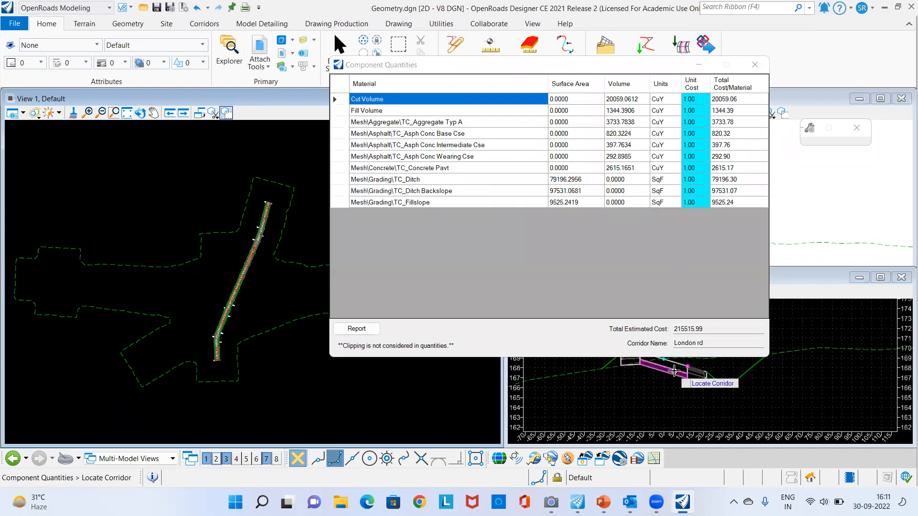
{"action": "scroll", "coordinate": [669, 378], "scroll_direction": "up", "scroll_amount": 2}
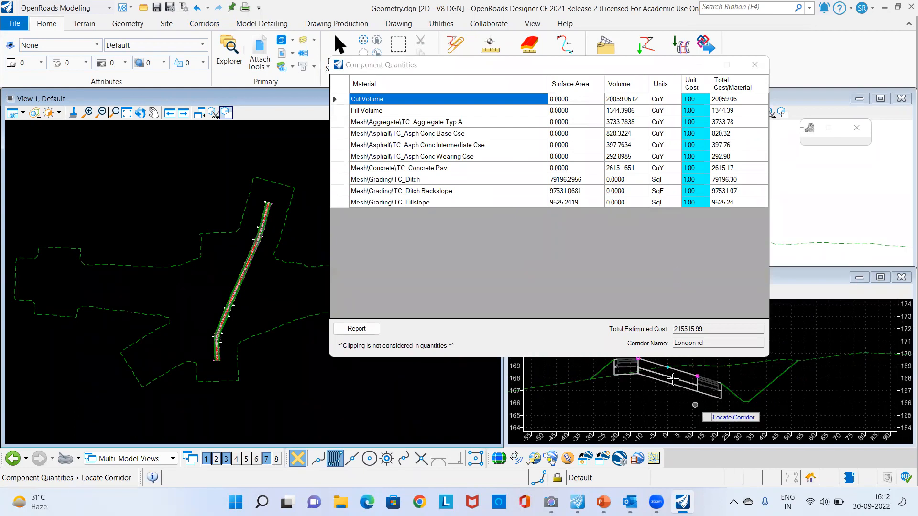
{"action": "scroll", "coordinate": [660, 389], "scroll_direction": "up", "scroll_amount": 2}
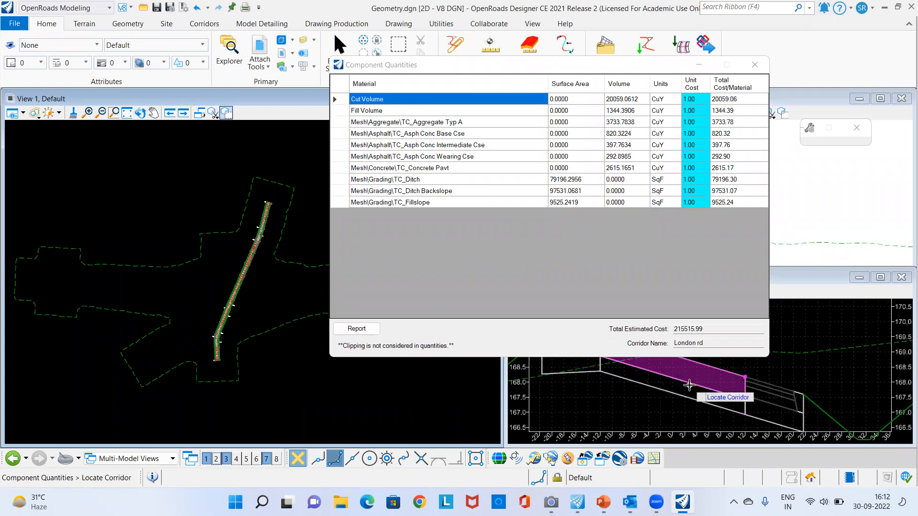
{"action": "scroll", "coordinate": [831, 382], "scroll_direction": "down", "scroll_amount": 2}
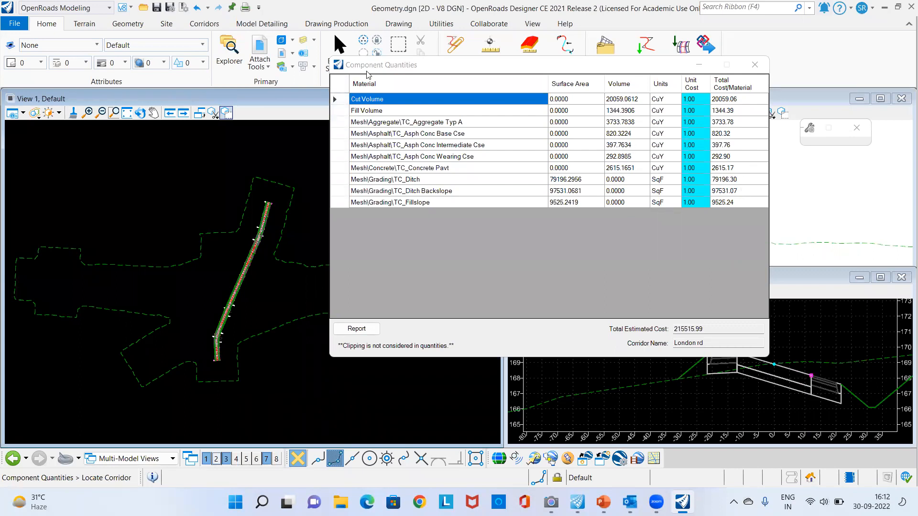
{"action": "left_click_drag", "start_coordinate": [368, 74], "coordinate": [354, 87]}
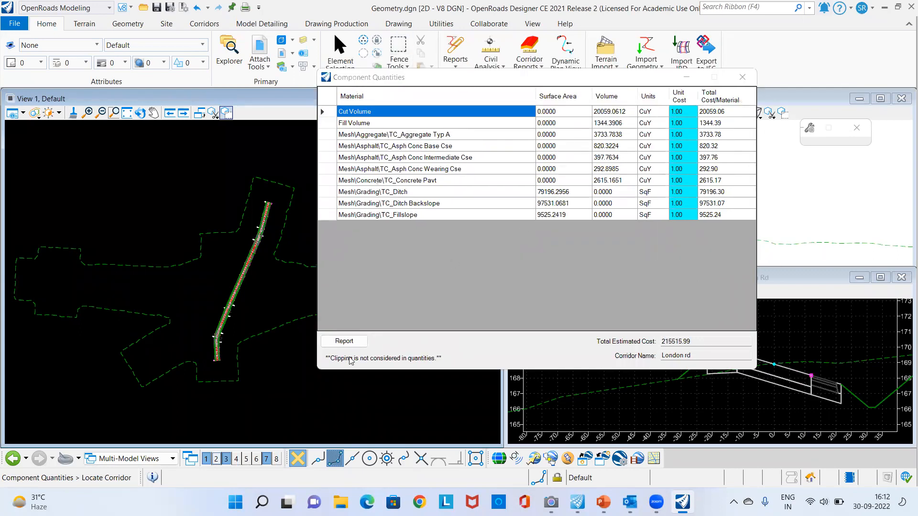
{"action": "left_click", "coordinate": [344, 341]}
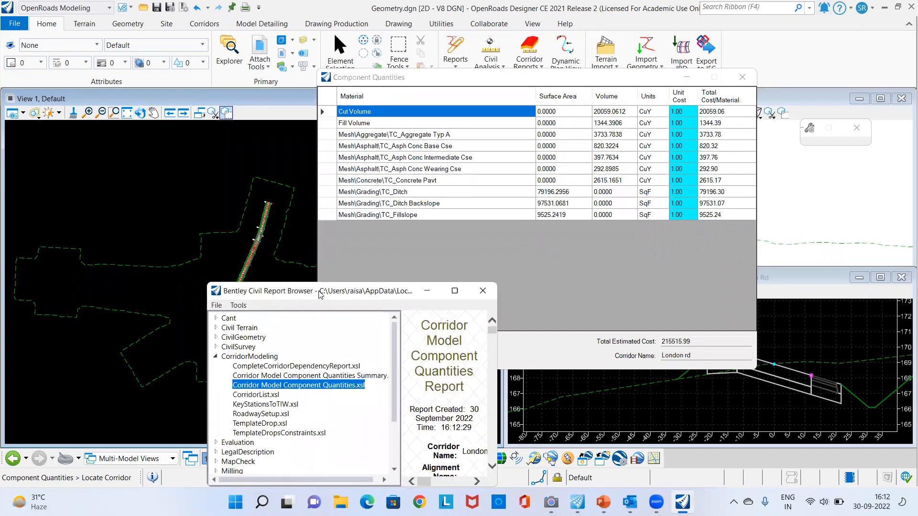
{"action": "left_click_drag", "start_coordinate": [320, 294], "coordinate": [414, 64]}
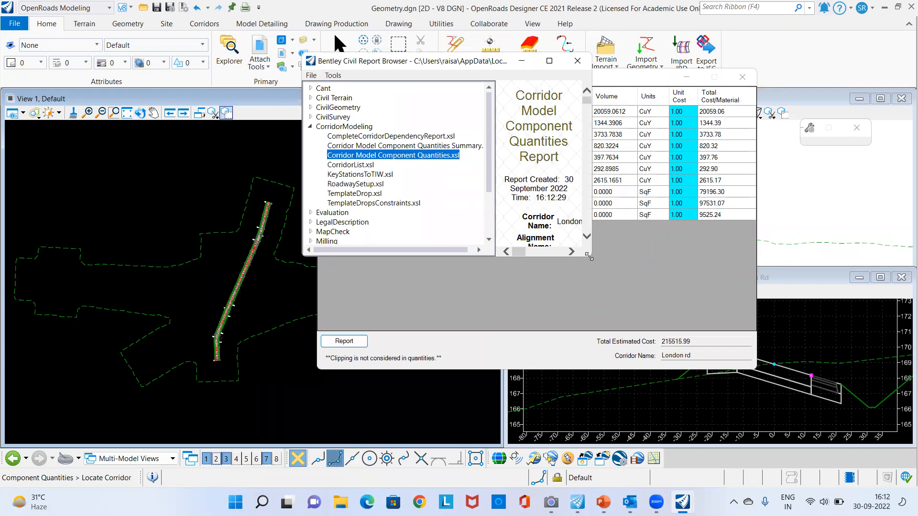
{"action": "left_click_drag", "start_coordinate": [589, 256], "coordinate": [810, 420]}
{"action": "scroll", "coordinate": [595, 268], "scroll_direction": "down", "scroll_amount": 10}
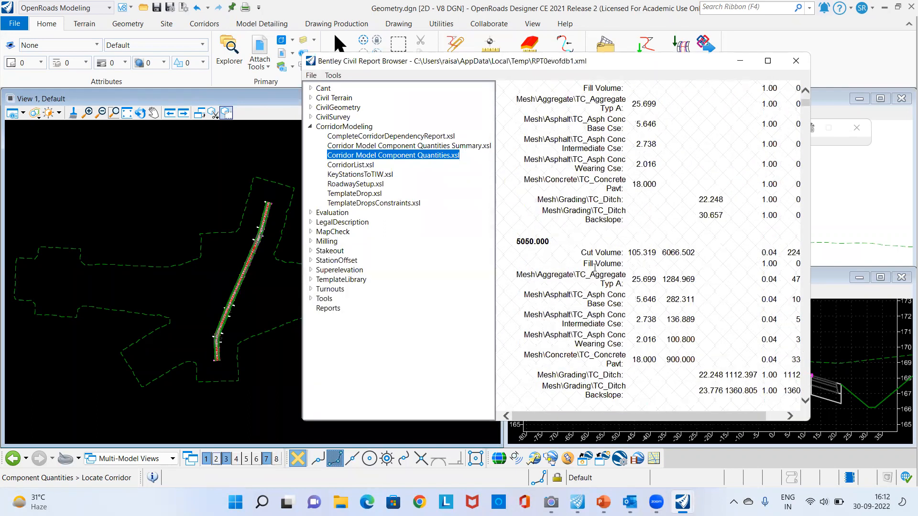
{"action": "scroll", "coordinate": [547, 193], "scroll_direction": "down", "scroll_amount": 8}
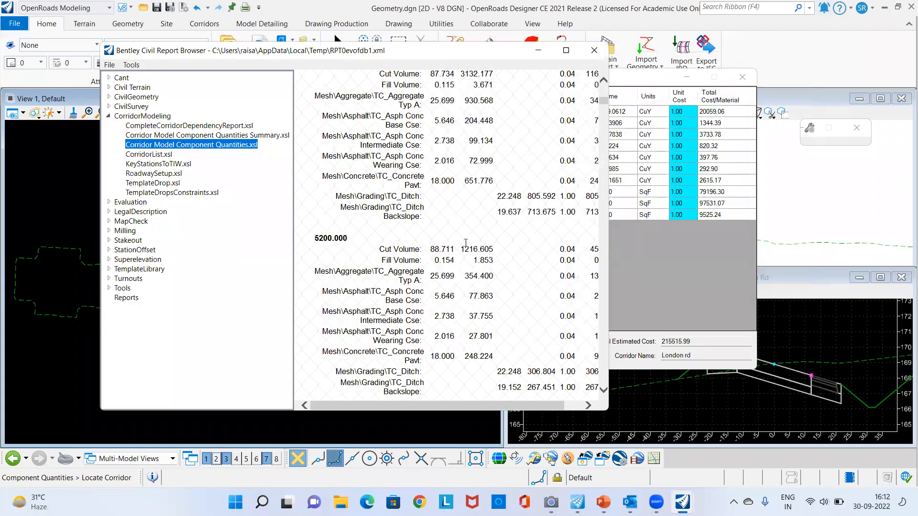
{"action": "left_click_drag", "start_coordinate": [609, 251], "coordinate": [795, 250]}
Step: Set the report's station format to ss+ss.ss in the format options
{"action": "left_click", "coordinate": [129, 65]}
{"action": "left_click", "coordinate": [149, 76]}
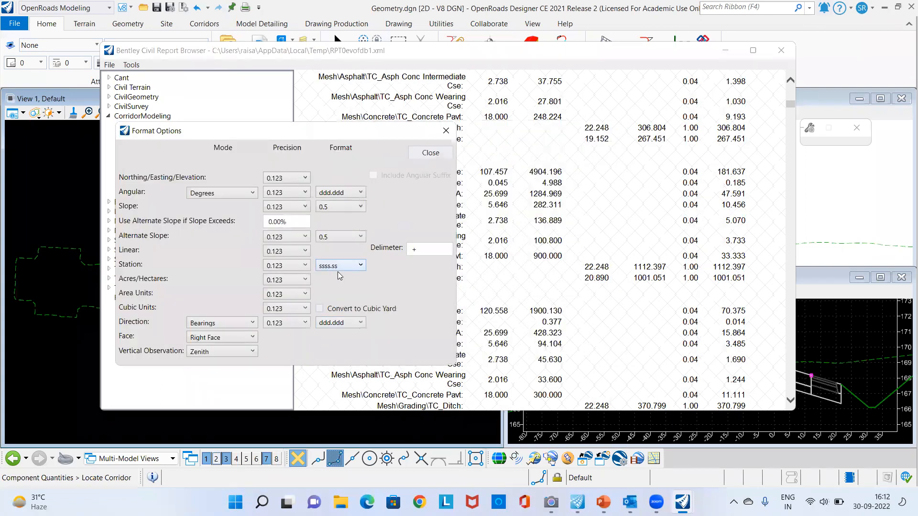
{"action": "left_click", "coordinate": [343, 266]}
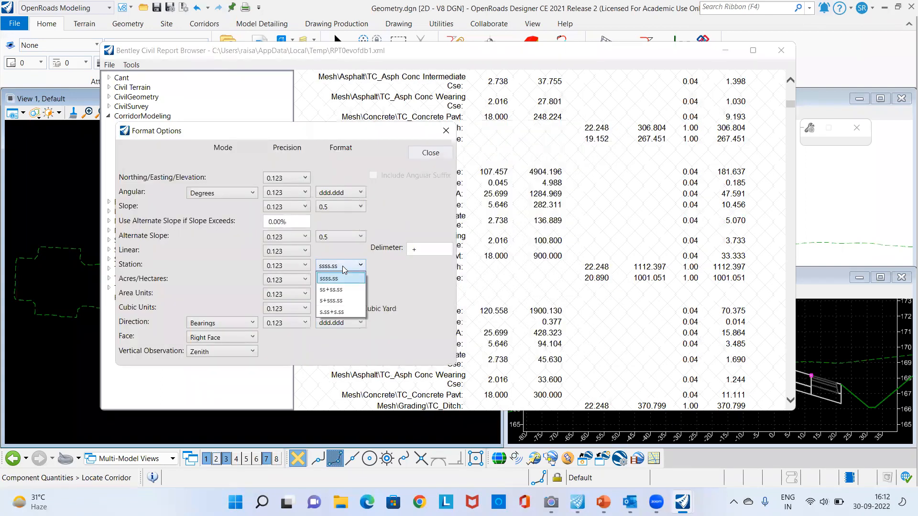
{"action": "left_click", "coordinate": [336, 290]}
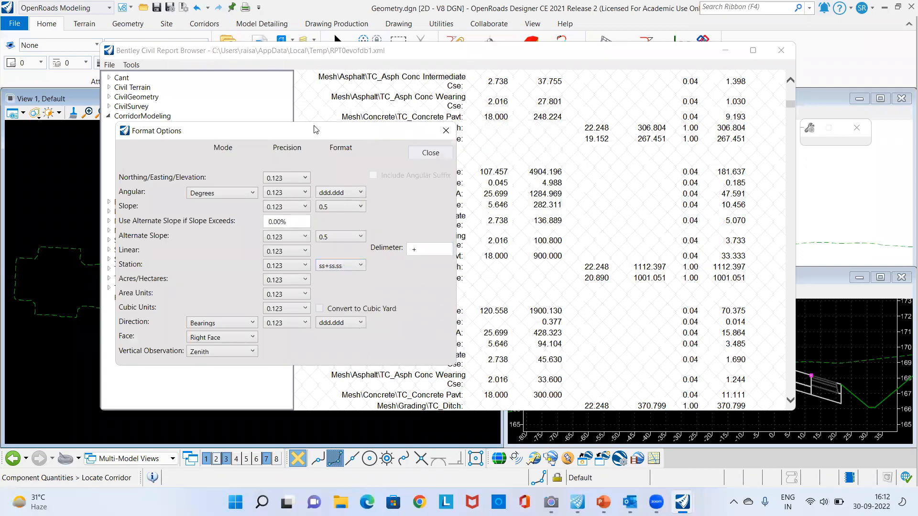
{"action": "left_click_drag", "start_coordinate": [314, 130], "coordinate": [539, 107]}
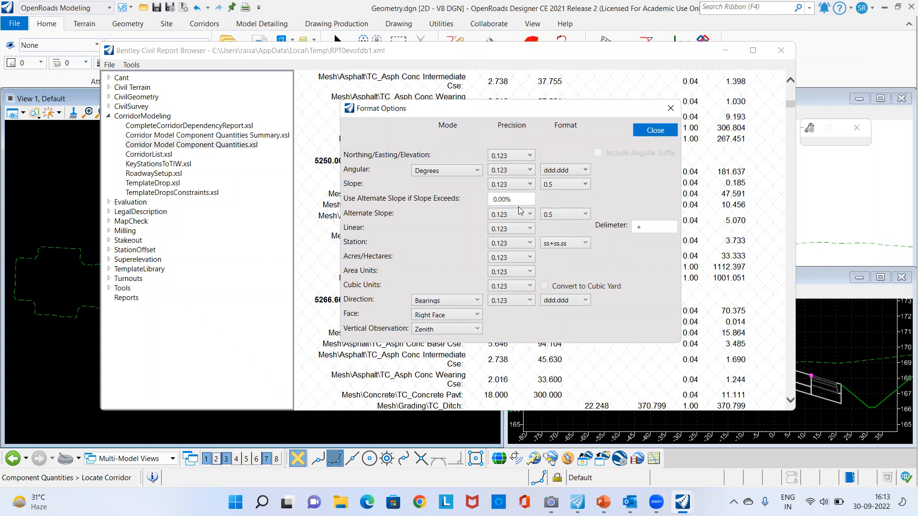
Step: Close the format options and review the component quantities station by station in the reformatted report, from 50+00 to about 56+00
{"action": "scroll", "coordinate": [471, 251], "scroll_direction": "down", "scroll_amount": 1}
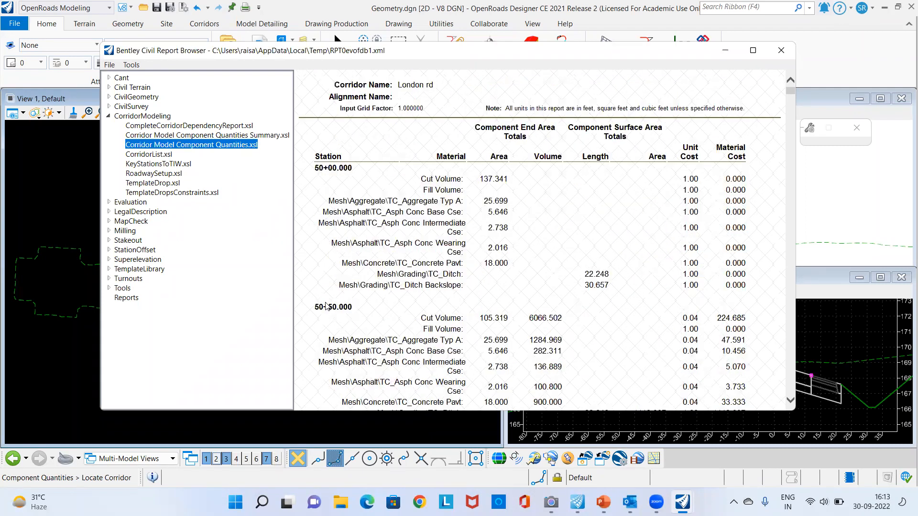
{"action": "scroll", "coordinate": [326, 306], "scroll_direction": "down", "scroll_amount": 3}
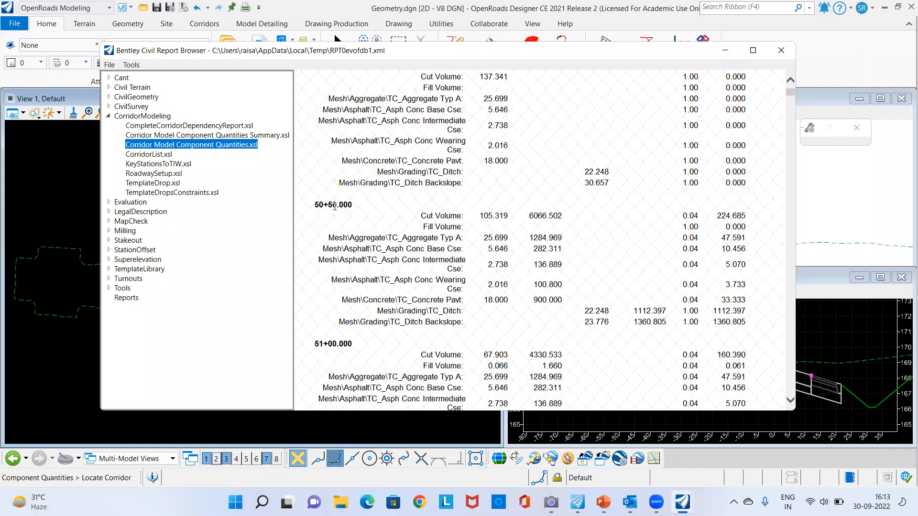
{"action": "left_click_drag", "start_coordinate": [352, 205], "coordinate": [325, 221]}
{"action": "left_click", "coordinate": [319, 207]}
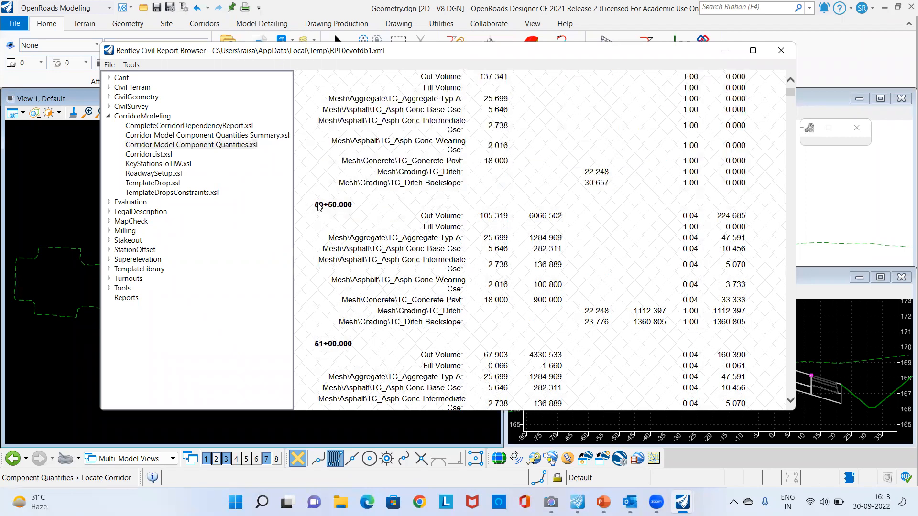
{"action": "scroll", "coordinate": [328, 255], "scroll_direction": "down", "scroll_amount": 3}
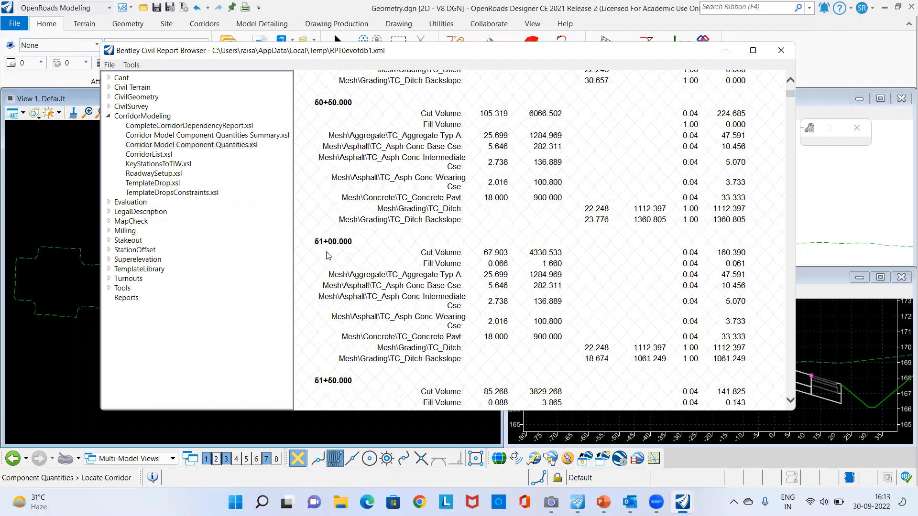
{"action": "scroll", "coordinate": [330, 250], "scroll_direction": "down", "scroll_amount": 12}
{"action": "scroll", "coordinate": [331, 250], "scroll_direction": "down", "scroll_amount": 20}
{"action": "scroll", "coordinate": [333, 250], "scroll_direction": "down", "scroll_amount": 20}
{"action": "scroll", "coordinate": [330, 250], "scroll_direction": "down", "scroll_amount": 20}
{"action": "scroll", "coordinate": [331, 250], "scroll_direction": "down", "scroll_amount": 5}
{"action": "scroll", "coordinate": [332, 250], "scroll_direction": "up", "scroll_amount": 4}
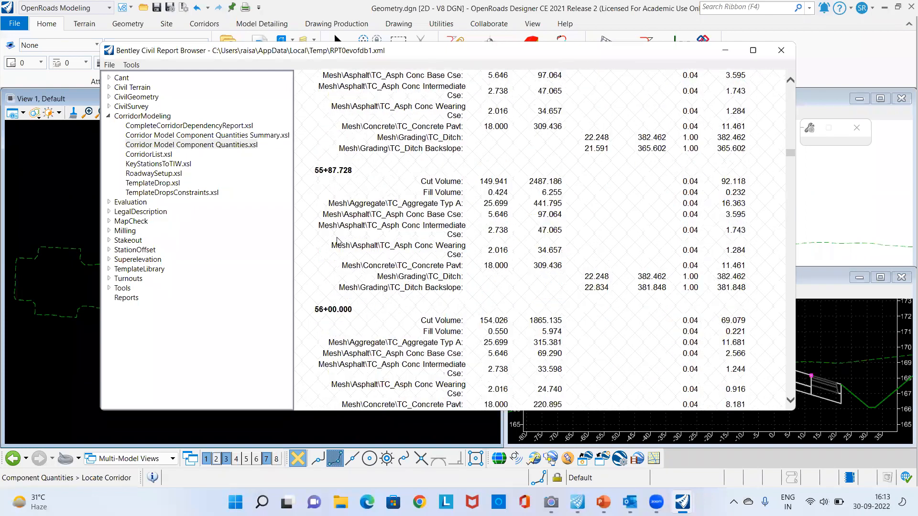
Step: Save the report as a Microsoft Excel file named London Rd in the desktop folder Workshop_IITD > Open Roads Designer
{"action": "left_click", "coordinate": [111, 67]}
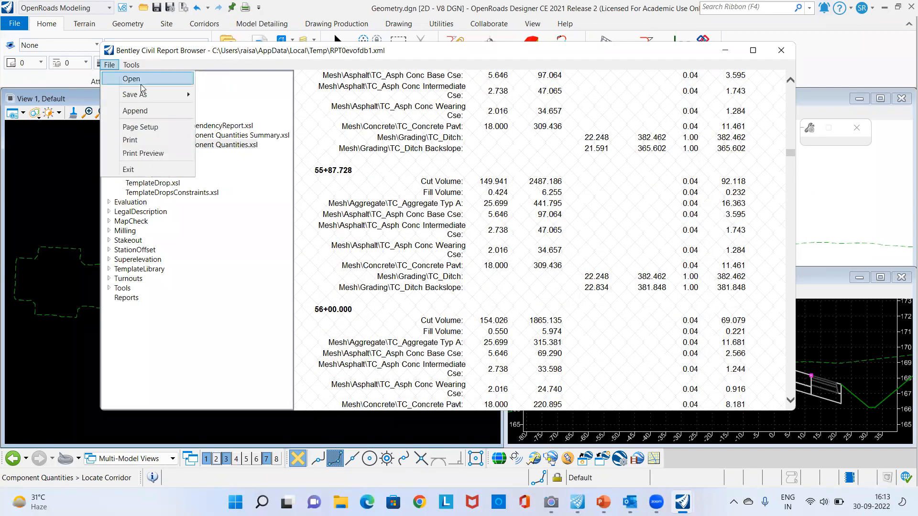
{"action": "mouse_move", "coordinate": [142, 100]}
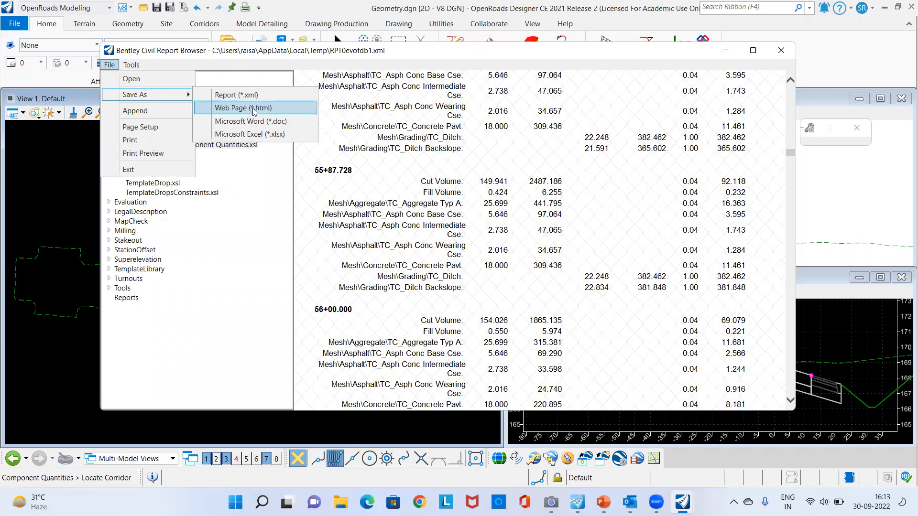
{"action": "left_click", "coordinate": [255, 135]}
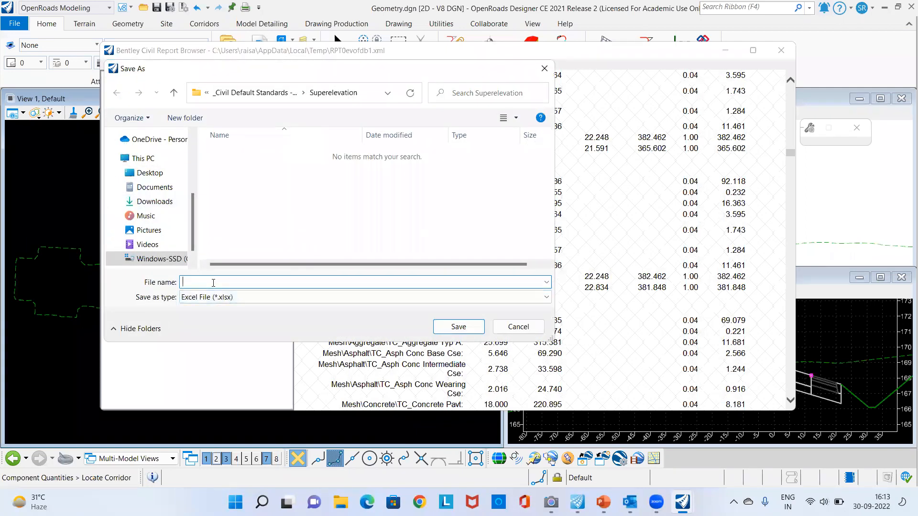
{"action": "type", "text": "London Rd"}
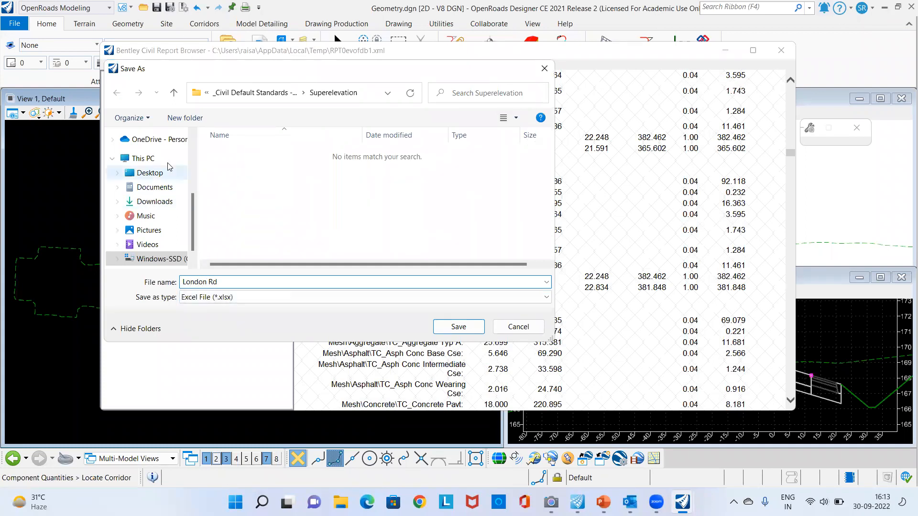
{"action": "left_click", "coordinate": [149, 173]}
{"action": "double_click", "coordinate": [261, 167]}
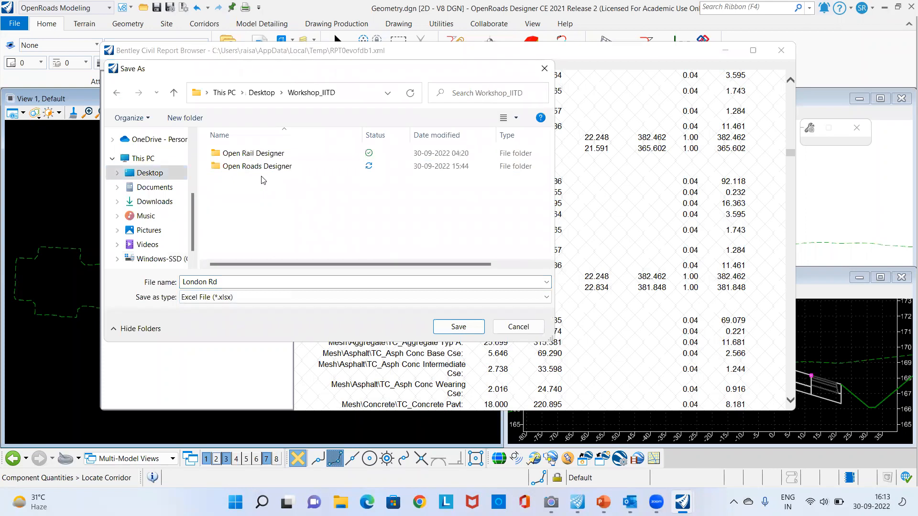
{"action": "double_click", "coordinate": [255, 166]}
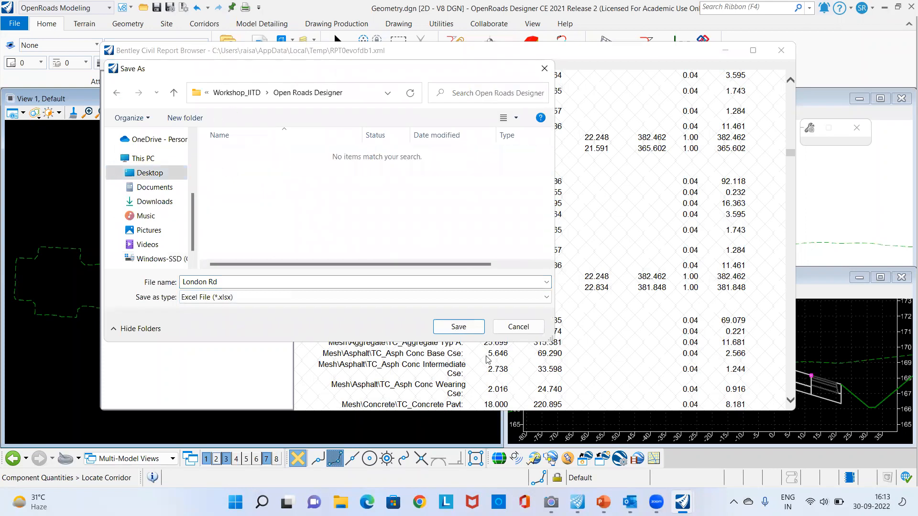
{"action": "left_click", "coordinate": [458, 327]}
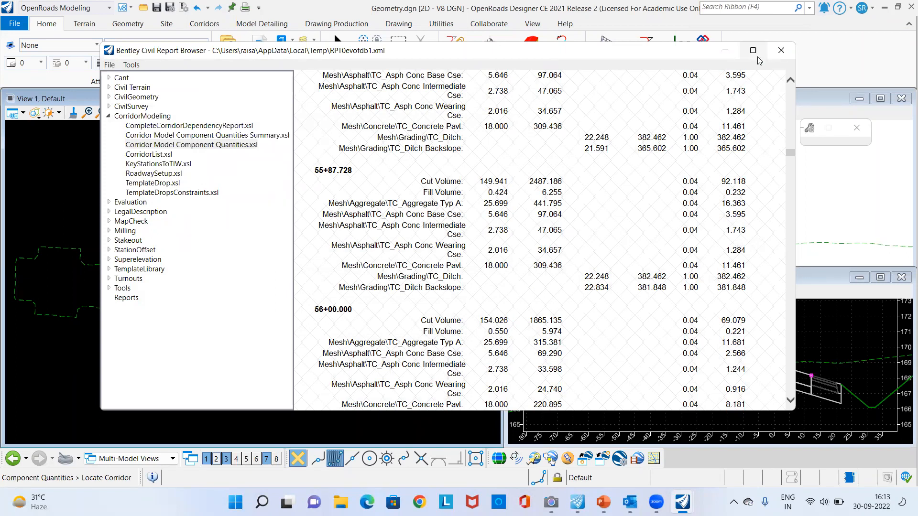
Step: Close the report browser and the Component Quantities window, and end the corridor command with Element Selection
{"action": "left_click", "coordinate": [780, 51]}
{"action": "left_click", "coordinate": [780, 51]}
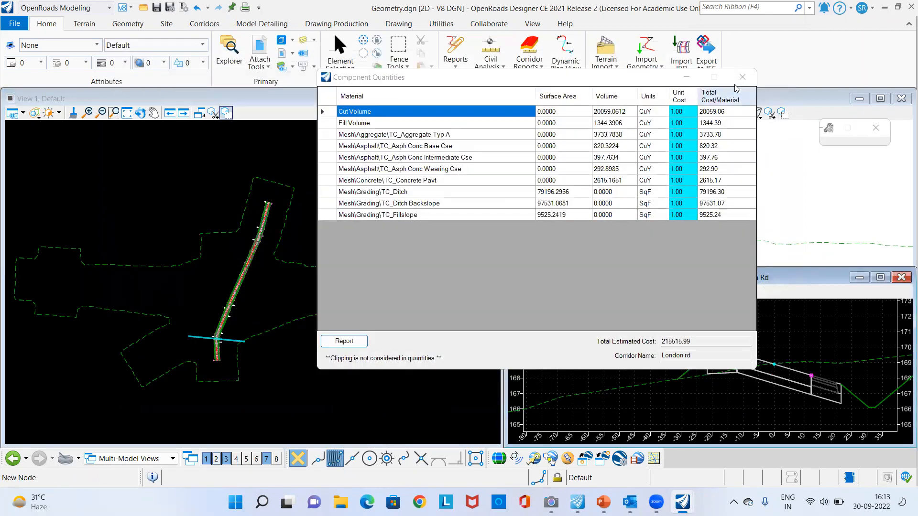
{"action": "left_click", "coordinate": [742, 77]}
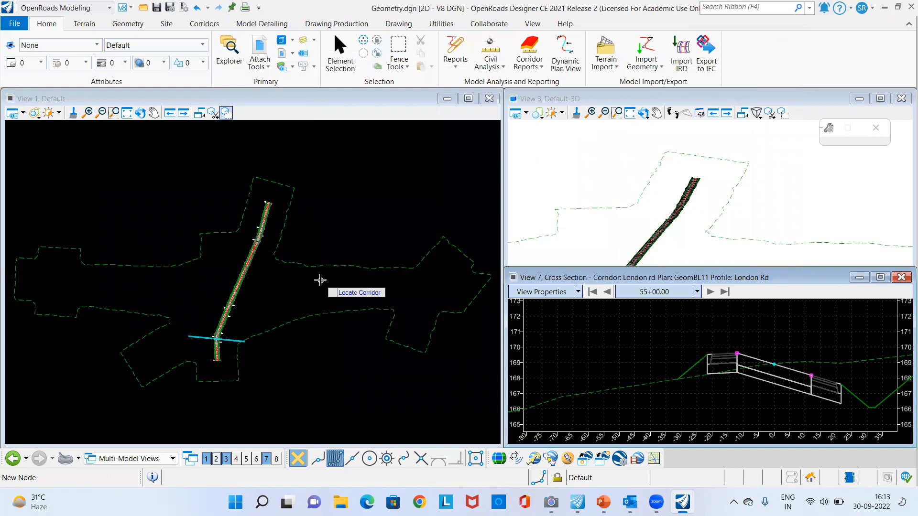
{"action": "left_click", "coordinate": [347, 61]}
{"action": "left_click", "coordinate": [372, 196]}
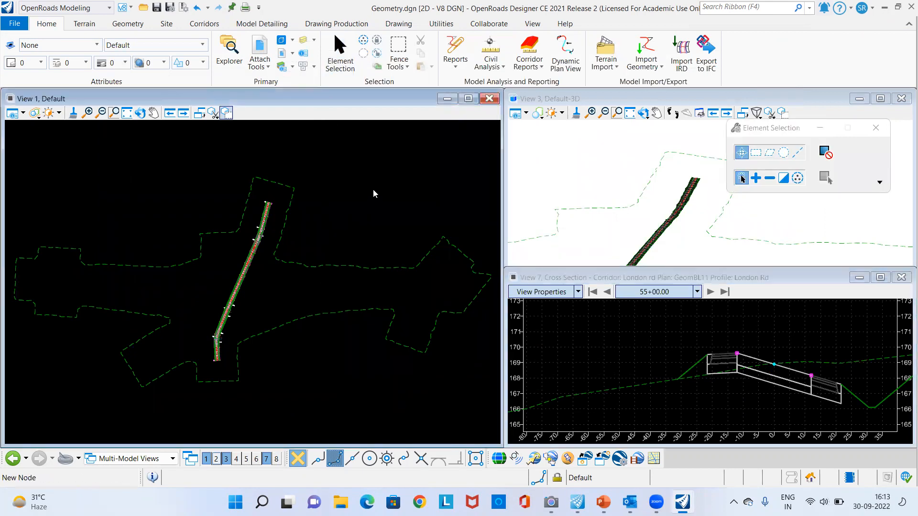
Step: Try to start placing a civil plan named boundary and close the unresponsive program
{"action": "scroll", "coordinate": [581, 187], "scroll_direction": "down", "scroll_amount": 2}
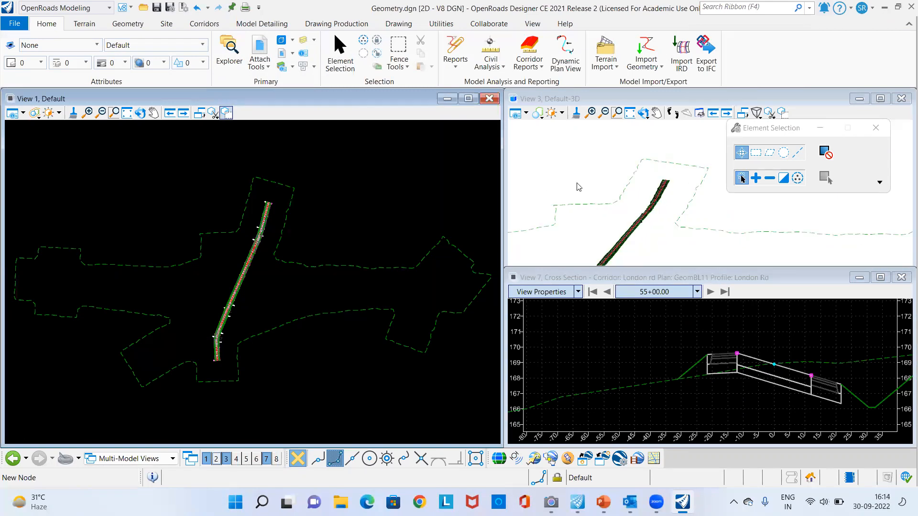
{"action": "mouse_move", "coordinate": [353, 205]}
{"action": "middle_mouse_down"}
{"action": "mouse_move", "coordinate": [389, 172]}
{"action": "mouse_move", "coordinate": [343, 214]}
{"action": "middle_mouse_up"}
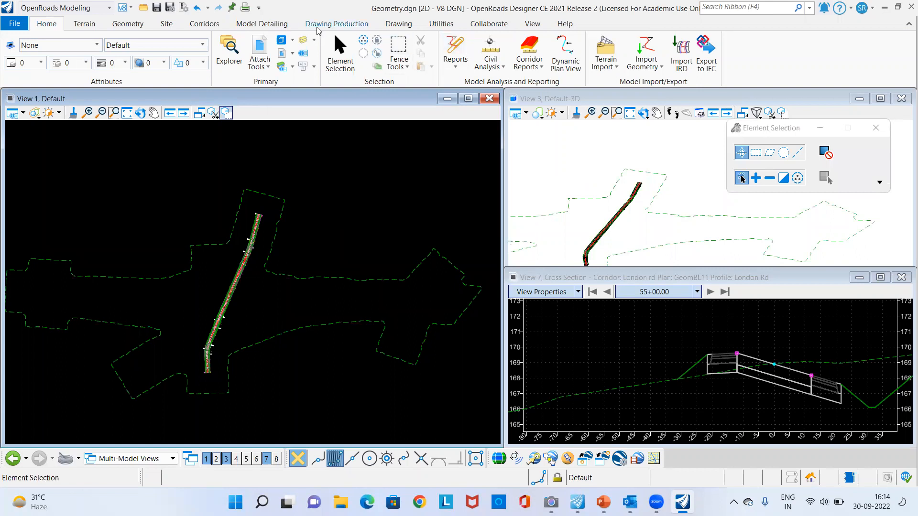
{"action": "left_click", "coordinate": [325, 25]}
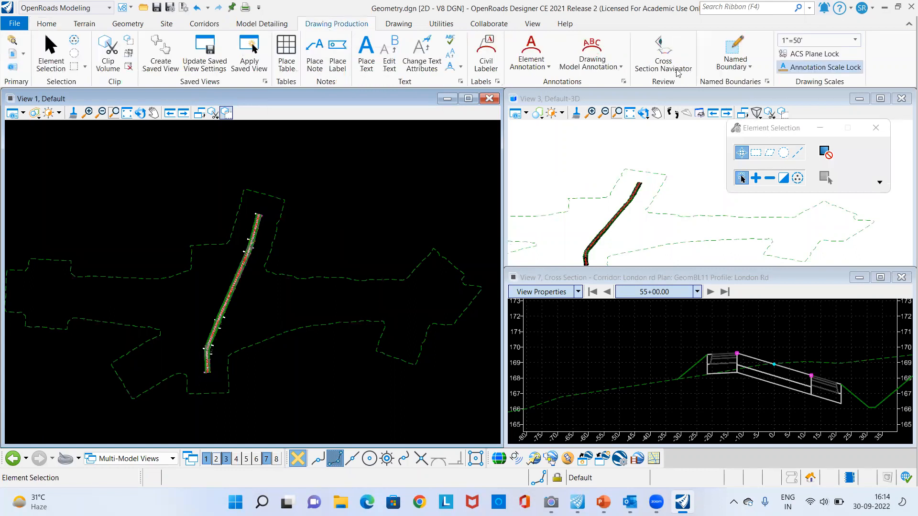
{"action": "left_click", "coordinate": [749, 71]}
{"action": "left_click", "coordinate": [746, 82]}
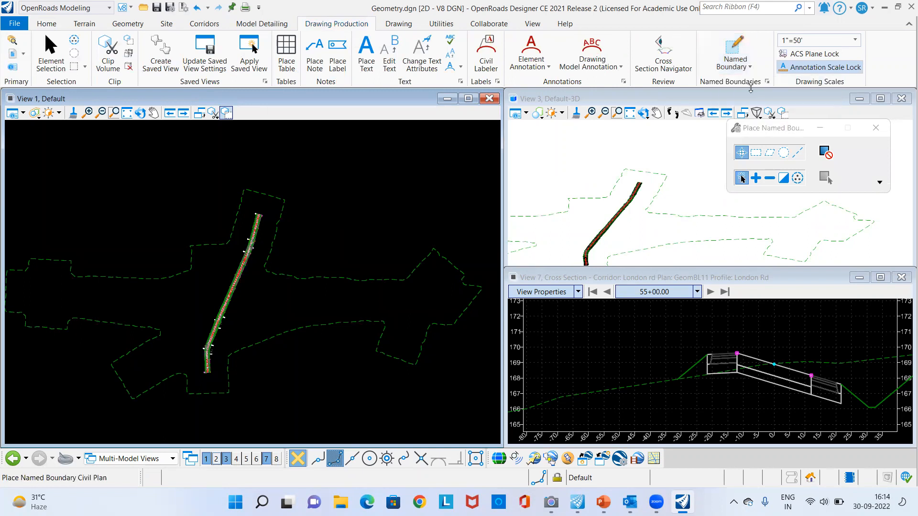
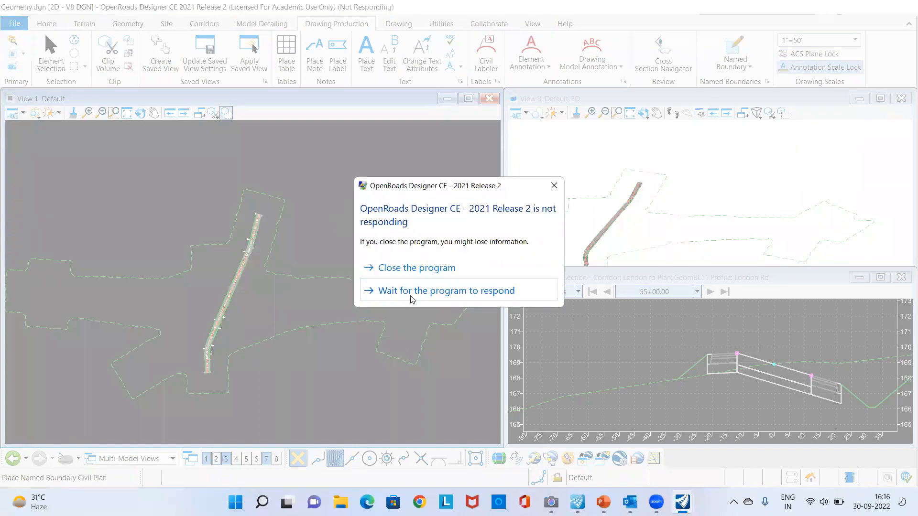
{"action": "left_click", "coordinate": [409, 297]}
{"action": "left_click", "coordinate": [410, 272]}
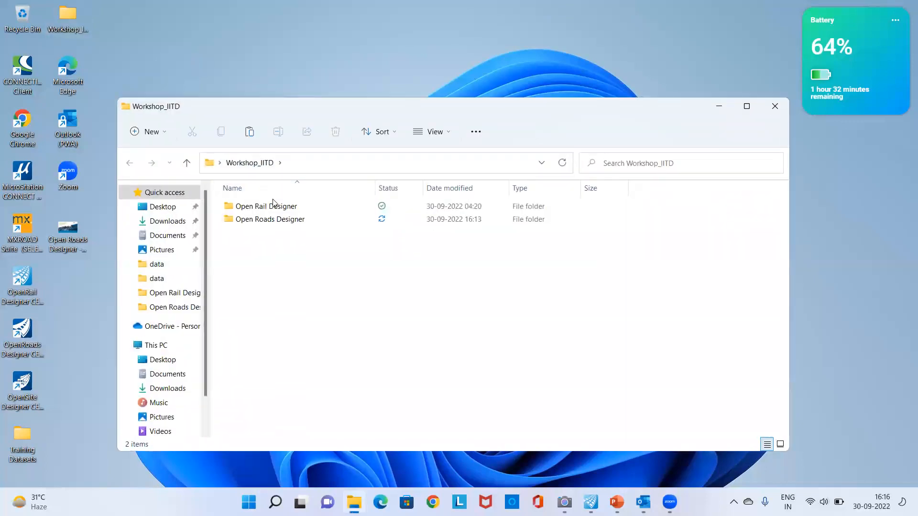
Step: Reopen the Geometry file from the Workshop_IITD > Open Roads Designer folder with OpenRoads Designer CE - 2021 Release 2
{"action": "left_click", "coordinate": [266, 206]}
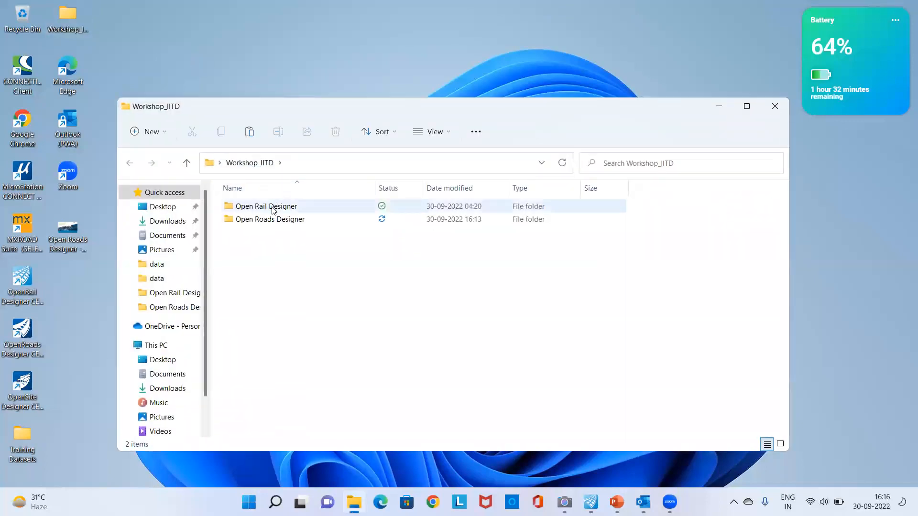
{"action": "double_click", "coordinate": [269, 219]}
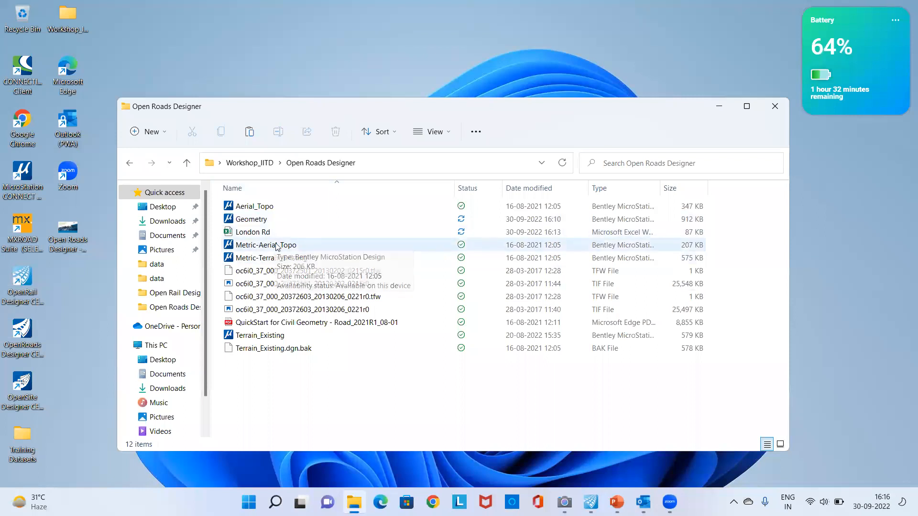
{"action": "left_click", "coordinate": [262, 223]}
{"action": "right_click", "coordinate": [262, 224]}
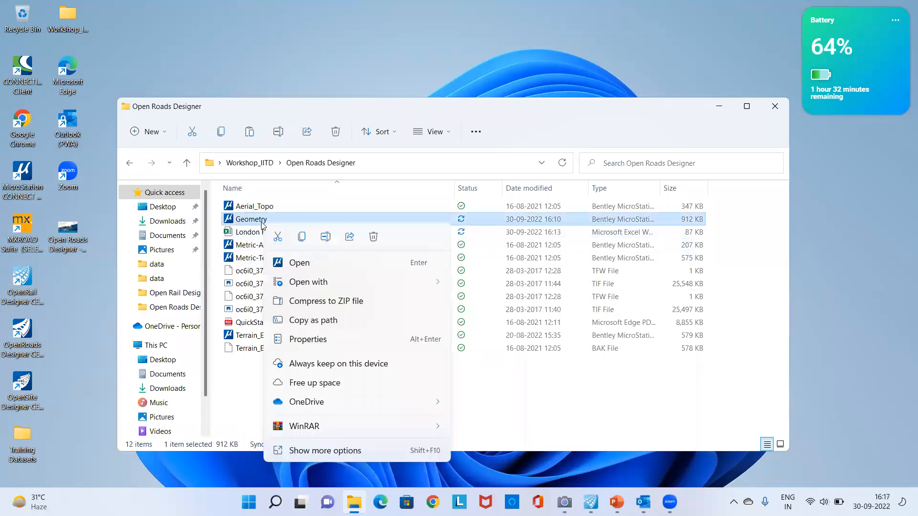
{"action": "mouse_move", "coordinate": [309, 282]}
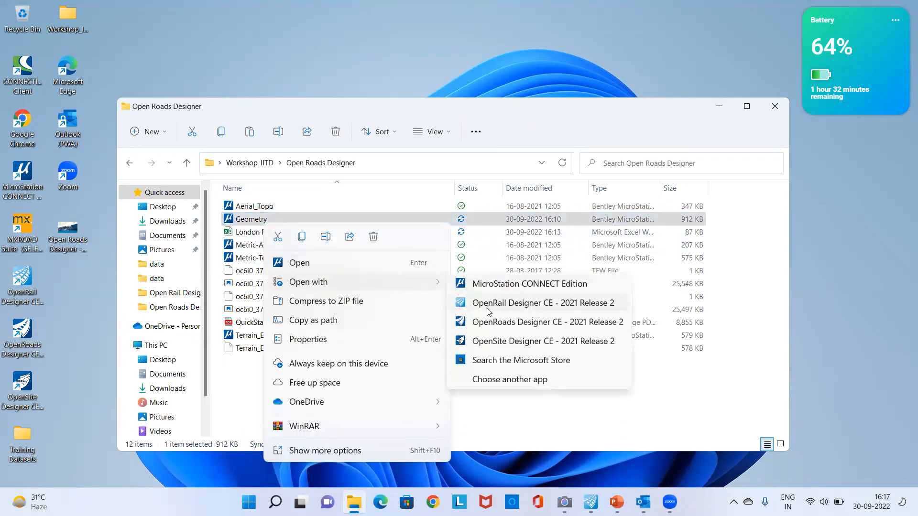
{"action": "left_click", "coordinate": [492, 323]}
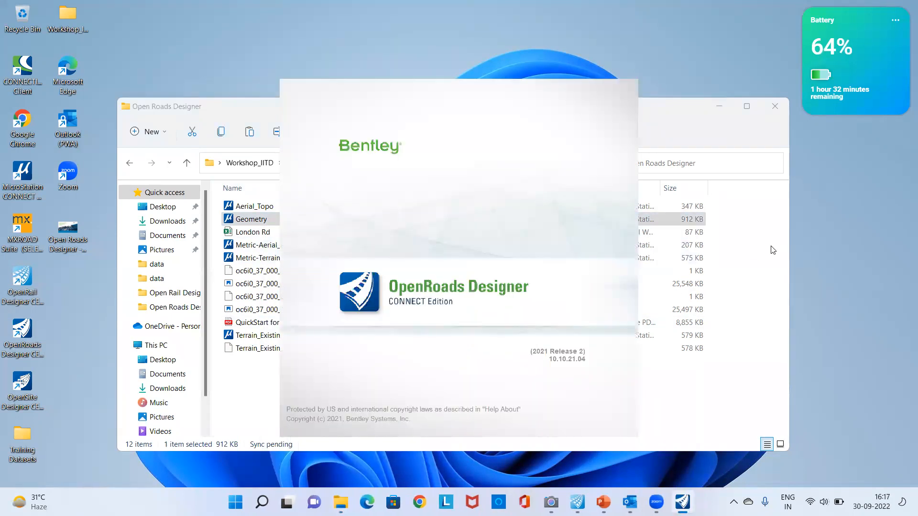
{"action": "left_click", "coordinate": [720, 113]}
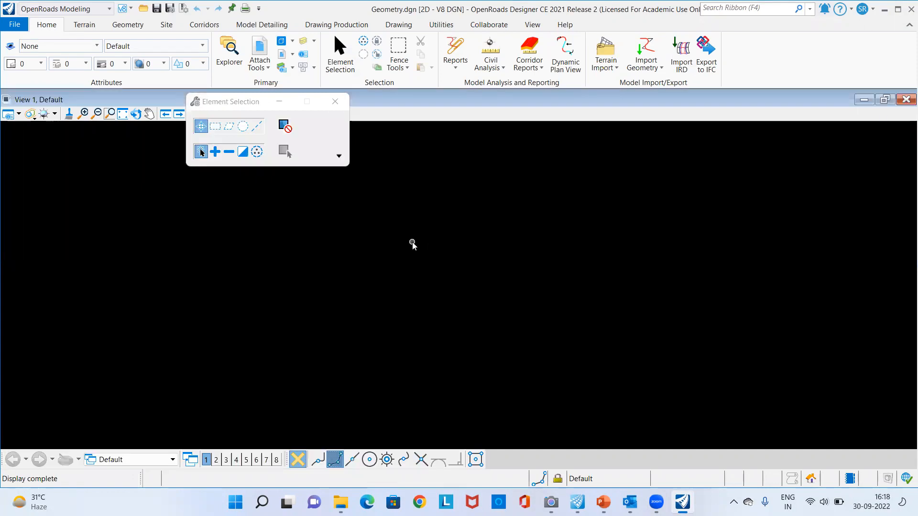
Step: Fit the whole model in the plan view and set up side-by-side plan and 3D views, leaving the plan view active
{"action": "left_click", "coordinate": [128, 117]}
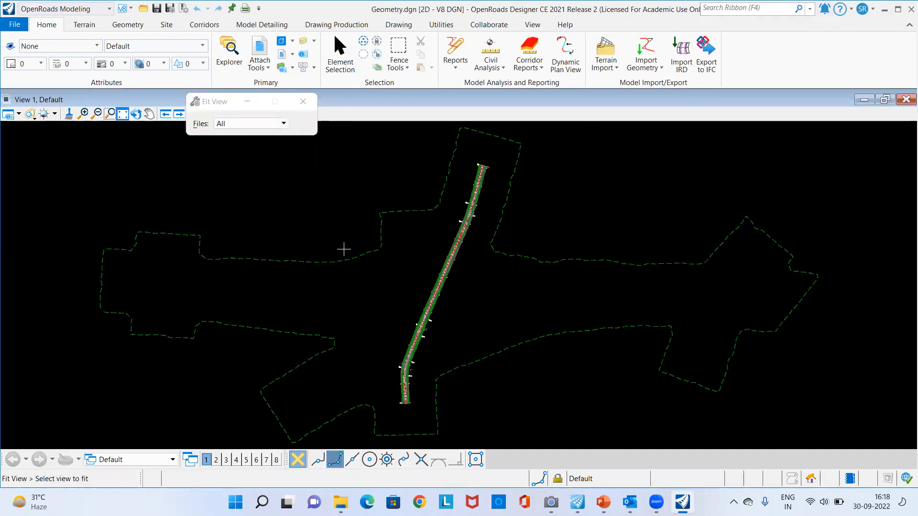
{"action": "scroll", "coordinate": [442, 289], "scroll_direction": "up", "scroll_amount": 4}
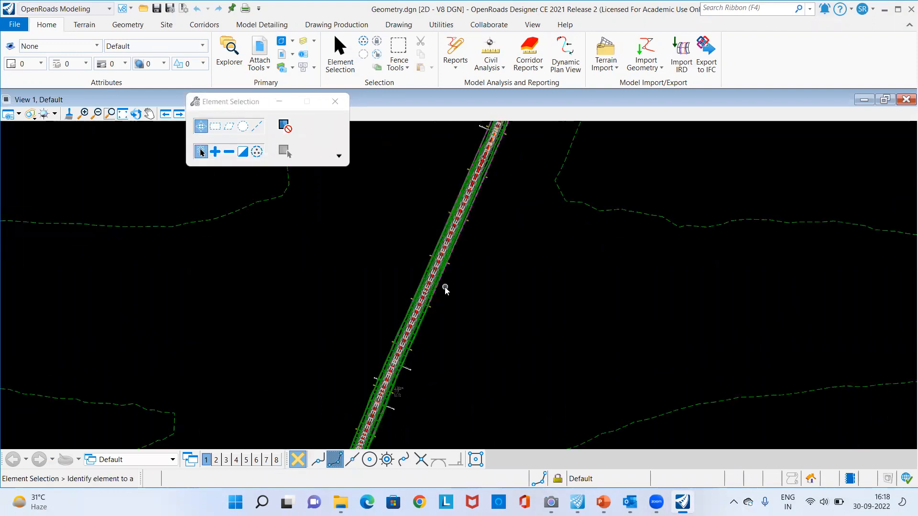
{"action": "scroll", "coordinate": [208, 307], "scroll_direction": "down", "scroll_amount": 3}
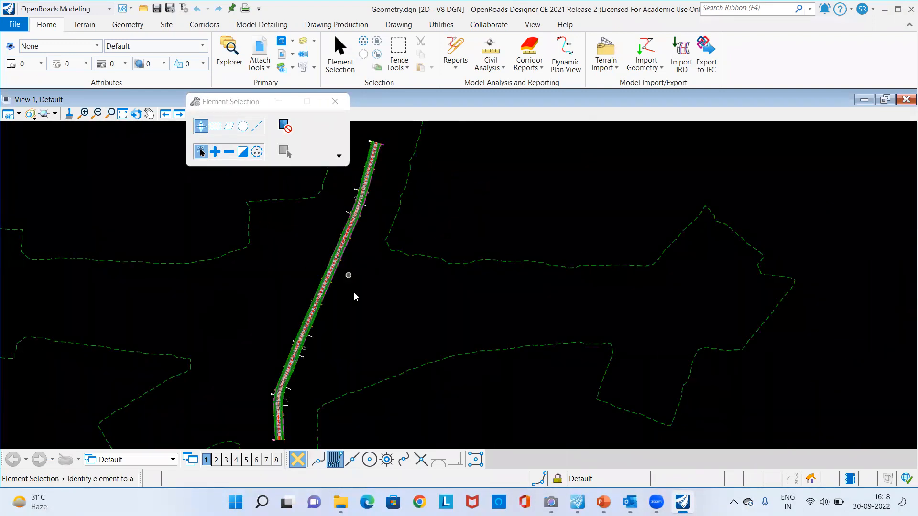
{"action": "middle_click_drag", "start_coordinate": [355, 293], "coordinate": [407, 295]}
{"action": "scroll", "coordinate": [410, 297], "scroll_direction": "down", "scroll_amount": 1}
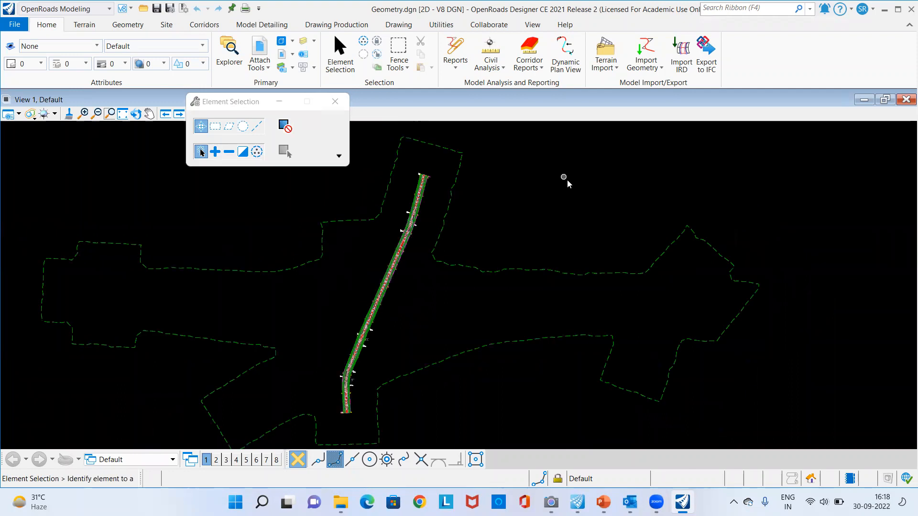
{"action": "right_click", "coordinate": [566, 181]}
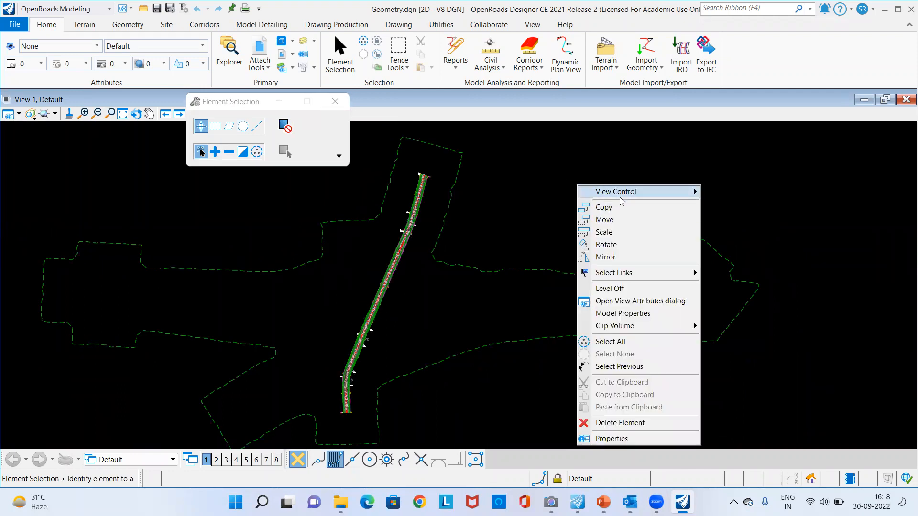
{"action": "mouse_move", "coordinate": [693, 191]}
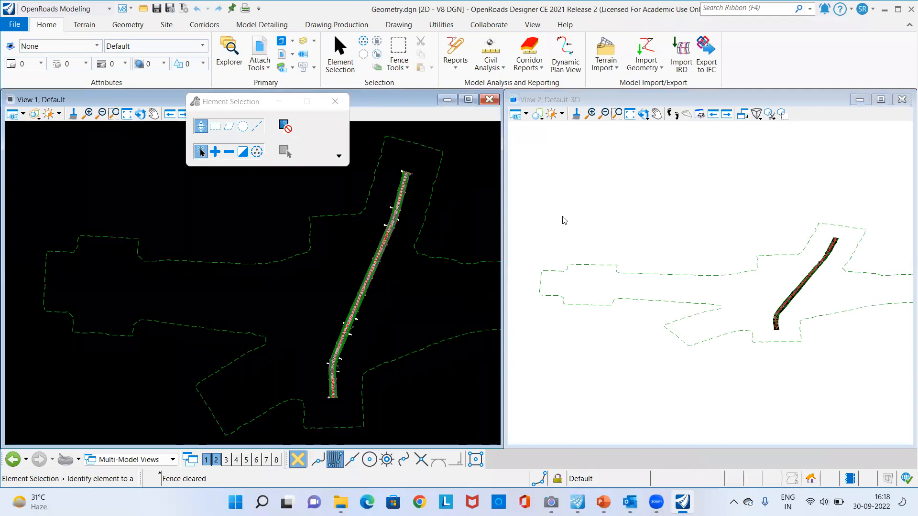
{"action": "scroll", "coordinate": [157, 270], "scroll_direction": "down", "scroll_amount": 1}
{"action": "middle_click_drag", "start_coordinate": [376, 279], "coordinate": [324, 277]}
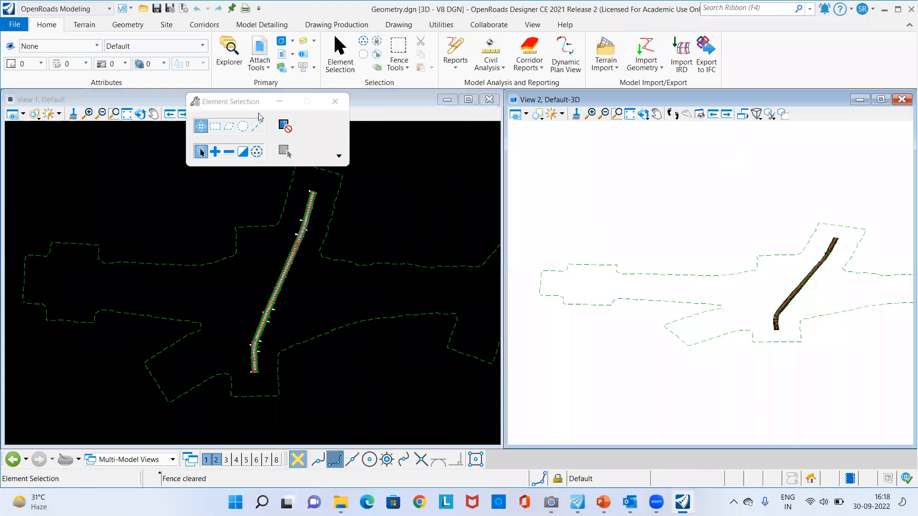
{"action": "left_click", "coordinate": [455, 225]}
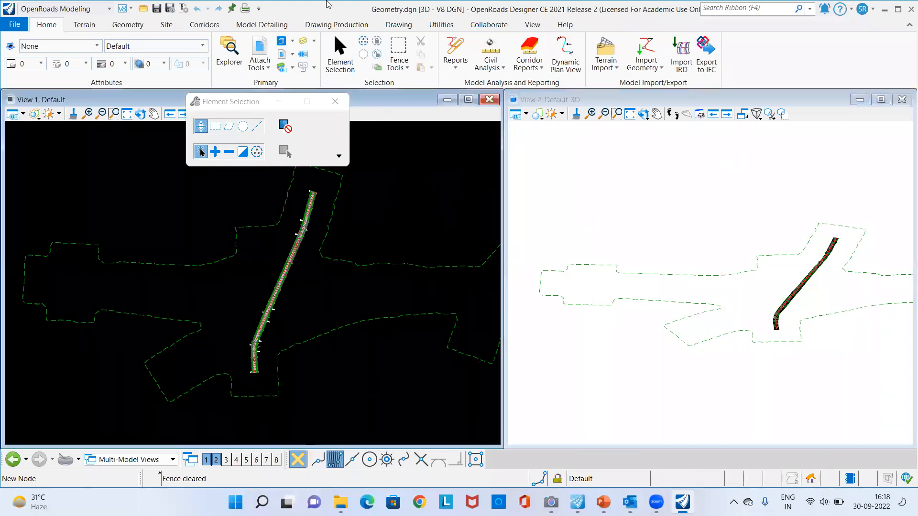
Step: Start placing civil cross section named boundaries with the ANSI D_XS drawing seed
{"action": "left_click", "coordinate": [392, 29]}
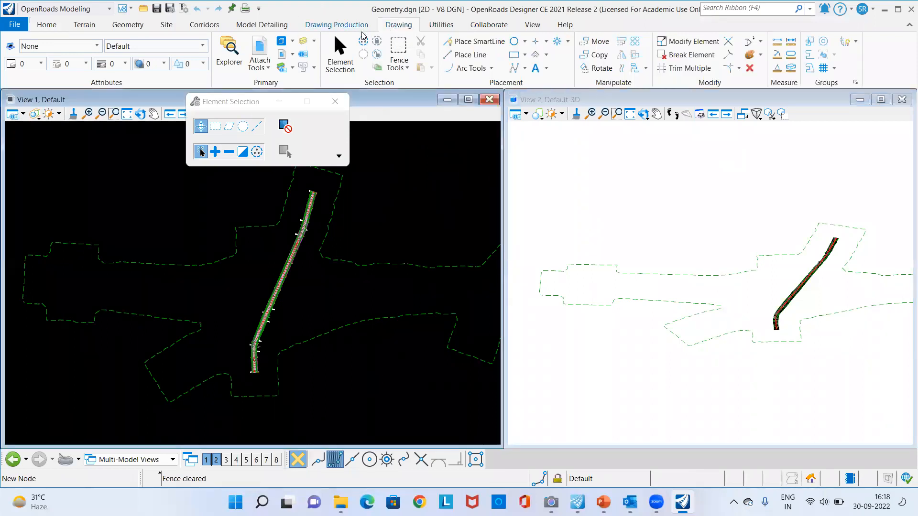
{"action": "left_click", "coordinate": [336, 25]}
{"action": "left_click", "coordinate": [746, 69]}
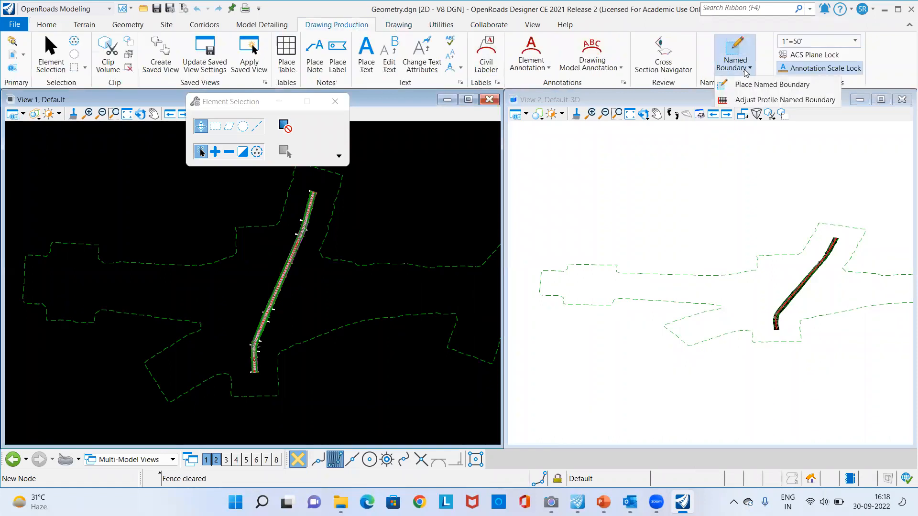
{"action": "left_click", "coordinate": [765, 84]}
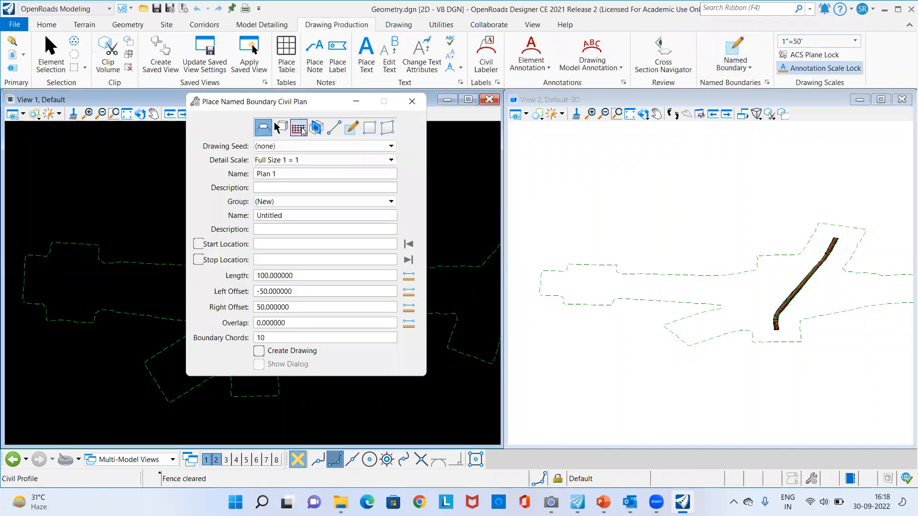
{"action": "left_click_drag", "start_coordinate": [285, 102], "coordinate": [359, 106]}
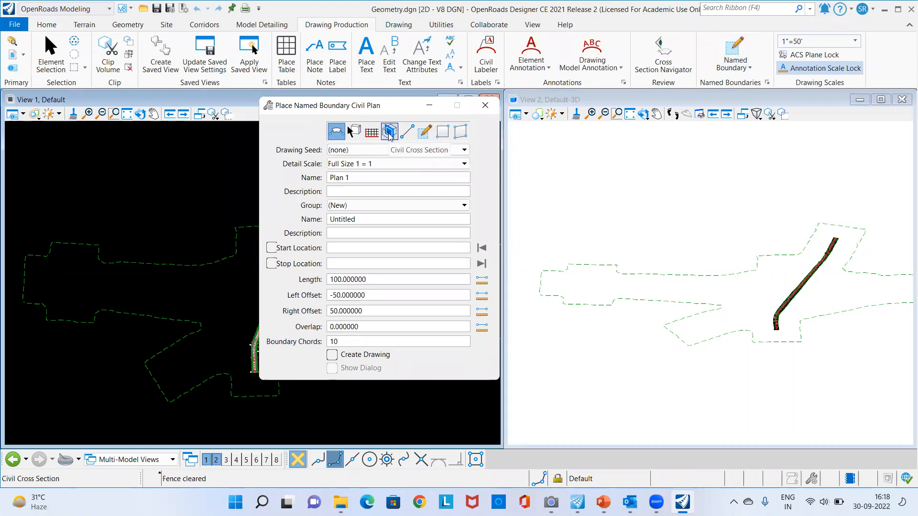
{"action": "left_click", "coordinate": [390, 132]}
{"action": "left_click_drag", "start_coordinate": [319, 110], "coordinate": [627, 137]}
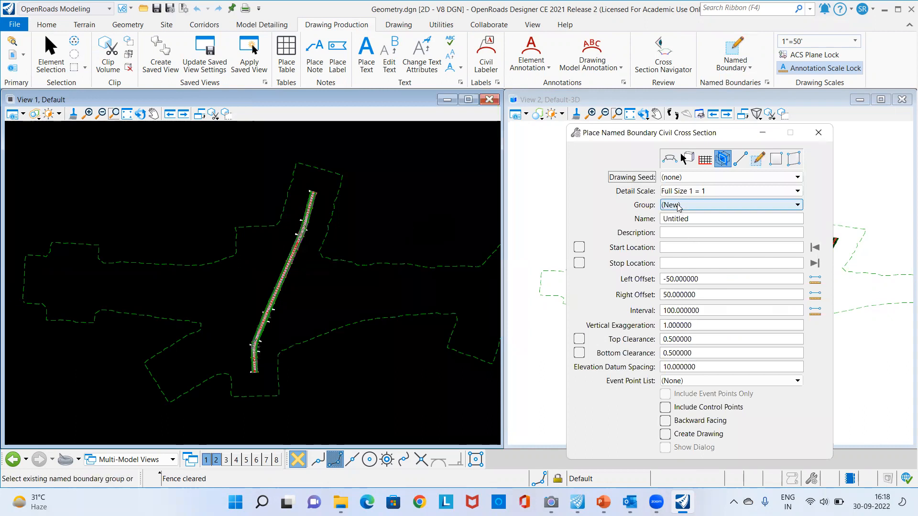
{"action": "left_click", "coordinate": [702, 177]}
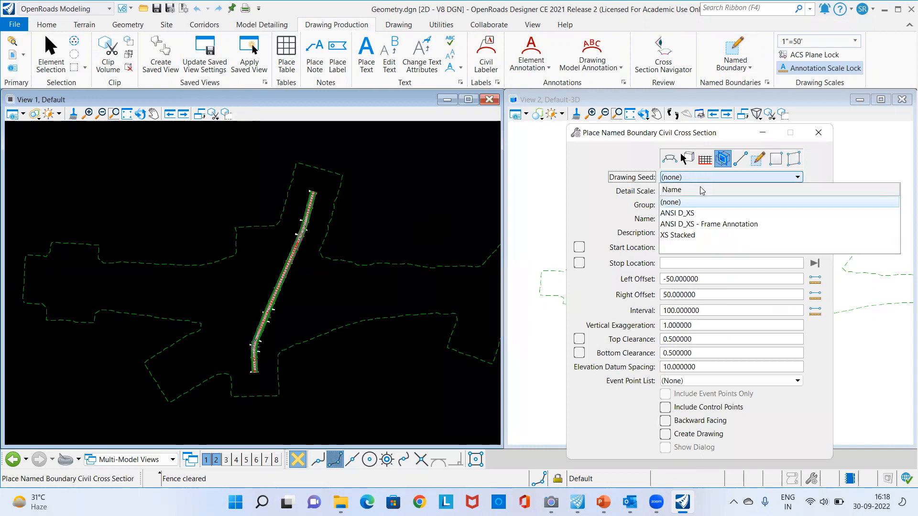
{"action": "left_click", "coordinate": [689, 215]}
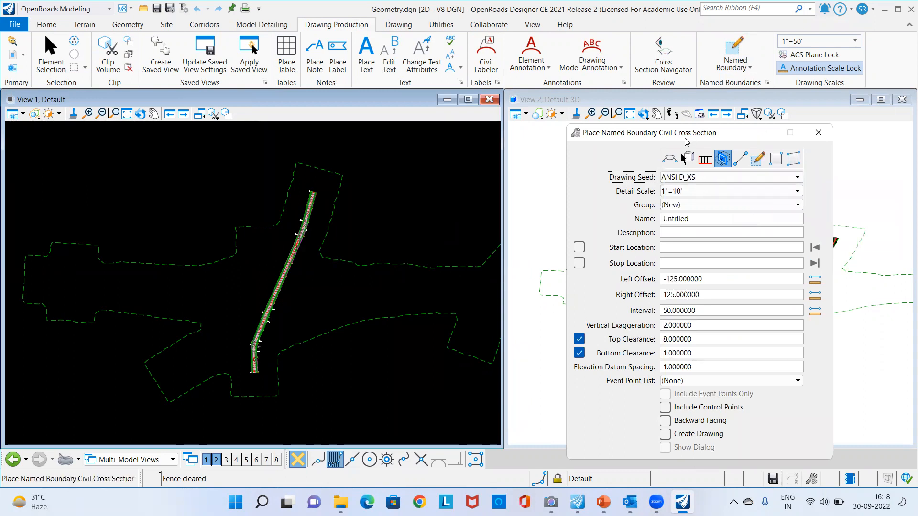
{"action": "mouse_move", "coordinate": [687, 134]}
{"action": "left_mouse_down"}
{"action": "mouse_move", "coordinate": [649, 141]}
{"action": "mouse_move", "coordinate": [687, 127]}
{"action": "left_mouse_up"}
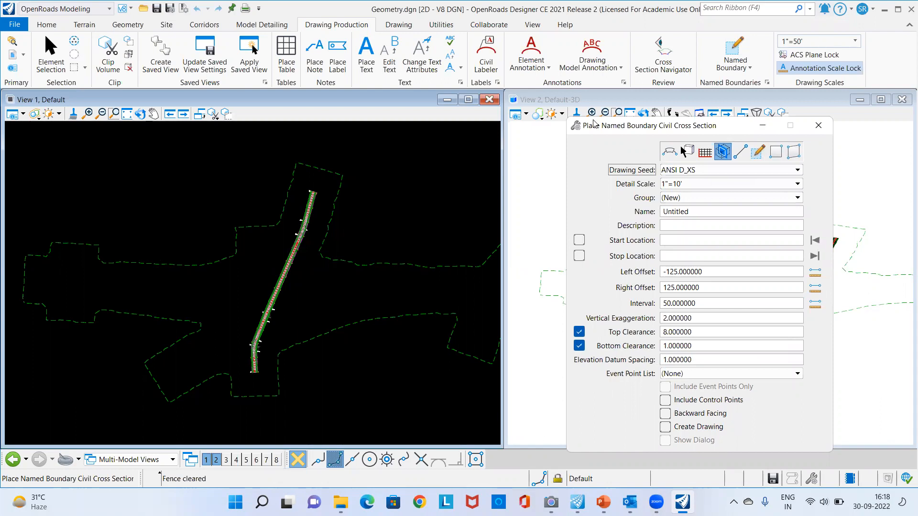
Step: Pick the road alignment in the plan view as the boundary path and start the cross sections at station 50+00.00
{"action": "left_click_drag", "start_coordinate": [593, 123], "coordinate": [495, 198]}
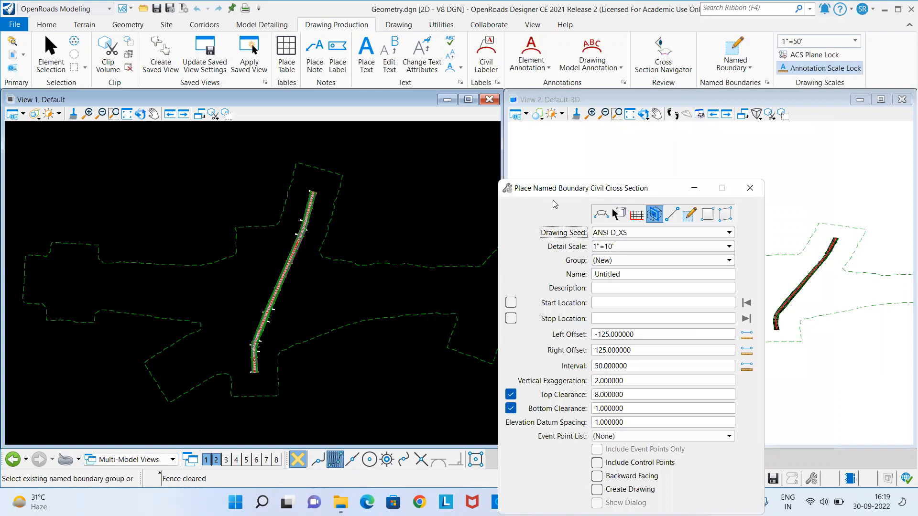
{"action": "left_click_drag", "start_coordinate": [555, 191], "coordinate": [598, 122]}
{"action": "scroll", "coordinate": [265, 319], "scroll_direction": "up", "scroll_amount": 2}
{"action": "scroll", "coordinate": [265, 328], "scroll_direction": "up", "scroll_amount": 3}
{"action": "left_click", "coordinate": [241, 325]}
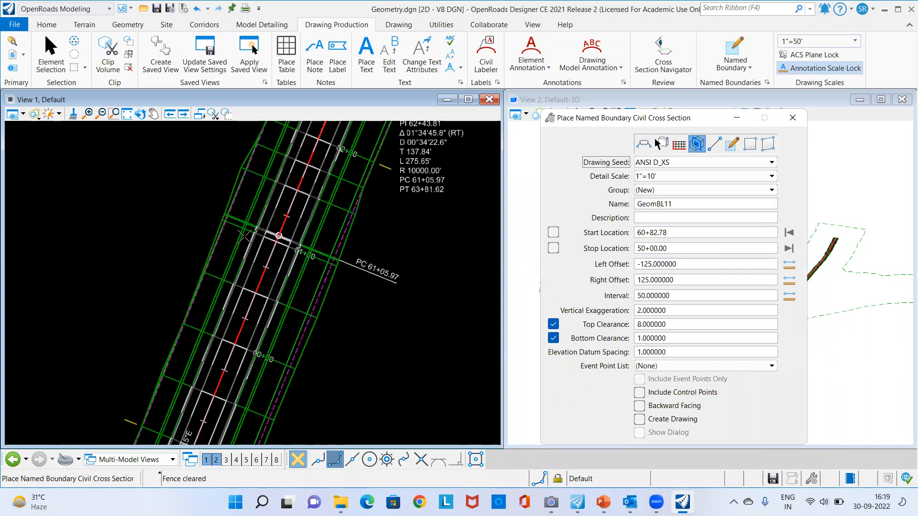
{"action": "scroll", "coordinate": [244, 237], "scroll_direction": "down", "scroll_amount": 6}
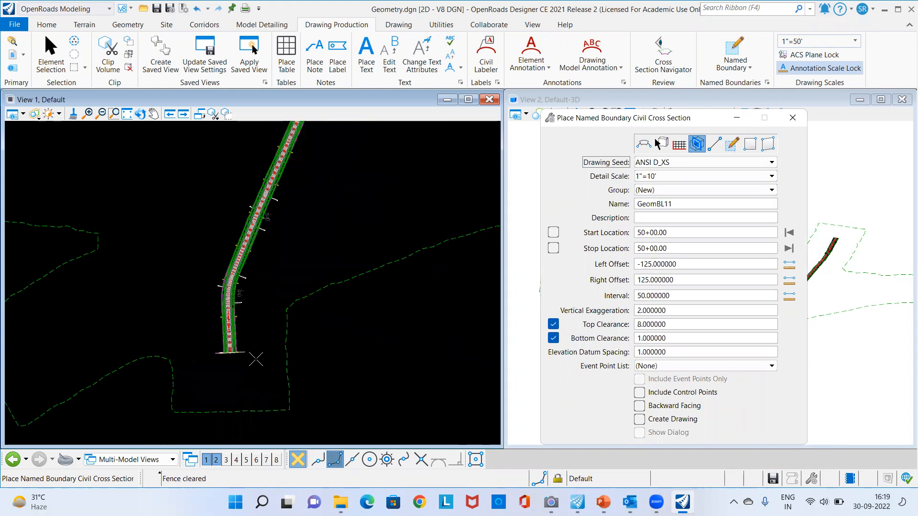
{"action": "scroll", "coordinate": [174, 382], "scroll_direction": "down", "scroll_amount": 2}
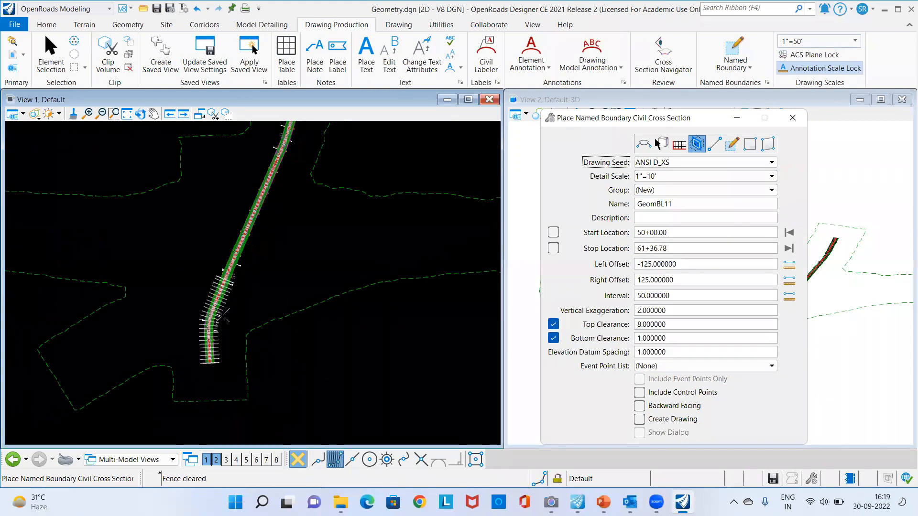
{"action": "scroll", "coordinate": [222, 316], "scroll_direction": "down", "scroll_amount": 2}
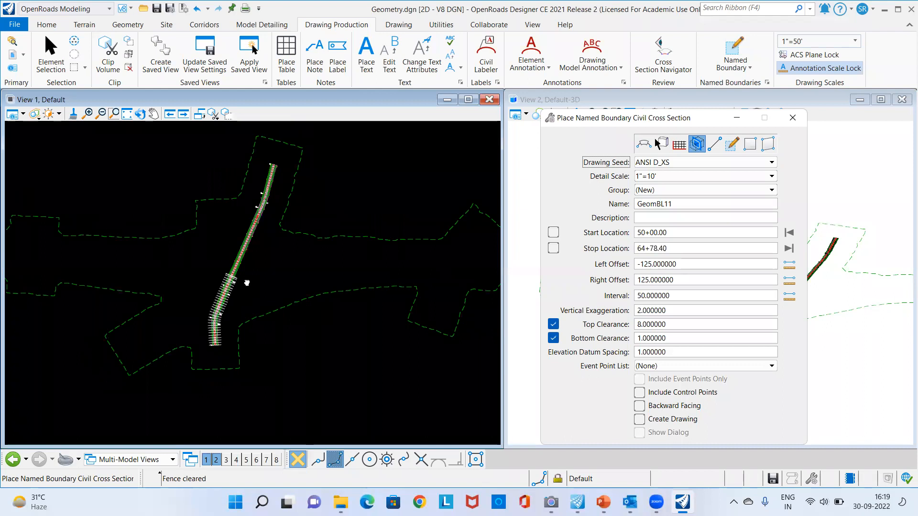
{"action": "middle_click_drag", "start_coordinate": [247, 282], "coordinate": [232, 304]}
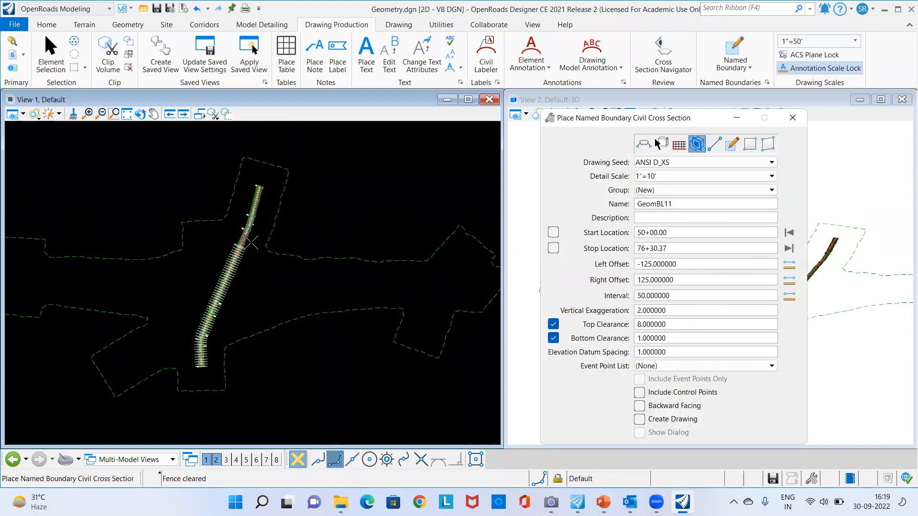
{"action": "left_click", "coordinate": [268, 178]}
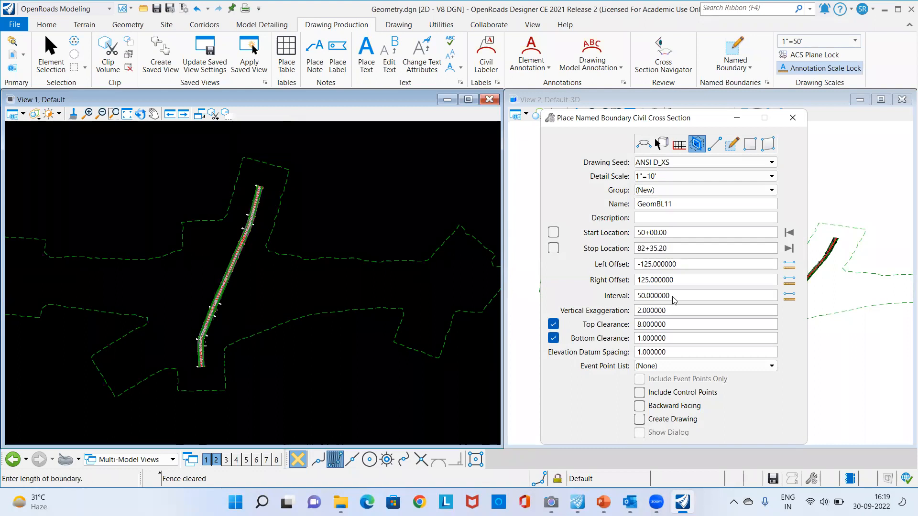
Step: Set the cross section boundary interval to 100
{"action": "left_click_drag", "start_coordinate": [677, 297], "coordinate": [637, 301]}
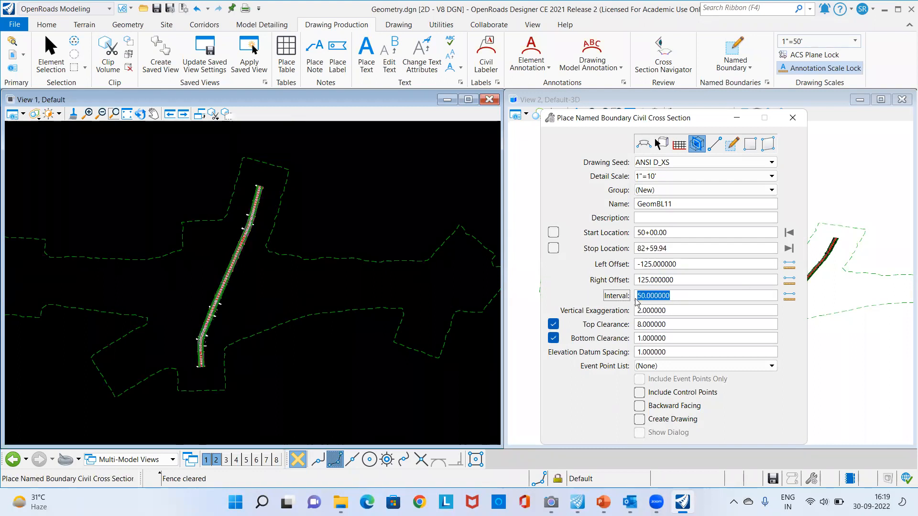
{"action": "type", "text": "100"}
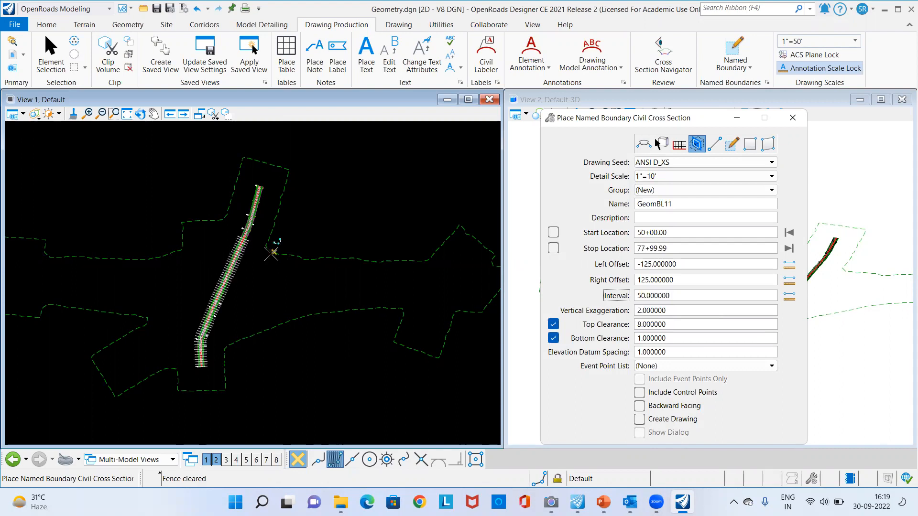
{"action": "left_click_drag", "start_coordinate": [683, 299], "coordinate": [614, 296]}
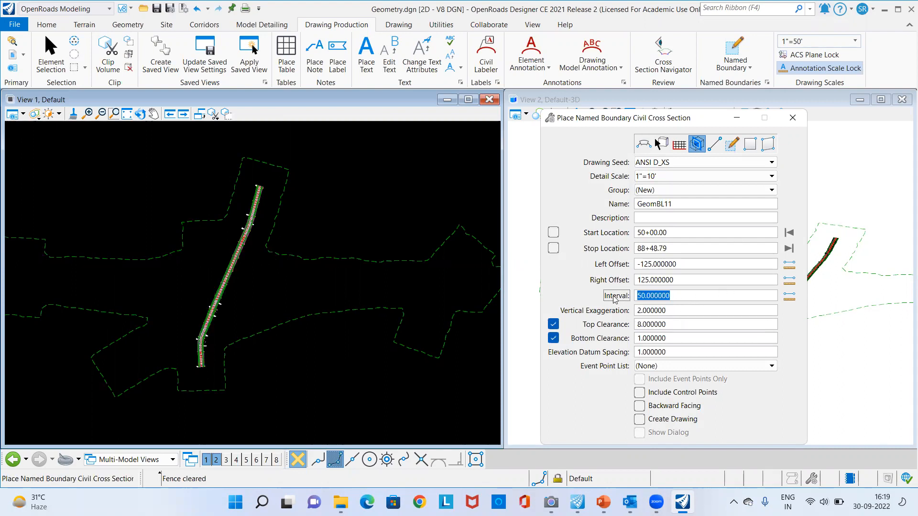
{"action": "type", "text": "100"}
{"action": "key", "text": "Tab"}
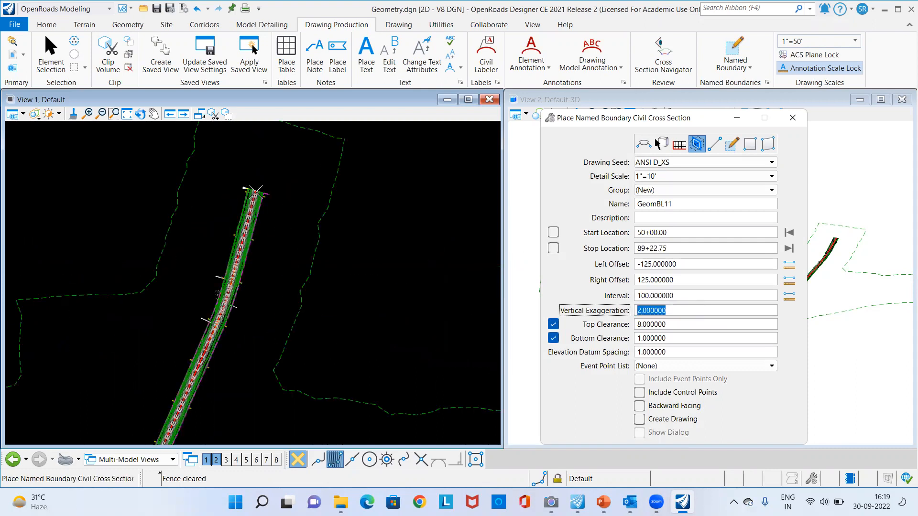
Step: End the cross section boundaries at the alignment's end station 89+22.75 and create them
{"action": "scroll", "coordinate": [262, 186], "scroll_direction": "up", "scroll_amount": 5}
{"action": "scroll", "coordinate": [261, 189], "scroll_direction": "up", "scroll_amount": 5}
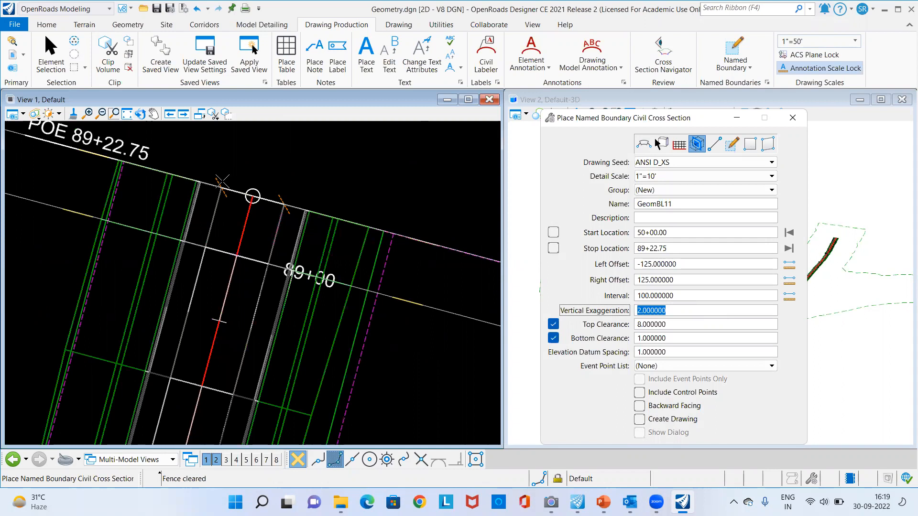
{"action": "left_click_drag", "start_coordinate": [588, 121], "coordinate": [627, 323]}
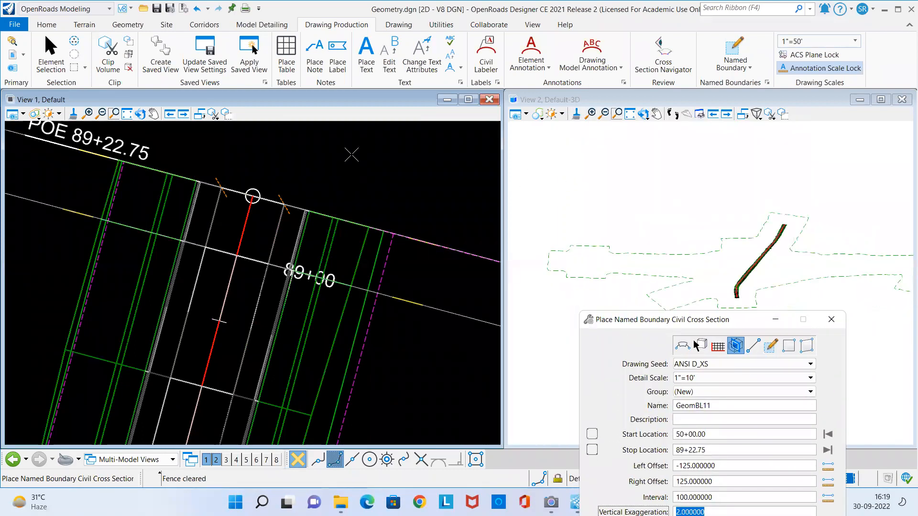
{"action": "scroll", "coordinate": [271, 163], "scroll_direction": "down", "scroll_amount": 4}
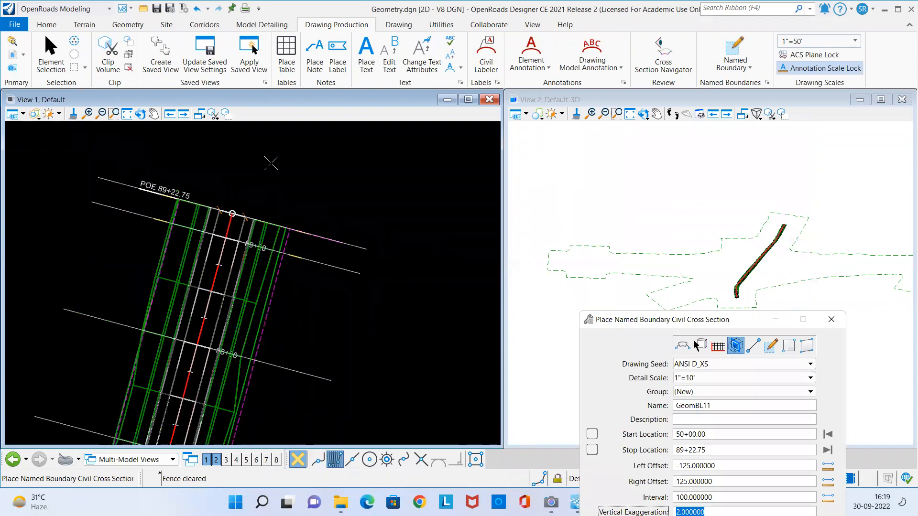
{"action": "left_click", "coordinate": [271, 163]}
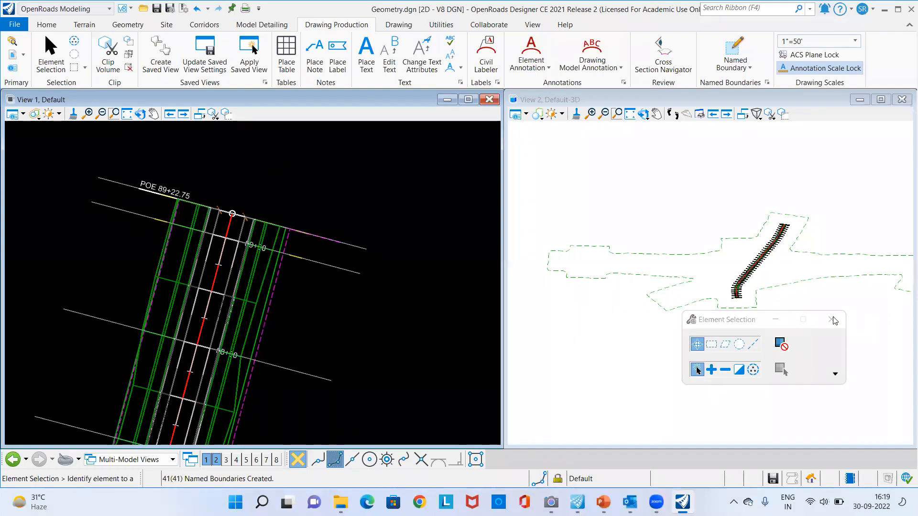
Step: Examine the placed cross section boundaries along the corridor in the 3D and plan views
{"action": "scroll", "coordinate": [662, 261], "scroll_direction": "up", "scroll_amount": 5}
{"action": "scroll", "coordinate": [662, 261], "scroll_direction": "up", "scroll_amount": 5}
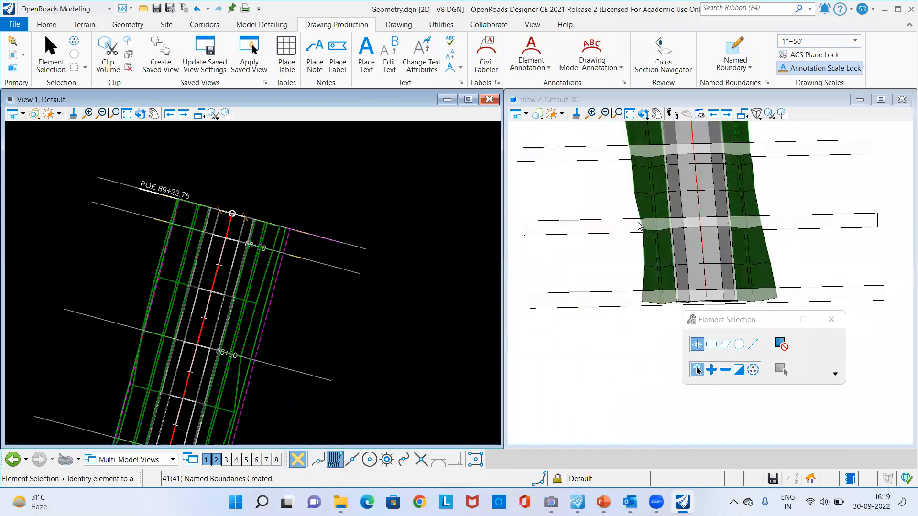
{"action": "scroll", "coordinate": [637, 229], "scroll_direction": "down", "scroll_amount": 6}
{"action": "scroll", "coordinate": [677, 283], "scroll_direction": "down", "scroll_amount": 4}
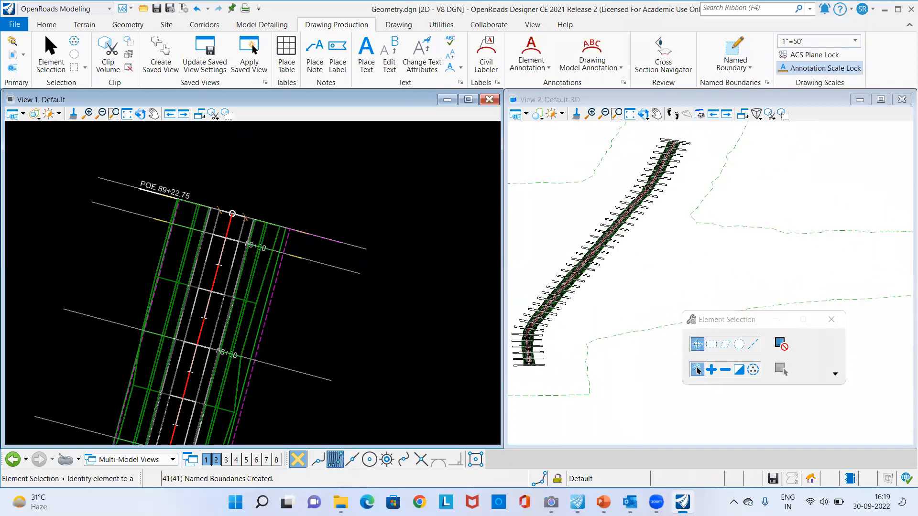
{"action": "left_click", "coordinate": [684, 498]}
{"action": "left_click", "coordinate": [684, 498]}
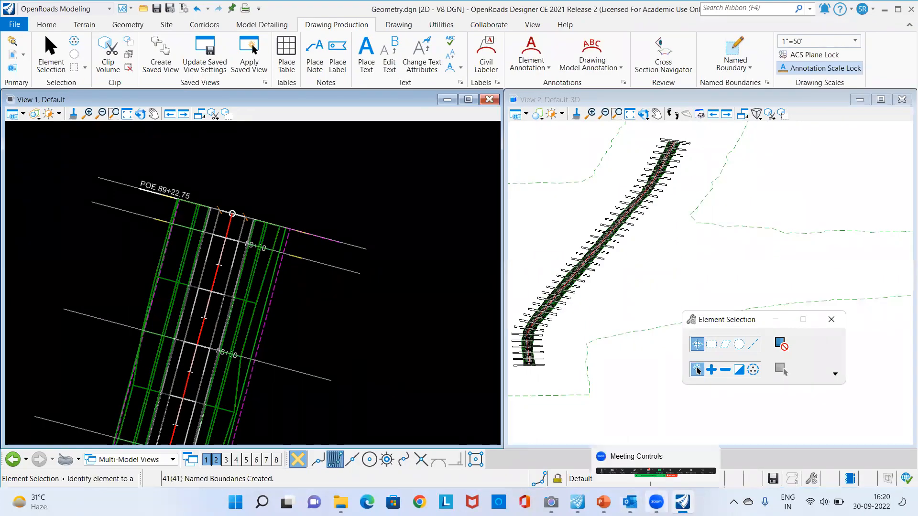
{"action": "scroll", "coordinate": [366, 187], "scroll_direction": "down", "scroll_amount": 2}
{"action": "middle_click_drag", "start_coordinate": [384, 224], "coordinate": [362, 176]}
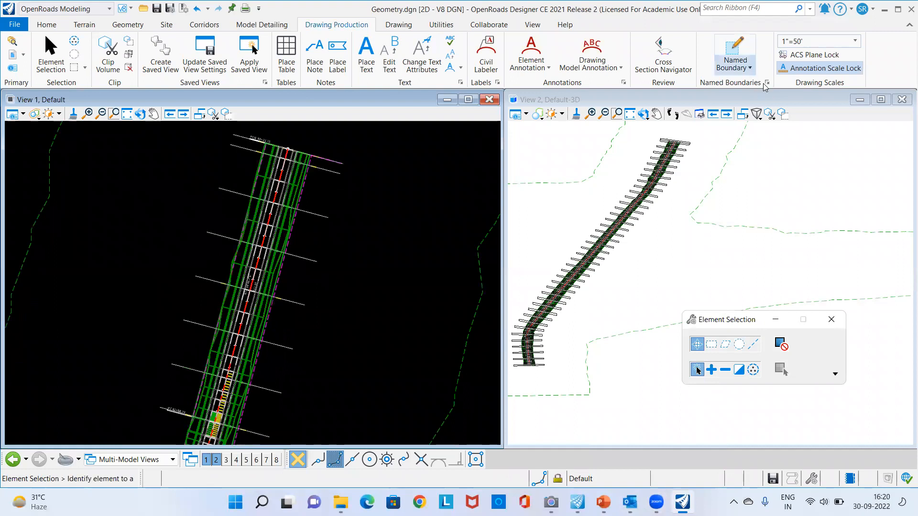
Step: Create cross section drawings from the GeomBL11 cross section group in the Named Boundaries manager
{"action": "left_click", "coordinate": [767, 84]}
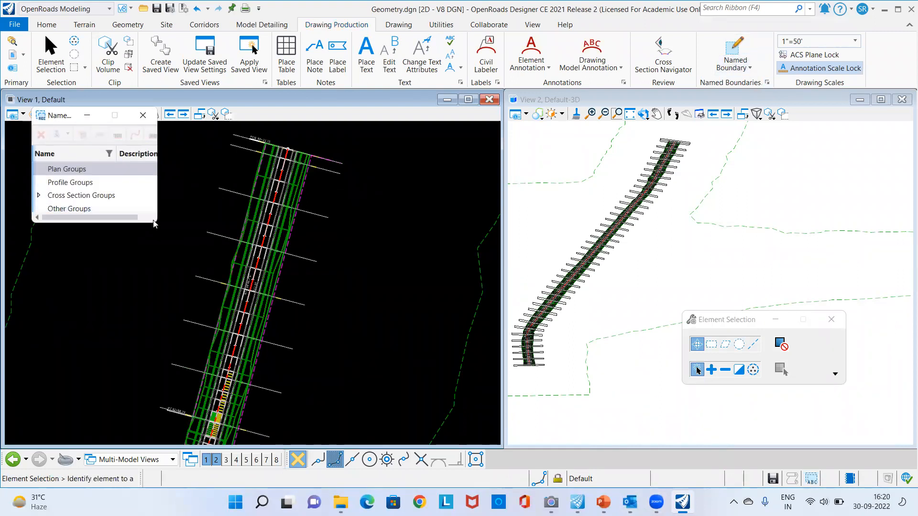
{"action": "left_click_drag", "start_coordinate": [154, 224], "coordinate": [405, 395]}
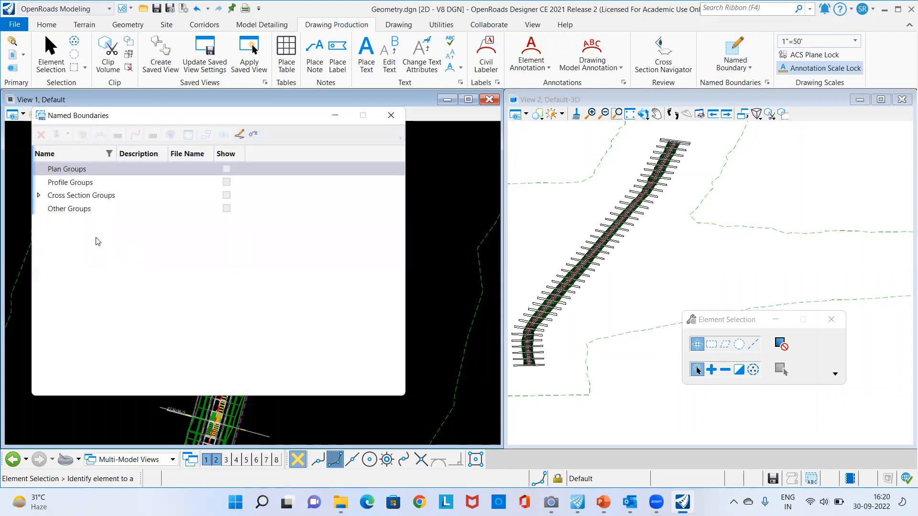
{"action": "left_click", "coordinate": [44, 197]}
{"action": "left_click", "coordinate": [39, 195]}
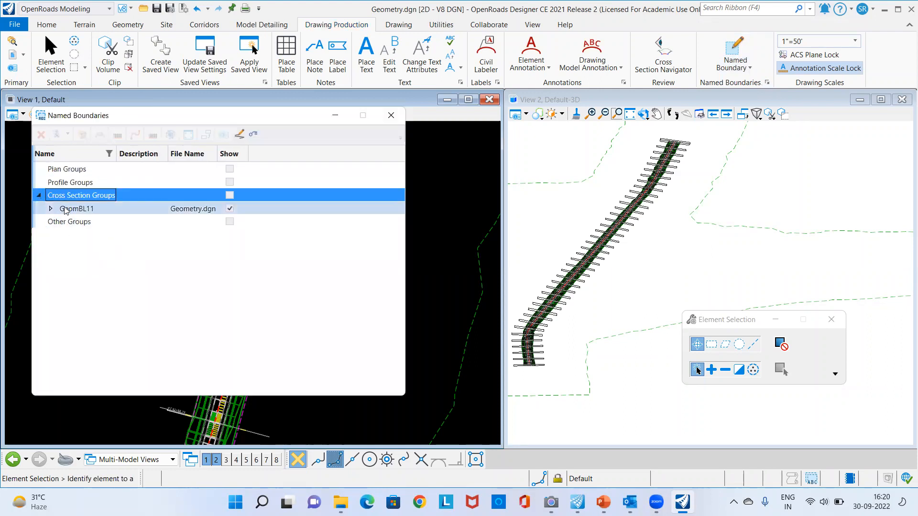
{"action": "left_click", "coordinate": [51, 210]}
{"action": "right_click", "coordinate": [75, 214]}
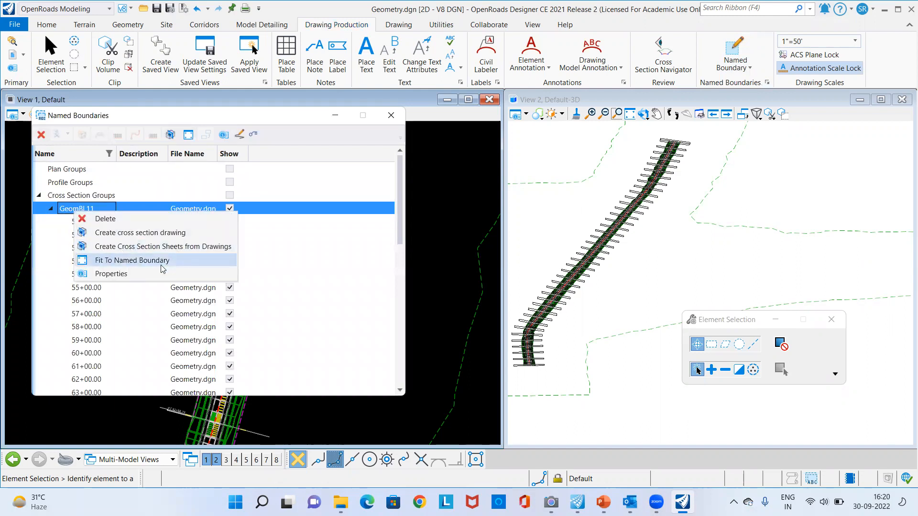
{"action": "left_click", "coordinate": [127, 234]}
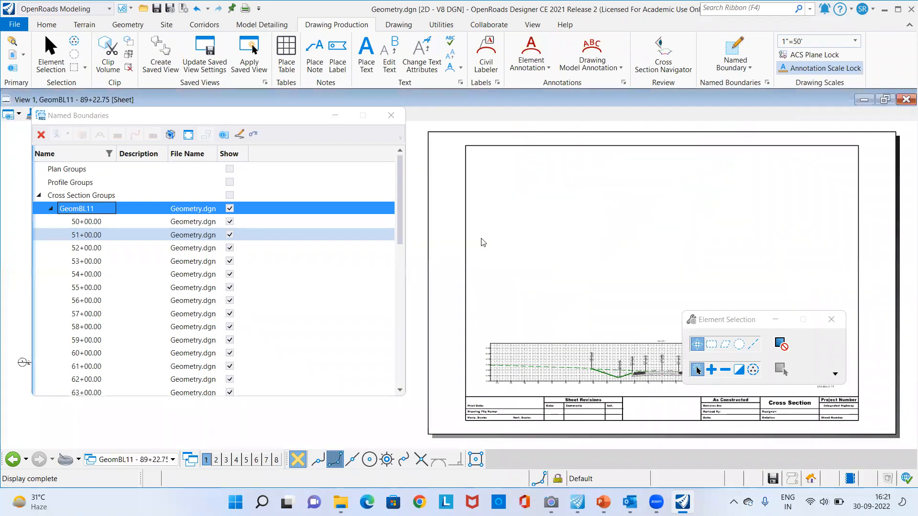
Step: Minimize the Named Boundaries manager and open the GeomBL11 - 50+00.00 [Sheet] model
{"action": "left_click", "coordinate": [335, 116]}
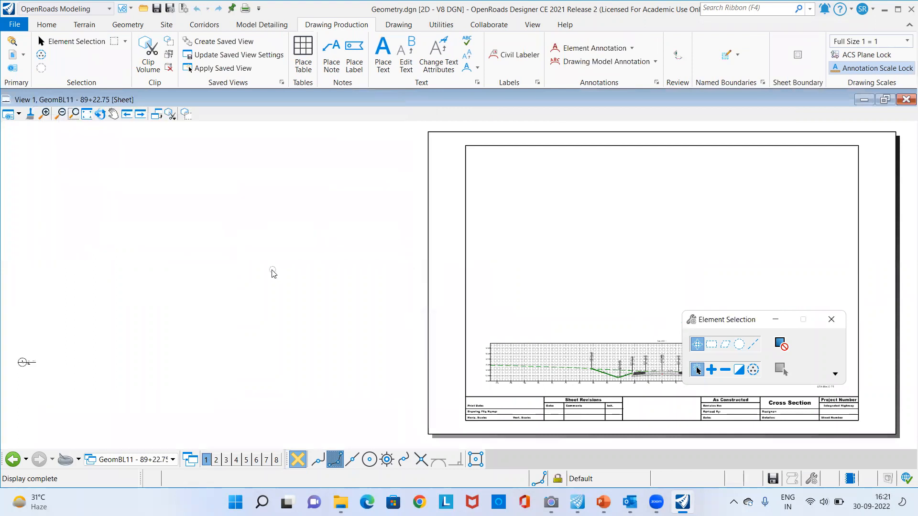
{"action": "left_click", "coordinate": [146, 459]}
{"action": "scroll", "coordinate": [154, 346], "scroll_direction": "up", "scroll_amount": 12}
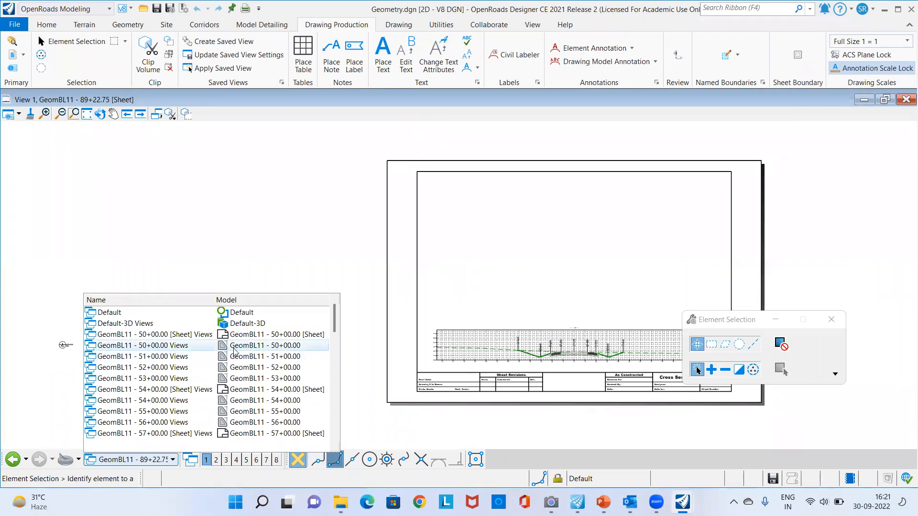
{"action": "left_click", "coordinate": [175, 335]}
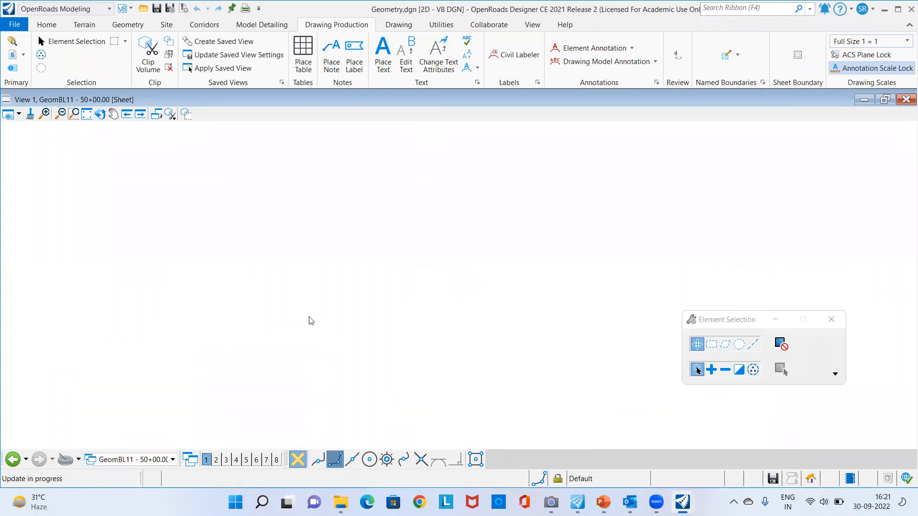
Step: Examine the cross sections on the GeomBL11 - 50+00.00 sheet, including their offset, elevation and slope annotations
{"action": "left_click", "coordinate": [88, 115]}
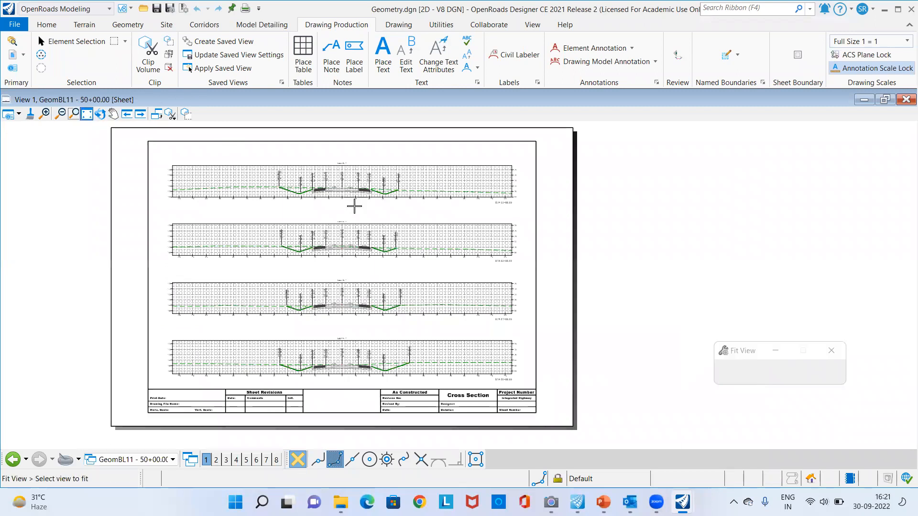
{"action": "right_click", "coordinate": [367, 264]}
{"action": "scroll", "coordinate": [335, 274], "scroll_direction": "down", "scroll_amount": 2}
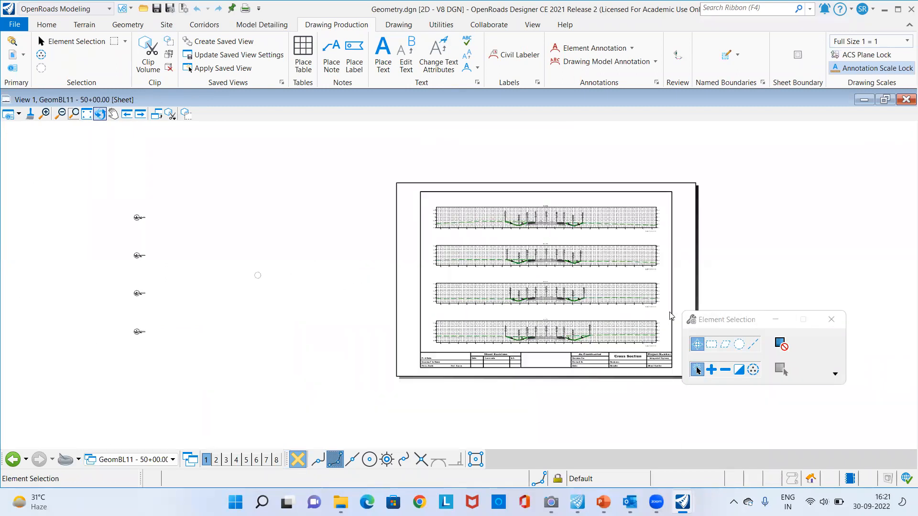
{"action": "scroll", "coordinate": [669, 313], "scroll_direction": "up", "scroll_amount": 6}
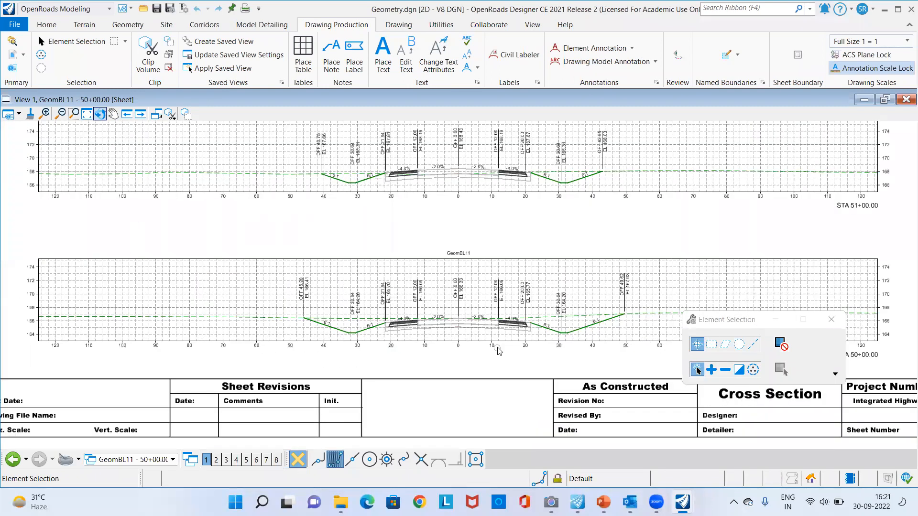
{"action": "scroll", "coordinate": [565, 241], "scroll_direction": "down", "scroll_amount": 3}
{"action": "middle_click_drag", "start_coordinate": [566, 249], "coordinate": [540, 299]}
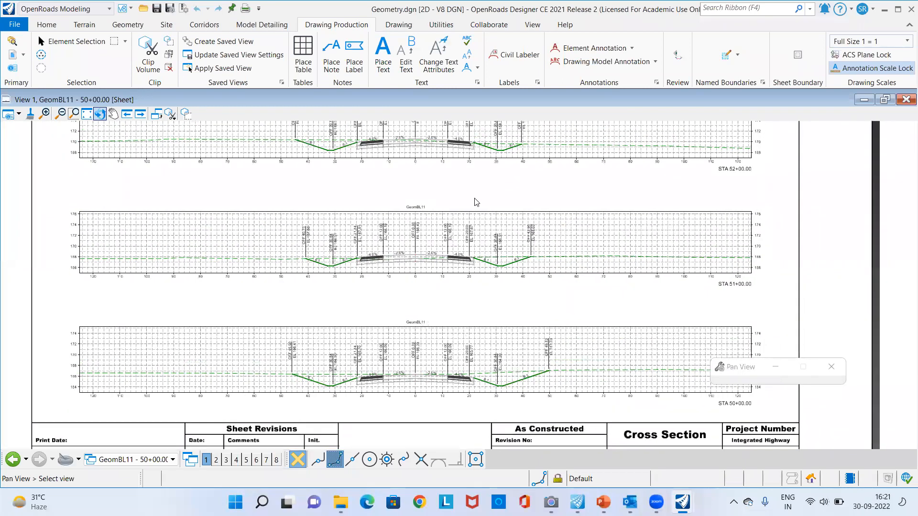
{"action": "scroll", "coordinate": [449, 237], "scroll_direction": "down", "scroll_amount": 2}
{"action": "scroll", "coordinate": [439, 279], "scroll_direction": "up", "scroll_amount": 2}
{"action": "scroll", "coordinate": [369, 209], "scroll_direction": "up", "scroll_amount": 4}
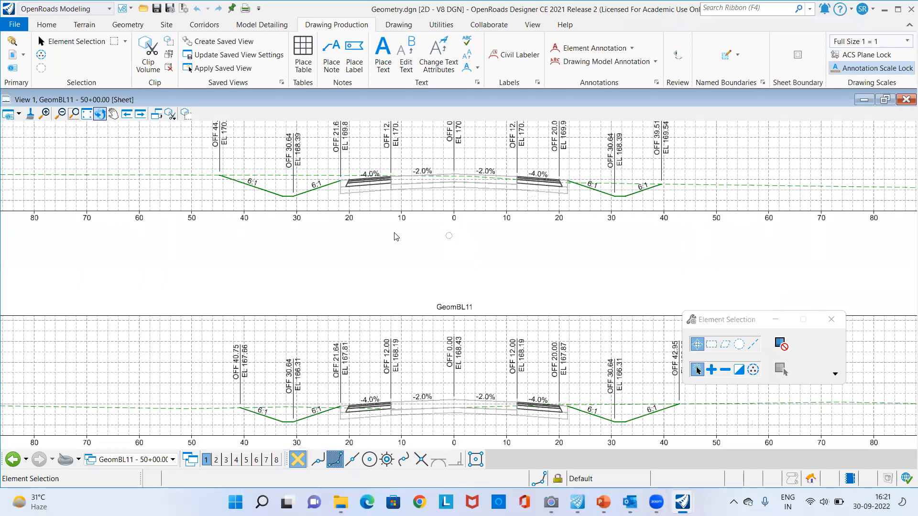
{"action": "scroll", "coordinate": [550, 282], "scroll_direction": "up", "scroll_amount": 2}
{"action": "scroll", "coordinate": [550, 282], "scroll_direction": "down", "scroll_amount": 2}
{"action": "scroll", "coordinate": [364, 252], "scroll_direction": "up", "scroll_amount": 1}
{"action": "scroll", "coordinate": [364, 253], "scroll_direction": "down", "scroll_amount": 1}
{"action": "scroll", "coordinate": [459, 198], "scroll_direction": "down", "scroll_amount": 2}
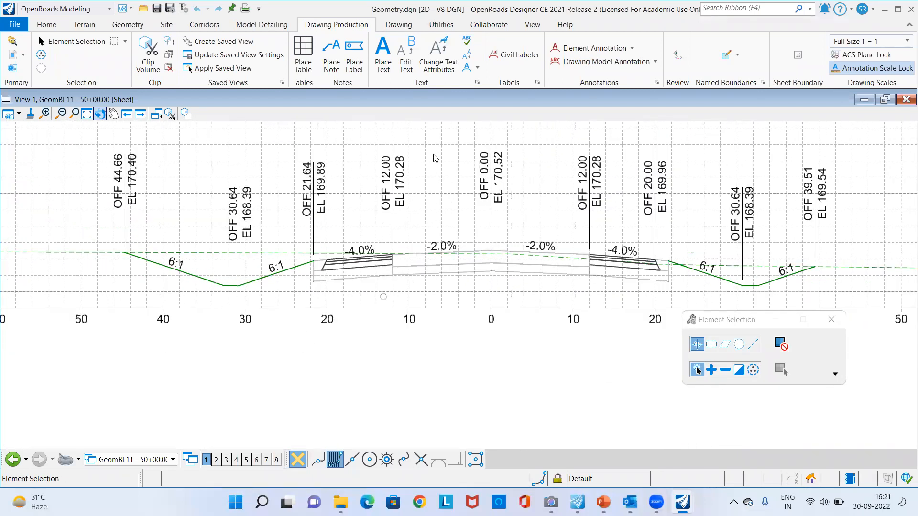
{"action": "scroll", "coordinate": [466, 287], "scroll_direction": "up", "scroll_amount": 1}
{"action": "scroll", "coordinate": [472, 320], "scroll_direction": "down", "scroll_amount": 2}
{"action": "scroll", "coordinate": [472, 320], "scroll_direction": "down", "scroll_amount": 4}
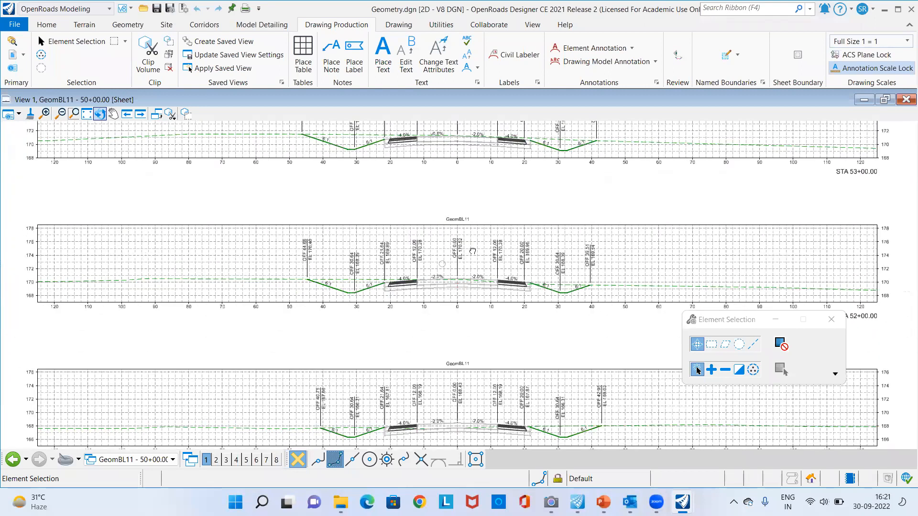
Step: View the GeomBL11 - 51+00.00 drawing model and open the GeomBL11 - 54+00.00 [Sheet] model
{"action": "left_click", "coordinate": [145, 460]}
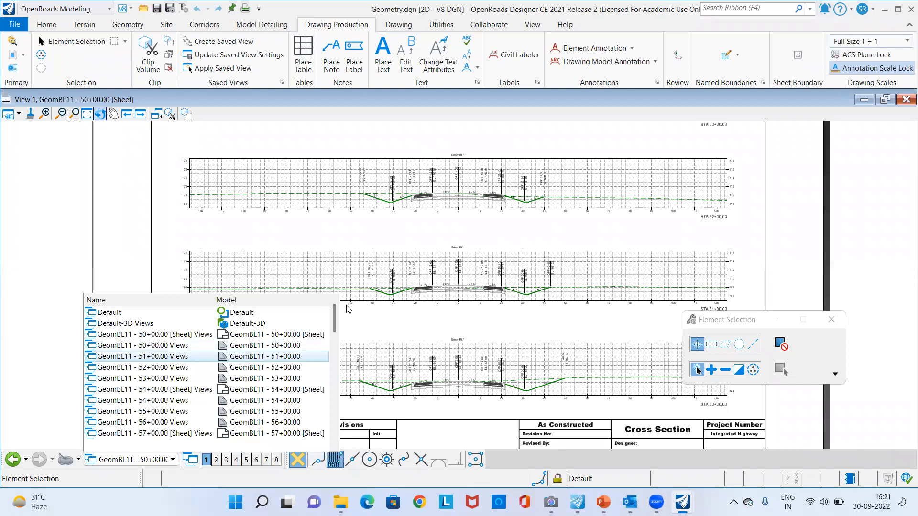
{"action": "left_click", "coordinate": [172, 357]}
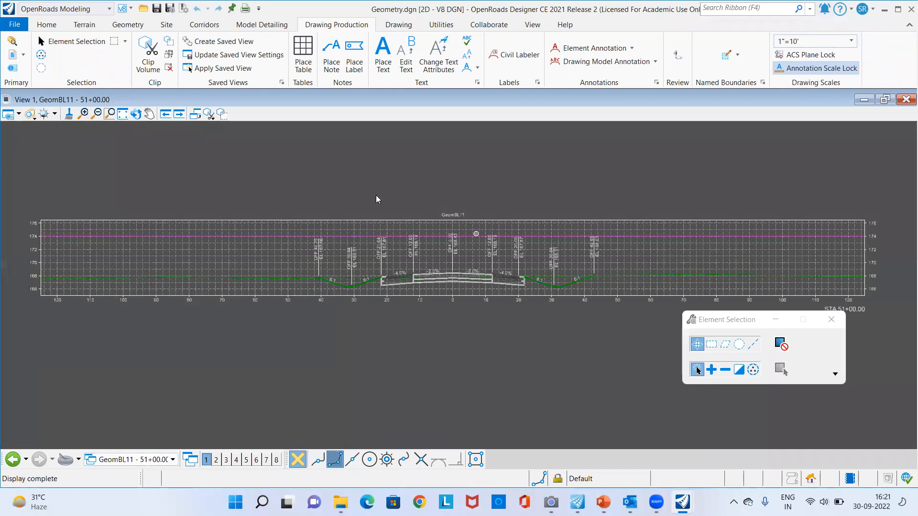
{"action": "left_click", "coordinate": [150, 462]}
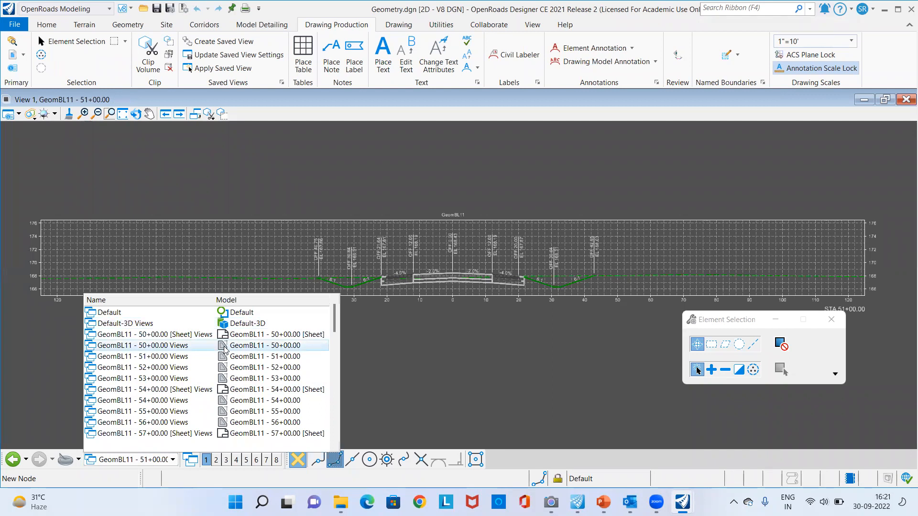
{"action": "left_click", "coordinate": [234, 391]}
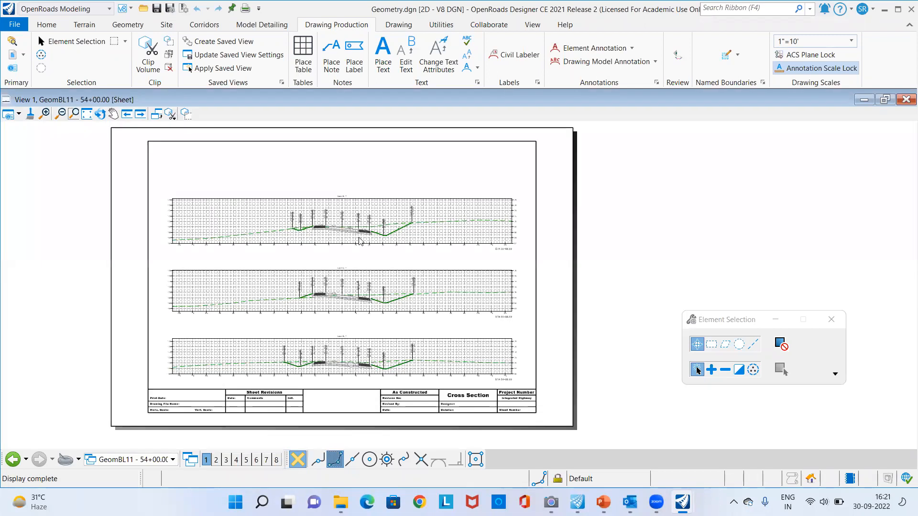
Step: Examine the superelevated cross sections and their pavement slope labels on the GeomBL11 - 54+00.00 sheet
{"action": "middle_click_drag", "start_coordinate": [580, 381], "coordinate": [590, 317]}
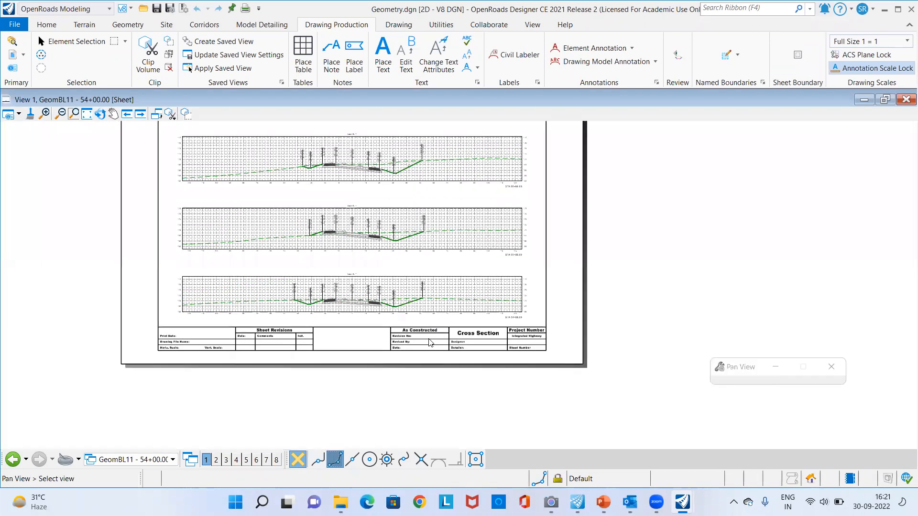
{"action": "scroll", "coordinate": [429, 339], "scroll_direction": "up", "scroll_amount": 2}
{"action": "scroll", "coordinate": [445, 287], "scroll_direction": "up", "scroll_amount": 3}
{"action": "scroll", "coordinate": [561, 342], "scroll_direction": "down", "scroll_amount": 2}
{"action": "scroll", "coordinate": [222, 270], "scroll_direction": "up", "scroll_amount": 4}
{"action": "scroll", "coordinate": [401, 318], "scroll_direction": "up", "scroll_amount": 2}
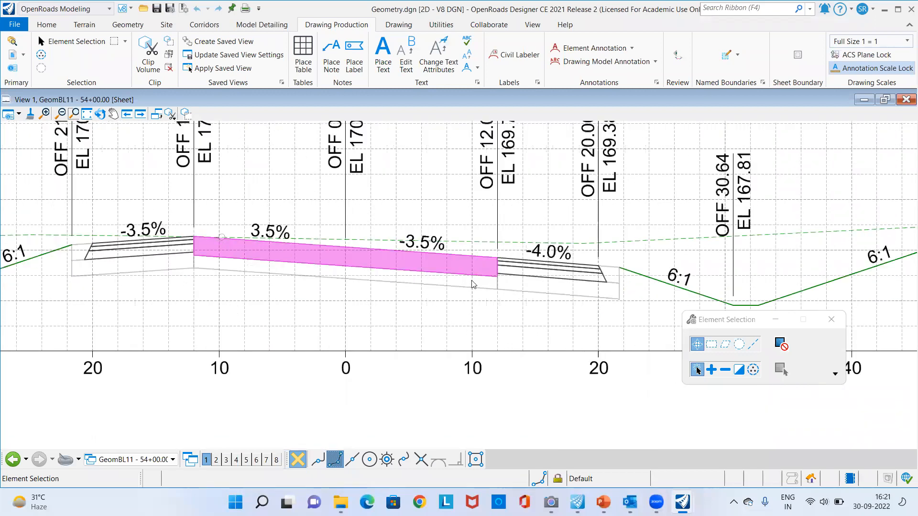
{"action": "scroll", "coordinate": [345, 332], "scroll_direction": "down", "scroll_amount": 4}
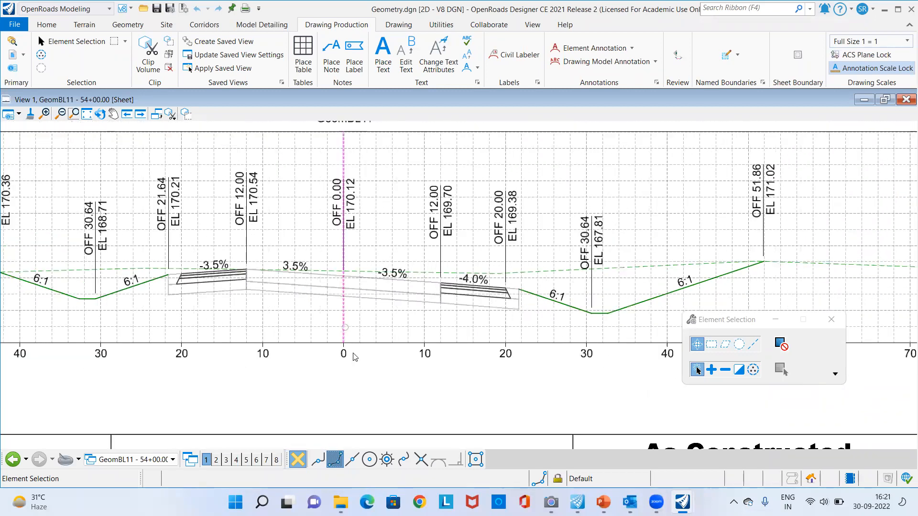
{"action": "middle_click_drag", "start_coordinate": [390, 275], "coordinate": [425, 182]}
{"action": "scroll", "coordinate": [387, 313], "scroll_direction": "down", "scroll_amount": 2}
{"action": "middle_click_drag", "start_coordinate": [387, 313], "coordinate": [428, 449]}
{"action": "scroll", "coordinate": [466, 319], "scroll_direction": "down", "scroll_amount": 3}
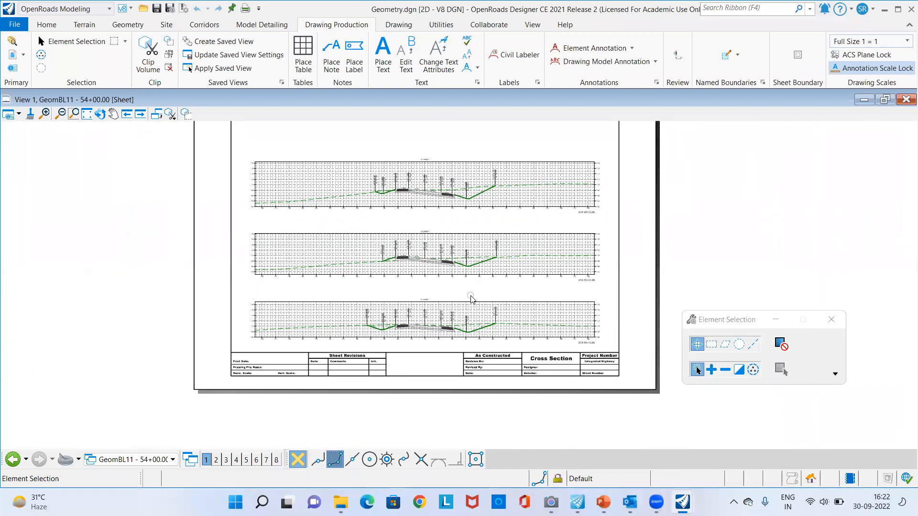
{"action": "scroll", "coordinate": [471, 299], "scroll_direction": "up", "scroll_amount": 1}
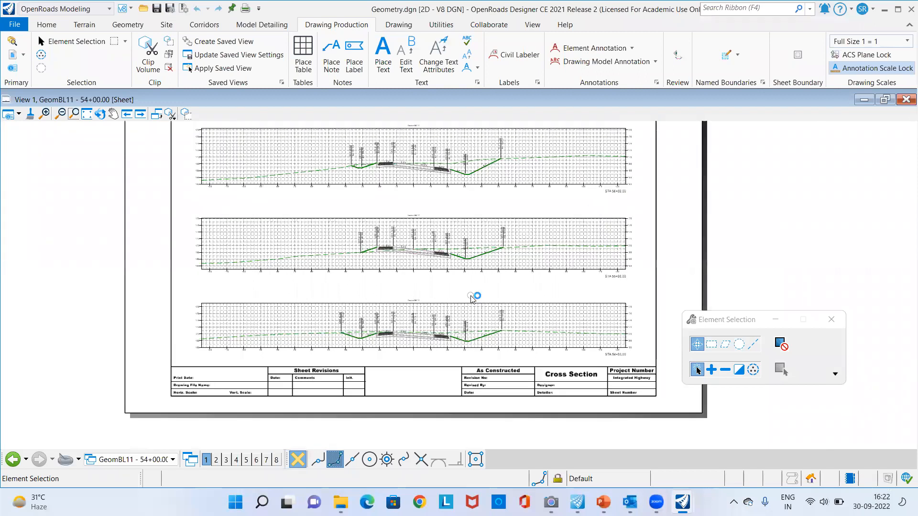
Step: Return to the Default model and bring the whole corridor into view
{"action": "left_click", "coordinate": [122, 460]}
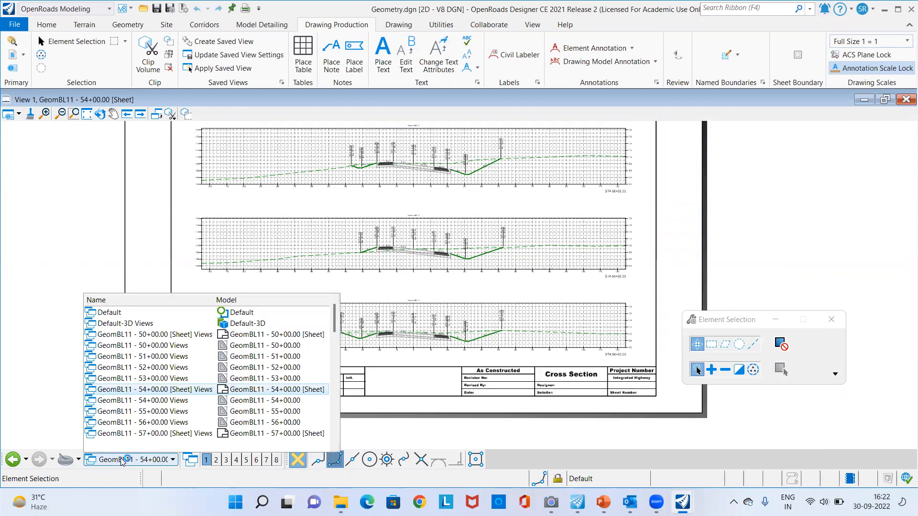
{"action": "left_click", "coordinate": [116, 314]}
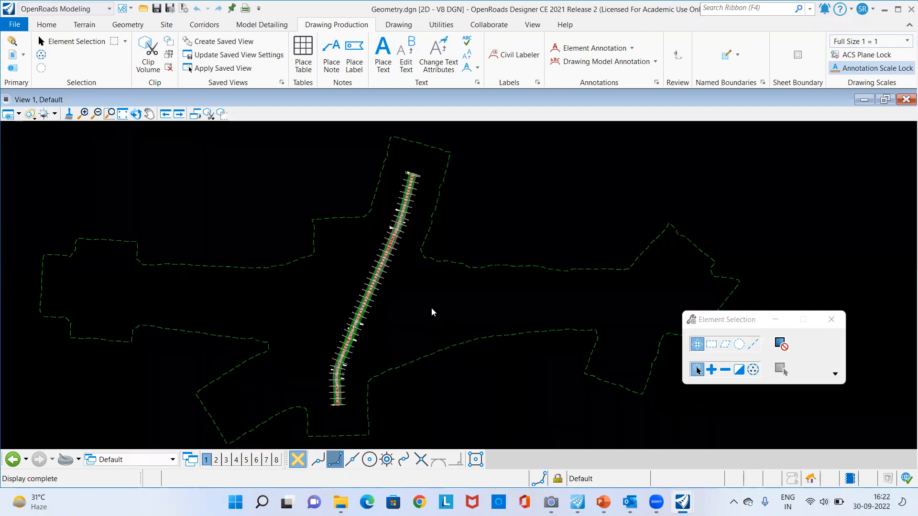
{"action": "scroll", "coordinate": [386, 230], "scroll_direction": "down", "scroll_amount": 1}
{"action": "mouse_move", "coordinate": [410, 289]}
{"action": "middle_mouse_down"}
{"action": "mouse_move", "coordinate": [424, 278]}
{"action": "mouse_move", "coordinate": [460, 274]}
{"action": "middle_mouse_up"}
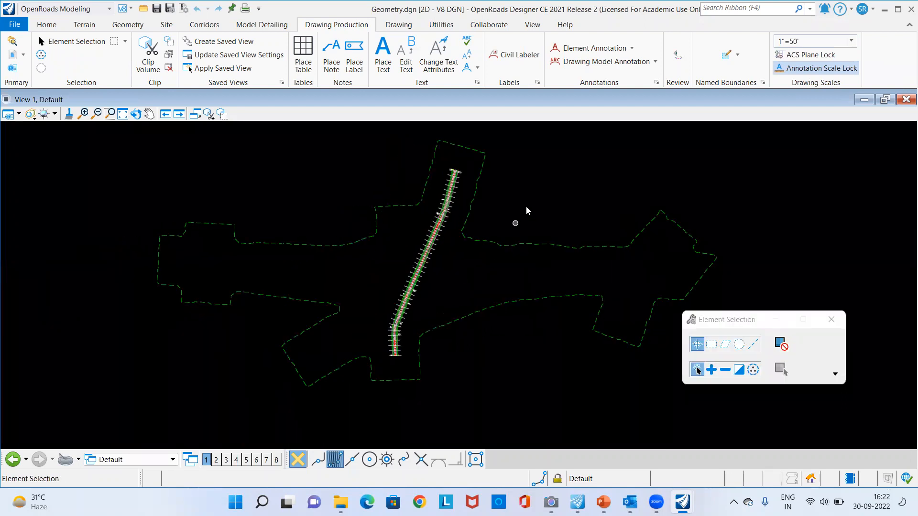
Step: Set up the 2 Views Plan/Profile layout and open the corridor centerline's dynamic profile in View 4
{"action": "right_click", "coordinate": [535, 213]}
{"action": "mouse_move", "coordinate": [628, 227]}
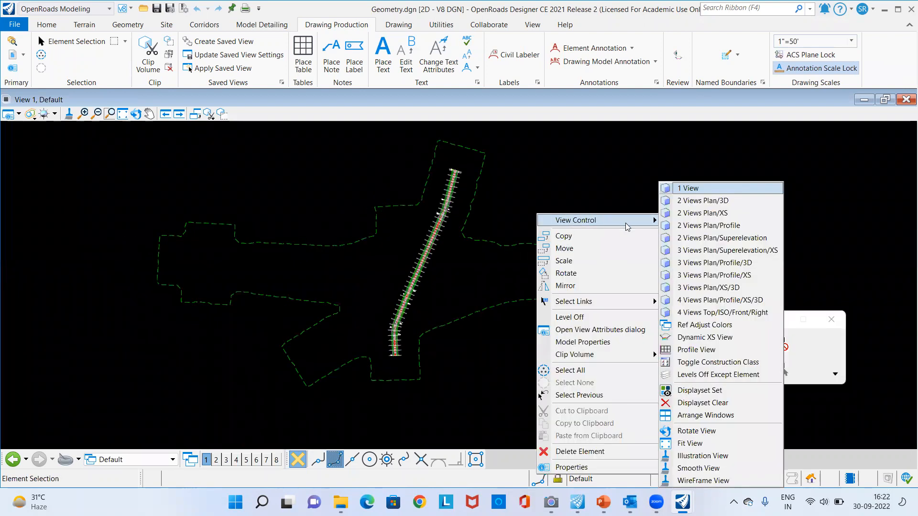
{"action": "left_click", "coordinate": [694, 226]}
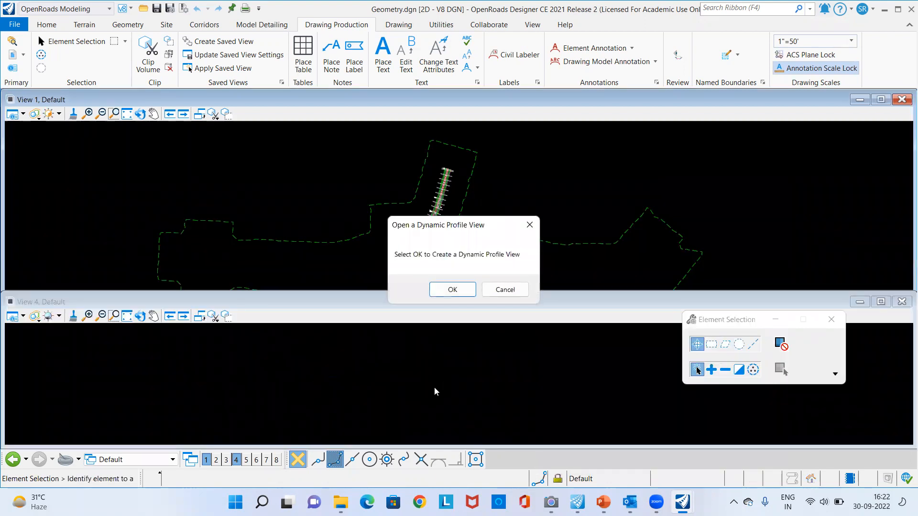
{"action": "left_click", "coordinate": [457, 293]}
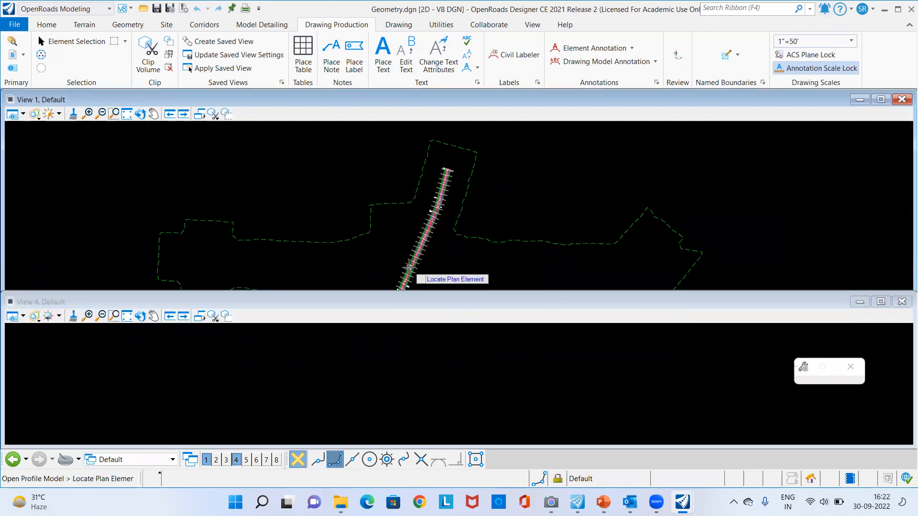
{"action": "scroll", "coordinate": [408, 268], "scroll_direction": "up", "scroll_amount": 6}
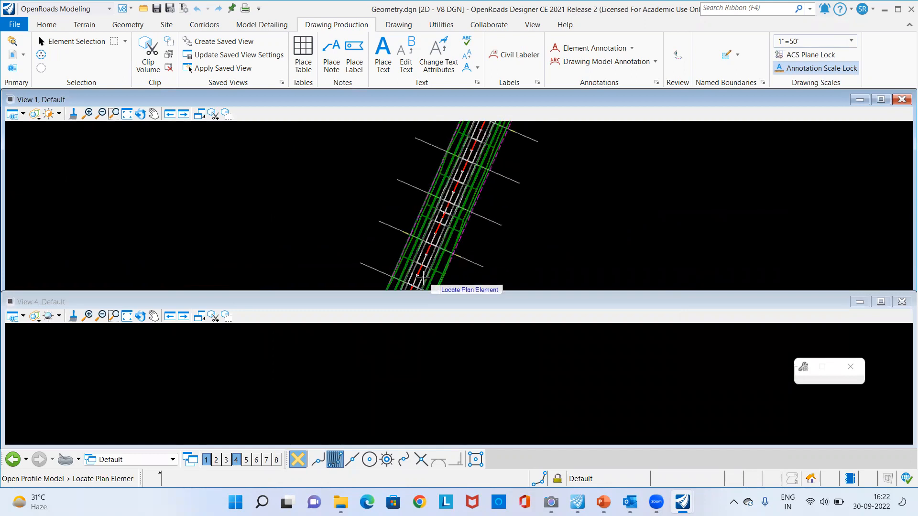
{"action": "left_click", "coordinate": [417, 264]}
{"action": "left_click", "coordinate": [416, 354]}
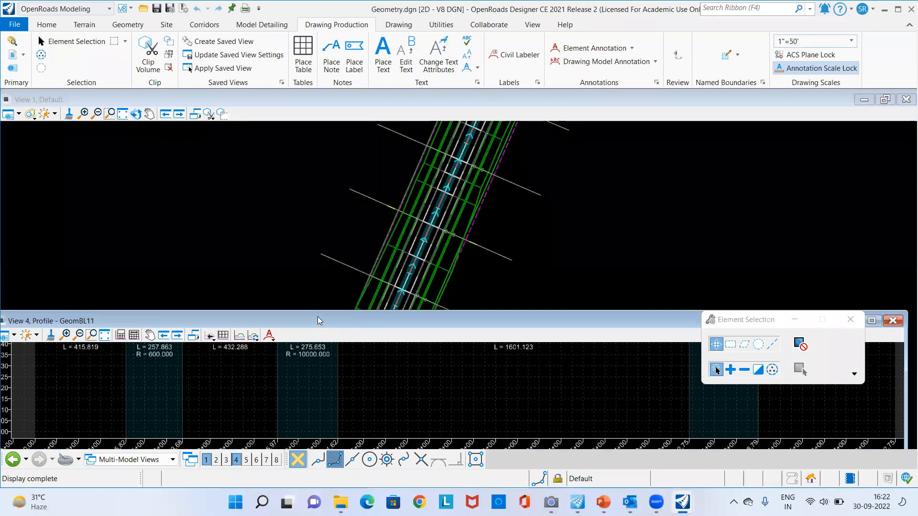
Step: Reposition the View 4 profile window over the plan view and fit the whole GeomBL11 profile in it
{"action": "left_click_drag", "start_coordinate": [364, 315], "coordinate": [369, 241]}
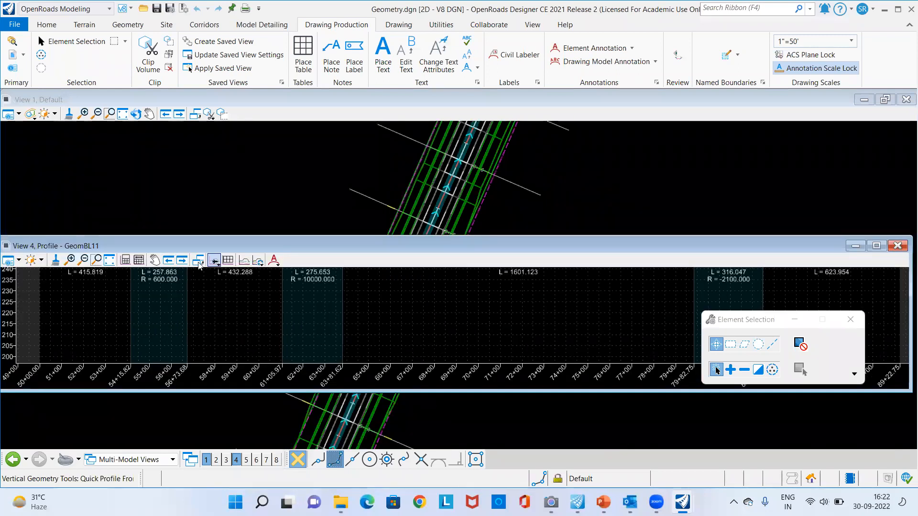
{"action": "left_click", "coordinate": [109, 259]}
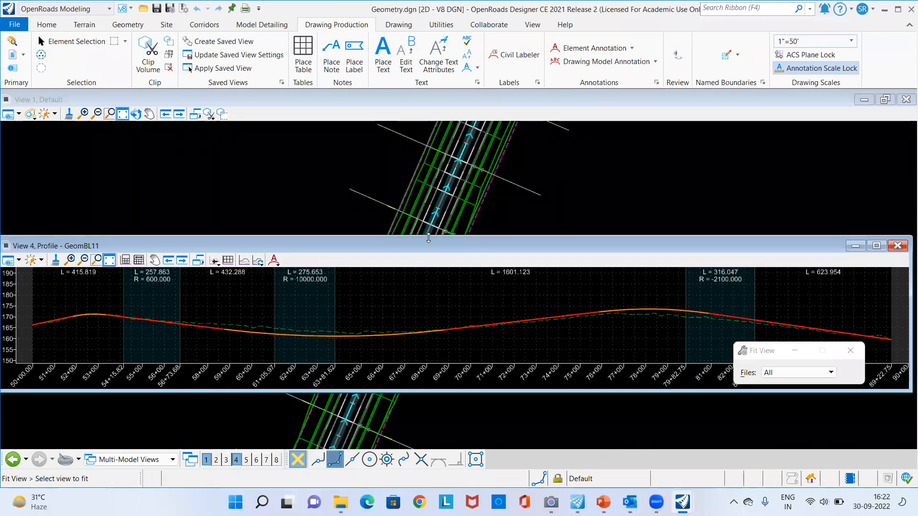
{"action": "left_click_drag", "start_coordinate": [427, 246], "coordinate": [427, 262]}
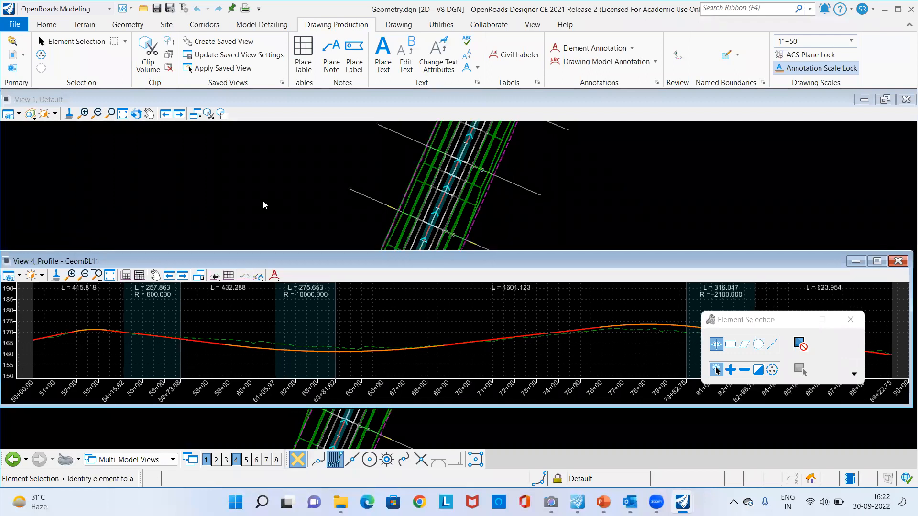
Step: Start placing a Civil Plan named boundary with the ANSI D_Plan-Profile PLAN drawing seed
{"action": "left_click", "coordinate": [733, 58]}
{"action": "left_click", "coordinate": [736, 56]}
{"action": "left_click", "coordinate": [748, 71]}
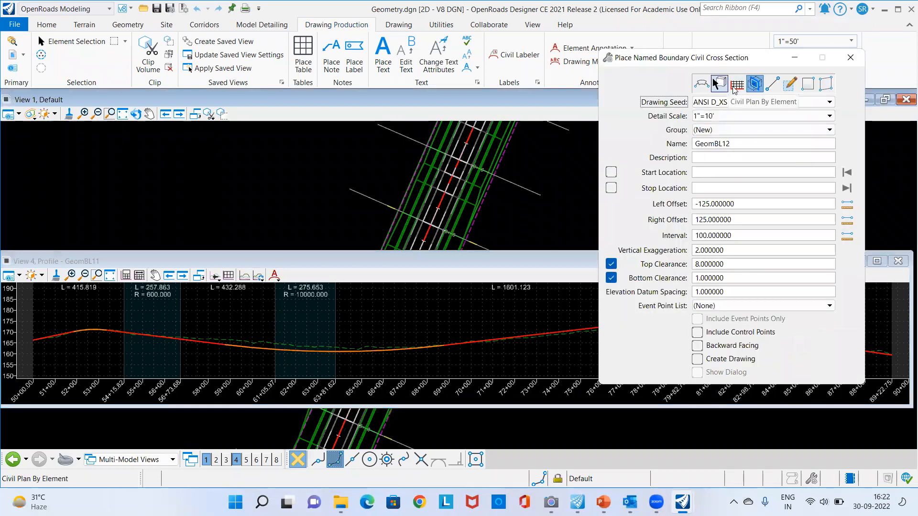
{"action": "left_click", "coordinate": [702, 85]}
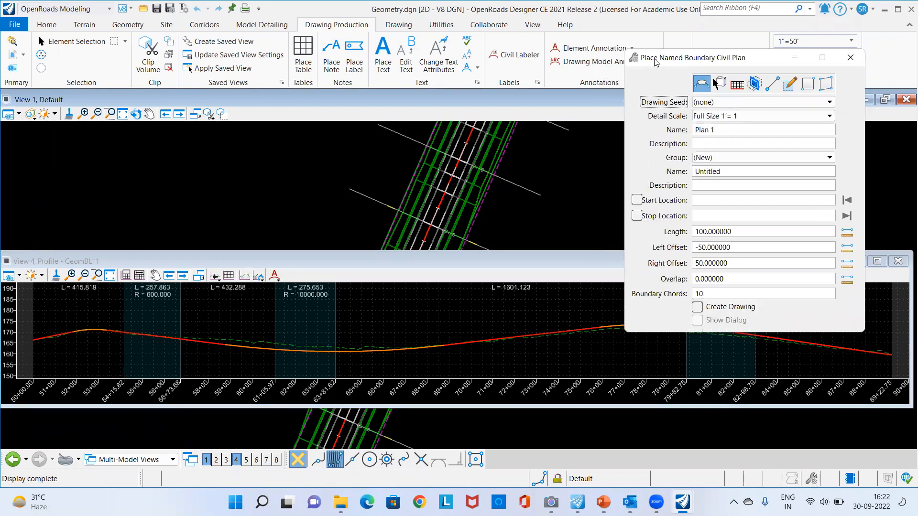
{"action": "left_click_drag", "start_coordinate": [656, 62], "coordinate": [588, 72]}
{"action": "left_click", "coordinate": [685, 113]}
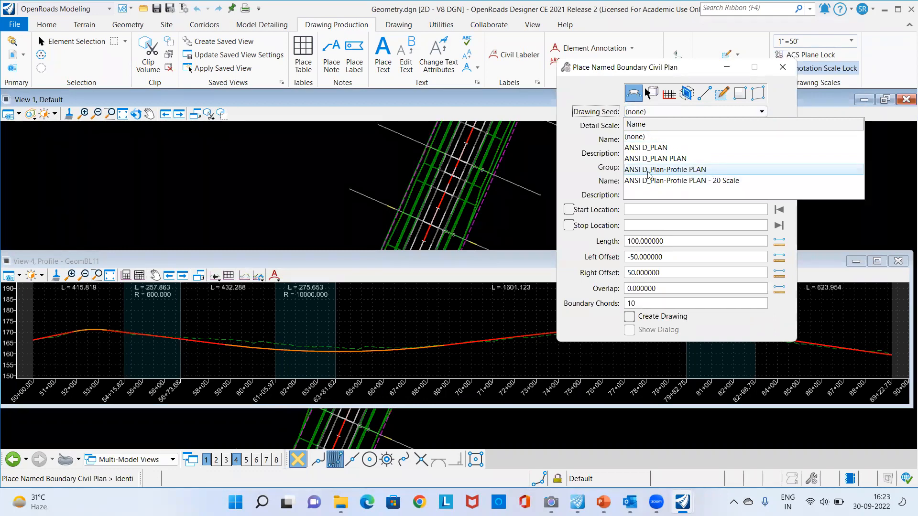
{"action": "left_click", "coordinate": [687, 174]}
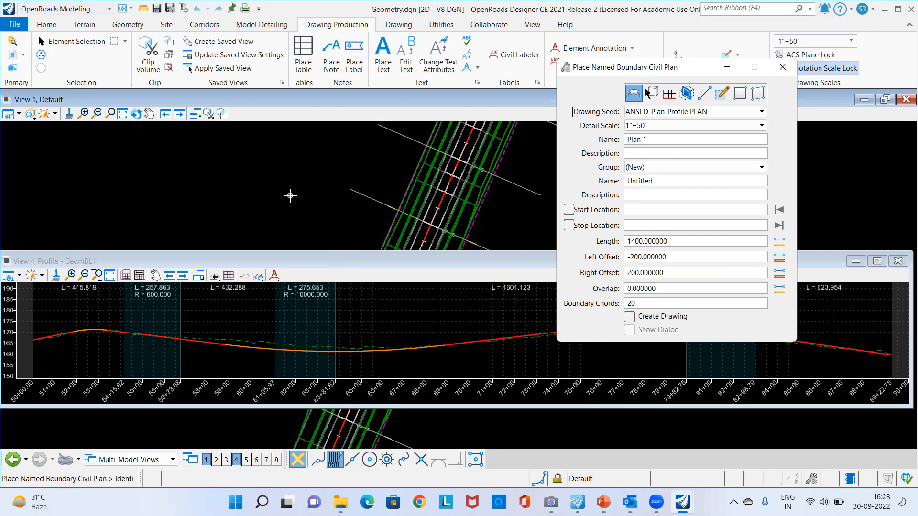
Step: Identify the corridor centerline as the plan boundary's path and start the boundaries at station 50+00.00
{"action": "scroll", "coordinate": [290, 195], "scroll_direction": "down", "scroll_amount": 5}
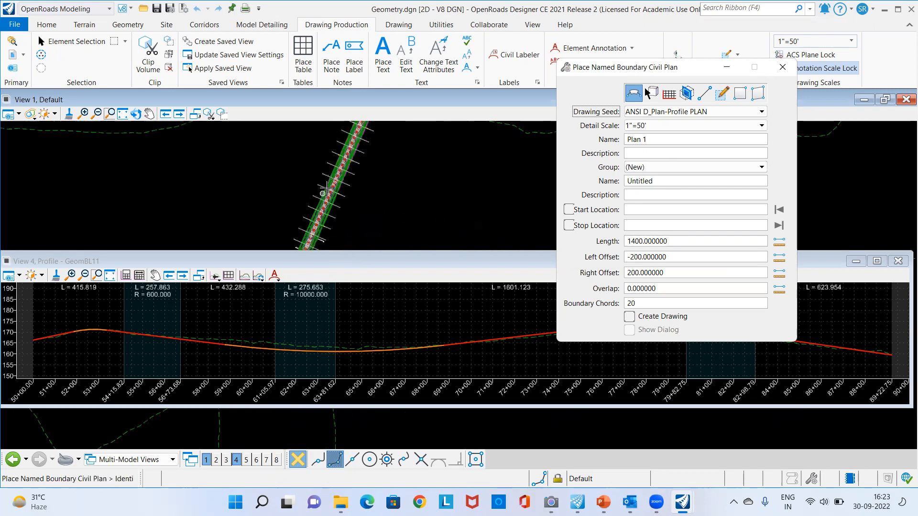
{"action": "left_click_drag", "start_coordinate": [138, 478], "coordinate": [252, 480]}
{"action": "scroll", "coordinate": [324, 207], "scroll_direction": "up", "scroll_amount": 5}
{"action": "scroll", "coordinate": [324, 207], "scroll_direction": "up", "scroll_amount": 2}
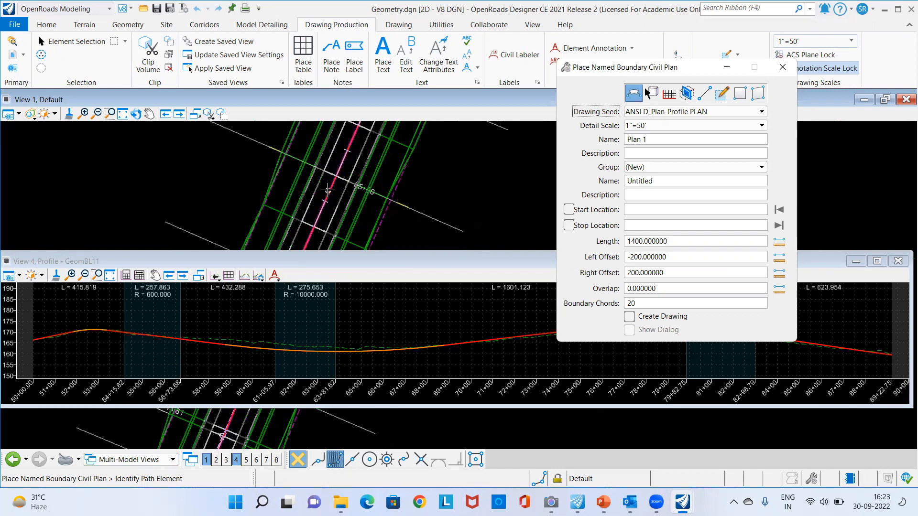
{"action": "left_click", "coordinate": [334, 197]}
{"action": "scroll", "coordinate": [367, 165], "scroll_direction": "down", "scroll_amount": 5}
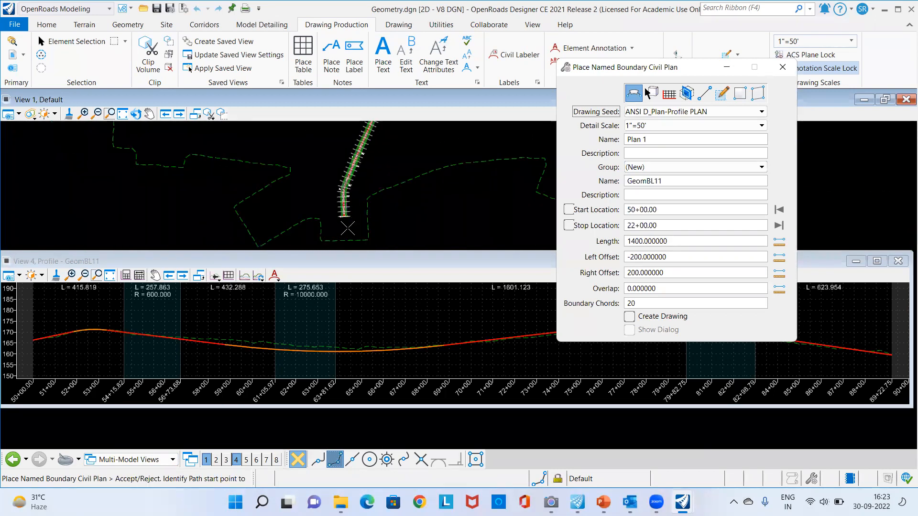
{"action": "left_click", "coordinate": [345, 220]}
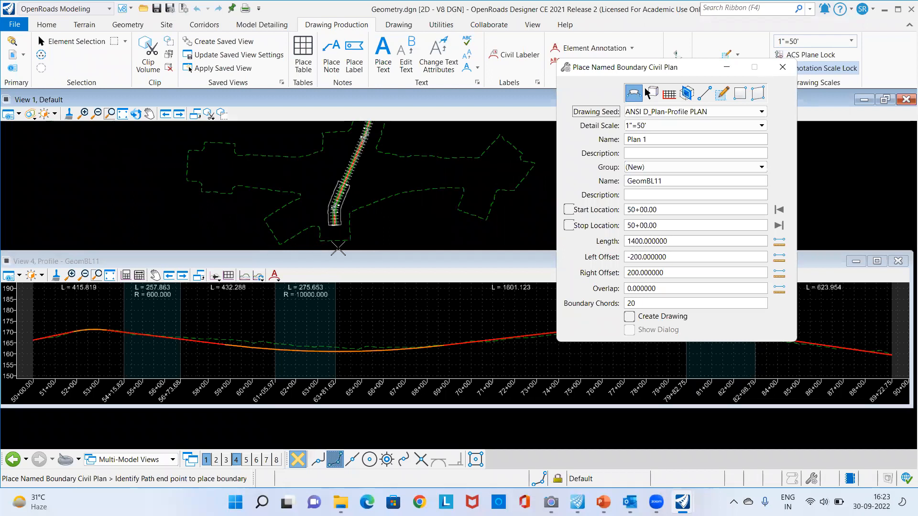
Step: End the plan named boundaries at station 89+22.75 and place them along the corridor centerline
{"action": "scroll", "coordinate": [376, 146], "scroll_direction": "up", "scroll_amount": 2}
{"action": "scroll", "coordinate": [375, 146], "scroll_direction": "up", "scroll_amount": 2}
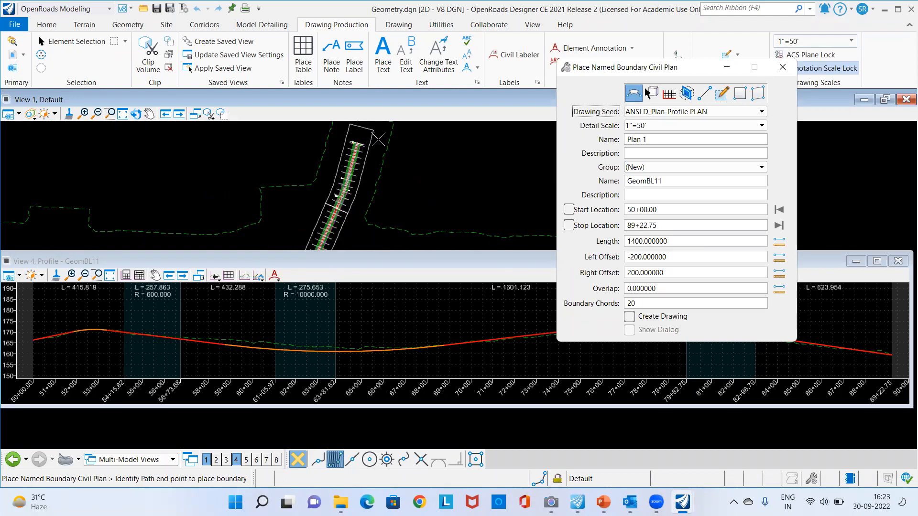
{"action": "left_click", "coordinate": [378, 139]}
{"action": "left_click", "coordinate": [459, 195]}
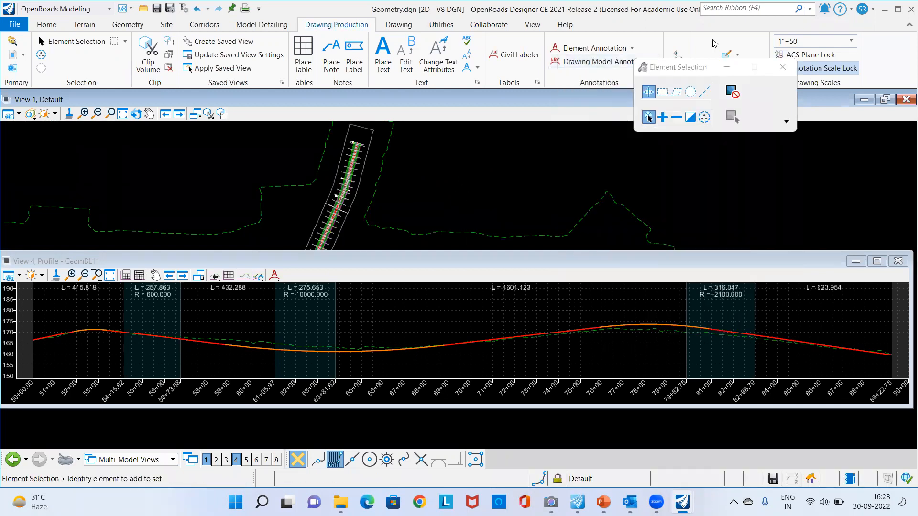
{"action": "scroll", "coordinate": [249, 167], "scroll_direction": "down", "scroll_amount": 4}
{"action": "scroll", "coordinate": [297, 192], "scroll_direction": "up", "scroll_amount": 2}
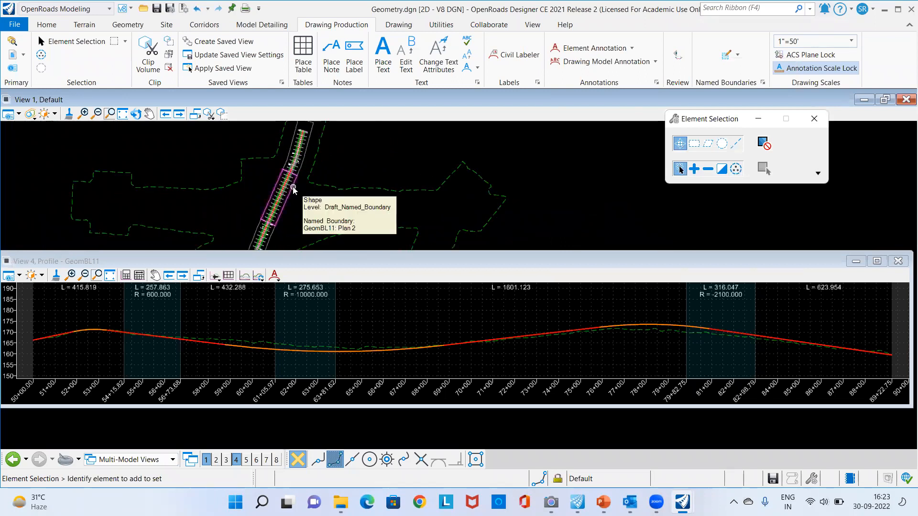
{"action": "scroll", "coordinate": [293, 187], "scroll_direction": "down", "scroll_amount": 3}
{"action": "scroll", "coordinate": [282, 219], "scroll_direction": "up", "scroll_amount": 3}
{"action": "middle_click_drag", "start_coordinate": [334, 165], "coordinate": [329, 211]}
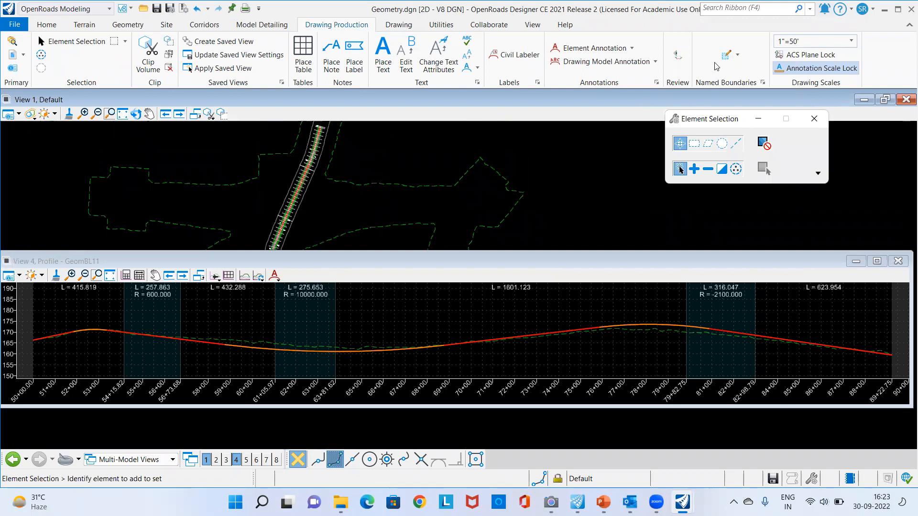
Step: Start a Civil Profile named boundary with the ANSI D_Plan-Profile PROFILE drawing seed and the From Plan Group method for GeomBL11
{"action": "left_click", "coordinate": [738, 56]}
{"action": "left_click", "coordinate": [750, 71]}
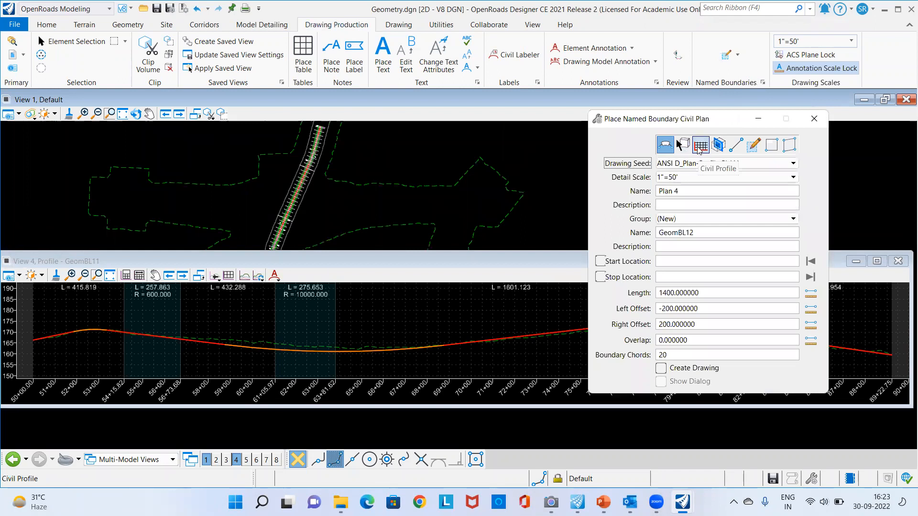
{"action": "left_click", "coordinate": [700, 145]}
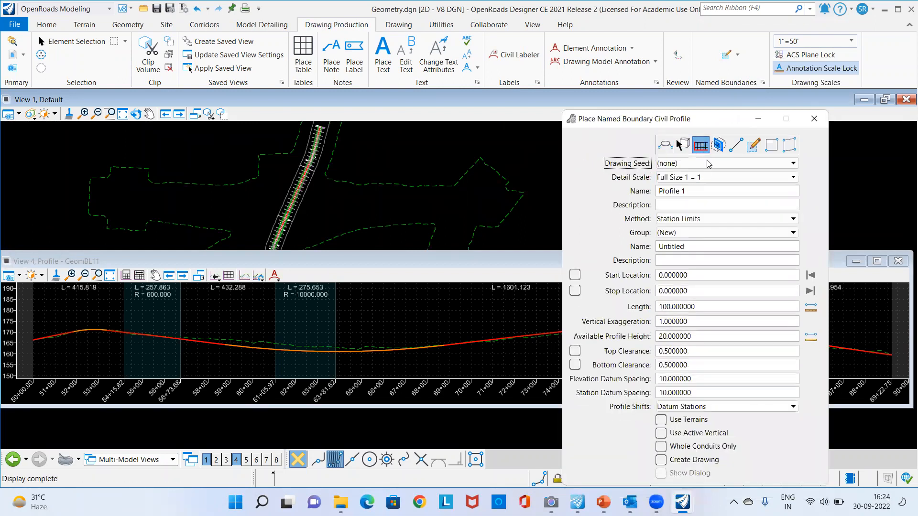
{"action": "left_click", "coordinate": [709, 163]}
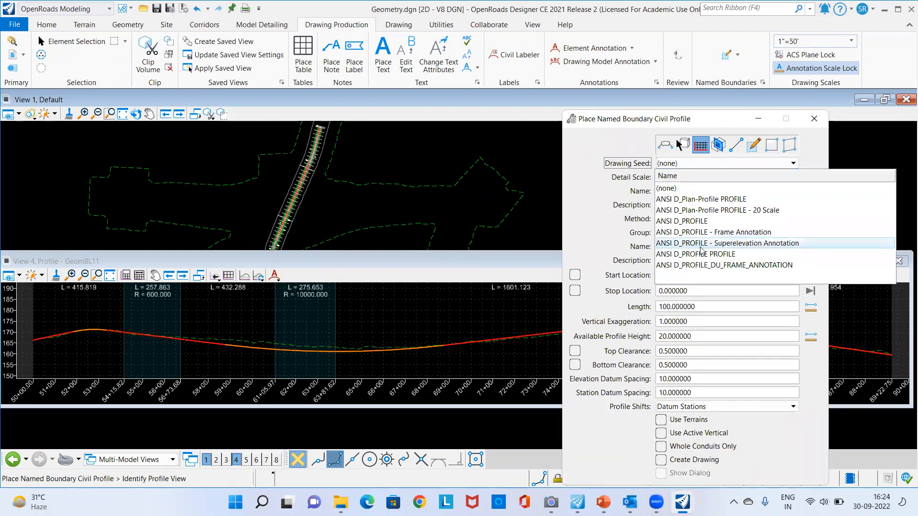
{"action": "left_click", "coordinate": [699, 200]}
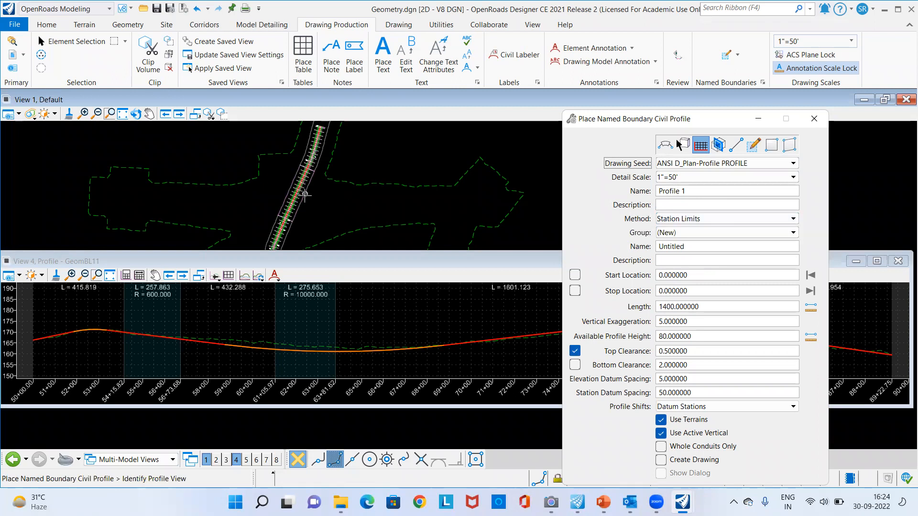
{"action": "left_click", "coordinate": [690, 219]}
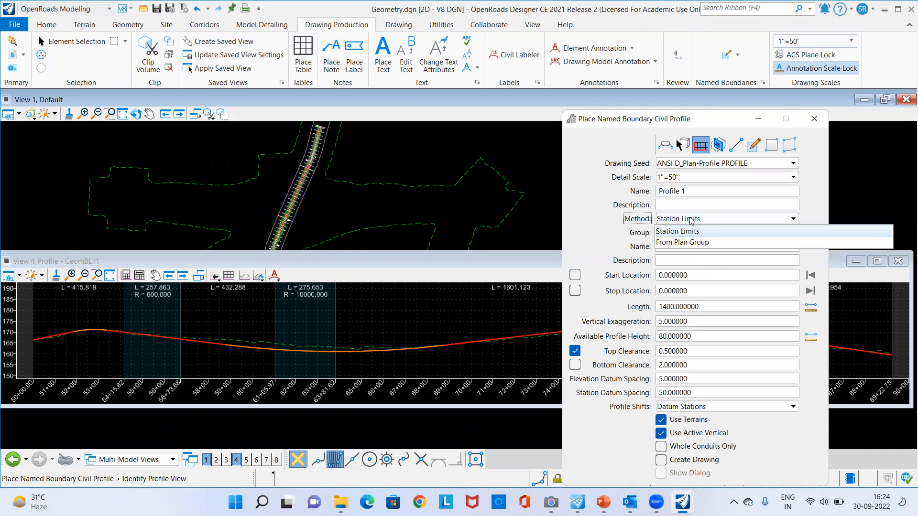
{"action": "left_click", "coordinate": [688, 242]}
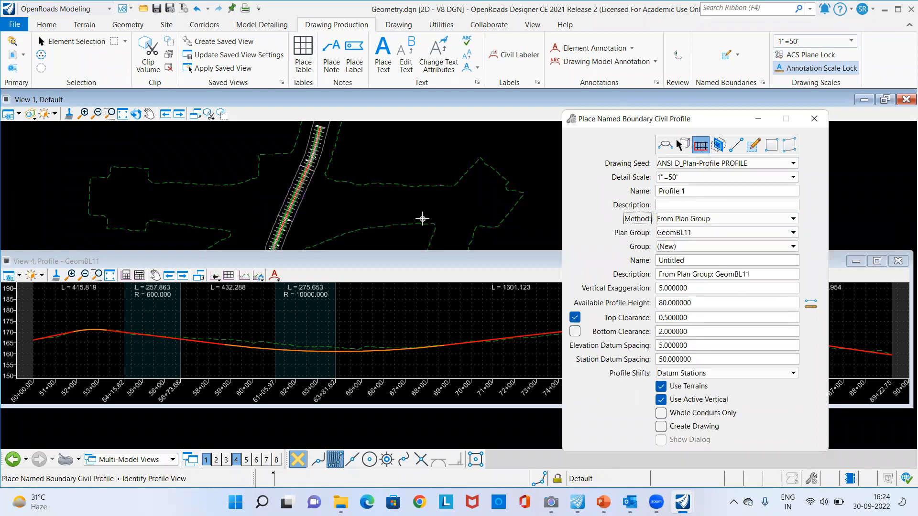
Step: Identify the View 4 profile and place the London Rd profile named boundaries in it
{"action": "scroll", "coordinate": [377, 170], "scroll_direction": "down", "scroll_amount": 1}
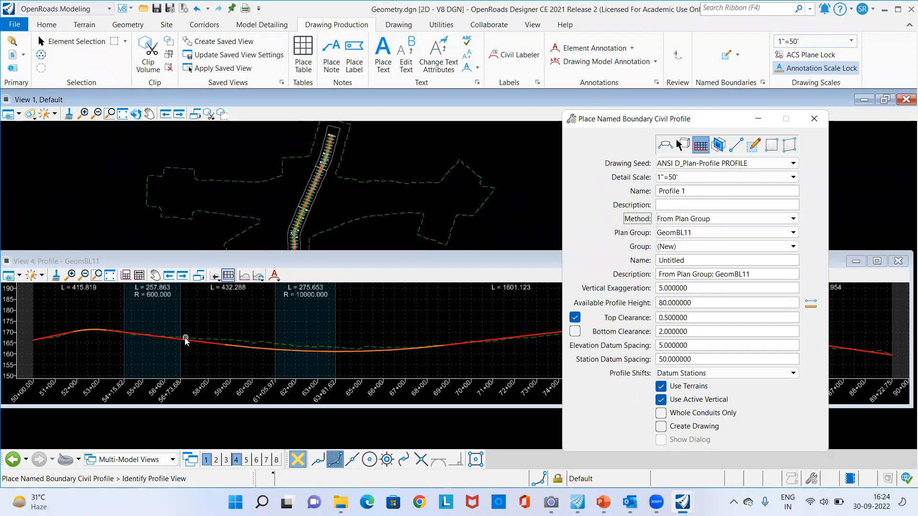
{"action": "left_click", "coordinate": [216, 358]}
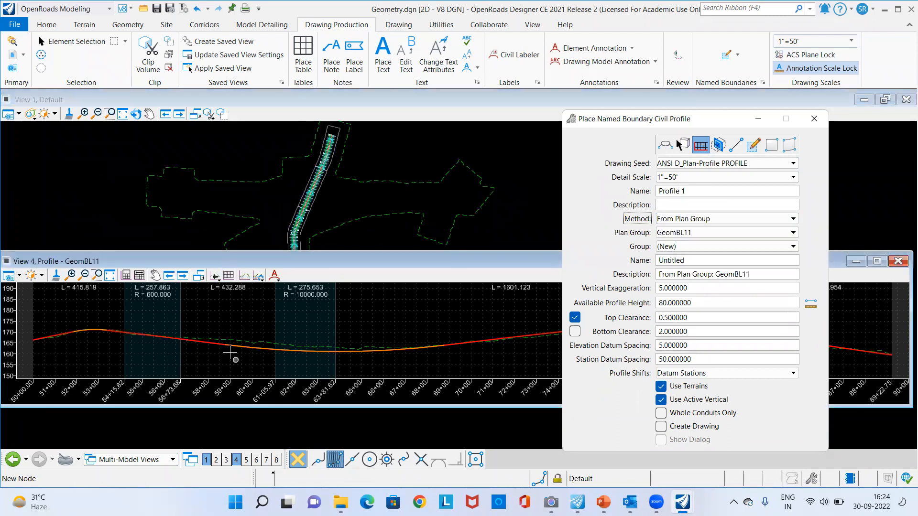
{"action": "left_click", "coordinate": [235, 347]}
{"action": "scroll", "coordinate": [254, 317], "scroll_direction": "down", "scroll_amount": 1}
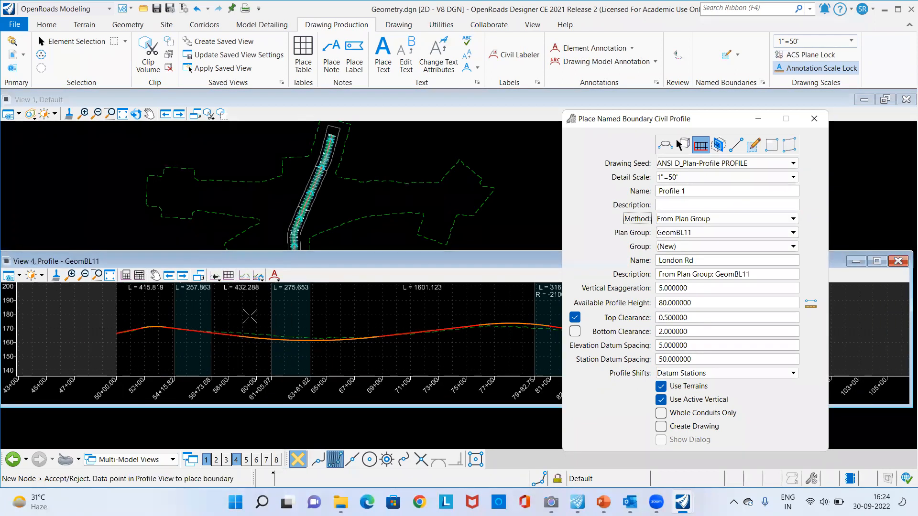
{"action": "scroll", "coordinate": [250, 316], "scroll_direction": "down", "scroll_amount": 2}
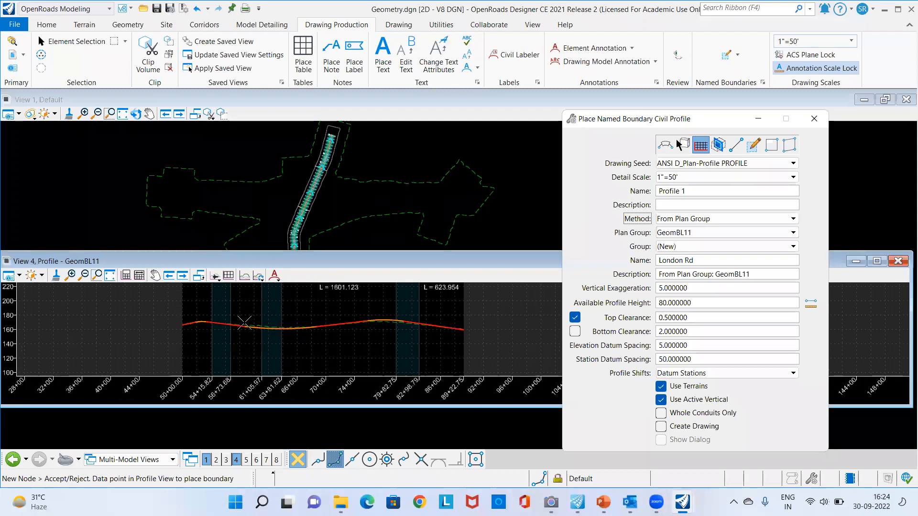
{"action": "left_click", "coordinate": [435, 320]}
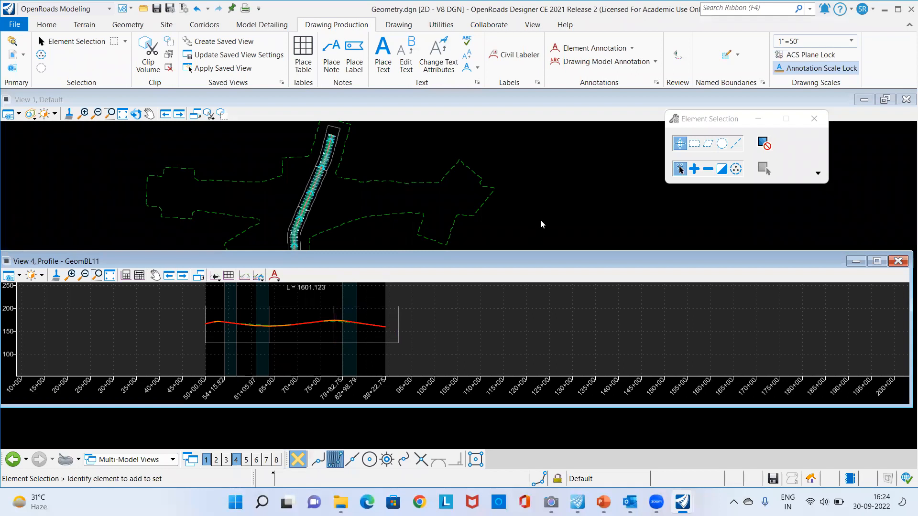
{"action": "scroll", "coordinate": [524, 200], "scroll_direction": "down", "scroll_amount": 1}
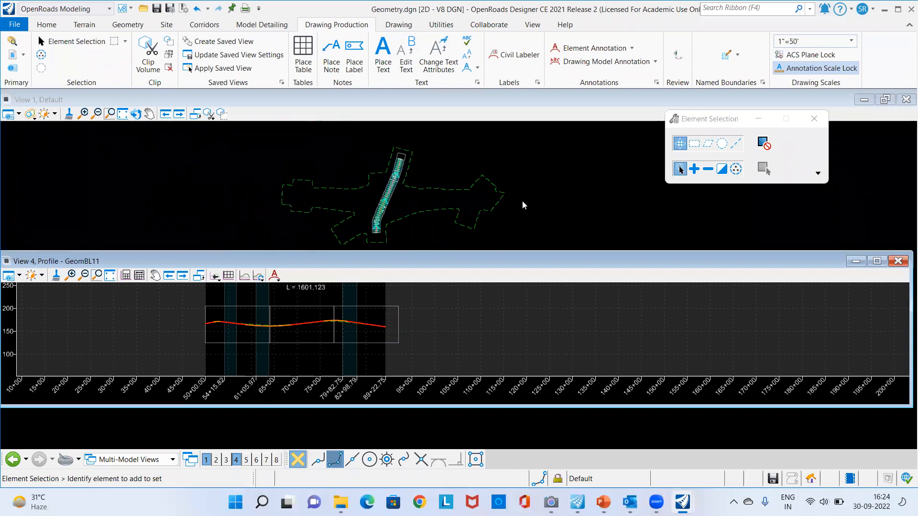
{"action": "scroll", "coordinate": [460, 237], "scroll_direction": "up", "scroll_amount": 1}
{"action": "left_click", "coordinate": [188, 242]}
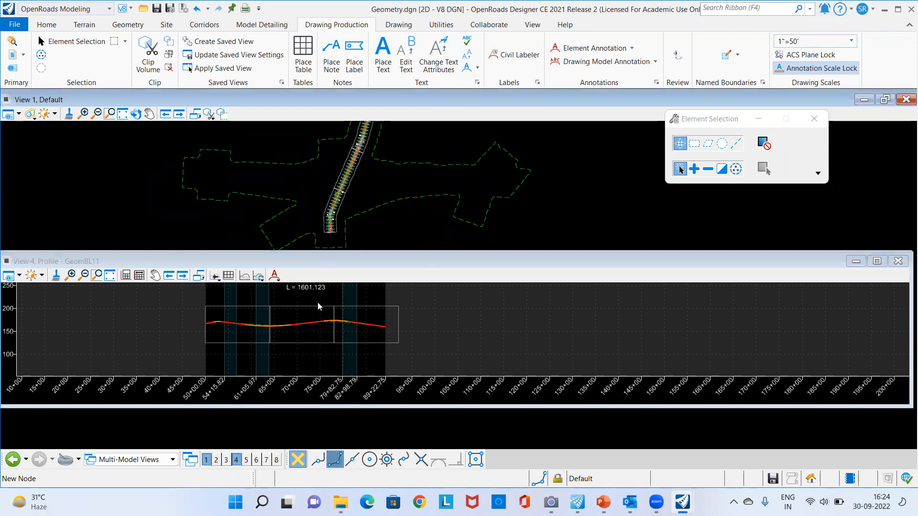
Step: Create the plan/profile drawings and sheets from the GeomBL11 plan group in the Named Boundaries manager, then minimize the manager
{"action": "left_click", "coordinate": [739, 56]}
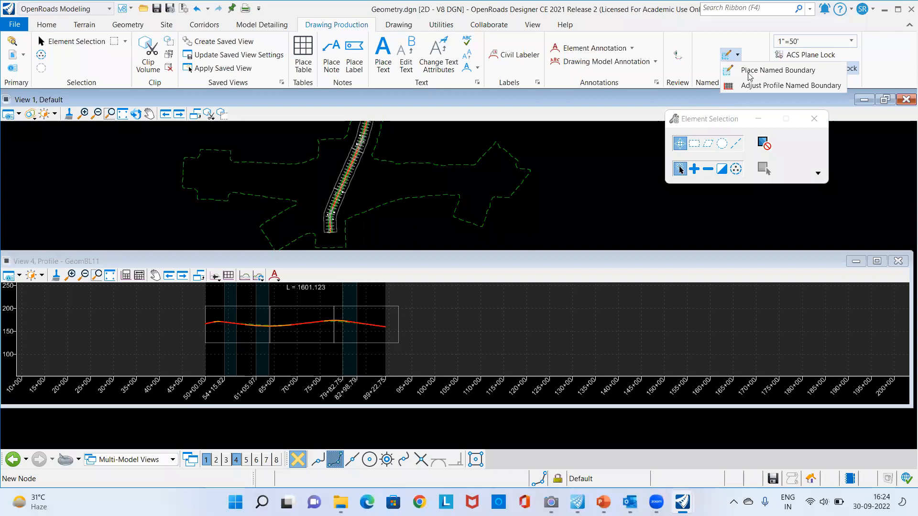
{"action": "left_click", "coordinate": [713, 81]}
{"action": "left_click", "coordinate": [763, 82]}
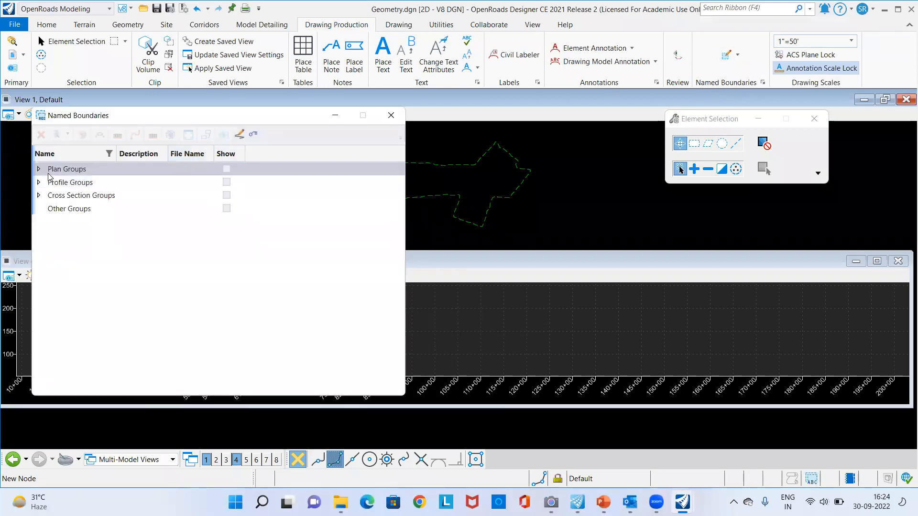
{"action": "left_click", "coordinate": [39, 169]}
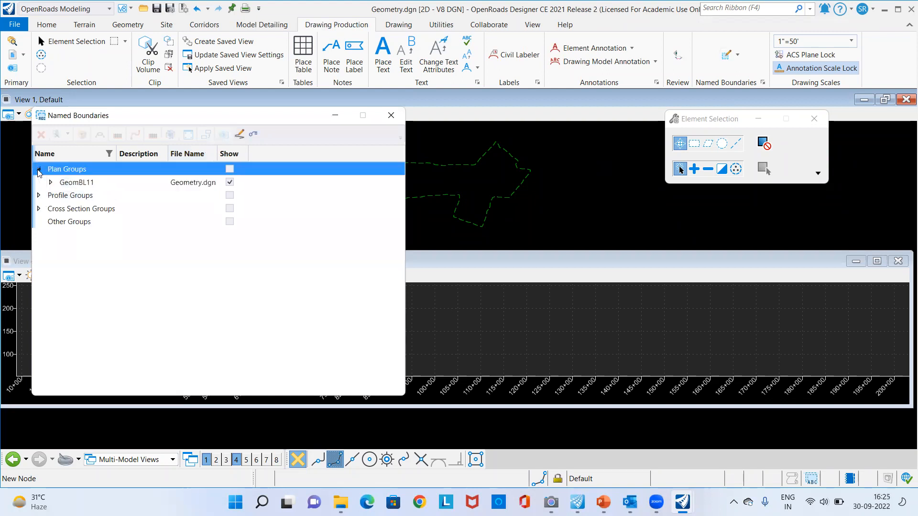
{"action": "left_click", "coordinate": [51, 183]}
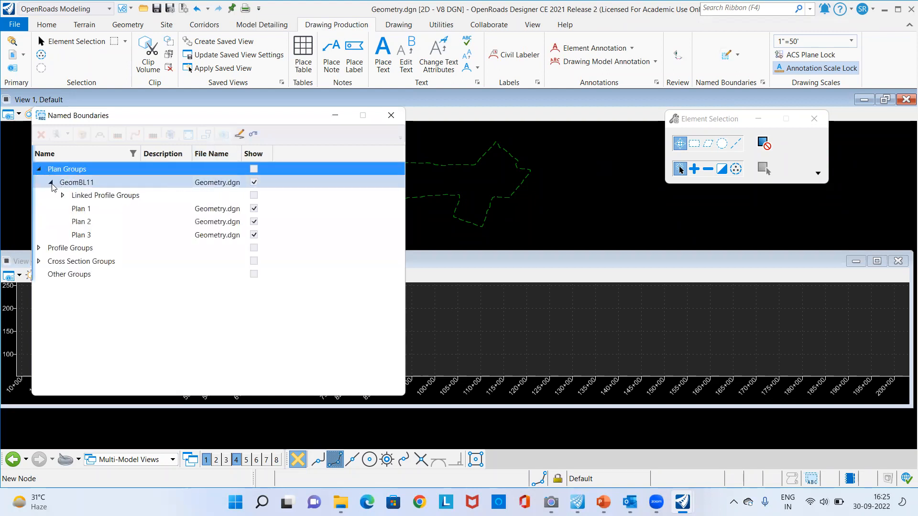
{"action": "left_click", "coordinate": [77, 187]}
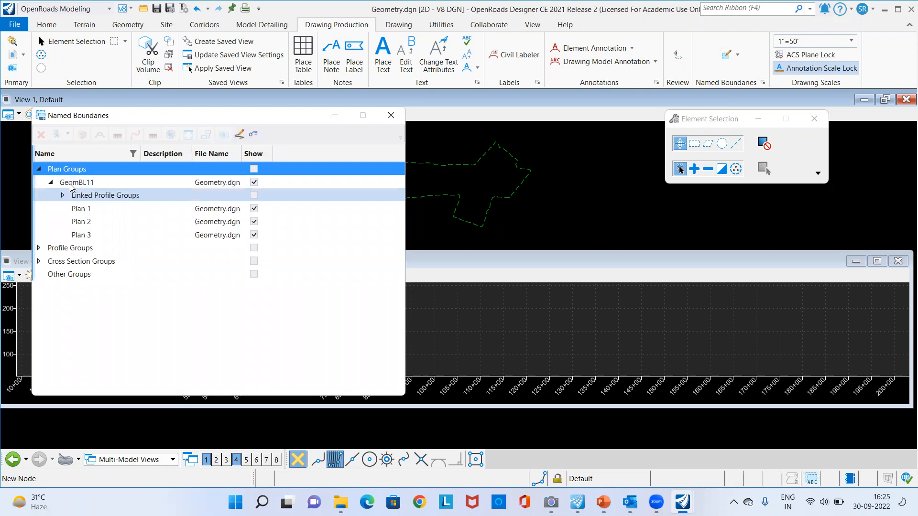
{"action": "right_click", "coordinate": [77, 188]}
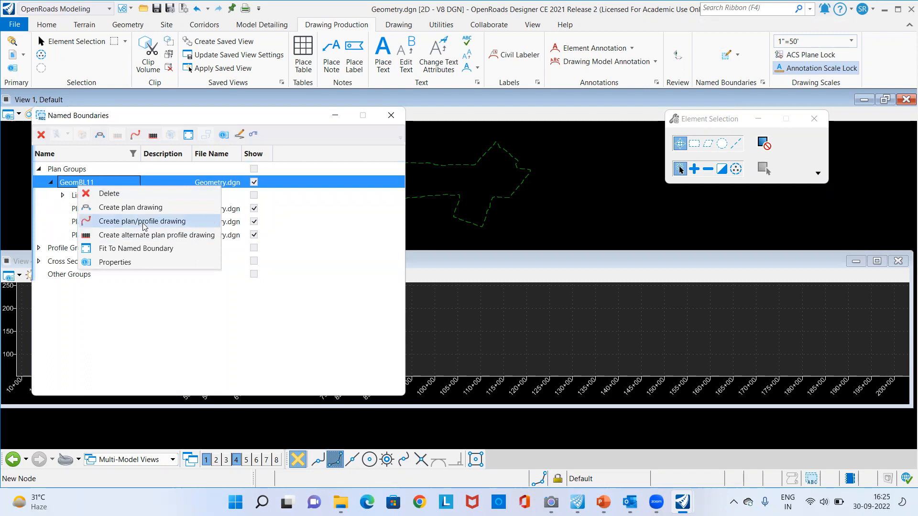
{"action": "left_click", "coordinate": [134, 222]}
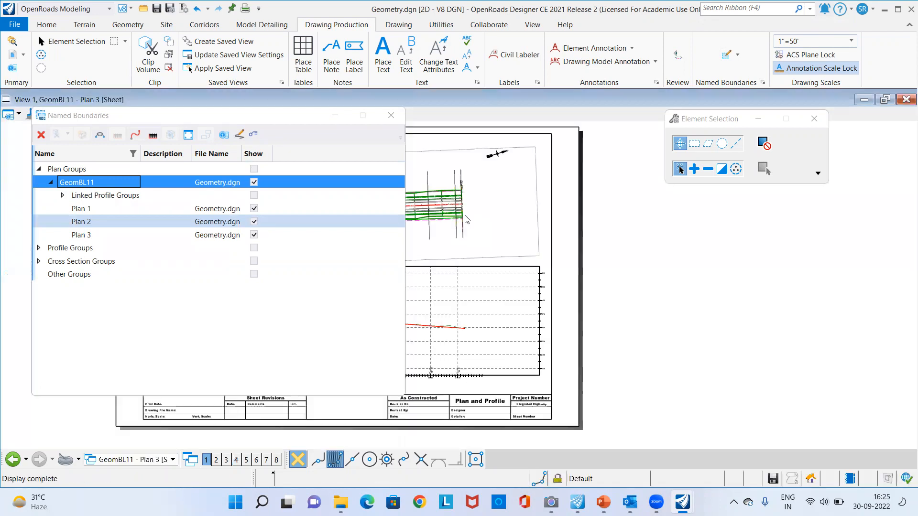
{"action": "left_click", "coordinate": [335, 115]}
Step: Switch to the GeomBL11 - Plan 1 [Sheet] views and inspect the sheet's plan and profile layout
{"action": "scroll", "coordinate": [355, 208], "scroll_direction": "down", "scroll_amount": 2}
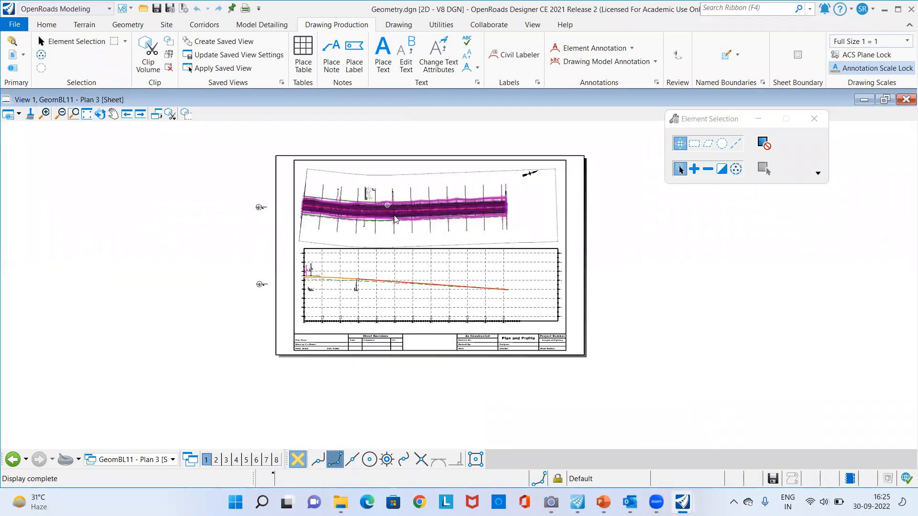
{"action": "left_click", "coordinate": [161, 460]}
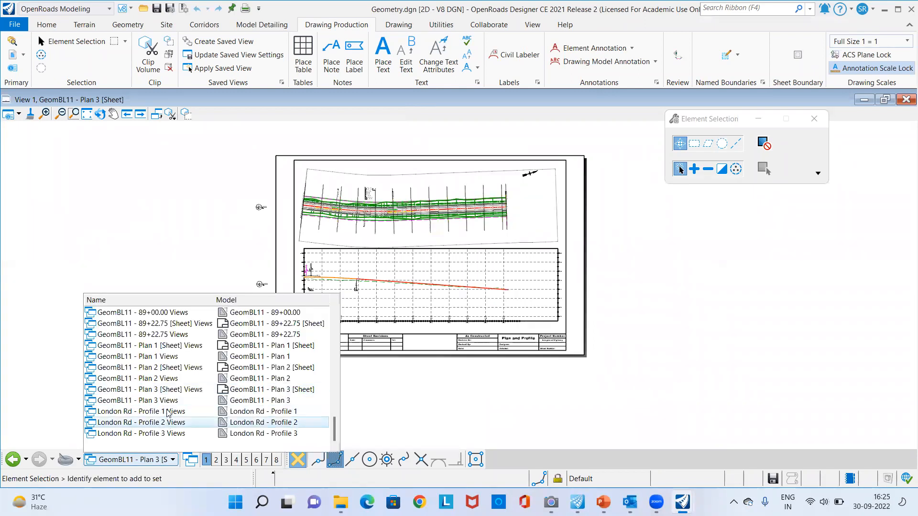
{"action": "left_click", "coordinate": [234, 390]}
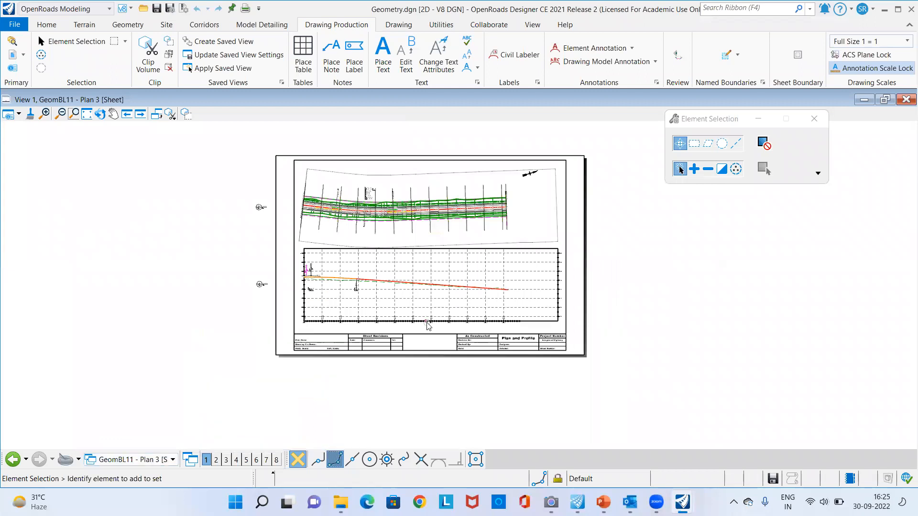
{"action": "left_click", "coordinate": [134, 461]}
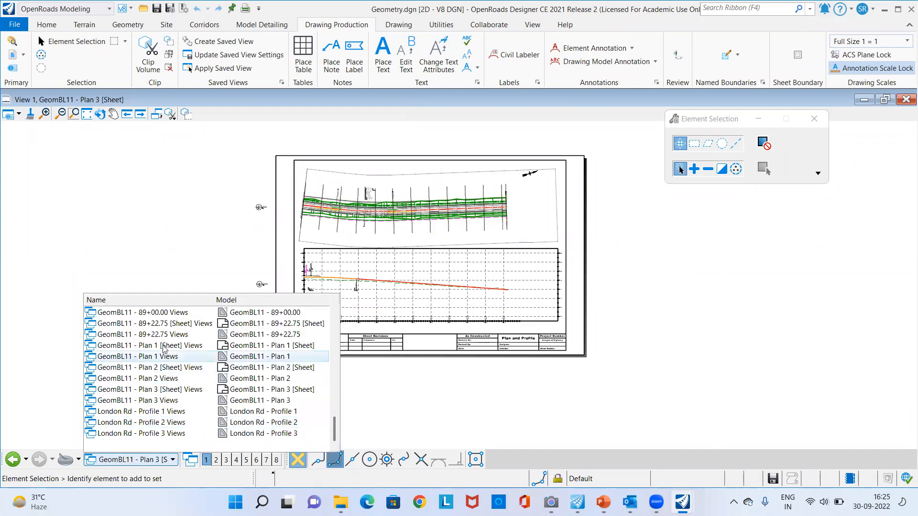
{"action": "left_click", "coordinate": [165, 347]}
{"action": "scroll", "coordinate": [531, 277], "scroll_direction": "down", "scroll_amount": 1}
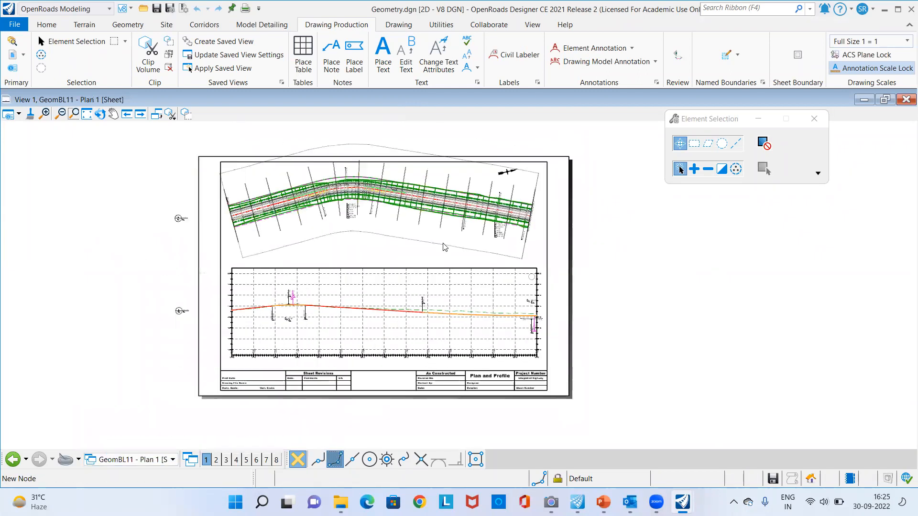
{"action": "scroll", "coordinate": [317, 139], "scroll_direction": "up", "scroll_amount": 1}
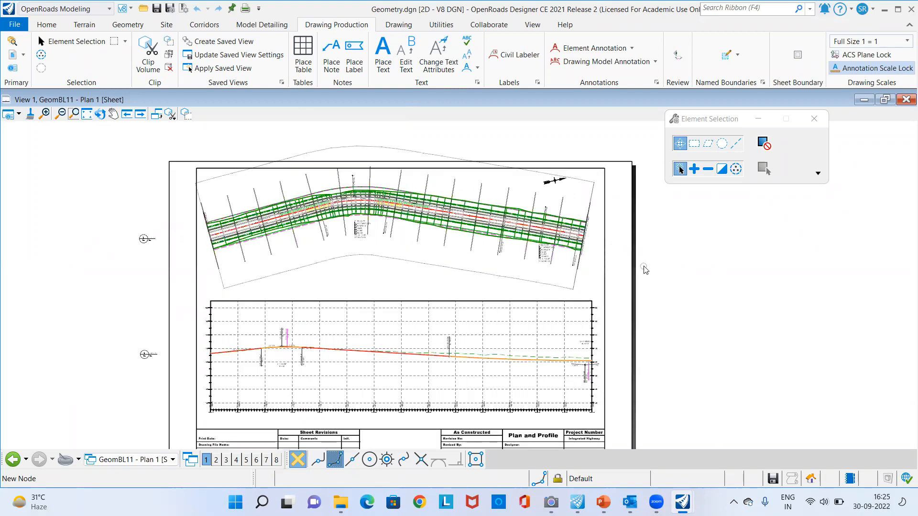
{"action": "middle_click_drag", "start_coordinate": [641, 265], "coordinate": [649, 267]}
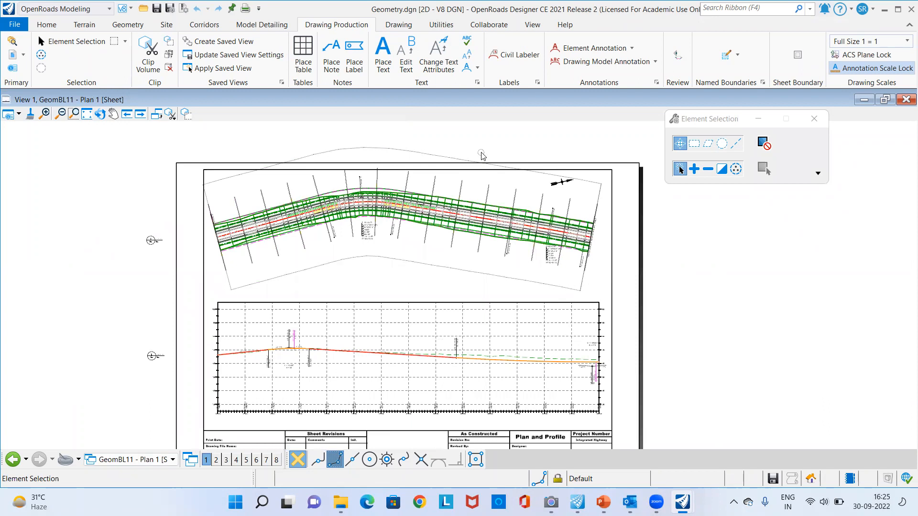
{"action": "mouse_move", "coordinate": [447, 145]}
{"action": "middle_mouse_down"}
{"action": "mouse_move", "coordinate": [537, 148]}
{"action": "mouse_move", "coordinate": [447, 154]}
{"action": "middle_mouse_up"}
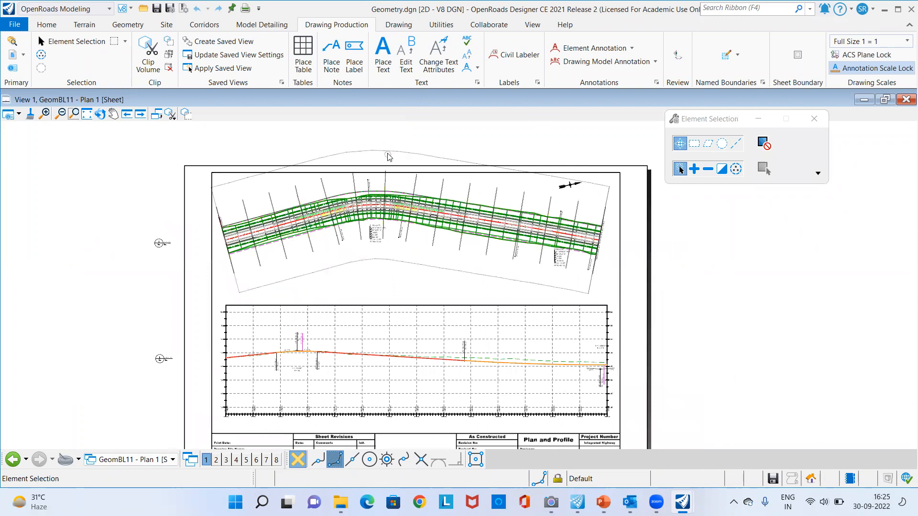
{"action": "scroll", "coordinate": [385, 158], "scroll_direction": "up", "scroll_amount": 1}
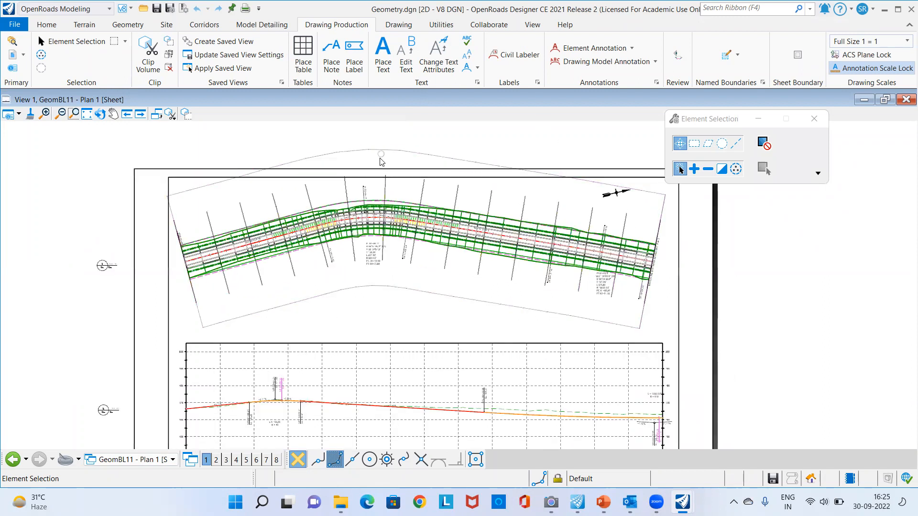
Step: Move the GeomBL11 - Plan 1 reference with its boundary down on the sheet to fit inside the border, and close the references list
{"action": "left_click", "coordinate": [46, 25]}
{"action": "left_click", "coordinate": [252, 50]}
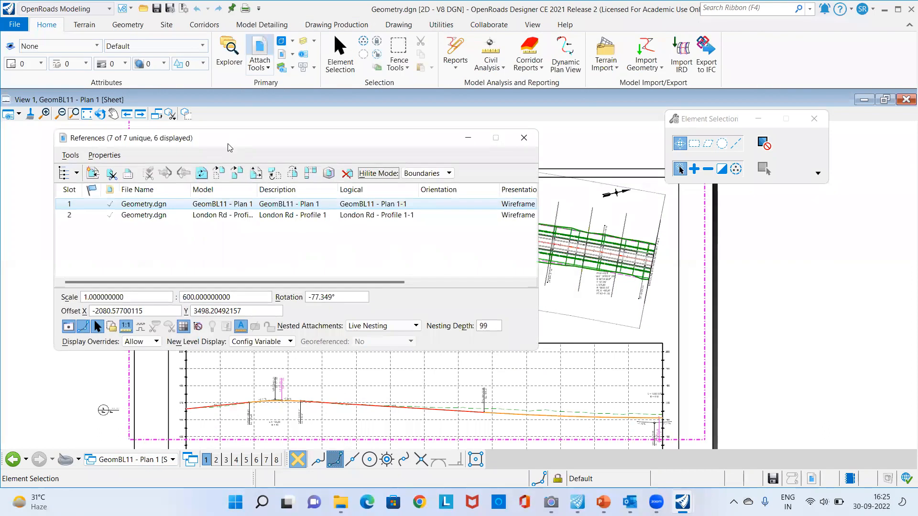
{"action": "left_click_drag", "start_coordinate": [305, 144], "coordinate": [702, 182]}
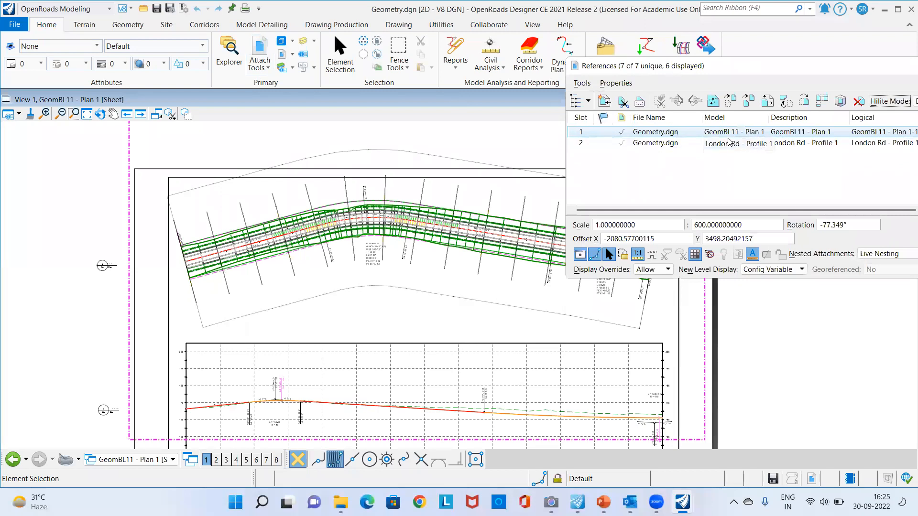
{"action": "left_click", "coordinate": [728, 106]}
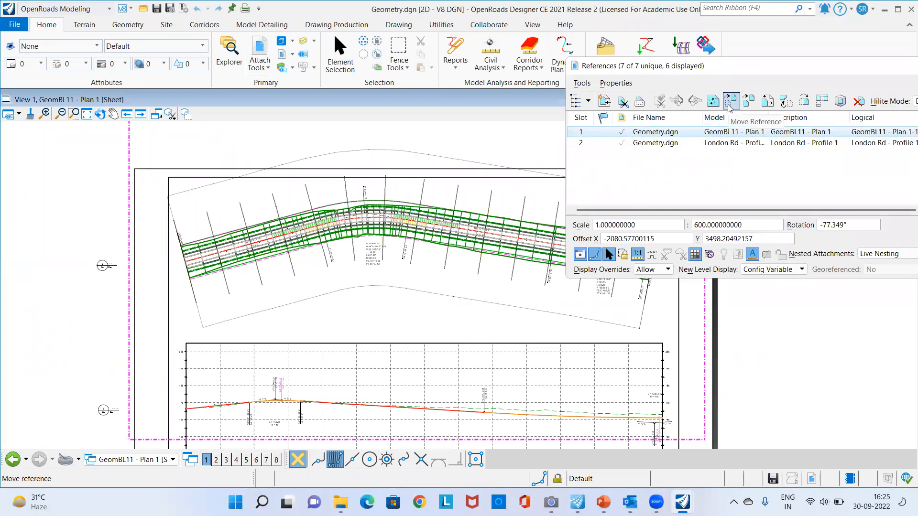
{"action": "left_click", "coordinate": [486, 142]}
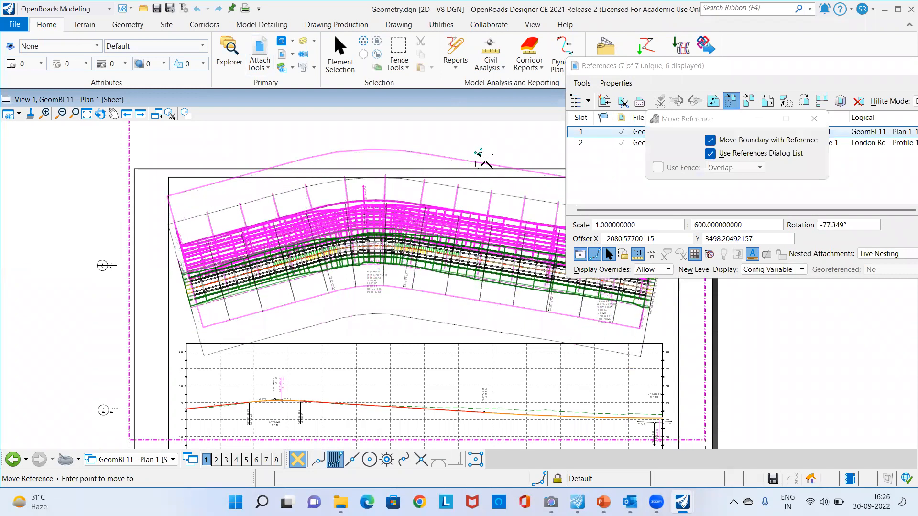
{"action": "left_click", "coordinate": [485, 162]}
{"action": "right_click", "coordinate": [478, 183]}
{"action": "key", "text": "Escape"}
{"action": "scroll", "coordinate": [191, 184], "scroll_direction": "down", "scroll_amount": 2}
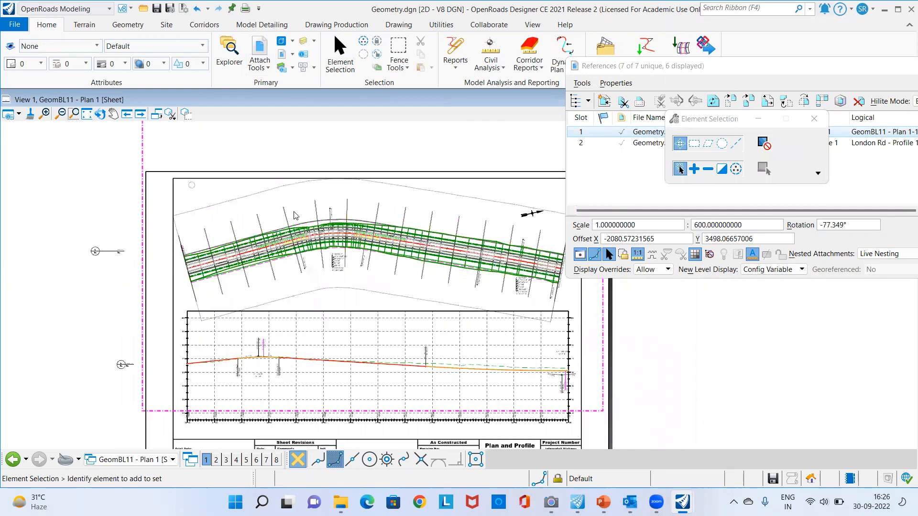
{"action": "middle_click_drag", "start_coordinate": [504, 272], "coordinate": [451, 257]}
{"action": "left_click_drag", "start_coordinate": [656, 68], "coordinate": [491, 107]}
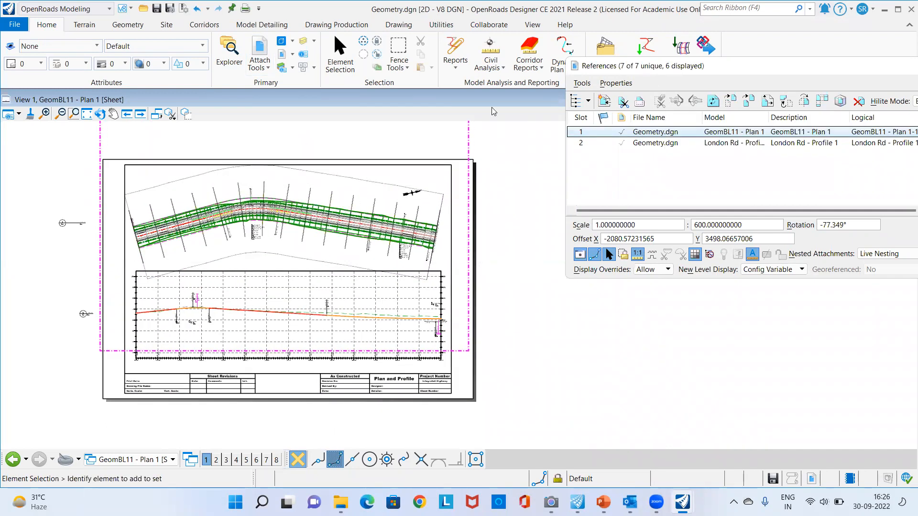
{"action": "left_click", "coordinate": [887, 103]}
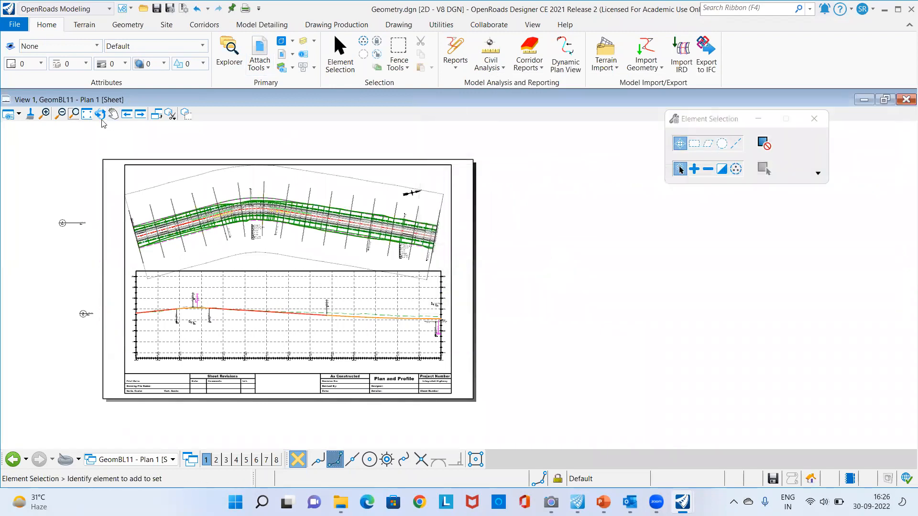
Step: Check the complete plan and profile sheet, and exit OpenRoads Designer
{"action": "left_click", "coordinate": [89, 115]}
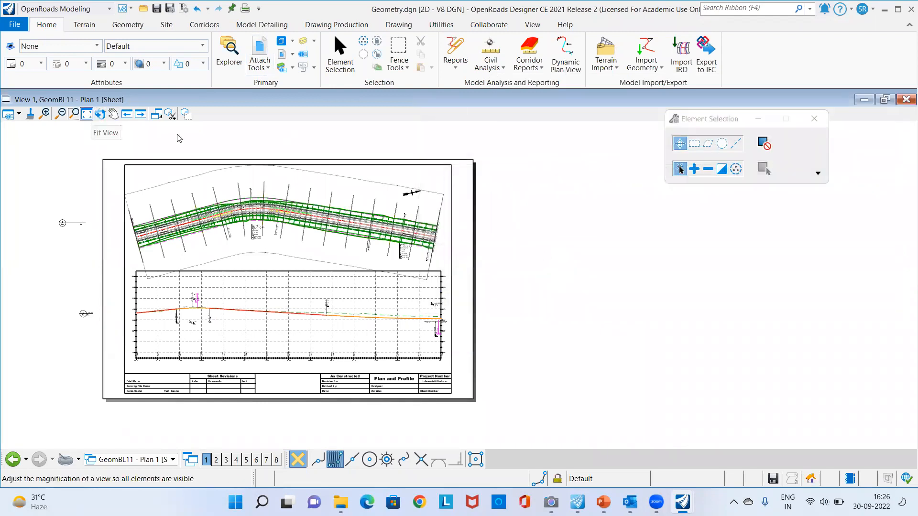
{"action": "scroll", "coordinate": [162, 255], "scroll_direction": "up", "scroll_amount": 1}
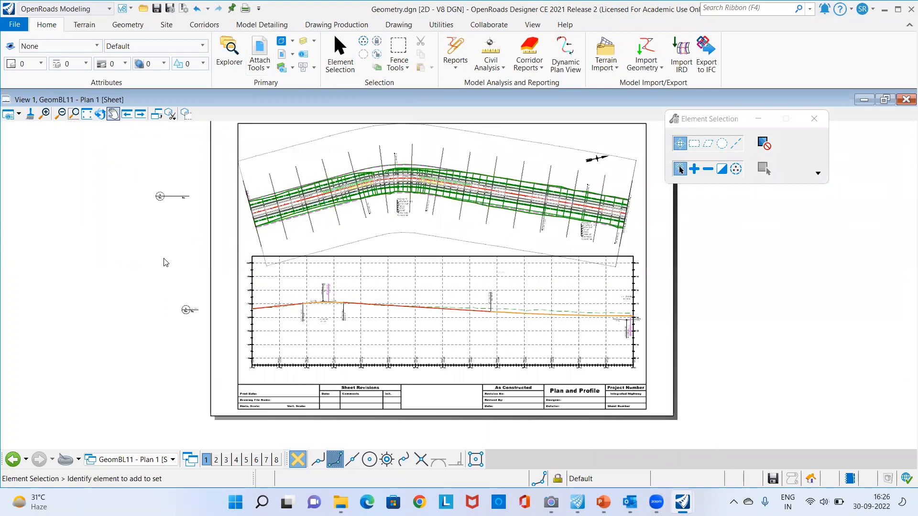
{"action": "middle_click_drag", "start_coordinate": [162, 254], "coordinate": [188, 261]}
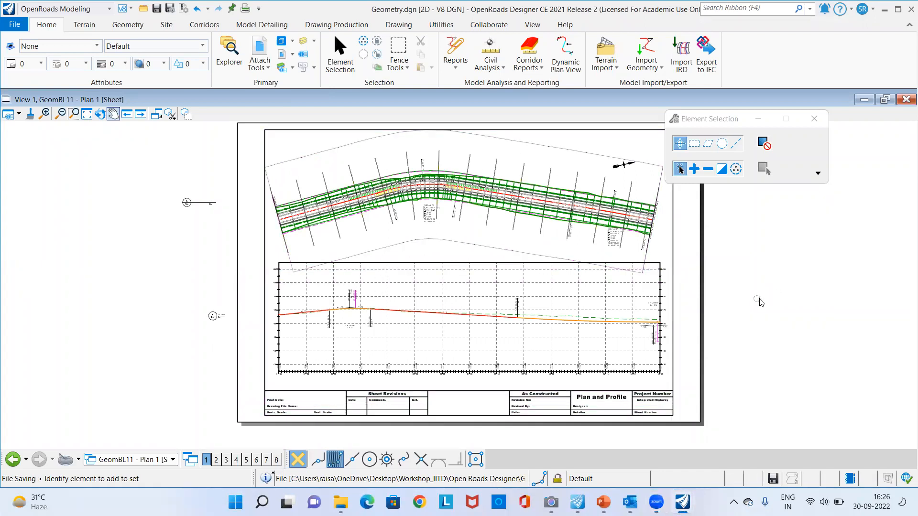
{"action": "middle_click_drag", "start_coordinate": [748, 310], "coordinate": [713, 309]}
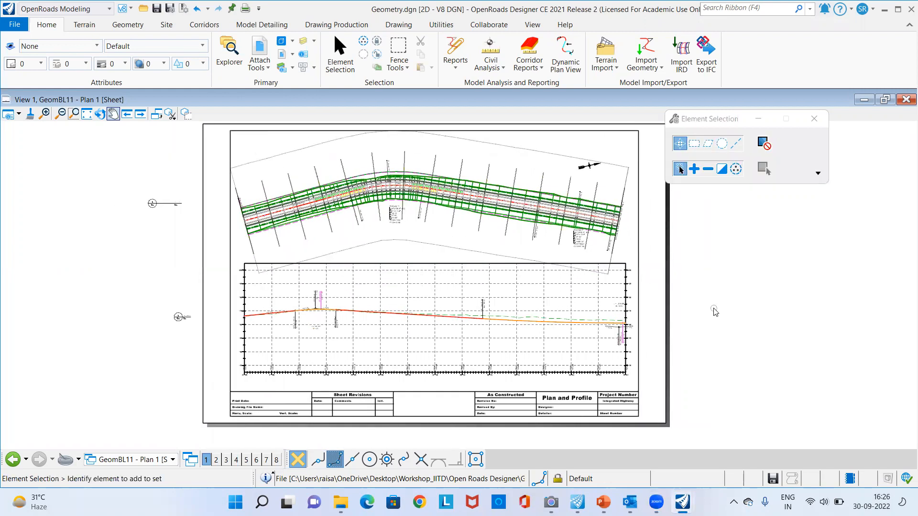
{"action": "left_click", "coordinate": [905, 9]}
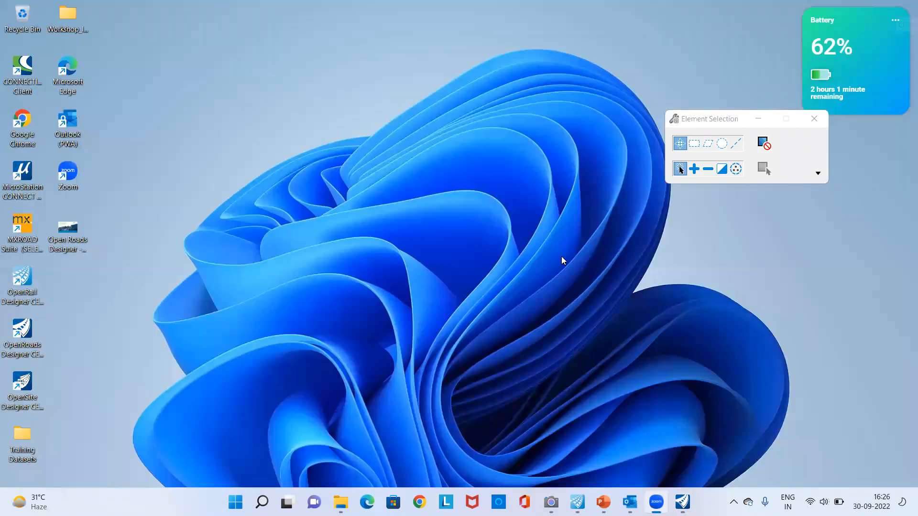
Step: Switch to OpenRail Designer and create a DGN file named Geometry in the Workshop_IITD\Open Rail Designer folder, using the Seed2D - Metric Rail Design seed
{"action": "left_click", "coordinate": [590, 502]}
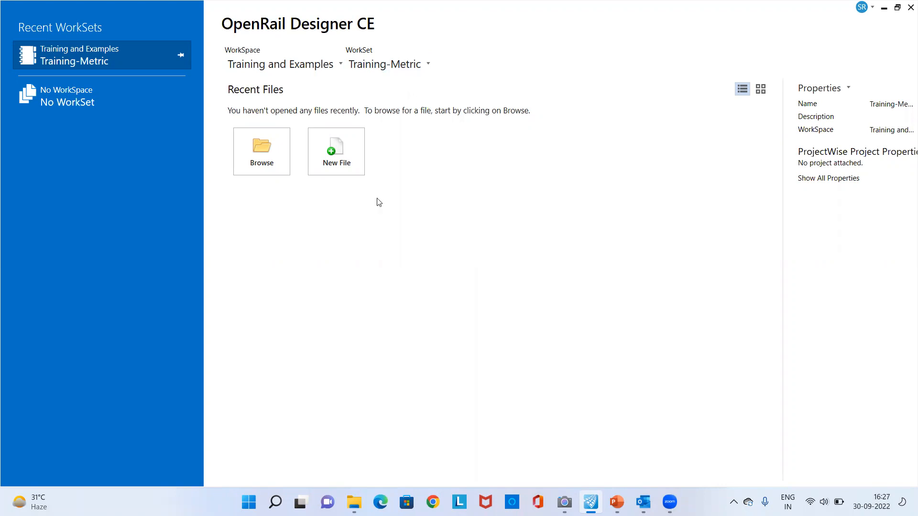
{"action": "left_click", "coordinate": [334, 157]}
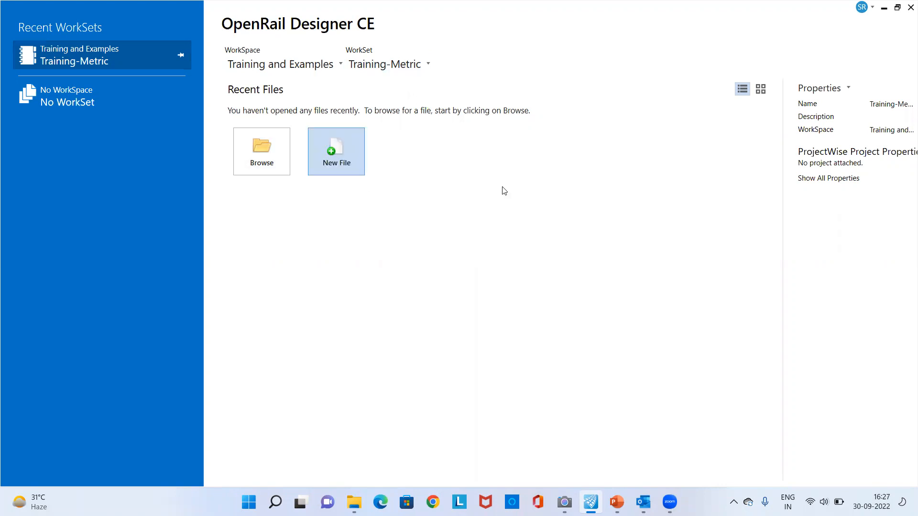
{"action": "left_click_drag", "start_coordinate": [526, 128], "coordinate": [504, 15]}
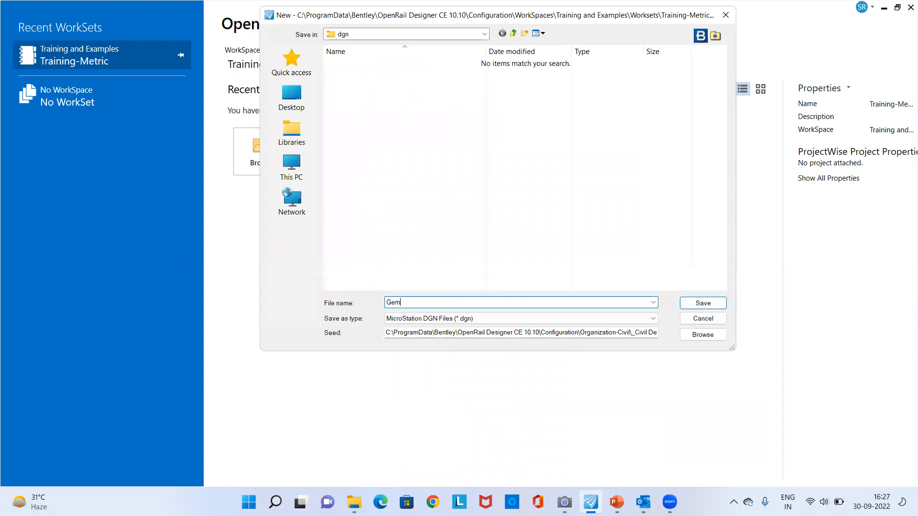
{"action": "type", "text": "Geometry"}
{"action": "left_click_drag", "start_coordinate": [619, 333], "coordinate": [746, 337]}
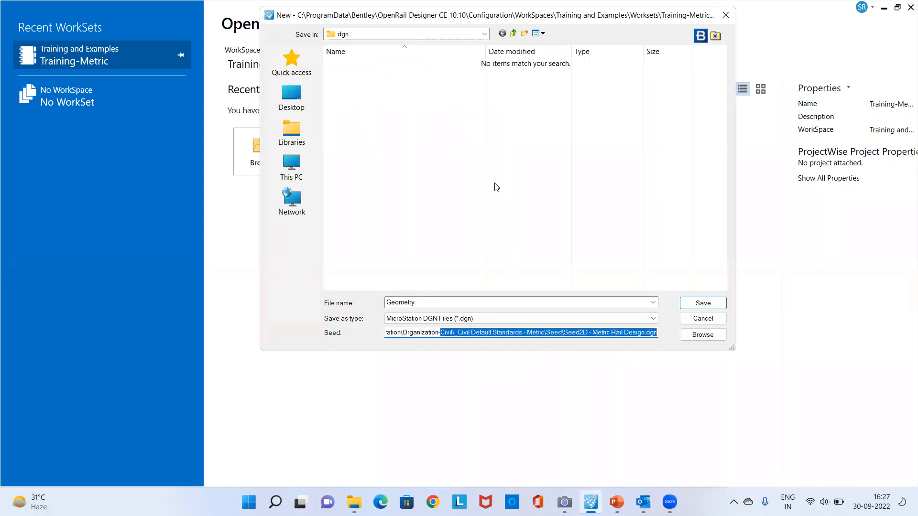
{"action": "left_click", "coordinate": [298, 97]}
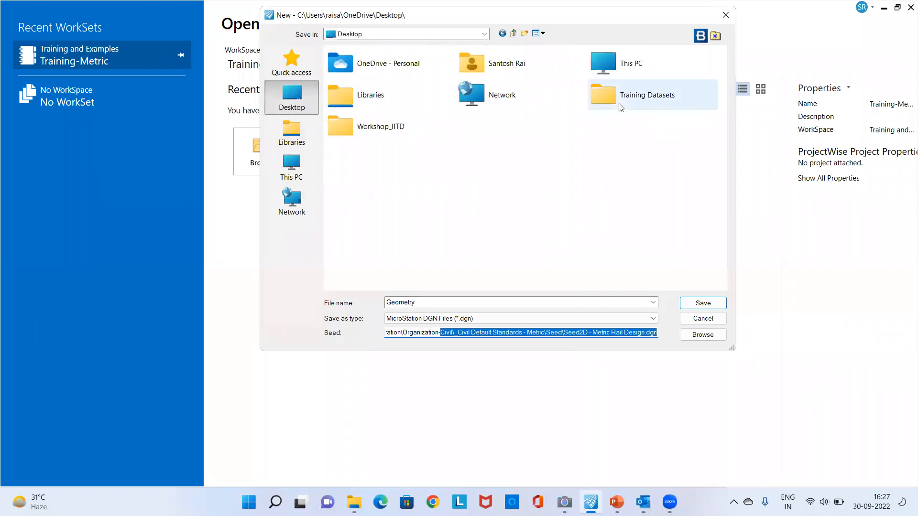
{"action": "double_click", "coordinate": [373, 125]}
{"action": "double_click", "coordinate": [365, 64]}
{"action": "left_click", "coordinate": [703, 303]}
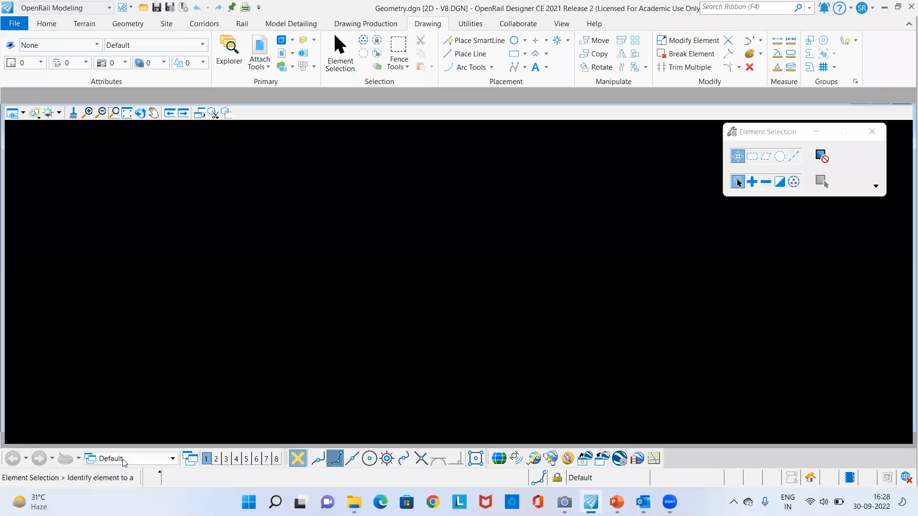
Step: Examine the file options, view attributes, view control layouts and rail tools available in the new drawing
{"action": "left_click", "coordinate": [14, 23]}
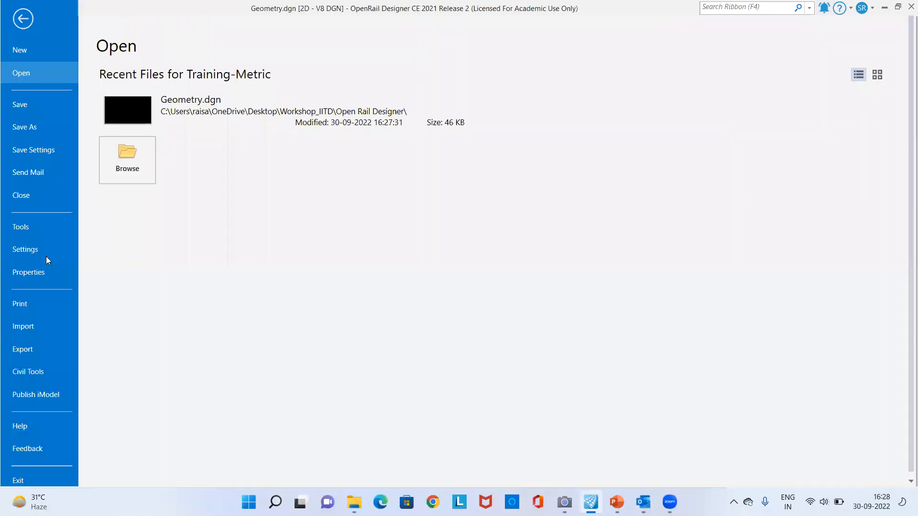
{"action": "left_click", "coordinate": [23, 19]}
{"action": "left_click", "coordinate": [127, 113]}
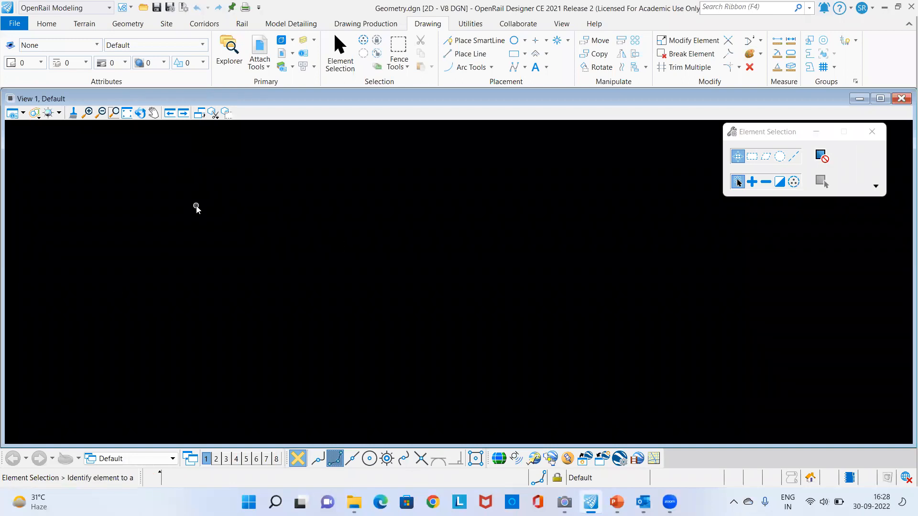
{"action": "left_click", "coordinate": [24, 114]}
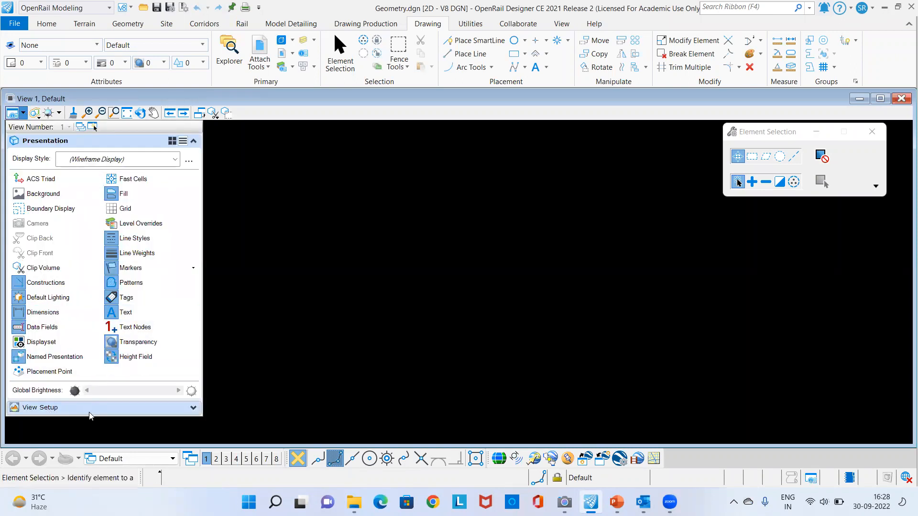
{"action": "left_click", "coordinate": [281, 322]}
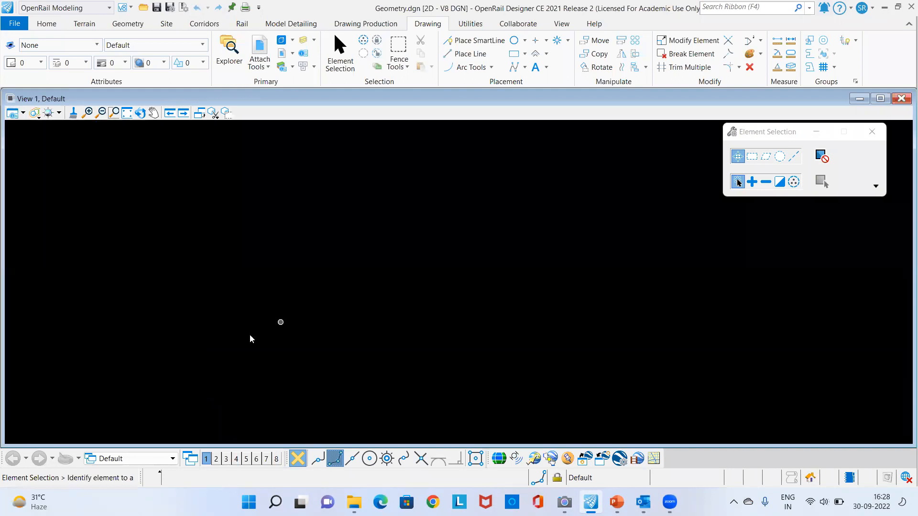
{"action": "left_click", "coordinate": [726, 10]}
{"action": "right_click", "coordinate": [305, 172]}
{"action": "mouse_move", "coordinate": [405, 181]}
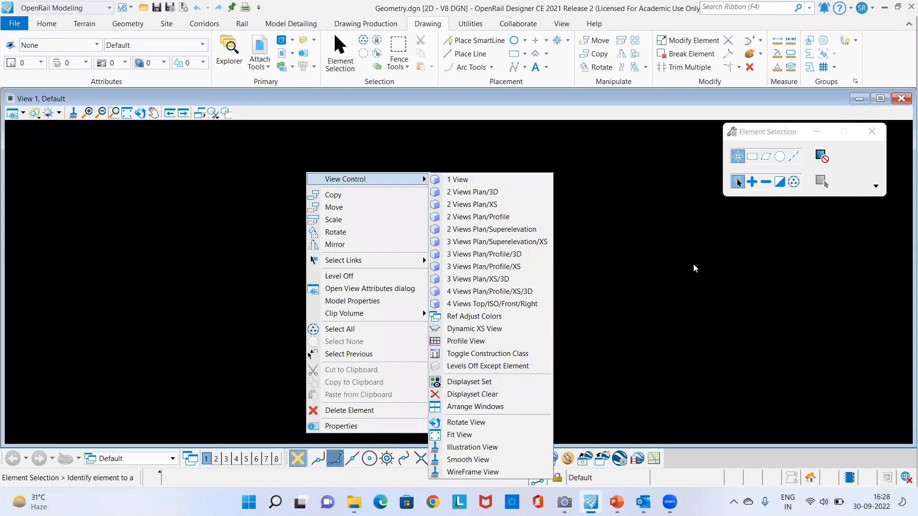
{"action": "left_click", "coordinate": [694, 268]}
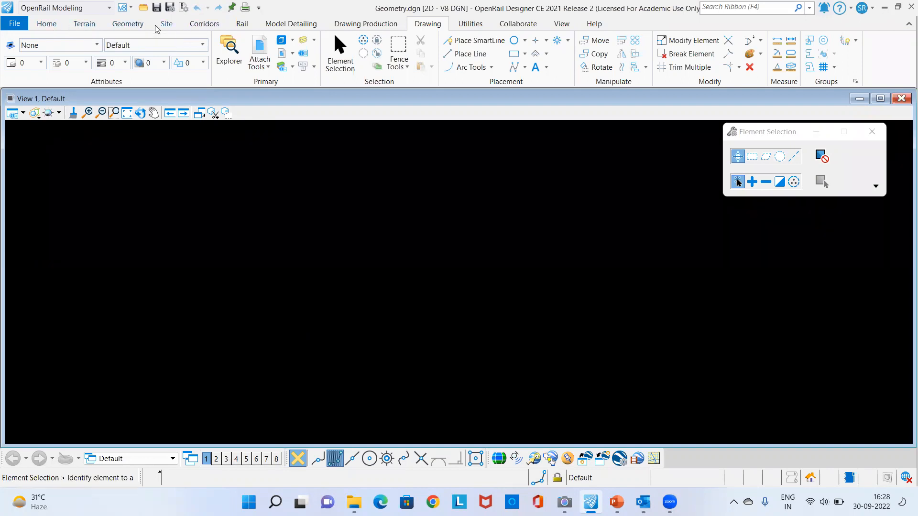
{"action": "left_click", "coordinate": [242, 25]}
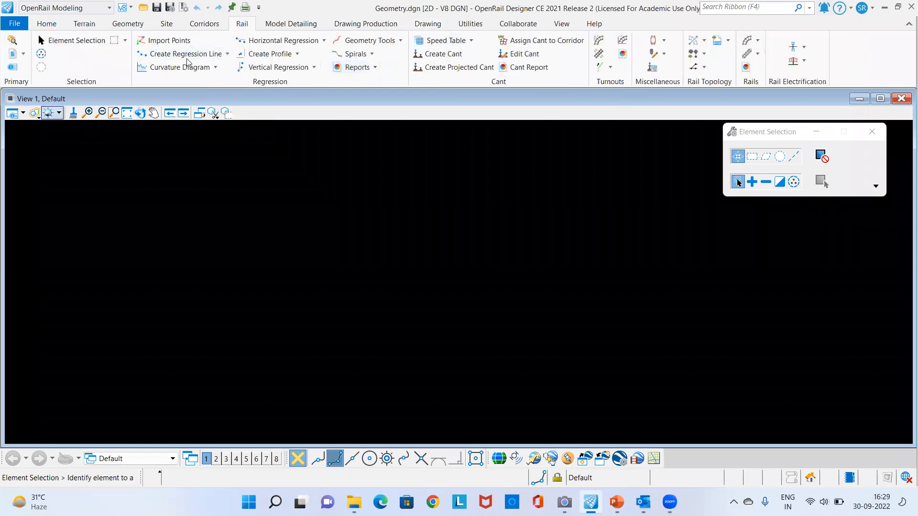
Step: Attach Terrain.dgn as a reference with Coincident - World orientation and Live Nesting
{"action": "left_click", "coordinate": [48, 23]}
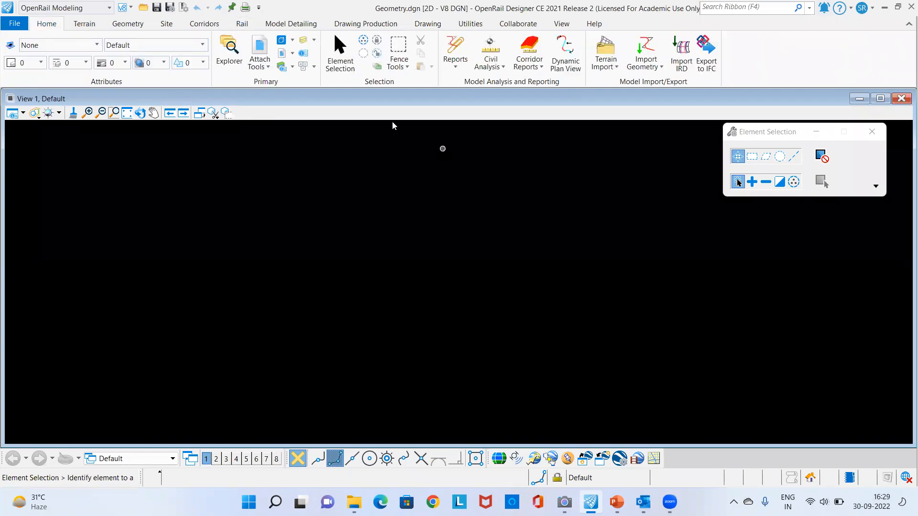
{"action": "left_click", "coordinate": [266, 51]}
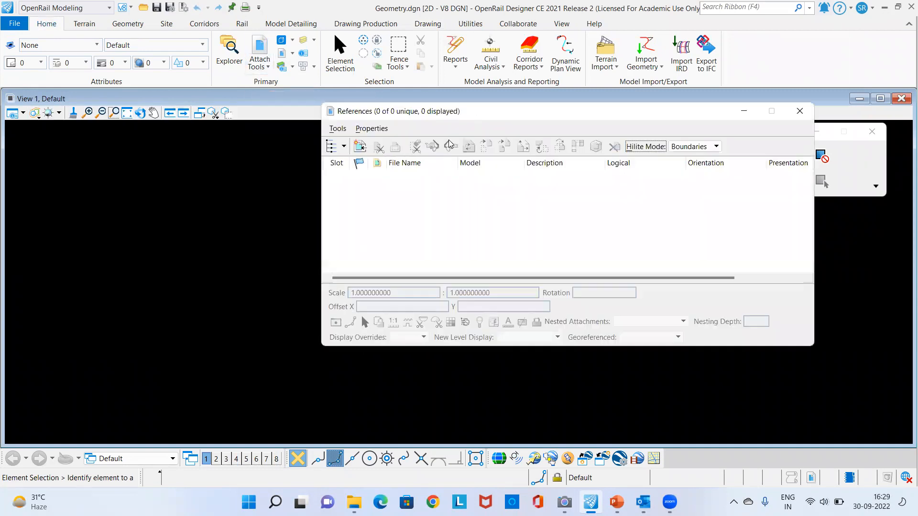
{"action": "left_click", "coordinate": [366, 147]}
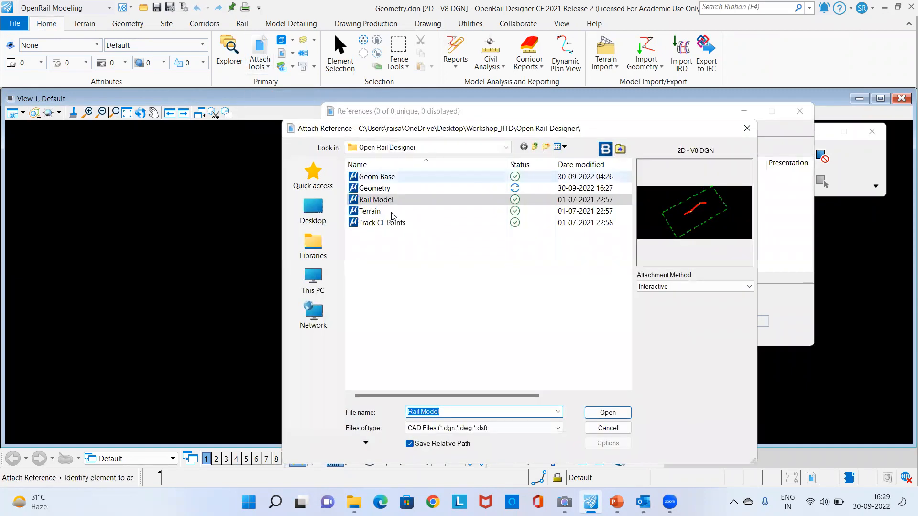
{"action": "left_click", "coordinate": [379, 212]}
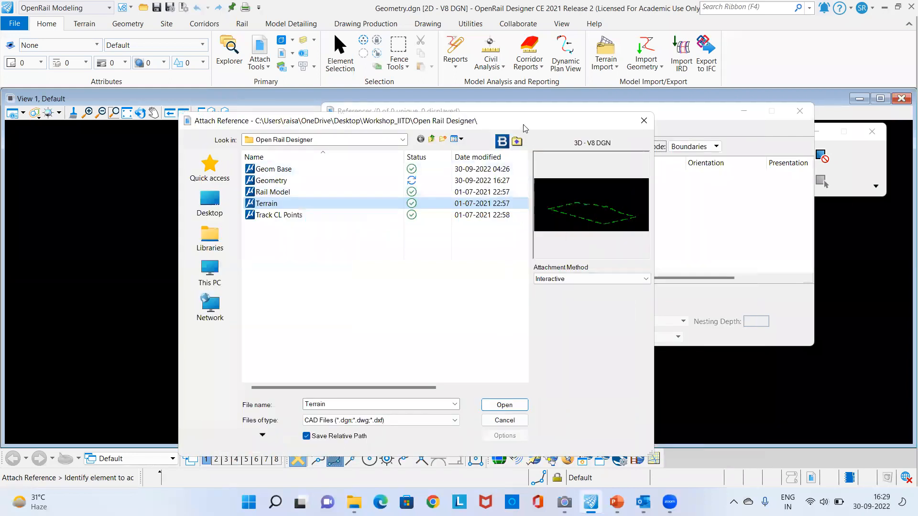
{"action": "left_click", "coordinate": [499, 321]}
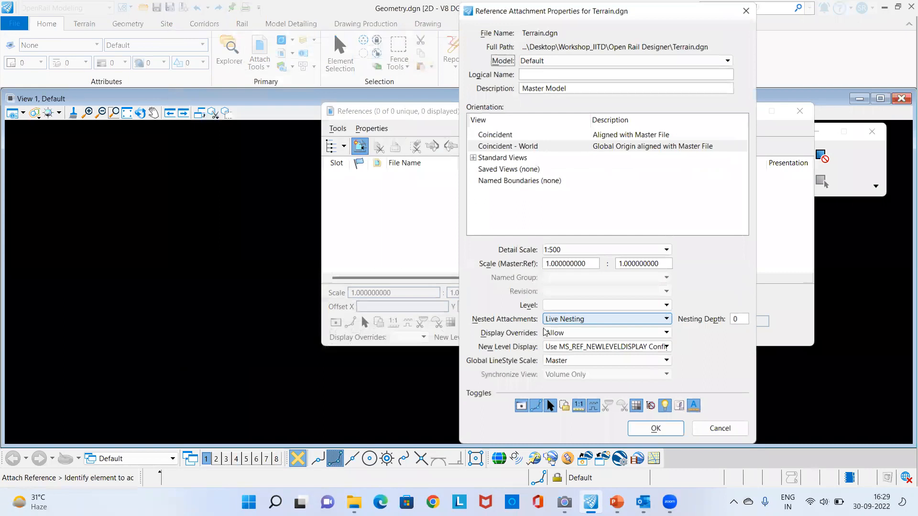
{"action": "left_click_drag", "start_coordinate": [604, 12], "coordinate": [435, 21]}
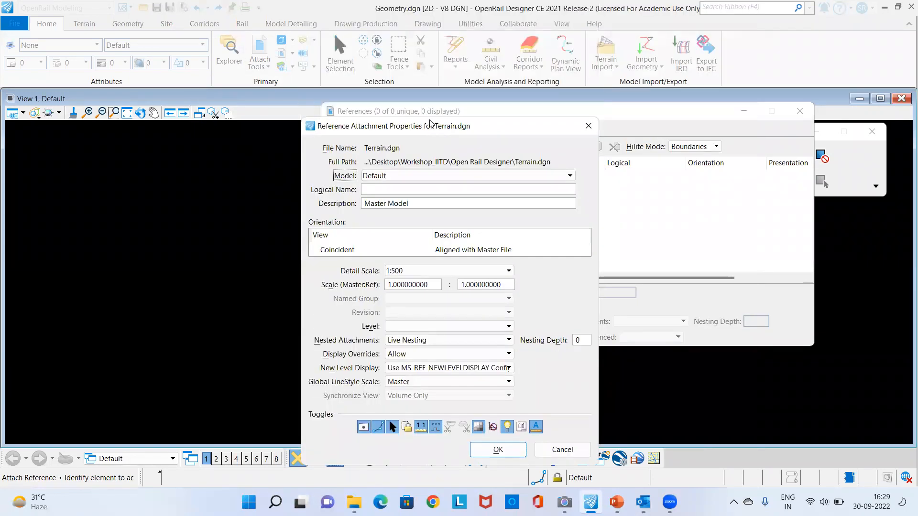
{"action": "key", "text": "Return"}
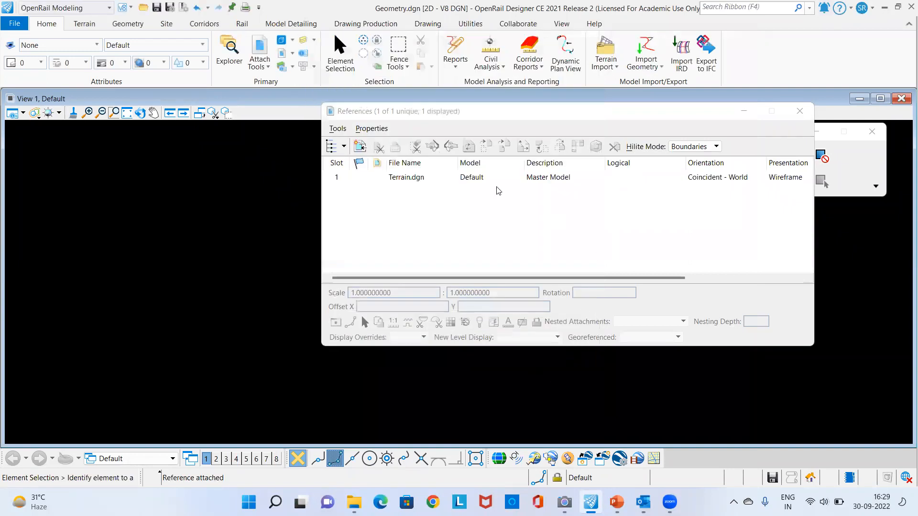
Step: Attach Geom Base.dgn as a second reference with Coincident - World orientation, keeping the default attachment properties
{"action": "left_click", "coordinate": [126, 114]}
{"action": "left_click_drag", "start_coordinate": [439, 115], "coordinate": [486, 141]}
{"action": "left_click", "coordinate": [404, 171]}
{"action": "left_click", "coordinate": [270, 86]}
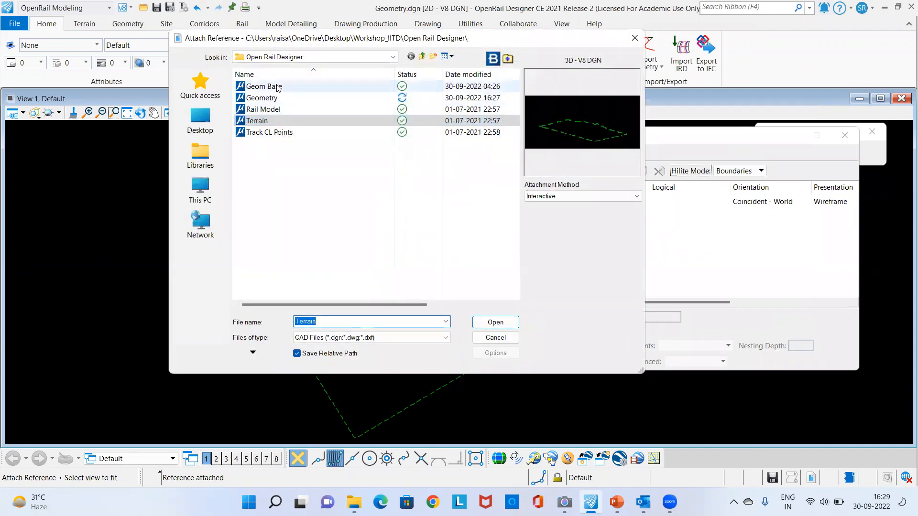
{"action": "left_click", "coordinate": [498, 322]}
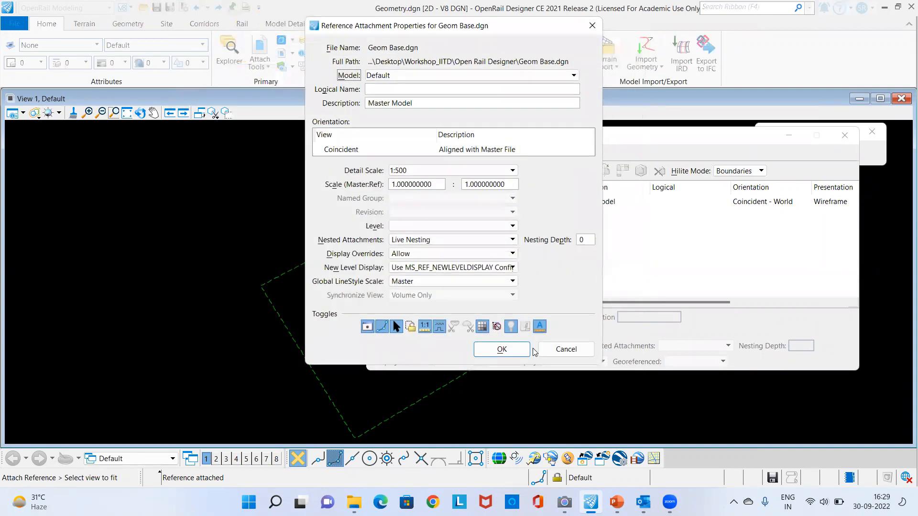
{"action": "left_click", "coordinate": [501, 348]}
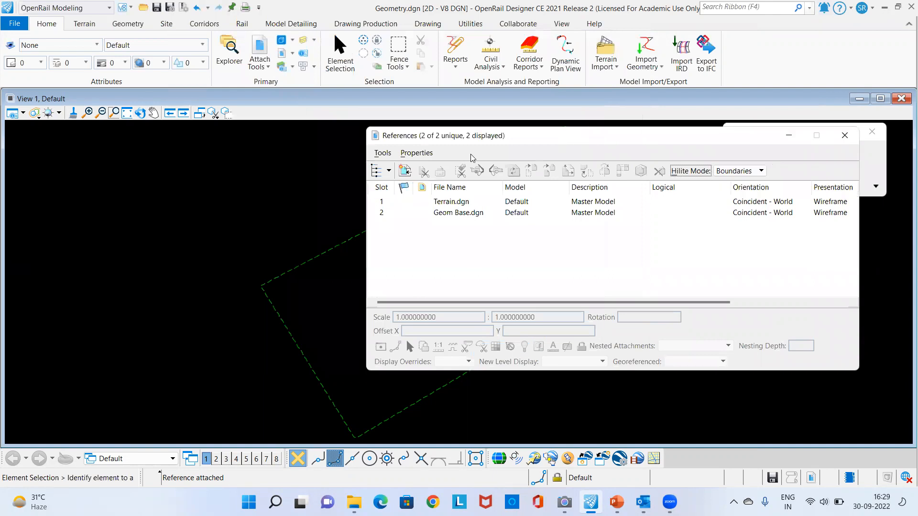
Step: Fit the view to all files and examine the terrain boundary and the four circles from the attached references
{"action": "left_click_drag", "start_coordinate": [569, 134], "coordinate": [186, 206]}
{"action": "left_click", "coordinate": [462, 212]}
{"action": "middle_click_drag", "start_coordinate": [417, 322], "coordinate": [334, 317]}
{"action": "scroll", "coordinate": [328, 295], "scroll_direction": "up", "scroll_amount": 2}
{"action": "left_click", "coordinate": [127, 114]}
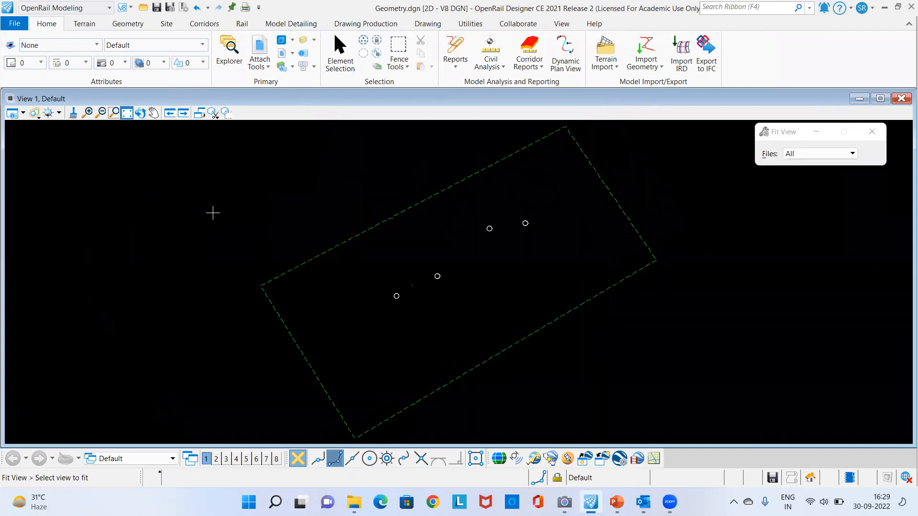
{"action": "right_click", "coordinate": [347, 279]}
{"action": "scroll", "coordinate": [429, 303], "scroll_direction": "up", "scroll_amount": 4}
{"action": "scroll", "coordinate": [430, 303], "scroll_direction": "down", "scroll_amount": 2}
{"action": "middle_click_drag", "start_coordinate": [442, 321], "coordinate": [375, 361]}
{"action": "scroll", "coordinate": [390, 301], "scroll_direction": "up", "scroll_amount": 1}
{"action": "middle_click_drag", "start_coordinate": [402, 305], "coordinate": [484, 322]}
{"action": "scroll", "coordinate": [395, 311], "scroll_direction": "up", "scroll_amount": 1}
{"action": "scroll", "coordinate": [426, 309], "scroll_direction": "down", "scroll_amount": 2}
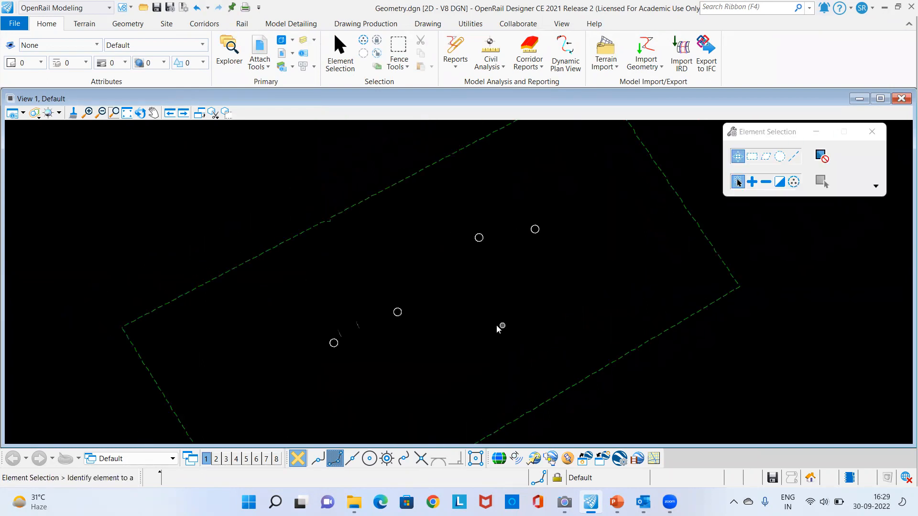
Step: Draw a line between the centres of the lower two circles with Line Between Points, using the Rail_CL_Proposed_Track1 feature definition
{"action": "left_click", "coordinate": [136, 25]}
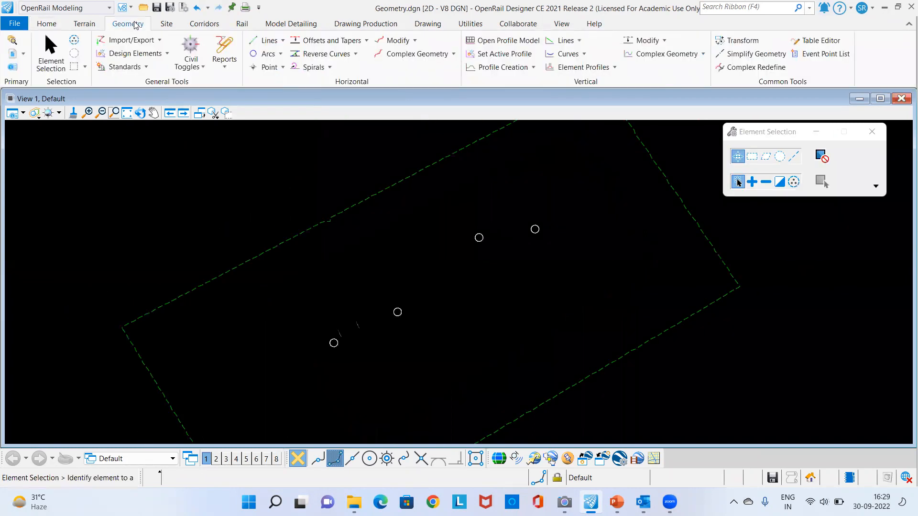
{"action": "left_click", "coordinate": [284, 43]}
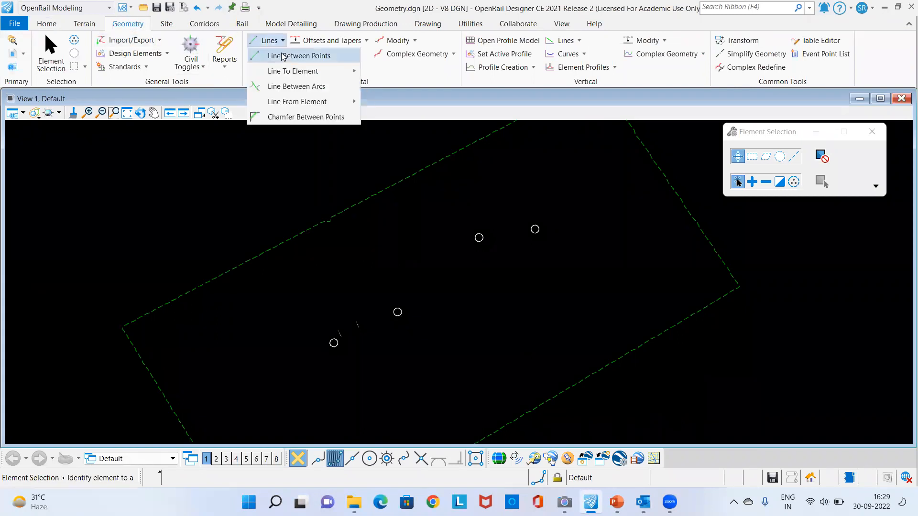
{"action": "left_click", "coordinate": [276, 55]}
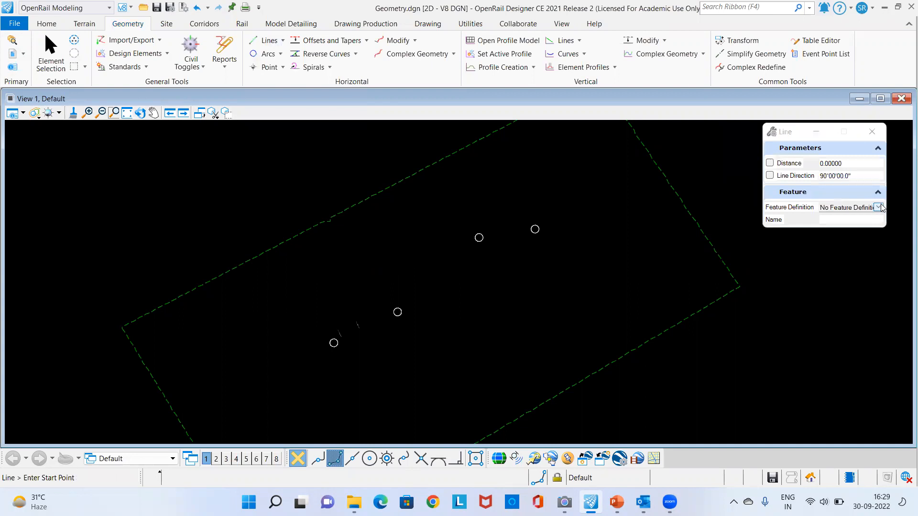
{"action": "left_click", "coordinate": [861, 207]}
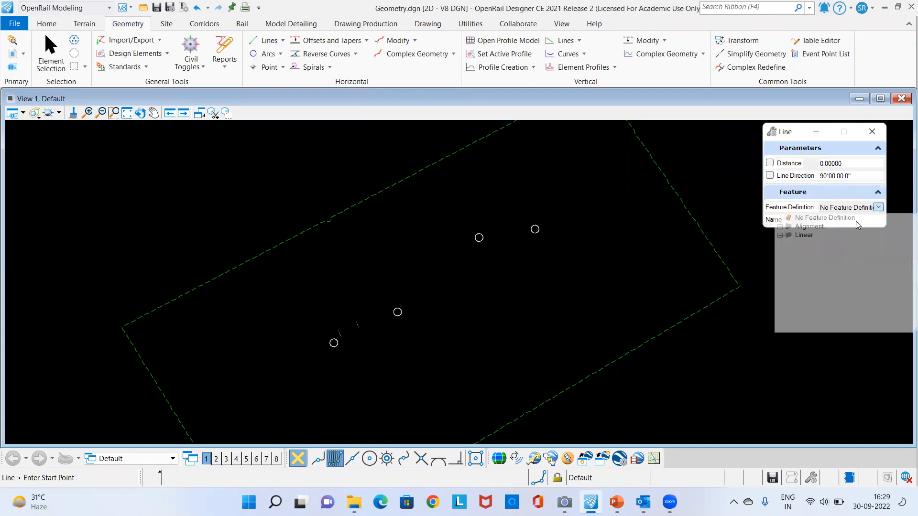
{"action": "left_click", "coordinate": [789, 236]}
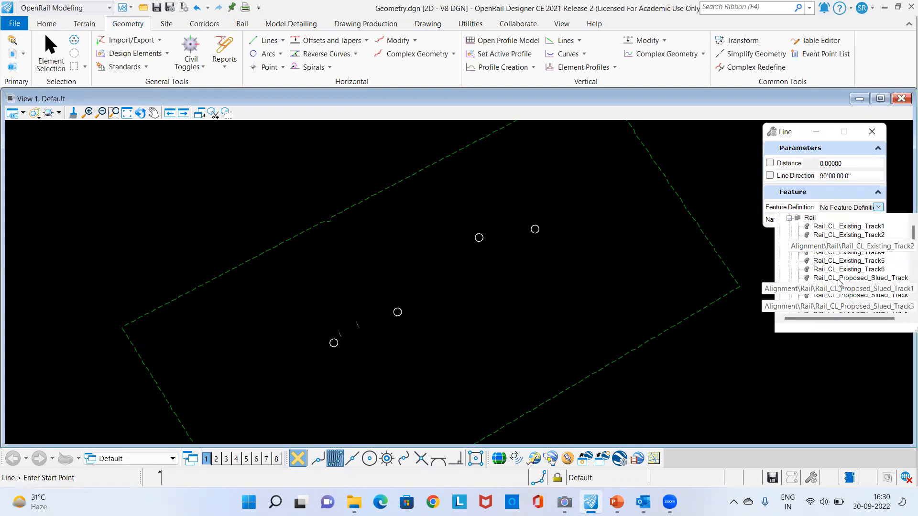
{"action": "scroll", "coordinate": [841, 268], "scroll_direction": "down", "scroll_amount": 3}
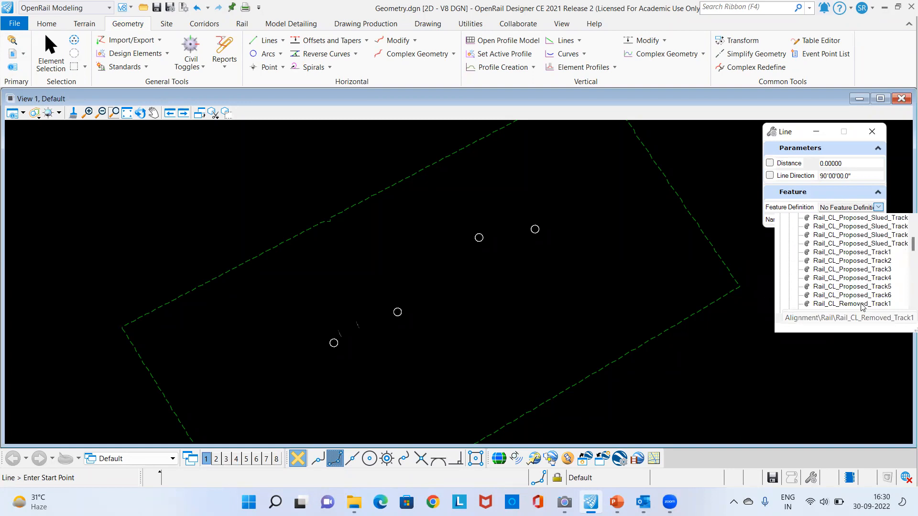
{"action": "left_click", "coordinate": [859, 252]}
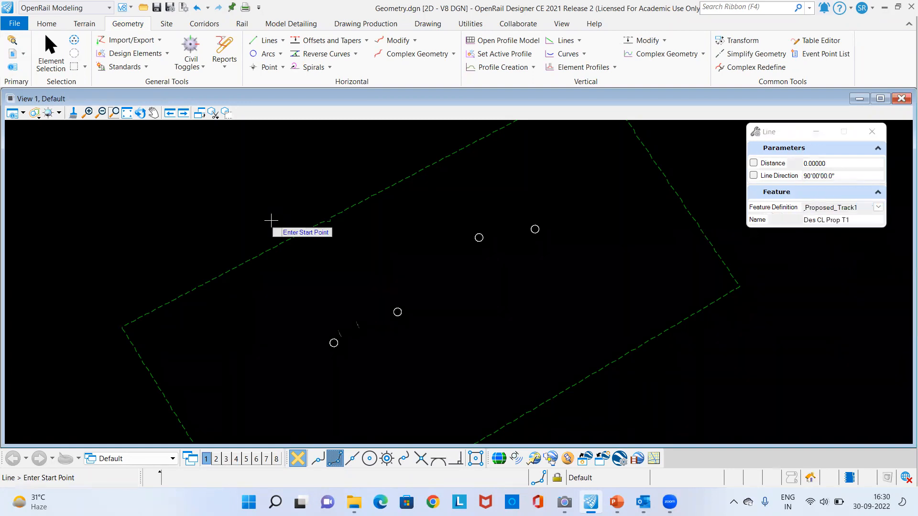
{"action": "scroll", "coordinate": [334, 343], "scroll_direction": "up", "scroll_amount": 4}
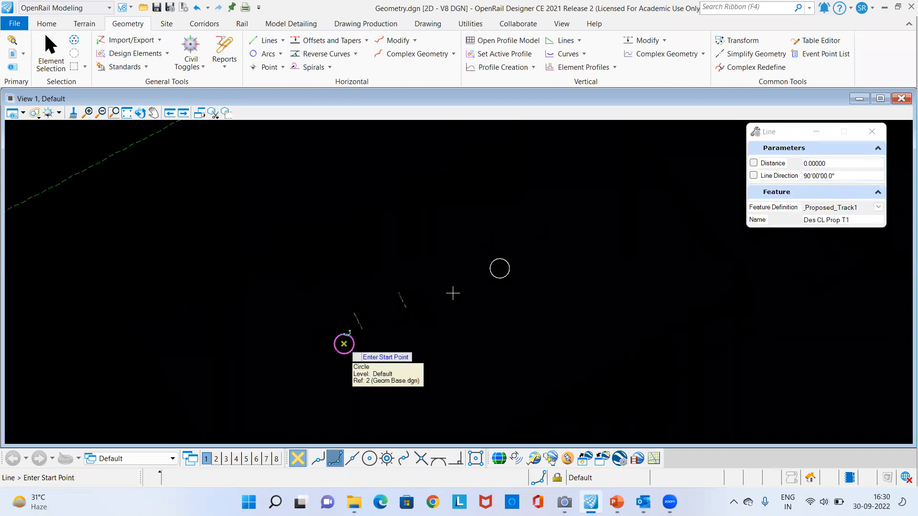
{"action": "left_click", "coordinate": [344, 343]}
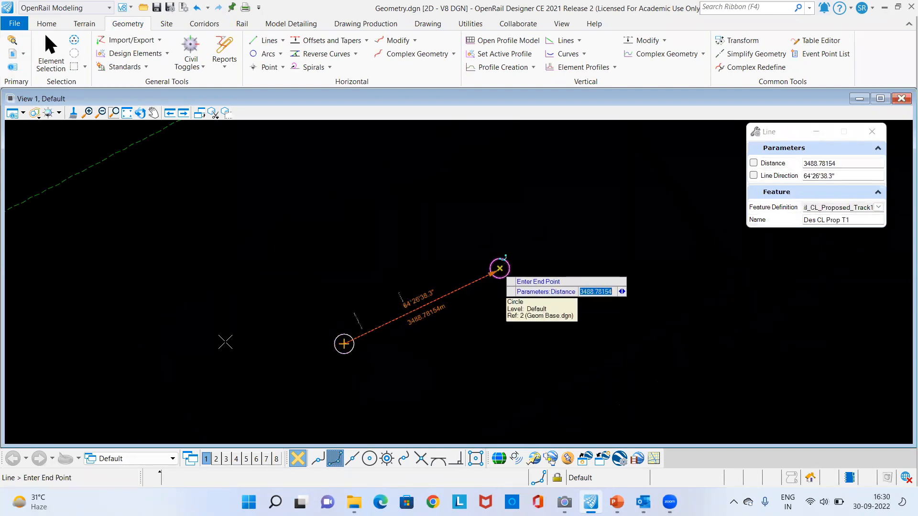
{"action": "left_click", "coordinate": [499, 269]}
Step: Draw a second line from the end of the first line to the centre of the third circle
{"action": "scroll", "coordinate": [499, 268], "scroll_direction": "down", "scroll_amount": 1}
{"action": "scroll", "coordinate": [143, 334], "scroll_direction": "down", "scroll_amount": 2}
{"action": "scroll", "coordinate": [363, 300], "scroll_direction": "up", "scroll_amount": 1}
{"action": "left_click", "coordinate": [373, 299]}
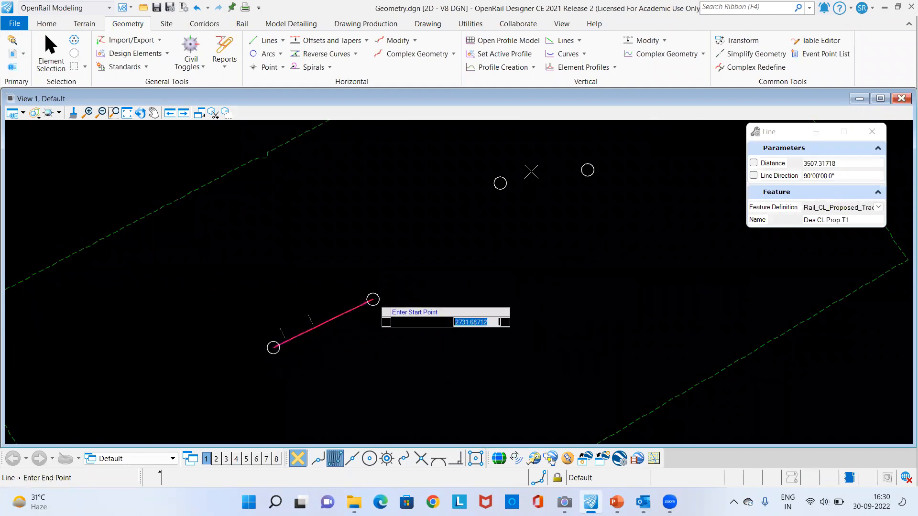
{"action": "left_click", "coordinate": [500, 183]}
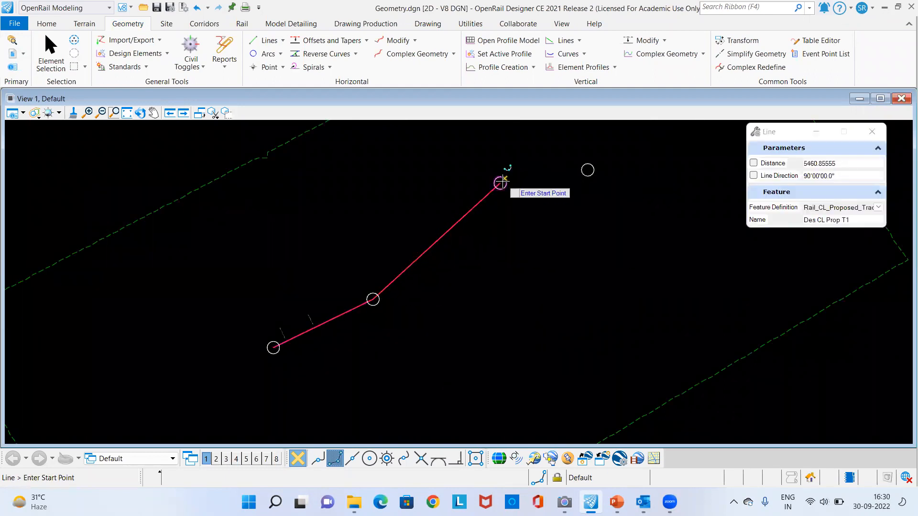
{"action": "left_click", "coordinate": [563, 188]}
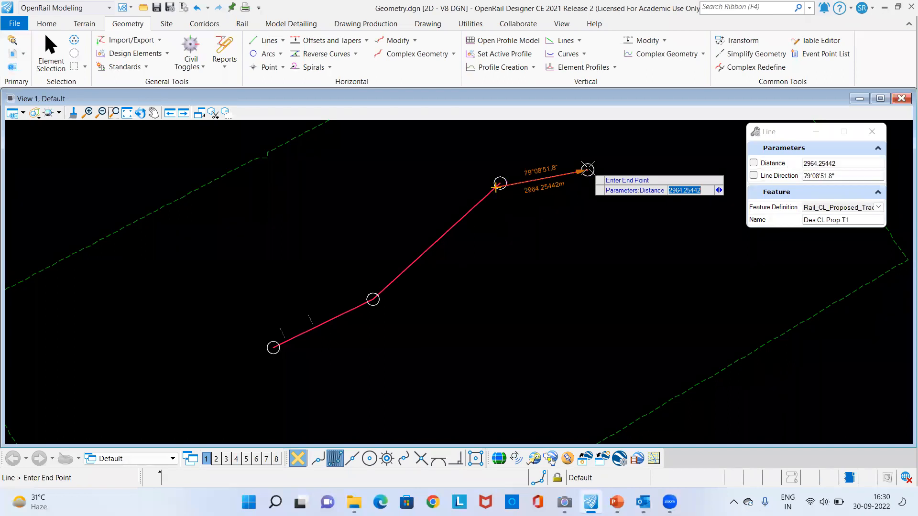
{"action": "left_click", "coordinate": [588, 170]}
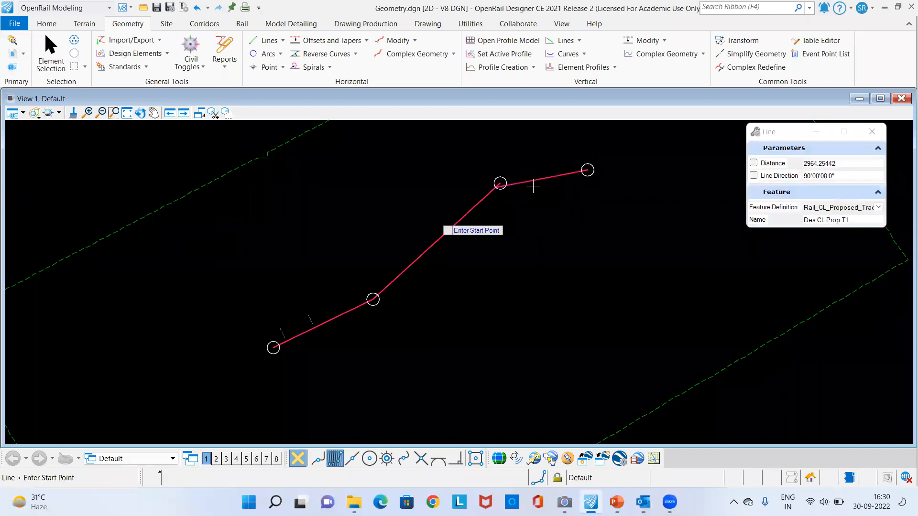
{"action": "scroll", "coordinate": [530, 185], "scroll_direction": "up", "scroll_amount": 3}
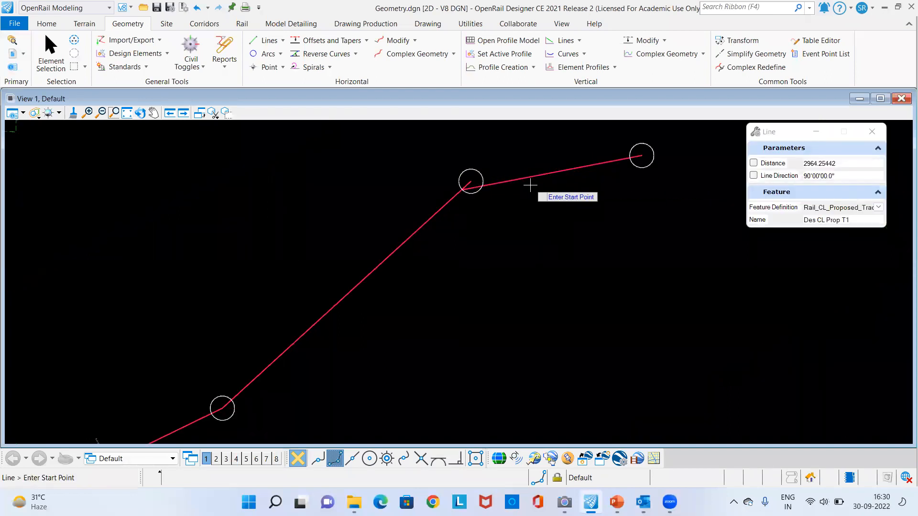
{"action": "key", "text": "ctrl+z"}
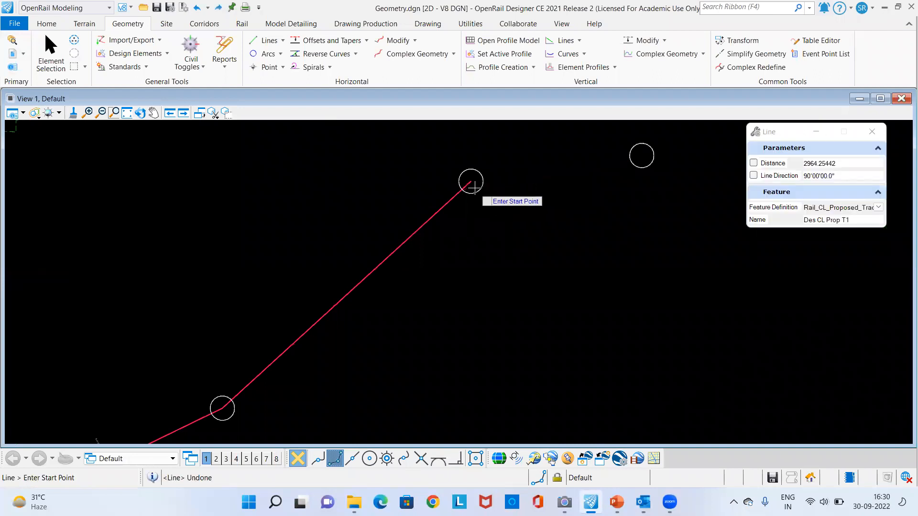
Step: Draw a third line from the end of the second line to the centre of the last circle and finish the Line command
{"action": "left_click", "coordinate": [471, 181]}
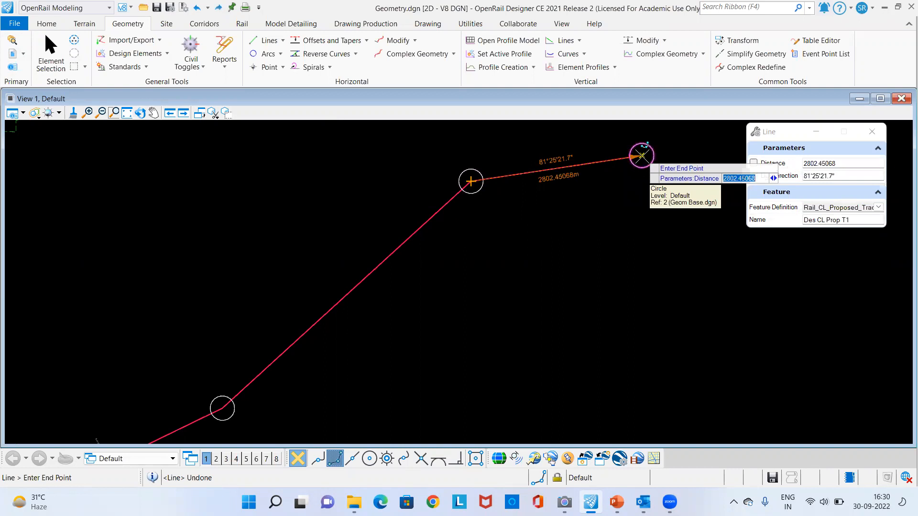
{"action": "left_click", "coordinate": [641, 156]}
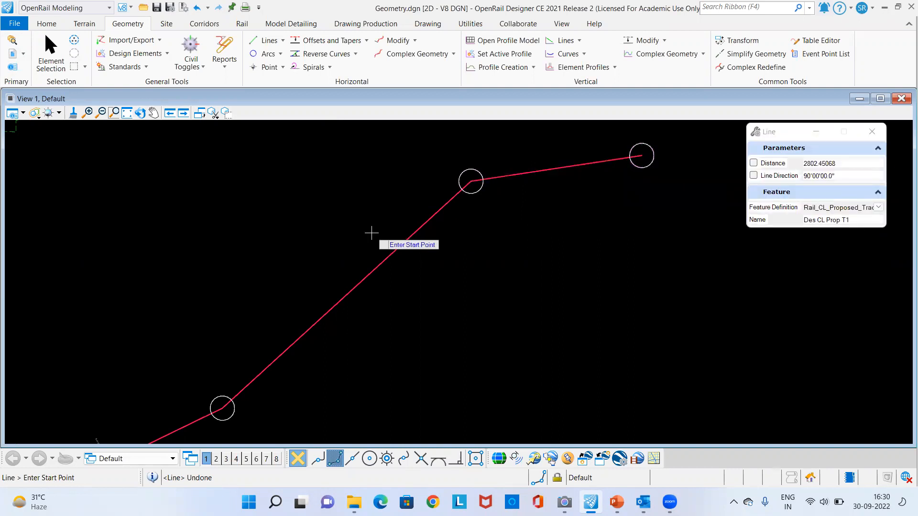
{"action": "scroll", "coordinate": [478, 220], "scroll_direction": "down", "scroll_amount": 4}
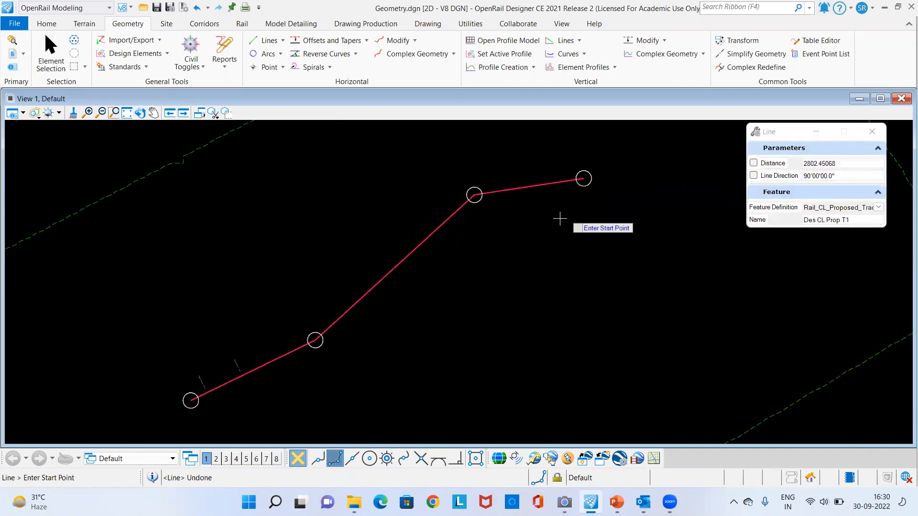
{"action": "left_click", "coordinate": [52, 65]}
Step: Set up a Spiral Arc Spiral between elements with a 1000 m radius and back and ahead spiral lengths of 75
{"action": "left_click", "coordinate": [280, 54]}
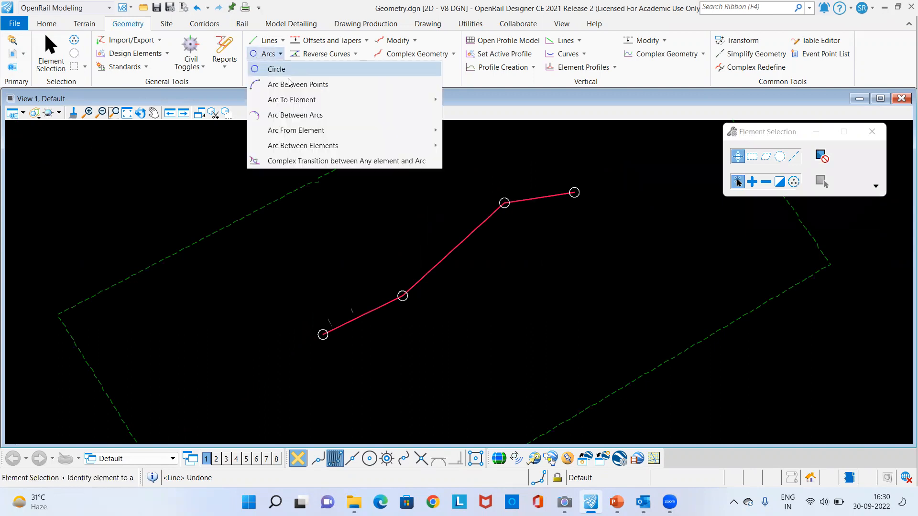
{"action": "mouse_move", "coordinate": [306, 146]}
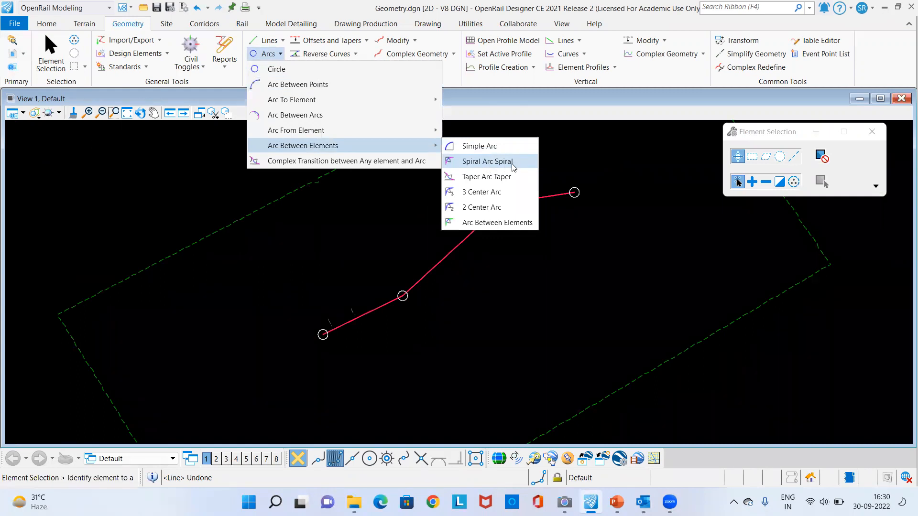
{"action": "left_click", "coordinate": [477, 162]}
{"action": "scroll", "coordinate": [417, 306], "scroll_direction": "up", "scroll_amount": 1}
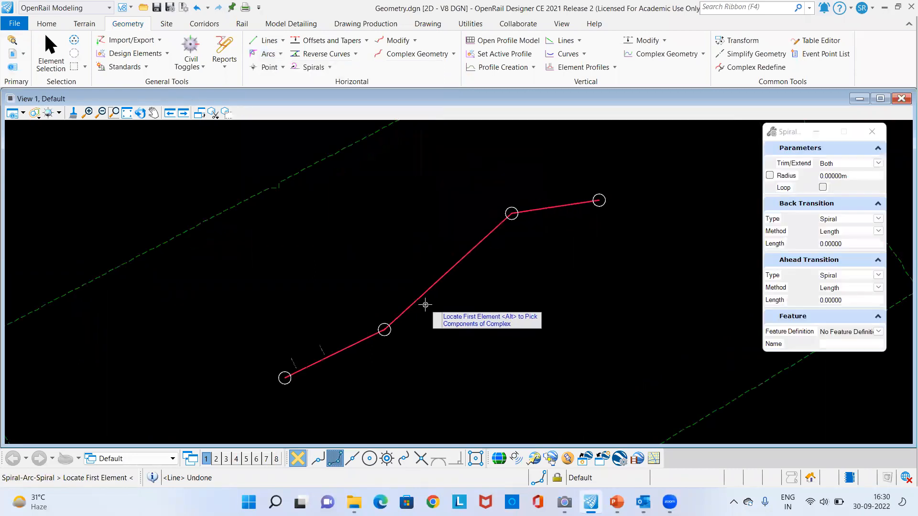
{"action": "left_click_drag", "start_coordinate": [850, 176], "coordinate": [783, 182]}
{"action": "type", "text": "1000"}
{"action": "key", "text": "Return"}
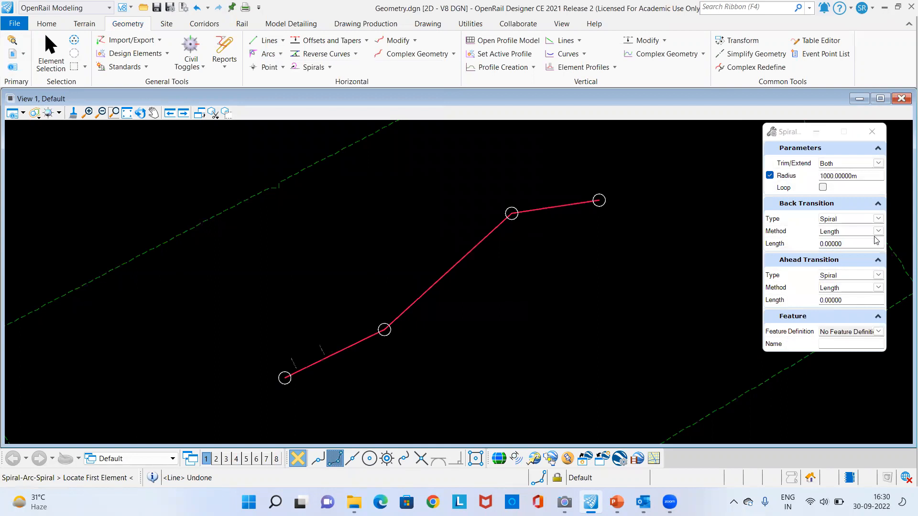
{"action": "left_click", "coordinate": [846, 241]}
{"action": "type", "text": "75"}
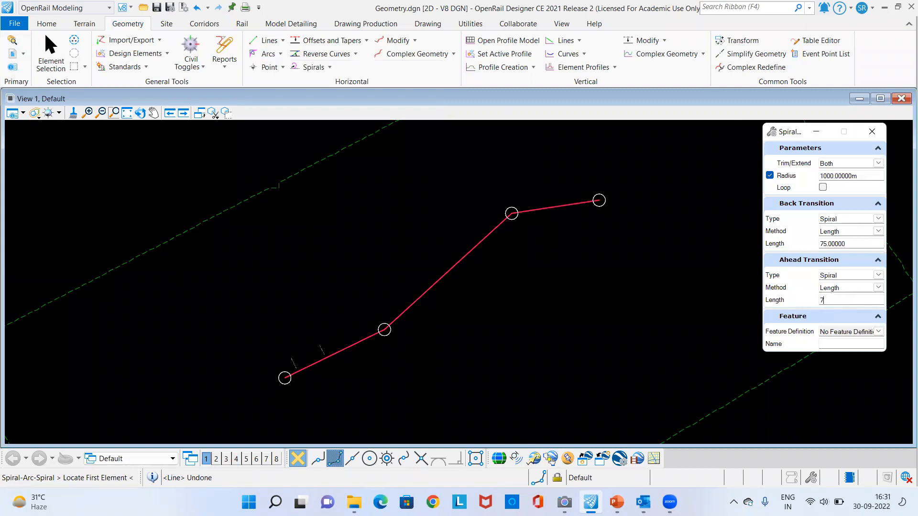
Step: Place the spiral-arc-spiral curve between the first and second lines, on the upper side of their corner, with both lines trimmed
{"action": "left_click", "coordinate": [359, 337]}
{"action": "left_click", "coordinate": [391, 325]}
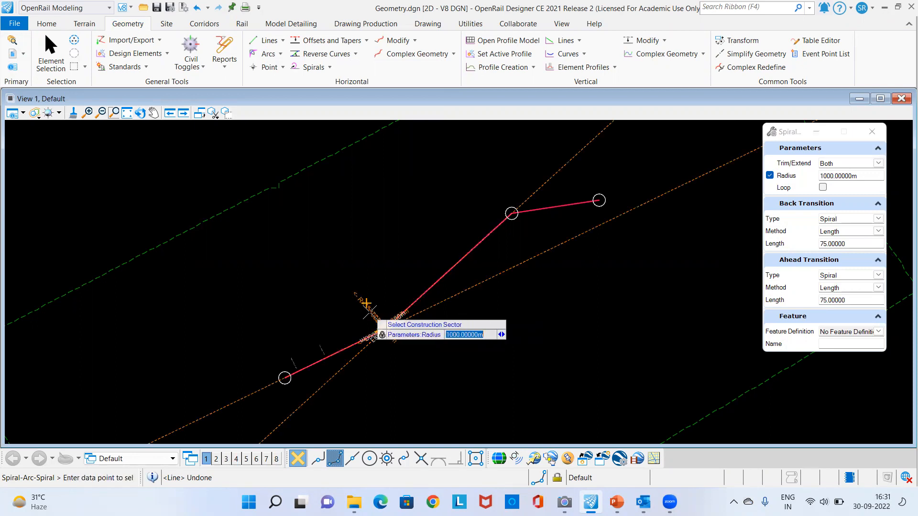
{"action": "scroll", "coordinate": [367, 310], "scroll_direction": "up", "scroll_amount": 3}
{"action": "left_click", "coordinate": [342, 297]}
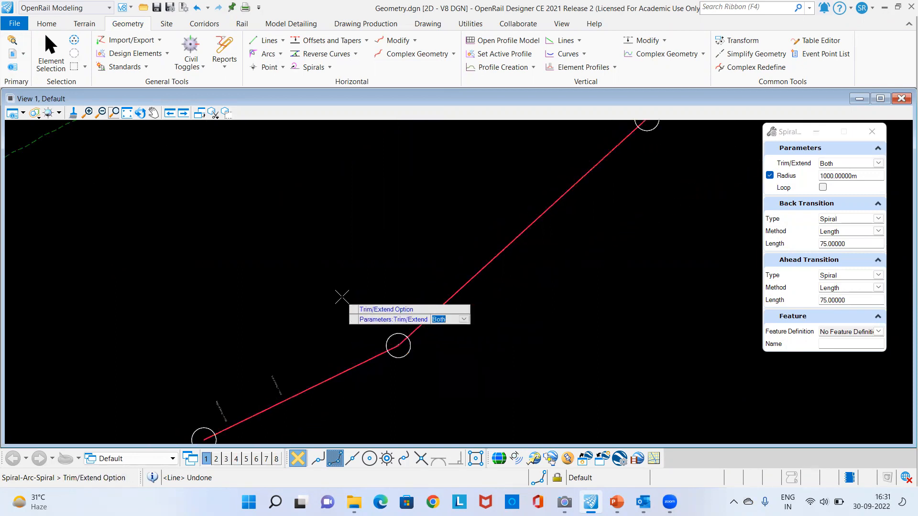
{"action": "left_click", "coordinate": [341, 297]}
{"action": "scroll", "coordinate": [286, 360], "scroll_direction": "down", "scroll_amount": 3}
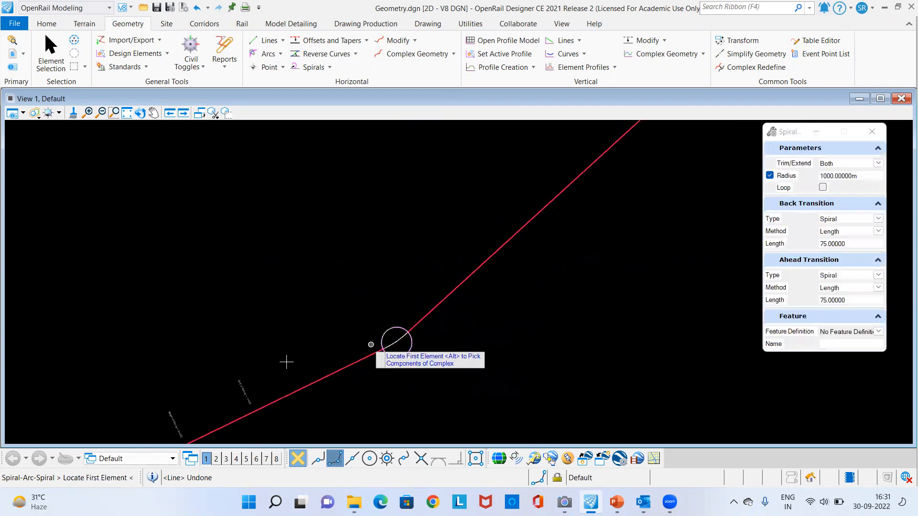
Step: Join the second and third lines with a 900 m radius spiral-arc-spiral curve, trimming both lines, and finish the command
{"action": "scroll", "coordinate": [422, 266], "scroll_direction": "up", "scroll_amount": 5}
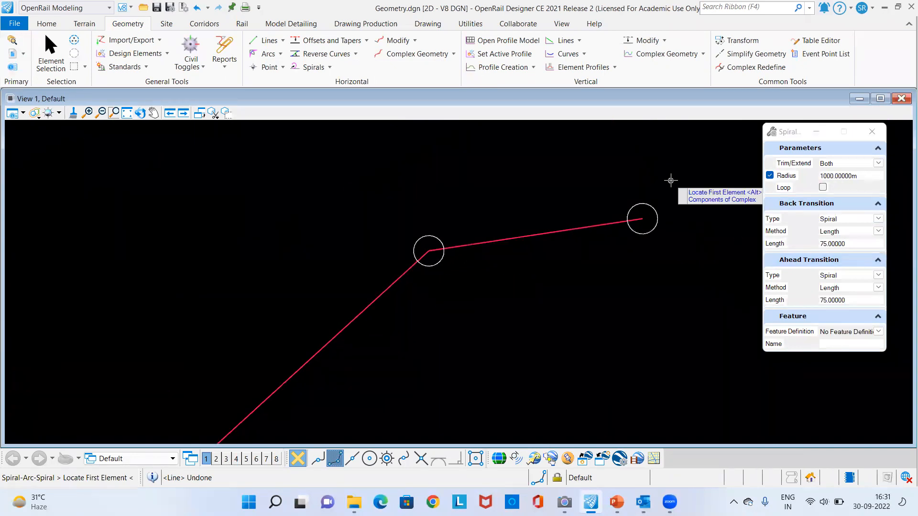
{"action": "double_click", "coordinate": [870, 175]}
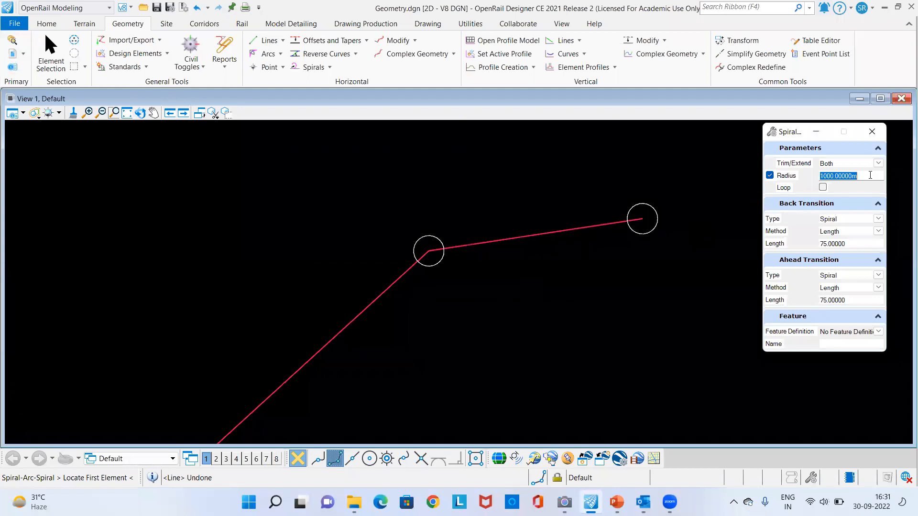
{"action": "type", "text": "90"}
{"action": "left_click", "coordinate": [376, 298]}
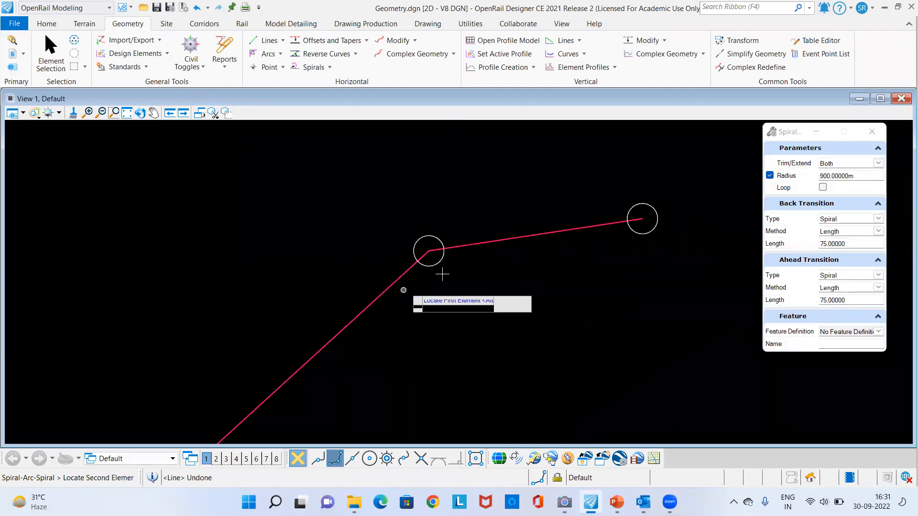
{"action": "left_click", "coordinate": [467, 246]}
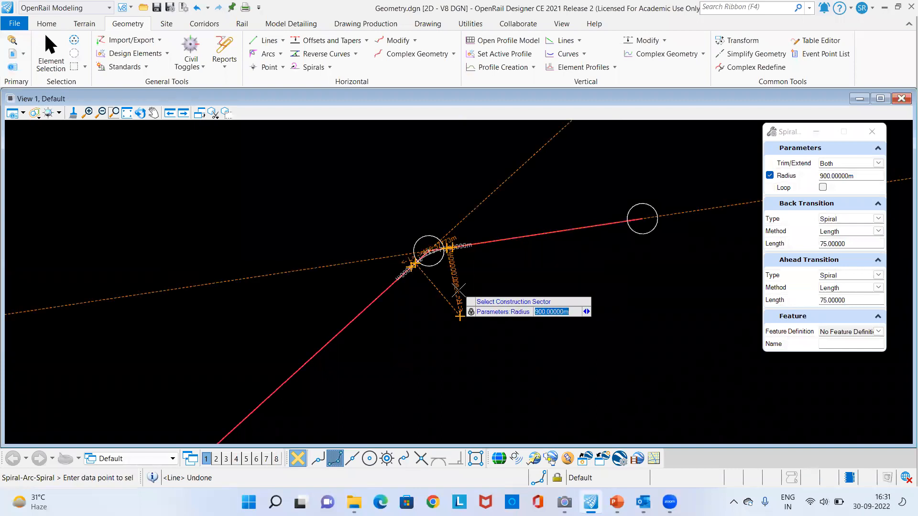
{"action": "left_click", "coordinate": [458, 290]}
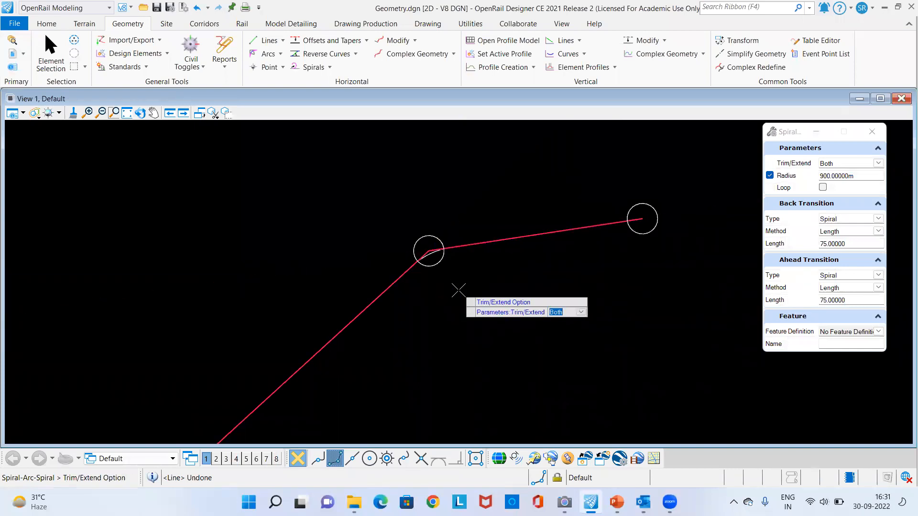
{"action": "left_click", "coordinate": [457, 290]}
{"action": "scroll", "coordinate": [474, 199], "scroll_direction": "down", "scroll_amount": 4}
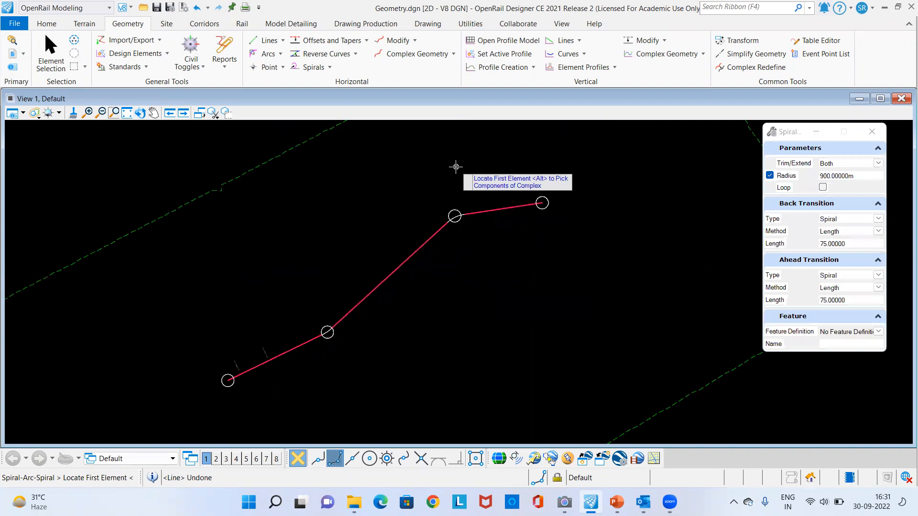
{"action": "scroll", "coordinate": [456, 166], "scroll_direction": "down", "scroll_amount": 1}
{"action": "left_click", "coordinate": [49, 48]}
{"action": "scroll", "coordinate": [350, 304], "scroll_direction": "up", "scroll_amount": 2}
{"action": "scroll", "coordinate": [350, 304], "scroll_direction": "up", "scroll_amount": 1}
{"action": "scroll", "coordinate": [537, 225], "scroll_direction": "down", "scroll_amount": 1}
{"action": "mouse_move", "coordinate": [587, 241]}
{"action": "middle_mouse_down"}
{"action": "mouse_move", "coordinate": [488, 295]}
{"action": "mouse_move", "coordinate": [492, 289]}
{"action": "middle_mouse_up"}
{"action": "scroll", "coordinate": [486, 303], "scroll_direction": "down", "scroll_amount": 1}
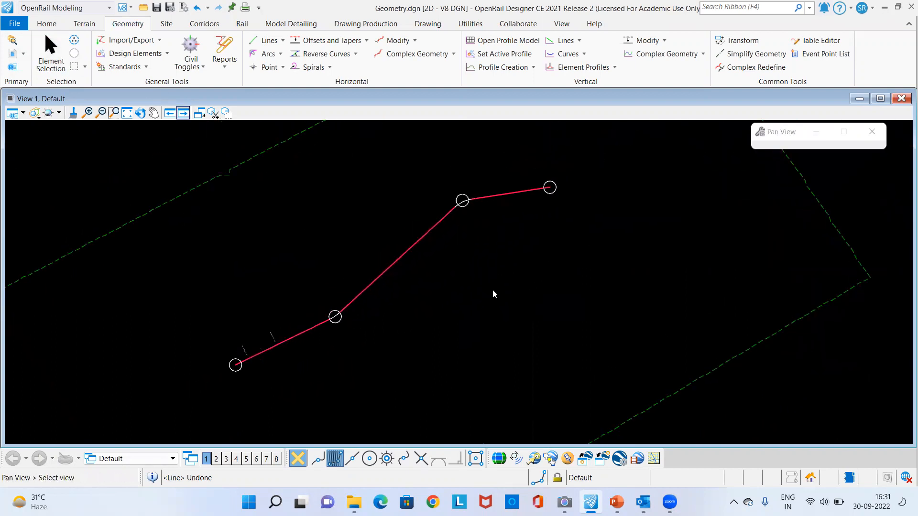
Step: Set up a complex element with the Rail_CL_Proposed_Track1 feature definition and the name Main Track
{"action": "left_click", "coordinate": [452, 57]}
{"action": "left_click", "coordinate": [440, 68]}
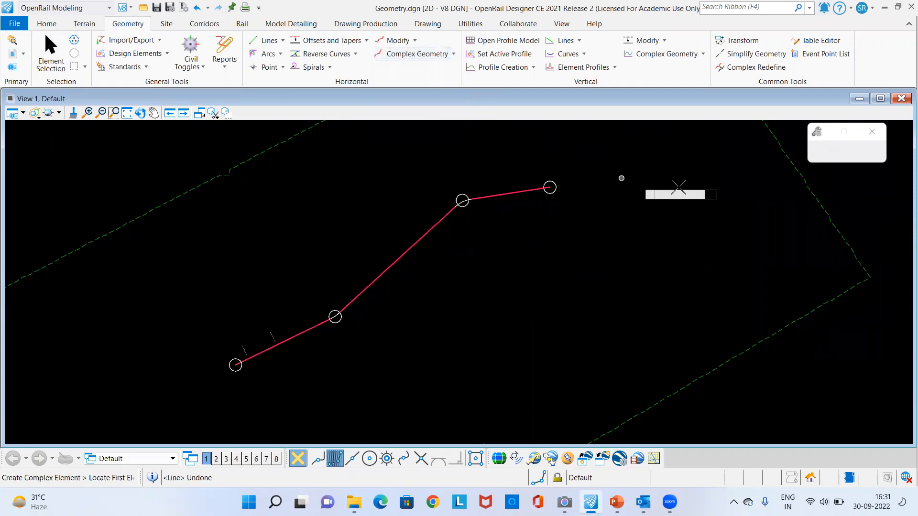
{"action": "left_click", "coordinate": [878, 208]}
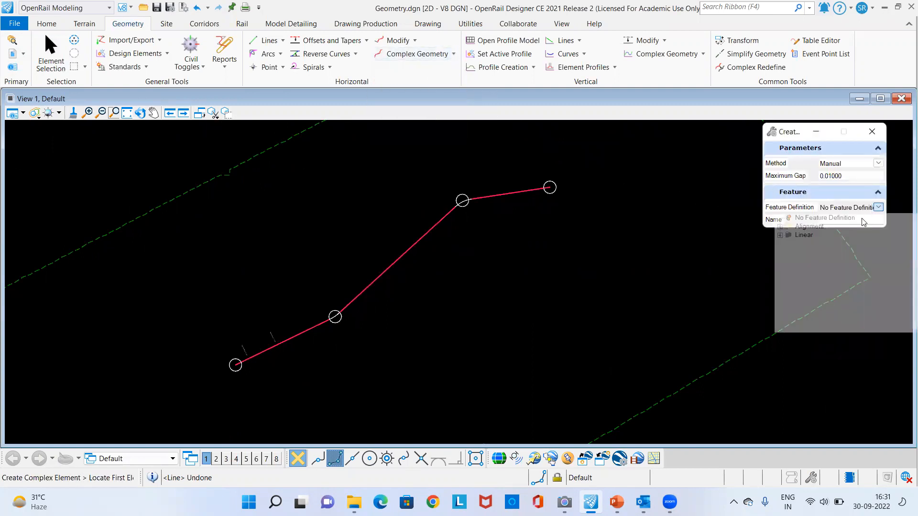
{"action": "left_click", "coordinate": [780, 226]}
{"action": "left_click", "coordinate": [789, 239]}
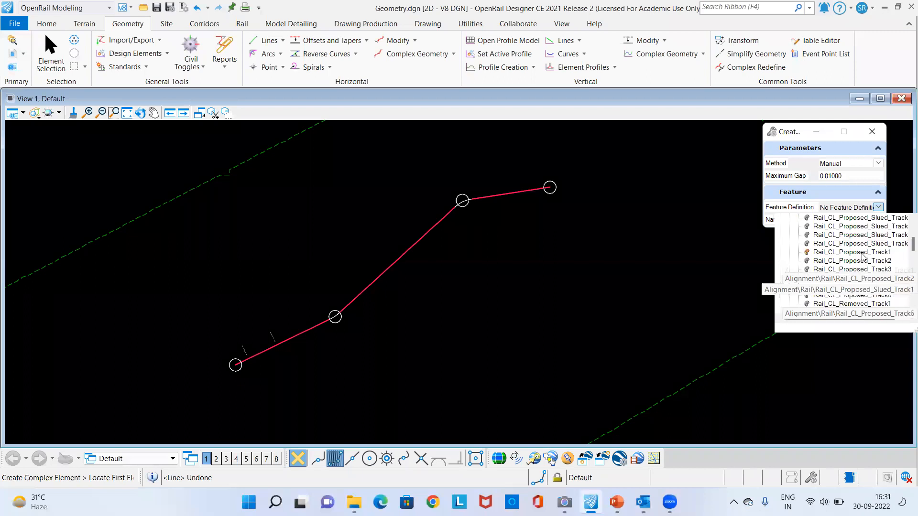
{"action": "left_click", "coordinate": [861, 254]}
{"action": "left_click_drag", "start_coordinate": [852, 219], "coordinate": [769, 224]}
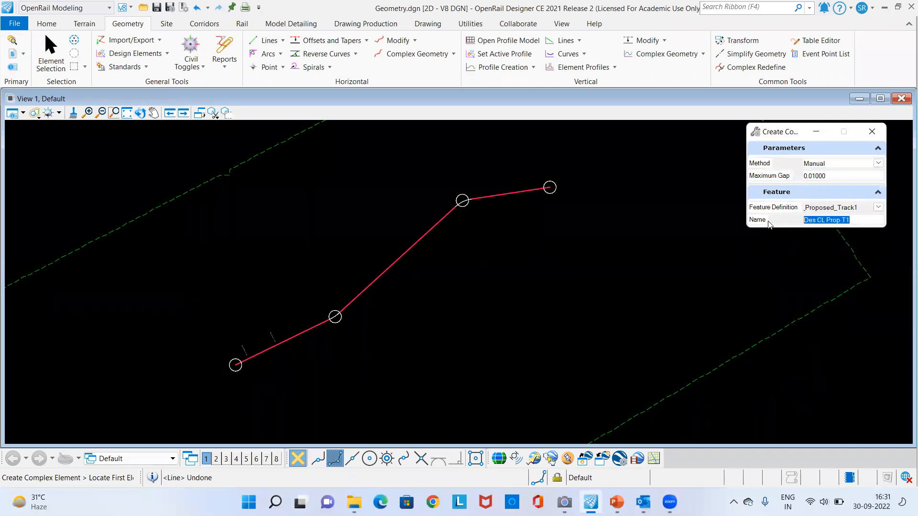
{"action": "type", "text": "Main Track"}
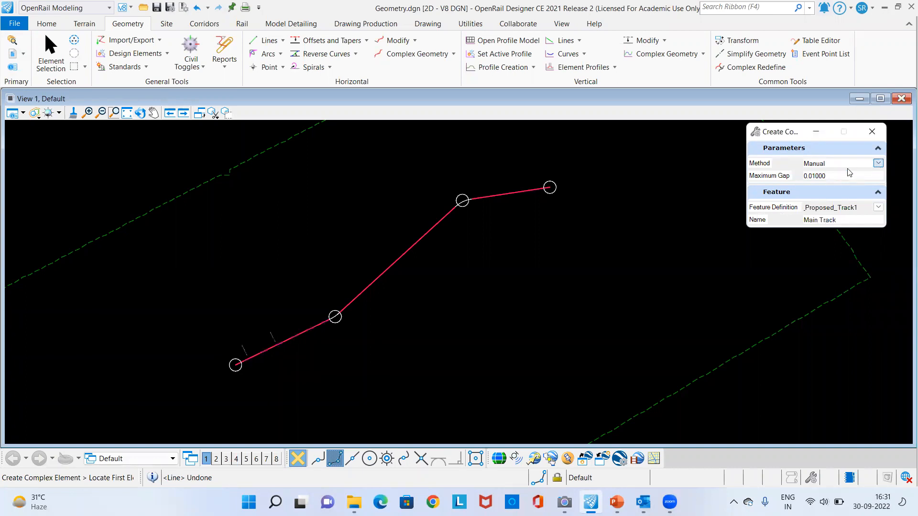
Step: Create the complex element with the Automatic method, starting from the first line's lower end and accepting the whole chain
{"action": "left_click", "coordinate": [878, 164]}
{"action": "left_click", "coordinate": [813, 182]}
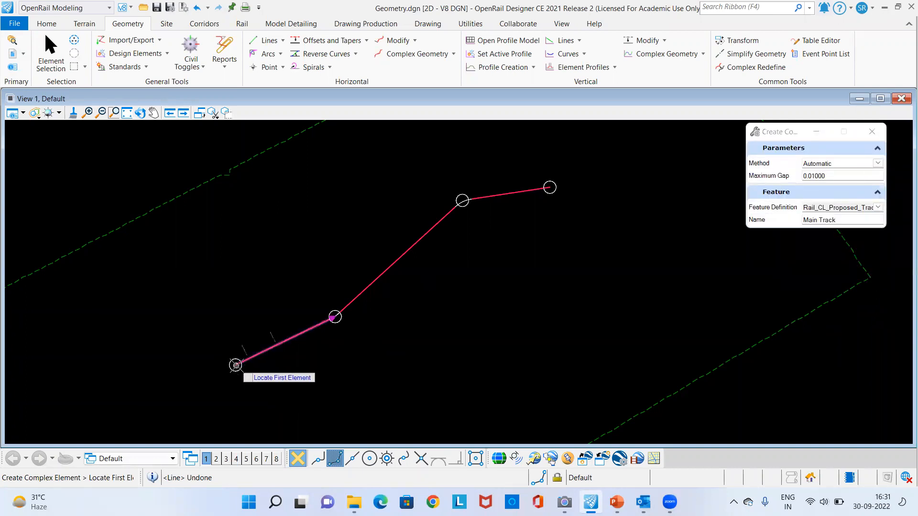
{"action": "left_click", "coordinate": [236, 366]}
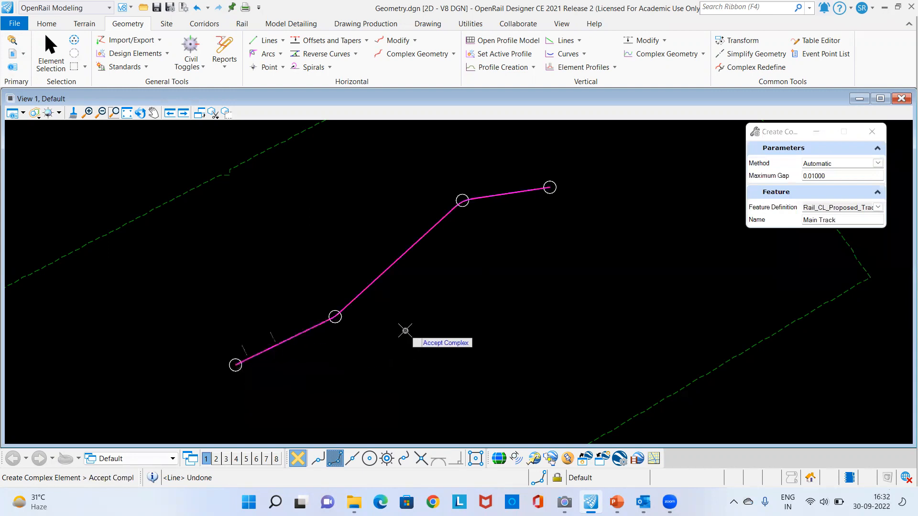
{"action": "left_click", "coordinate": [405, 330]}
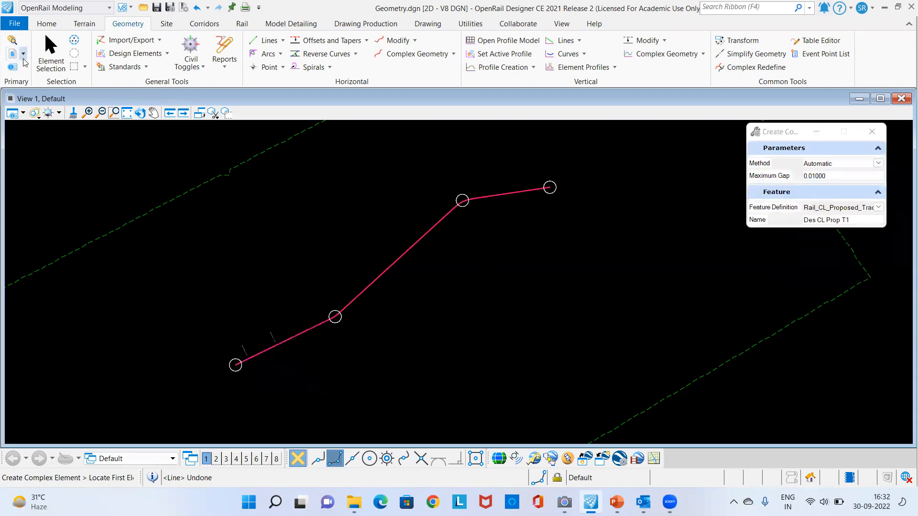
Step: Set the referenced terrain, picked by its boundary, as the active terrain model
{"action": "left_click", "coordinate": [54, 55]}
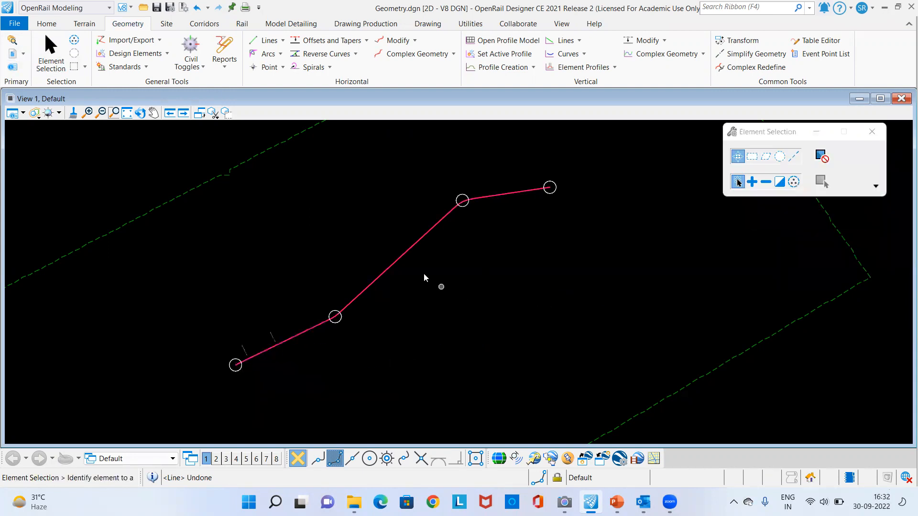
{"action": "left_click", "coordinate": [252, 162]}
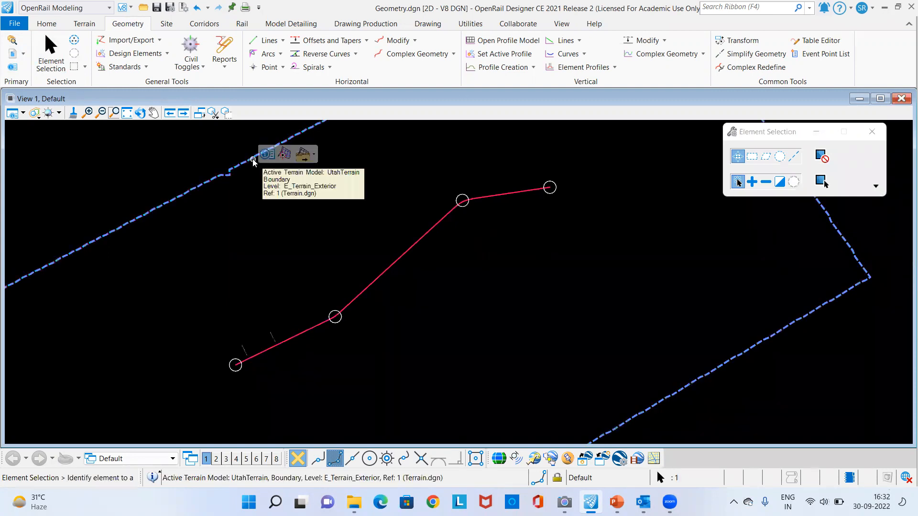
{"action": "left_click", "coordinate": [284, 155]}
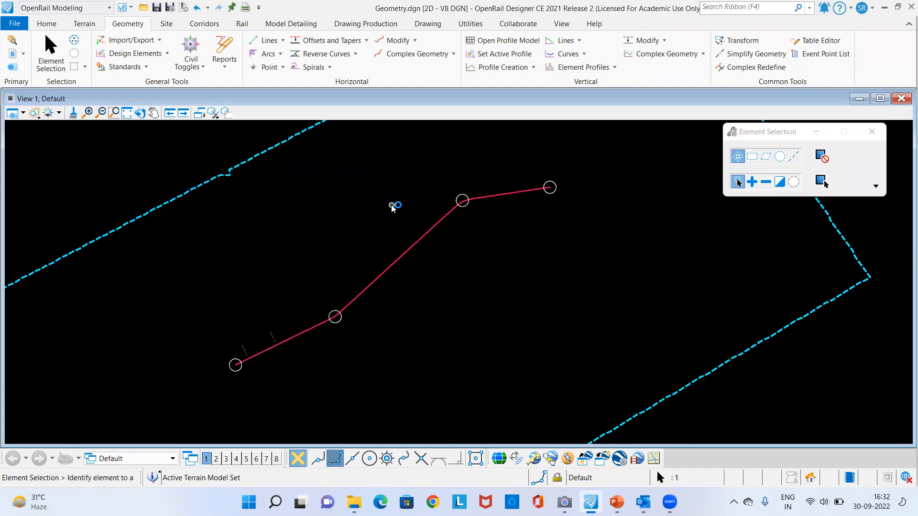
{"action": "scroll", "coordinate": [371, 250], "scroll_direction": "down", "scroll_amount": 1}
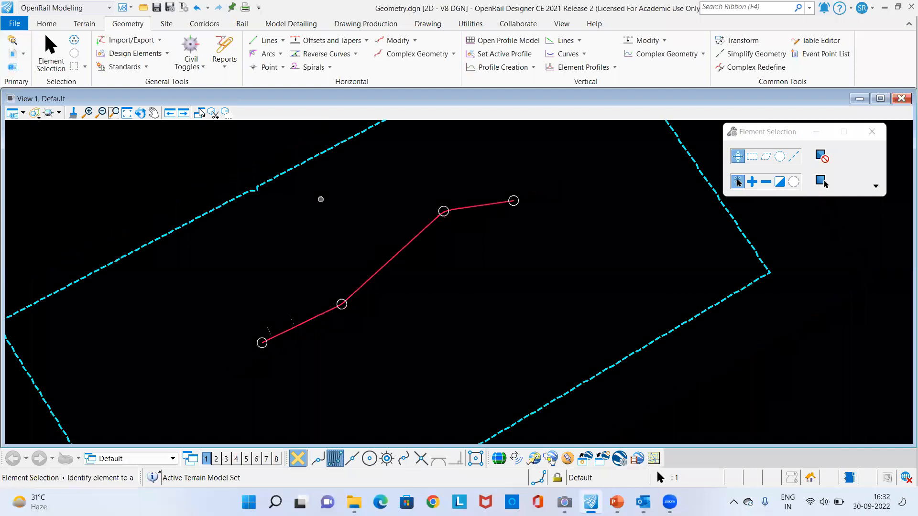
{"action": "left_click", "coordinate": [126, 113]}
{"action": "right_click", "coordinate": [306, 193]}
{"action": "middle_click_drag", "start_coordinate": [514, 307], "coordinate": [498, 293]}
{"action": "scroll", "coordinate": [411, 266], "scroll_direction": "up", "scroll_amount": 2}
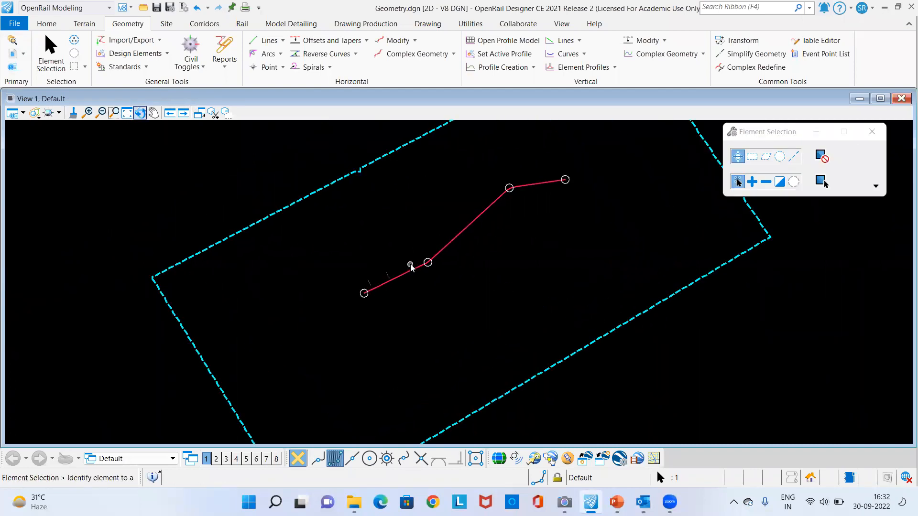
{"action": "scroll", "coordinate": [450, 310], "scroll_direction": "down", "scroll_amount": 1}
{"action": "middle_click_drag", "start_coordinate": [436, 301], "coordinate": [412, 280]}
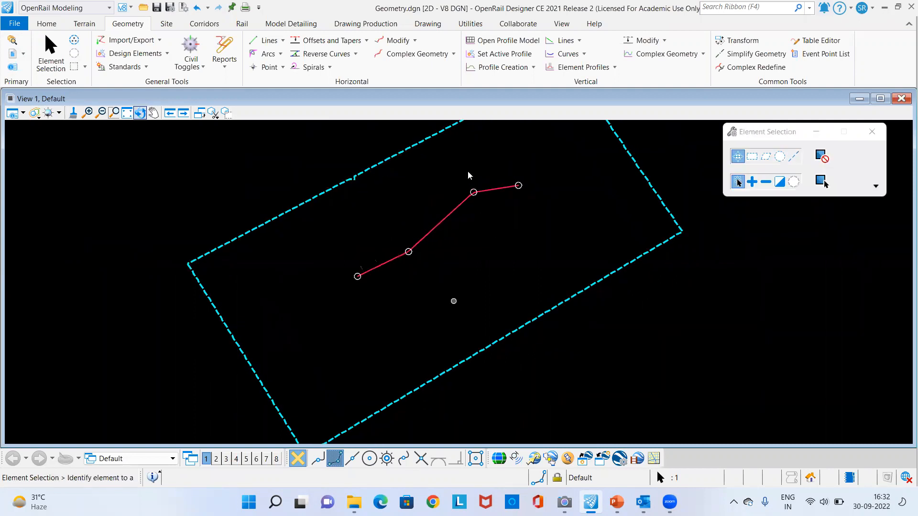
Step: Open the profile model of the Main Track alignment in View 2
{"action": "left_click", "coordinate": [390, 264]}
{"action": "mouse_move", "coordinate": [391, 264]}
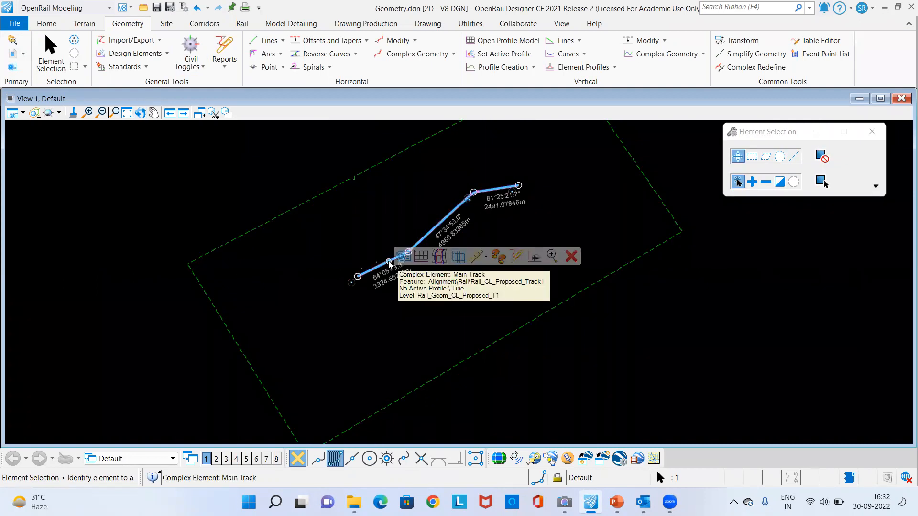
{"action": "left_click", "coordinate": [421, 257]}
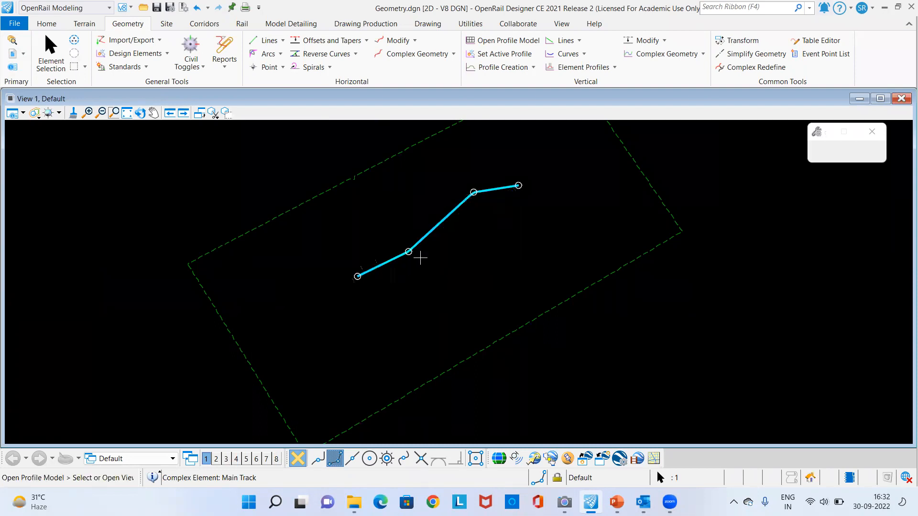
{"action": "left_click", "coordinate": [216, 459]}
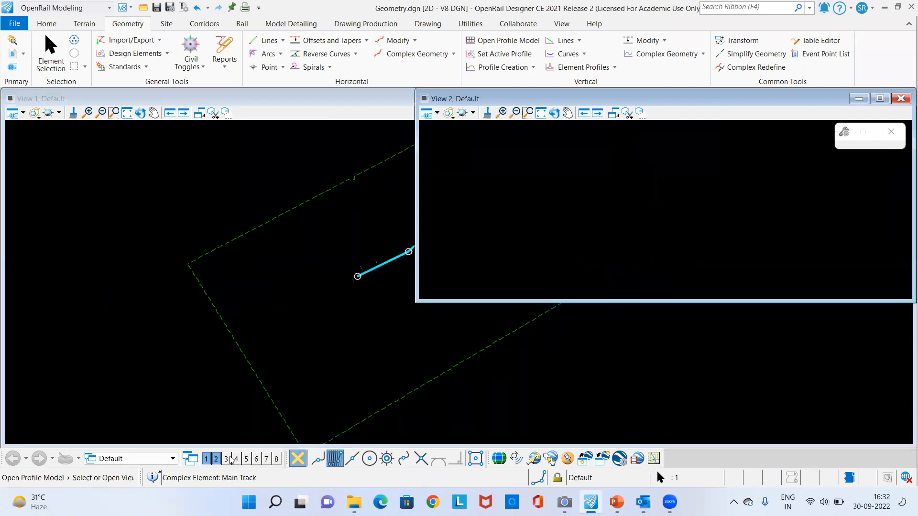
{"action": "left_click", "coordinate": [563, 214]}
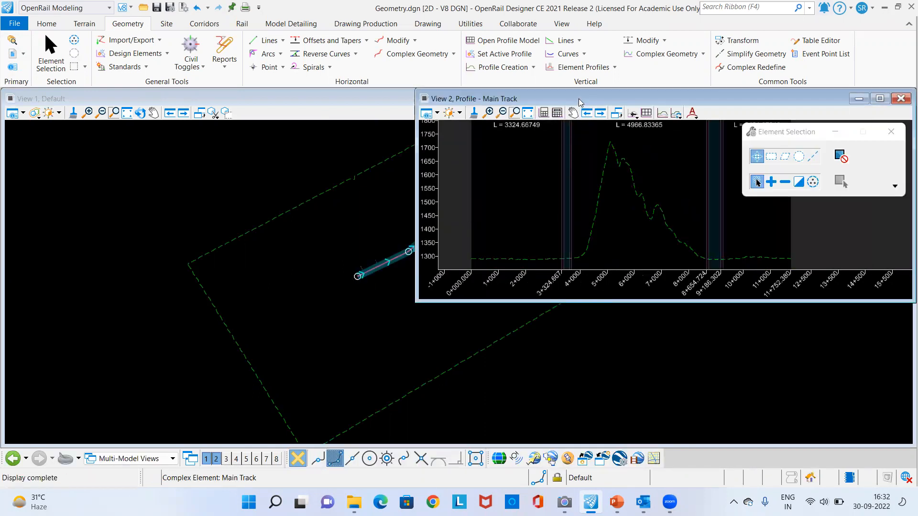
Step: Move the Main Track profile view over the plan view and widen it on both sides
{"action": "left_click_drag", "start_coordinate": [578, 98], "coordinate": [372, 135]}
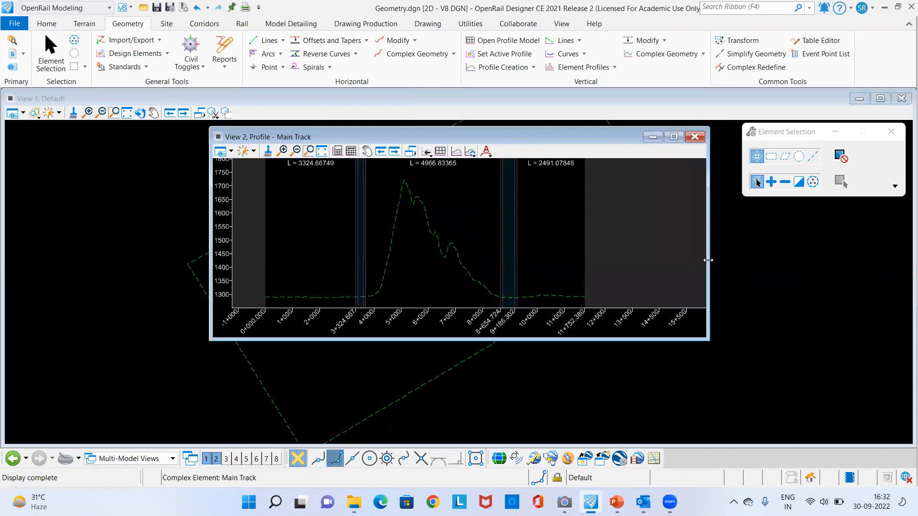
{"action": "left_click_drag", "start_coordinate": [708, 260], "coordinate": [886, 262]}
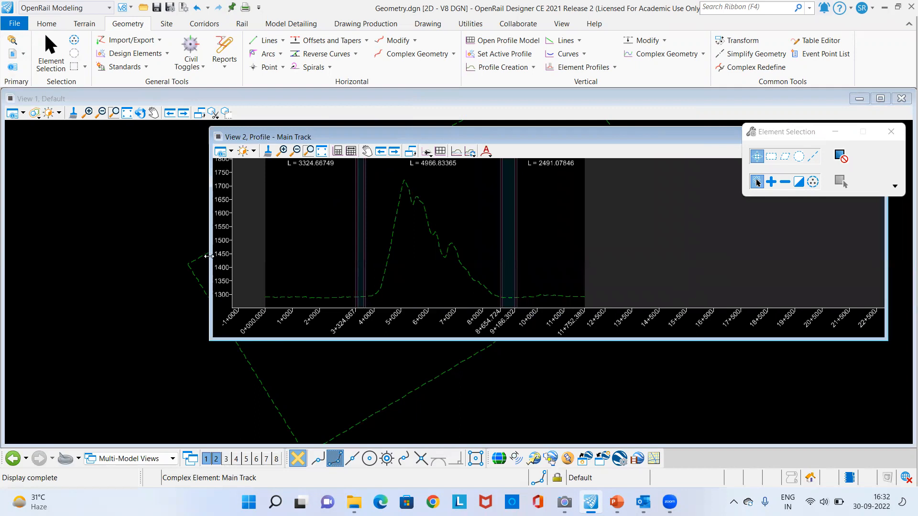
{"action": "left_click_drag", "start_coordinate": [209, 257], "coordinate": [99, 256]}
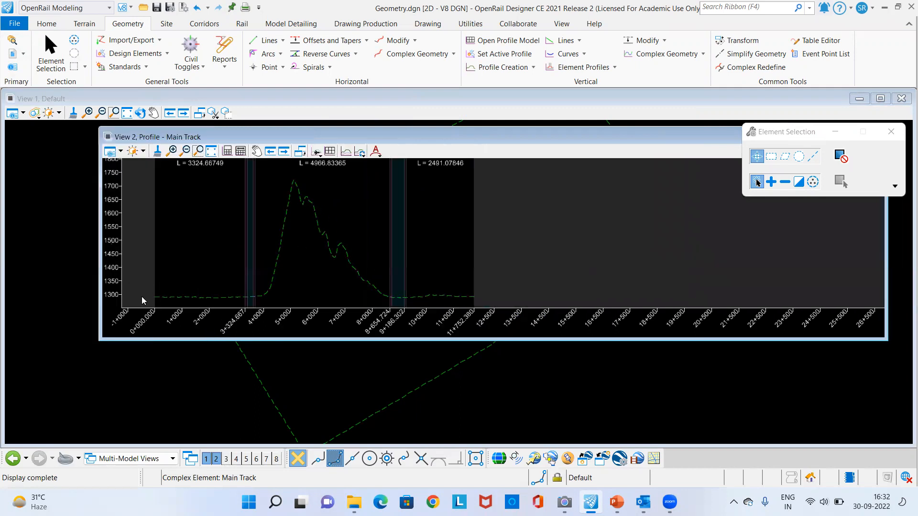
{"action": "scroll", "coordinate": [143, 301], "scroll_direction": "up", "scroll_amount": 2}
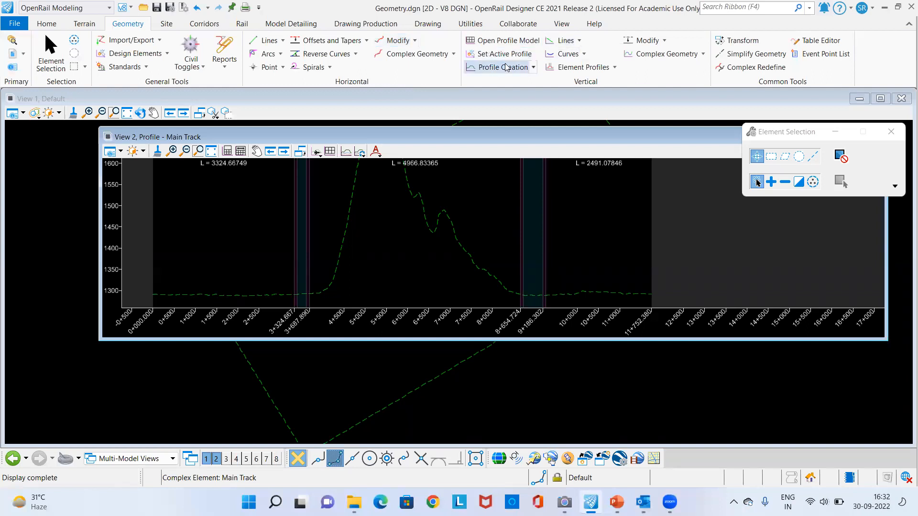
Step: Draw a profile line about 11752 m long from the ground level at the track's start to the ground level at its end
{"action": "left_click", "coordinate": [566, 41]}
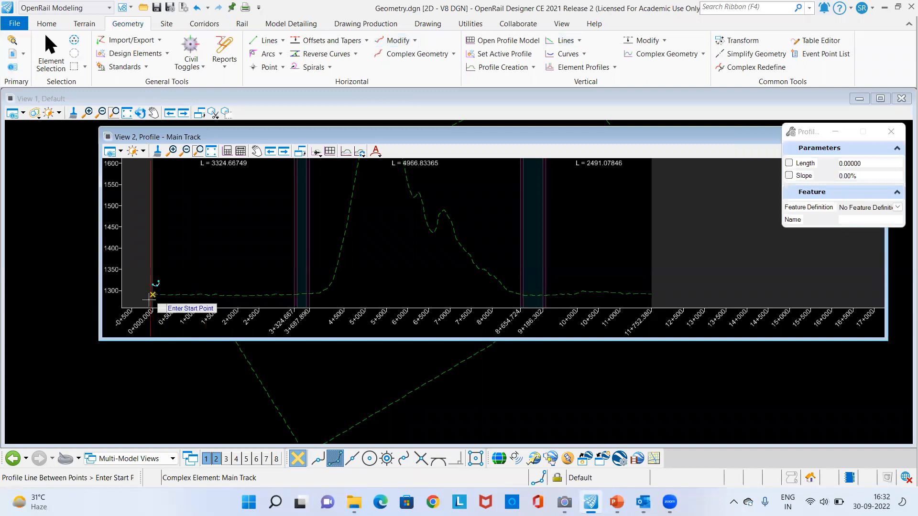
{"action": "scroll", "coordinate": [156, 287], "scroll_direction": "up", "scroll_amount": 2}
{"action": "scroll", "coordinate": [157, 288], "scroll_direction": "up", "scroll_amount": 2}
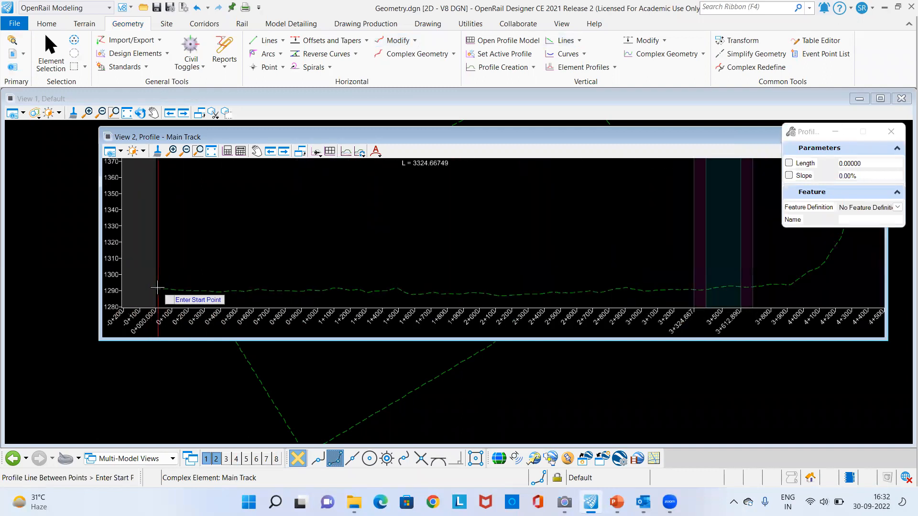
{"action": "left_click", "coordinate": [155, 288]}
{"action": "scroll", "coordinate": [334, 282], "scroll_direction": "down", "scroll_amount": 4}
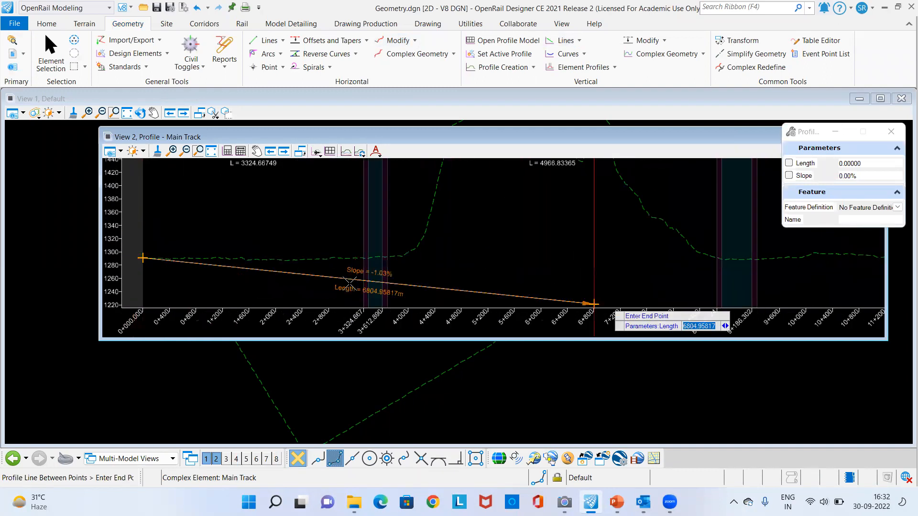
{"action": "scroll", "coordinate": [313, 283], "scroll_direction": "down", "scroll_amount": 1}
{"action": "scroll", "coordinate": [719, 268], "scroll_direction": "up", "scroll_amount": 4}
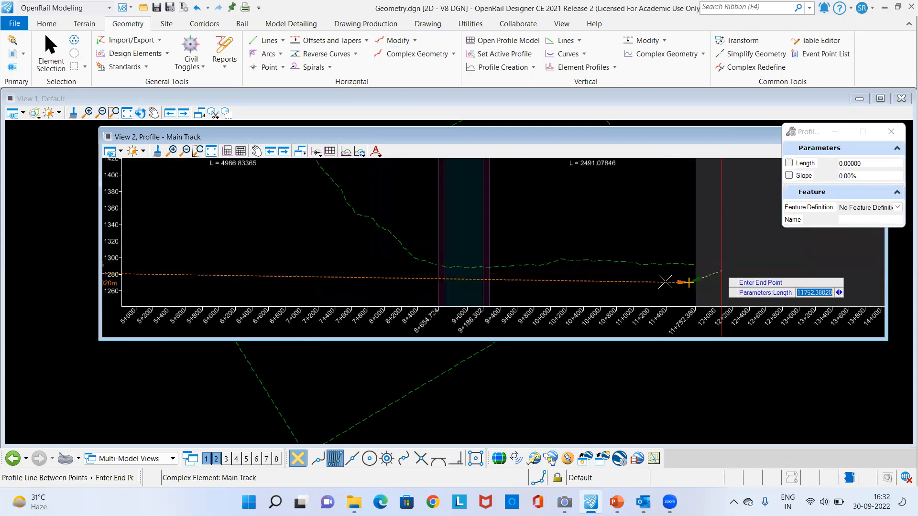
{"action": "scroll", "coordinate": [683, 263], "scroll_direction": "up", "scroll_amount": 3}
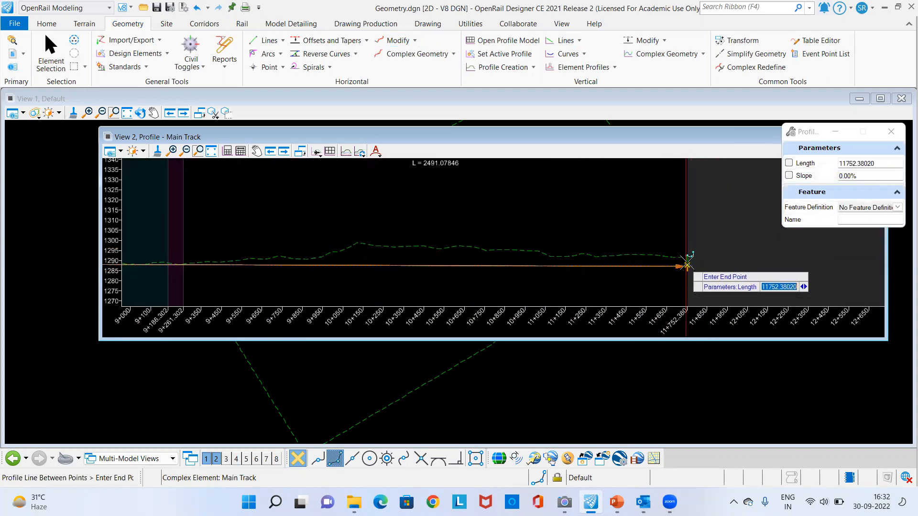
{"action": "scroll", "coordinate": [688, 260], "scroll_direction": "up", "scroll_amount": 4}
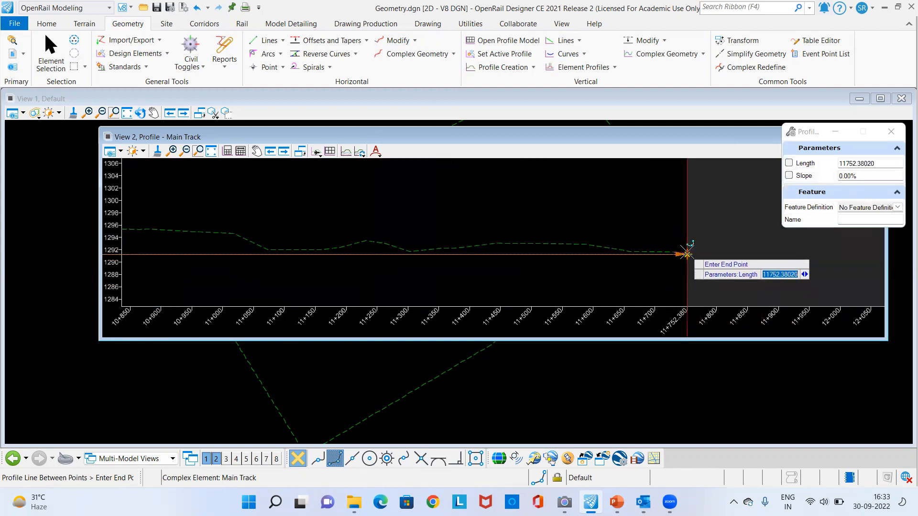
{"action": "left_click", "coordinate": [686, 253]}
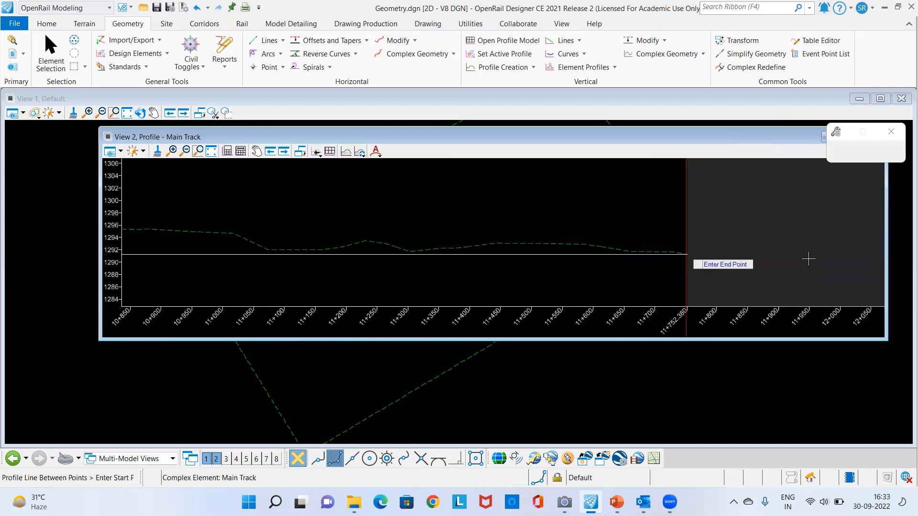
Step: Examine how the new profile line runs against the existing ground profile along the whole track
{"action": "scroll", "coordinate": [661, 268], "scroll_direction": "down", "scroll_amount": 3}
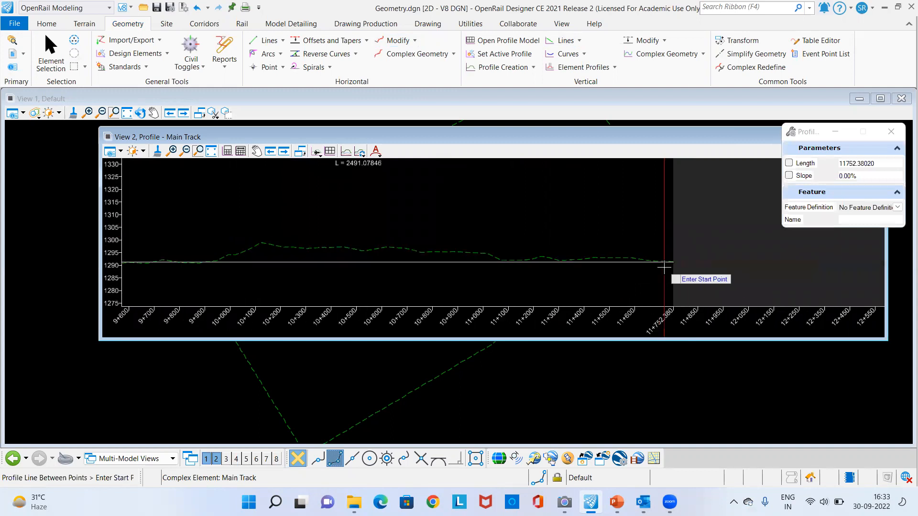
{"action": "left_click", "coordinate": [51, 57]}
{"action": "left_click", "coordinate": [185, 263]}
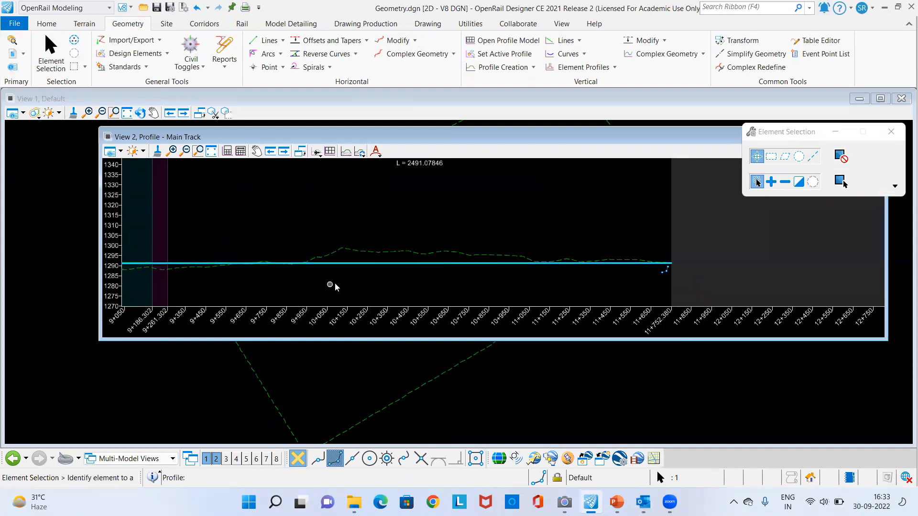
{"action": "scroll", "coordinate": [518, 251], "scroll_direction": "down", "scroll_amount": 3}
{"action": "left_click", "coordinate": [609, 379]}
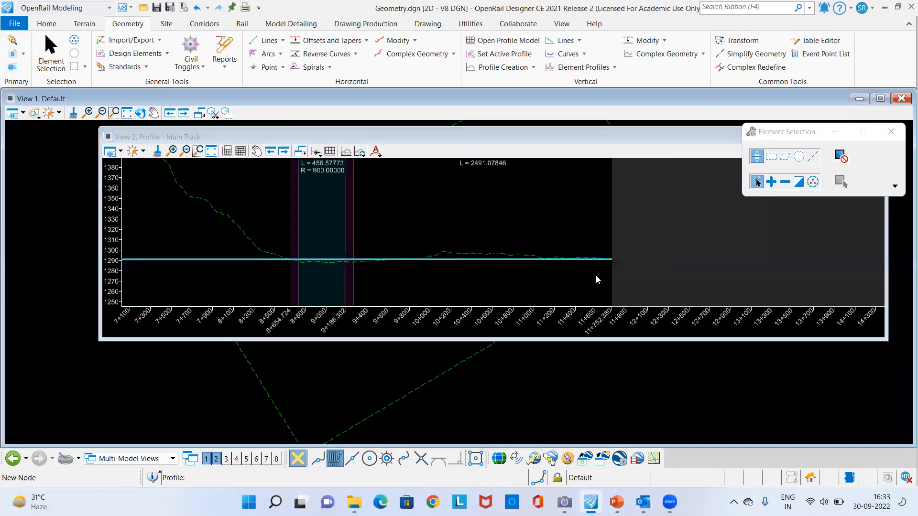
{"action": "scroll", "coordinate": [610, 263], "scroll_direction": "up", "scroll_amount": 2}
{"action": "scroll", "coordinate": [609, 262], "scroll_direction": "up", "scroll_amount": 3}
{"action": "scroll", "coordinate": [692, 264], "scroll_direction": "down", "scroll_amount": 3}
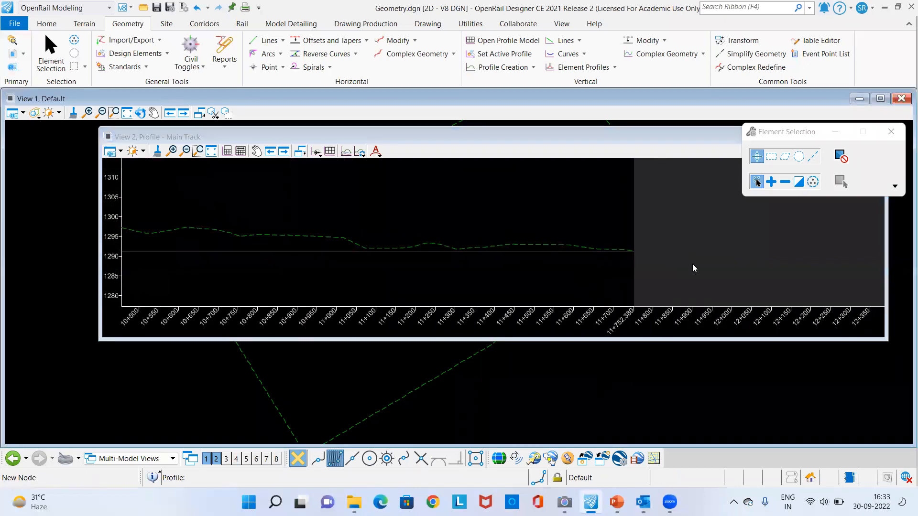
{"action": "scroll", "coordinate": [703, 265], "scroll_direction": "down", "scroll_amount": 7}
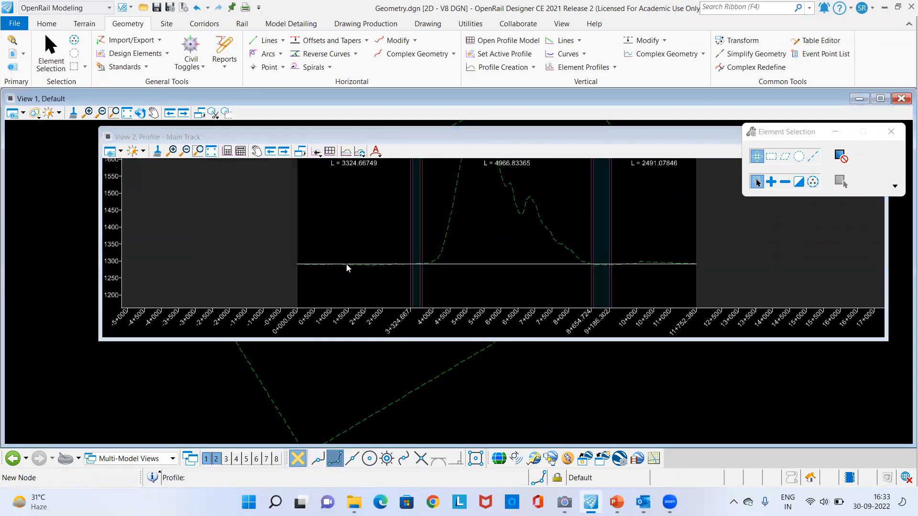
{"action": "scroll", "coordinate": [347, 266], "scroll_direction": "up", "scroll_amount": 3}
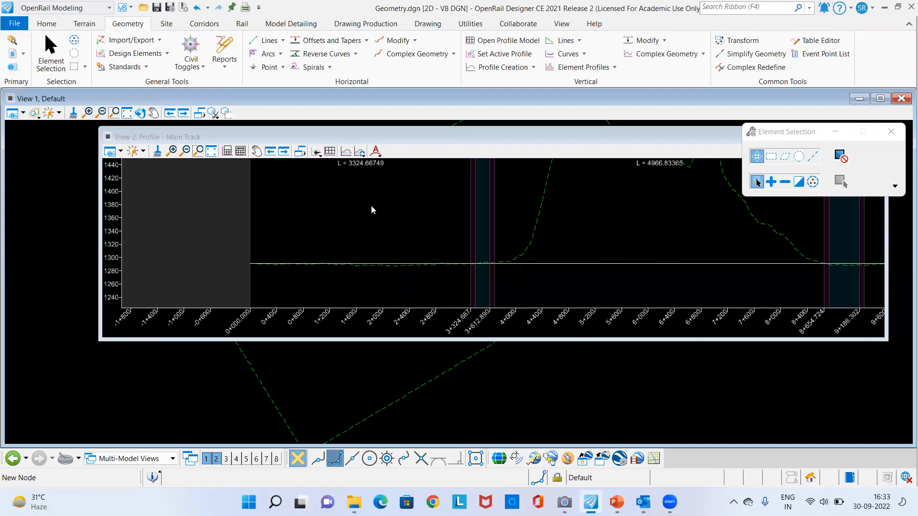
Step: Delete the existing flat profile line spanning the full length of the Main Track profile
{"action": "scroll", "coordinate": [268, 226], "scroll_direction": "down", "scroll_amount": 1}
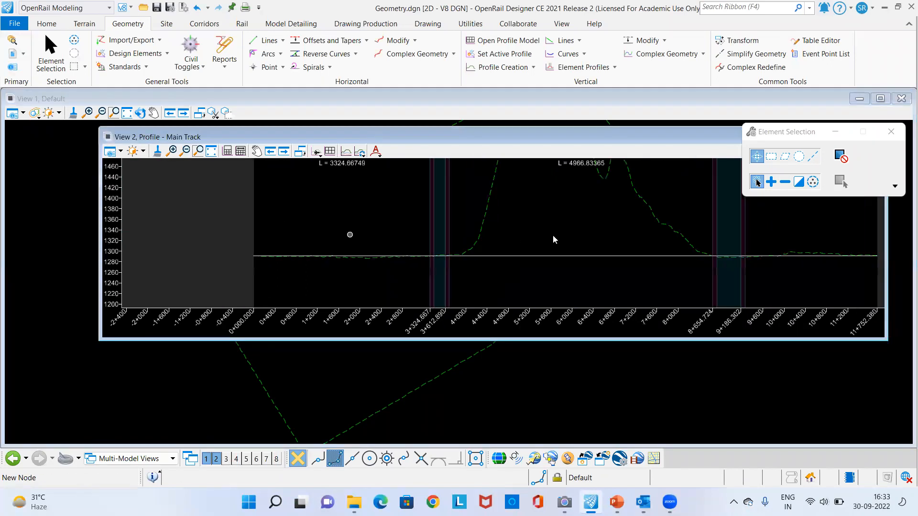
{"action": "left_click", "coordinate": [518, 257]}
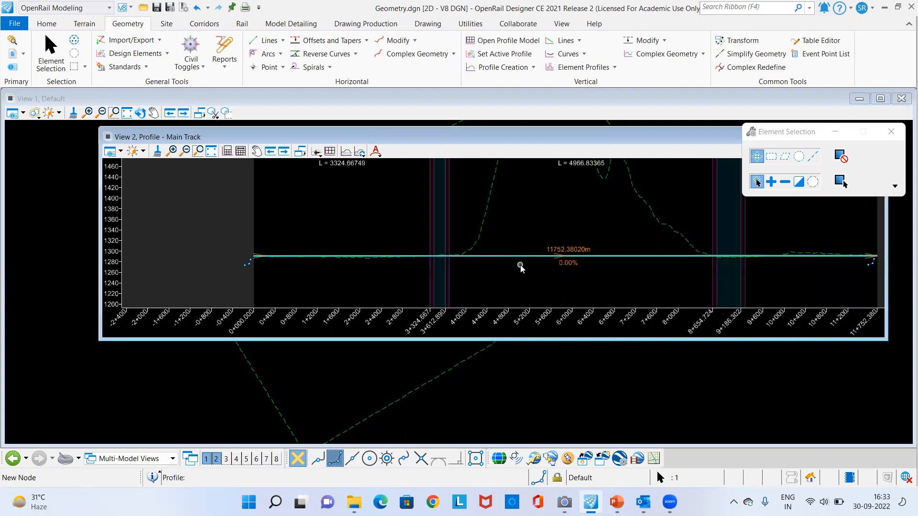
{"action": "left_click", "coordinate": [521, 284]}
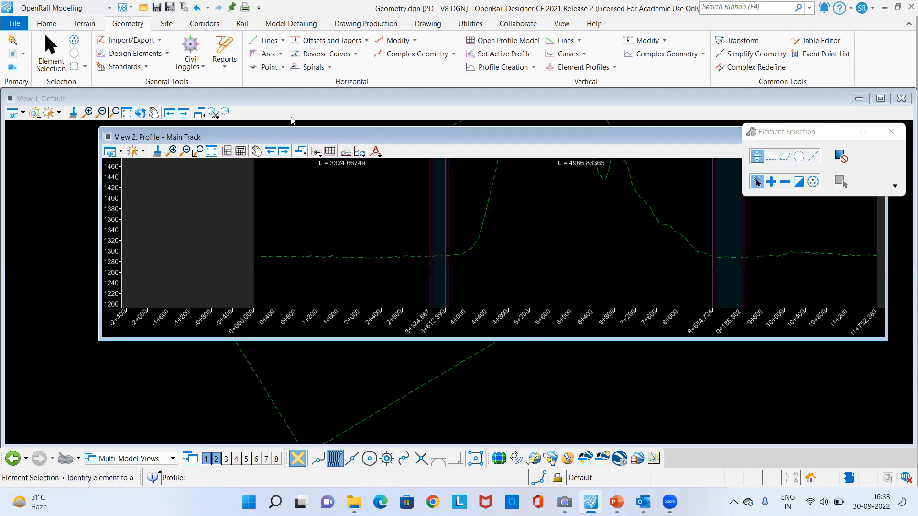
Step: Draw a profile line with feature definition Rail_CL_Proposed_Track1 between the terrain profile's endpoints, from 0+000 to 11+752.380 at 0.00% slope
{"action": "left_click", "coordinate": [564, 41]}
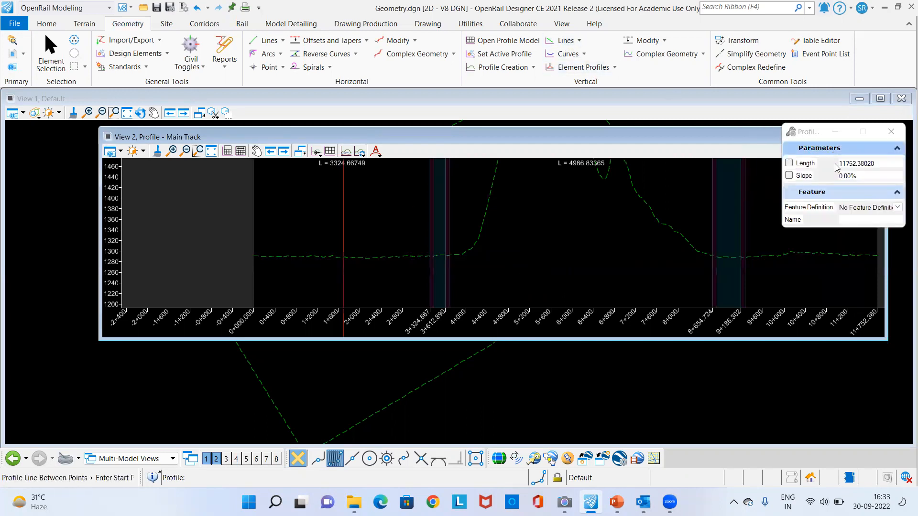
{"action": "left_click", "coordinate": [897, 207]}
{"action": "left_click", "coordinate": [781, 227]}
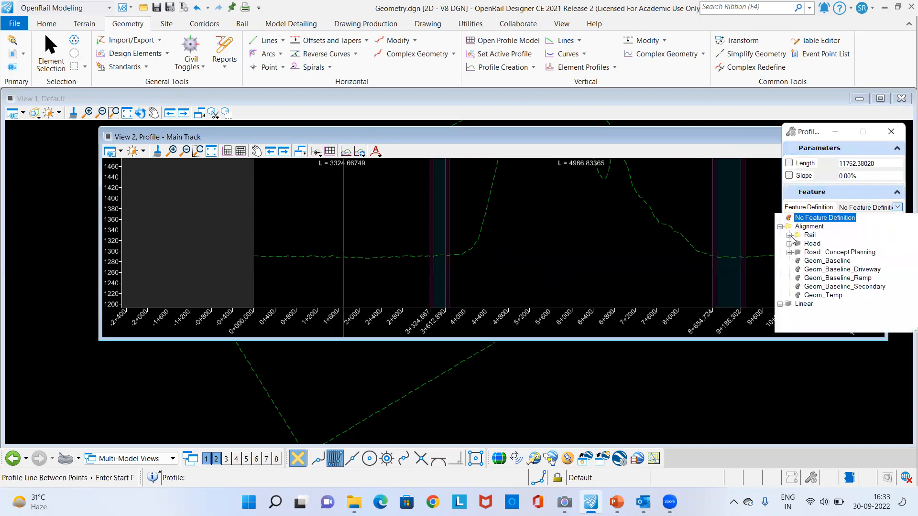
{"action": "left_click", "coordinate": [789, 236]}
{"action": "scroll", "coordinate": [856, 275], "scroll_direction": "down", "scroll_amount": 3}
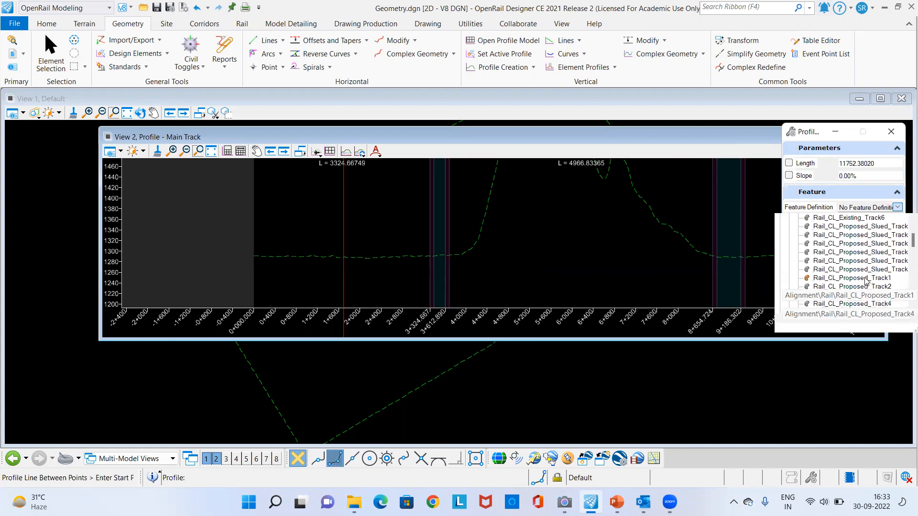
{"action": "left_click", "coordinate": [866, 278]}
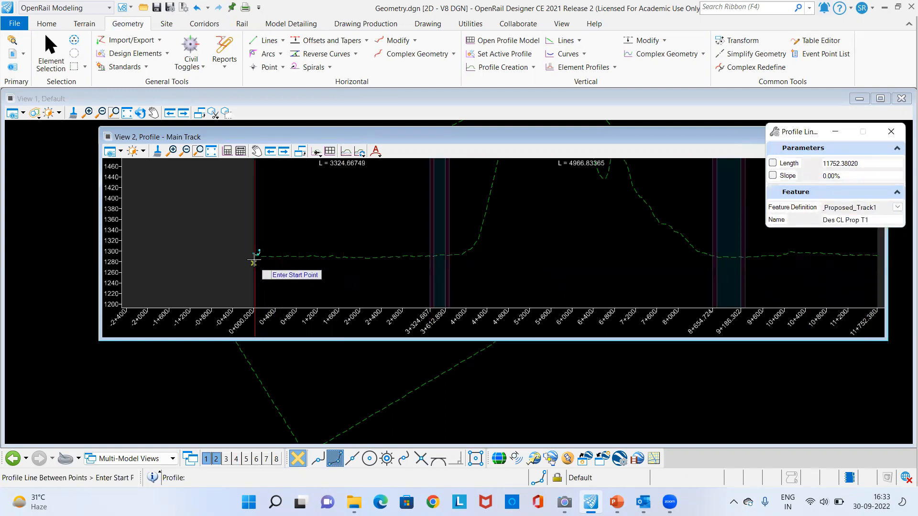
{"action": "left_click", "coordinate": [254, 260]}
{"action": "scroll", "coordinate": [254, 261], "scroll_direction": "down", "scroll_amount": 2}
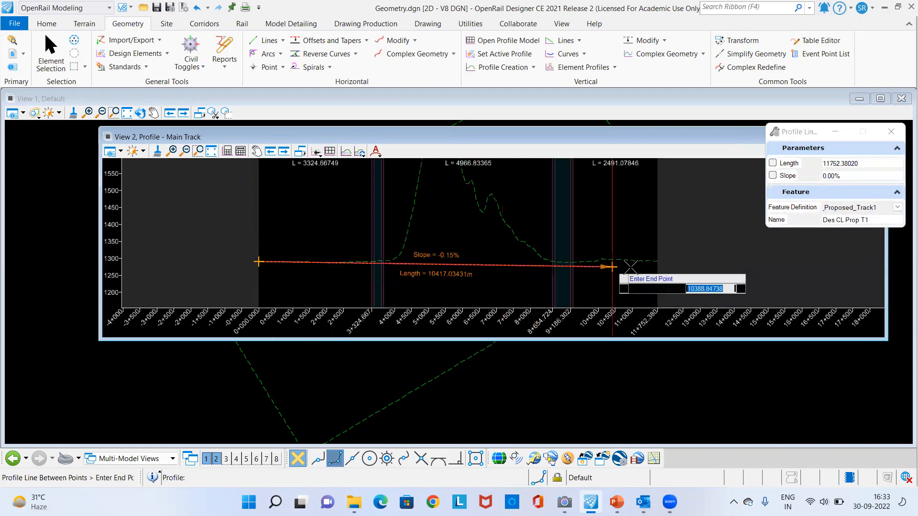
{"action": "scroll", "coordinate": [658, 272], "scroll_direction": "up", "scroll_amount": 1}
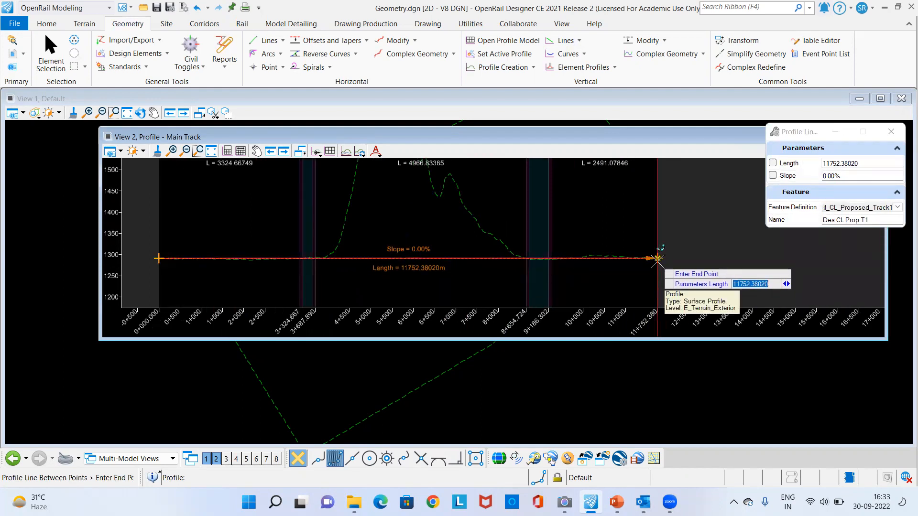
{"action": "left_click", "coordinate": [658, 258]}
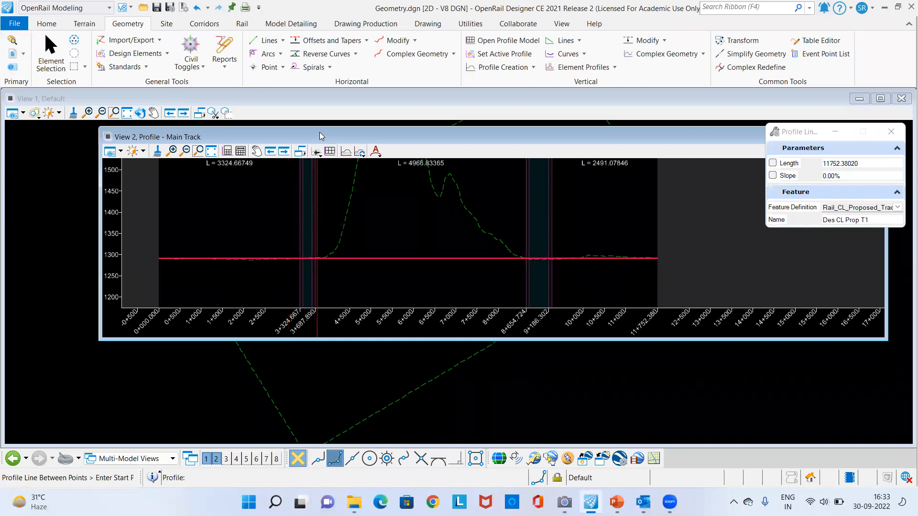
Step: Set the Des CL Prop T1 profile line as the active profile of the main track
{"action": "left_click_drag", "start_coordinate": [320, 136], "coordinate": [330, 140]}
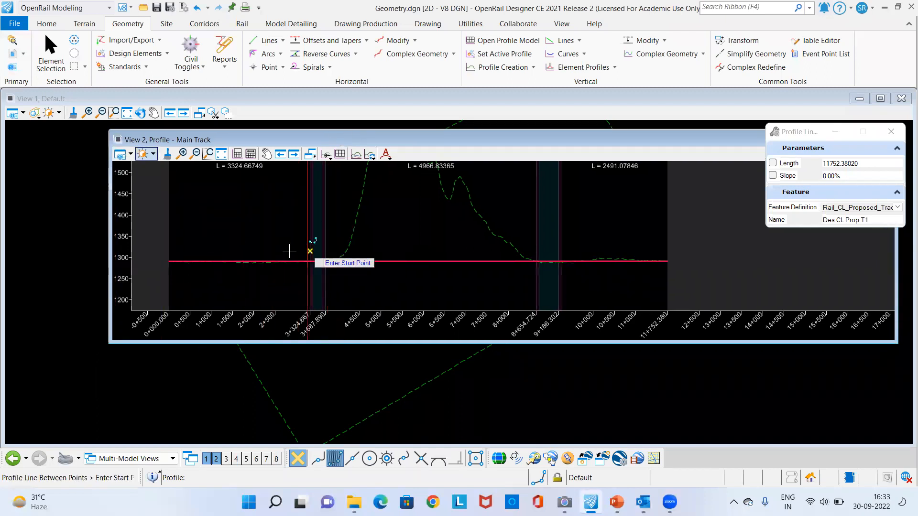
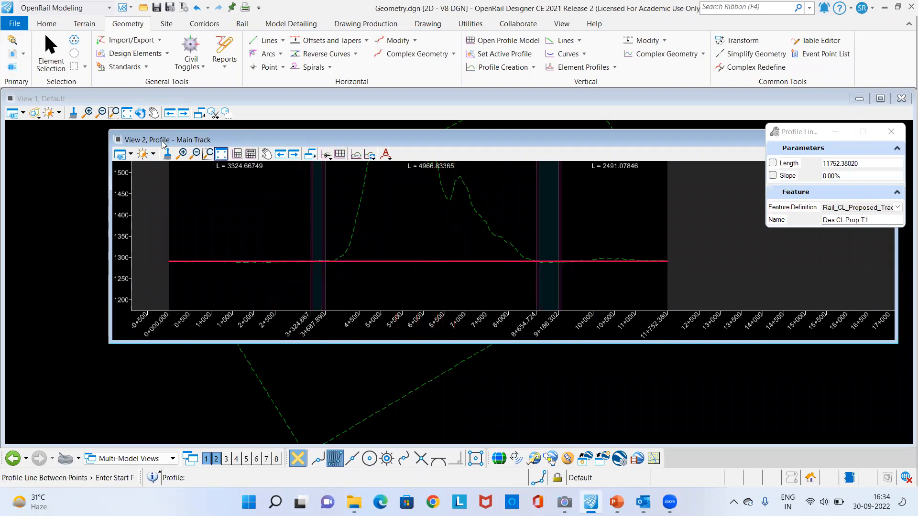
{"action": "left_click_drag", "start_coordinate": [539, 140], "coordinate": [483, 151]}
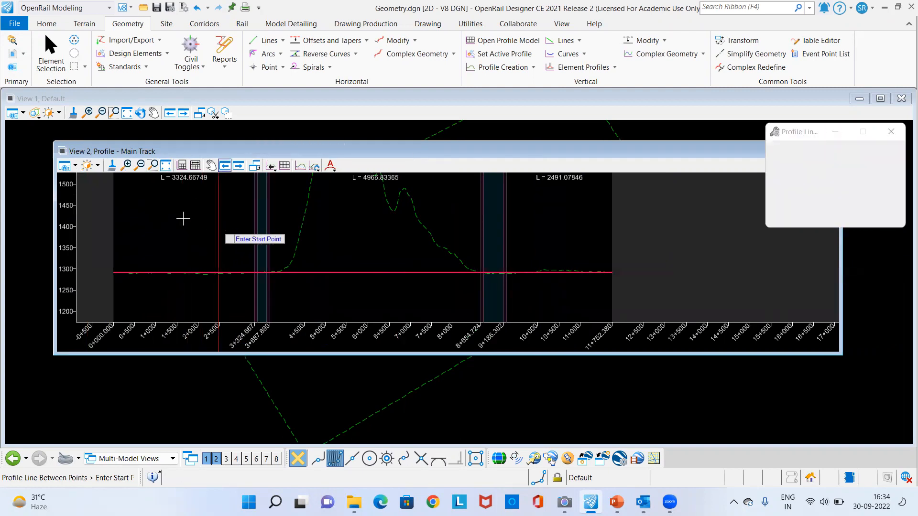
{"action": "left_click", "coordinate": [49, 53]}
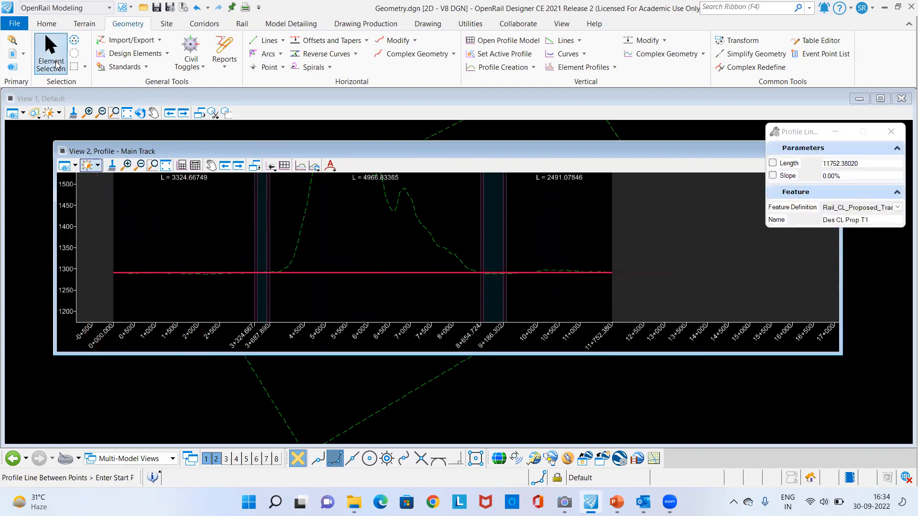
{"action": "left_click", "coordinate": [374, 273]}
{"action": "mouse_move", "coordinate": [375, 273]}
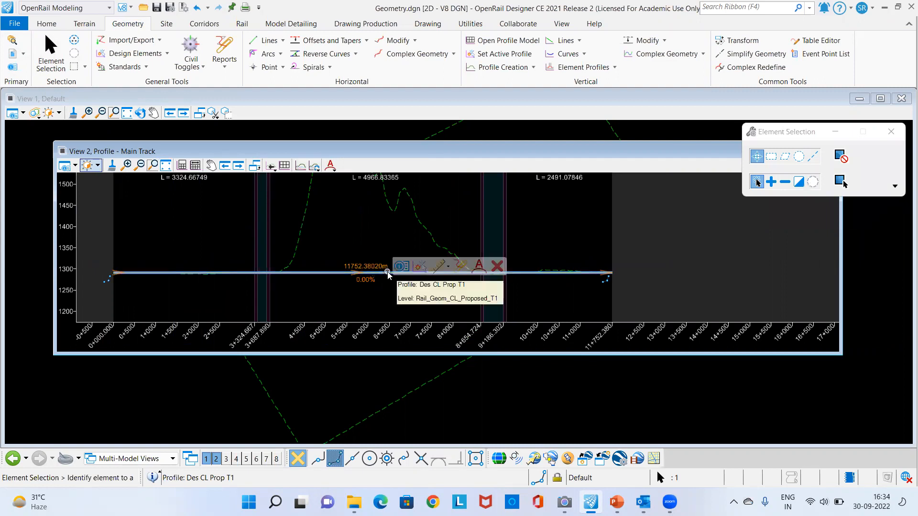
{"action": "left_click", "coordinate": [414, 272]}
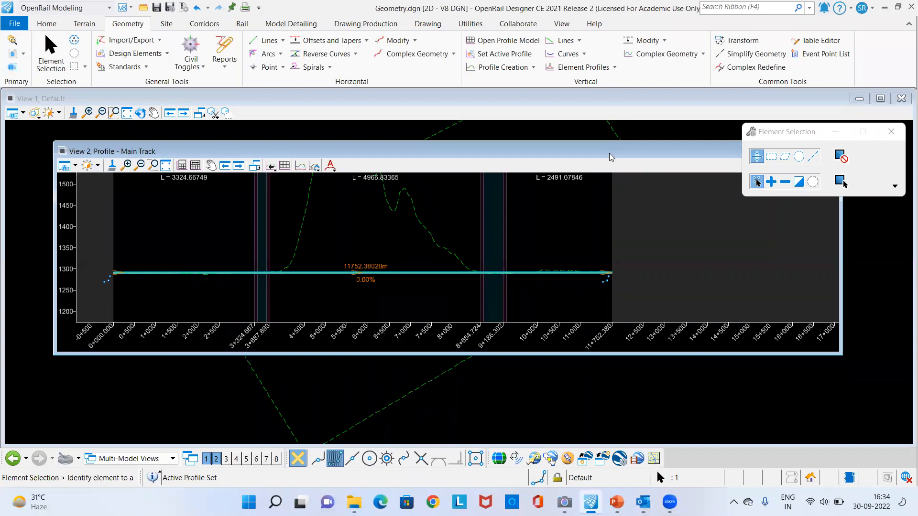
Step: Close the Main Track profile view to leave the plan view uncovered
{"action": "left_click_drag", "start_coordinate": [609, 157], "coordinate": [532, 194]}
{"action": "left_click_drag", "start_coordinate": [624, 181], "coordinate": [598, 190]}
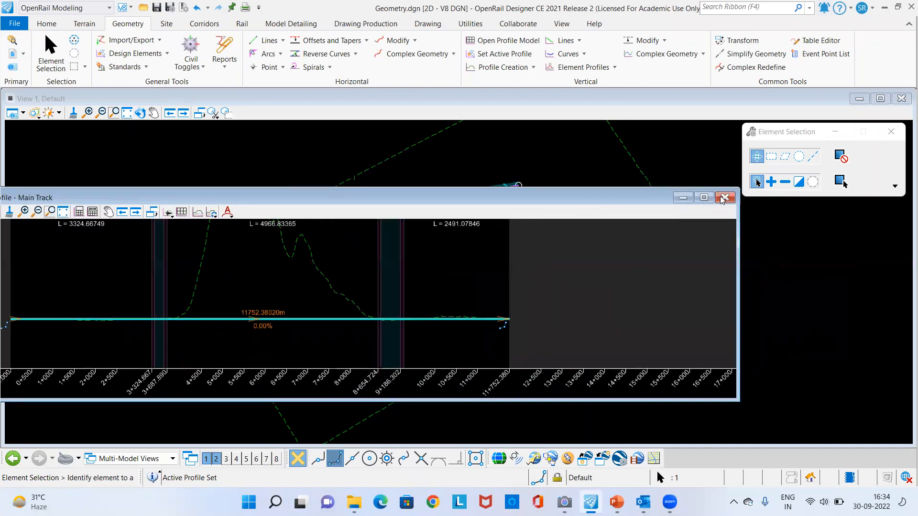
{"action": "left_click", "coordinate": [724, 198]}
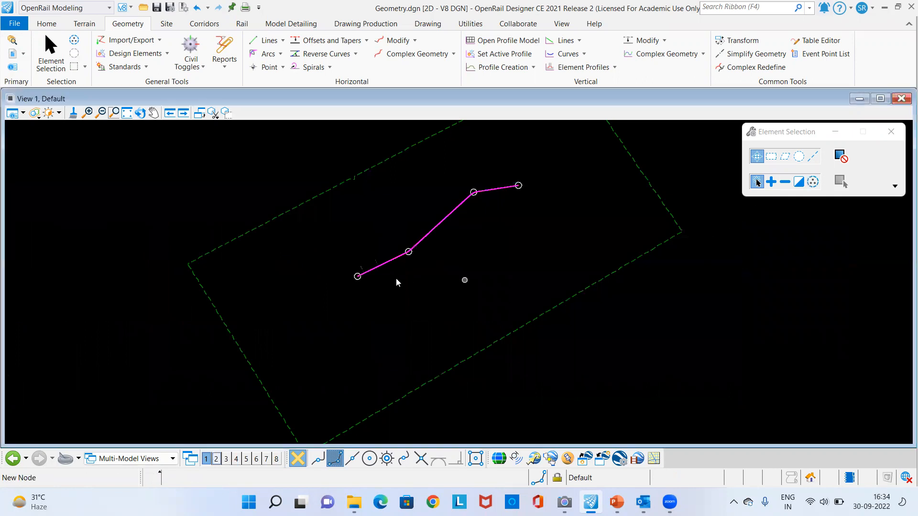
Step: Start Place Turnout at the beginning of the siding with the single turnout feature definition b300_9 from Turnouts-BV
{"action": "scroll", "coordinate": [396, 282], "scroll_direction": "up", "scroll_amount": 5}
{"action": "scroll", "coordinate": [307, 256], "scroll_direction": "up", "scroll_amount": 7}
{"action": "middle_click_drag", "start_coordinate": [435, 283], "coordinate": [404, 330]}
{"action": "middle_click_drag", "start_coordinate": [322, 262], "coordinate": [399, 266]}
{"action": "scroll", "coordinate": [400, 266], "scroll_direction": "up", "scroll_amount": 2}
{"action": "middle_click_drag", "start_coordinate": [423, 352], "coordinate": [414, 317]}
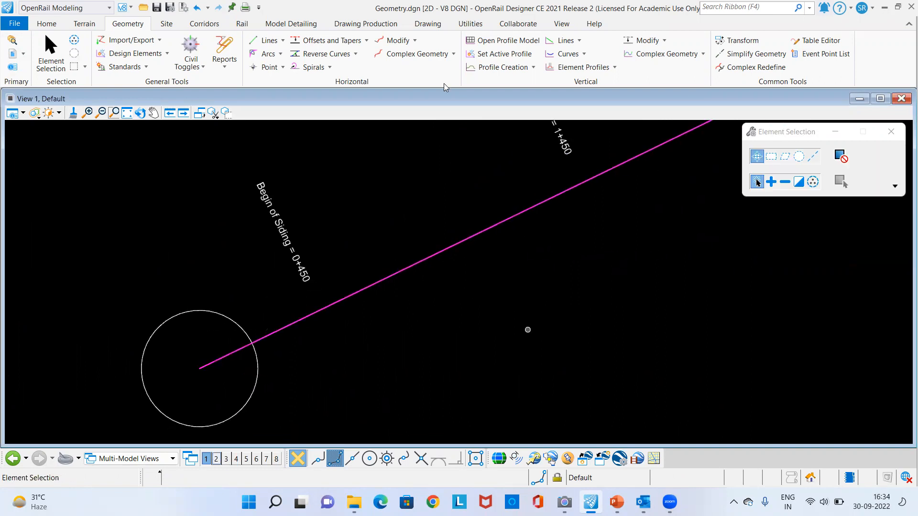
{"action": "left_click", "coordinate": [240, 24]}
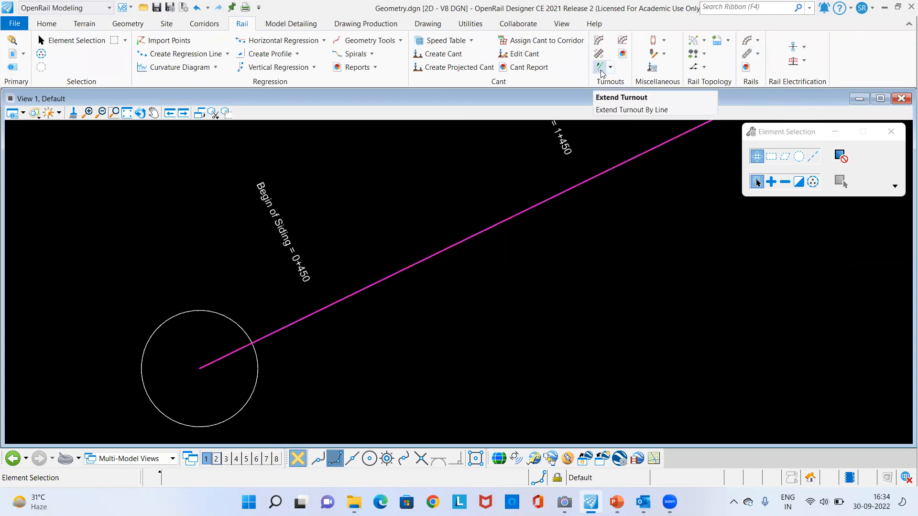
{"action": "left_click", "coordinate": [600, 42]}
{"action": "left_click_drag", "start_coordinate": [785, 133], "coordinate": [654, 131]}
{"action": "left_click", "coordinate": [766, 240]}
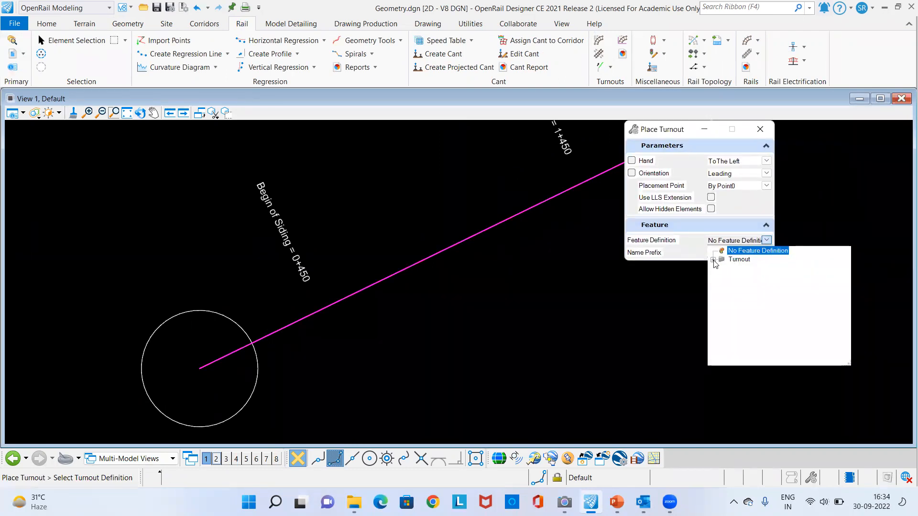
{"action": "left_click", "coordinate": [722, 276]}
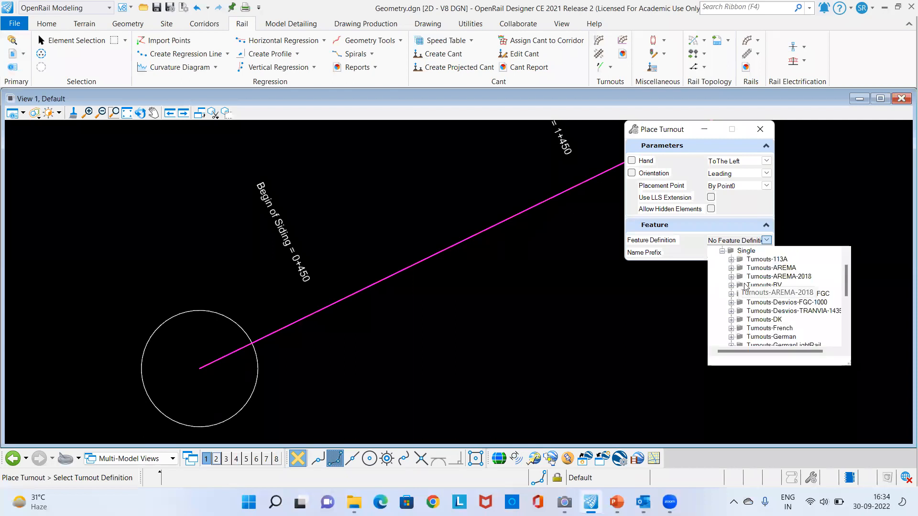
{"action": "left_click", "coordinate": [731, 290]}
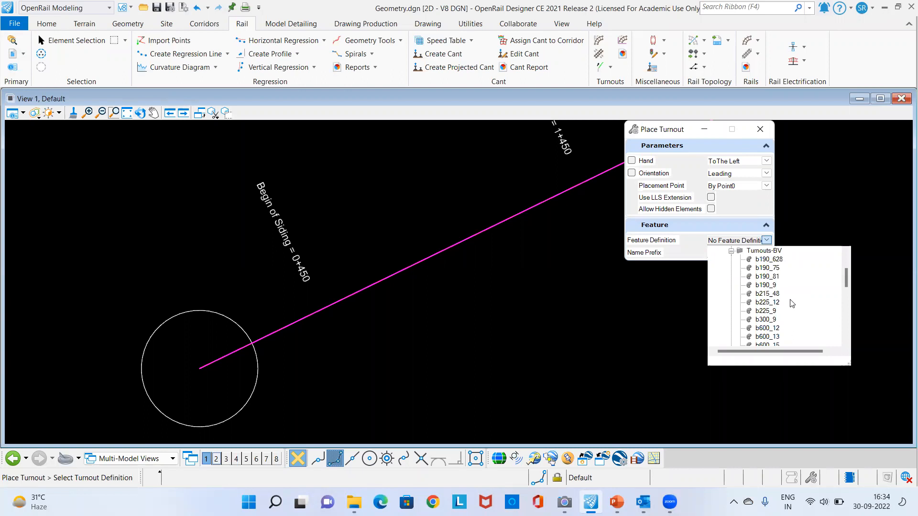
{"action": "scroll", "coordinate": [792, 304], "scroll_direction": "down", "scroll_amount": 1}
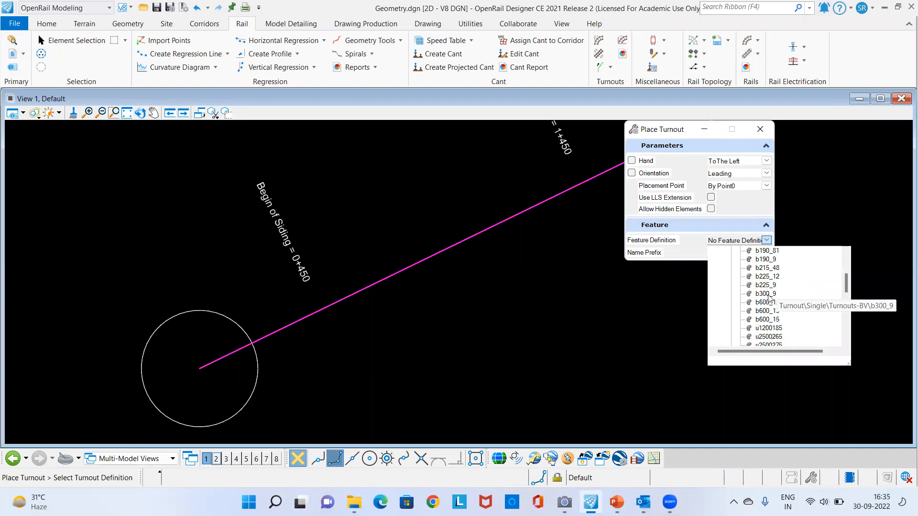
{"action": "left_click", "coordinate": [774, 294]}
Step: Place the turnout on the main track centre line at toe point 0+450.000, hand To the Right, orientation Leading
{"action": "left_click_drag", "start_coordinate": [683, 134], "coordinate": [604, 163]}
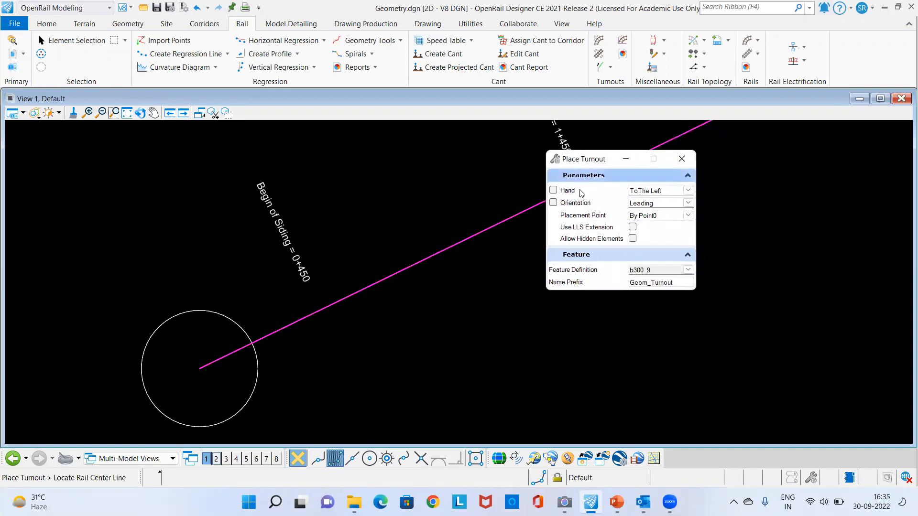
{"action": "left_click", "coordinate": [687, 191]}
{"action": "left_click", "coordinate": [651, 210]}
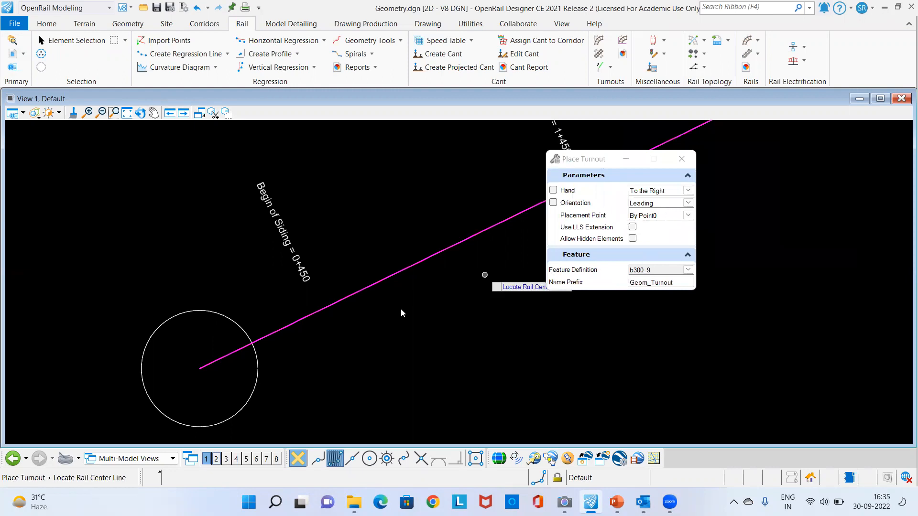
{"action": "left_click", "coordinate": [296, 323]}
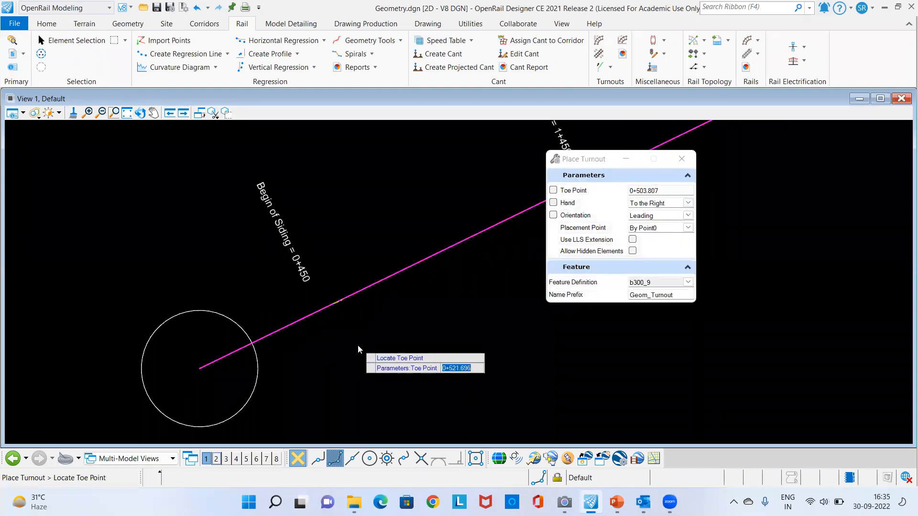
{"action": "type", "text": "450"}
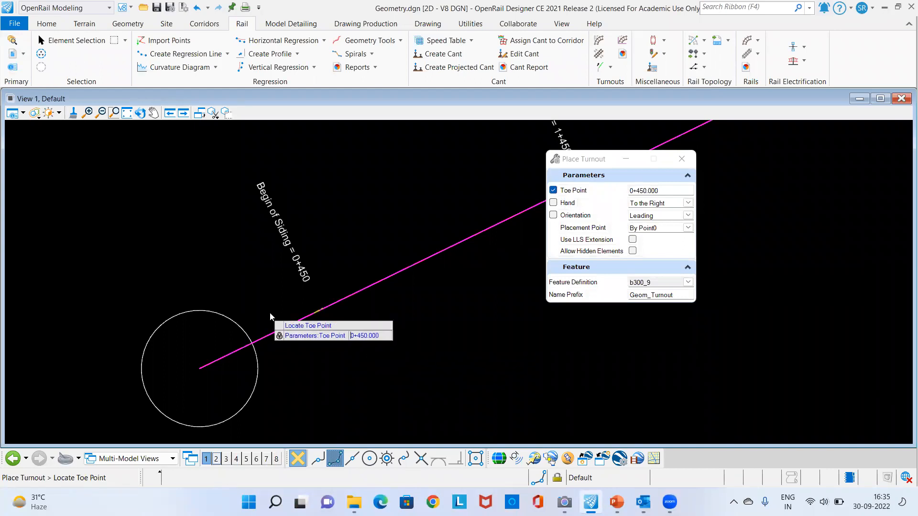
{"action": "scroll", "coordinate": [296, 315], "scroll_direction": "up", "scroll_amount": 5}
{"action": "scroll", "coordinate": [310, 313], "scroll_direction": "up", "scroll_amount": 5}
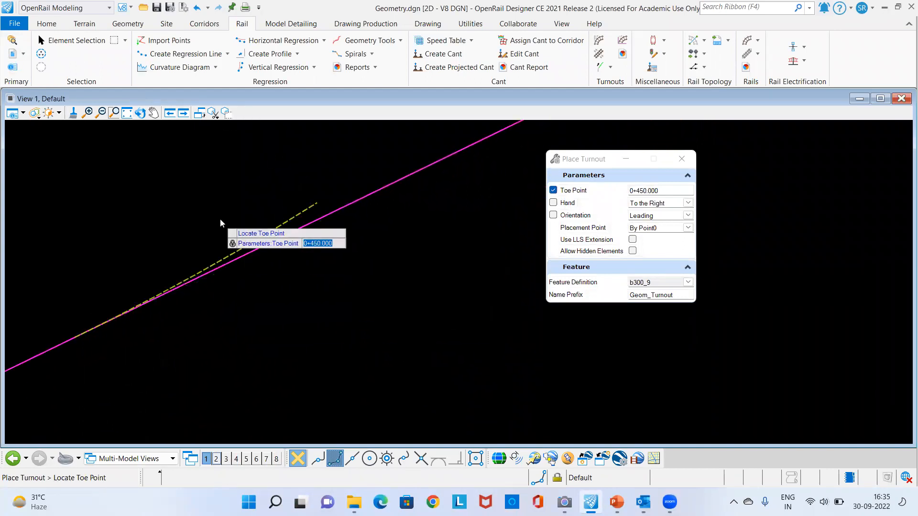
{"action": "left_click", "coordinate": [364, 325]}
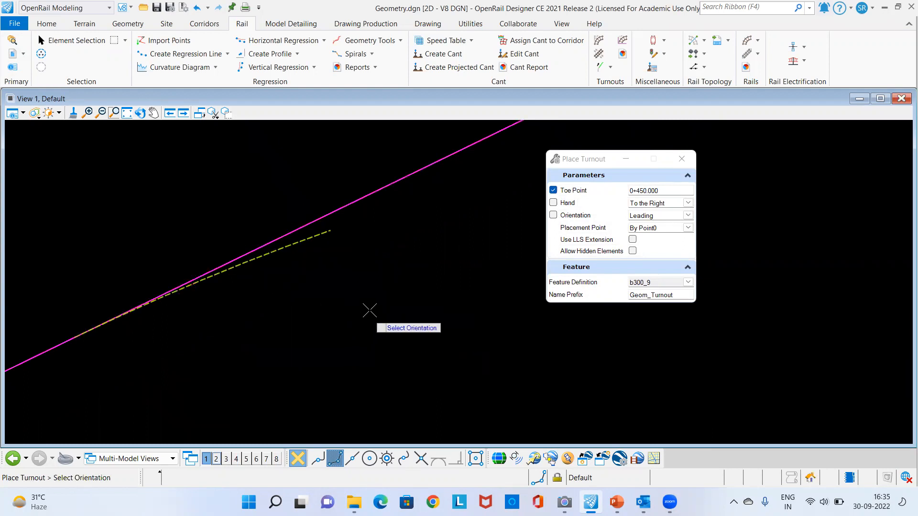
{"action": "left_click", "coordinate": [375, 307]}
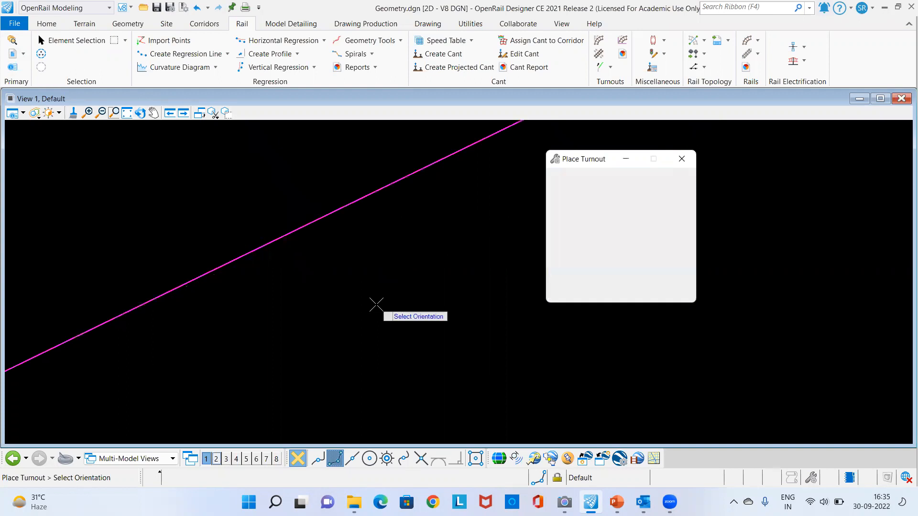
Step: Set the turnout for the end of the siding to hand To The Left and orientation Trailing
{"action": "scroll", "coordinate": [129, 338], "scroll_direction": "down", "scroll_amount": 8}
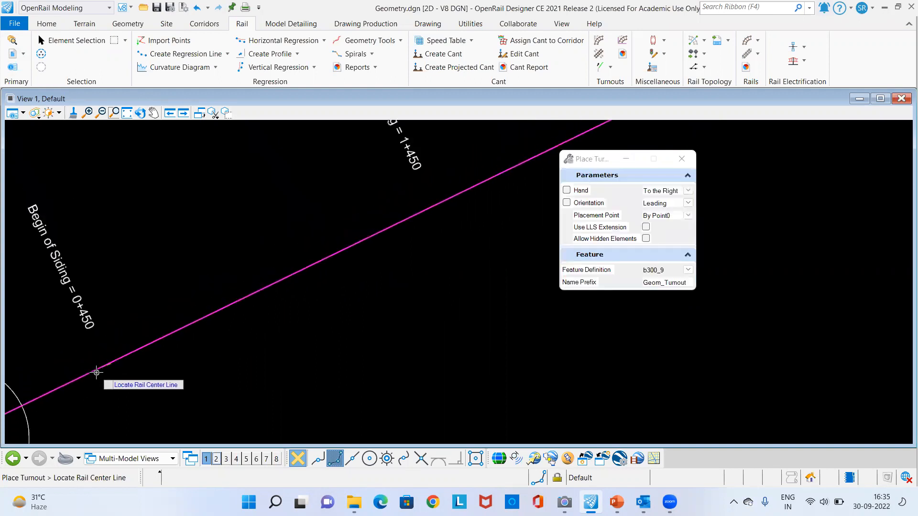
{"action": "scroll", "coordinate": [158, 345], "scroll_direction": "down", "scroll_amount": 2}
{"action": "scroll", "coordinate": [257, 292], "scroll_direction": "up", "scroll_amount": 2}
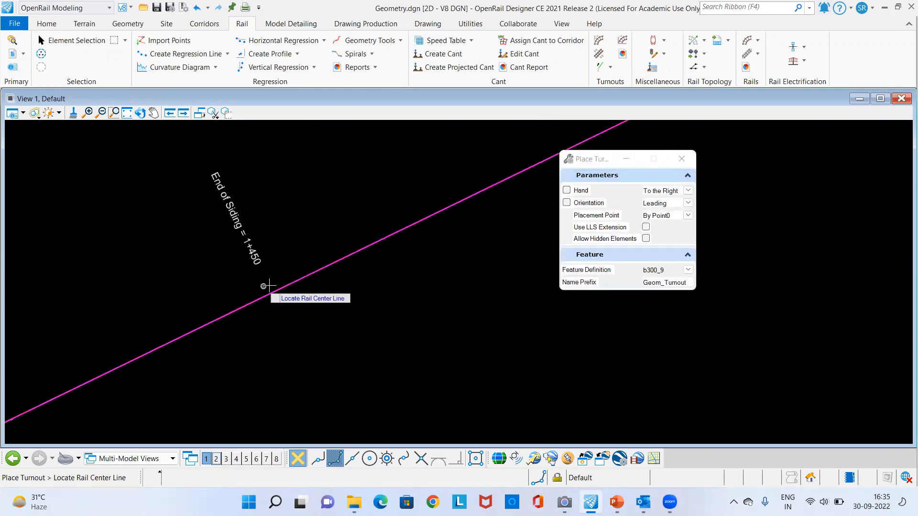
{"action": "left_click", "coordinate": [688, 190]}
{"action": "left_click", "coordinate": [658, 200]}
{"action": "left_click", "coordinate": [679, 203]}
{"action": "left_click", "coordinate": [669, 222]}
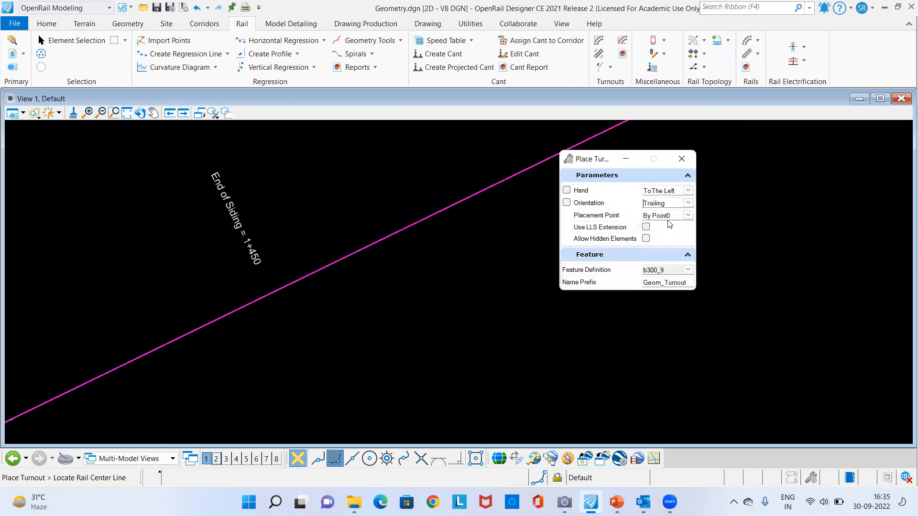
Step: Place the turnout on the main track centre line at toe point 1+450.000 and finish turnout placement
{"action": "left_click", "coordinate": [324, 269]}
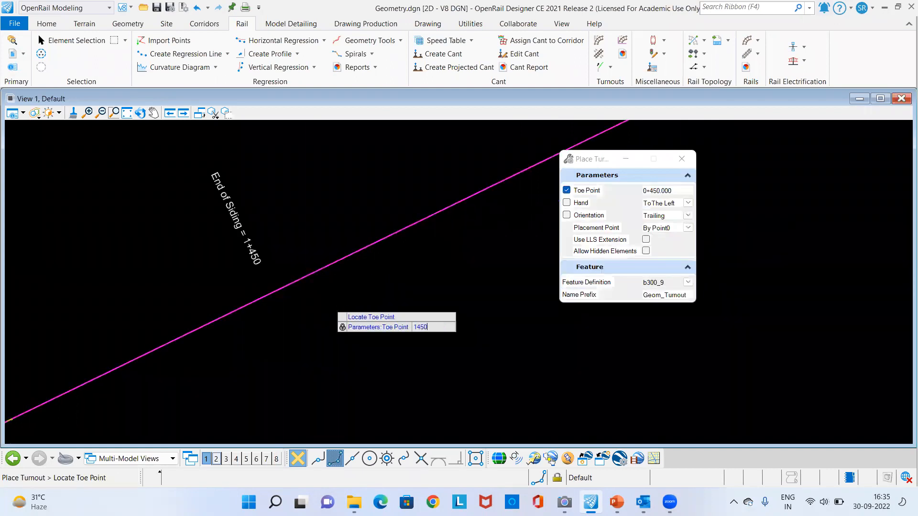
{"action": "key", "text": "Return"}
{"action": "scroll", "coordinate": [268, 299], "scroll_direction": "up", "scroll_amount": 3}
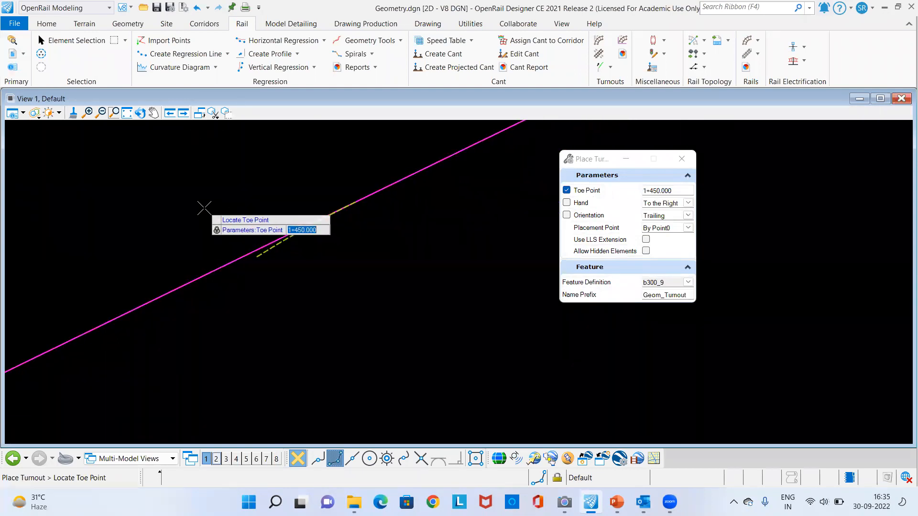
{"action": "left_click", "coordinate": [213, 235]}
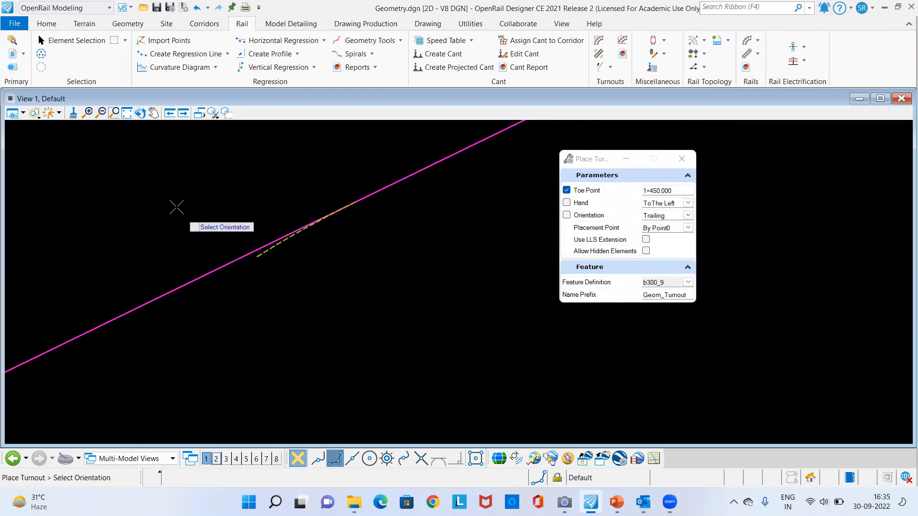
{"action": "left_click", "coordinate": [94, 212]}
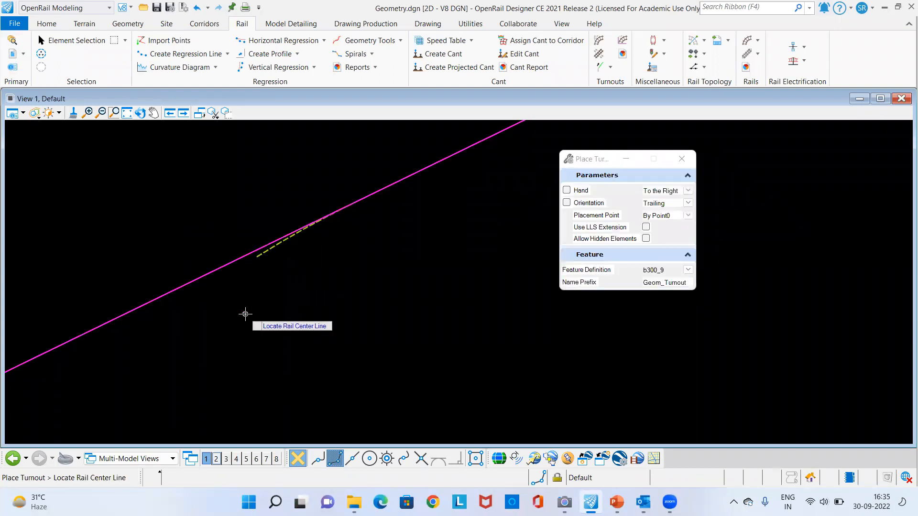
{"action": "scroll", "coordinate": [456, 274], "scroll_direction": "down", "scroll_amount": 1}
{"action": "scroll", "coordinate": [457, 274], "scroll_direction": "down", "scroll_amount": 3}
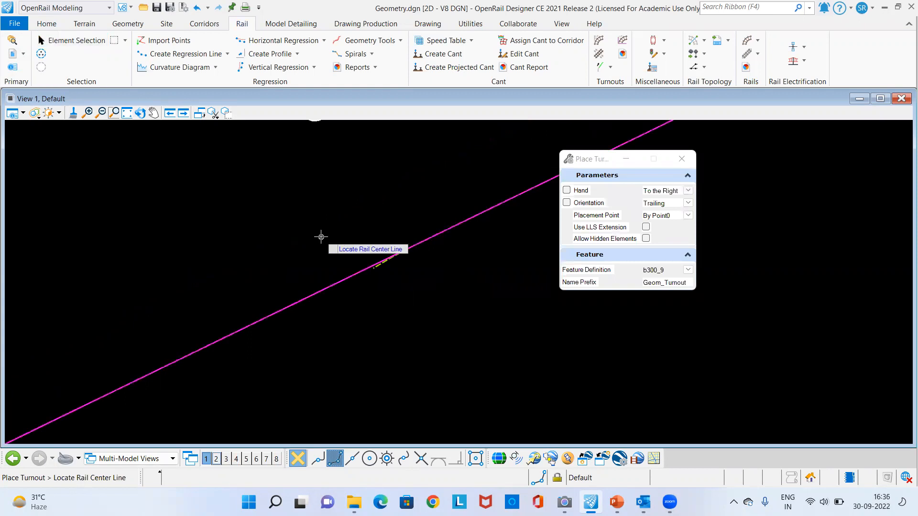
{"action": "key", "text": "Escape"}
Step: Examine the placed turnouts at the end and the beginning of the siding
{"action": "scroll", "coordinate": [430, 223], "scroll_direction": "down", "scroll_amount": 7}
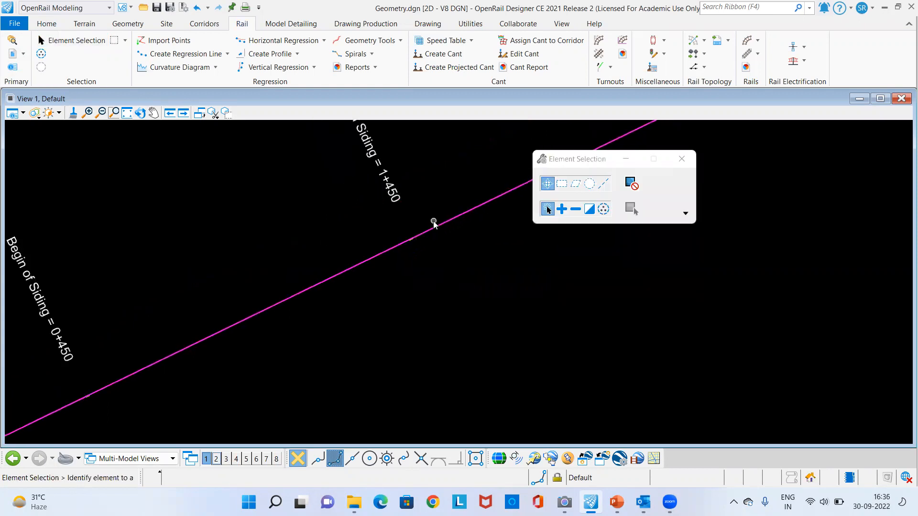
{"action": "scroll", "coordinate": [331, 274], "scroll_direction": "up", "scroll_amount": 7}
{"action": "scroll", "coordinate": [287, 287], "scroll_direction": "up", "scroll_amount": 3}
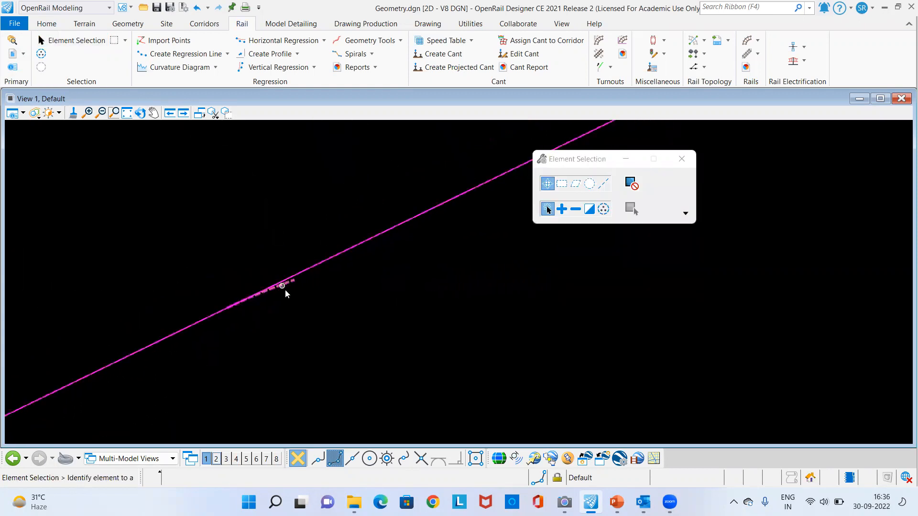
{"action": "scroll", "coordinate": [124, 304], "scroll_direction": "up", "scroll_amount": 2}
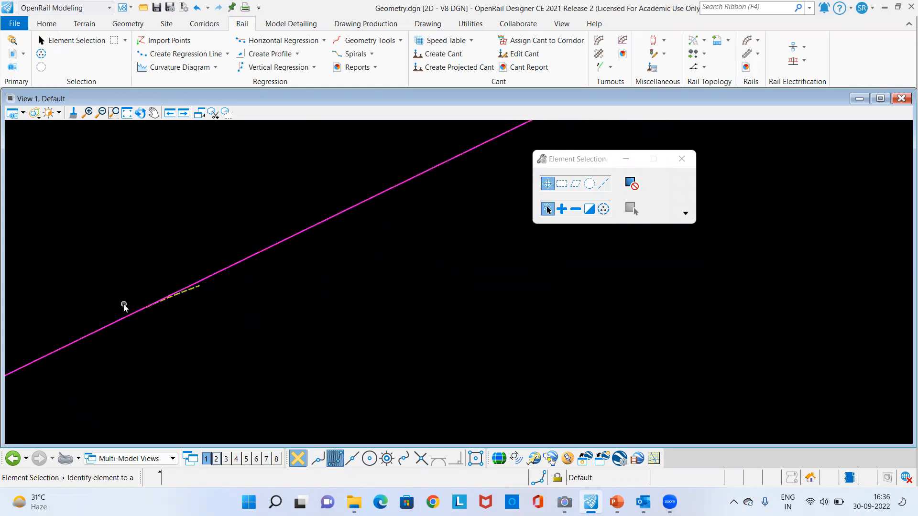
{"action": "scroll", "coordinate": [262, 301], "scroll_direction": "up", "scroll_amount": 3}
{"action": "scroll", "coordinate": [280, 320], "scroll_direction": "down", "scroll_amount": 4}
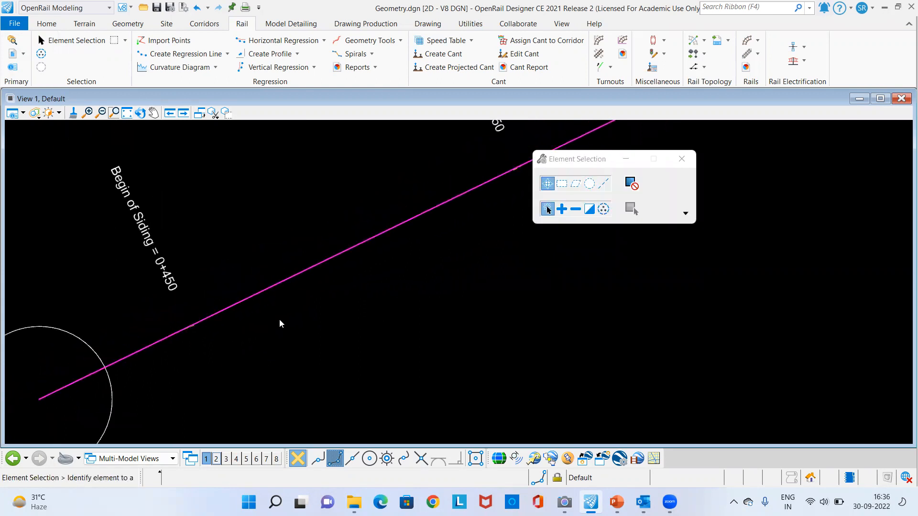
{"action": "scroll", "coordinate": [215, 319], "scroll_direction": "up", "scroll_amount": 3}
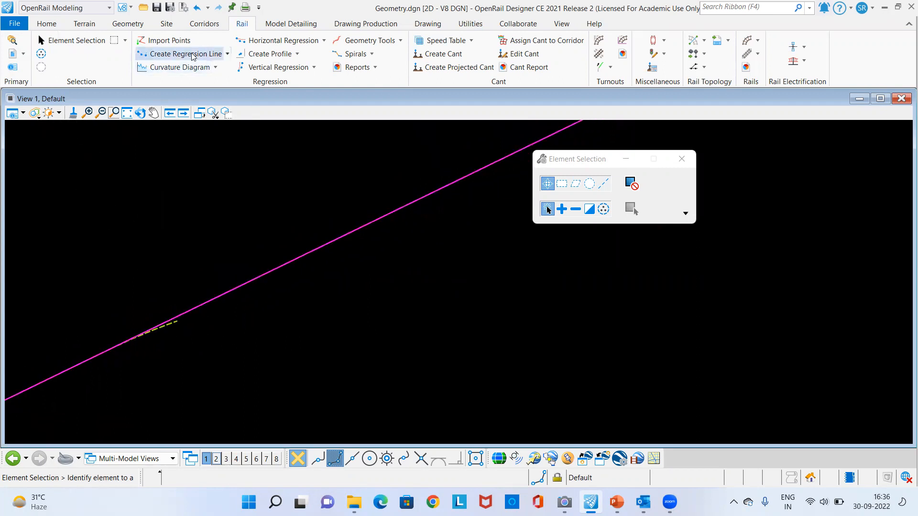
Step: Start a Single Offset Partial from the main track centre line near the turnout at the beginning of the siding
{"action": "left_click", "coordinate": [138, 26]}
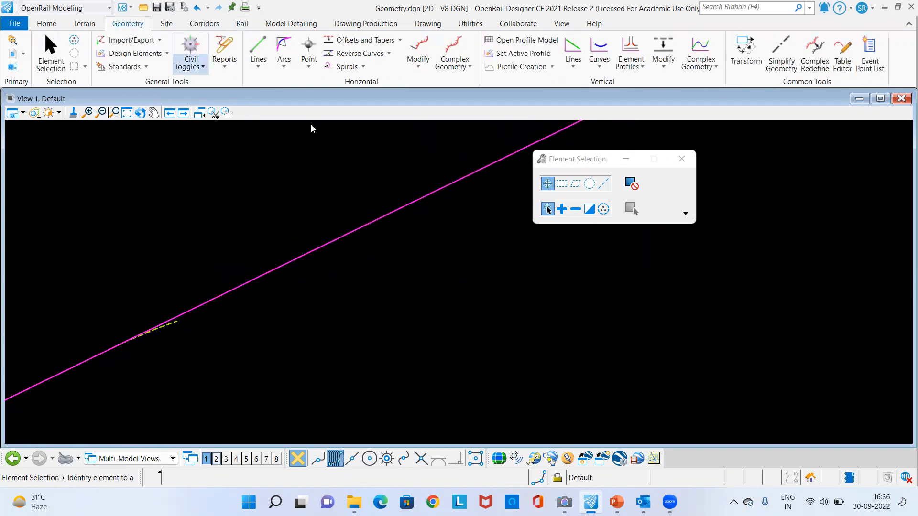
{"action": "left_click", "coordinate": [400, 41]}
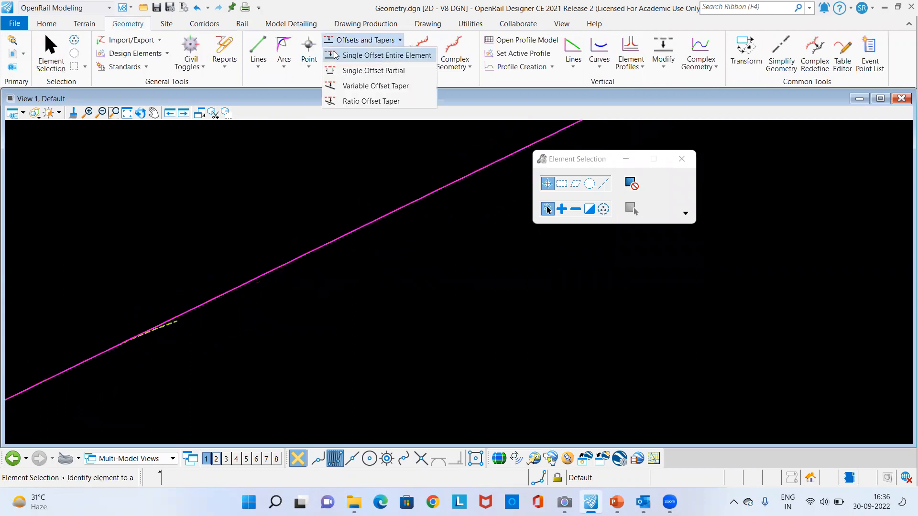
{"action": "left_click", "coordinate": [360, 77]}
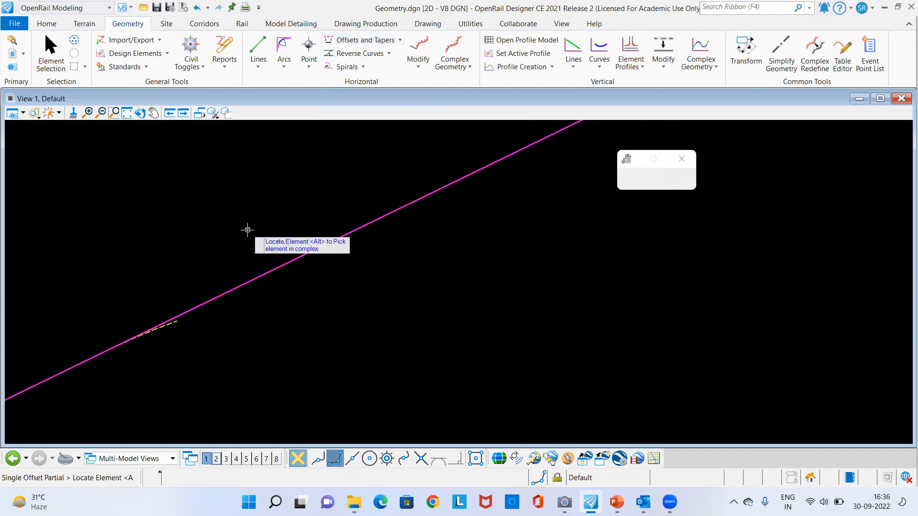
{"action": "scroll", "coordinate": [239, 287], "scroll_direction": "down", "scroll_amount": 6}
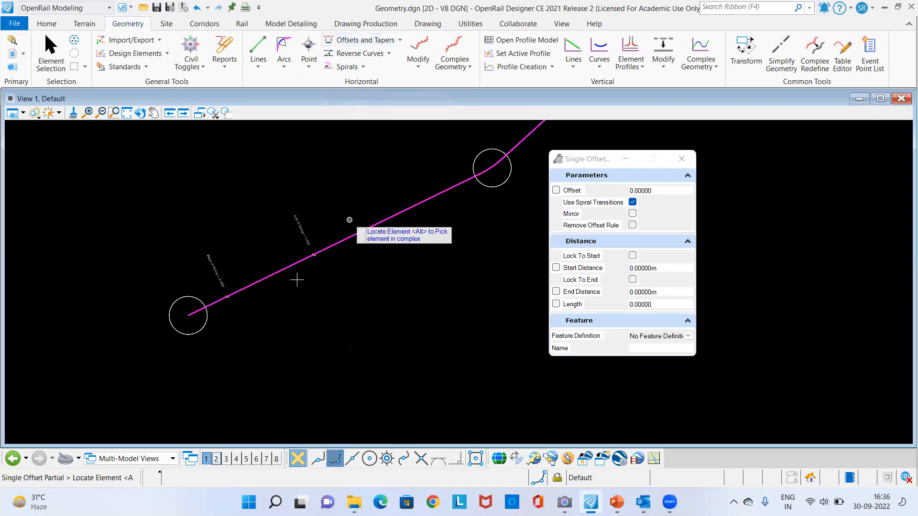
{"action": "scroll", "coordinate": [246, 301], "scroll_direction": "up", "scroll_amount": 3}
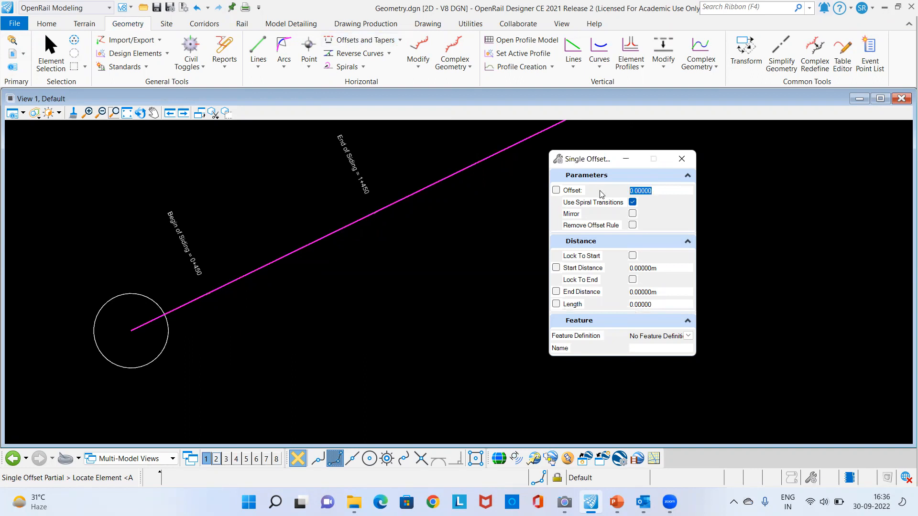
{"action": "scroll", "coordinate": [205, 298], "scroll_direction": "up", "scroll_amount": 5}
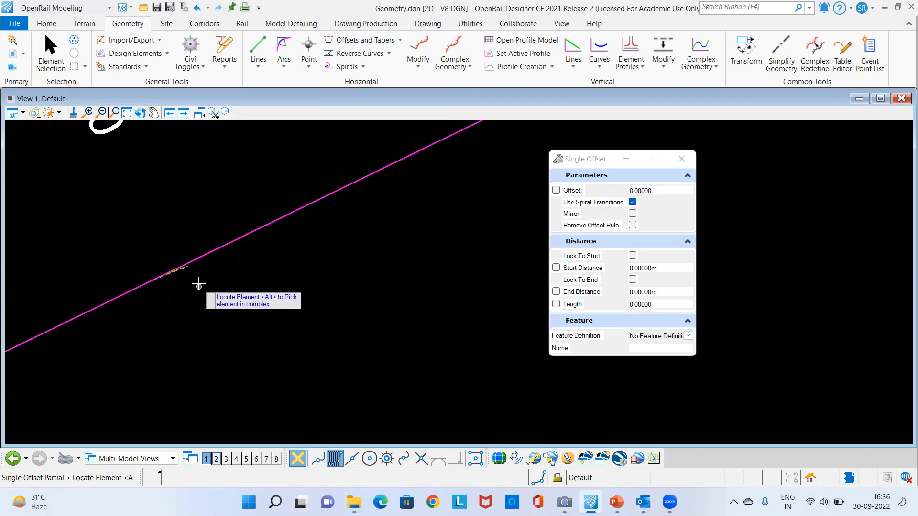
{"action": "left_click", "coordinate": [207, 264]}
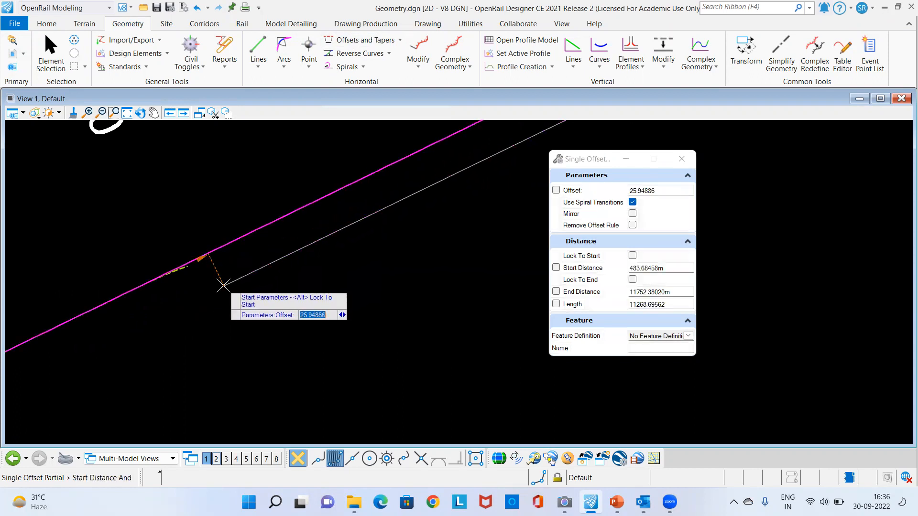
Step: Assign the Alignment > Rail feature definition Rail_CL_Proposed_Track2 to the partial offset
{"action": "left_click", "coordinate": [688, 336]}
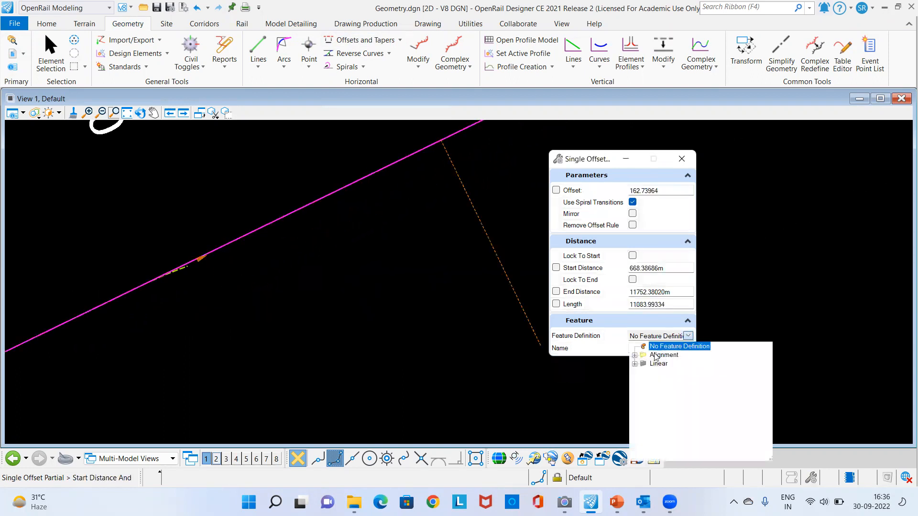
{"action": "left_click", "coordinate": [635, 355]}
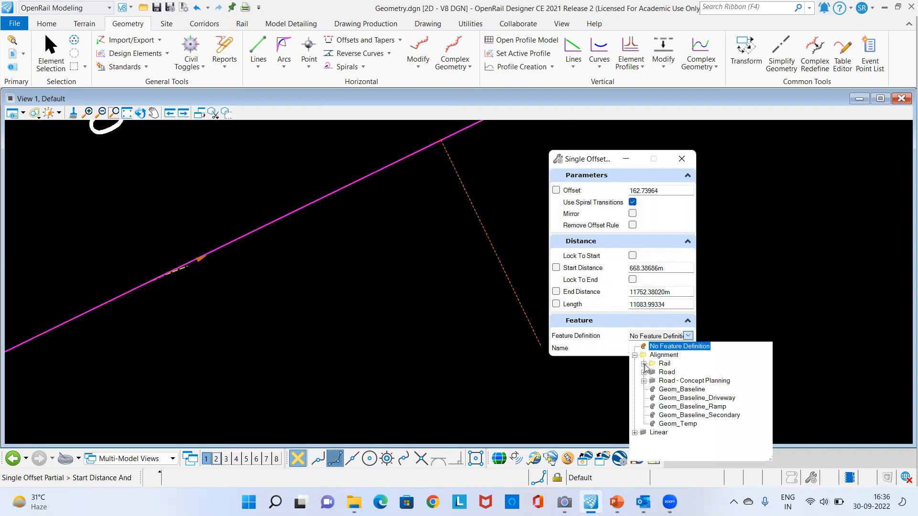
{"action": "left_click", "coordinate": [643, 364]}
{"action": "scroll", "coordinate": [703, 406], "scroll_direction": "down", "scroll_amount": 3}
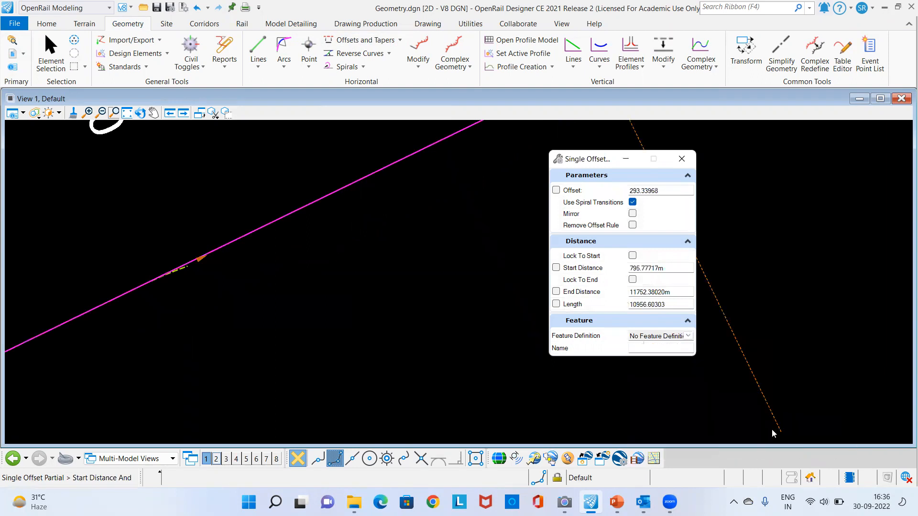
{"action": "left_click", "coordinate": [687, 337]}
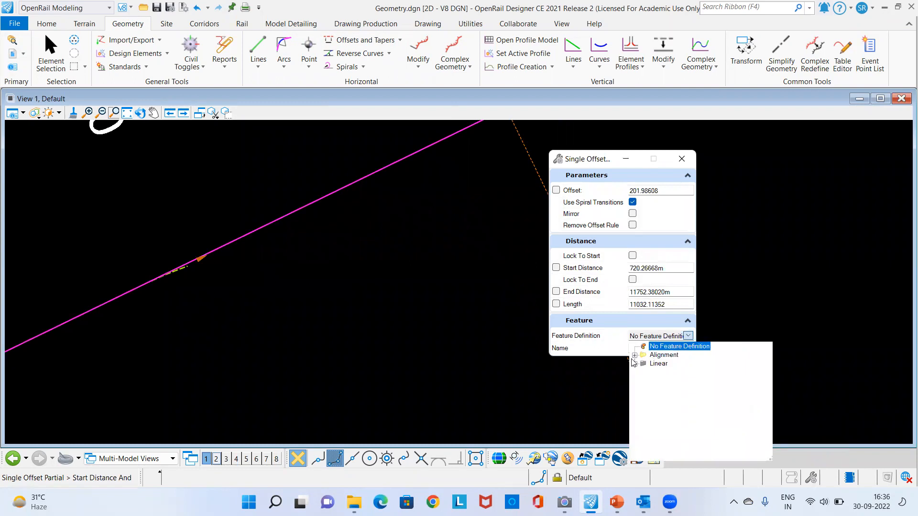
{"action": "left_click", "coordinate": [634, 355]}
{"action": "left_click", "coordinate": [643, 363]}
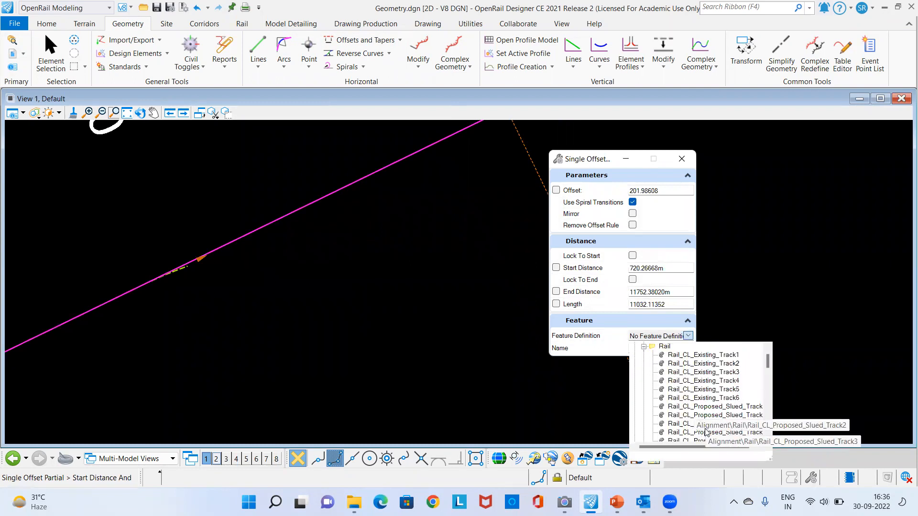
{"action": "scroll", "coordinate": [703, 413], "scroll_direction": "down", "scroll_amount": 2}
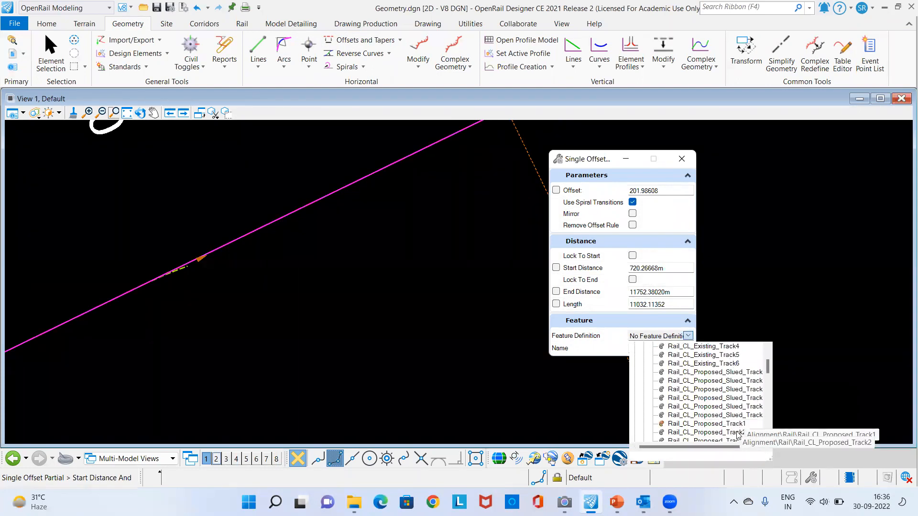
{"action": "left_click", "coordinate": [738, 433]}
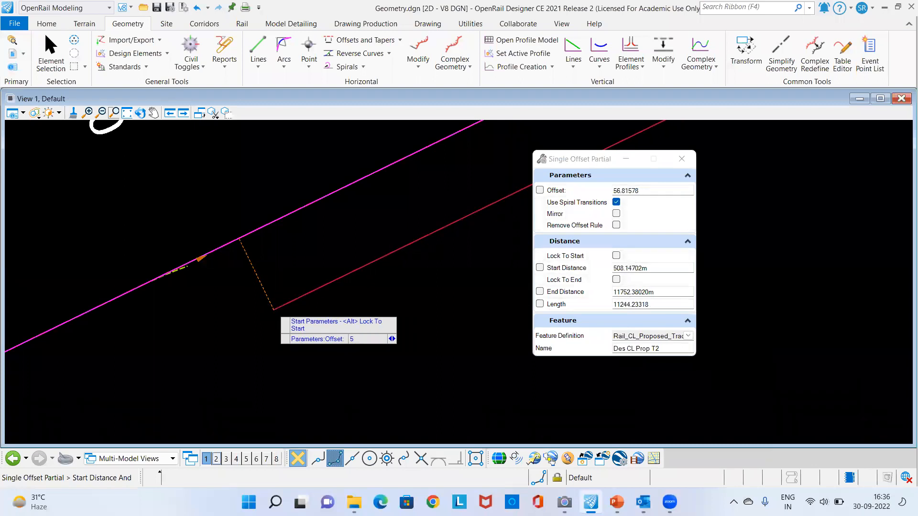
Step: Lock the offset at 5 below the main track and start it beside the first turnout at a distance of about 451.24 m
{"action": "scroll", "coordinate": [198, 285], "scroll_direction": "up", "scroll_amount": 2}
{"action": "scroll", "coordinate": [269, 232], "scroll_direction": "down", "scroll_amount": 1}
{"action": "scroll", "coordinate": [215, 277], "scroll_direction": "up", "scroll_amount": 3}
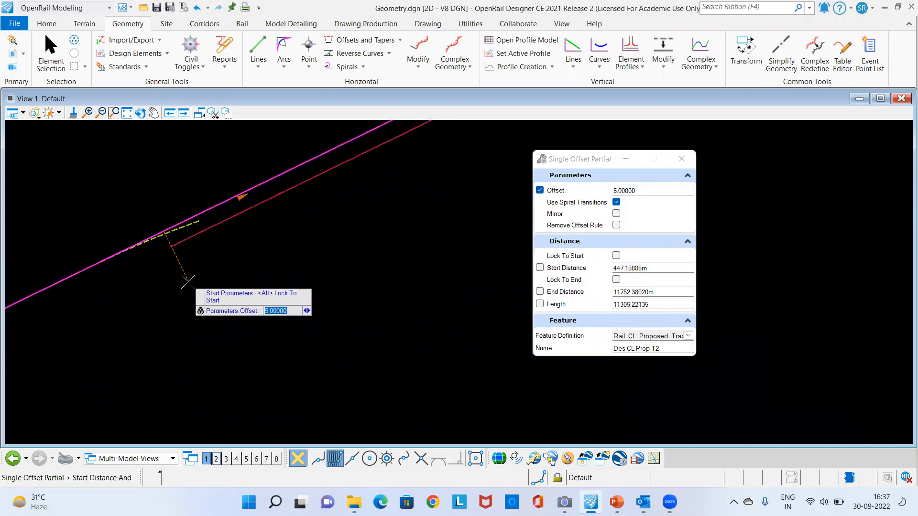
{"action": "left_click", "coordinate": [173, 305]}
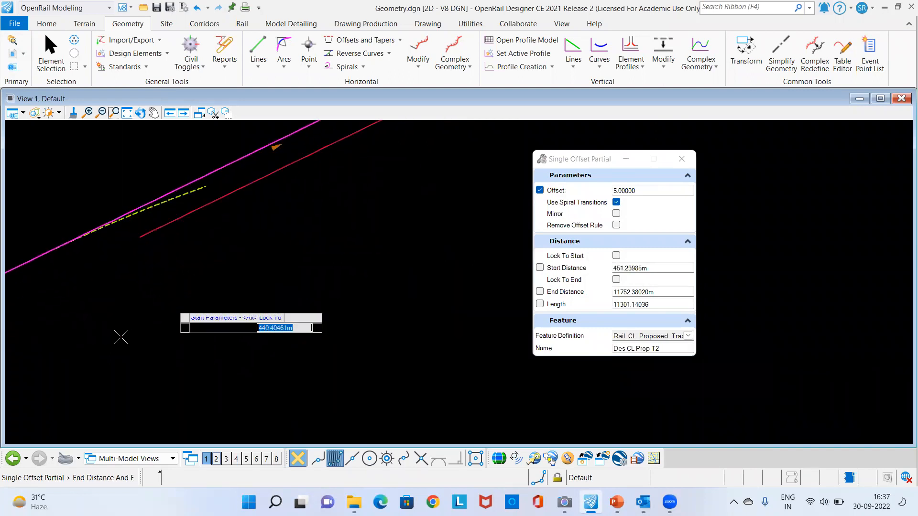
Step: End the offset track beside the turnout at the end of the siding at a distance of about 1443.85 m, without mirroring
{"action": "scroll", "coordinate": [117, 337], "scroll_direction": "up", "scroll_amount": 4}
{"action": "scroll", "coordinate": [116, 340], "scroll_direction": "down", "scroll_amount": 3}
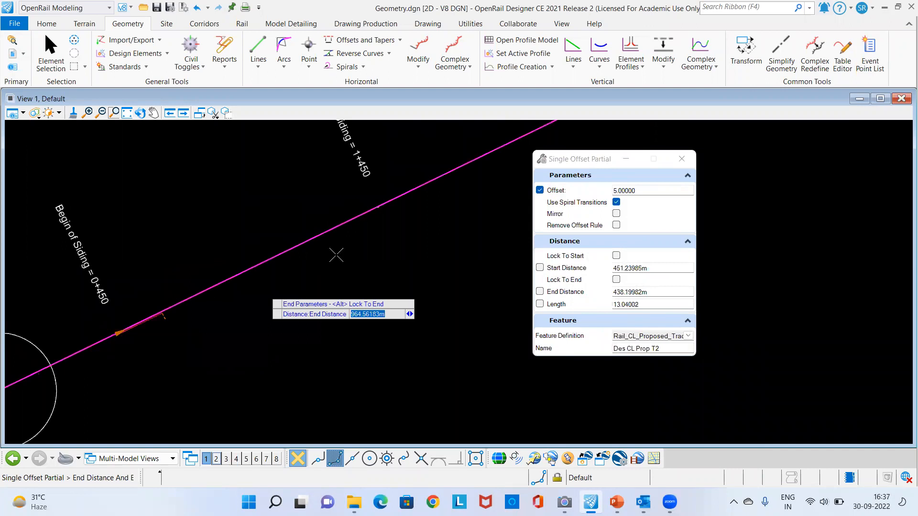
{"action": "scroll", "coordinate": [389, 222], "scroll_direction": "up", "scroll_amount": 4}
{"action": "scroll", "coordinate": [367, 201], "scroll_direction": "up", "scroll_amount": 2}
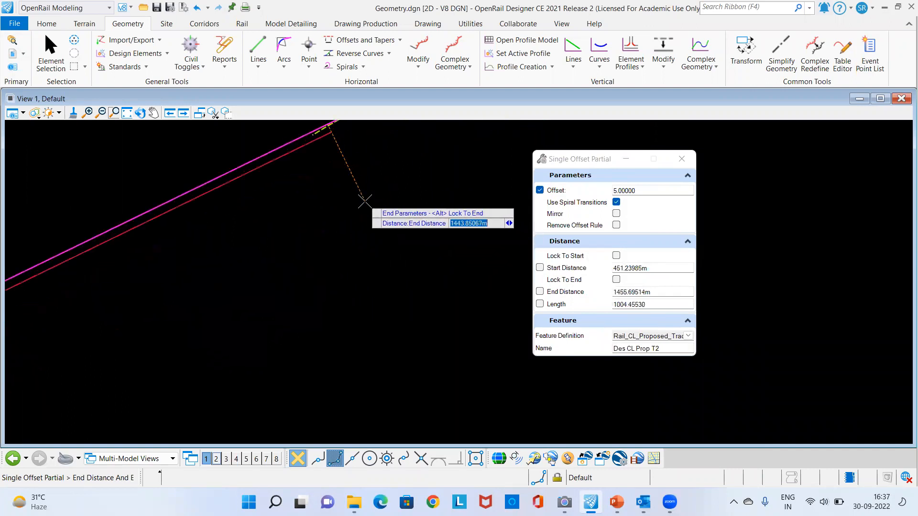
{"action": "left_click", "coordinate": [365, 201]}
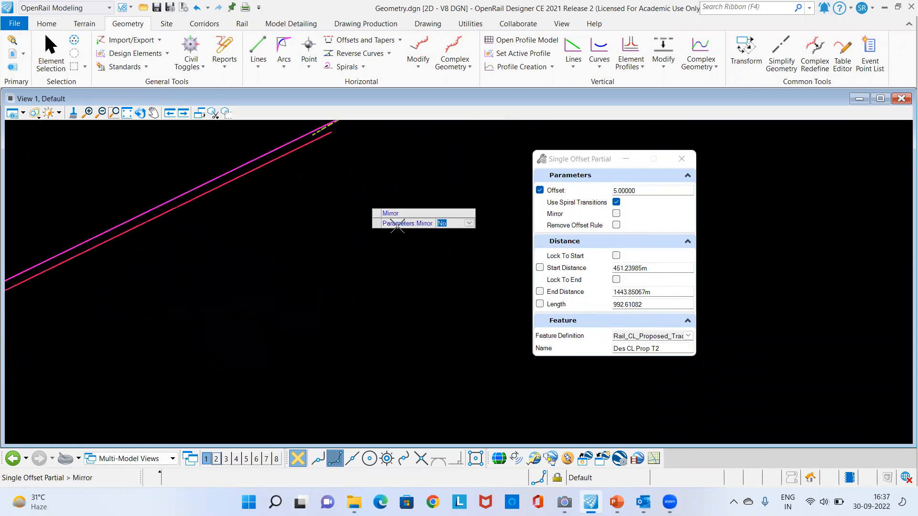
{"action": "left_click", "coordinate": [398, 226]}
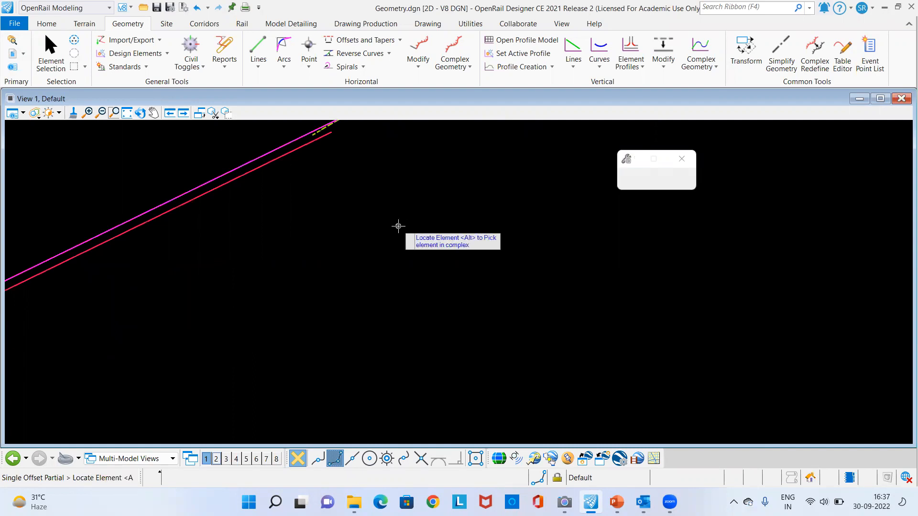
Step: Examine the offset track along the siding and its start beside the turnout at the beginning
{"action": "scroll", "coordinate": [404, 260], "scroll_direction": "down", "scroll_amount": 2}
{"action": "scroll", "coordinate": [413, 255], "scroll_direction": "down", "scroll_amount": 5}
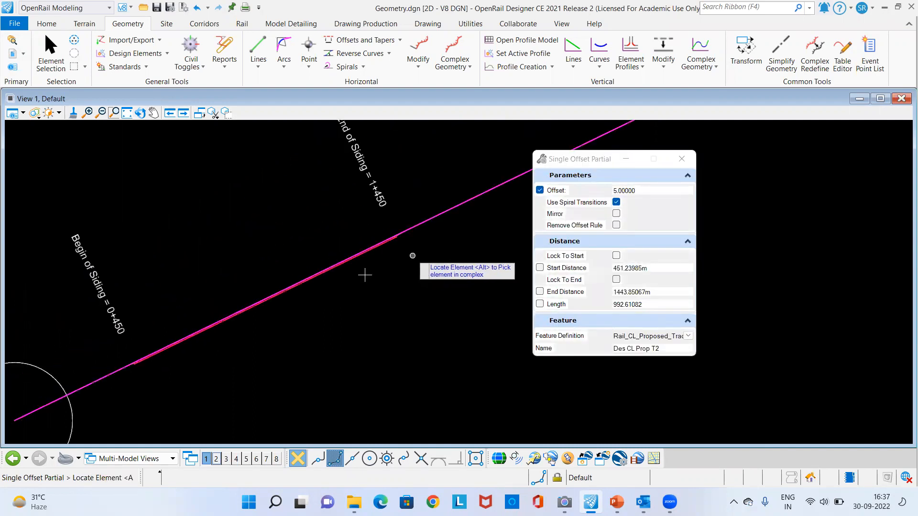
{"action": "scroll", "coordinate": [172, 342], "scroll_direction": "up", "scroll_amount": 12}
{"action": "scroll", "coordinate": [207, 322], "scroll_direction": "up", "scroll_amount": 2}
{"action": "middle_click_drag", "start_coordinate": [207, 317], "coordinate": [185, 277]}
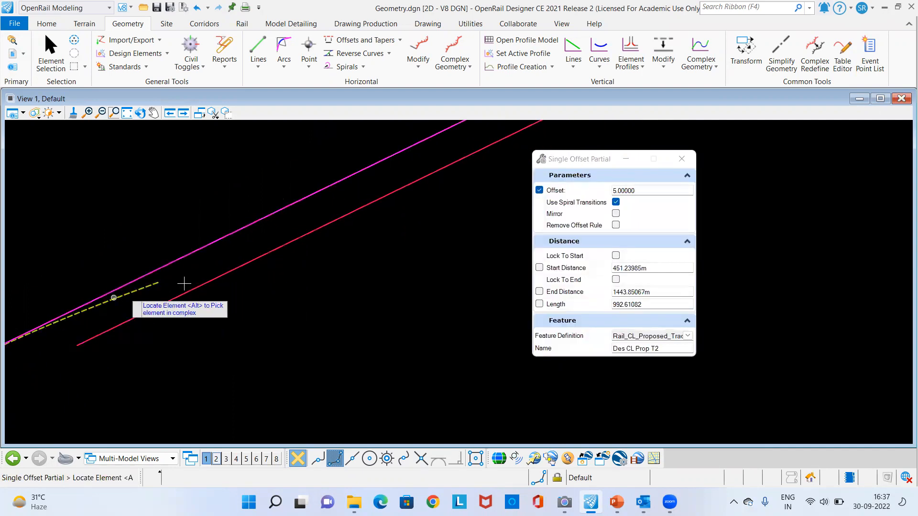
Step: Start a simple line from the free end of the turnout at the beginning of the siding
{"action": "middle_click_drag", "start_coordinate": [242, 275], "coordinate": [267, 287]}
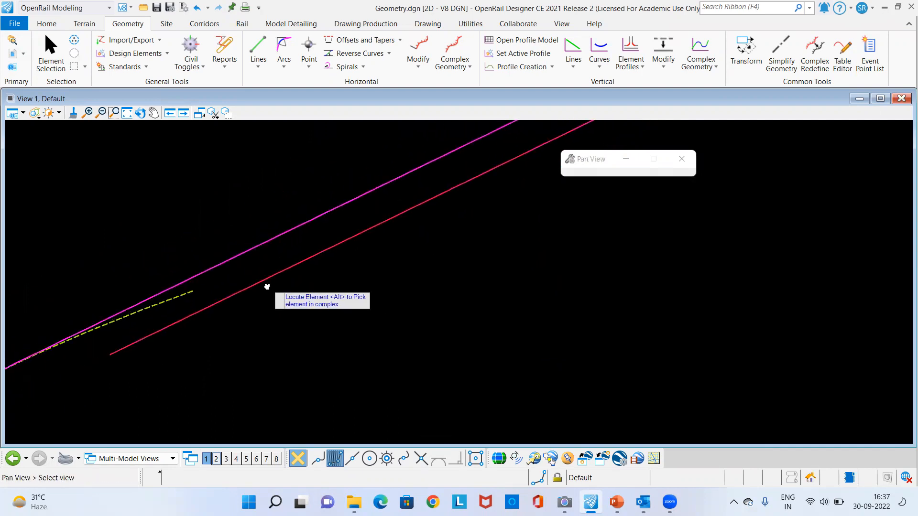
{"action": "scroll", "coordinate": [394, 302], "scroll_direction": "down", "scroll_amount": 3}
{"action": "middle_click_drag", "start_coordinate": [394, 303], "coordinate": [248, 285]}
{"action": "middle_click_drag", "start_coordinate": [151, 228], "coordinate": [243, 203]}
{"action": "scroll", "coordinate": [218, 274], "scroll_direction": "up", "scroll_amount": 2}
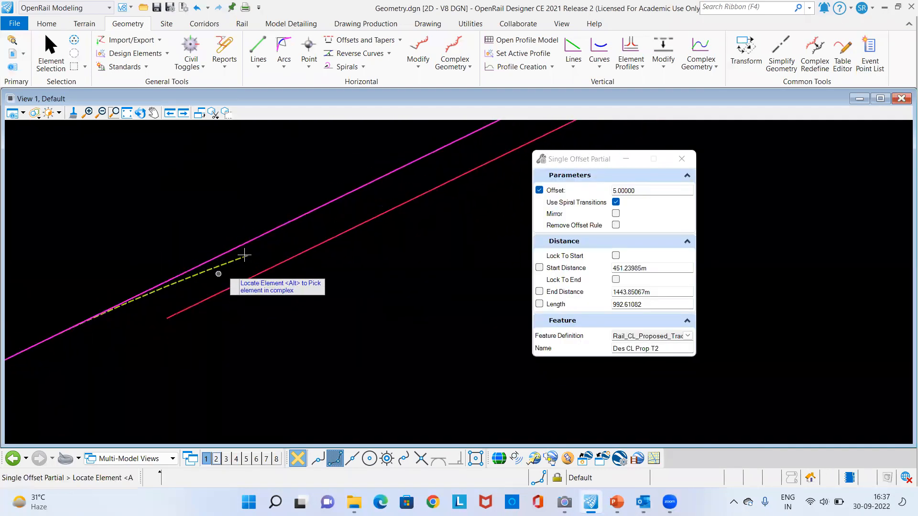
{"action": "left_click", "coordinate": [258, 66]}
{"action": "mouse_move", "coordinate": [301, 130]}
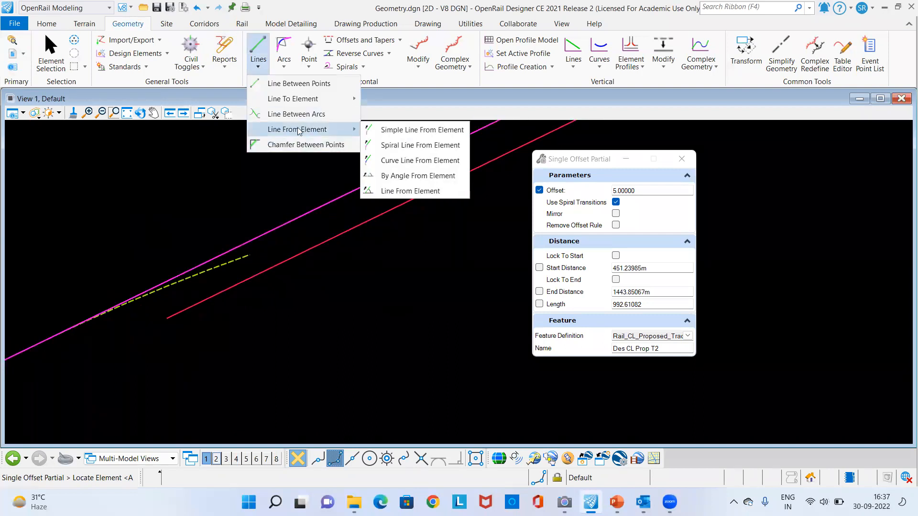
{"action": "left_click", "coordinate": [385, 130]}
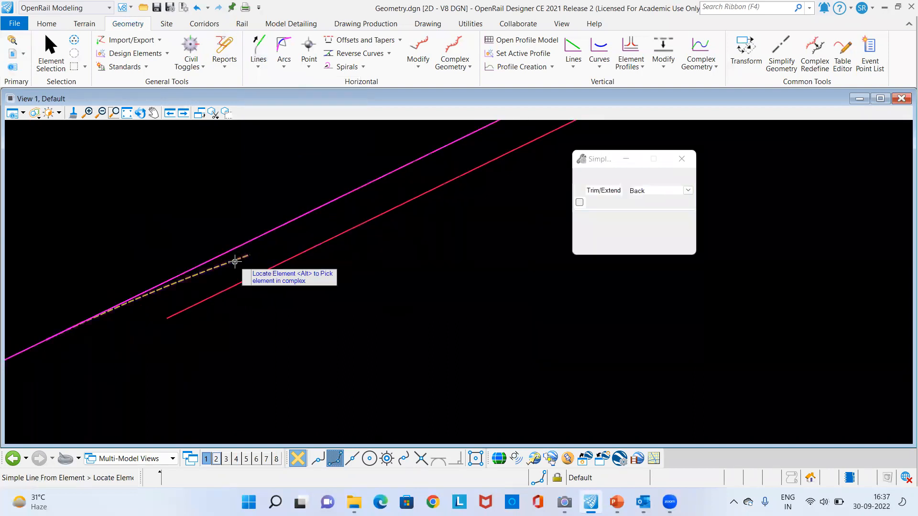
{"action": "left_click", "coordinate": [245, 252]}
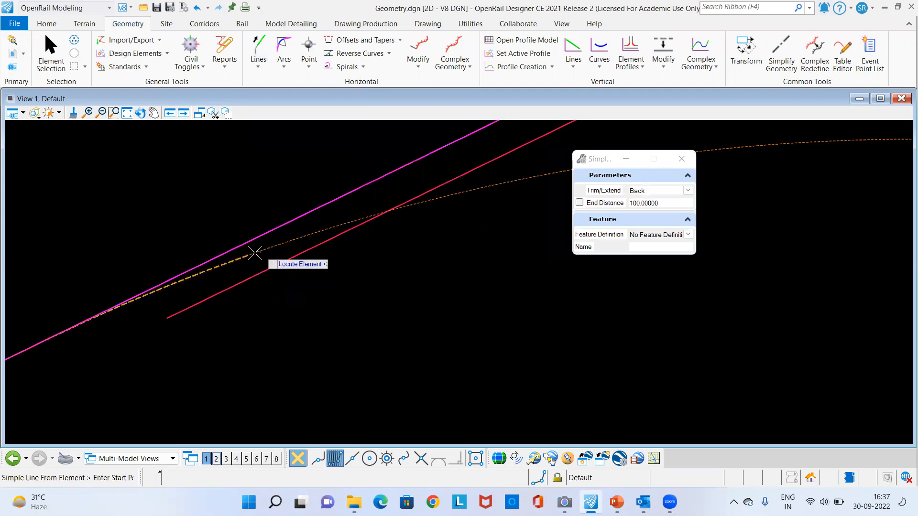
{"action": "scroll", "coordinate": [244, 263], "scroll_direction": "up", "scroll_amount": 2}
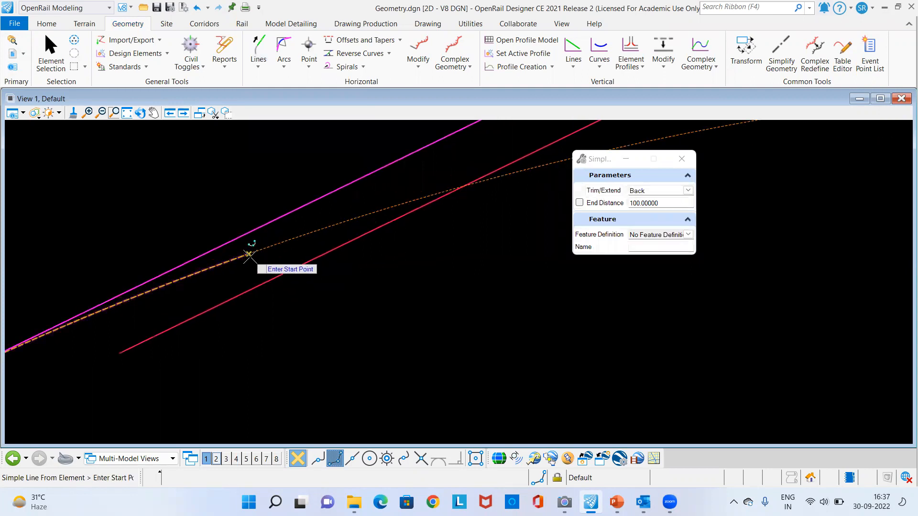
{"action": "scroll", "coordinate": [248, 256], "scroll_direction": "up", "scroll_amount": 1}
{"action": "left_click", "coordinate": [244, 254]}
{"action": "scroll", "coordinate": [143, 297], "scroll_direction": "down", "scroll_amount": 2}
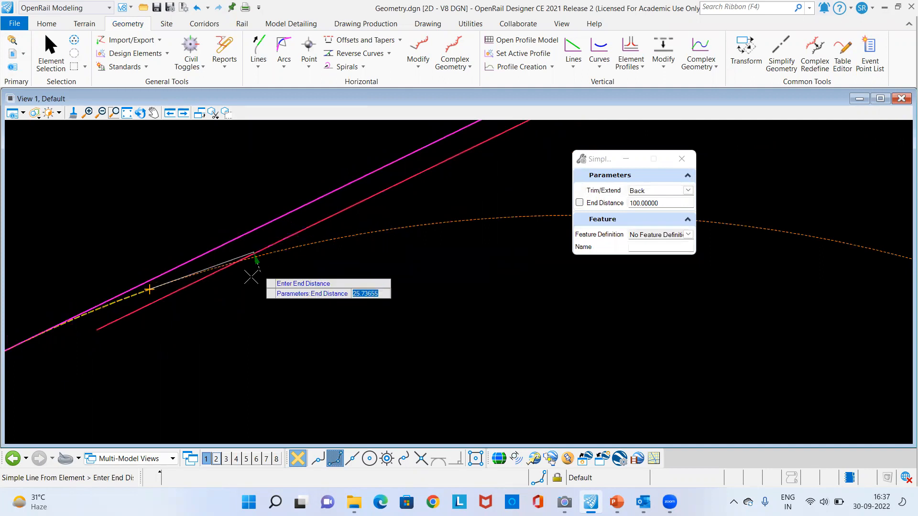
{"action": "scroll", "coordinate": [258, 268], "scroll_direction": "down", "scroll_amount": 1}
Step: Assign Alignment > Rail feature definition Rail_CL_Proposed_Track2 to the line and end it across the offset track at about 59.55 m, with Trim/Extend None
{"action": "left_click", "coordinate": [687, 234]}
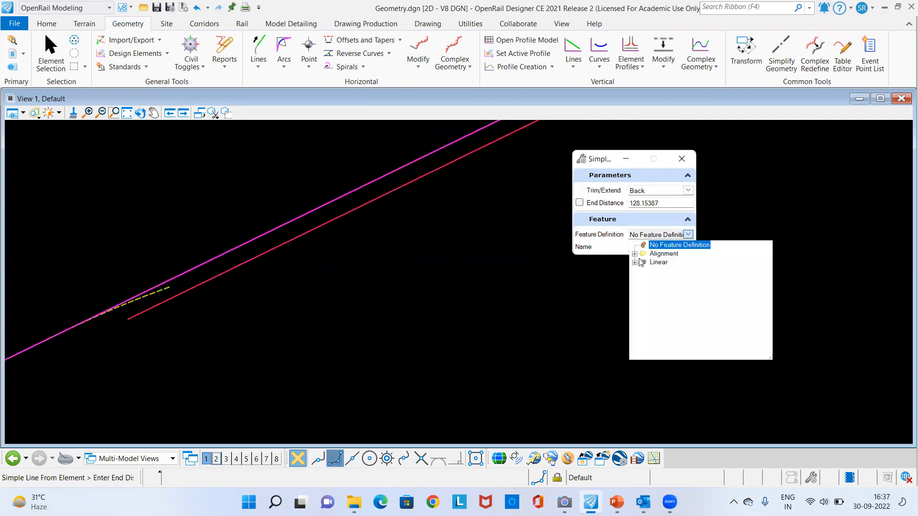
{"action": "left_click", "coordinate": [636, 254]}
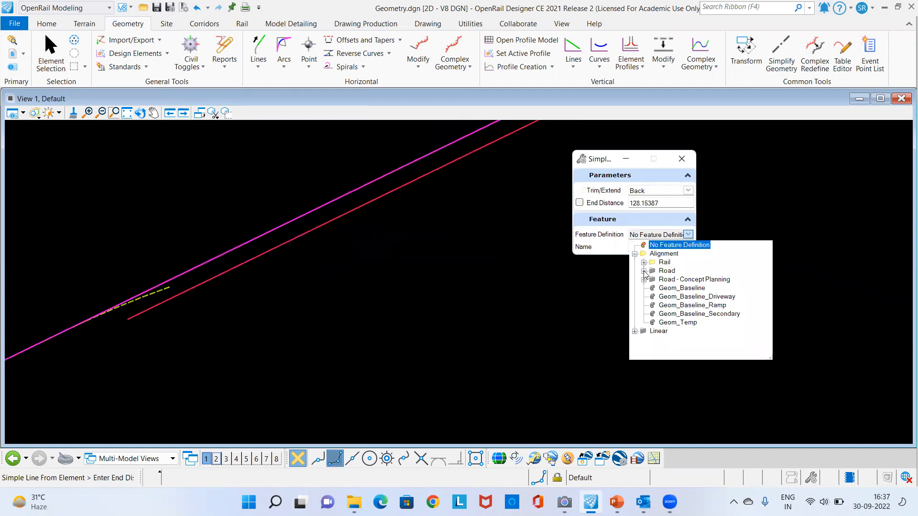
{"action": "left_click", "coordinate": [644, 271]}
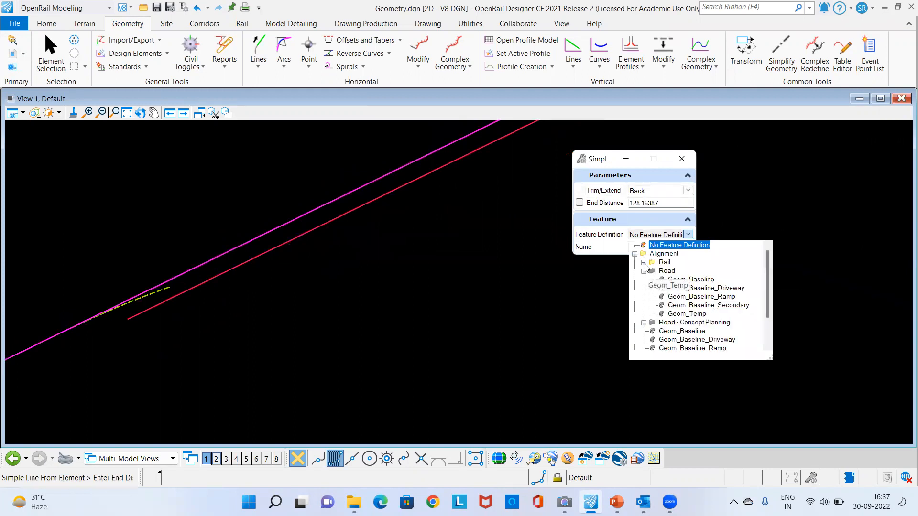
{"action": "left_click", "coordinate": [643, 262]}
{"action": "scroll", "coordinate": [736, 321], "scroll_direction": "down", "scroll_amount": 2}
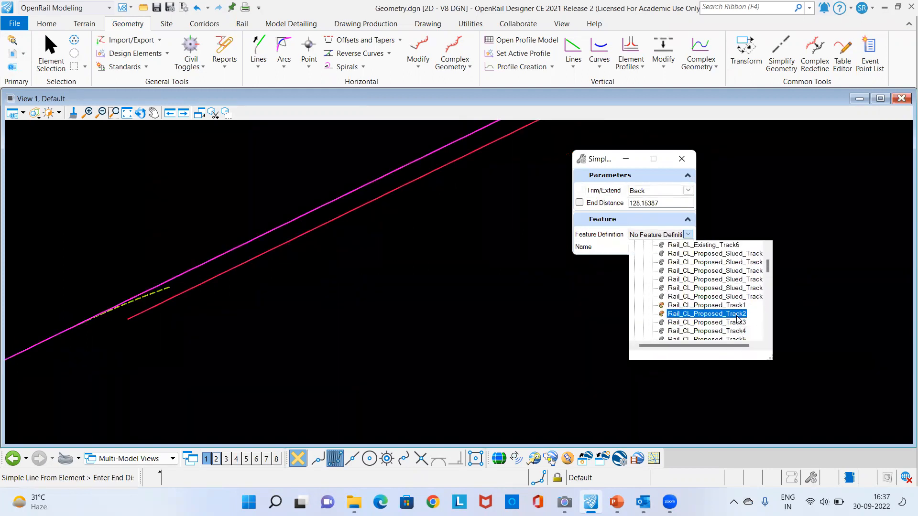
{"action": "left_click", "coordinate": [737, 314]}
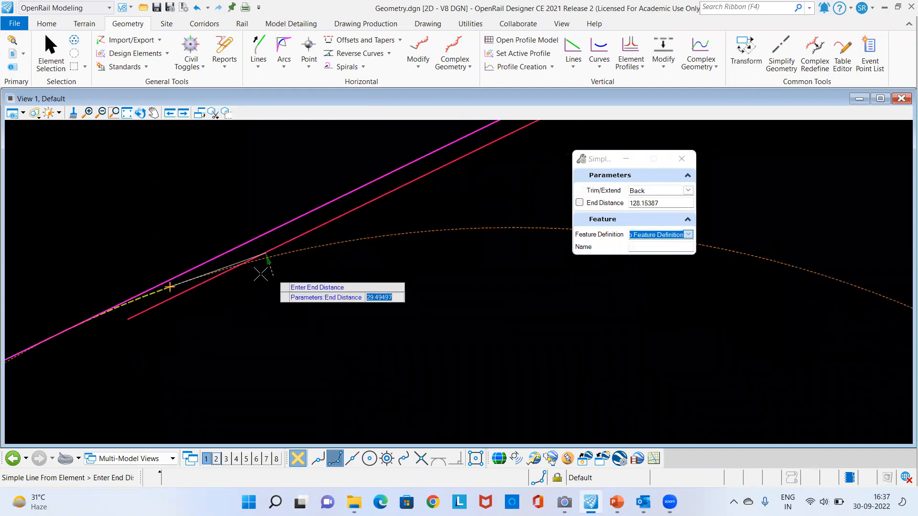
{"action": "left_click", "coordinate": [352, 280]}
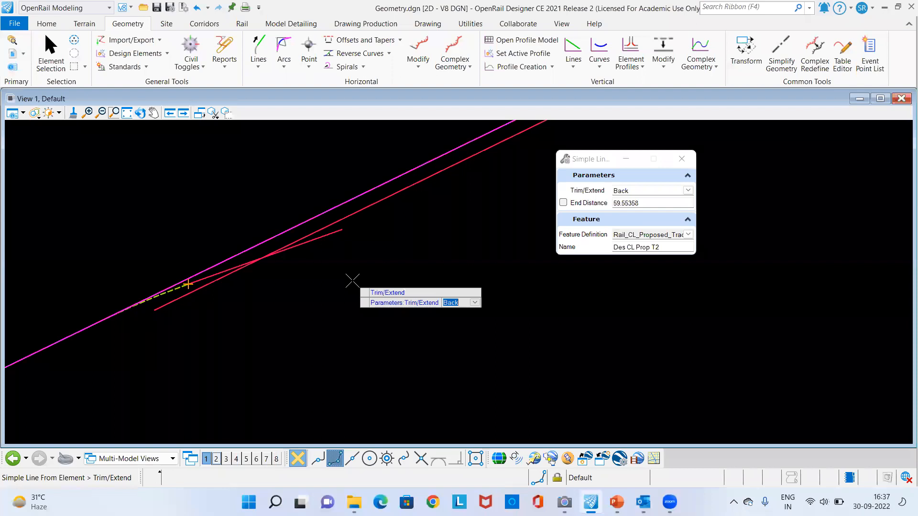
{"action": "left_click", "coordinate": [352, 280]}
Step: Draw a simple line about 44.41 m long from the free end of the siding's end turnout across the offset track, with Trim/Extend None
{"action": "scroll", "coordinate": [176, 344], "scroll_direction": "up", "scroll_amount": 4}
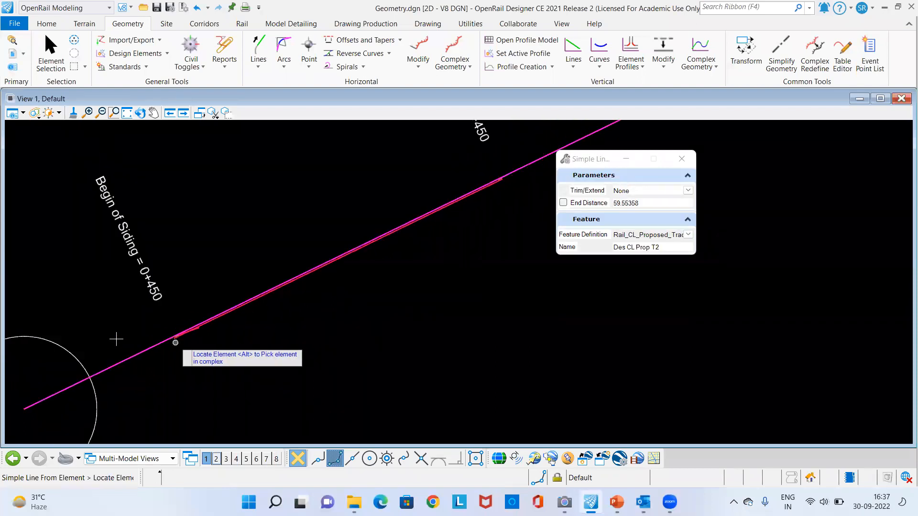
{"action": "scroll", "coordinate": [395, 195], "scroll_direction": "up", "scroll_amount": 2}
{"action": "scroll", "coordinate": [440, 207], "scroll_direction": "up", "scroll_amount": 2}
{"action": "scroll", "coordinate": [449, 218], "scroll_direction": "up", "scroll_amount": 2}
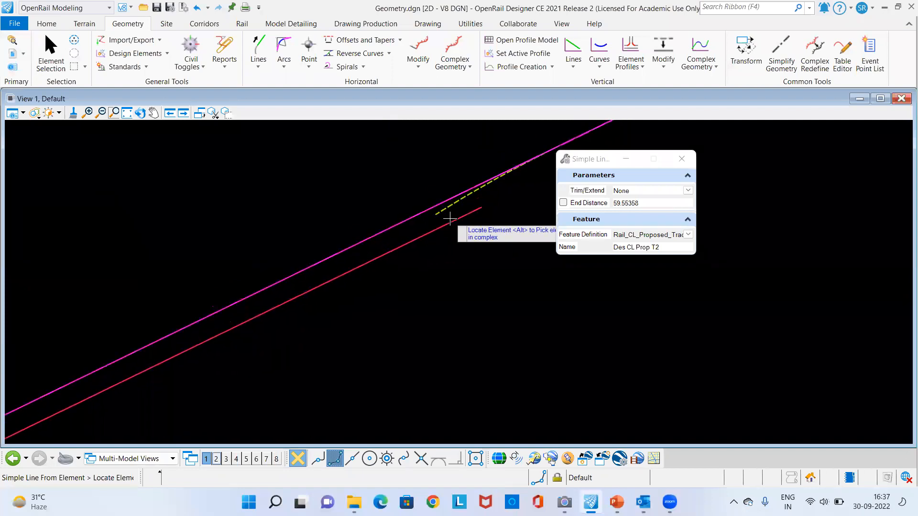
{"action": "scroll", "coordinate": [430, 205], "scroll_direction": "up", "scroll_amount": 2}
{"action": "left_click", "coordinate": [414, 211]}
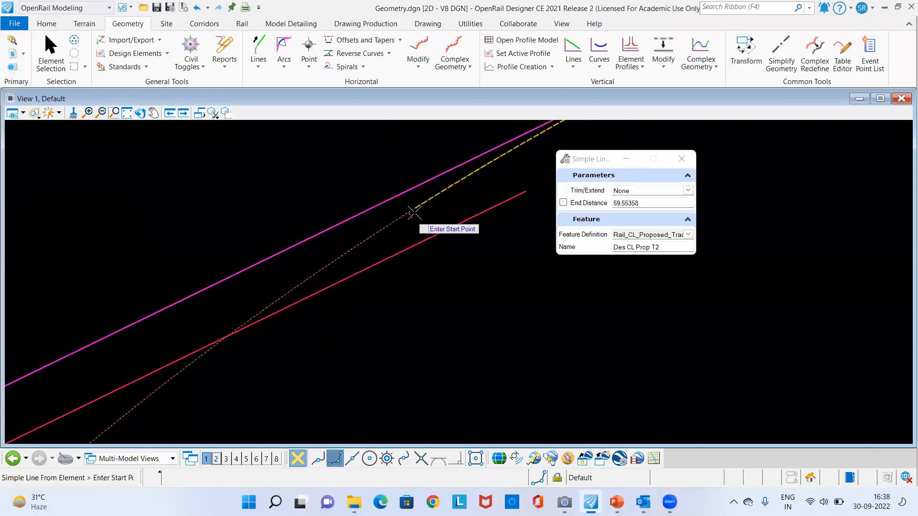
{"action": "scroll", "coordinate": [415, 203], "scroll_direction": "up", "scroll_amount": 2}
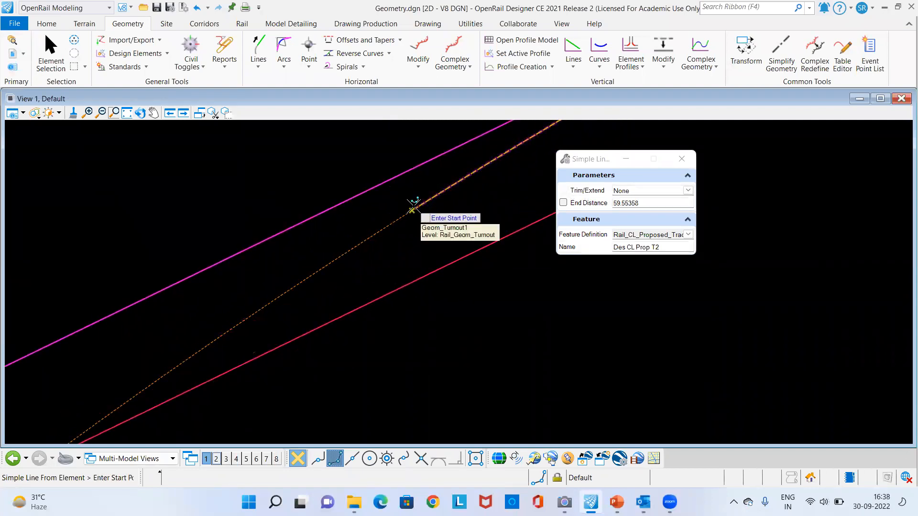
{"action": "left_click", "coordinate": [427, 201]}
{"action": "scroll", "coordinate": [428, 196], "scroll_direction": "down", "scroll_amount": 5}
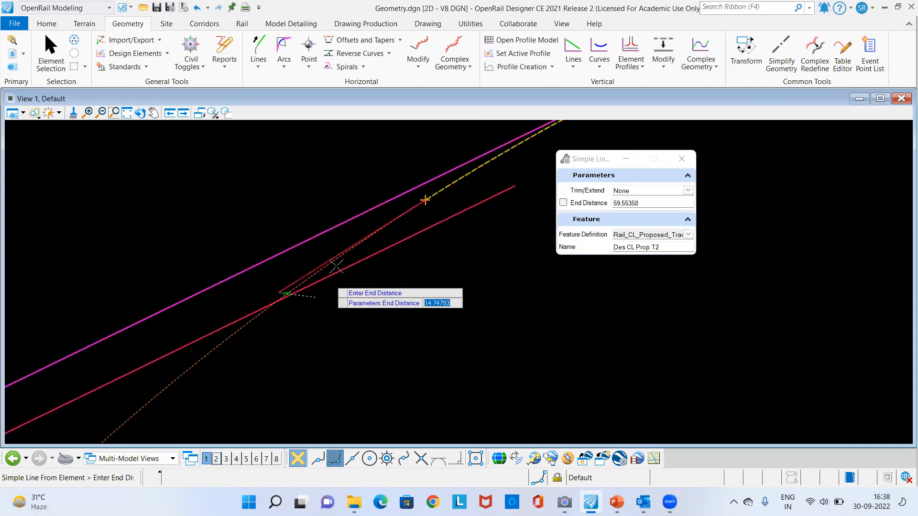
{"action": "scroll", "coordinate": [273, 356], "scroll_direction": "down", "scroll_amount": 1}
{"action": "scroll", "coordinate": [319, 255], "scroll_direction": "down", "scroll_amount": 2}
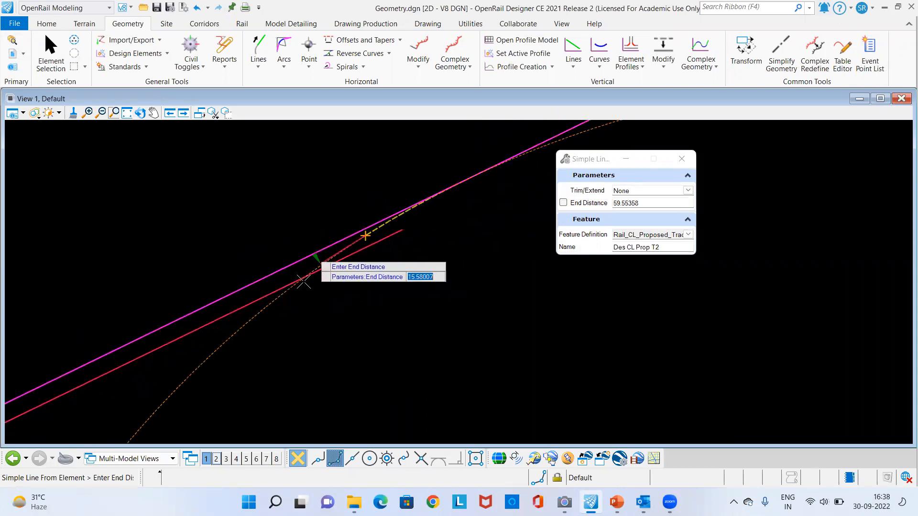
{"action": "left_click", "coordinate": [262, 355]}
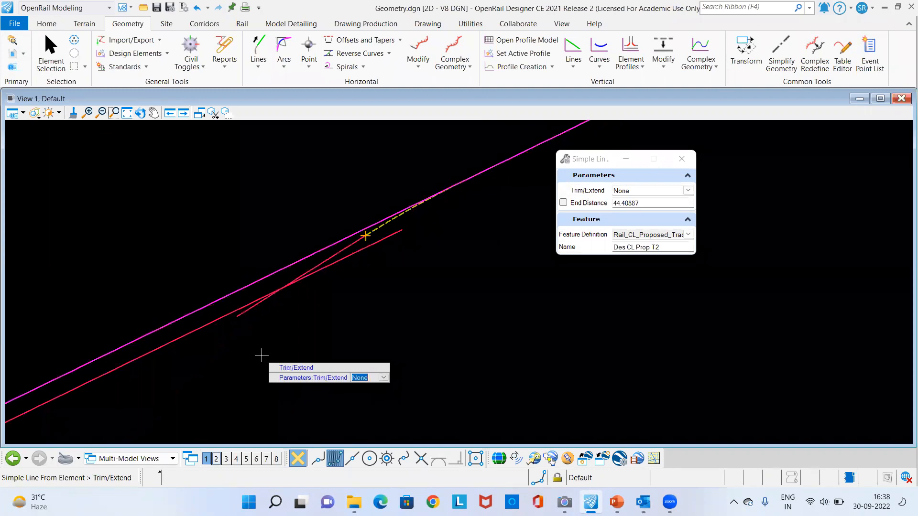
{"action": "left_click", "coordinate": [262, 355]}
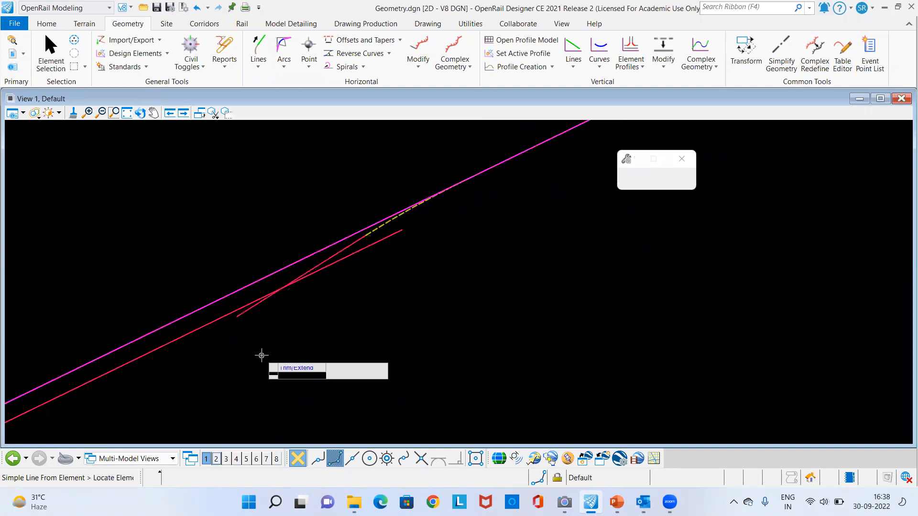
{"action": "scroll", "coordinate": [471, 184], "scroll_direction": "down", "scroll_amount": 3}
{"action": "scroll", "coordinate": [477, 190], "scroll_direction": "down", "scroll_amount": 2}
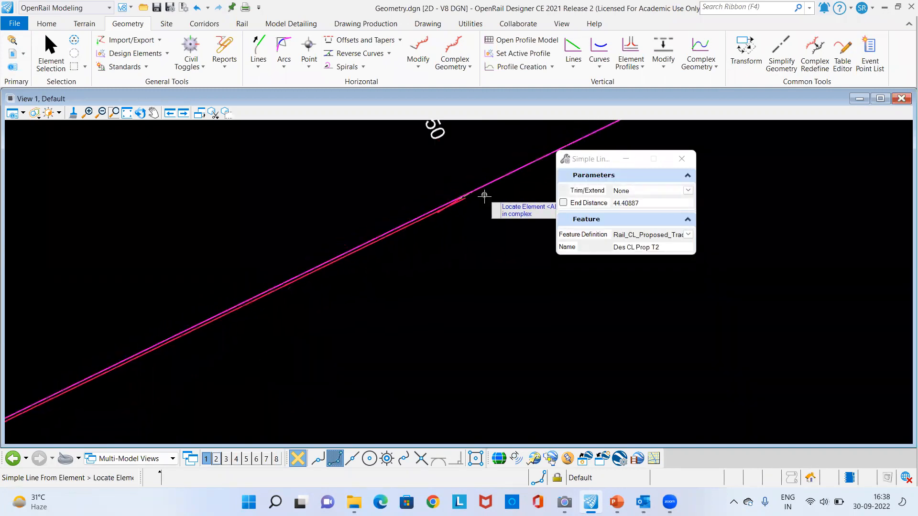
{"action": "key", "text": "Escape"}
Step: Start a simple arc between the first turnout's line and the offset track at the beginning of the siding
{"action": "scroll", "coordinate": [239, 301], "scroll_direction": "up", "scroll_amount": 4}
{"action": "scroll", "coordinate": [230, 292], "scroll_direction": "up", "scroll_amount": 2}
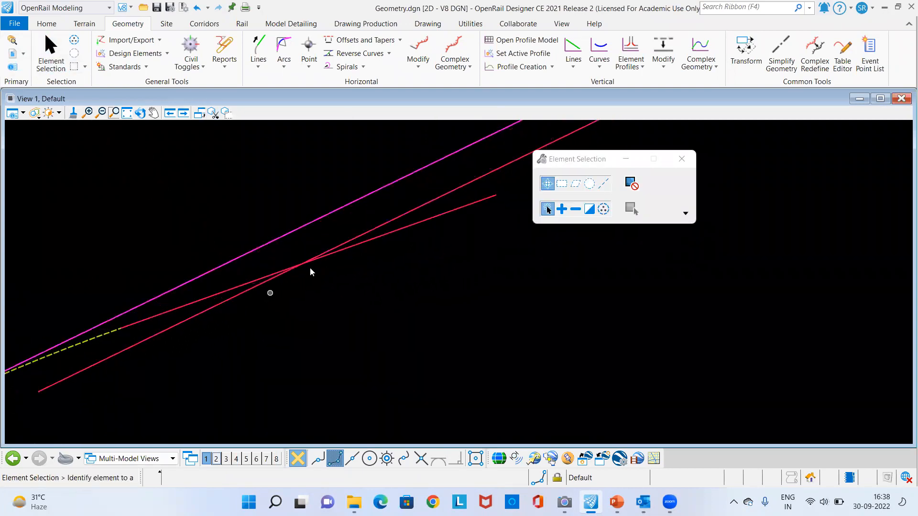
{"action": "left_click", "coordinate": [284, 69]}
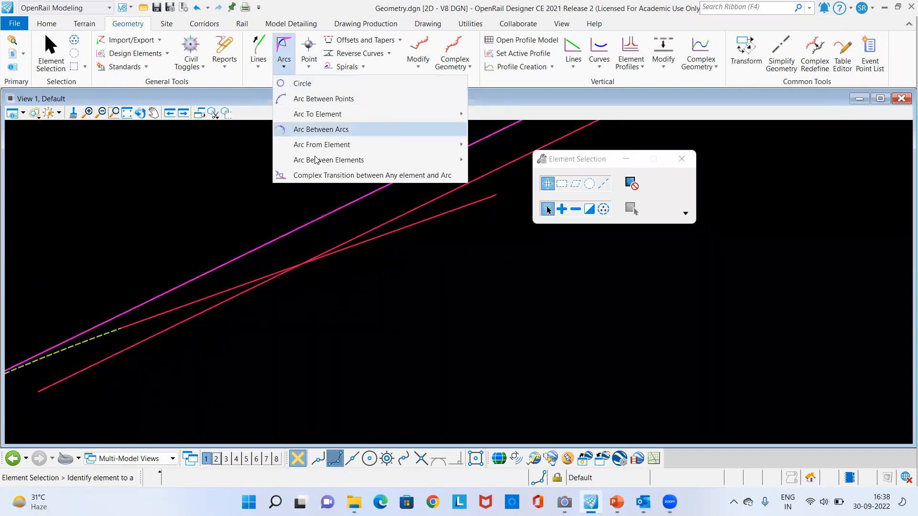
{"action": "mouse_move", "coordinate": [313, 163]}
{"action": "left_click", "coordinate": [517, 162]}
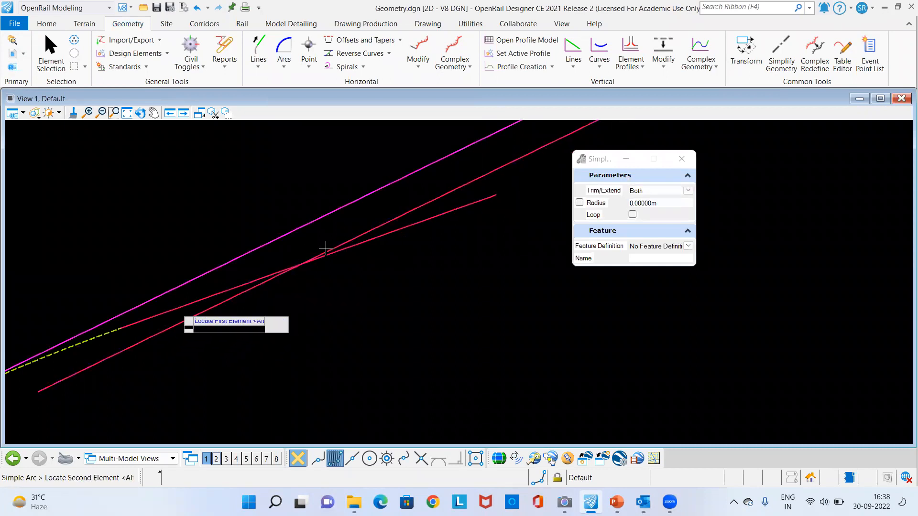
{"action": "left_click", "coordinate": [354, 238]}
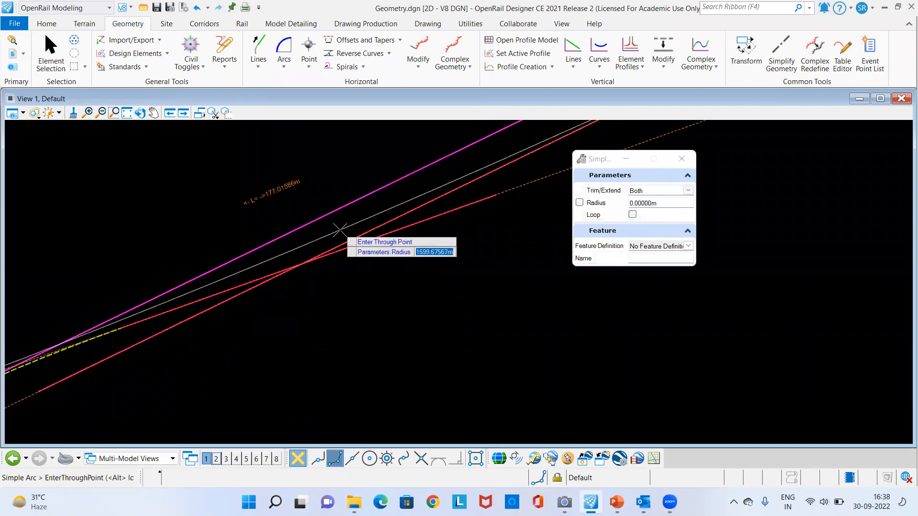
Step: Assign Alignment > Rail feature definition Rail_CL_Proposed_Track2 to the arc and place it with a 250 m radius, trimming both elements
{"action": "left_click", "coordinate": [687, 246]}
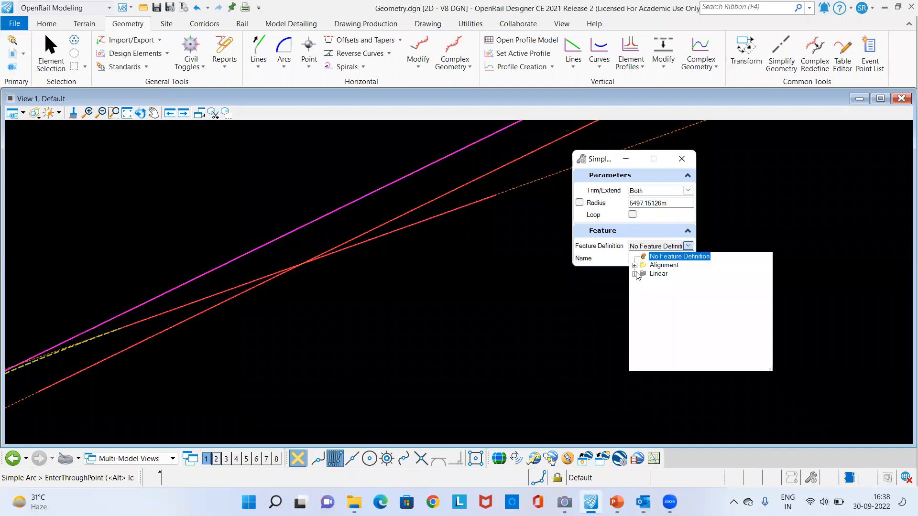
{"action": "left_click", "coordinate": [635, 265]}
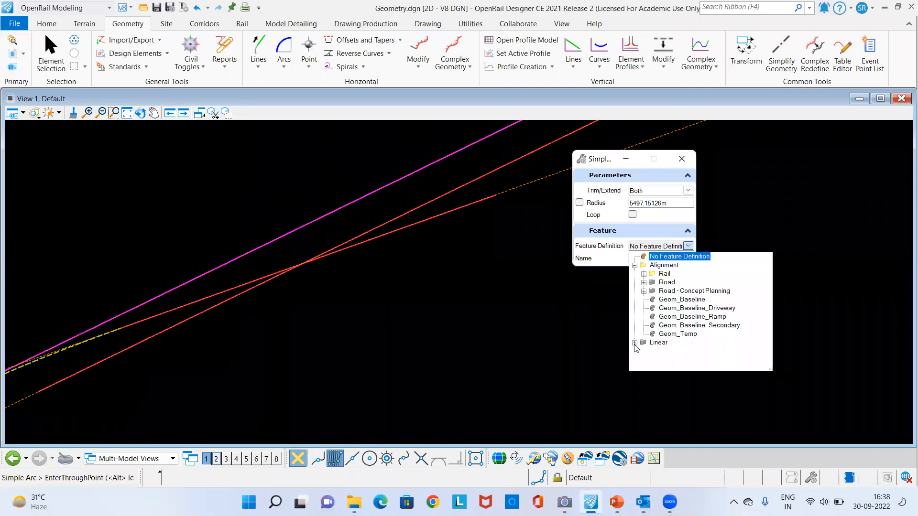
{"action": "left_click", "coordinate": [644, 274]}
{"action": "scroll", "coordinate": [729, 330], "scroll_direction": "down", "scroll_amount": 2}
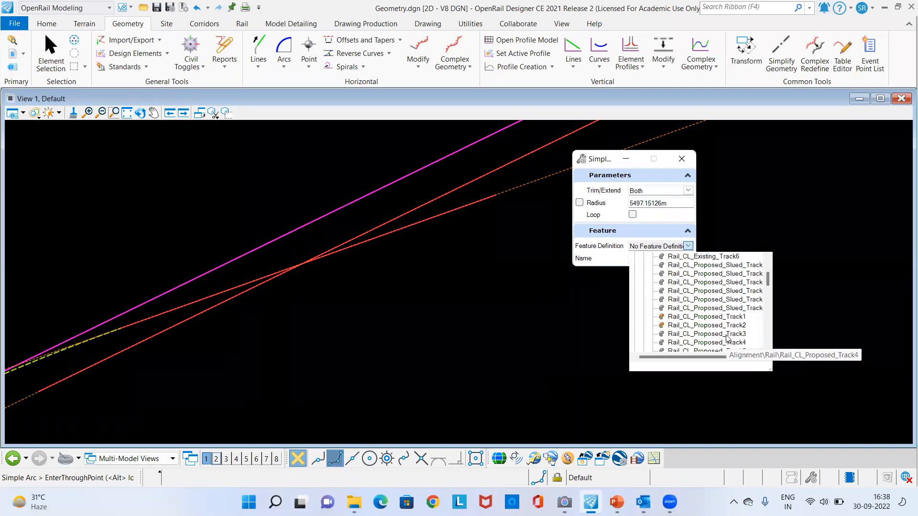
{"action": "left_click", "coordinate": [728, 328]}
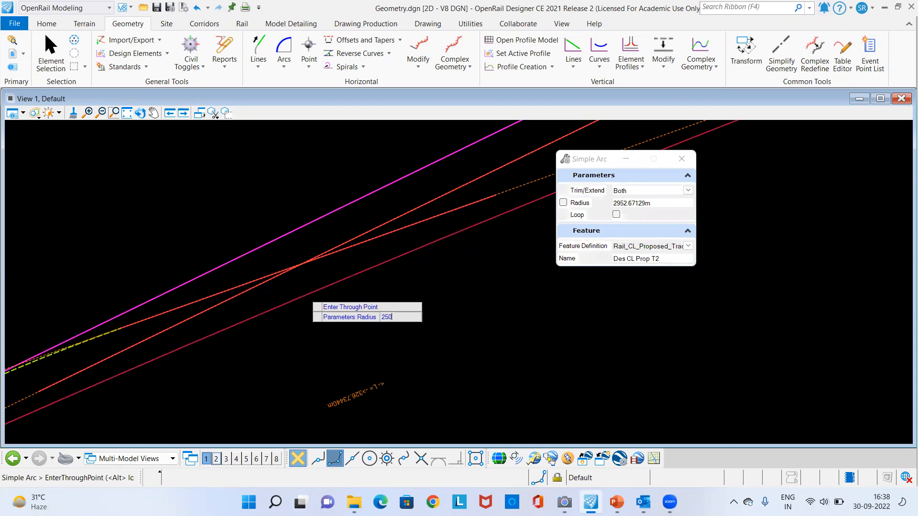
{"action": "key", "text": "Return"}
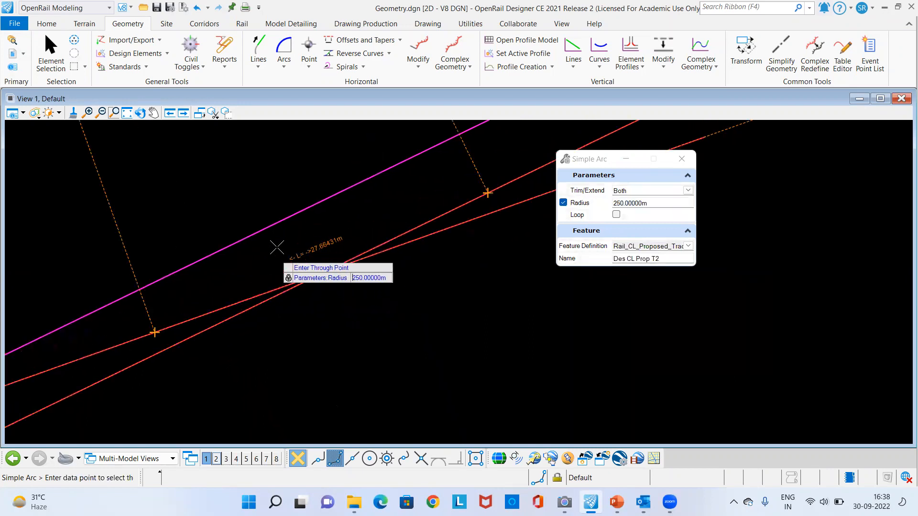
{"action": "left_click", "coordinate": [277, 247]}
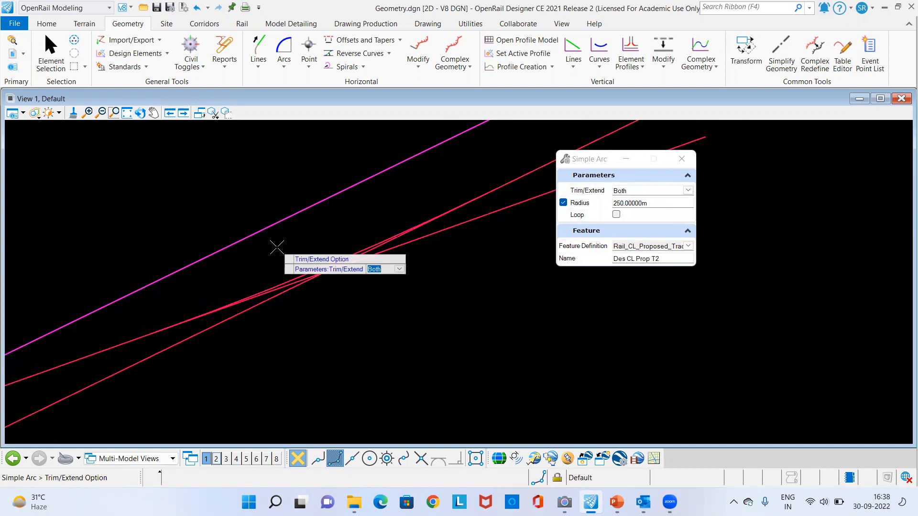
{"action": "left_click", "coordinate": [277, 247]}
Step: Join the end turnout's line to the offset track with a 250 m radius simple arc, trimming both elements
{"action": "scroll", "coordinate": [116, 341], "scroll_direction": "down", "scroll_amount": 4}
{"action": "scroll", "coordinate": [106, 364], "scroll_direction": "down", "scroll_amount": 3}
{"action": "scroll", "coordinate": [433, 206], "scroll_direction": "up", "scroll_amount": 4}
{"action": "left_click", "coordinate": [444, 182]}
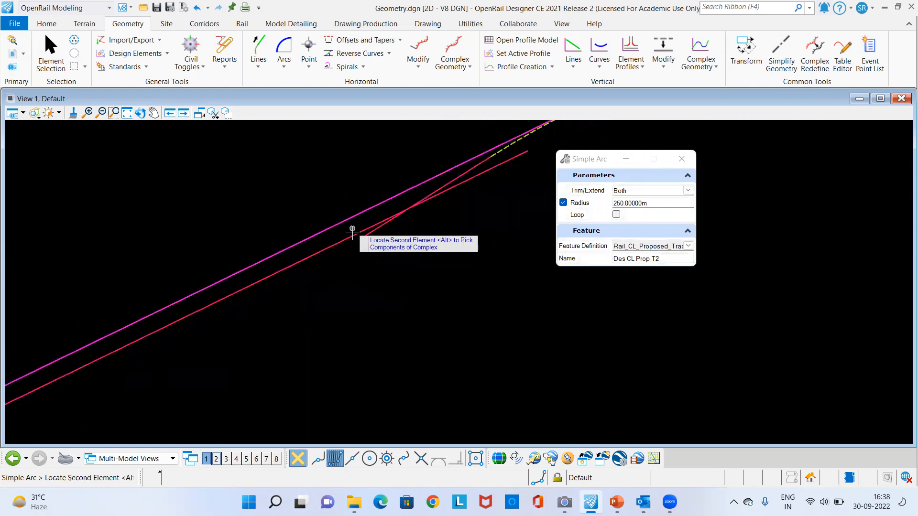
{"action": "left_click", "coordinate": [384, 209]}
{"action": "left_click", "coordinate": [384, 208]}
{"action": "left_click", "coordinate": [384, 209]}
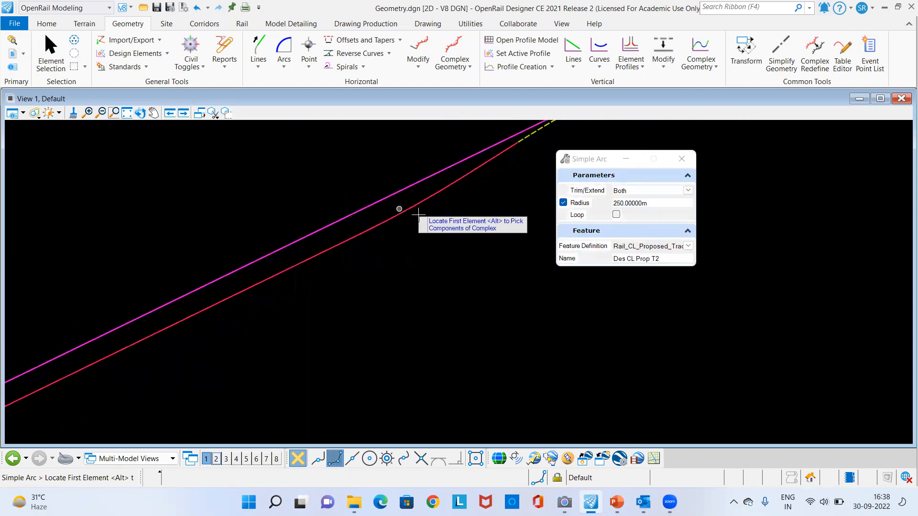
{"action": "scroll", "coordinate": [426, 220], "scroll_direction": "down", "scroll_amount": 4}
{"action": "scroll", "coordinate": [432, 213], "scroll_direction": "down", "scroll_amount": 9}
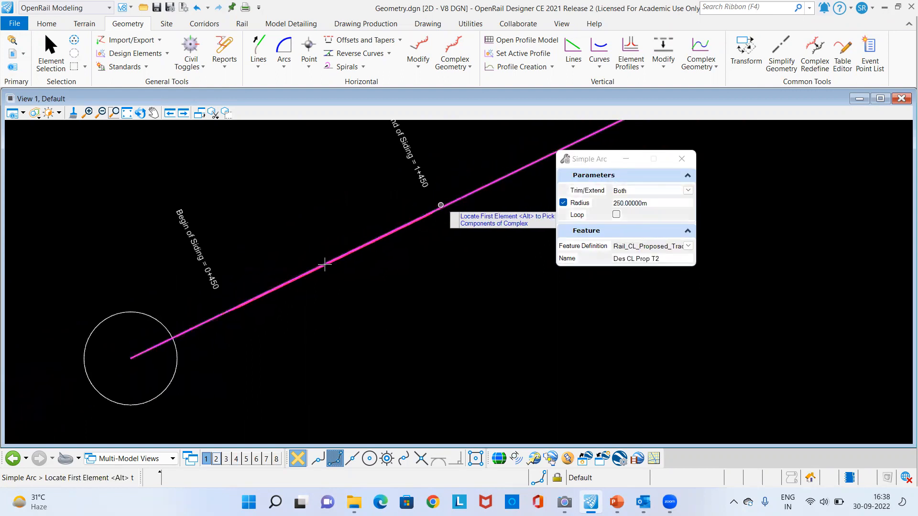
Step: Leave the Simple Arc command and examine how the siding connects to the main track at the beginning and along its length
{"action": "scroll", "coordinate": [314, 266], "scroll_direction": "up", "scroll_amount": 5}
{"action": "left_click", "coordinate": [51, 54]}
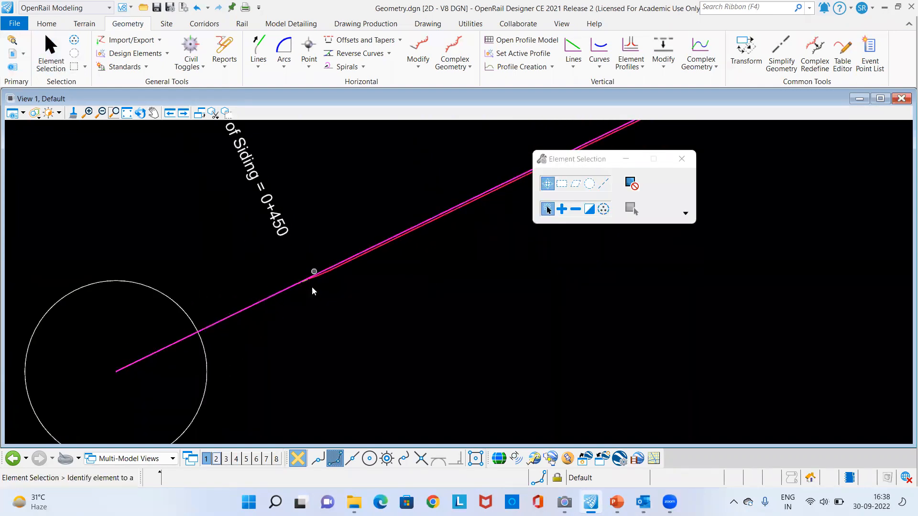
{"action": "scroll", "coordinate": [311, 285], "scroll_direction": "up", "scroll_amount": 6}
{"action": "scroll", "coordinate": [137, 326], "scroll_direction": "down", "scroll_amount": 7}
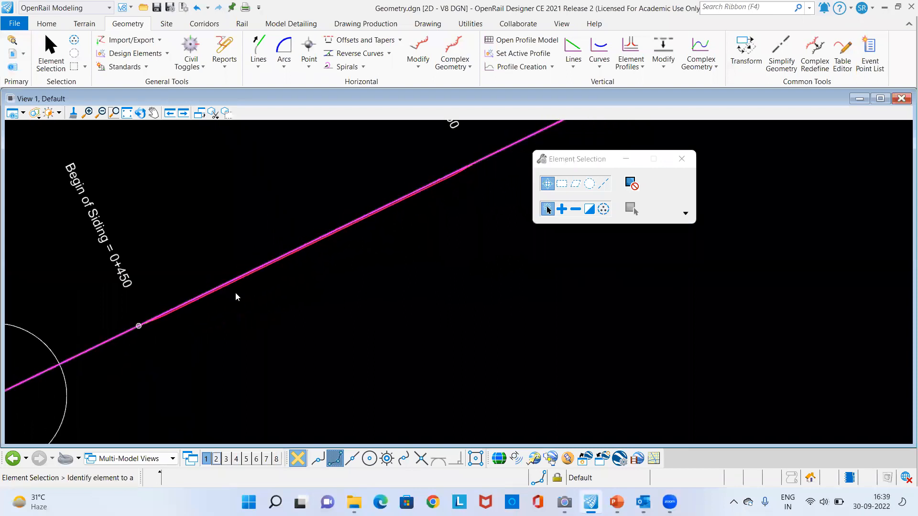
{"action": "scroll", "coordinate": [476, 174], "scroll_direction": "up", "scroll_amount": 5}
{"action": "scroll", "coordinate": [483, 191], "scroll_direction": "down", "scroll_amount": 3}
{"action": "scroll", "coordinate": [223, 346], "scroll_direction": "down", "scroll_amount": 5}
{"action": "scroll", "coordinate": [241, 309], "scroll_direction": "up", "scroll_amount": 6}
Step: Create a complex element from the whole siding, starting at the beginning turnout's curved branch, with the Automatic method and a maximum gap of 0.01
{"action": "left_click", "coordinate": [454, 64]}
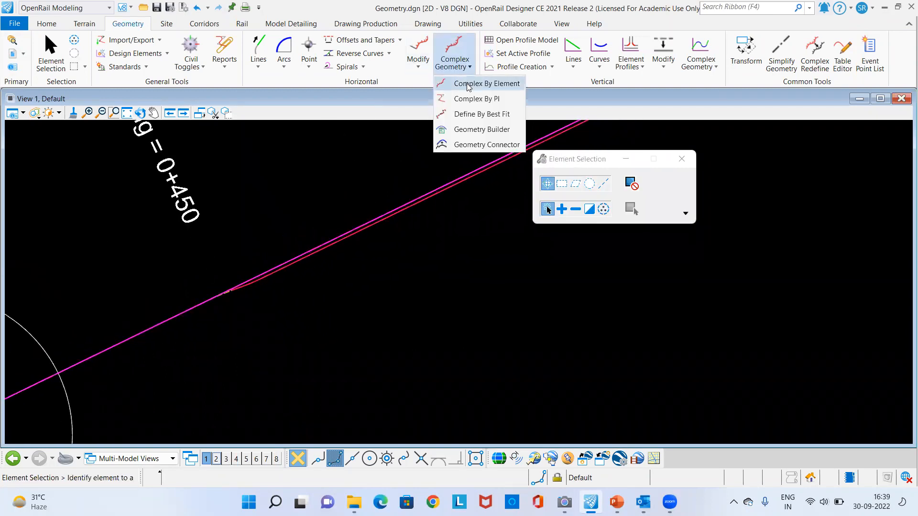
{"action": "left_click", "coordinate": [467, 85]}
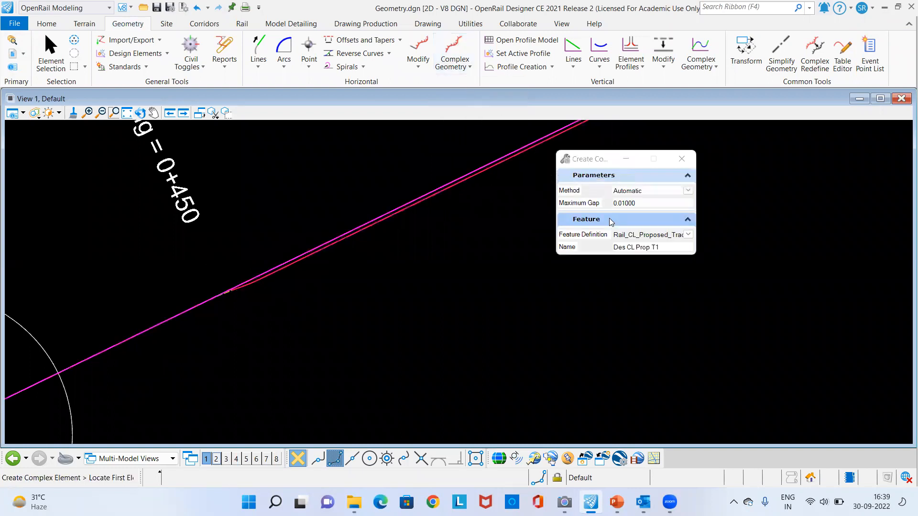
{"action": "scroll", "coordinate": [472, 222], "scroll_direction": "down", "scroll_amount": 2}
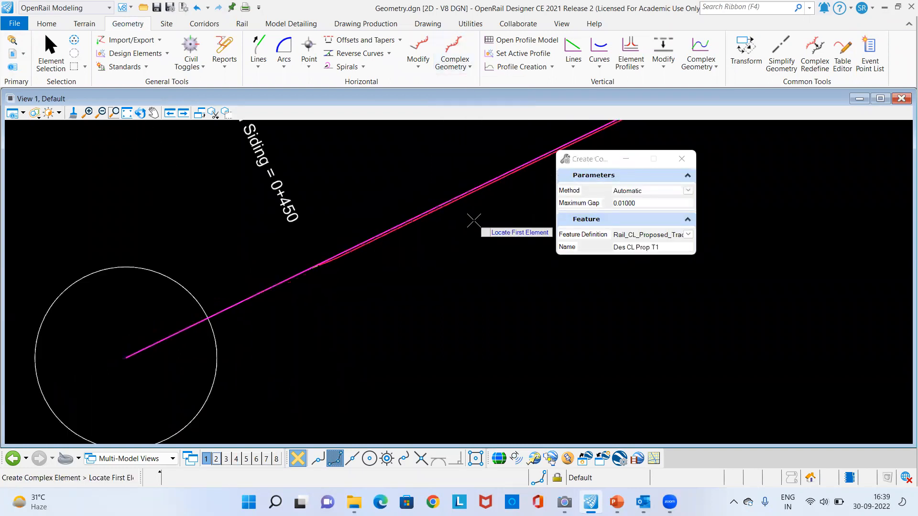
{"action": "scroll", "coordinate": [306, 268], "scroll_direction": "up", "scroll_amount": 3}
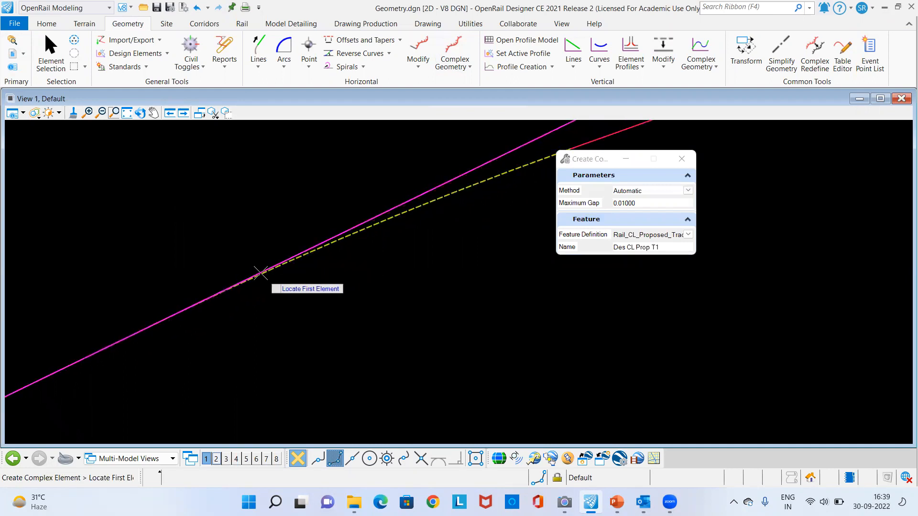
{"action": "scroll", "coordinate": [286, 273], "scroll_direction": "down", "scroll_amount": 2}
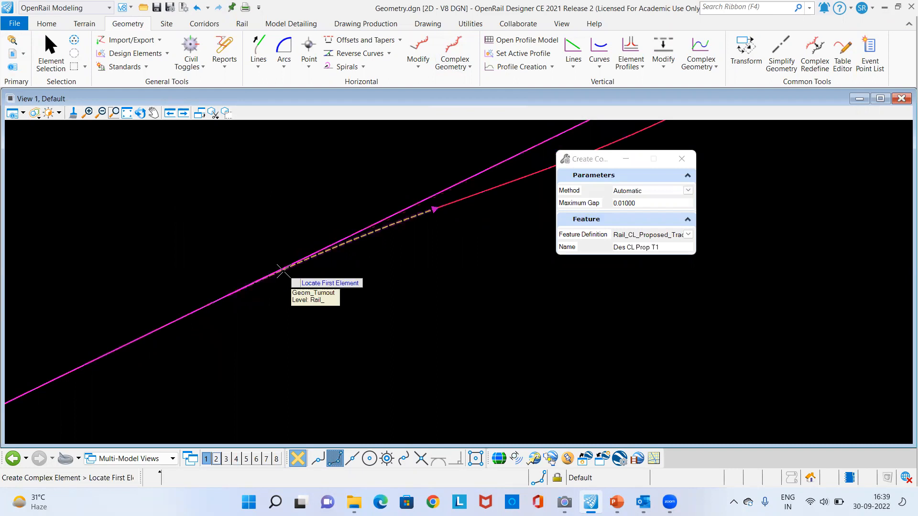
{"action": "left_click", "coordinate": [283, 271]}
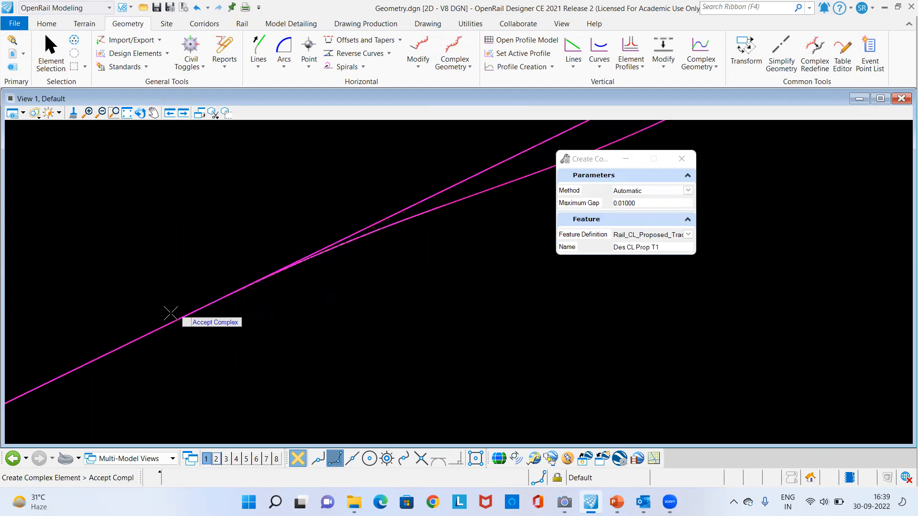
{"action": "scroll", "coordinate": [170, 313], "scroll_direction": "down", "scroll_amount": 3}
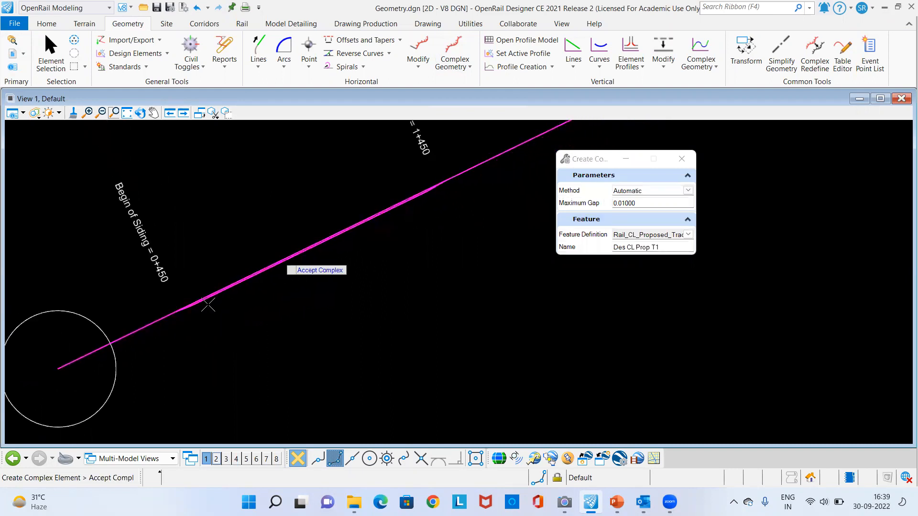
{"action": "scroll", "coordinate": [208, 305], "scroll_direction": "down", "scroll_amount": 3}
{"action": "scroll", "coordinate": [311, 249], "scroll_direction": "up", "scroll_amount": 8}
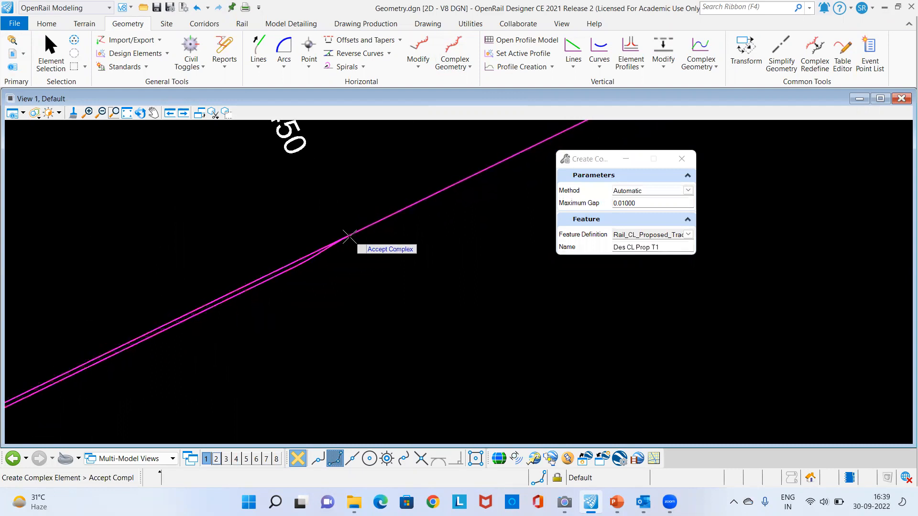
{"action": "scroll", "coordinate": [348, 246], "scroll_direction": "up", "scroll_amount": 2}
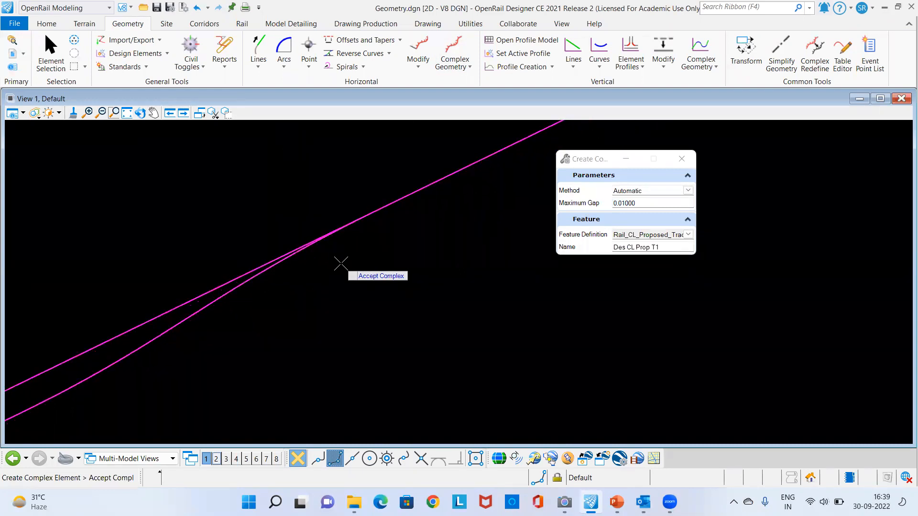
{"action": "left_click", "coordinate": [341, 264]}
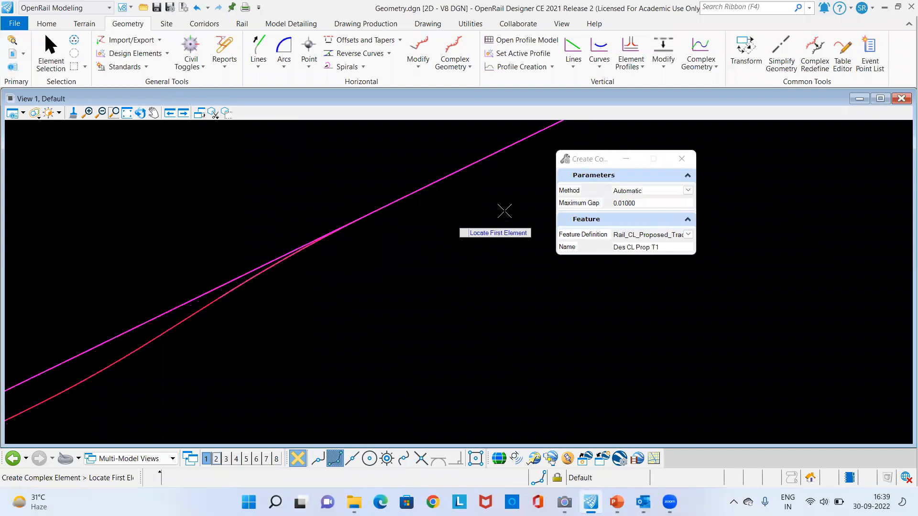
{"action": "left_click", "coordinate": [51, 54]}
Step: Examine the joined siding beside the main track from the beginning turnout to the end turnout
{"action": "scroll", "coordinate": [460, 206], "scroll_direction": "down", "scroll_amount": 5}
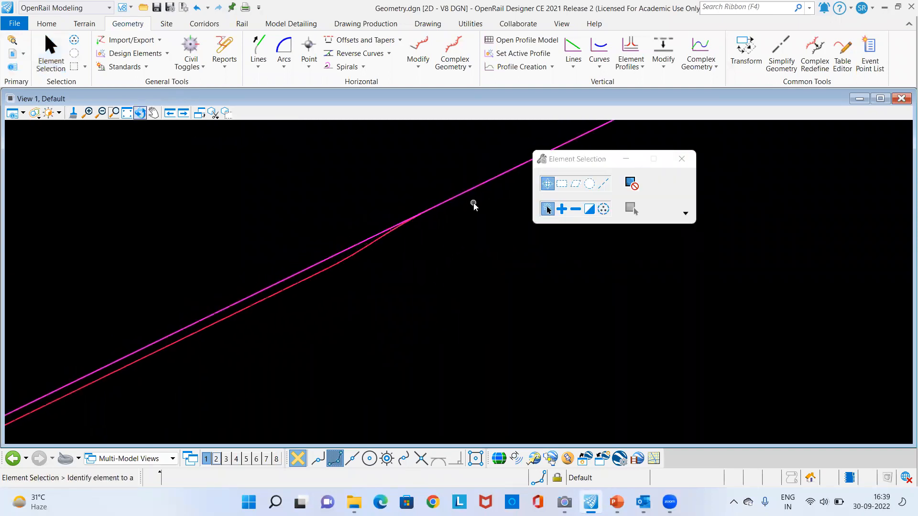
{"action": "scroll", "coordinate": [265, 313], "scroll_direction": "up", "scroll_amount": 6}
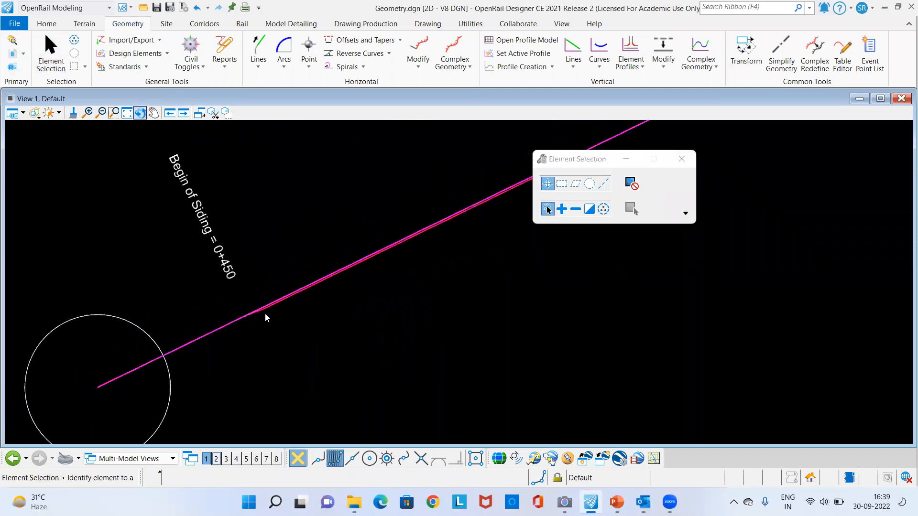
{"action": "middle_click_drag", "start_coordinate": [339, 306], "coordinate": [249, 320]}
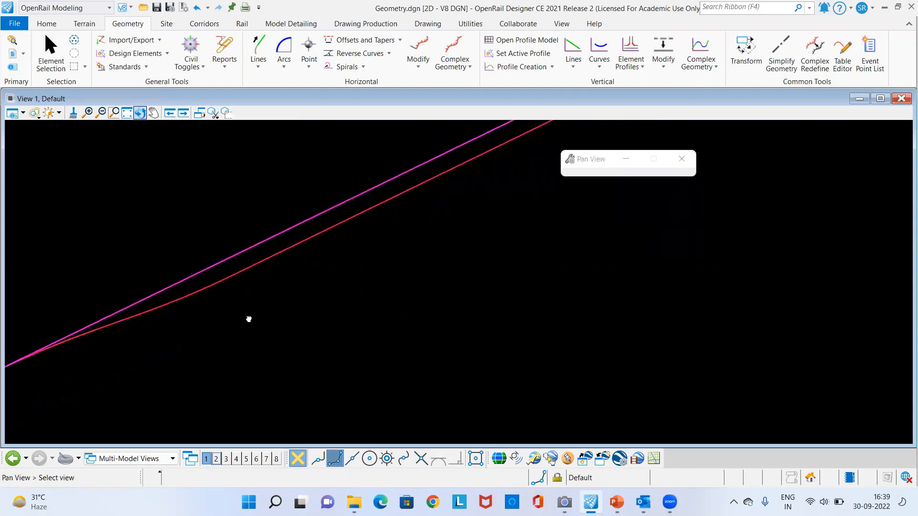
{"action": "scroll", "coordinate": [148, 320], "scroll_direction": "down", "scroll_amount": 3}
{"action": "middle_click_drag", "start_coordinate": [417, 285], "coordinate": [278, 353]}
{"action": "scroll", "coordinate": [279, 352], "scroll_direction": "down", "scroll_amount": 2}
{"action": "scroll", "coordinate": [320, 314], "scroll_direction": "down", "scroll_amount": 1}
{"action": "scroll", "coordinate": [319, 314], "scroll_direction": "down", "scroll_amount": 2}
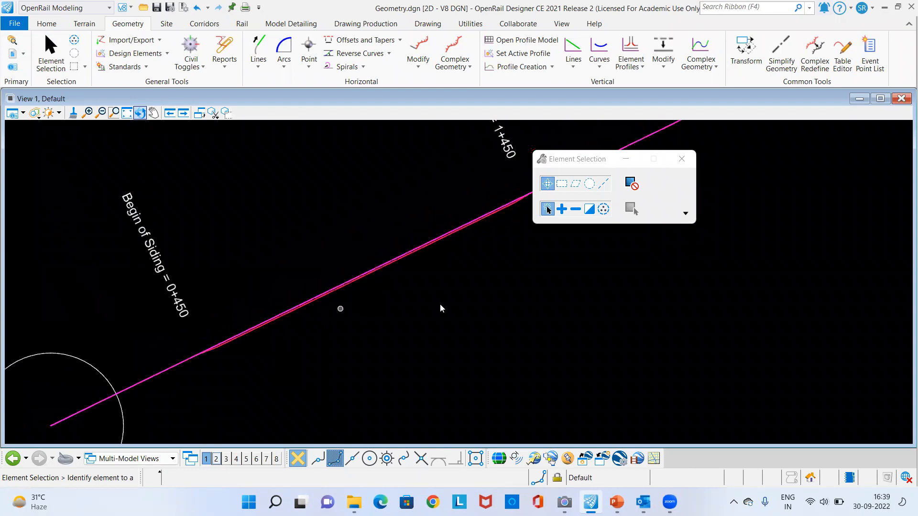
{"action": "middle_click_drag", "start_coordinate": [440, 307], "coordinate": [368, 307]}
{"action": "scroll", "coordinate": [421, 203], "scroll_direction": "up", "scroll_amount": 3}
{"action": "scroll", "coordinate": [425, 203], "scroll_direction": "up", "scroll_amount": 1}
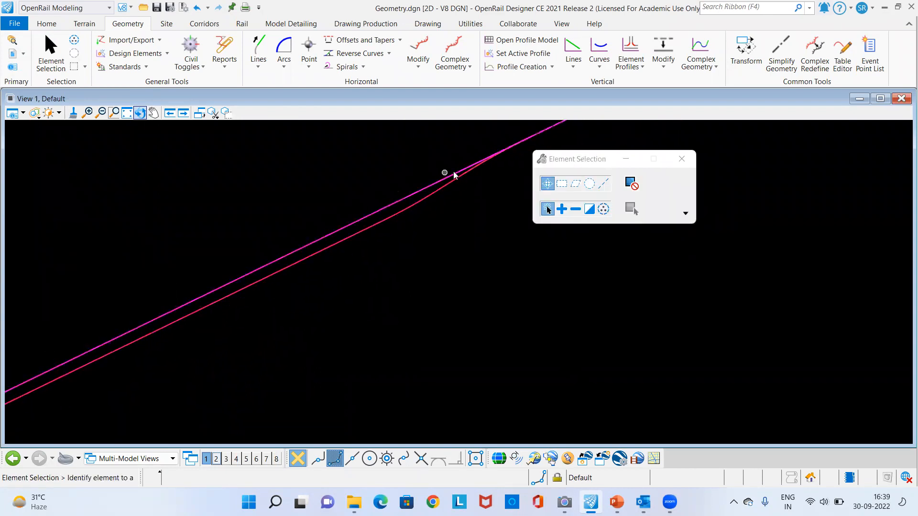
{"action": "scroll", "coordinate": [471, 171], "scroll_direction": "down", "scroll_amount": 2}
{"action": "scroll", "coordinate": [427, 314], "scroll_direction": "down", "scroll_amount": 2}
{"action": "middle_click_drag", "start_coordinate": [419, 282], "coordinate": [433, 197]}
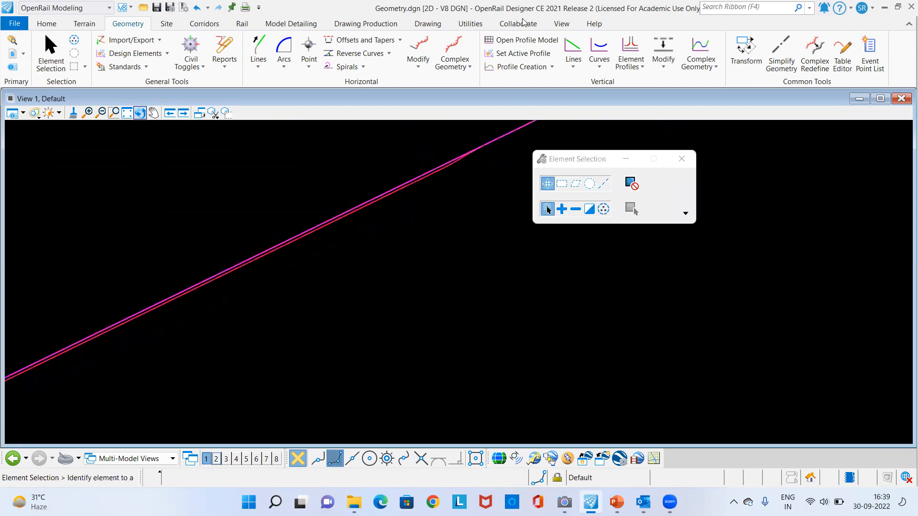
{"action": "scroll", "coordinate": [408, 326], "scroll_direction": "down", "scroll_amount": 2}
{"action": "middle_click_drag", "start_coordinate": [315, 307], "coordinate": [423, 230]}
{"action": "scroll", "coordinate": [235, 287], "scroll_direction": "up", "scroll_amount": 2}
{"action": "middle_click_drag", "start_coordinate": [368, 281], "coordinate": [279, 318]}
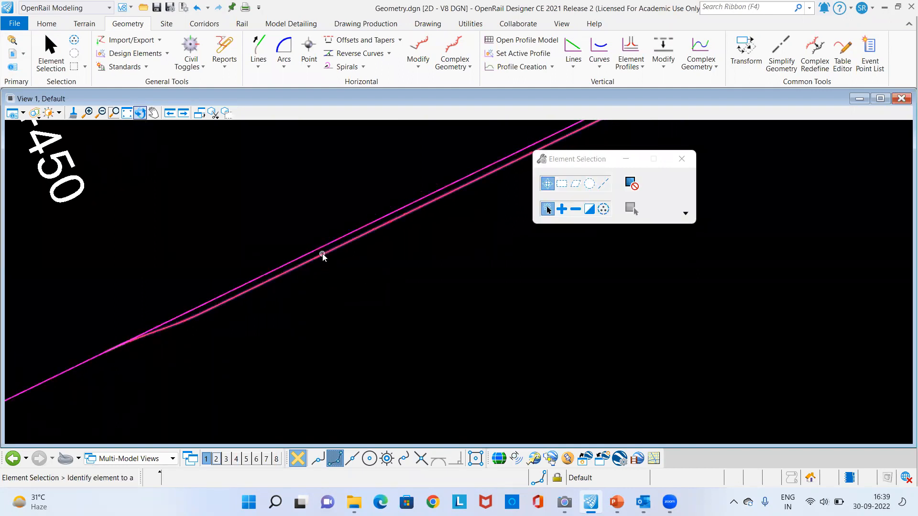
{"action": "scroll", "coordinate": [409, 315], "scroll_direction": "down", "scroll_amount": 1}
{"action": "middle_click_drag", "start_coordinate": [391, 329], "coordinate": [381, 284]}
{"action": "scroll", "coordinate": [383, 282], "scroll_direction": "down", "scroll_amount": 1}
{"action": "scroll", "coordinate": [431, 271], "scroll_direction": "down", "scroll_amount": 1}
{"action": "middle_click_drag", "start_coordinate": [432, 273], "coordinate": [399, 325]}
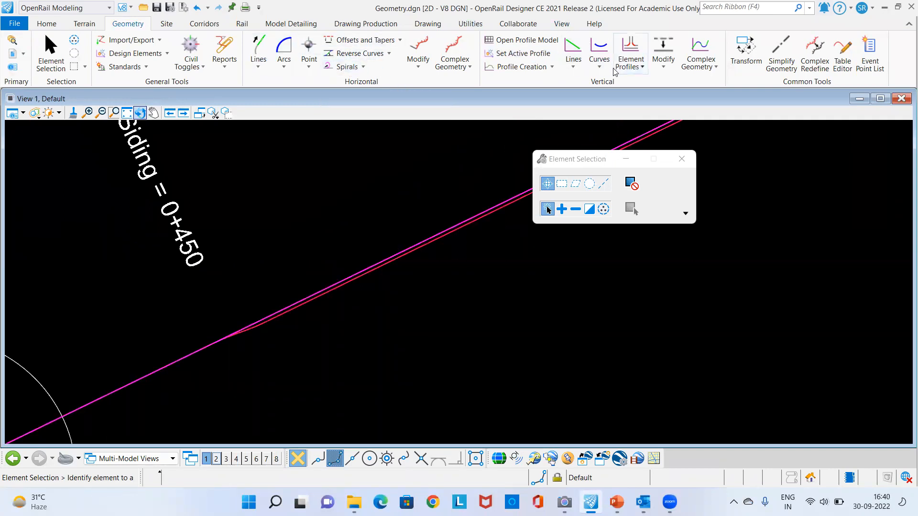
{"action": "left_click", "coordinate": [669, 68]}
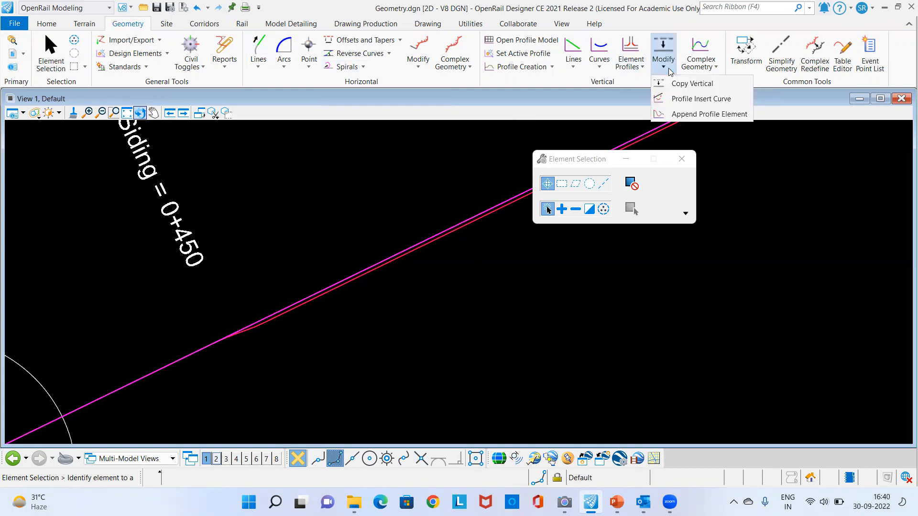
{"action": "left_click", "coordinate": [669, 70]}
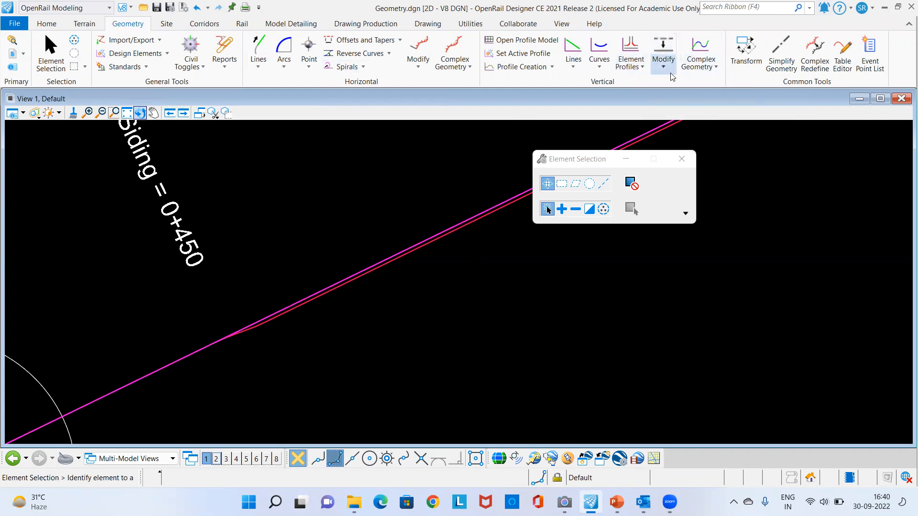
{"action": "left_click", "coordinate": [552, 68]}
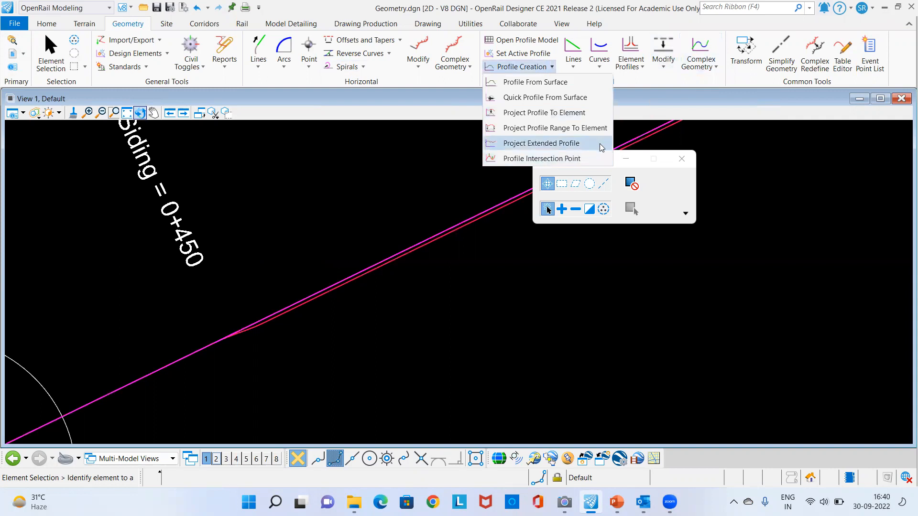
{"action": "left_click", "coordinate": [507, 114]}
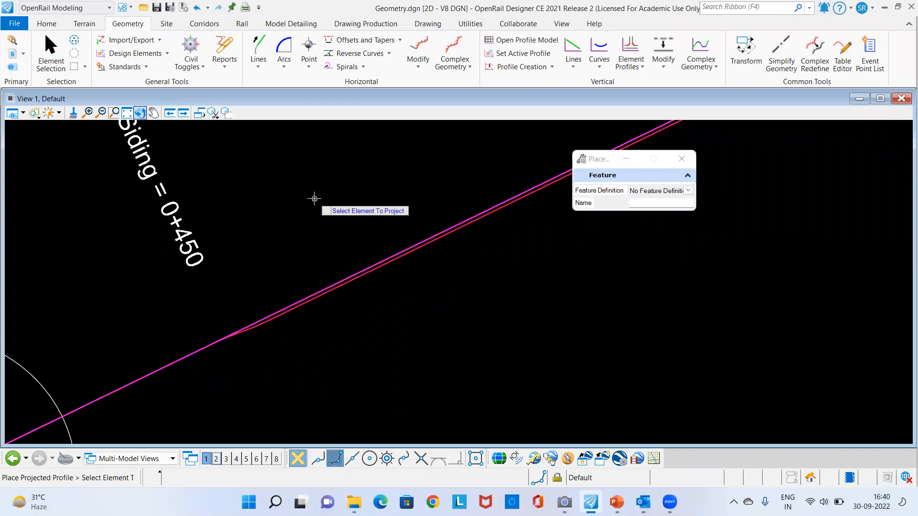
{"action": "scroll", "coordinate": [282, 329], "scroll_direction": "up", "scroll_amount": 3}
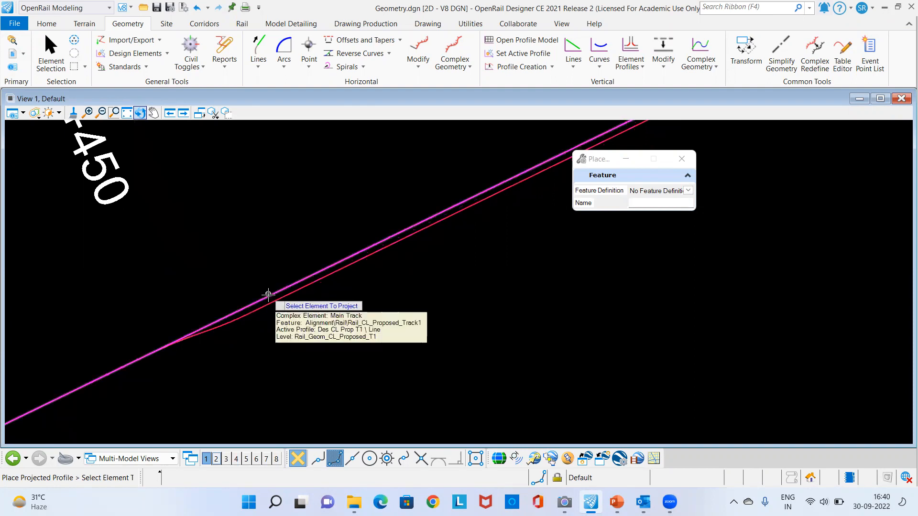
{"action": "left_click", "coordinate": [286, 274]}
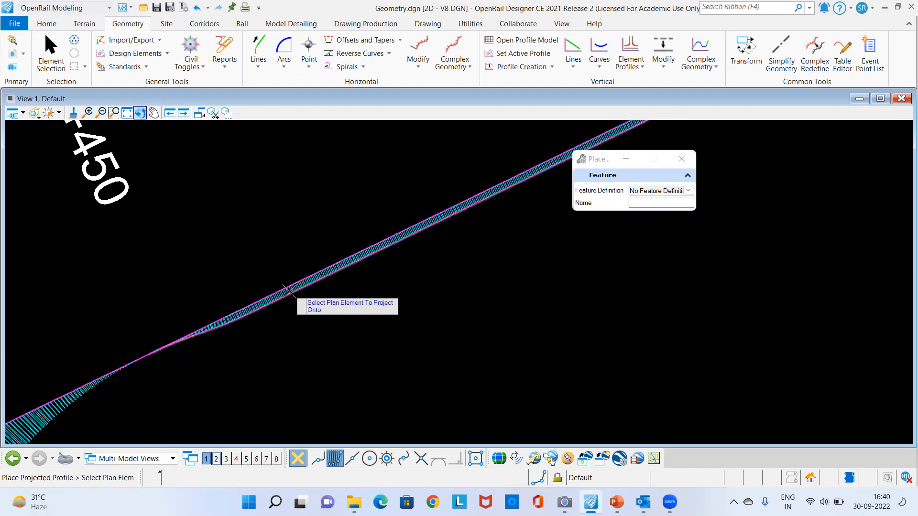
{"action": "scroll", "coordinate": [282, 302], "scroll_direction": "up", "scroll_amount": 1}
{"action": "scroll", "coordinate": [282, 302], "scroll_direction": "down", "scroll_amount": 2}
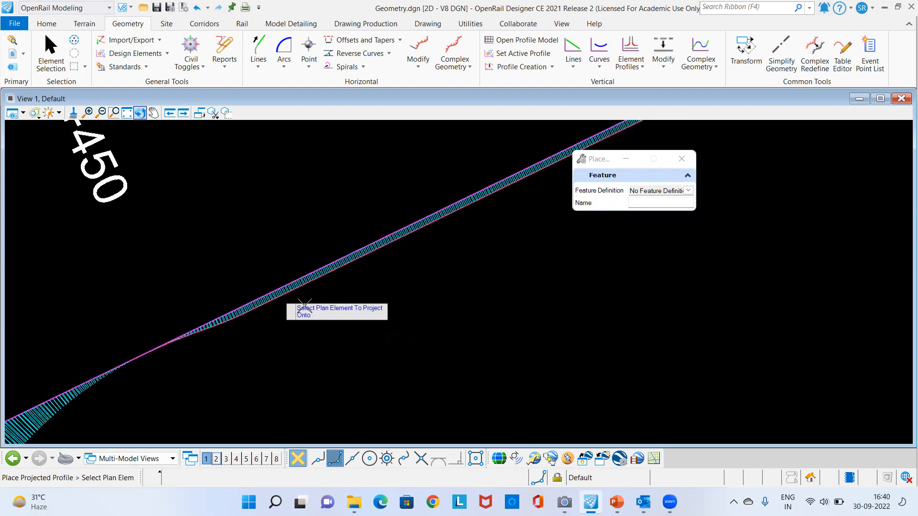
{"action": "scroll", "coordinate": [242, 276], "scroll_direction": "down", "scroll_amount": 2}
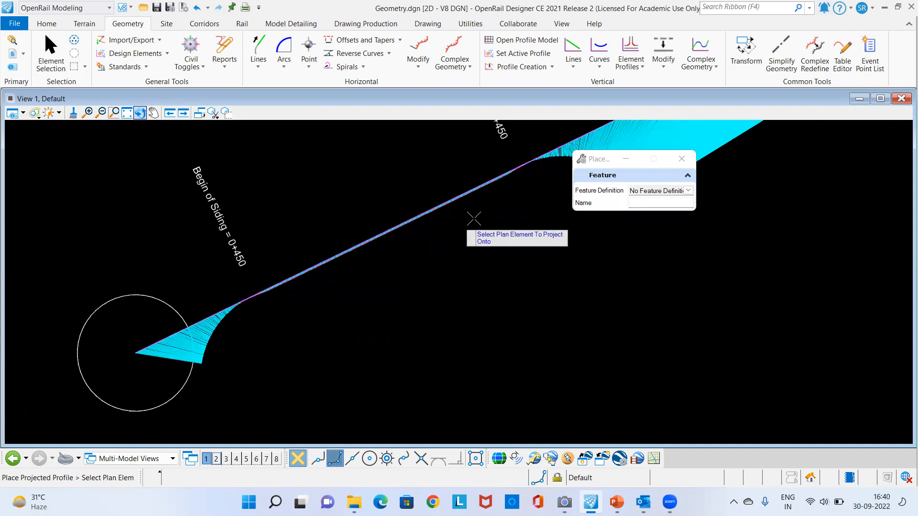
{"action": "left_click", "coordinate": [504, 174]}
{"action": "scroll", "coordinate": [512, 173], "scroll_direction": "up", "scroll_amount": 1}
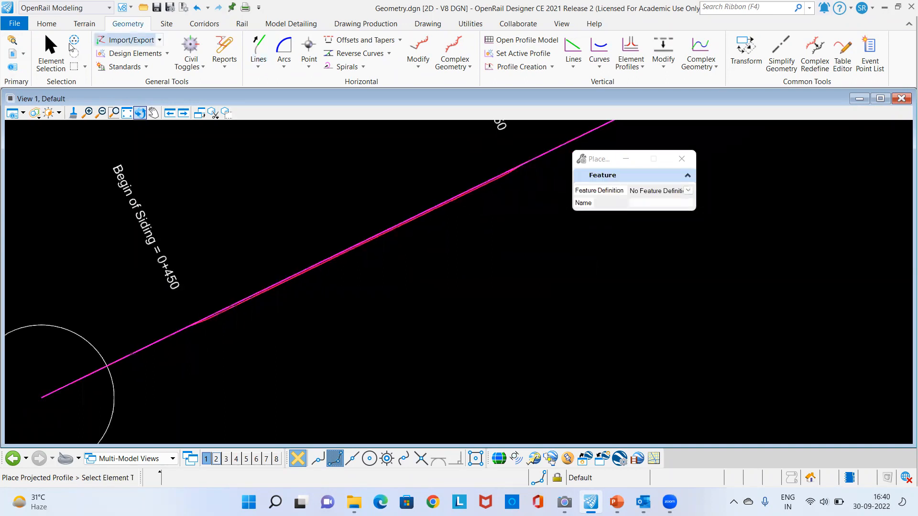
{"action": "left_click", "coordinate": [51, 54]}
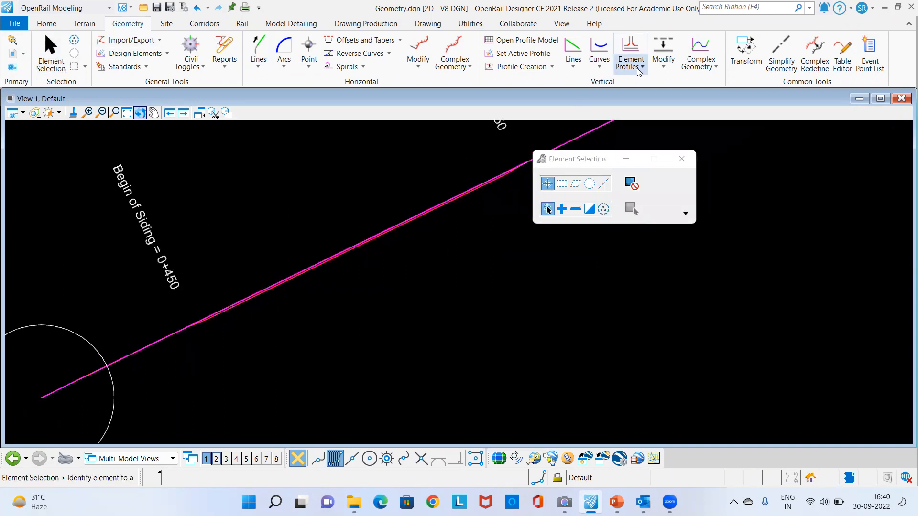
Step: Create the siding's profile with Profile By Slope From Element from the Main Track, with 0% slope, all points, no profile adjustment and zero vertical offset
{"action": "scroll", "coordinate": [246, 186], "scroll_direction": "down", "scroll_amount": 1}
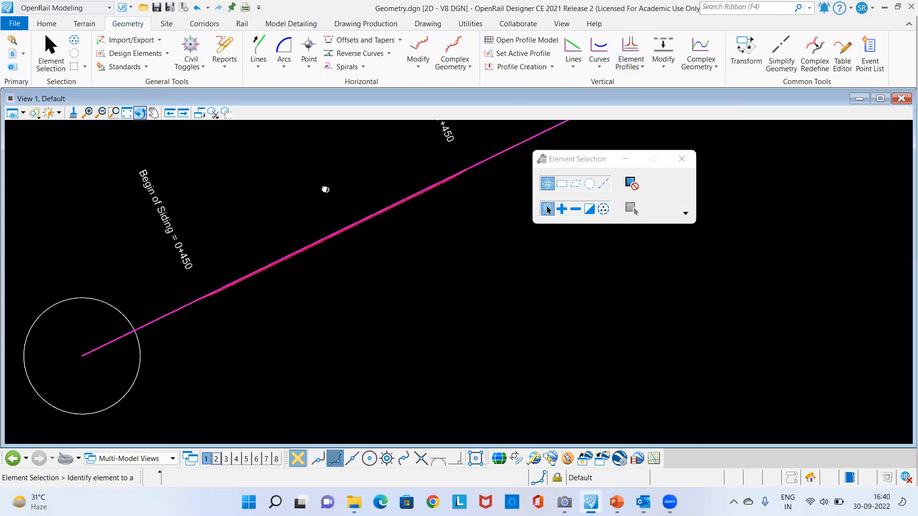
{"action": "middle_click_drag", "start_coordinate": [324, 188], "coordinate": [305, 219]}
{"action": "left_click", "coordinate": [629, 68]}
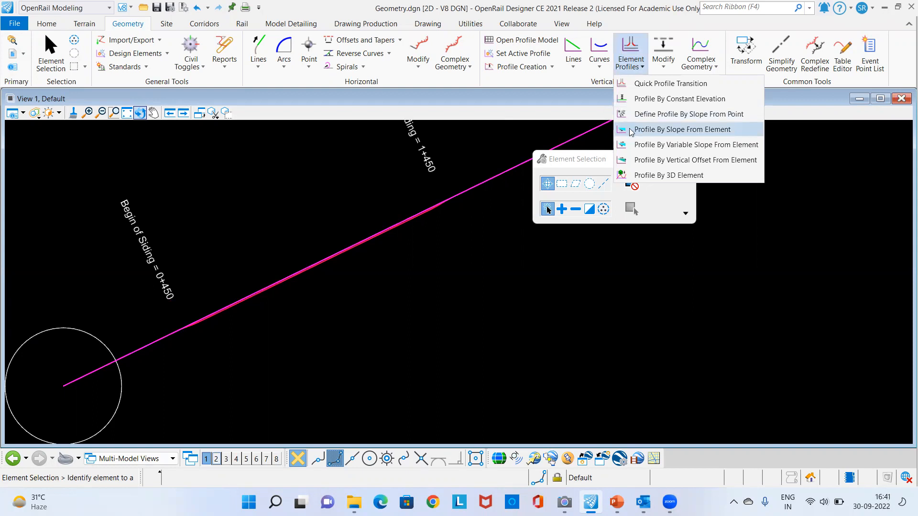
{"action": "left_click", "coordinate": [696, 134]}
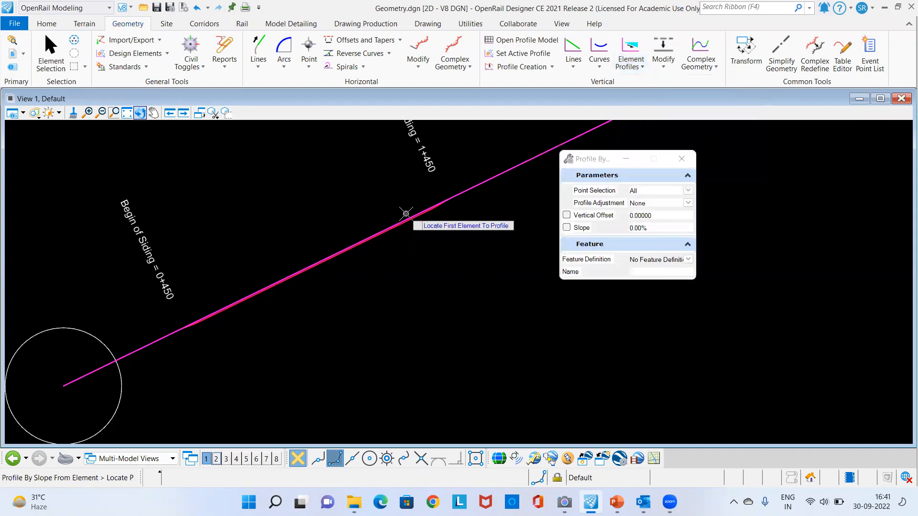
{"action": "scroll", "coordinate": [215, 328], "scroll_direction": "up", "scroll_amount": 5}
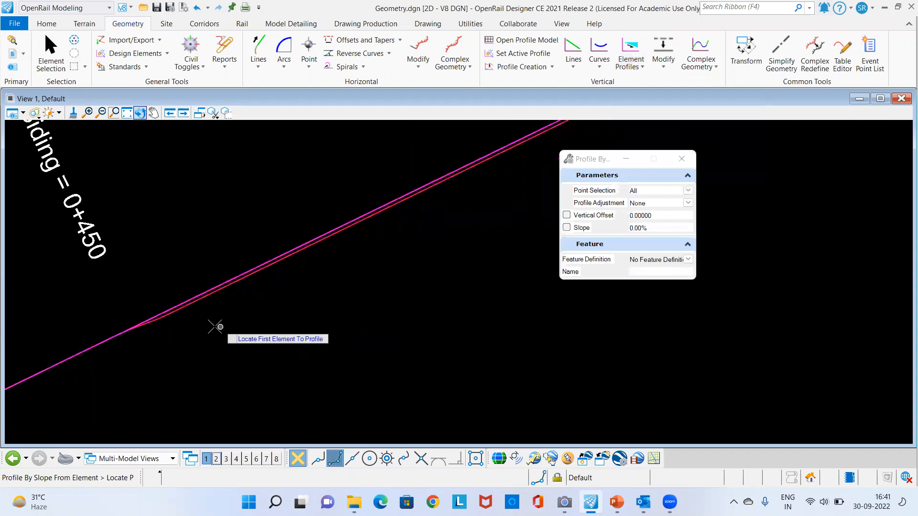
{"action": "left_click", "coordinate": [179, 317]}
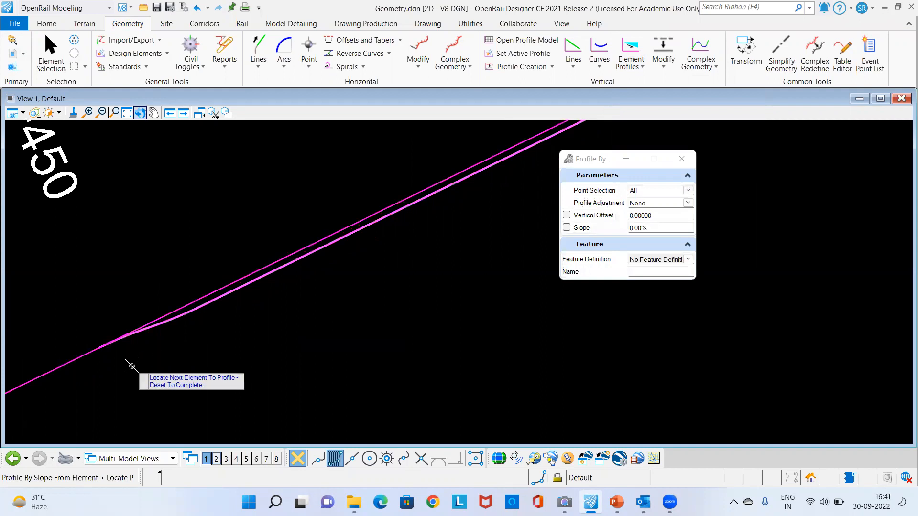
{"action": "scroll", "coordinate": [133, 365], "scroll_direction": "down", "scroll_amount": 1}
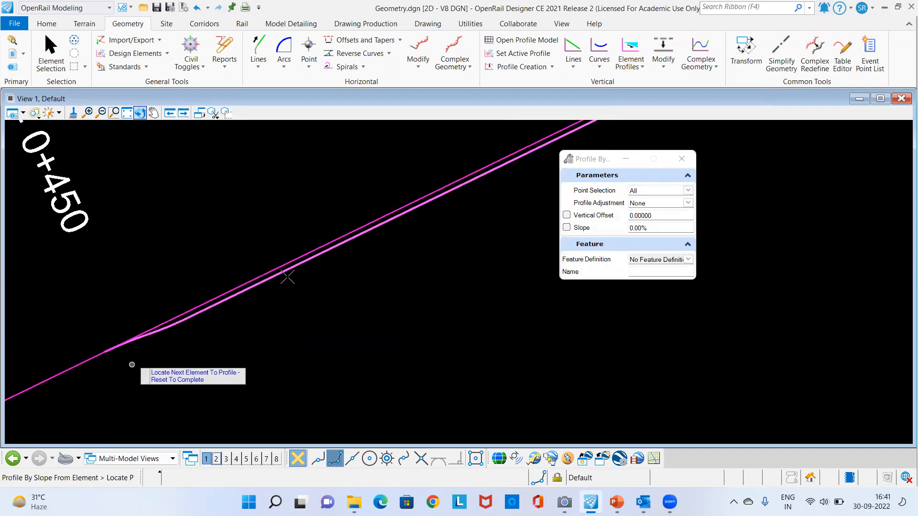
{"action": "right_click", "coordinate": [355, 280]}
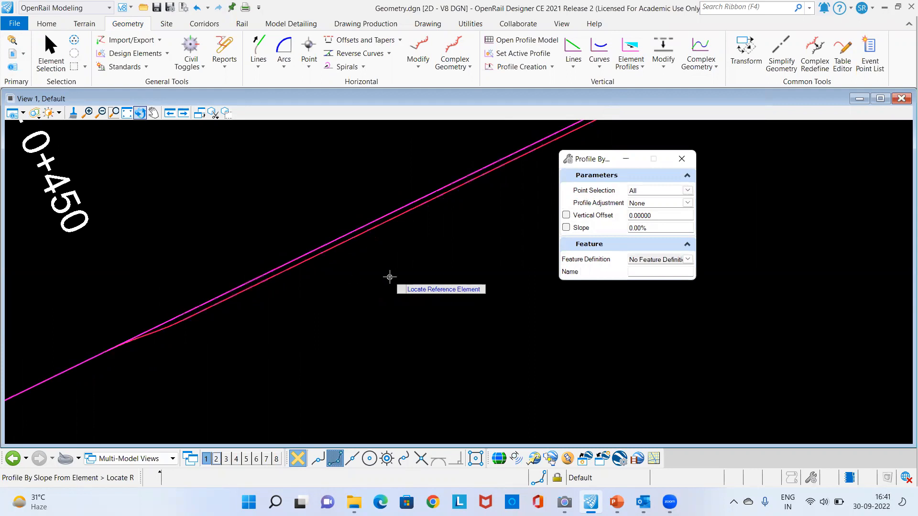
{"action": "scroll", "coordinate": [338, 250], "scroll_direction": "up", "scroll_amount": 2}
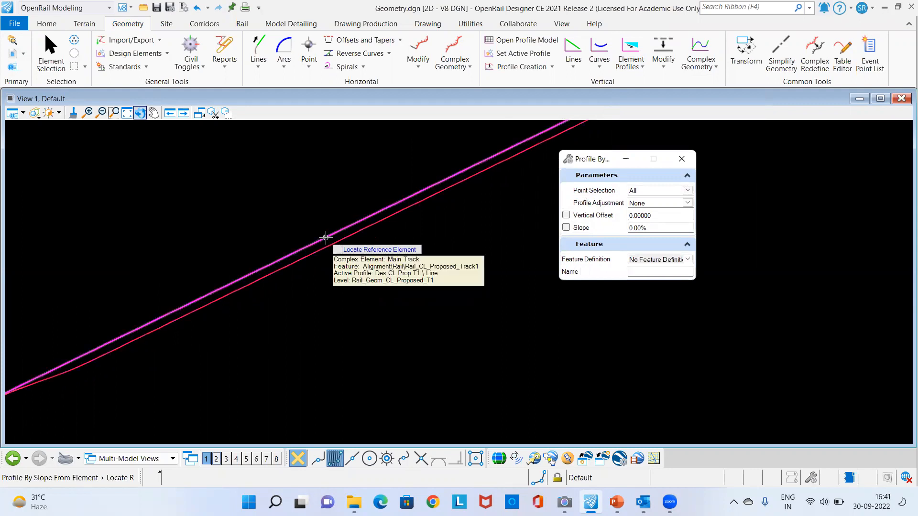
{"action": "left_click", "coordinate": [326, 237]}
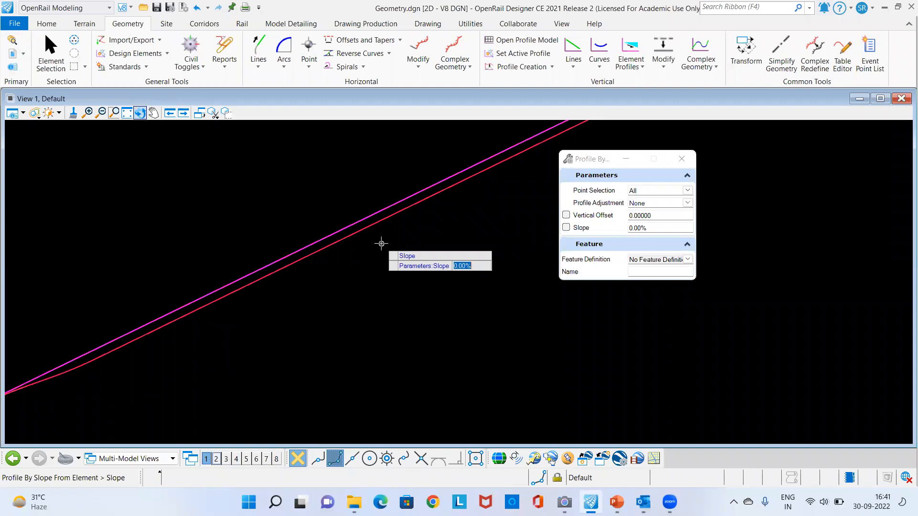
{"action": "key", "text": "Return"}
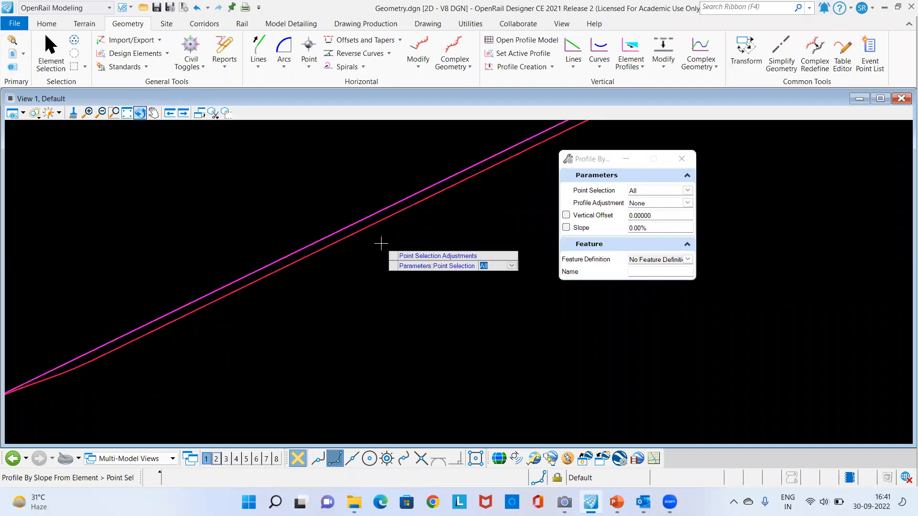
{"action": "key", "text": "Return"}
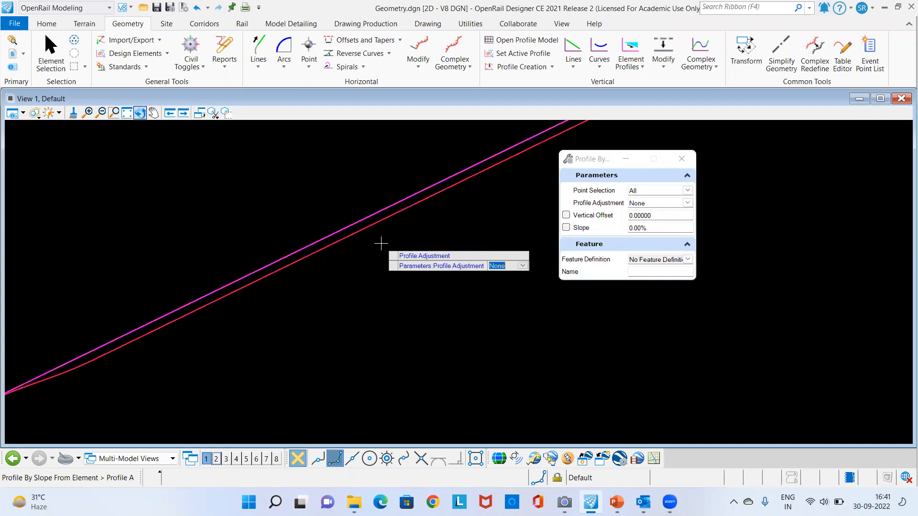
{"action": "key", "text": "Return"}
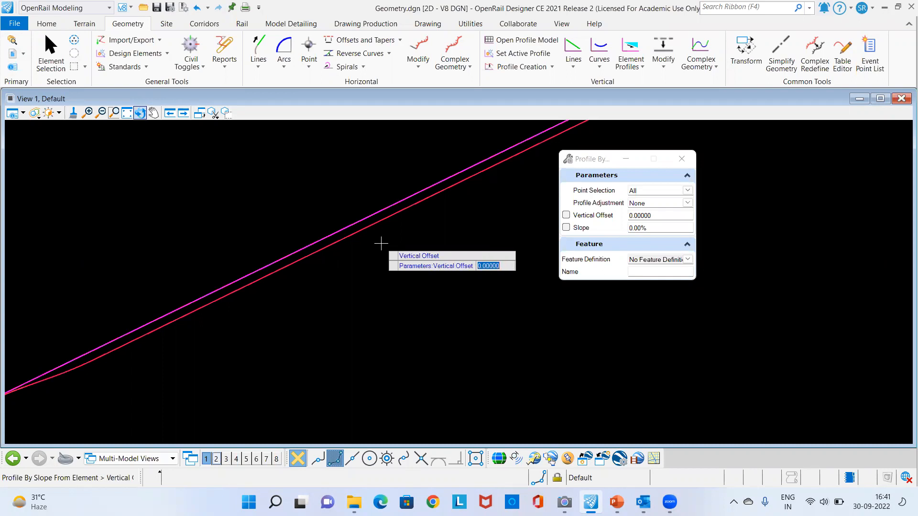
{"action": "key", "text": "Return"}
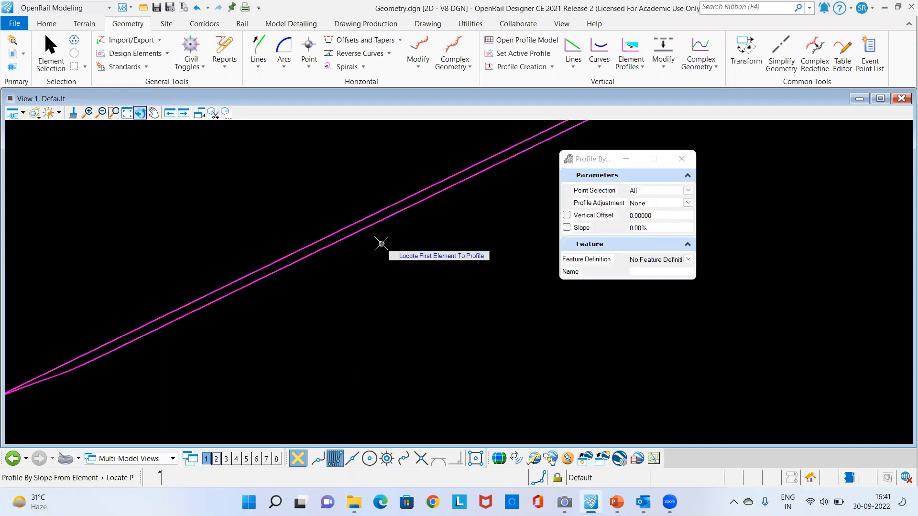
{"action": "left_click", "coordinate": [51, 52]}
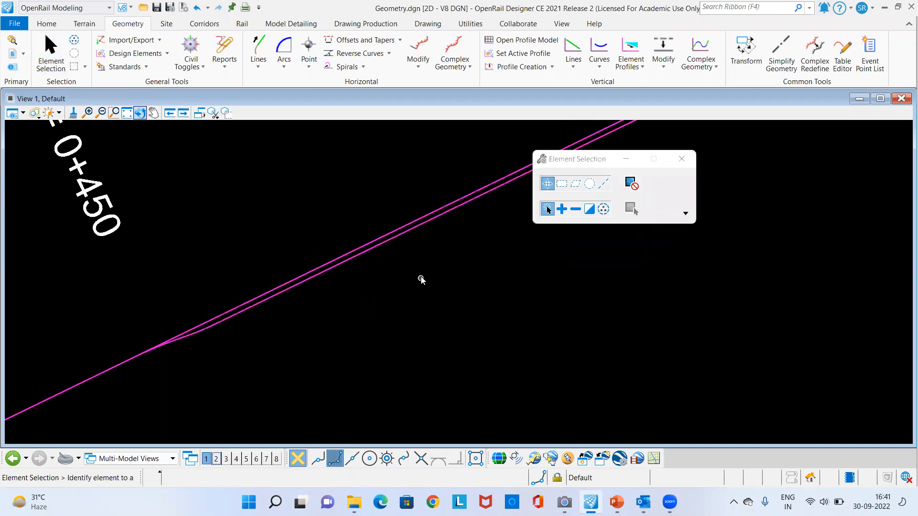
Step: Open the siding's profile model in View 3, examine the profile against the ground line, and close both profile views
{"action": "left_click", "coordinate": [382, 246]}
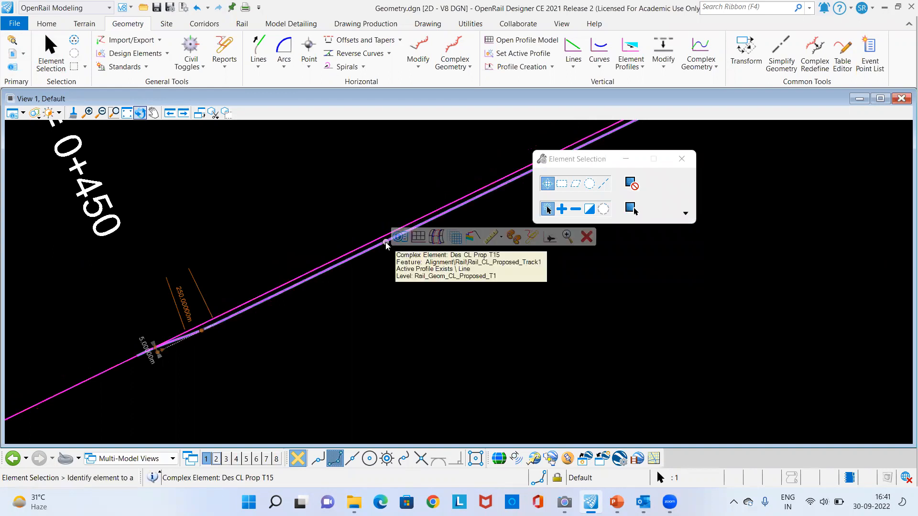
{"action": "left_click", "coordinate": [419, 236]}
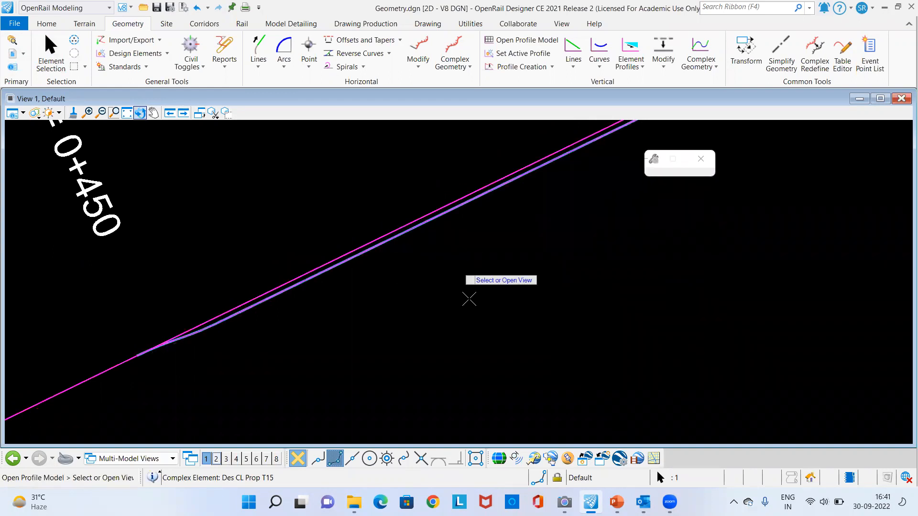
{"action": "left_click", "coordinate": [217, 459]}
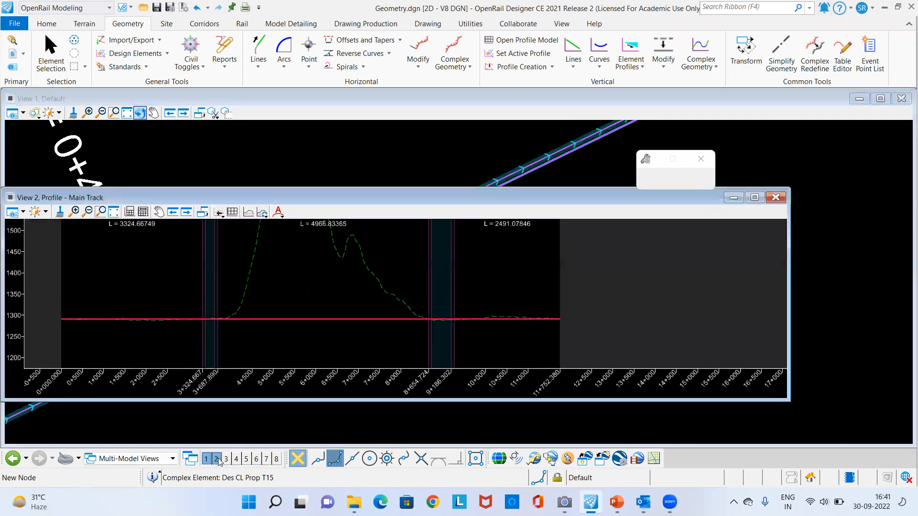
{"action": "left_click", "coordinate": [226, 458]}
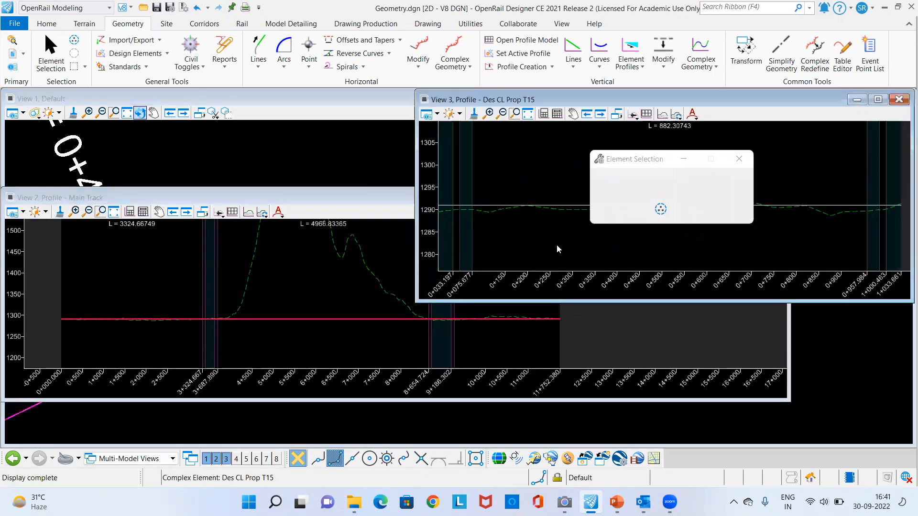
{"action": "scroll", "coordinate": [460, 231], "scroll_direction": "up", "scroll_amount": 2}
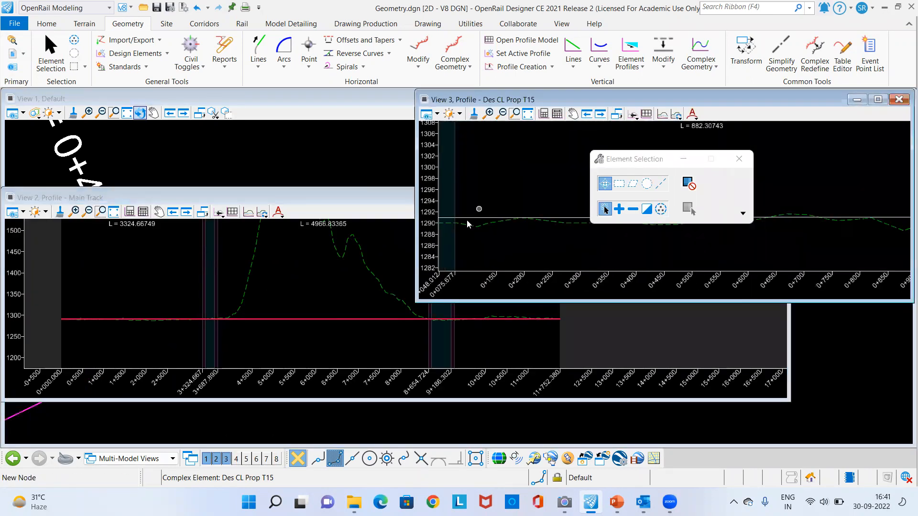
{"action": "left_click_drag", "start_coordinate": [599, 164], "coordinate": [742, 131]}
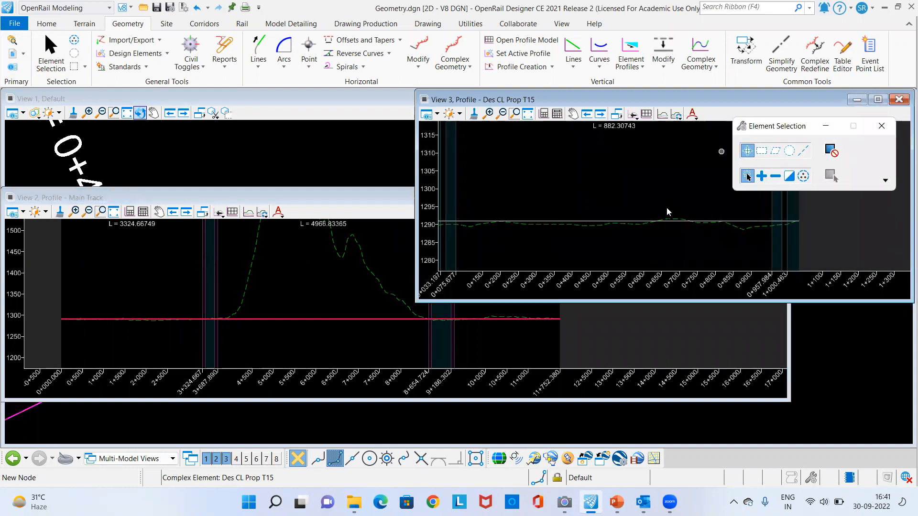
{"action": "scroll", "coordinate": [762, 226], "scroll_direction": "up", "scroll_amount": 2}
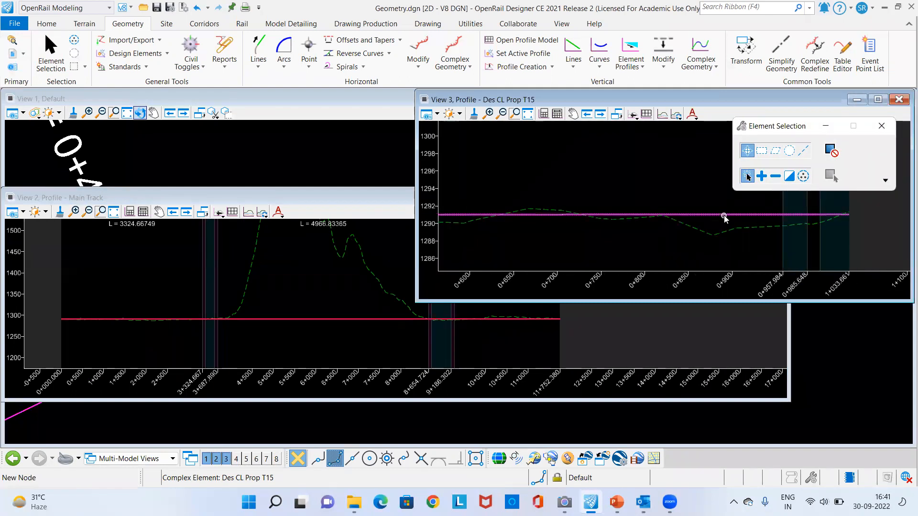
{"action": "left_click", "coordinate": [898, 101]}
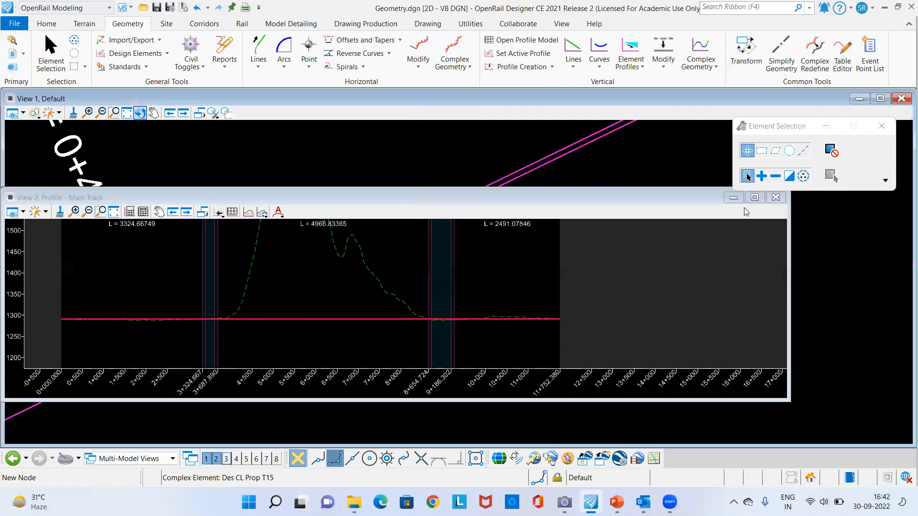
{"action": "left_click", "coordinate": [775, 198]}
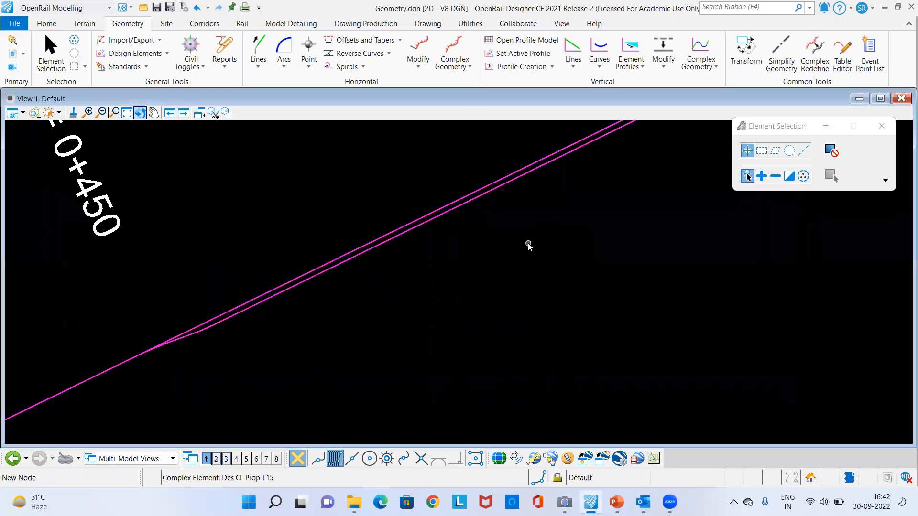
Step: Create a speed table for the Main Track with a design speed of 120
{"action": "scroll", "coordinate": [528, 243], "scroll_direction": "down", "scroll_amount": 6}
{"action": "scroll", "coordinate": [526, 290], "scroll_direction": "down", "scroll_amount": 2}
{"action": "middle_click_drag", "start_coordinate": [450, 278], "coordinate": [195, 353]}
{"action": "scroll", "coordinate": [425, 294], "scroll_direction": "down", "scroll_amount": 2}
{"action": "scroll", "coordinate": [517, 238], "scroll_direction": "down", "scroll_amount": 3}
{"action": "scroll", "coordinate": [404, 287], "scroll_direction": "up", "scroll_amount": 4}
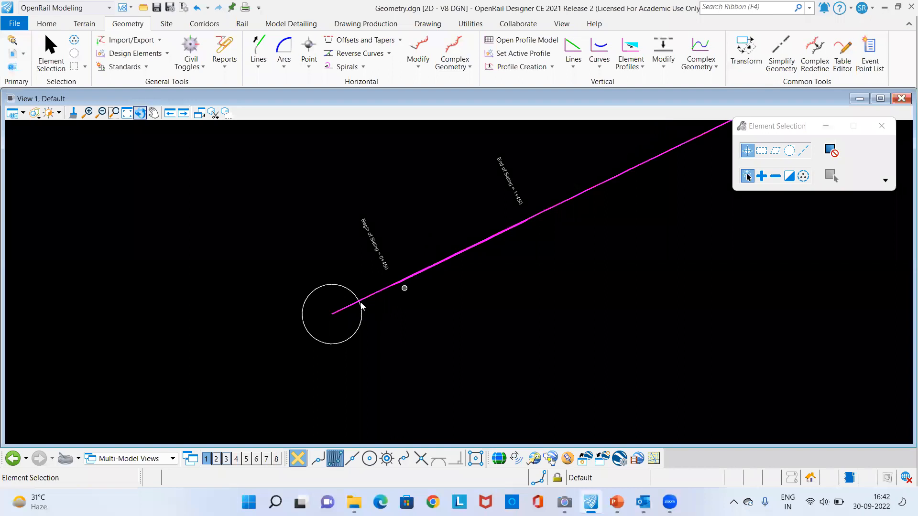
{"action": "scroll", "coordinate": [360, 306], "scroll_direction": "up", "scroll_amount": 5}
{"action": "scroll", "coordinate": [390, 225], "scroll_direction": "down", "scroll_amount": 1}
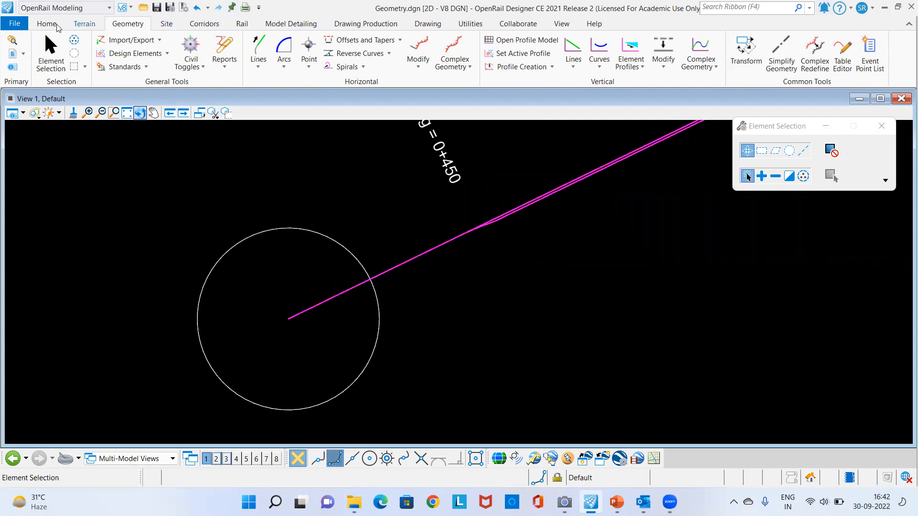
{"action": "left_click", "coordinate": [241, 26]}
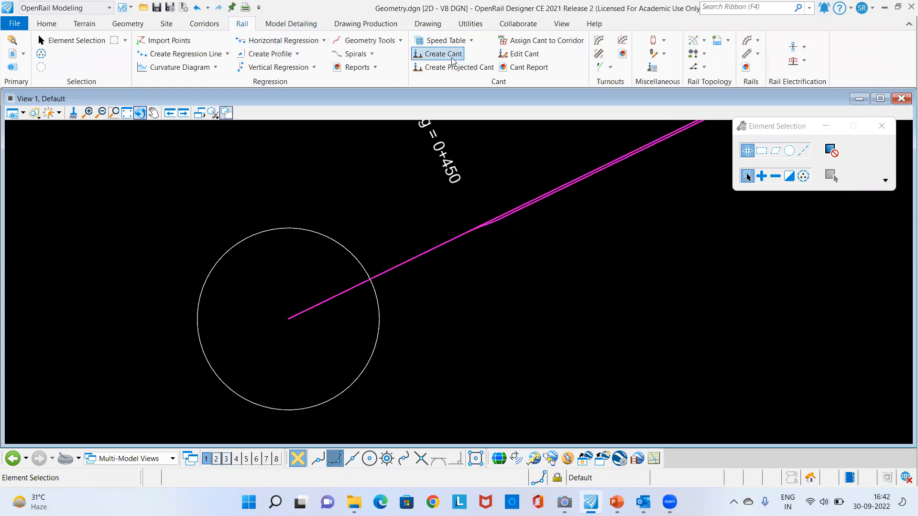
{"action": "left_click", "coordinate": [462, 42]}
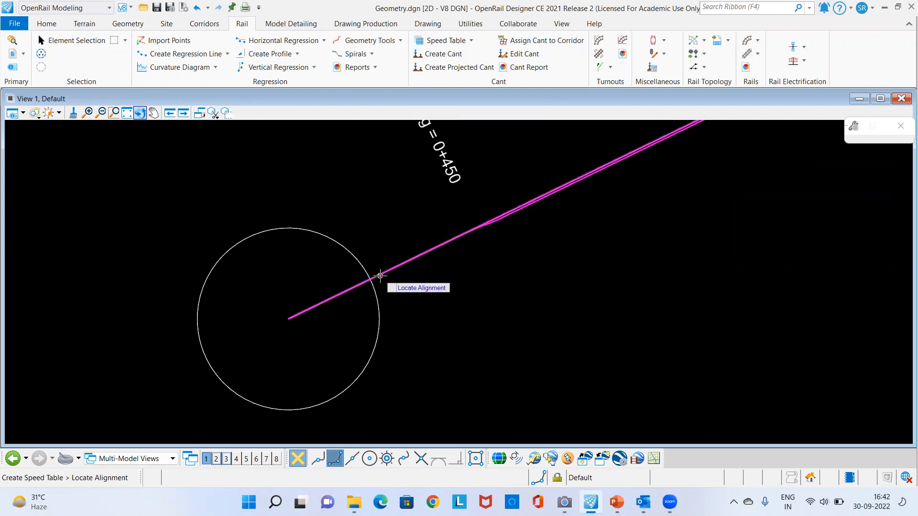
{"action": "left_click", "coordinate": [372, 281]}
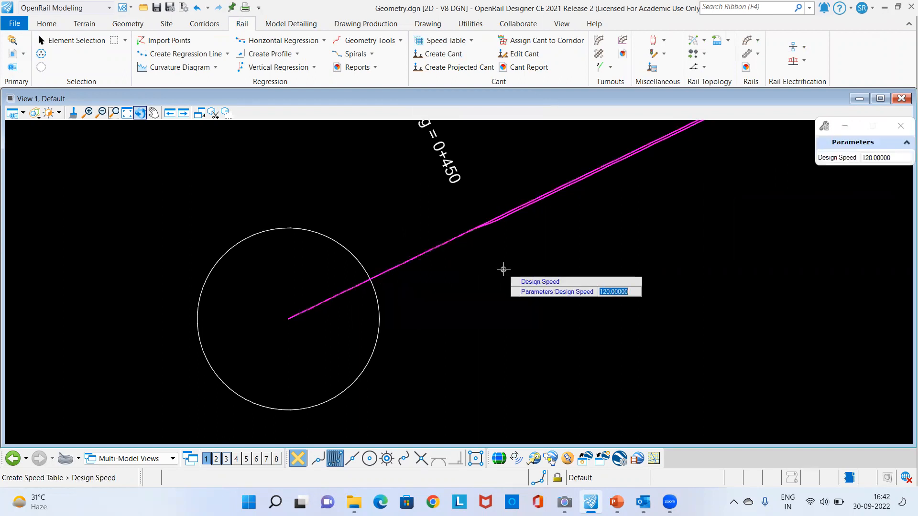
{"action": "left_click", "coordinate": [503, 269]}
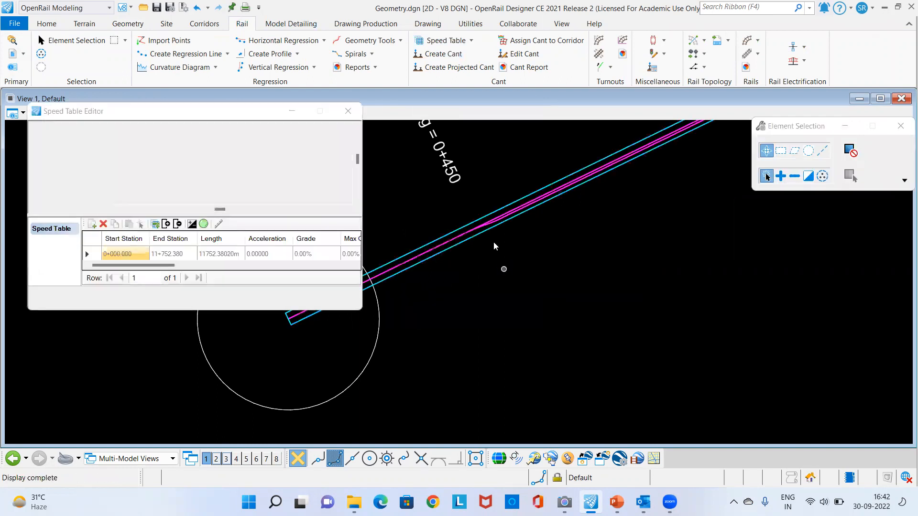
Step: Enlarge the Speed Table Editor to fit its columns and add a second speed scheme
{"action": "left_click_drag", "start_coordinate": [254, 101], "coordinate": [613, 97]}
{"action": "double_click", "coordinate": [373, 94]}
{"action": "left_click", "coordinate": [354, 108]}
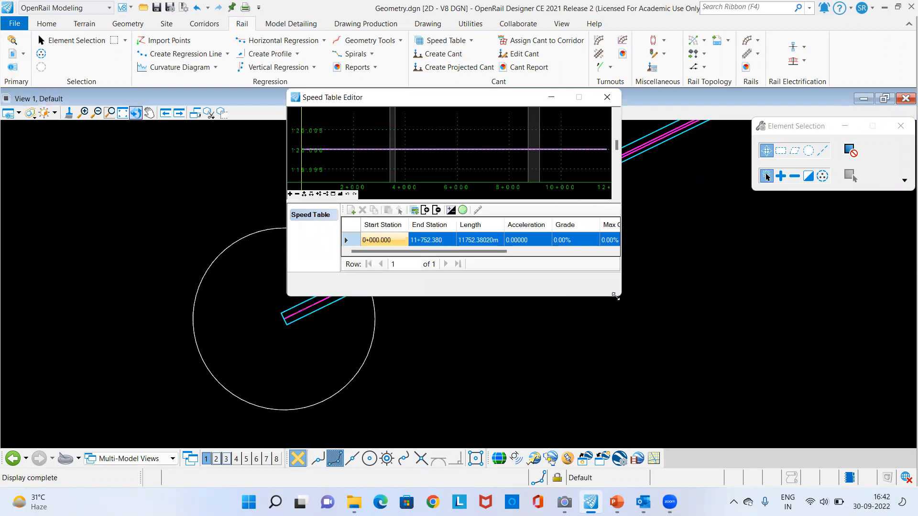
{"action": "left_click_drag", "start_coordinate": [616, 298], "coordinate": [819, 383]}
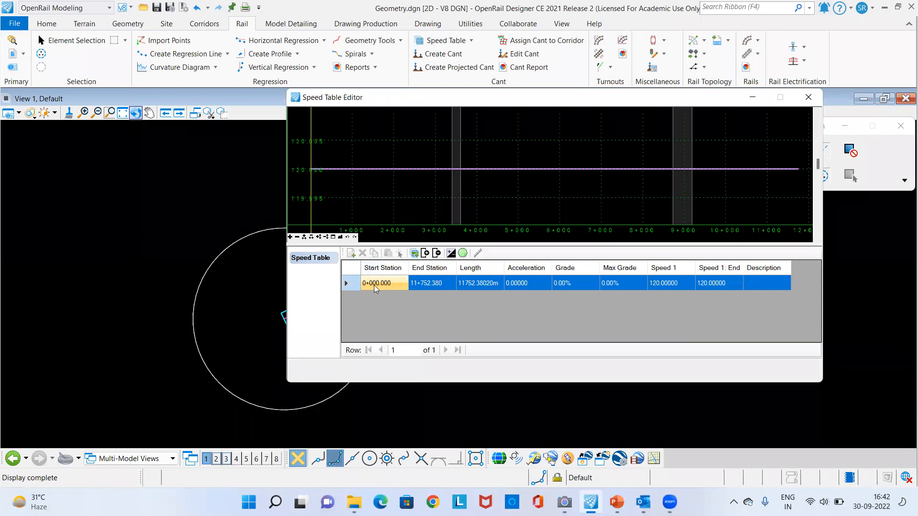
{"action": "left_click", "coordinate": [425, 254]}
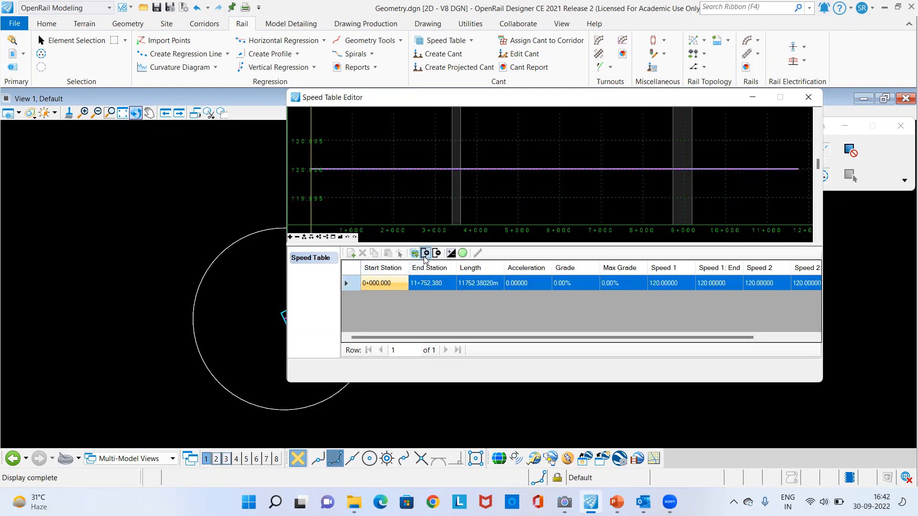
Step: Add a speed section to the Main Track's speed table starting at station 4+000 with a design speed of 90
{"action": "scroll", "coordinate": [94, 300], "scroll_direction": "down", "scroll_amount": 6}
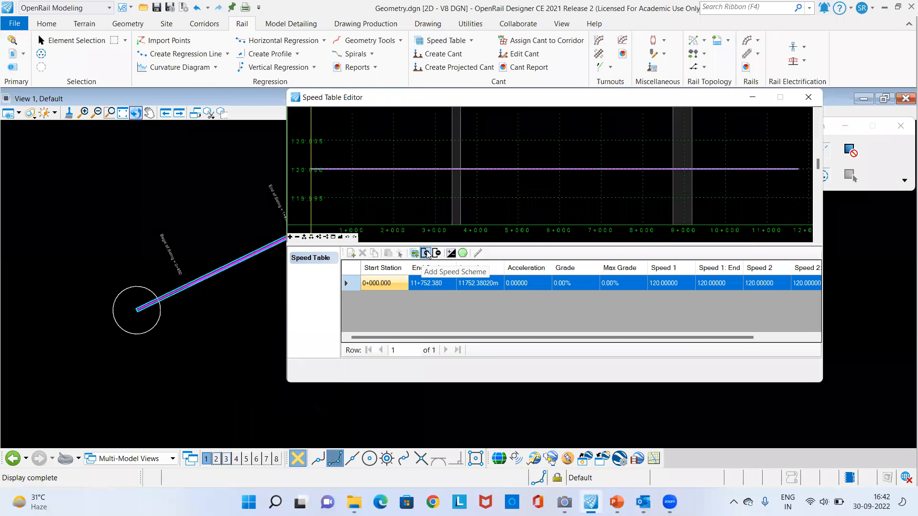
{"action": "left_click", "coordinate": [352, 253]}
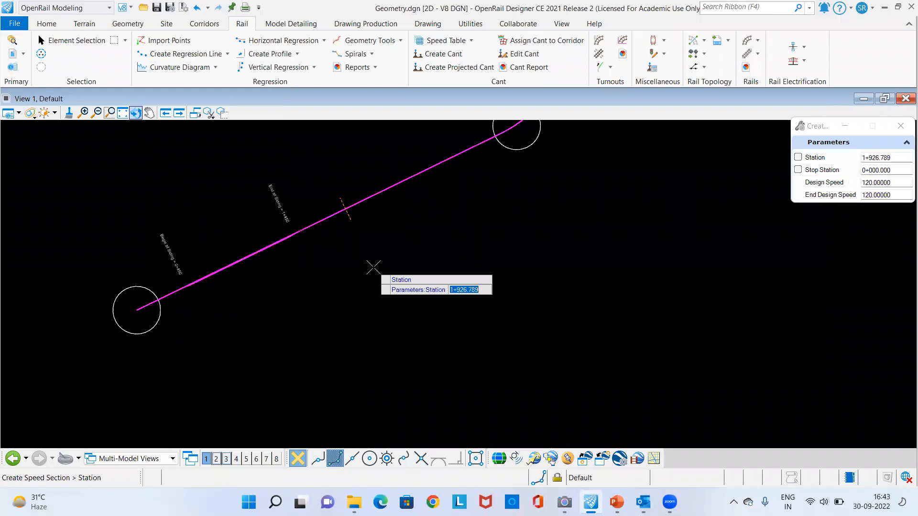
{"action": "type", "text": "4+00"}
{"action": "type", "text": "000"}
{"action": "key", "text": "Return"}
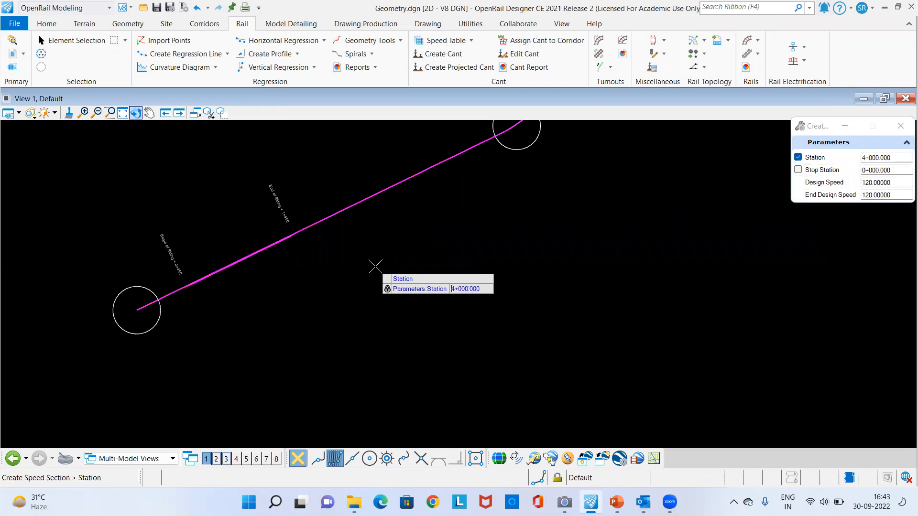
{"action": "left_click", "coordinate": [376, 267]}
{"action": "type", "text": "9"}
{"action": "key", "text": "Return"}
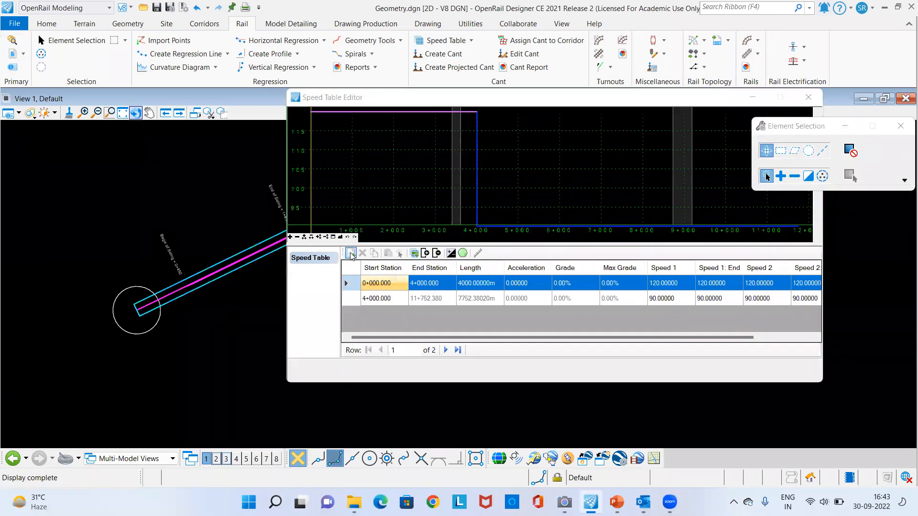
Step: Hide the end-speed columns and add a speed section starting at station 10+500 with a design speed of 120
{"action": "left_click", "coordinate": [451, 253]}
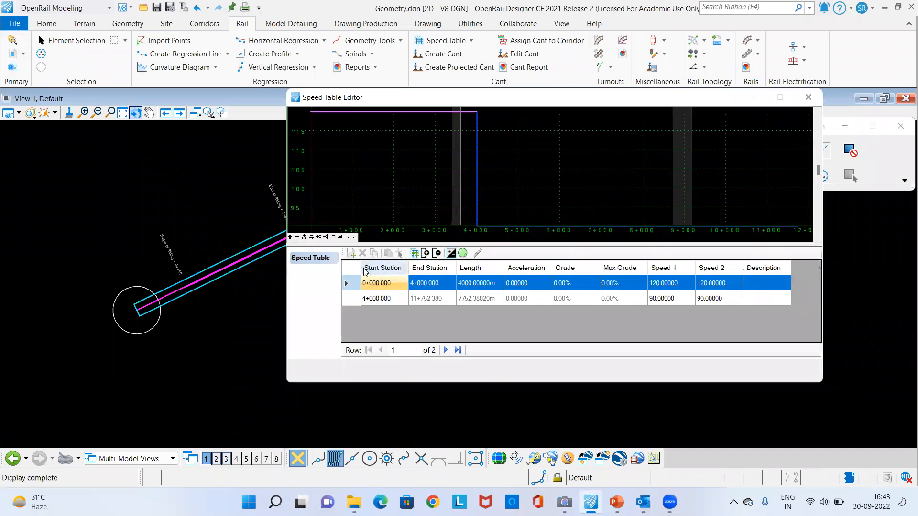
{"action": "left_click", "coordinate": [352, 255]}
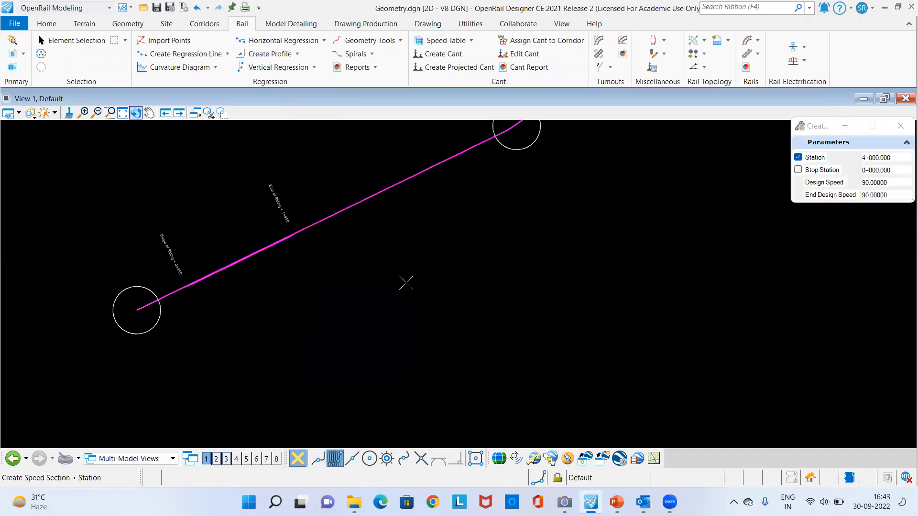
{"action": "type", "text": "10500"}
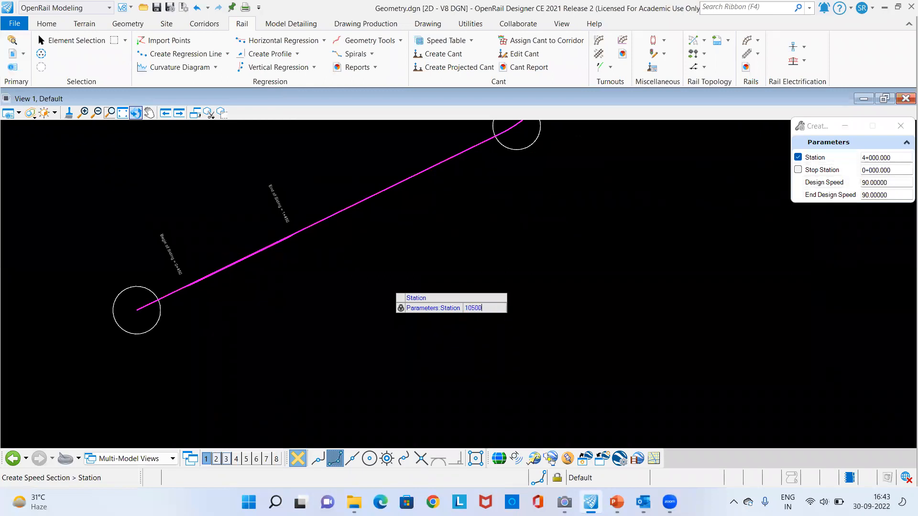
{"action": "key", "text": "Return"}
{"action": "left_click", "coordinate": [388, 285]}
{"action": "type", "text": "120"}
{"action": "key", "text": "Return"}
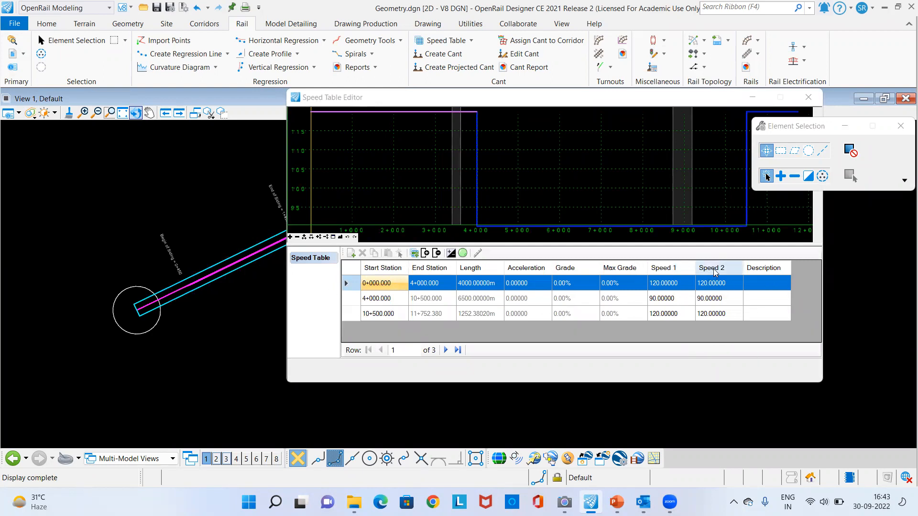
Step: Rename the Speed 1 column of the speed table as Express
{"action": "left_click", "coordinate": [678, 268]}
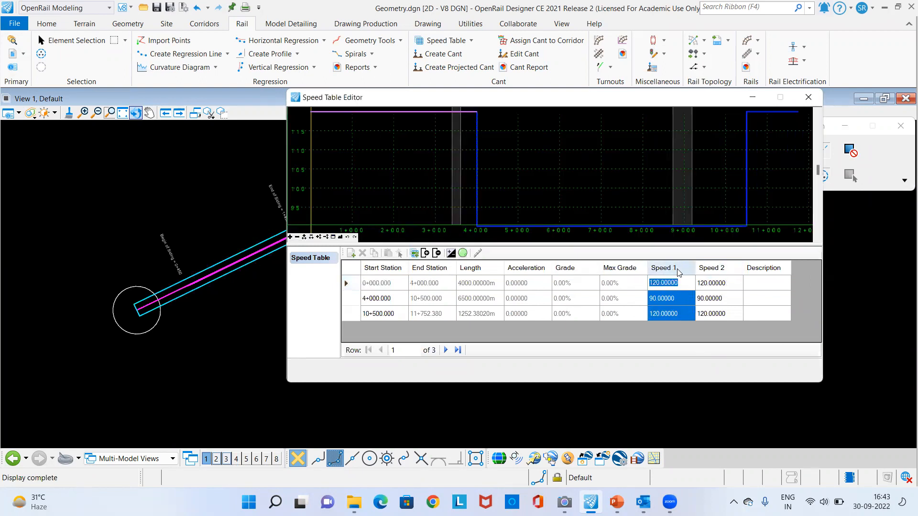
{"action": "right_click", "coordinate": [678, 270]}
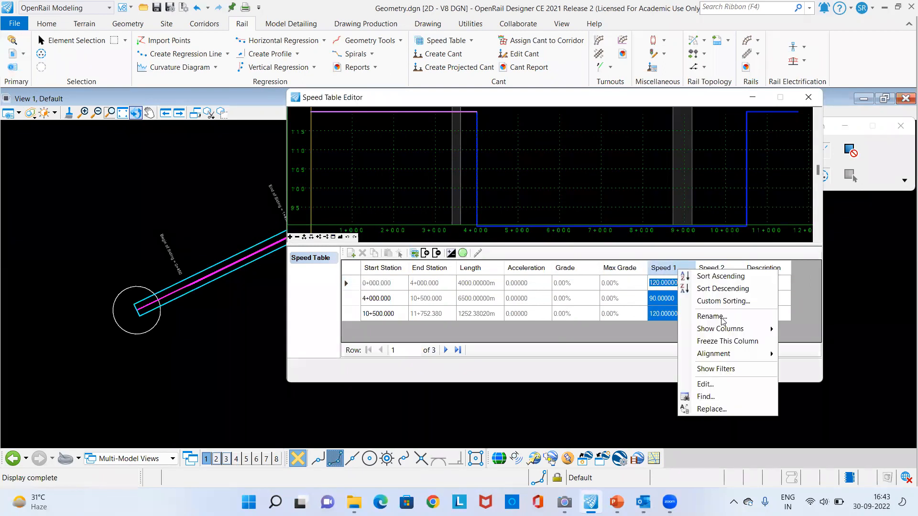
{"action": "left_click", "coordinate": [660, 270]}
{"action": "right_click", "coordinate": [660, 270]}
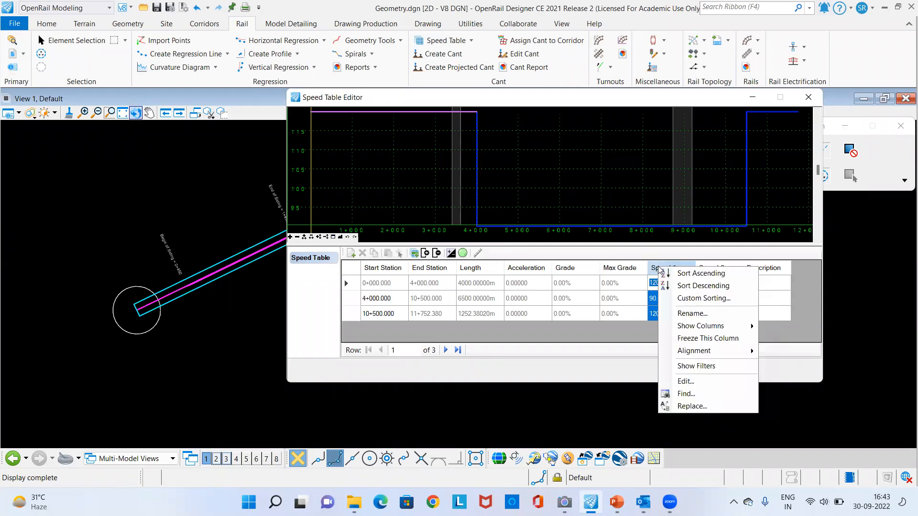
{"action": "left_click", "coordinate": [622, 372]}
{"action": "left_click", "coordinate": [724, 267]}
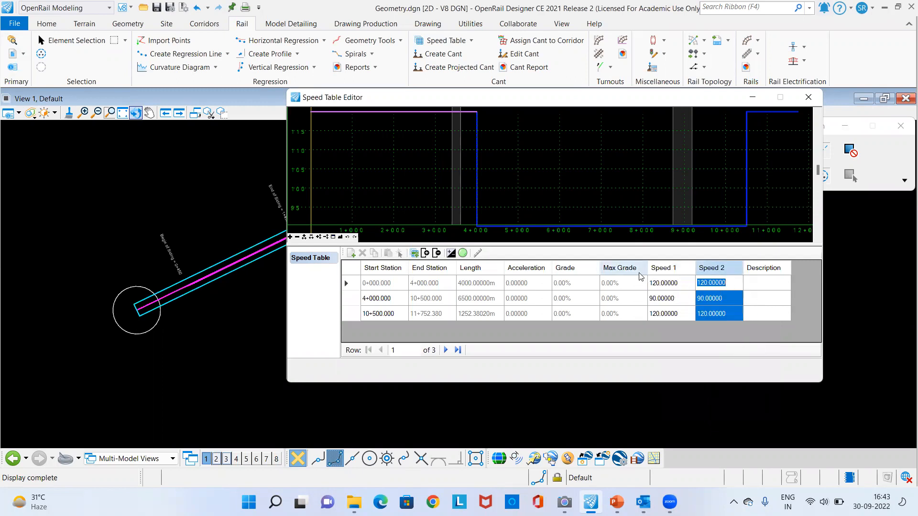
{"action": "left_click", "coordinate": [658, 271]}
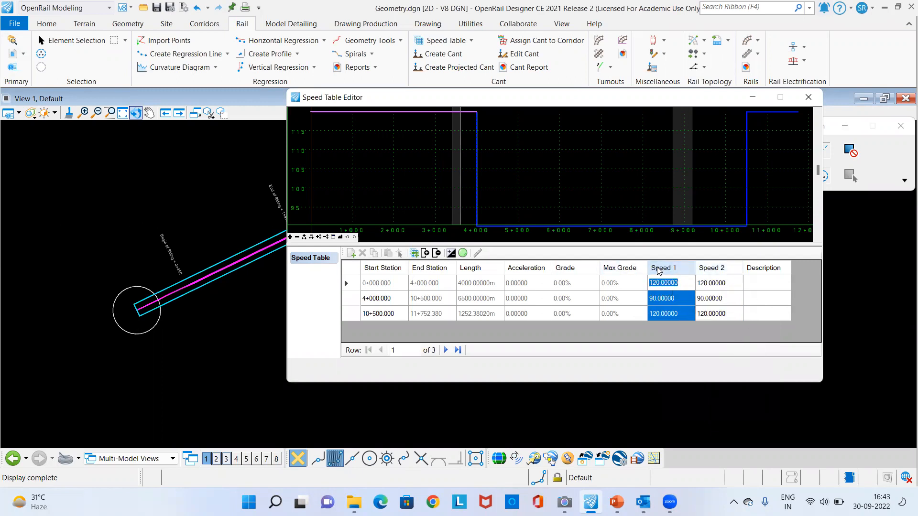
{"action": "right_click", "coordinate": [659, 270]}
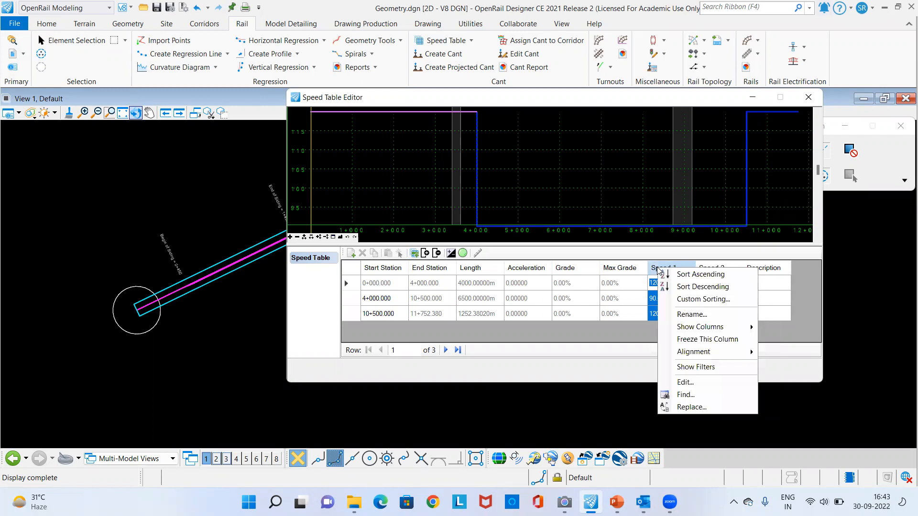
{"action": "left_click", "coordinate": [683, 314]}
{"action": "type", "text": "Exp"}
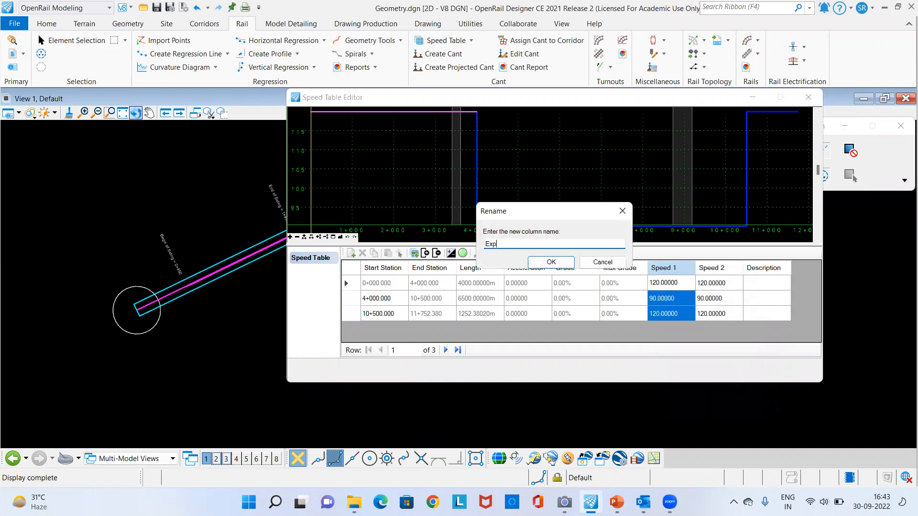
{"action": "type", "text": "ress"}
{"action": "key", "text": "Return"}
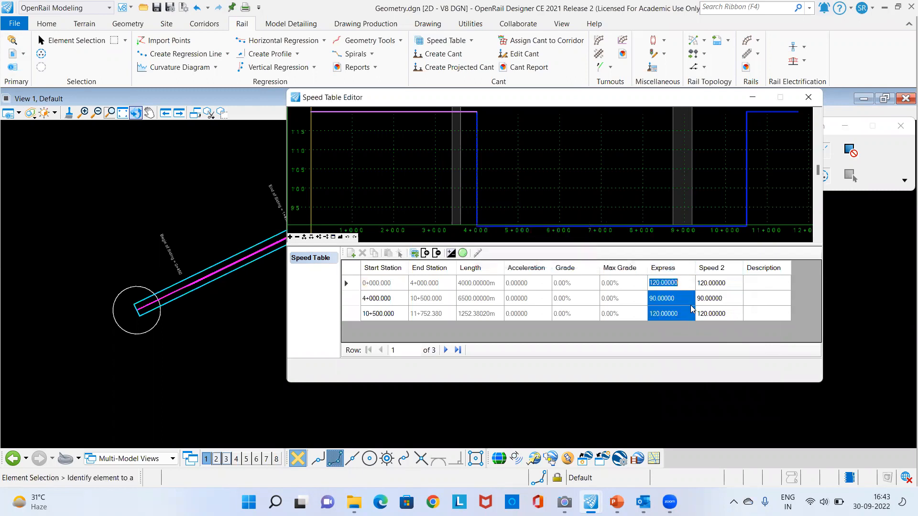
Step: Rename the Speed 2 column of the speed table as Freight
{"action": "left_click", "coordinate": [720, 274]}
{"action": "right_click", "coordinate": [720, 273]}
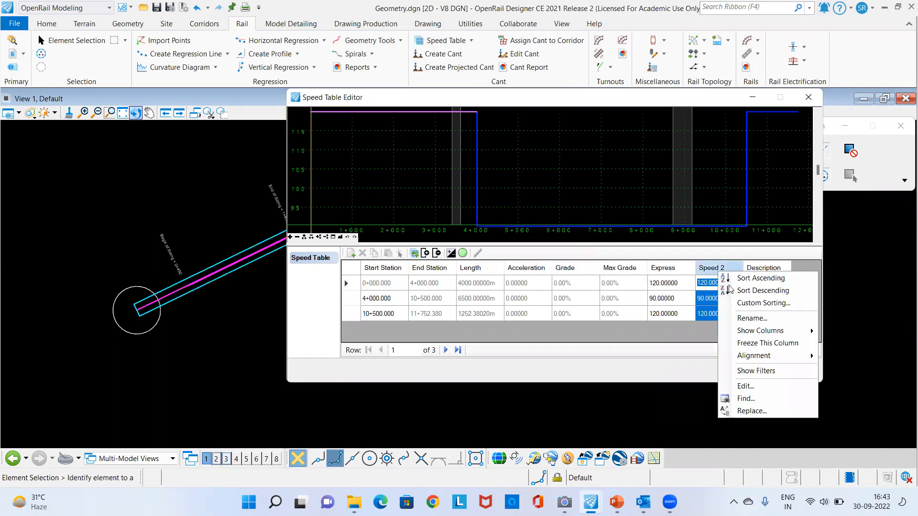
{"action": "left_click", "coordinate": [754, 319]}
{"action": "type", "text": "Freight"}
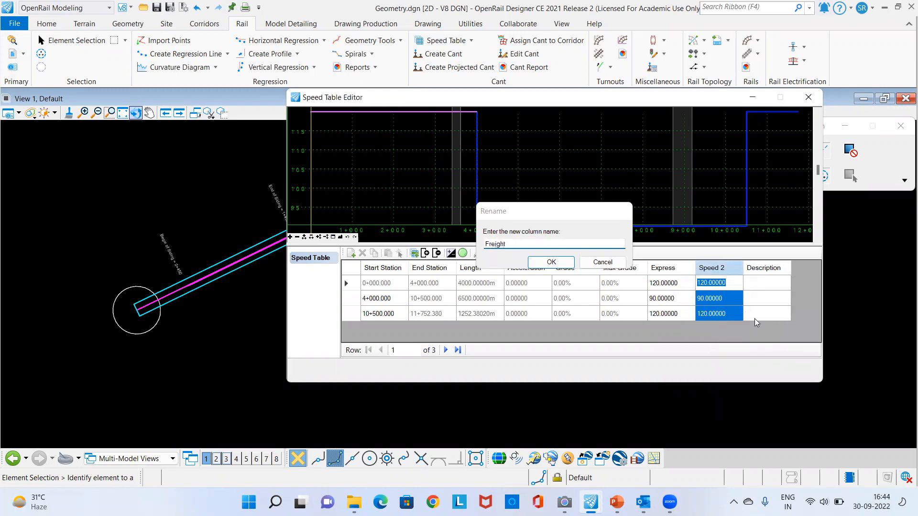
{"action": "key", "text": "Return"}
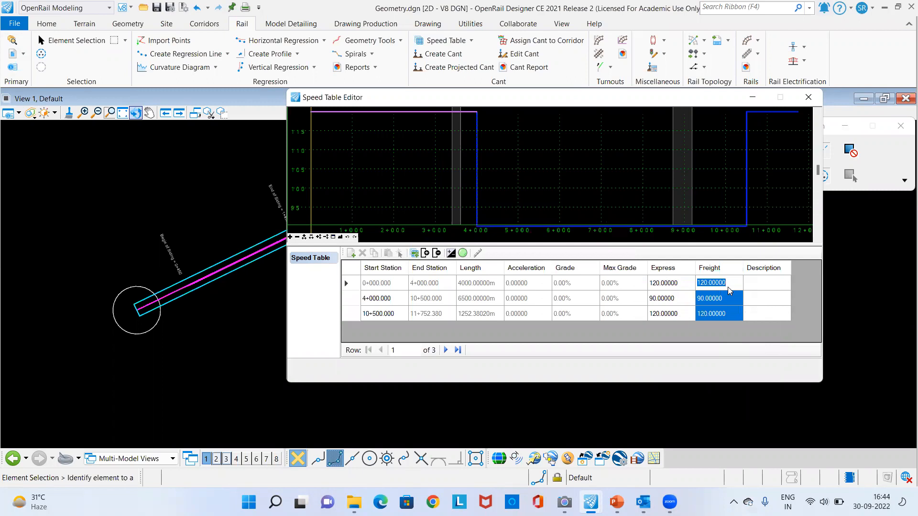
Step: Set the Freight speeds of the three sections to 90, 70 and 90, and close the Speed Table Editor
{"action": "type", "text": "90"}
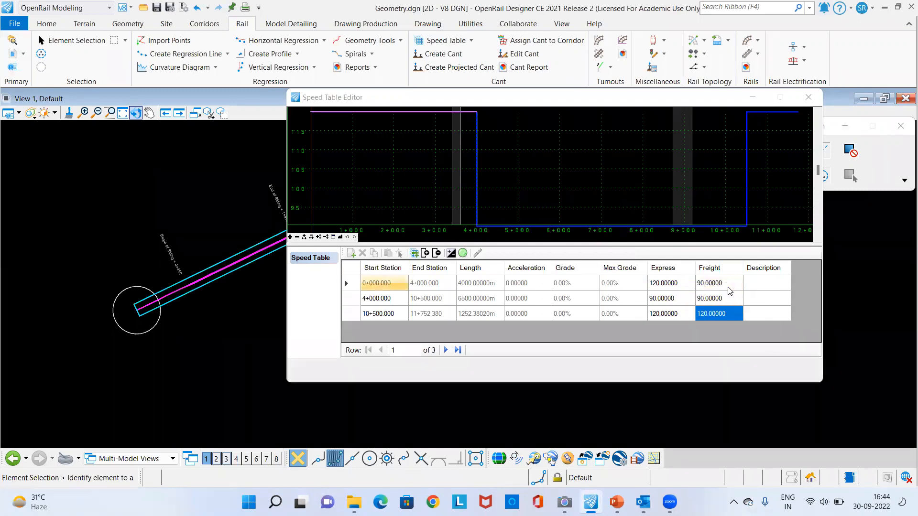
{"action": "type", "text": "70"}
{"action": "key", "text": "Return"}
{"action": "left_click", "coordinate": [732, 315]}
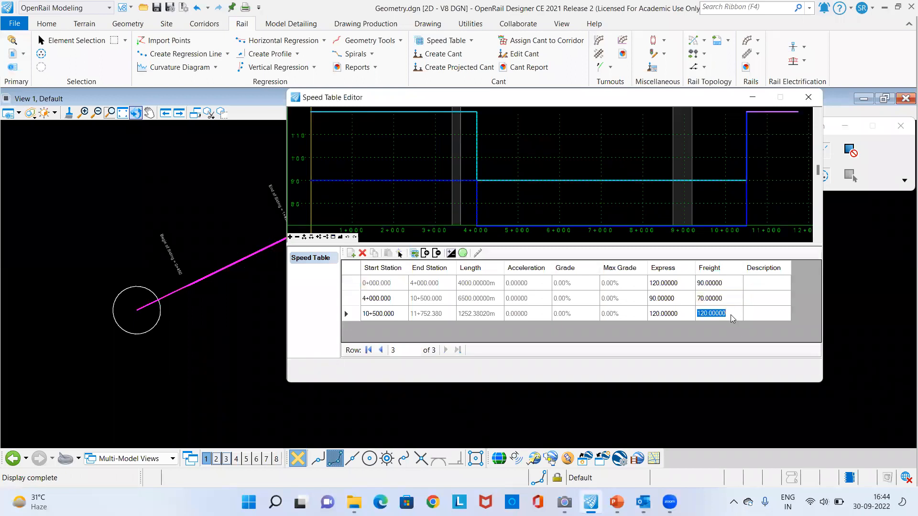
{"action": "type", "text": "90"}
{"action": "key", "text": "Return"}
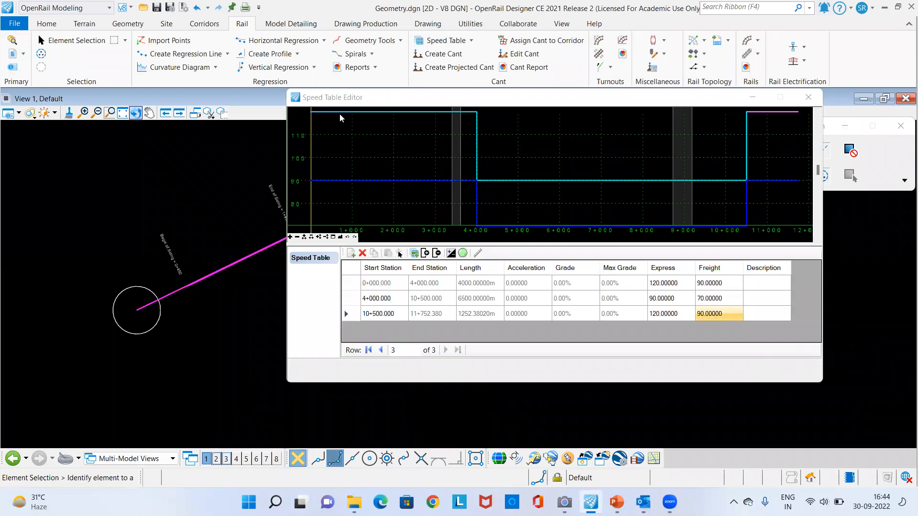
{"action": "left_click", "coordinate": [809, 102]}
Step: Start Create Cant with the Main Track as center line and lock the cant's range to the track's start and end
{"action": "scroll", "coordinate": [164, 271], "scroll_direction": "up", "scroll_amount": 2}
{"action": "scroll", "coordinate": [84, 360], "scroll_direction": "up", "scroll_amount": 8}
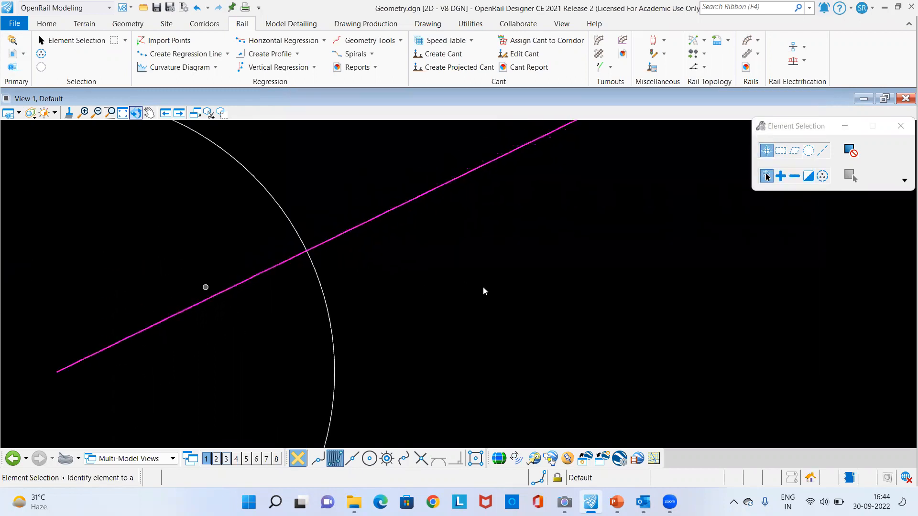
{"action": "middle_click_drag", "start_coordinate": [421, 134], "coordinate": [407, 100]}
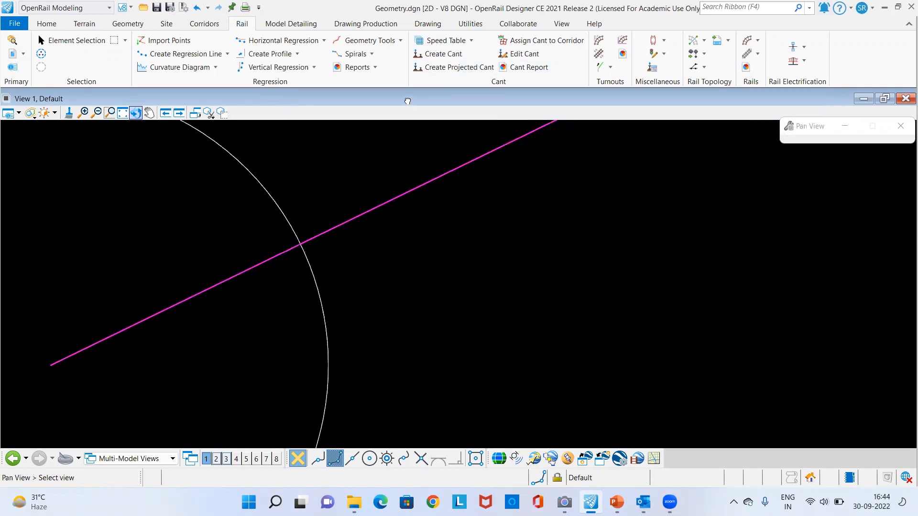
{"action": "left_click", "coordinate": [440, 54]}
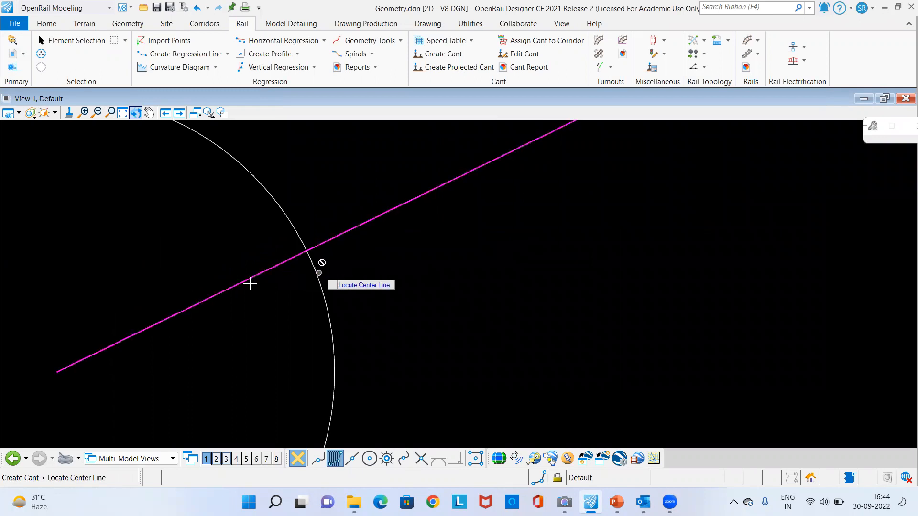
{"action": "scroll", "coordinate": [292, 309], "scroll_direction": "down", "scroll_amount": 2}
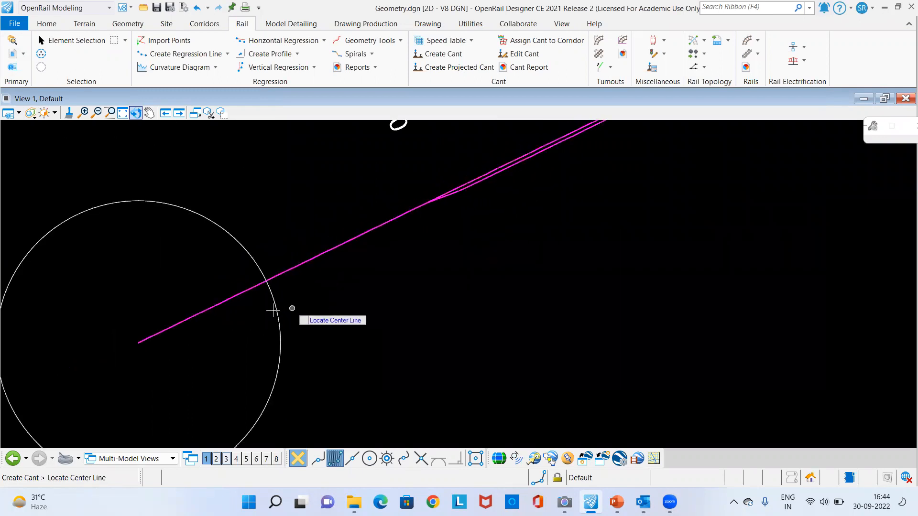
{"action": "left_click", "coordinate": [202, 313]}
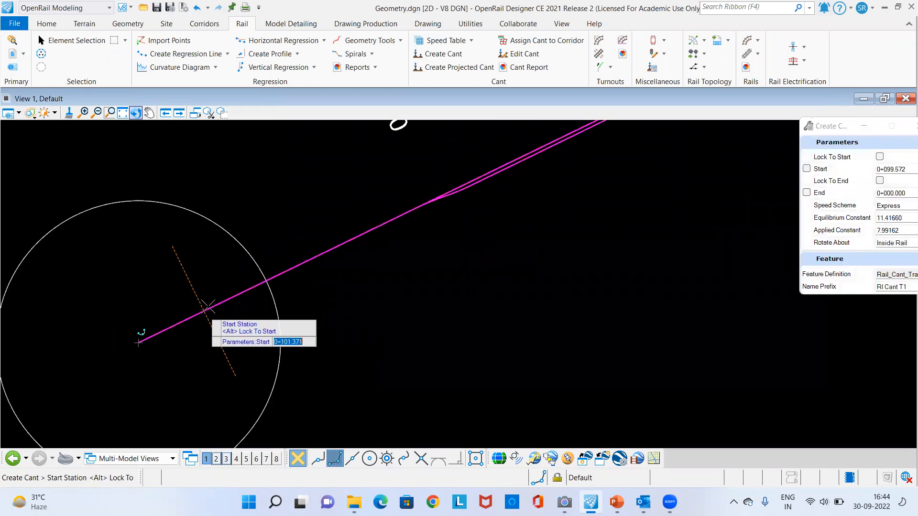
{"action": "scroll", "coordinate": [172, 287], "scroll_direction": "down", "scroll_amount": 2}
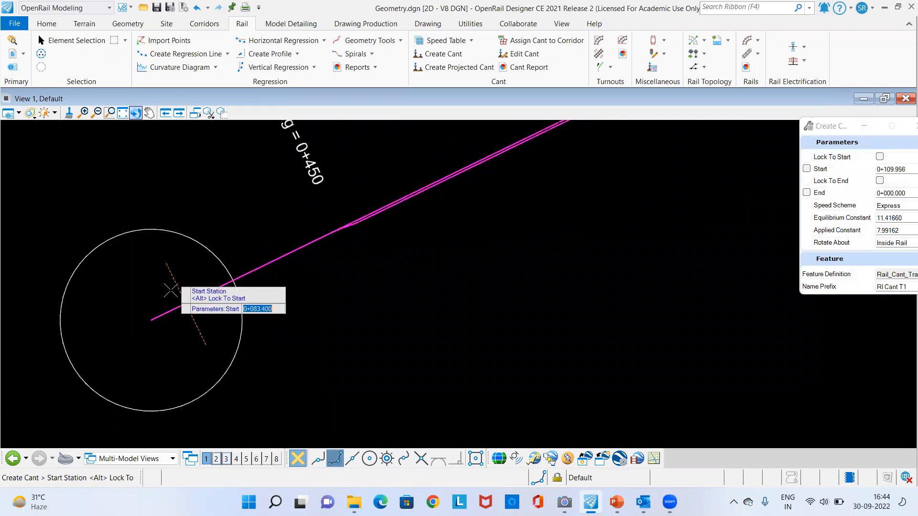
{"action": "key", "text": "alt"}
{"action": "left_click", "coordinate": [119, 357]}
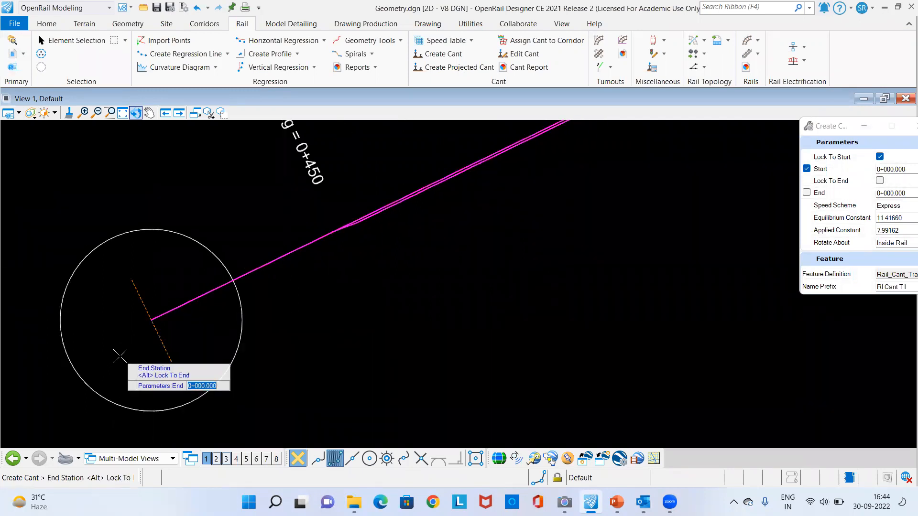
{"action": "scroll", "coordinate": [106, 369], "scroll_direction": "down", "scroll_amount": 1}
{"action": "scroll", "coordinate": [106, 368], "scroll_direction": "down", "scroll_amount": 2}
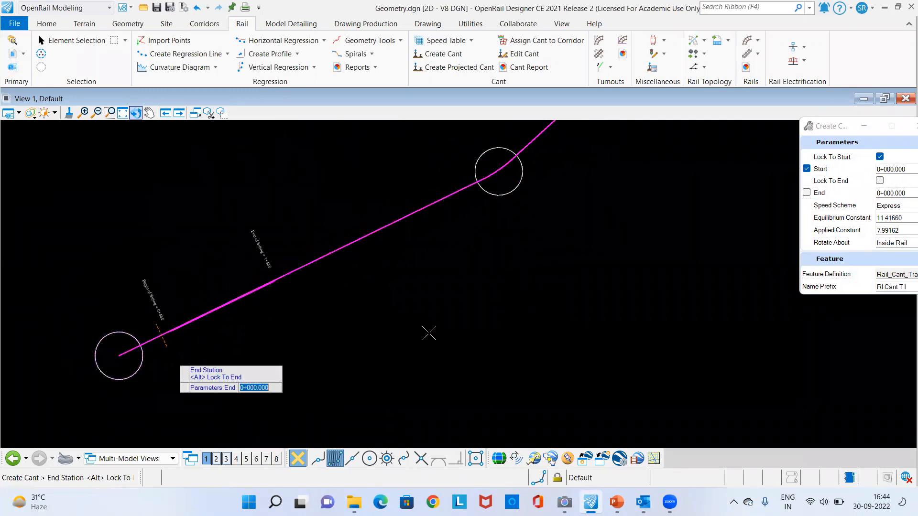
{"action": "key", "text": "alt"}
{"action": "left_click", "coordinate": [492, 318]}
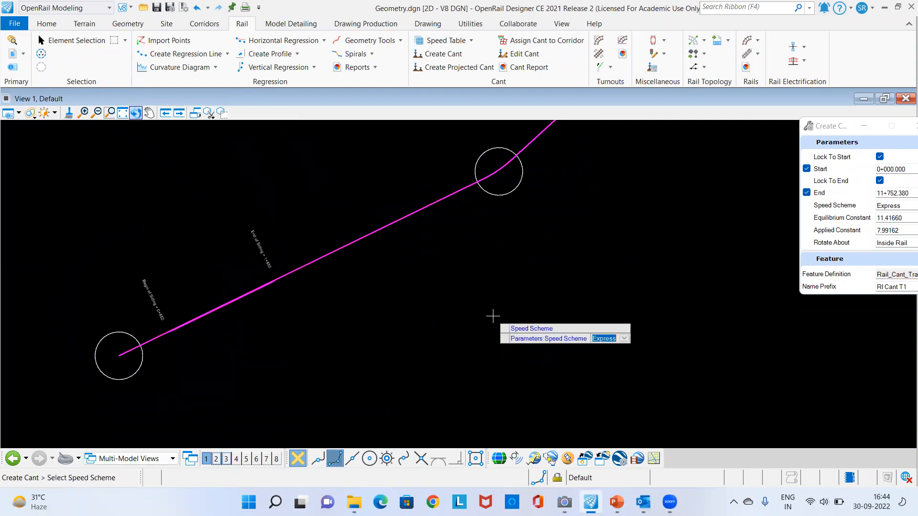
Step: Finish the cant with the Express speed scheme, equilibrium constant 11.41660, applied constant 7.99162, rotation about the inside rail and name prefix Cant
{"action": "left_click", "coordinate": [492, 317]}
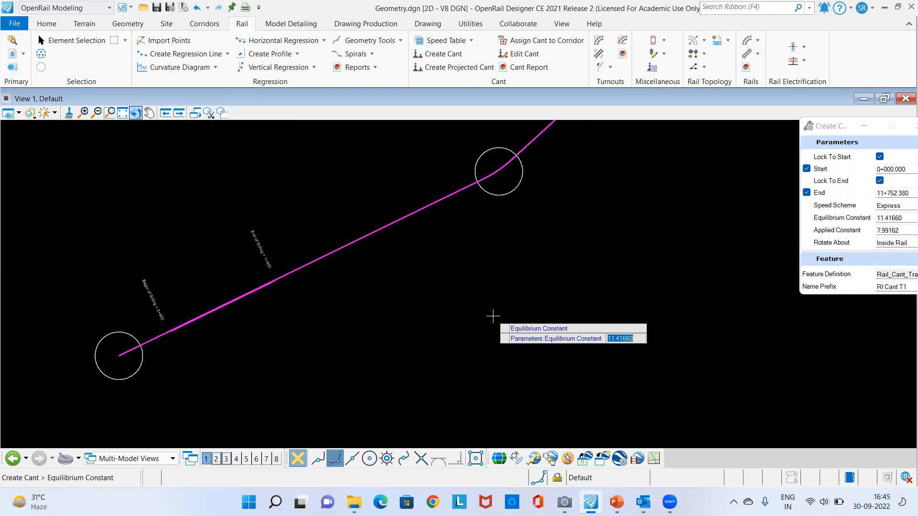
{"action": "key", "text": "Return"}
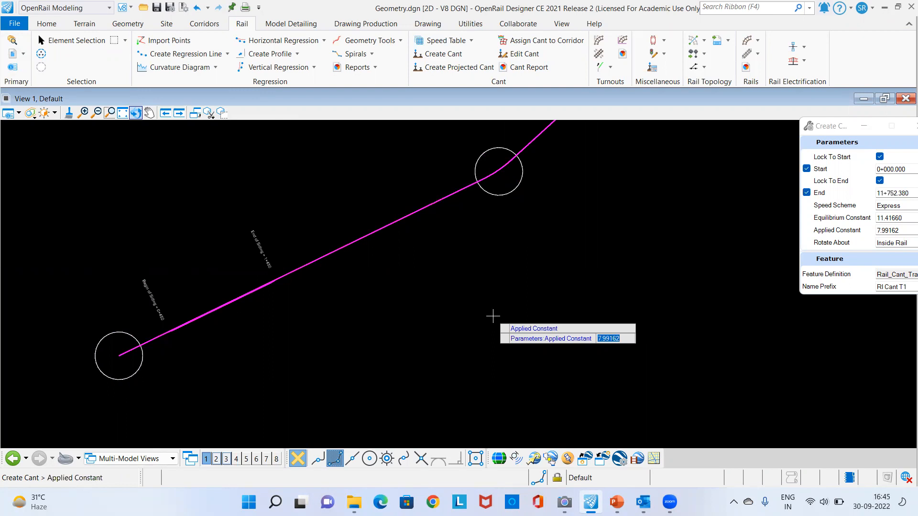
{"action": "key", "text": "Return"}
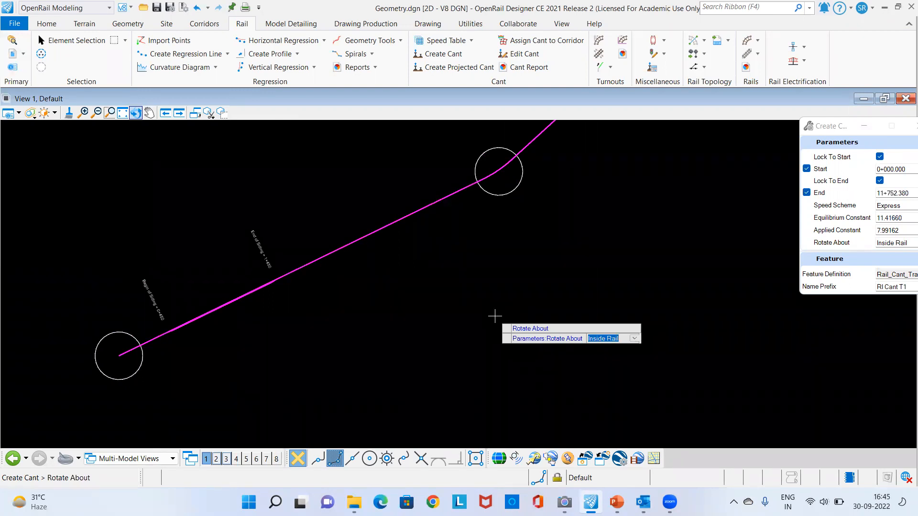
{"action": "key", "text": "Return"}
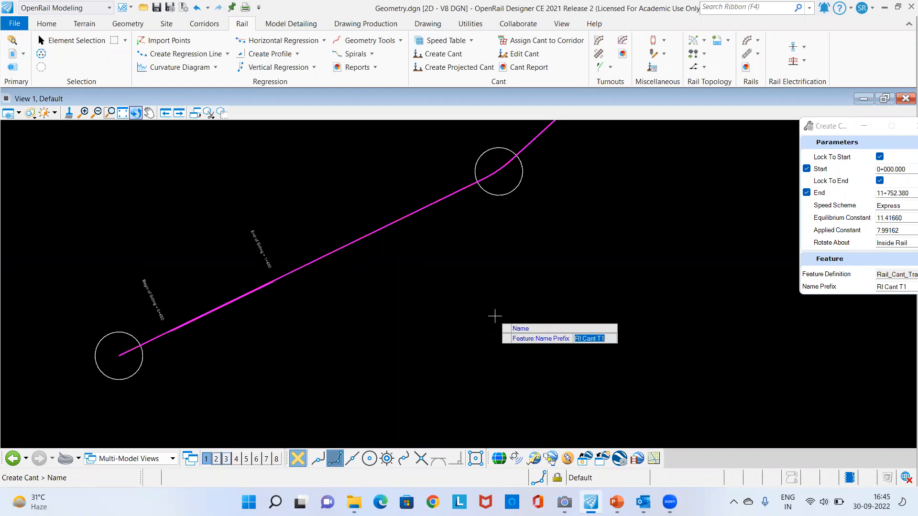
{"action": "type", "text": "Cant"}
{"action": "left_click", "coordinate": [492, 317]}
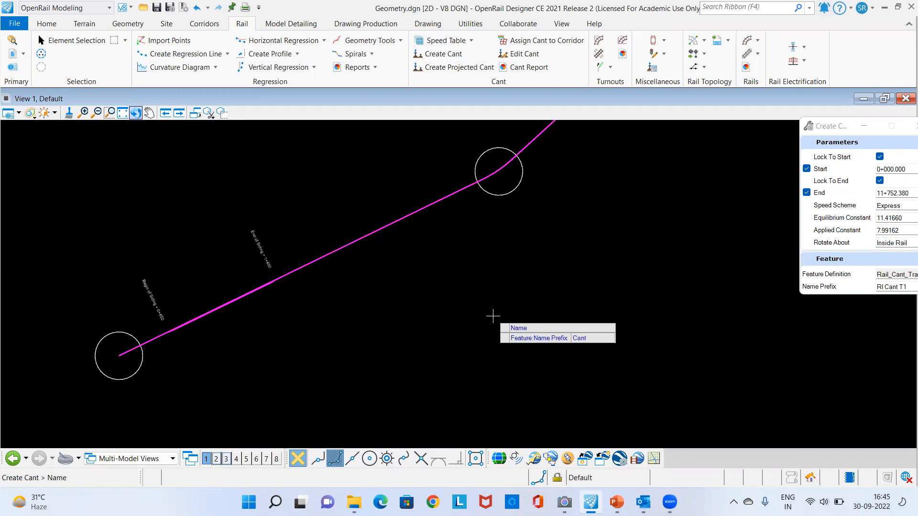
Step: Examine the cant shapes along the Main Track from its end back to its start
{"action": "scroll", "coordinate": [200, 320], "scroll_direction": "up", "scroll_amount": 3}
{"action": "scroll", "coordinate": [182, 321], "scroll_direction": "down", "scroll_amount": 5}
{"action": "scroll", "coordinate": [431, 184], "scroll_direction": "down", "scroll_amount": 2}
{"action": "middle_click_drag", "start_coordinate": [425, 195], "coordinate": [387, 295]}
{"action": "scroll", "coordinate": [490, 237], "scroll_direction": "up", "scroll_amount": 6}
{"action": "scroll", "coordinate": [490, 238], "scroll_direction": "up", "scroll_amount": 2}
{"action": "scroll", "coordinate": [506, 250], "scroll_direction": "down", "scroll_amount": 2}
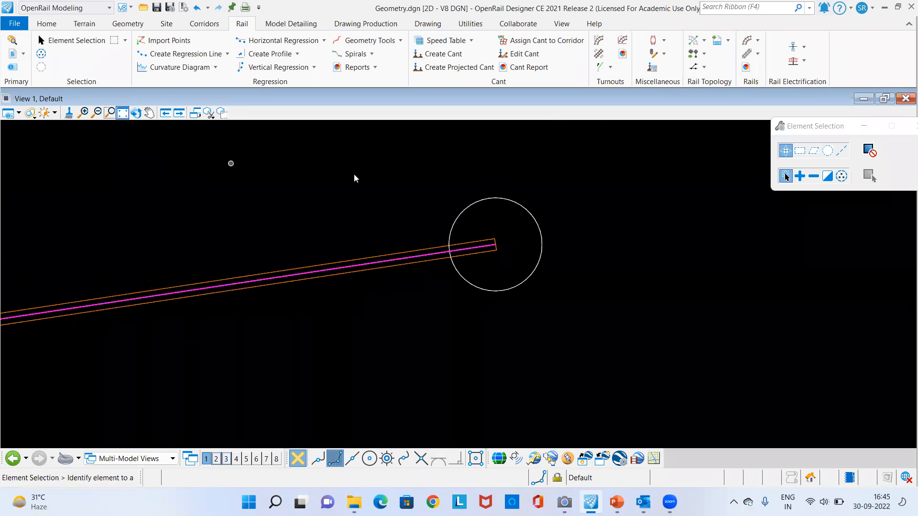
{"action": "scroll", "coordinate": [353, 178], "scroll_direction": "down", "scroll_amount": 4}
{"action": "scroll", "coordinate": [507, 287], "scroll_direction": "down", "scroll_amount": 1}
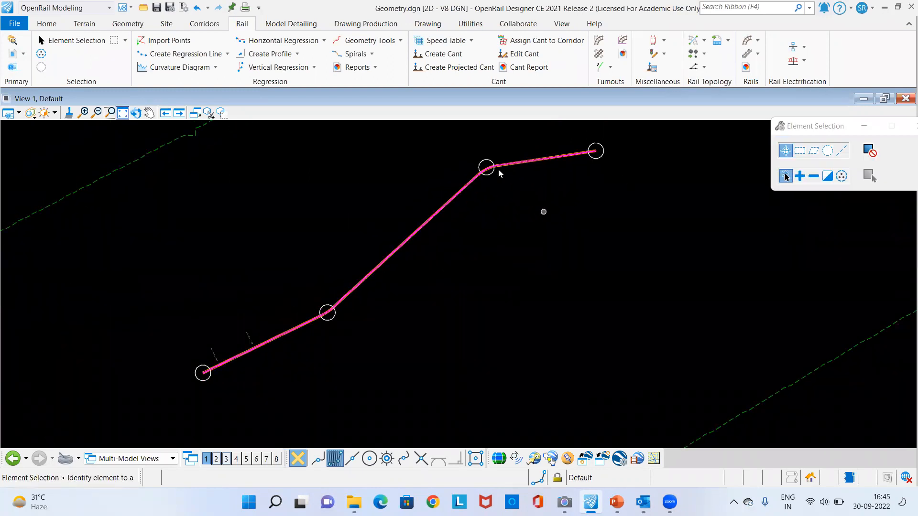
{"action": "middle_click_drag", "start_coordinate": [350, 238], "coordinate": [371, 198]}
{"action": "scroll", "coordinate": [244, 338], "scroll_direction": "up", "scroll_amount": 2}
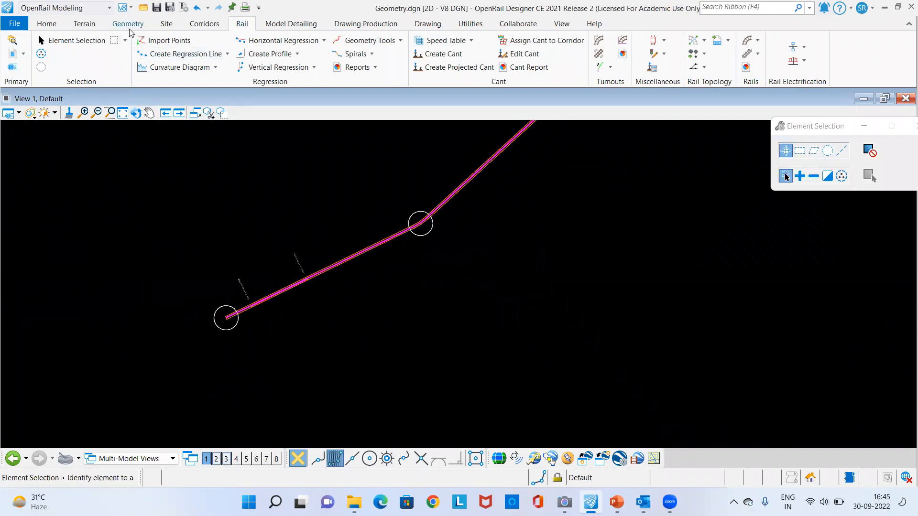
Step: Create a corridor named Main Track on the Main Track baseline, using its active profile and the Design feature definition
{"action": "left_click", "coordinate": [204, 24]}
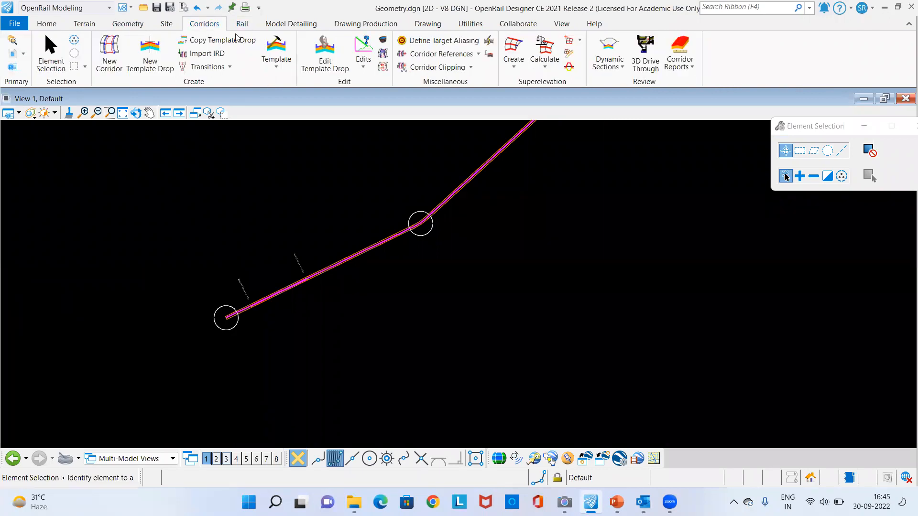
{"action": "left_click", "coordinate": [120, 69]}
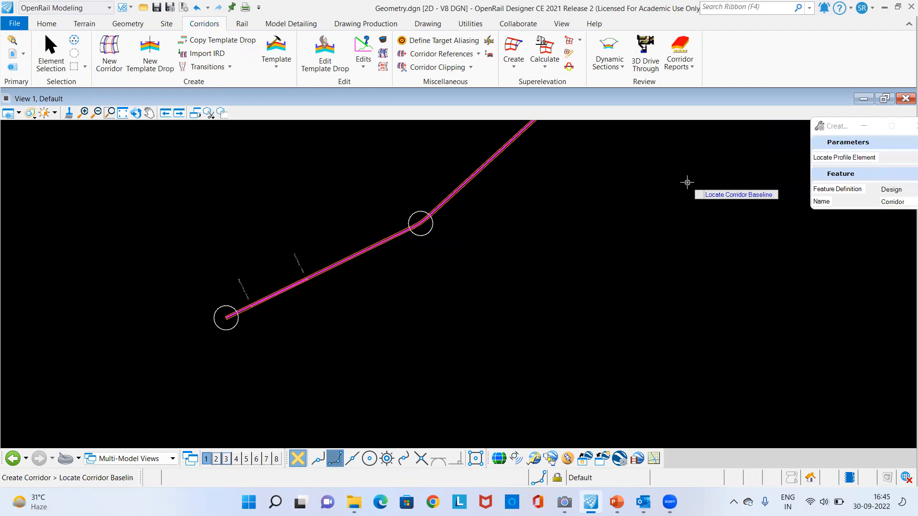
{"action": "scroll", "coordinate": [228, 315], "scroll_direction": "up", "scroll_amount": 5}
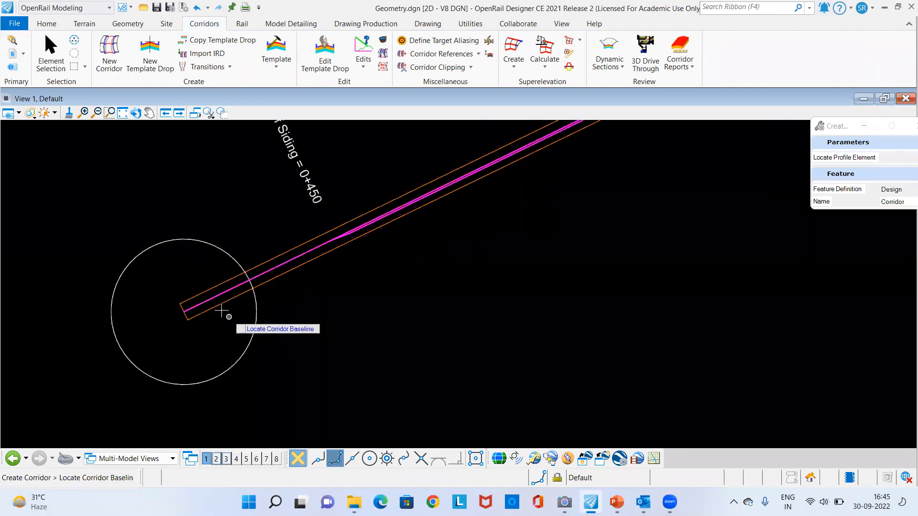
{"action": "left_click", "coordinate": [212, 300]}
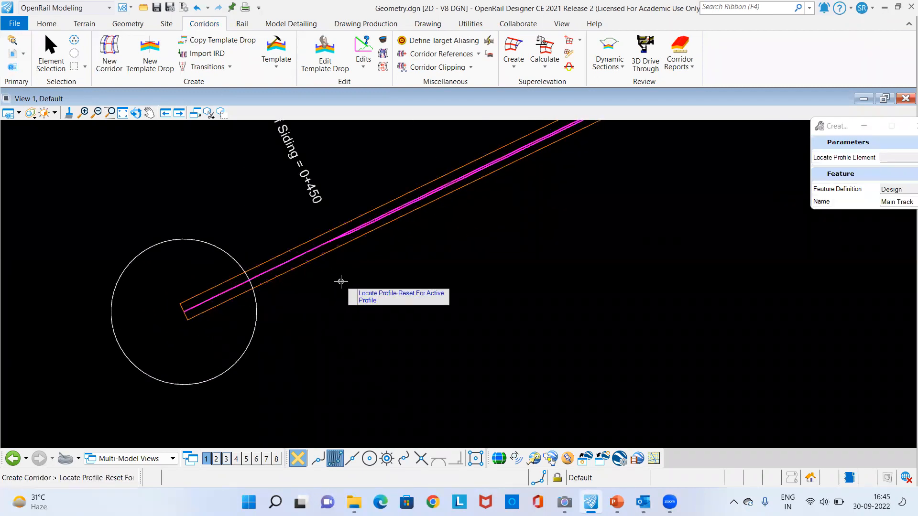
{"action": "right_click", "coordinate": [340, 282]}
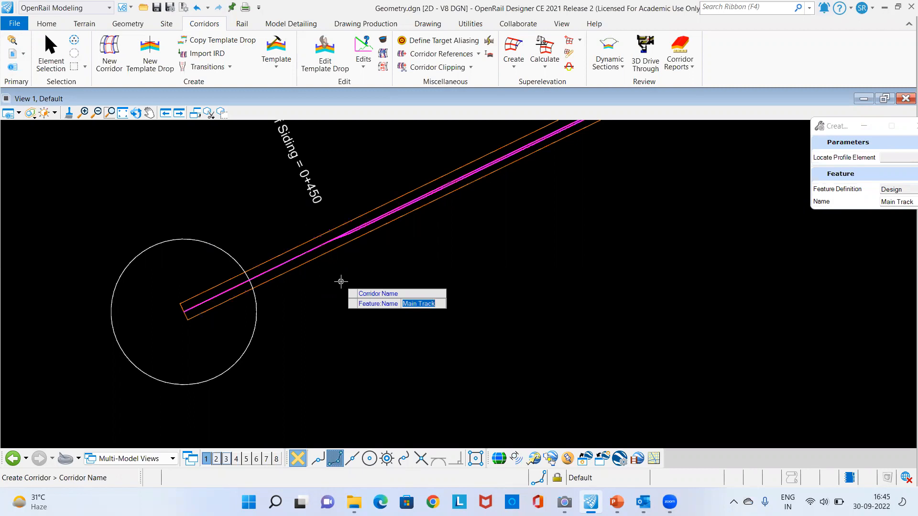
{"action": "left_click", "coordinate": [340, 282]}
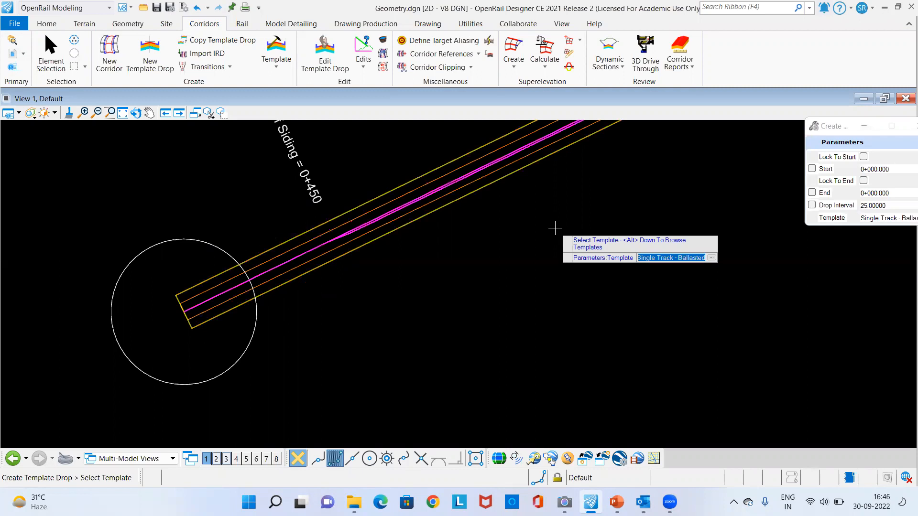
Step: Choose the rail template Single Track - Ballasted for the corridor's template drop
{"action": "key", "text": "alt+Down"}
{"action": "left_click", "coordinate": [221, 144]}
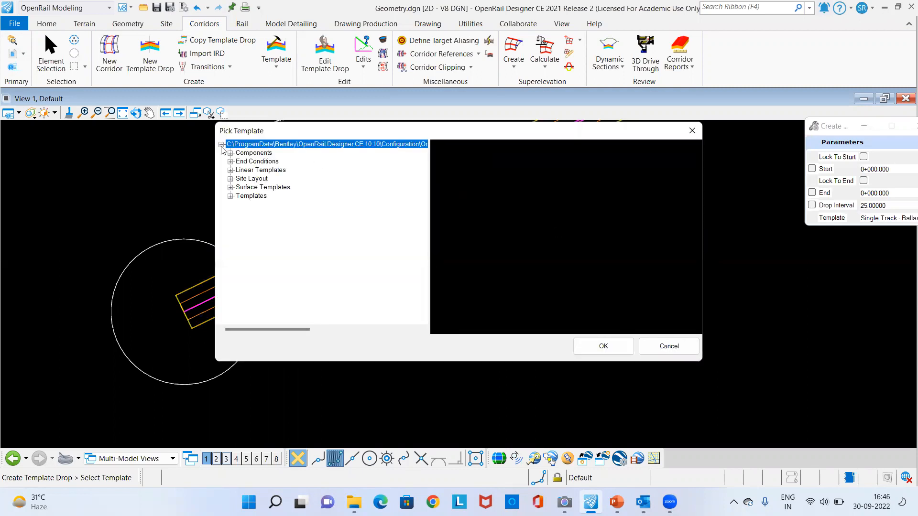
{"action": "left_click", "coordinate": [230, 196]}
{"action": "left_click", "coordinate": [239, 205]}
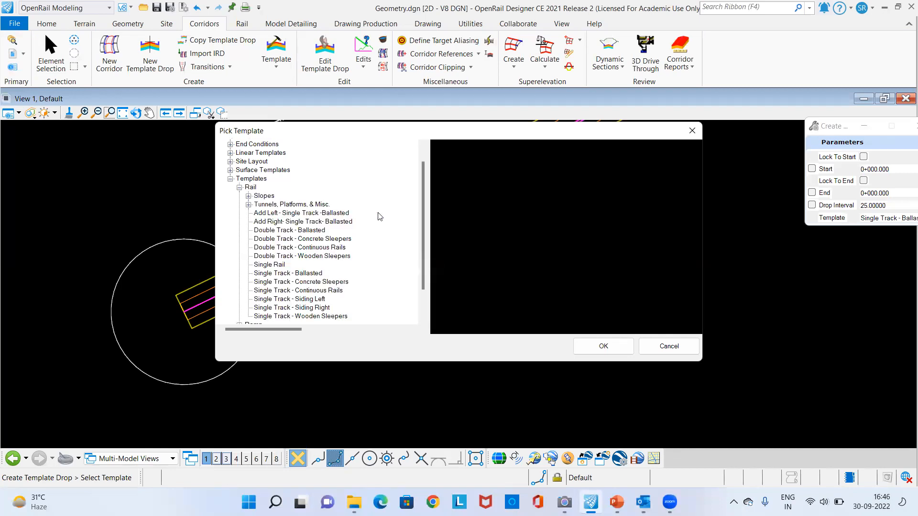
{"action": "left_click", "coordinate": [298, 274]}
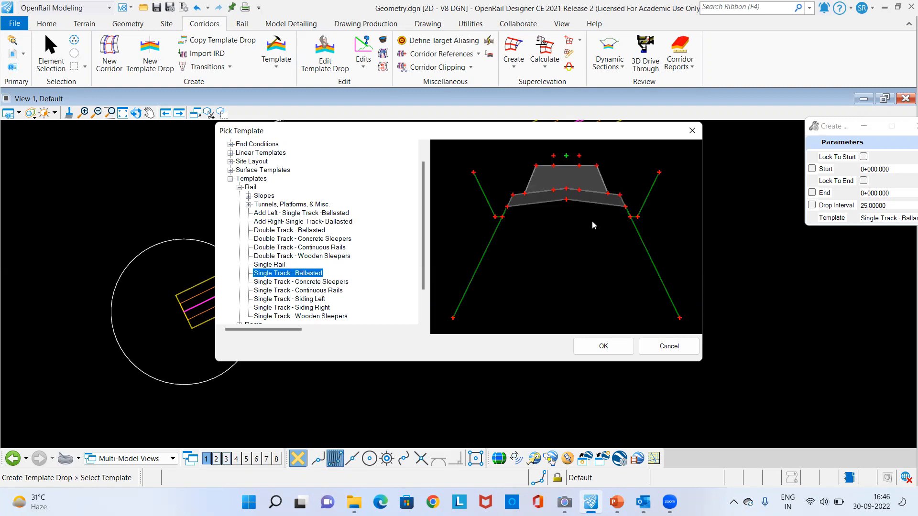
{"action": "left_click", "coordinate": [604, 346]}
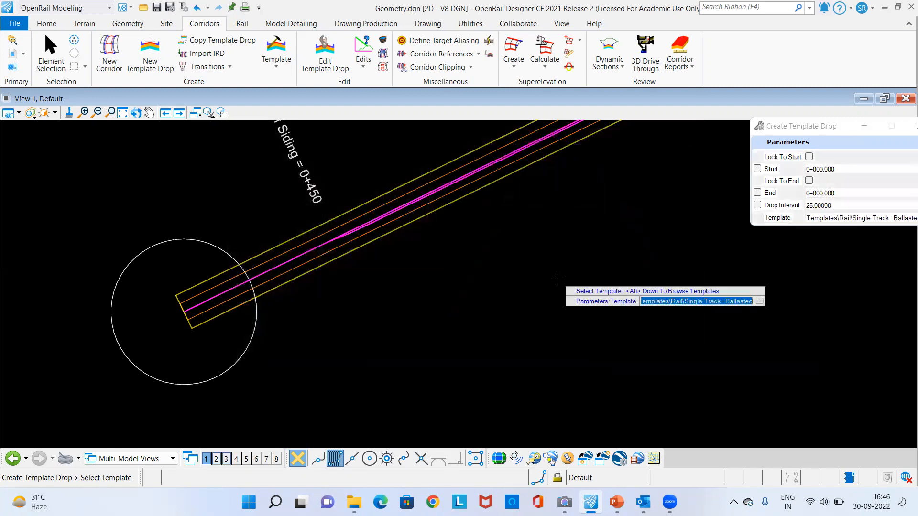
{"action": "left_click", "coordinate": [492, 288]}
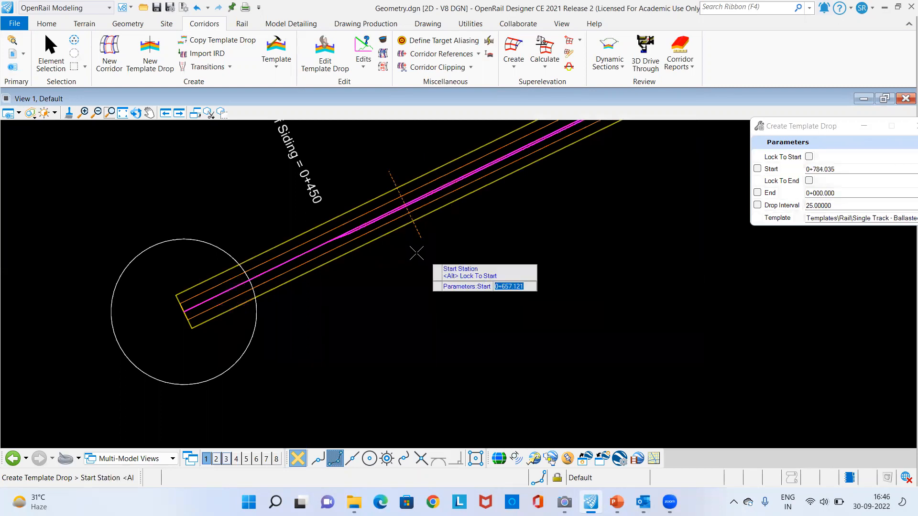
Step: Lock the template drop to the corridor's start and end, and place it with a drop interval of 25
{"action": "scroll", "coordinate": [415, 253], "scroll_direction": "down", "scroll_amount": 1}
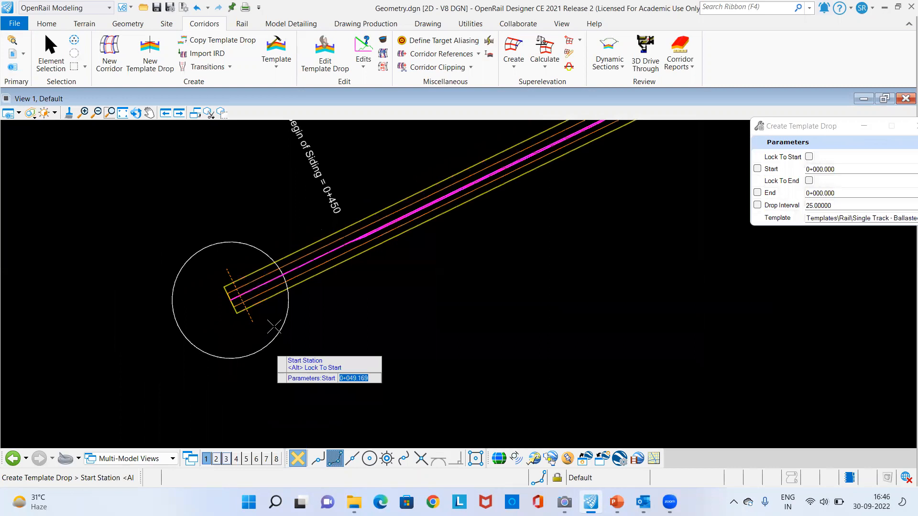
{"action": "scroll", "coordinate": [272, 352], "scroll_direction": "down", "scroll_amount": 1}
{"action": "key", "text": "alt"}
{"action": "left_click", "coordinate": [276, 351]}
{"action": "scroll", "coordinate": [236, 374], "scroll_direction": "down", "scroll_amount": 1}
{"action": "scroll", "coordinate": [236, 375], "scroll_direction": "down", "scroll_amount": 1}
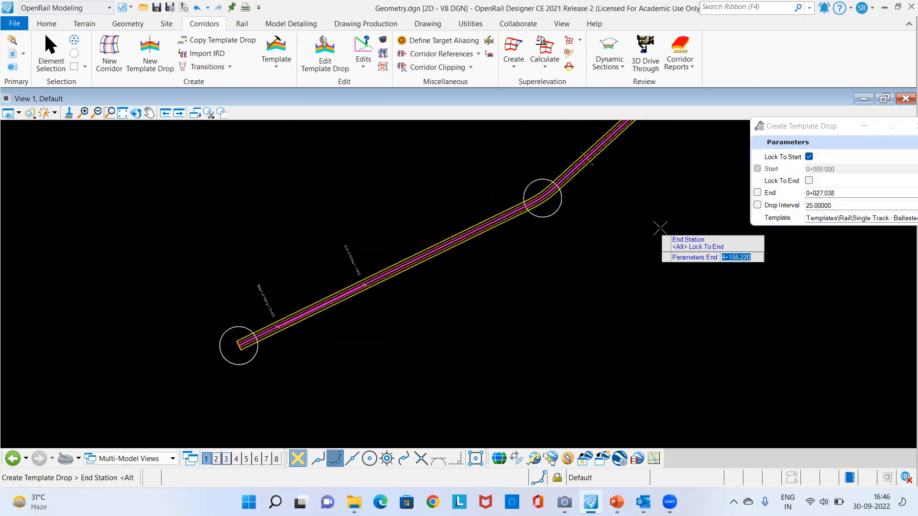
{"action": "key", "text": "alt"}
{"action": "left_click", "coordinate": [647, 232]}
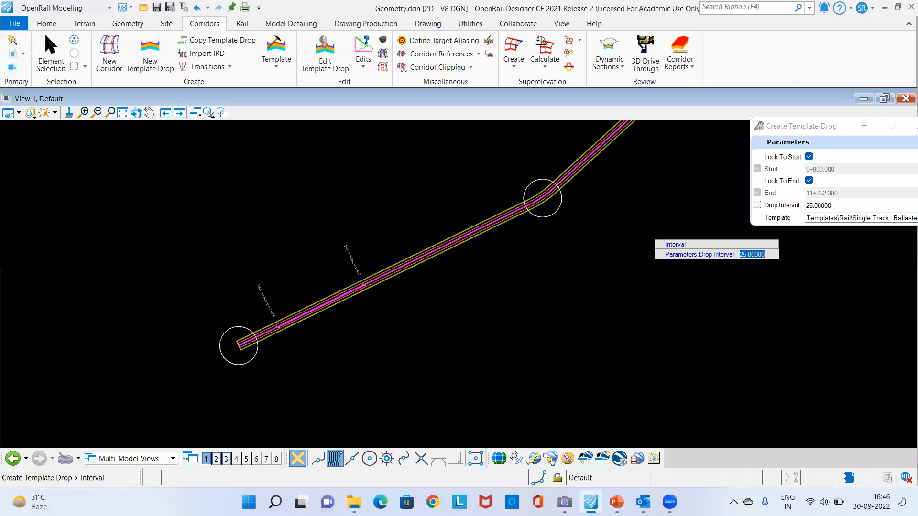
{"action": "left_click", "coordinate": [647, 232]}
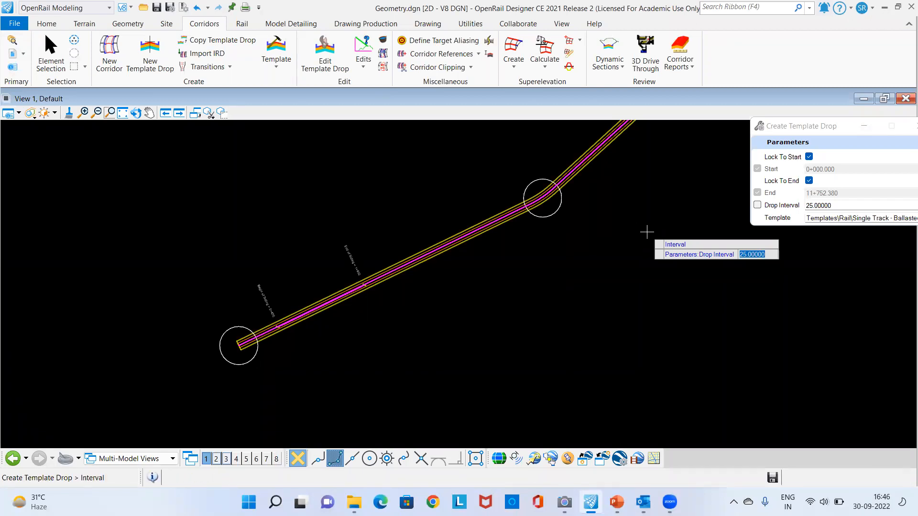
{"action": "left_click", "coordinate": [647, 232]}
Step: Display the corridor in a plan view and a 3D view side by side
{"action": "scroll", "coordinate": [398, 313], "scroll_direction": "down", "scroll_amount": 3}
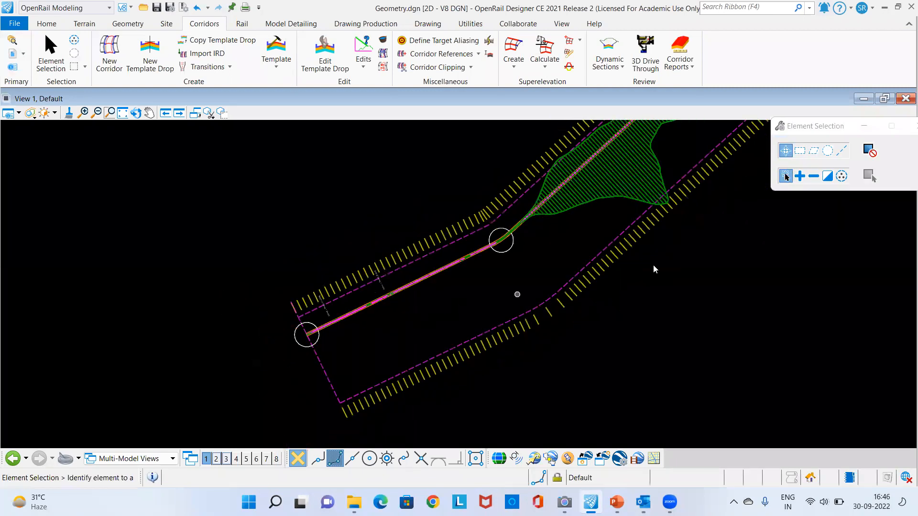
{"action": "middle_click_drag", "start_coordinate": [653, 265], "coordinate": [223, 364]}
{"action": "scroll", "coordinate": [149, 253], "scroll_direction": "up", "scroll_amount": 4}
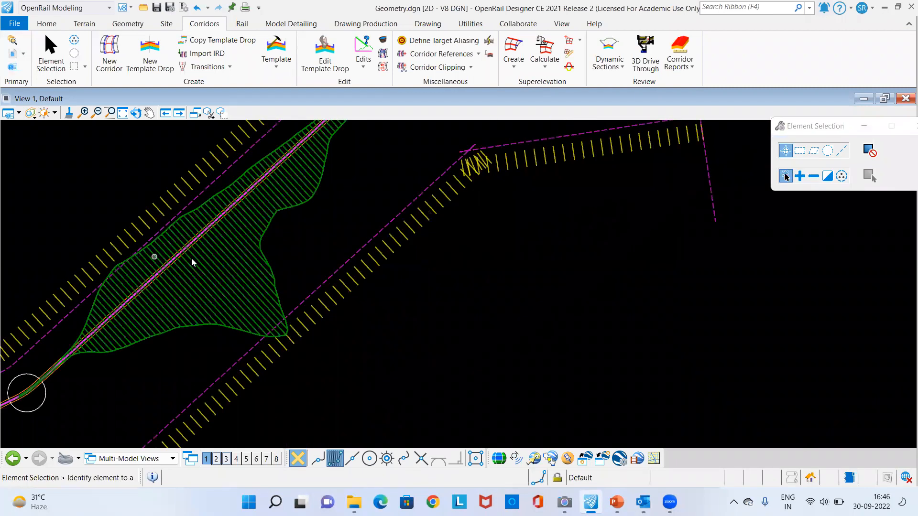
{"action": "scroll", "coordinate": [191, 258], "scroll_direction": "up", "scroll_amount": 5}
{"action": "scroll", "coordinate": [279, 244], "scroll_direction": "down", "scroll_amount": 4}
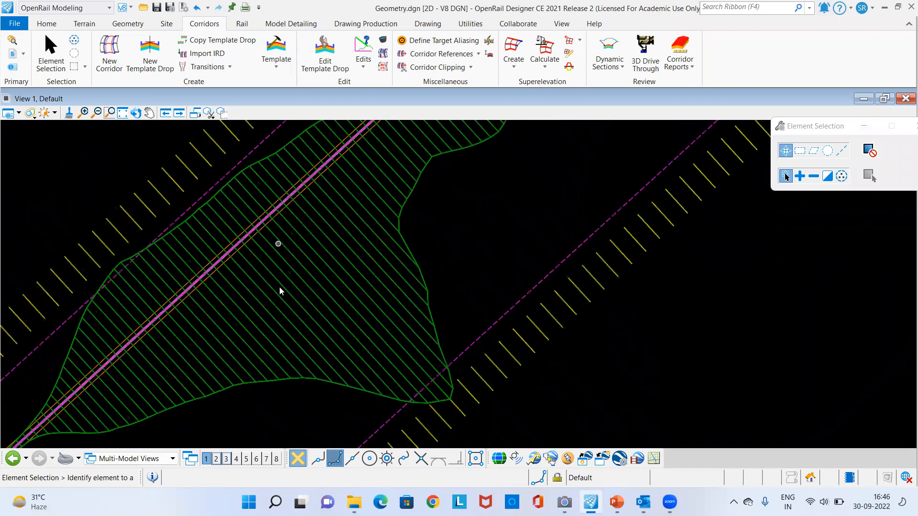
{"action": "scroll", "coordinate": [479, 258], "scroll_direction": "down", "scroll_amount": 3}
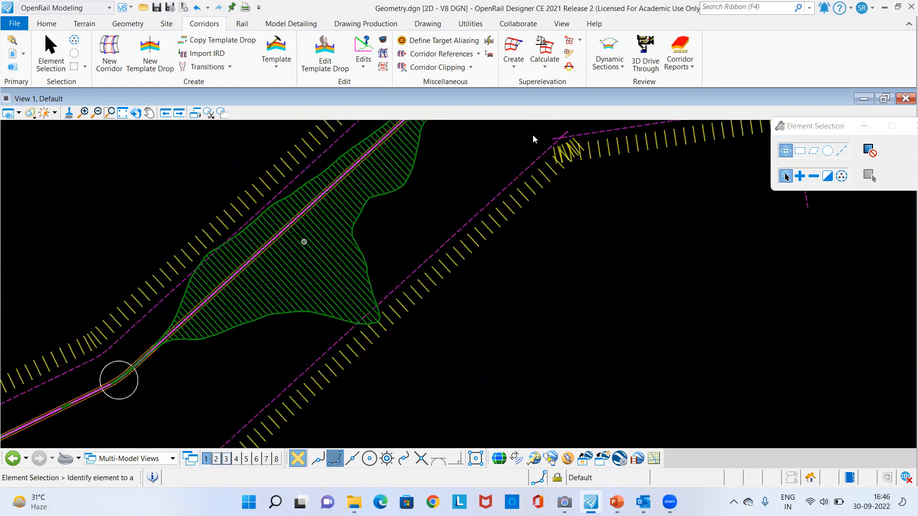
{"action": "right_click", "coordinate": [541, 122]}
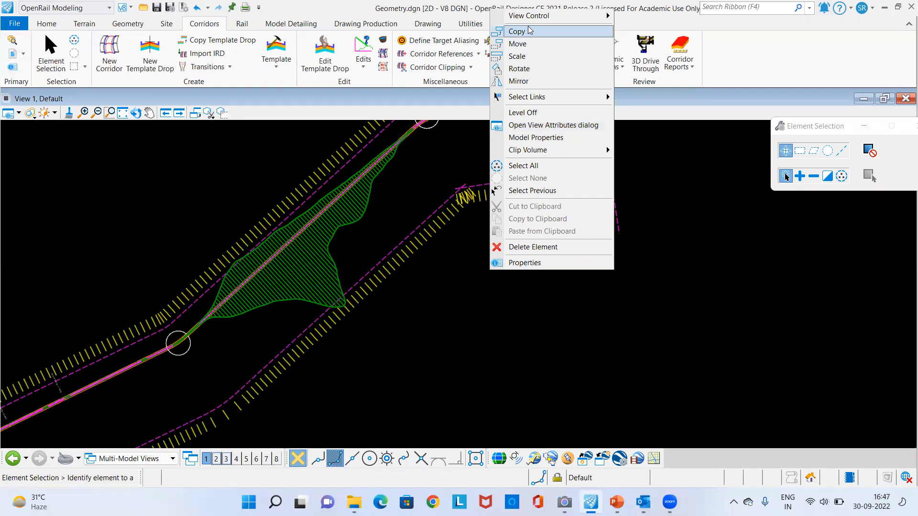
{"action": "mouse_move", "coordinate": [574, 16]}
{"action": "left_click", "coordinate": [658, 29]}
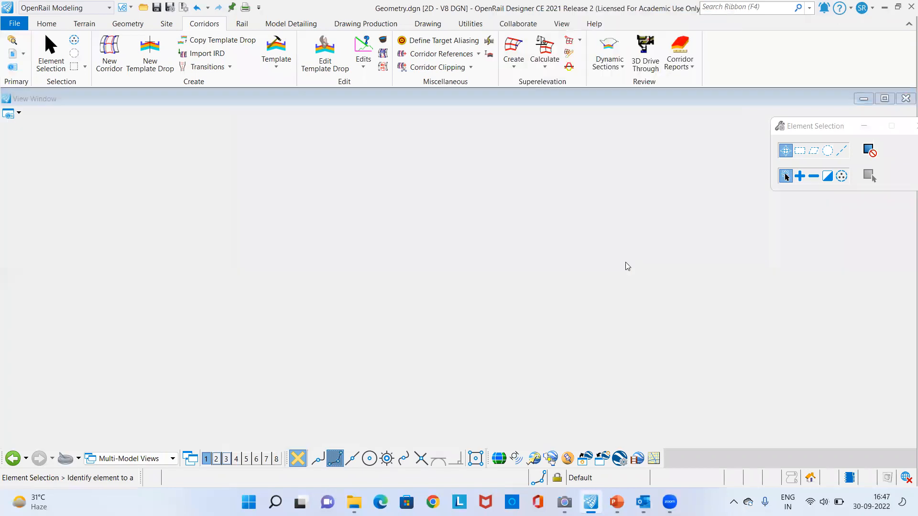
Step: Examine the corridor's ballasted track and side slopes in the 3D view, from the large slope area back to its starting end
{"action": "scroll", "coordinate": [715, 286], "scroll_direction": "up", "scroll_amount": 5}
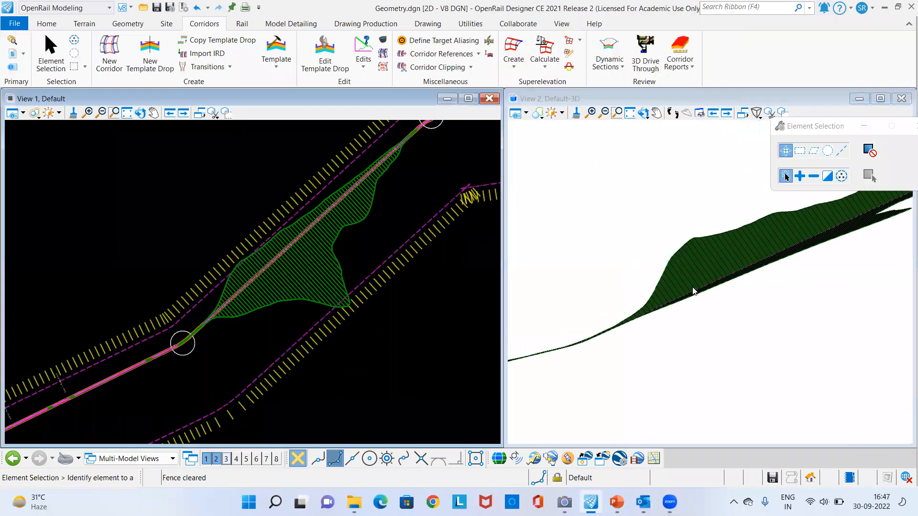
{"action": "scroll", "coordinate": [662, 220], "scroll_direction": "down", "scroll_amount": 5}
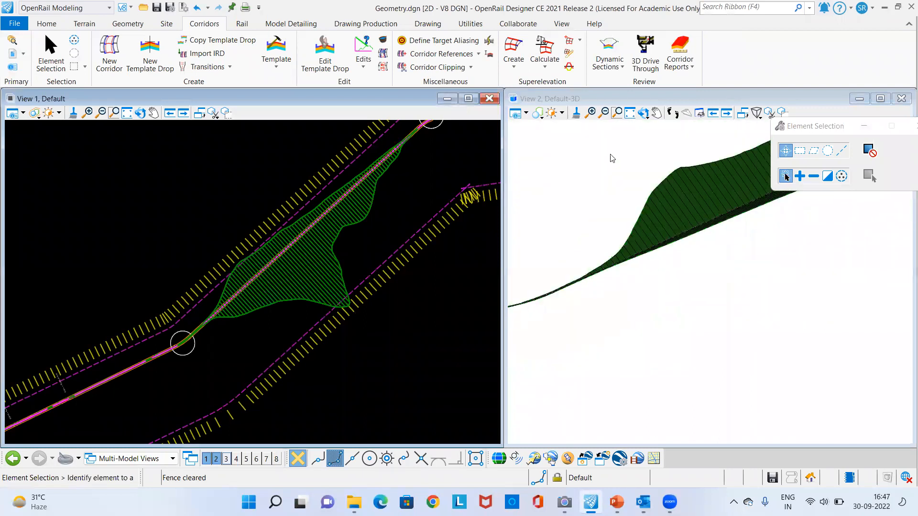
{"action": "left_click", "coordinate": [643, 113]}
{"action": "left_click", "coordinate": [593, 306]}
{"action": "left_click", "coordinate": [640, 344]}
{"action": "key", "text": "Escape"}
{"action": "scroll", "coordinate": [711, 312], "scroll_direction": "up", "scroll_amount": 5}
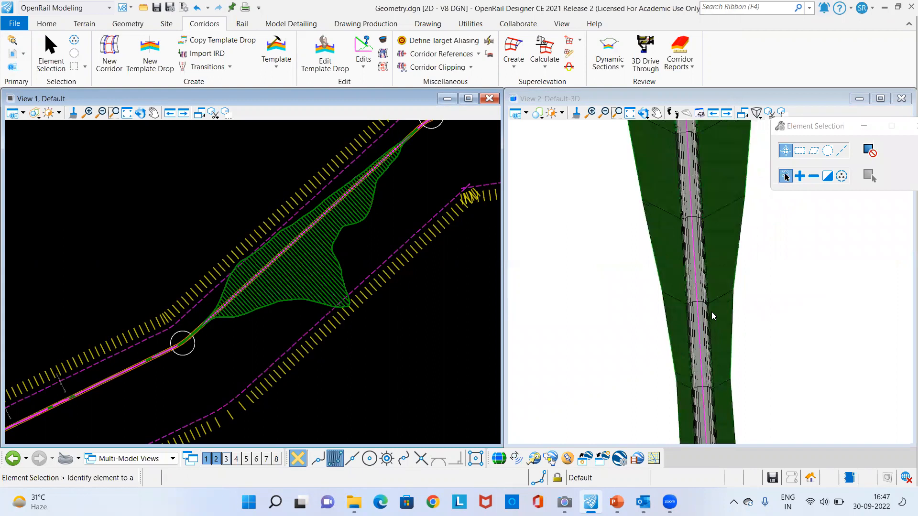
{"action": "scroll", "coordinate": [758, 334], "scroll_direction": "down", "scroll_amount": 8}
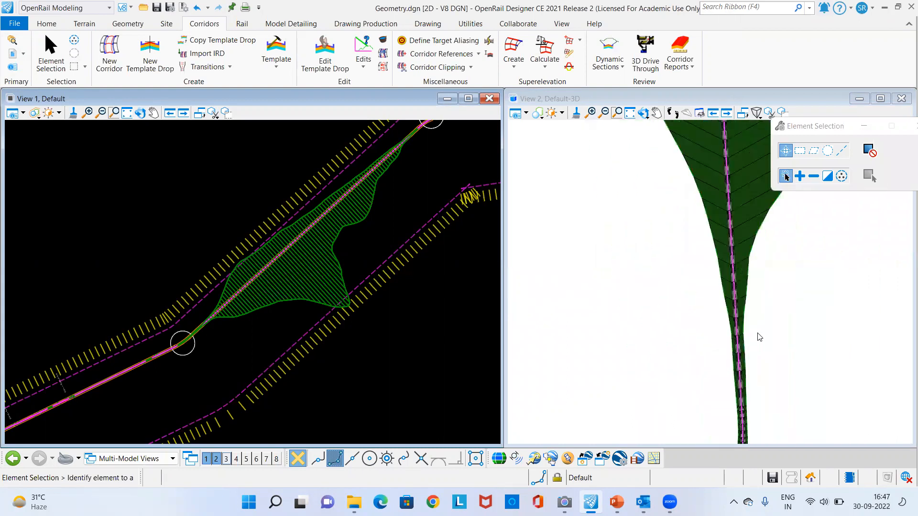
{"action": "scroll", "coordinate": [714, 231], "scroll_direction": "down", "scroll_amount": 2}
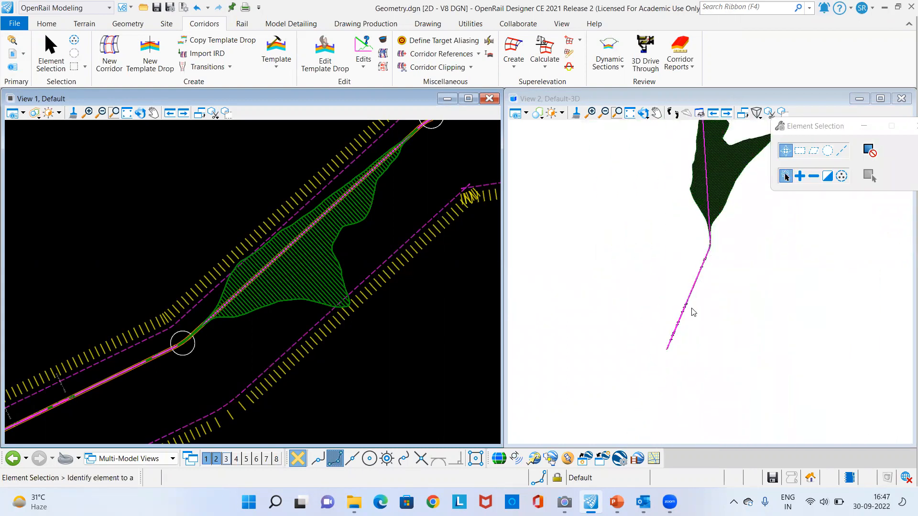
{"action": "scroll", "coordinate": [666, 346], "scroll_direction": "up", "scroll_amount": 8}
{"action": "scroll", "coordinate": [679, 354], "scroll_direction": "up", "scroll_amount": 6}
{"action": "scroll", "coordinate": [636, 368], "scroll_direction": "down", "scroll_amount": 5}
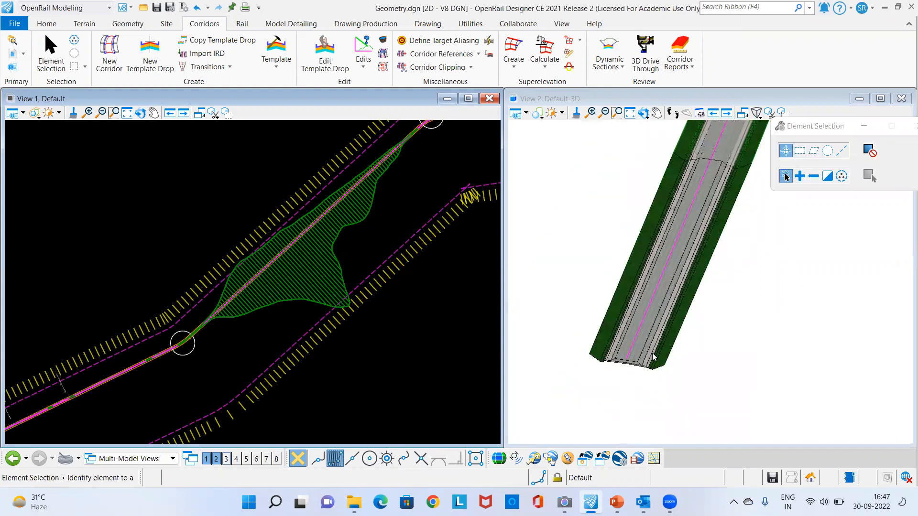
Step: Open the corridor objects of the Main Track corridor to edit its template drop
{"action": "scroll", "coordinate": [653, 353], "scroll_direction": "up", "scroll_amount": 3}
{"action": "scroll", "coordinate": [652, 354], "scroll_direction": "down", "scroll_amount": 5}
{"action": "middle_click_drag", "start_coordinate": [734, 326], "coordinate": [690, 388]}
{"action": "scroll", "coordinate": [651, 382], "scroll_direction": "down", "scroll_amount": 6}
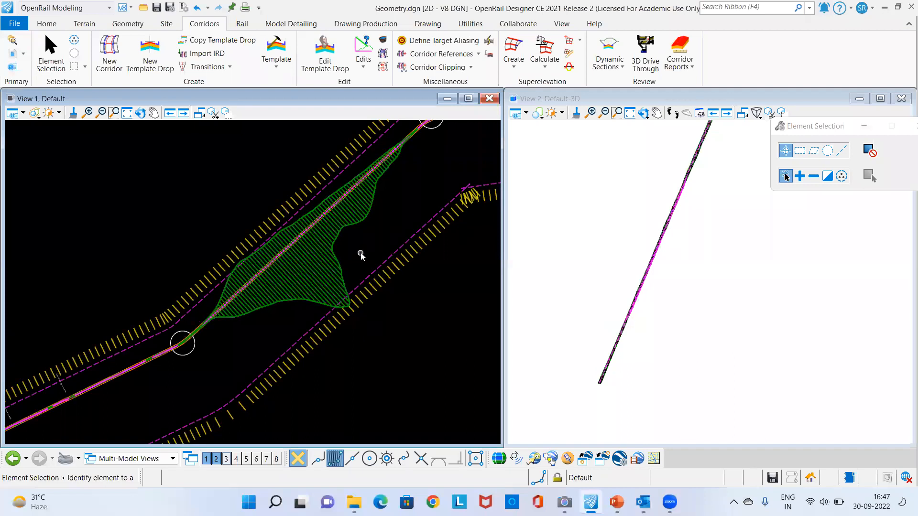
{"action": "scroll", "coordinate": [314, 270], "scroll_direction": "down", "scroll_amount": 3}
{"action": "middle_click_drag", "start_coordinate": [380, 337], "coordinate": [336, 328]}
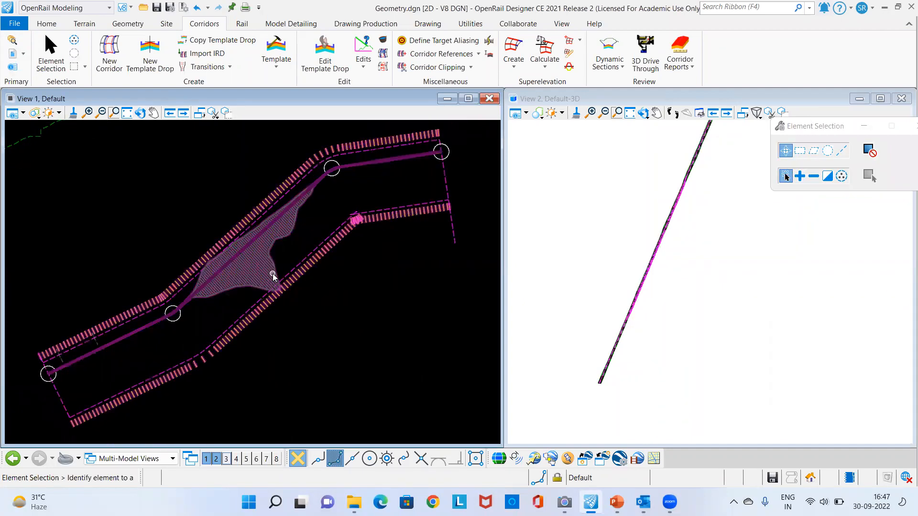
{"action": "left_click", "coordinate": [276, 278]}
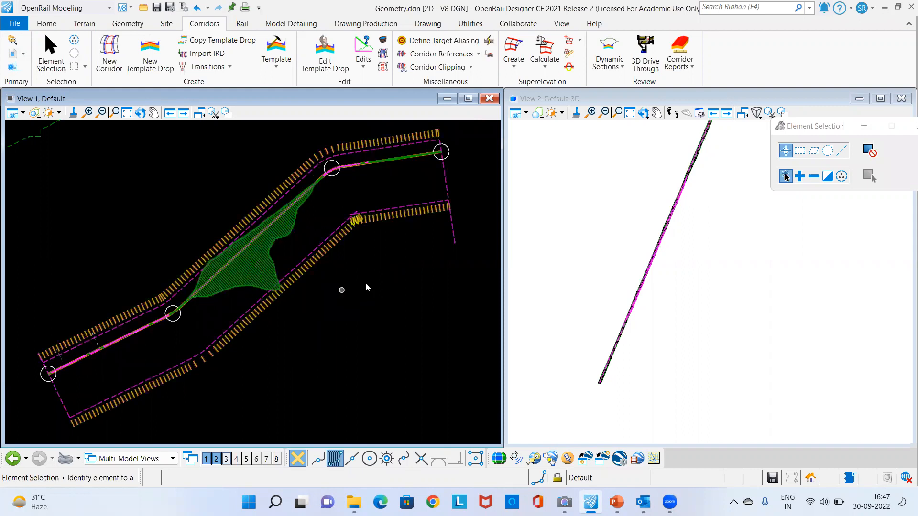
{"action": "left_click", "coordinate": [383, 43]}
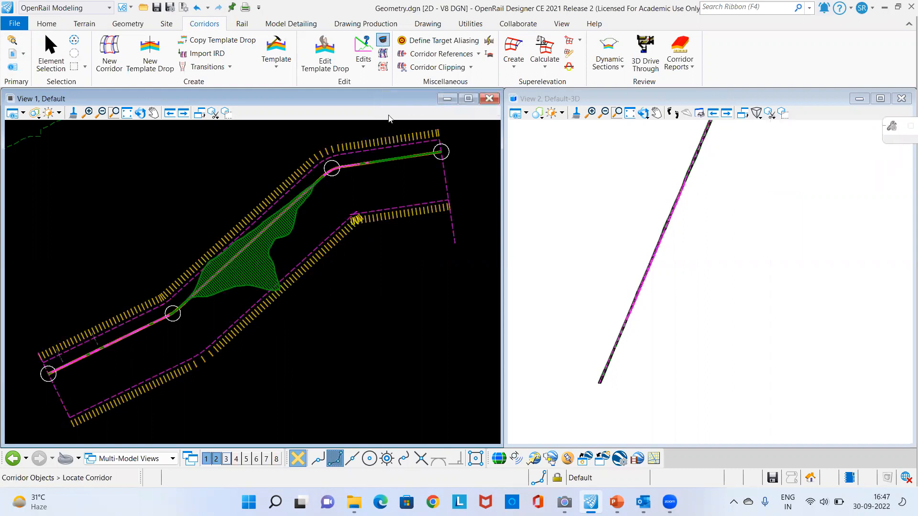
{"action": "left_click", "coordinate": [364, 245]}
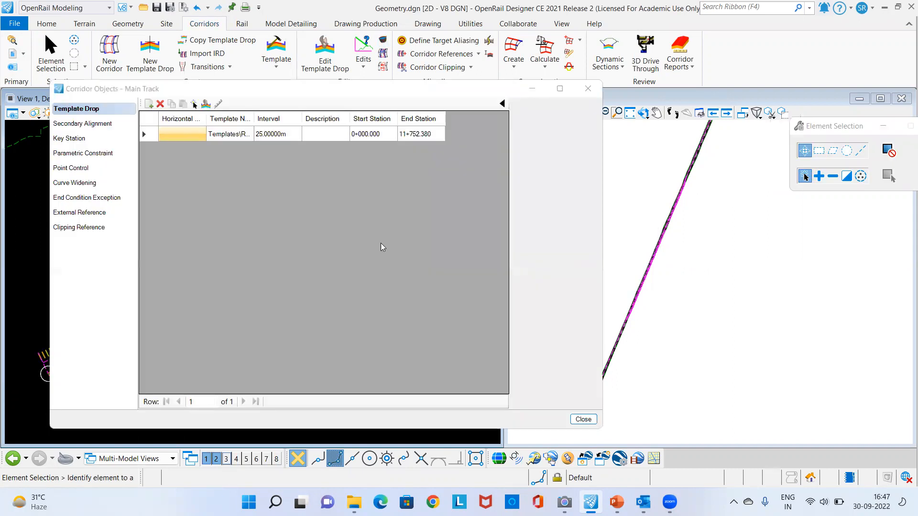
Step: Set the corridor's template drop interval to 10 m and check the section spacing in the 3D view
{"action": "left_click", "coordinate": [280, 135]}
{"action": "type", "text": "10"}
{"action": "key", "text": "Return"}
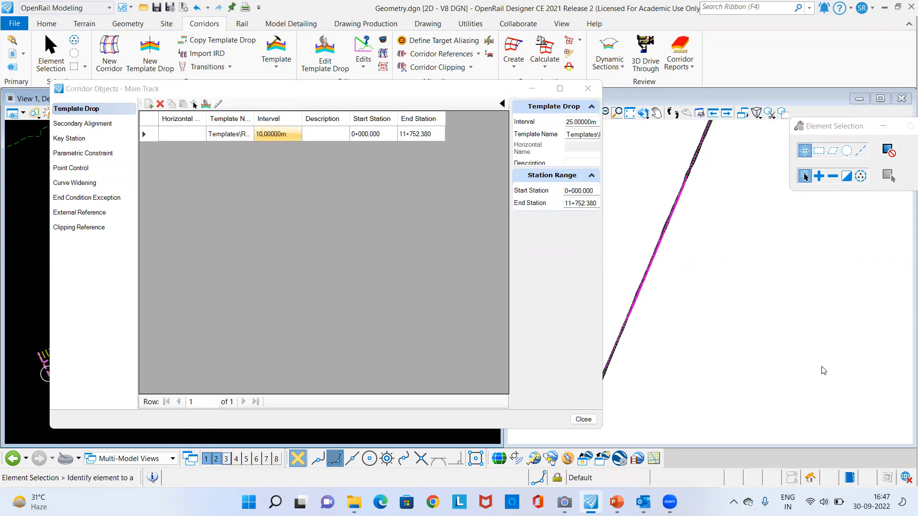
{"action": "scroll", "coordinate": [639, 365], "scroll_direction": "up", "scroll_amount": 5}
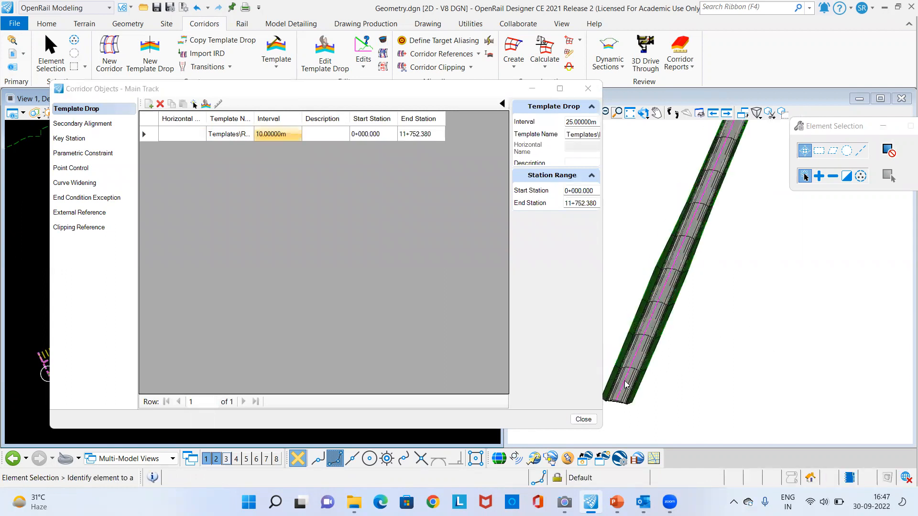
{"action": "middle_click_drag", "start_coordinate": [706, 322], "coordinate": [744, 263]}
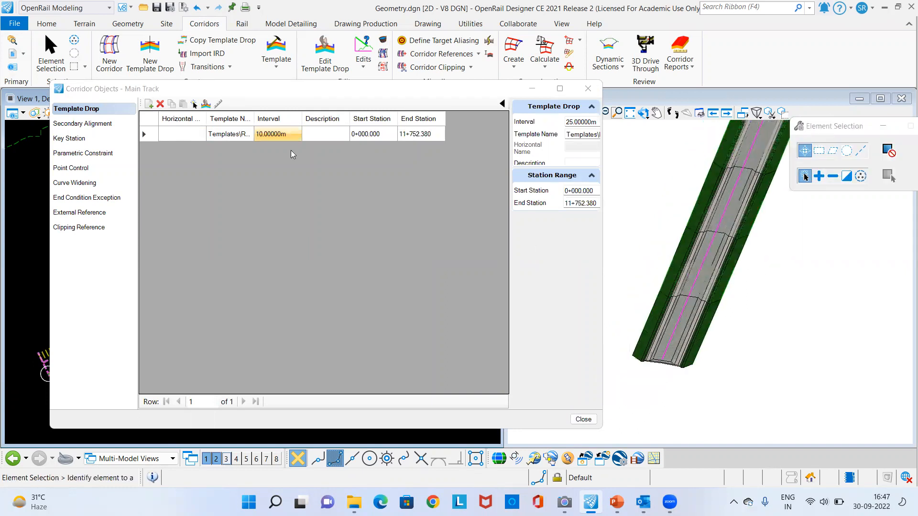
Step: Set the corridor's template drop interval to 5 m and close the corridor objects
{"action": "left_click", "coordinate": [286, 133]}
{"action": "type", "text": "5"}
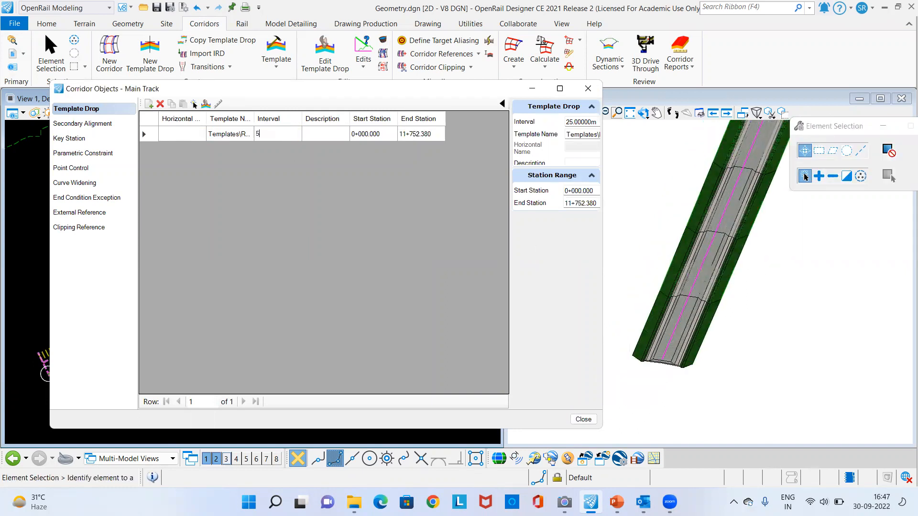
{"action": "key", "text": "Return"}
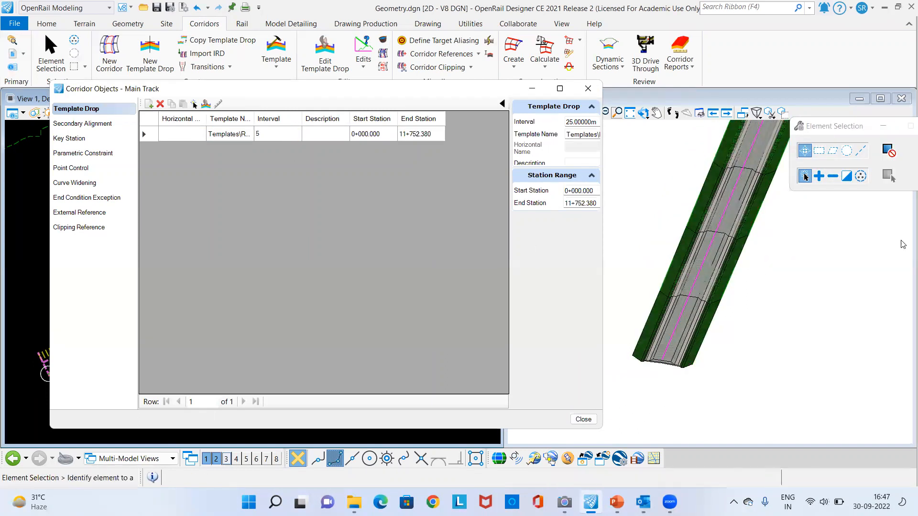
{"action": "left_click", "coordinate": [587, 89]}
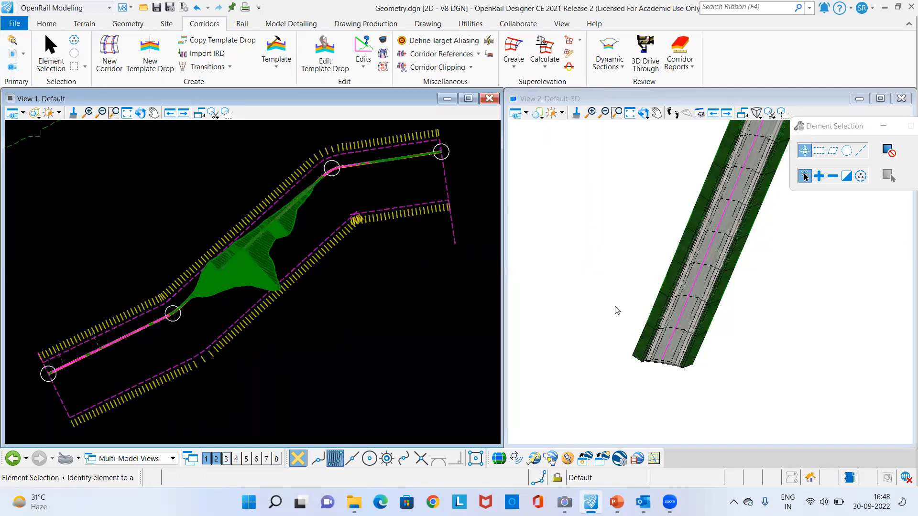
Step: Examine the wide side-slope area between the two curves in the plan and 3D views, including where it begins and ends
{"action": "scroll", "coordinate": [649, 323], "scroll_direction": "up", "scroll_amount": 4}
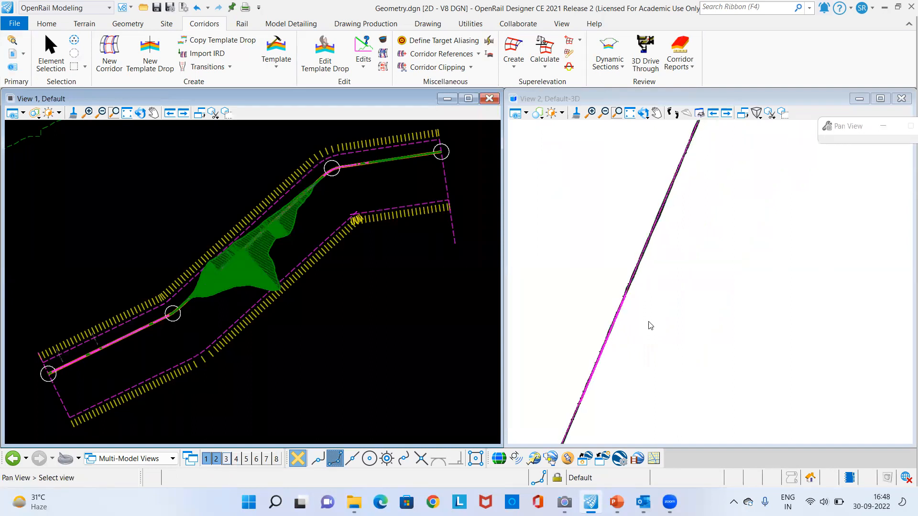
{"action": "scroll", "coordinate": [619, 290], "scroll_direction": "down", "scroll_amount": 4}
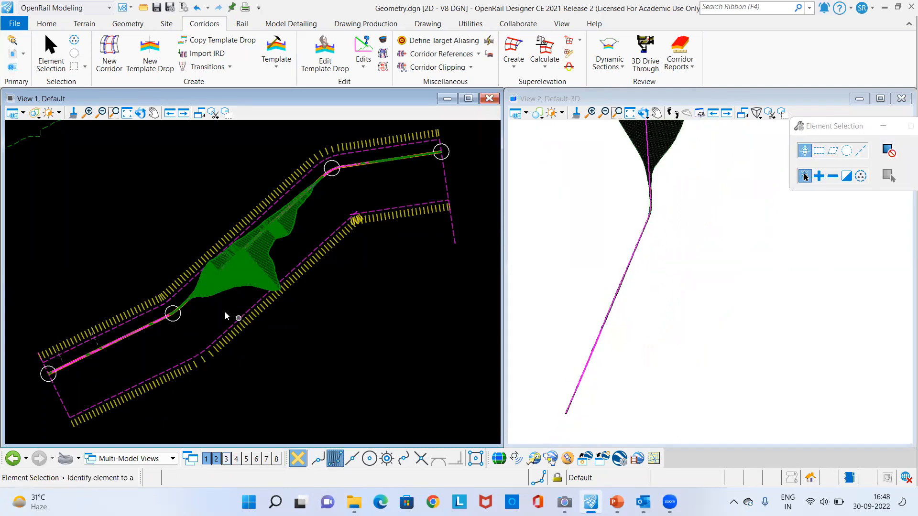
{"action": "scroll", "coordinate": [204, 300], "scroll_direction": "up", "scroll_amount": 2}
{"action": "middle_click_drag", "start_coordinate": [179, 331], "coordinate": [113, 390]}
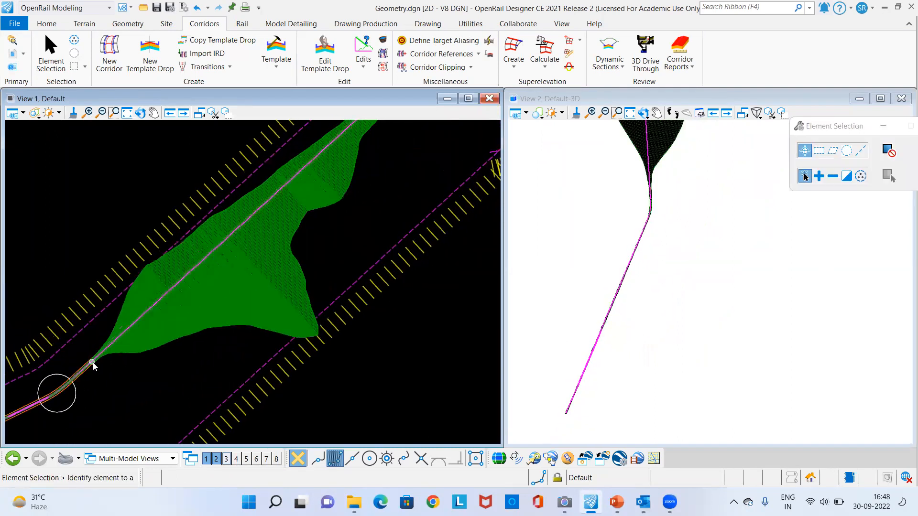
{"action": "scroll", "coordinate": [93, 364], "scroll_direction": "down", "scroll_amount": 1}
{"action": "scroll", "coordinate": [292, 189], "scroll_direction": "up", "scroll_amount": 3}
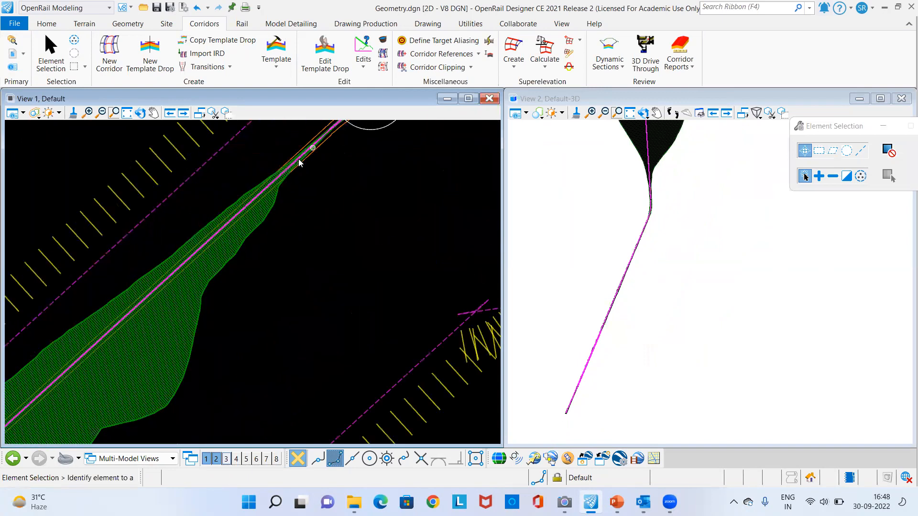
{"action": "scroll", "coordinate": [294, 189], "scroll_direction": "down", "scroll_amount": 3}
{"action": "scroll", "coordinate": [586, 230], "scroll_direction": "up", "scroll_amount": 3}
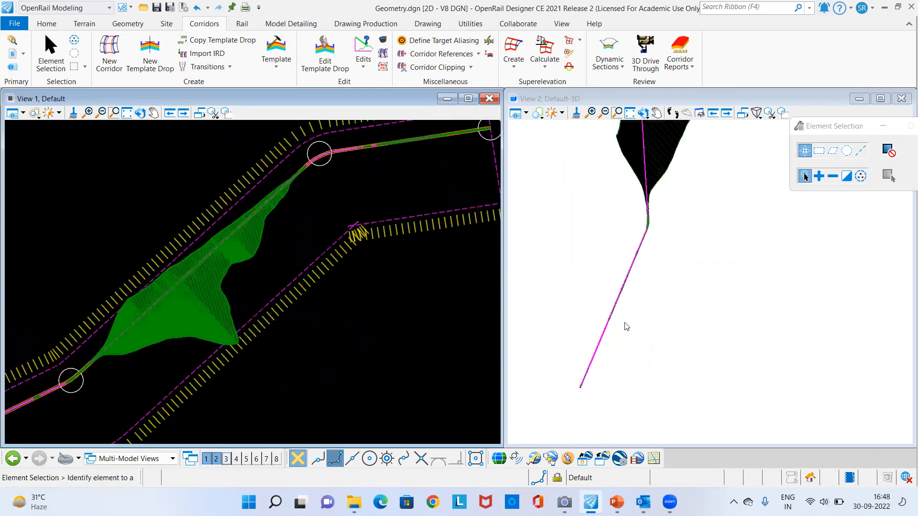
{"action": "scroll", "coordinate": [641, 268], "scroll_direction": "up", "scroll_amount": 3}
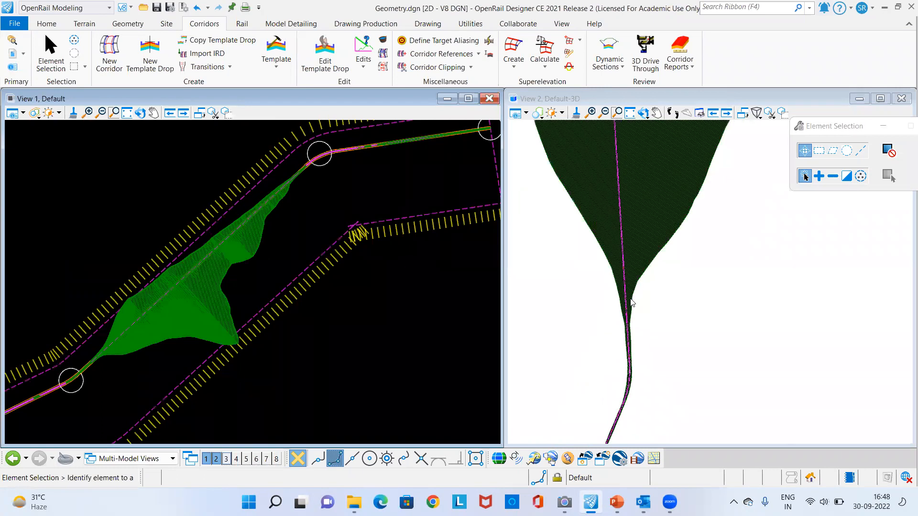
{"action": "scroll", "coordinate": [631, 299], "scroll_direction": "up", "scroll_amount": 2}
{"action": "middle_click_drag", "start_coordinate": [269, 272], "coordinate": [344, 208]}
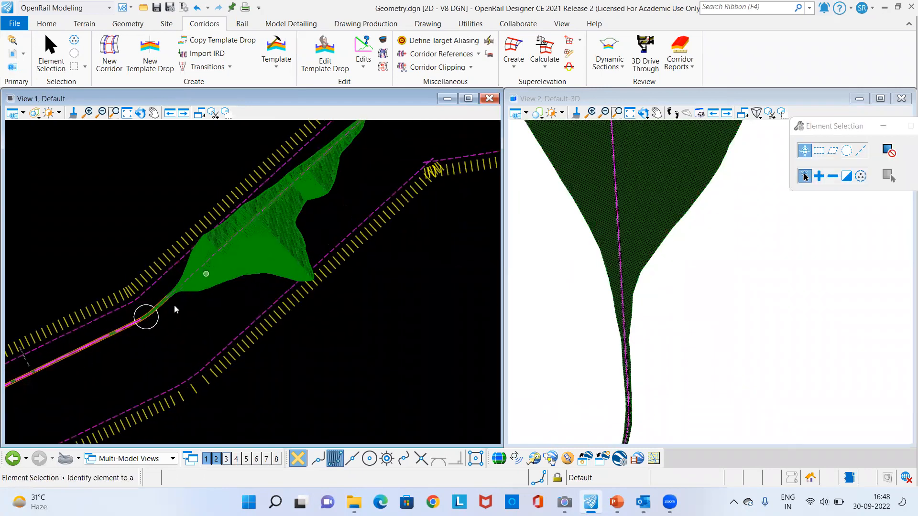
{"action": "scroll", "coordinate": [154, 318], "scroll_direction": "up", "scroll_amount": 5}
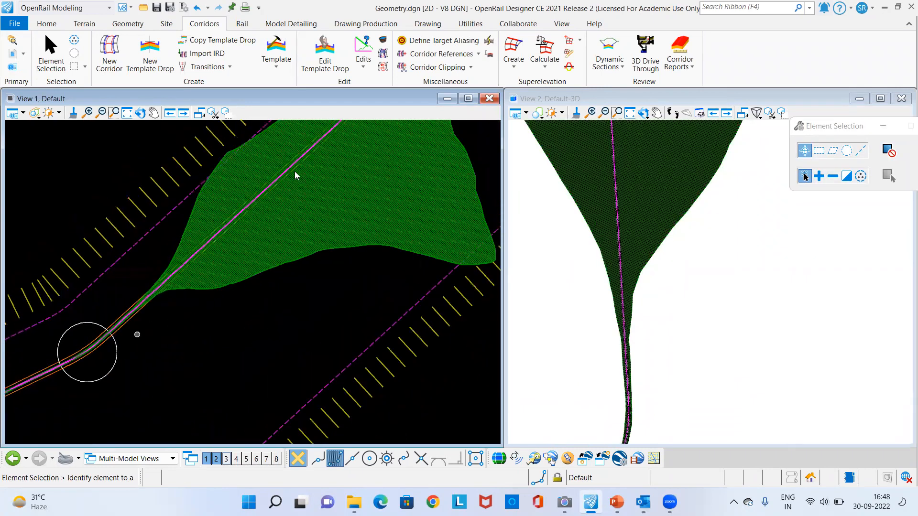
{"action": "scroll", "coordinate": [295, 176], "scroll_direction": "down", "scroll_amount": 2}
{"action": "middle_click_drag", "start_coordinate": [307, 174], "coordinate": [220, 264]}
{"action": "scroll", "coordinate": [303, 186], "scroll_direction": "up", "scroll_amount": 3}
{"action": "scroll", "coordinate": [332, 254], "scroll_direction": "up", "scroll_amount": 2}
{"action": "scroll", "coordinate": [180, 353], "scroll_direction": "down", "scroll_amount": 4}
{"action": "middle_click_drag", "start_coordinate": [179, 354], "coordinate": [392, 161]}
{"action": "scroll", "coordinate": [232, 368], "scroll_direction": "up", "scroll_amount": 1}
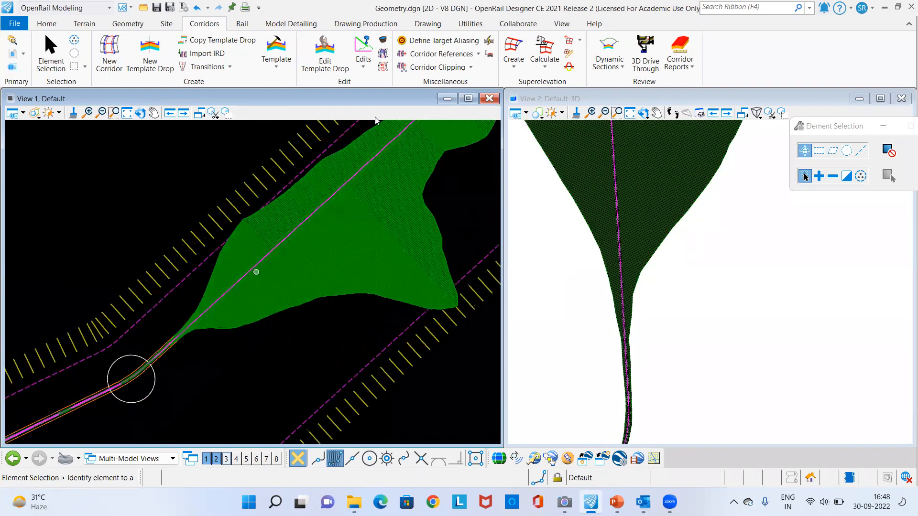
Step: Add a second template drop to the Main Track corridor using the rail template Single Track - Tunnel
{"action": "left_click", "coordinate": [383, 40]}
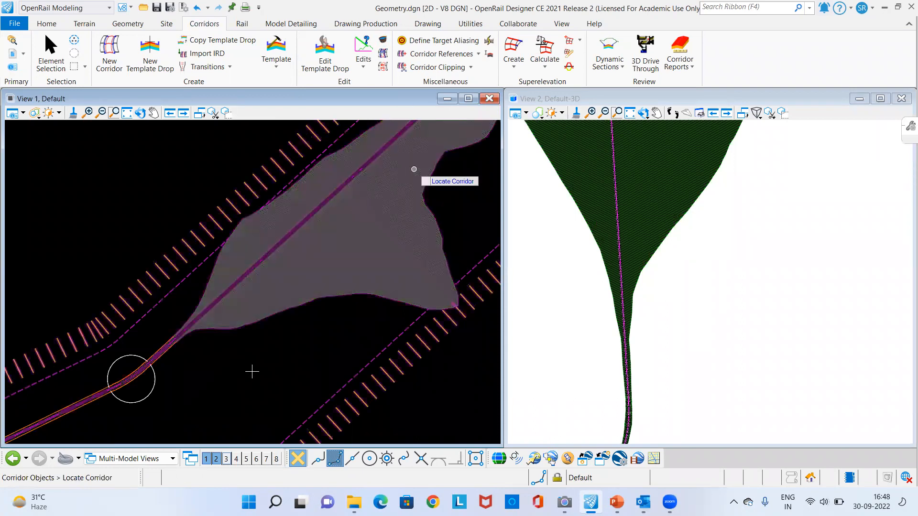
{"action": "left_click", "coordinate": [280, 349]}
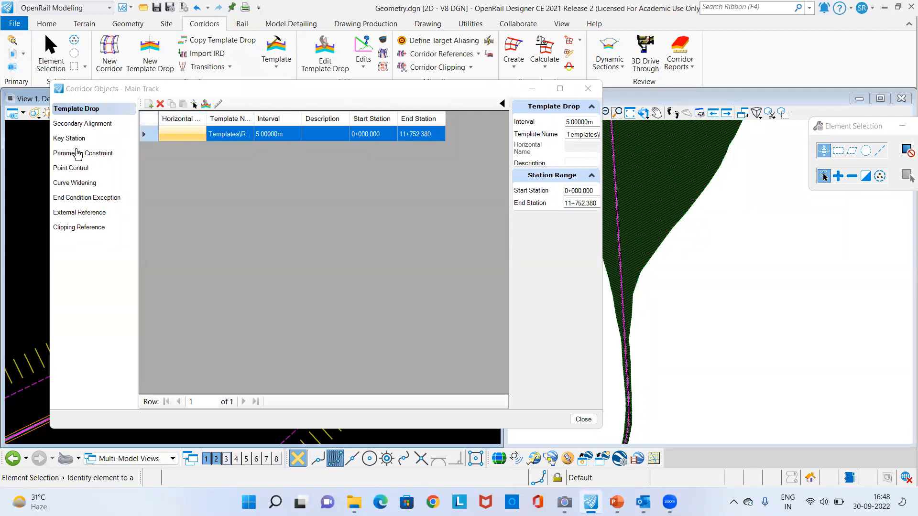
{"action": "left_click", "coordinate": [149, 105]}
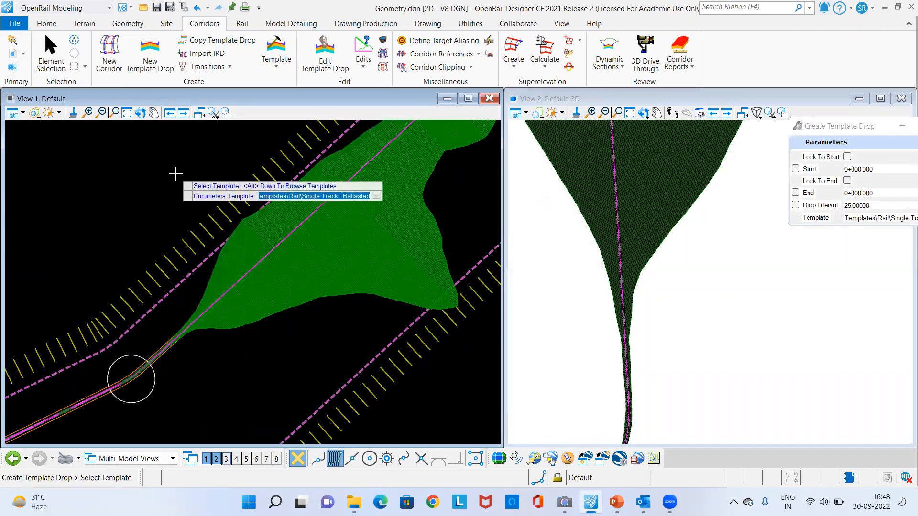
{"action": "key", "text": "alt+Down"}
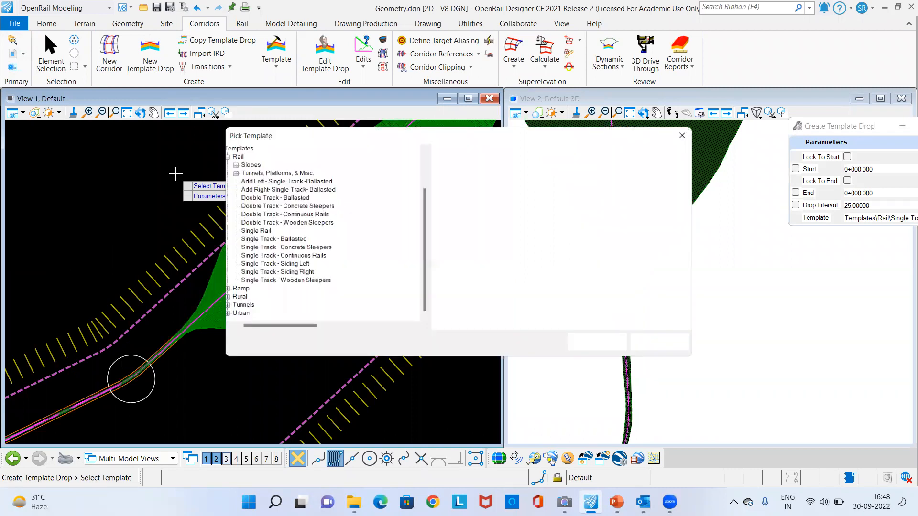
{"action": "left_click", "coordinate": [227, 171]}
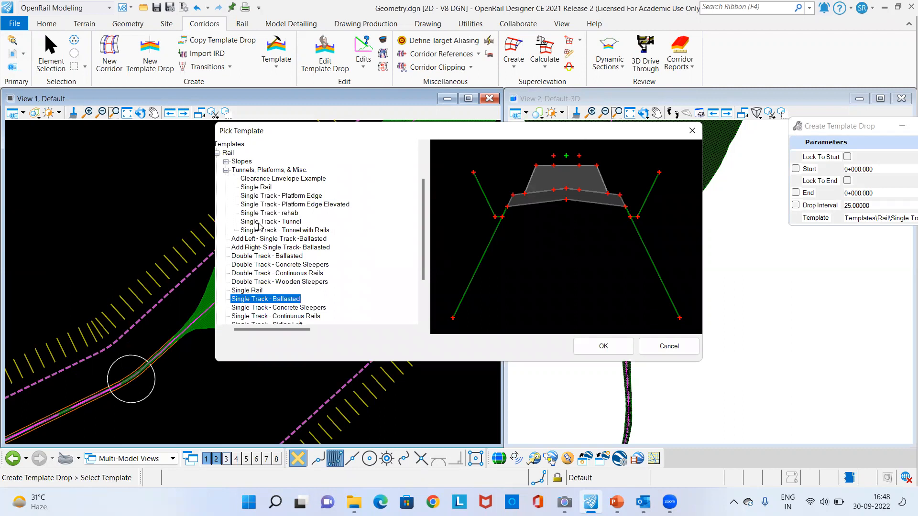
{"action": "left_click", "coordinate": [248, 223]}
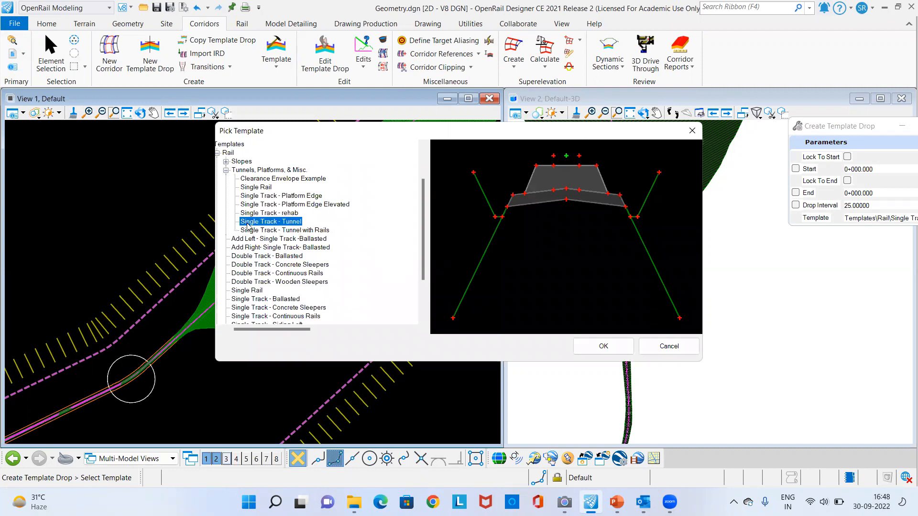
{"action": "left_click", "coordinate": [604, 346]}
{"action": "left_click", "coordinate": [260, 330]}
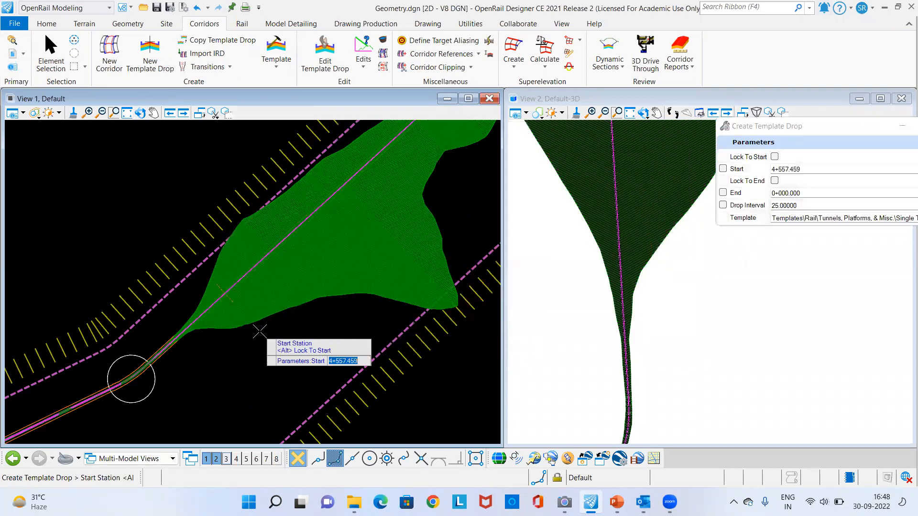
Step: Set the tunnel template drop's start station to 4+000, where the wide side slopes begin
{"action": "scroll", "coordinate": [184, 356], "scroll_direction": "up", "scroll_amount": 3}
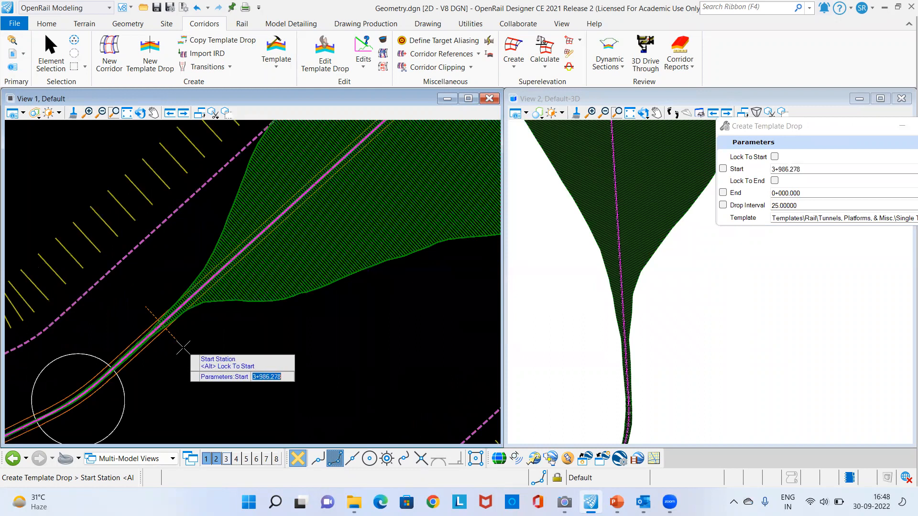
{"action": "type", "text": "4000"}
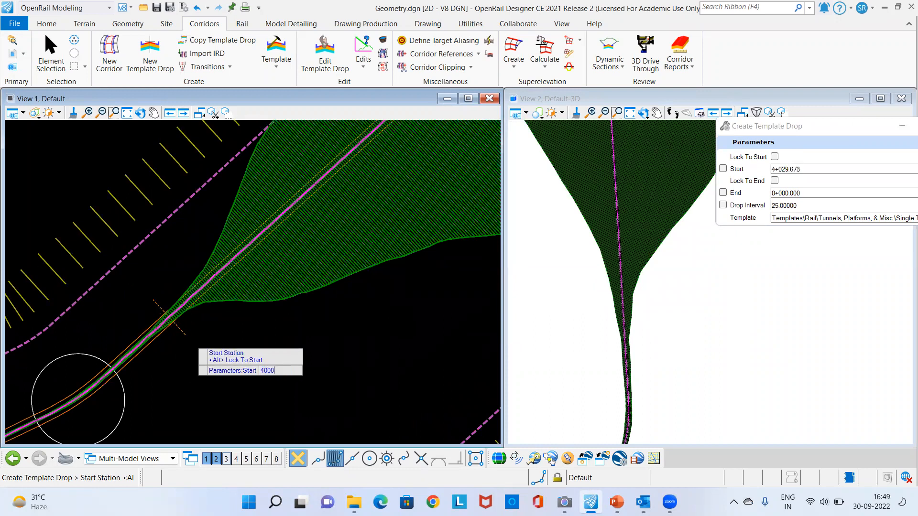
{"action": "key", "text": "Return"}
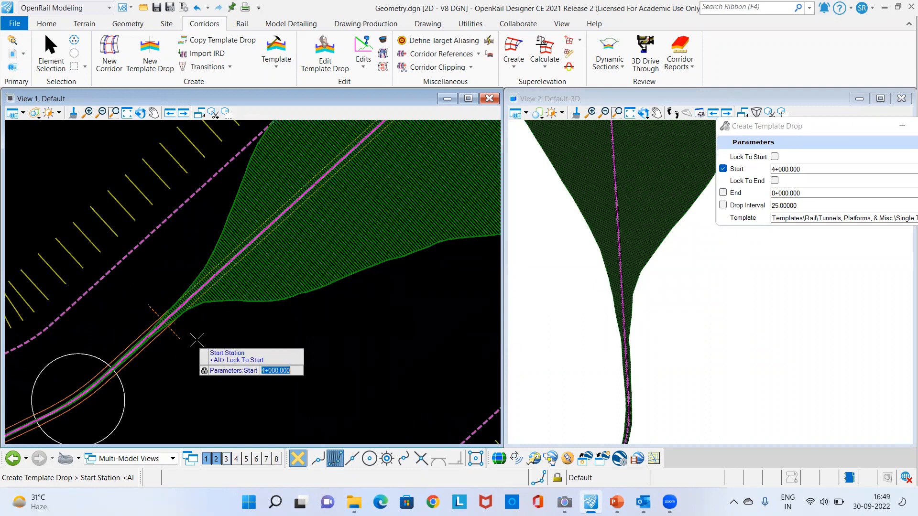
{"action": "left_click", "coordinate": [196, 339]}
Step: Set the tunnel template drop's end station to 8+300, at the far end of the wide side slopes
{"action": "scroll", "coordinate": [205, 276], "scroll_direction": "down", "scroll_amount": 4}
{"action": "scroll", "coordinate": [159, 313], "scroll_direction": "down", "scroll_amount": 4}
{"action": "scroll", "coordinate": [278, 212], "scroll_direction": "up", "scroll_amount": 3}
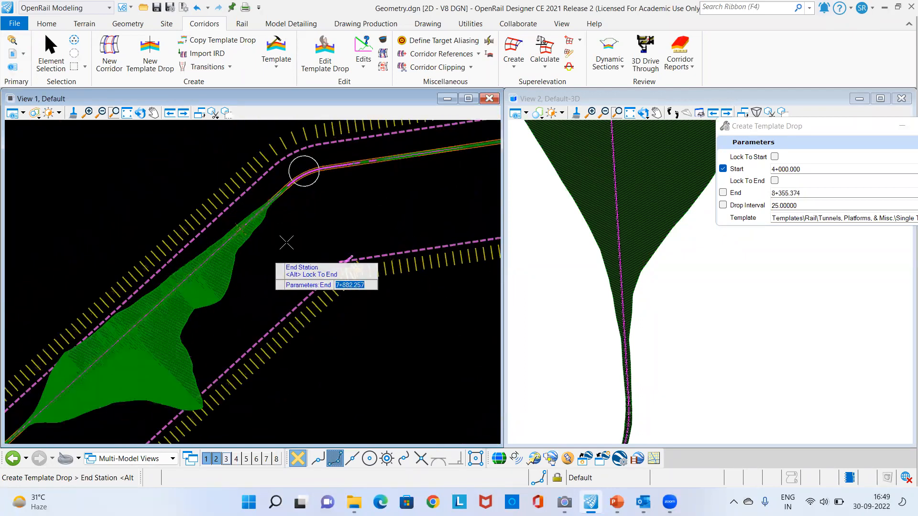
{"action": "scroll", "coordinate": [308, 221], "scroll_direction": "up", "scroll_amount": 1}
{"action": "type", "text": "8+300"}
{"action": "key", "text": "Return"}
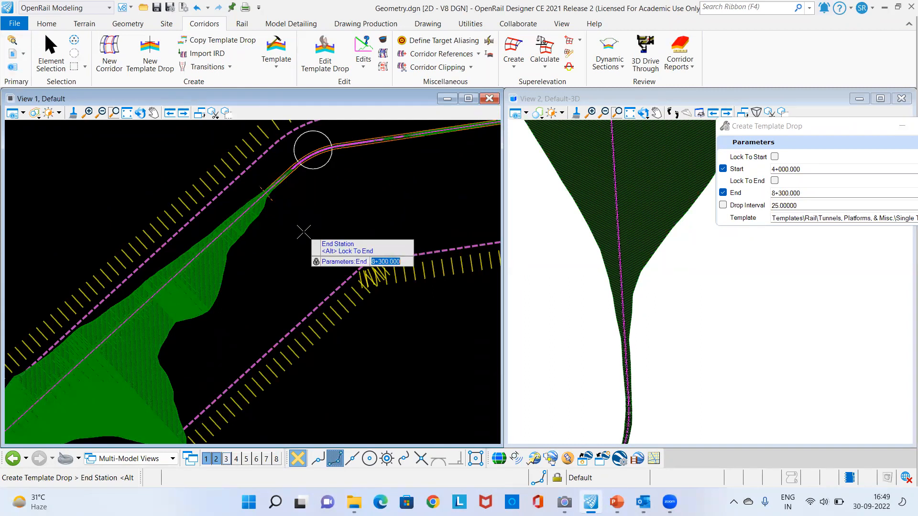
{"action": "left_click", "coordinate": [303, 232]}
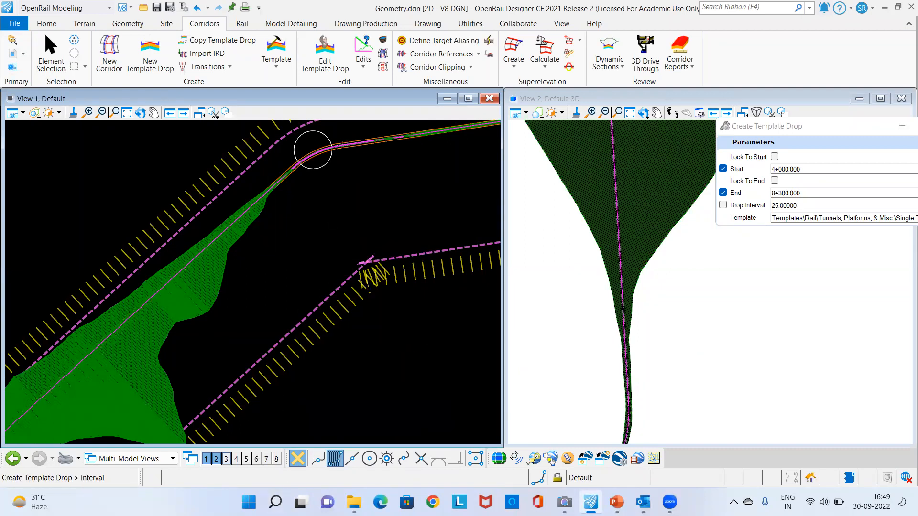
Step: Set the tunnel template drop's interval to 5 and place the drop
{"action": "type", "text": "5"}
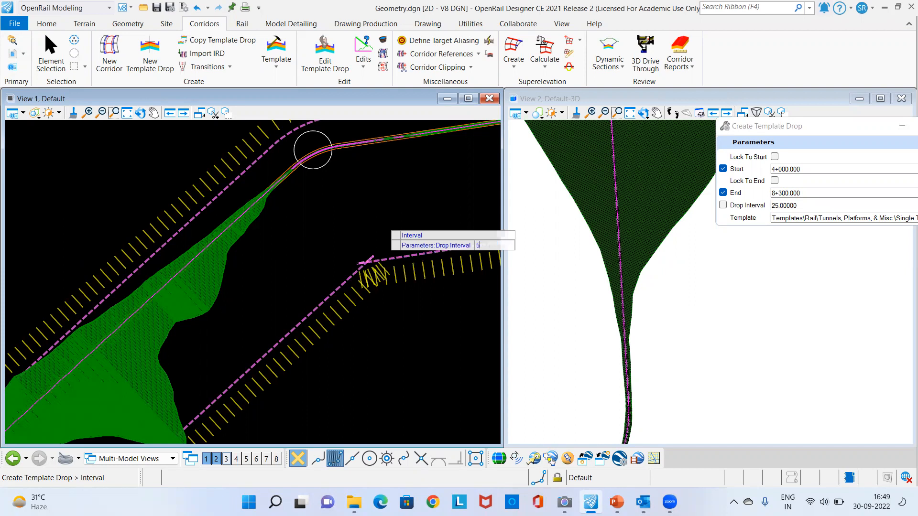
{"action": "key", "text": "Return"}
{"action": "left_click", "coordinate": [374, 208]}
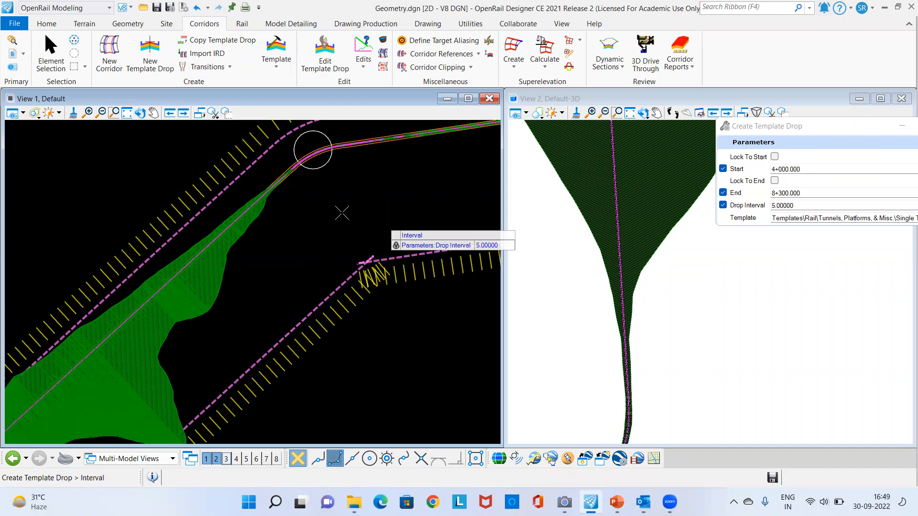
Step: Place the tunnel template drop on the Main Track corridor and inspect the tunnel portal in the 3D view
{"action": "left_click", "coordinate": [342, 213]}
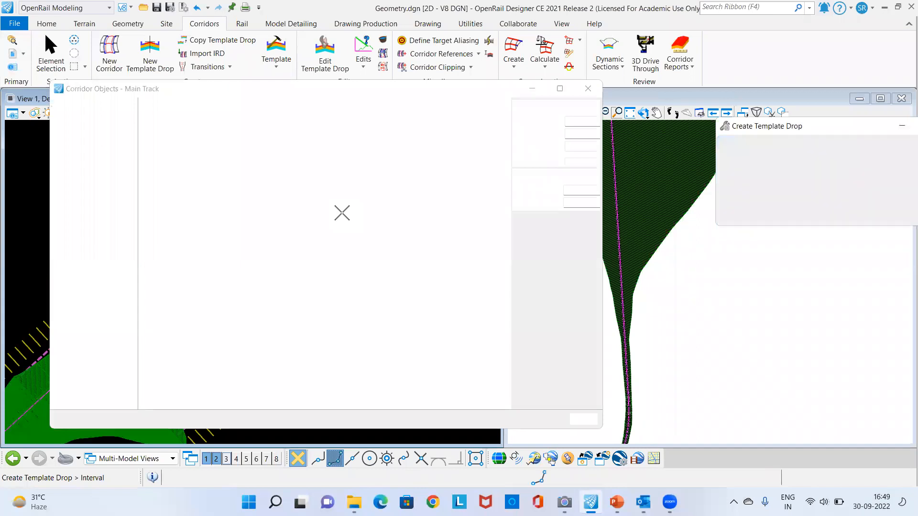
{"action": "left_click", "coordinate": [463, 141]}
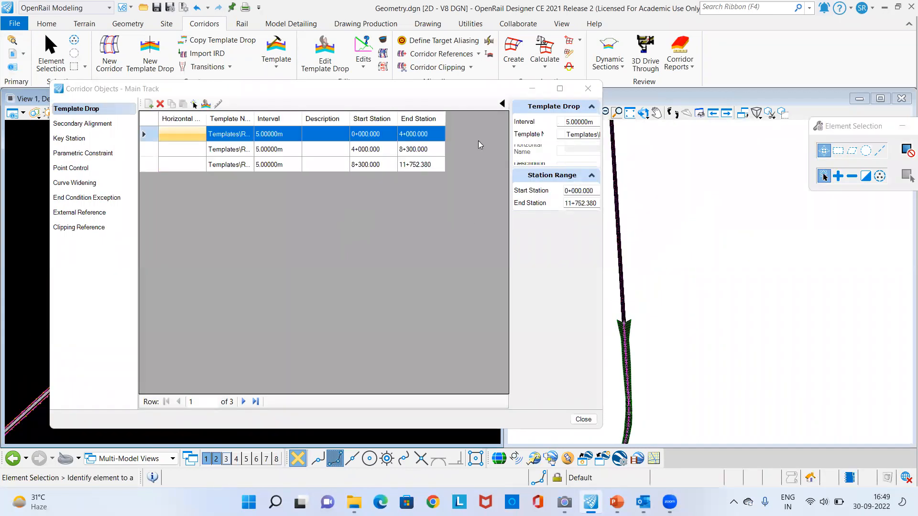
{"action": "scroll", "coordinate": [685, 277], "scroll_direction": "up", "scroll_amount": 5}
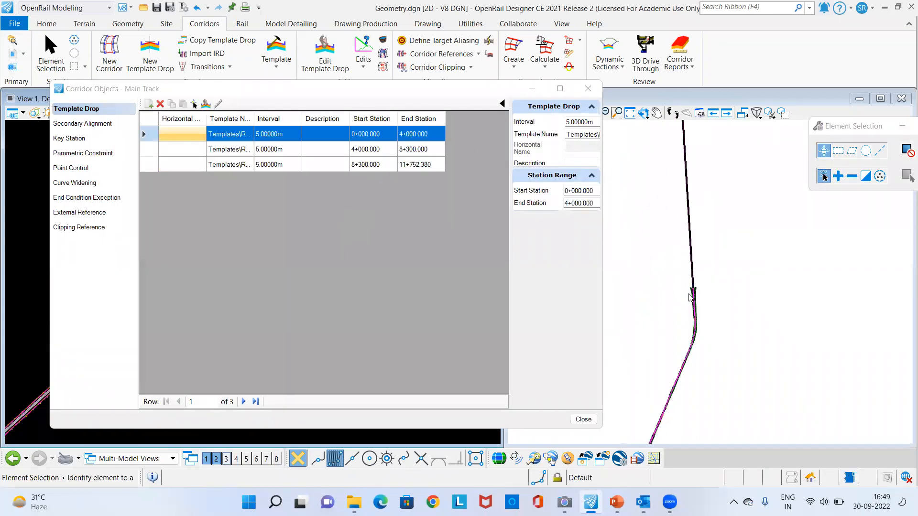
{"action": "scroll", "coordinate": [686, 276], "scroll_direction": "up", "scroll_amount": 4}
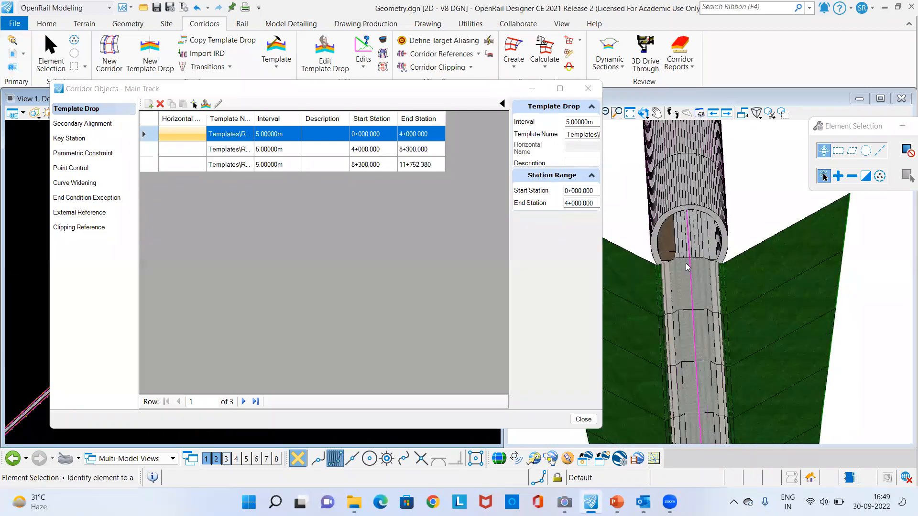
{"action": "scroll", "coordinate": [691, 277], "scroll_direction": "up", "scroll_amount": 4}
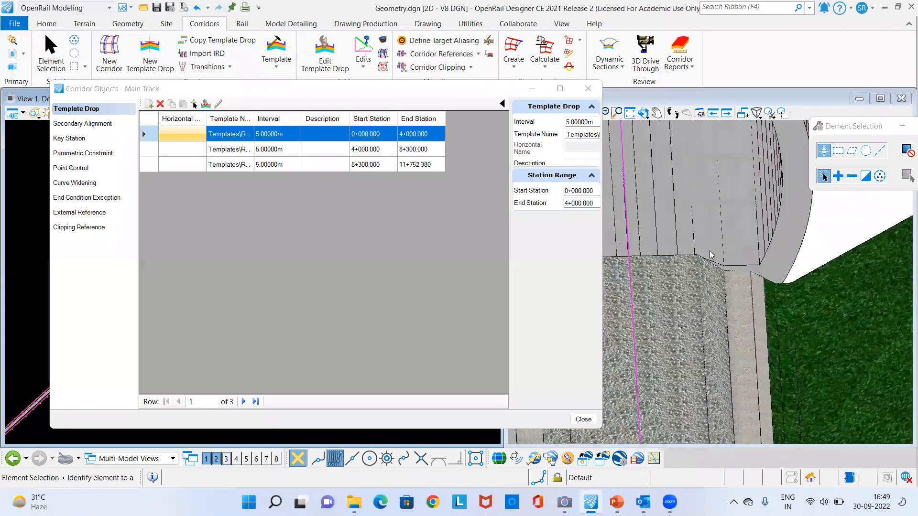
{"action": "scroll", "coordinate": [711, 255], "scroll_direction": "up", "scroll_amount": 4}
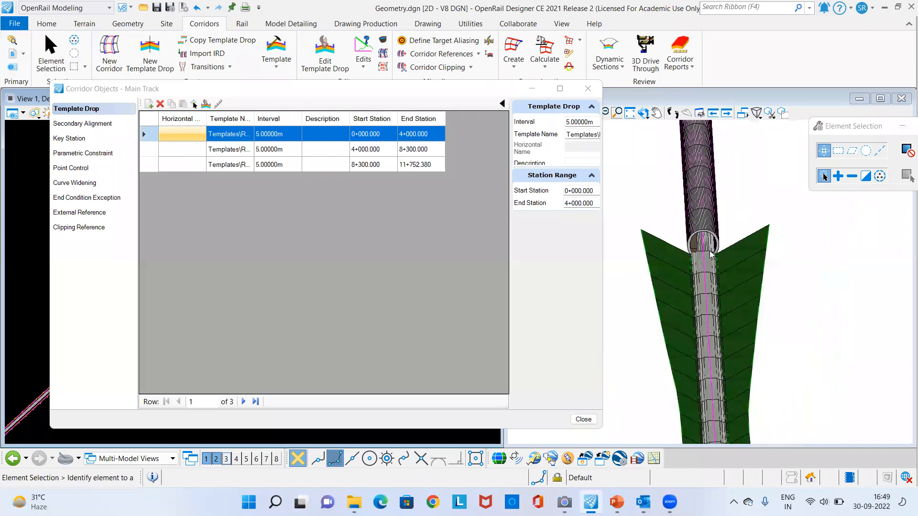
{"action": "scroll", "coordinate": [711, 254], "scroll_direction": "down", "scroll_amount": 6}
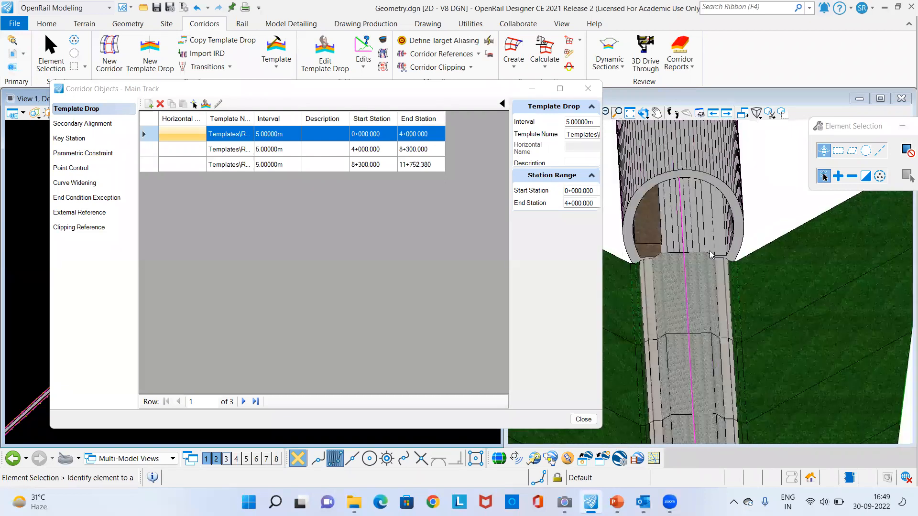
{"action": "scroll", "coordinate": [706, 219], "scroll_direction": "down", "scroll_amount": 6}
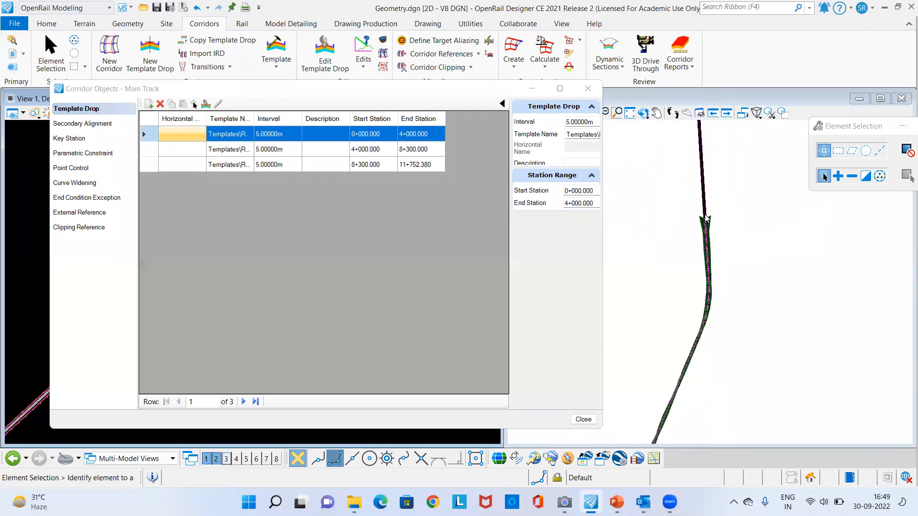
{"action": "left_click", "coordinate": [588, 88]}
Step: Assign the cant to the Main Track corridor from station 0+000.000 to 11+752.380, keeping the proposed cant points
{"action": "scroll", "coordinate": [363, 200], "scroll_direction": "down", "scroll_amount": 5}
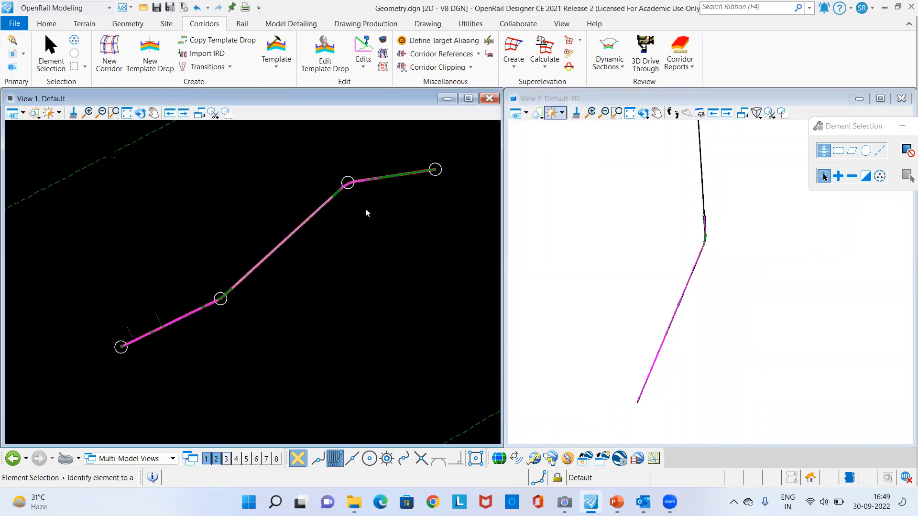
{"action": "scroll", "coordinate": [223, 295], "scroll_direction": "up", "scroll_amount": 3}
{"action": "scroll", "coordinate": [183, 300], "scroll_direction": "up", "scroll_amount": 4}
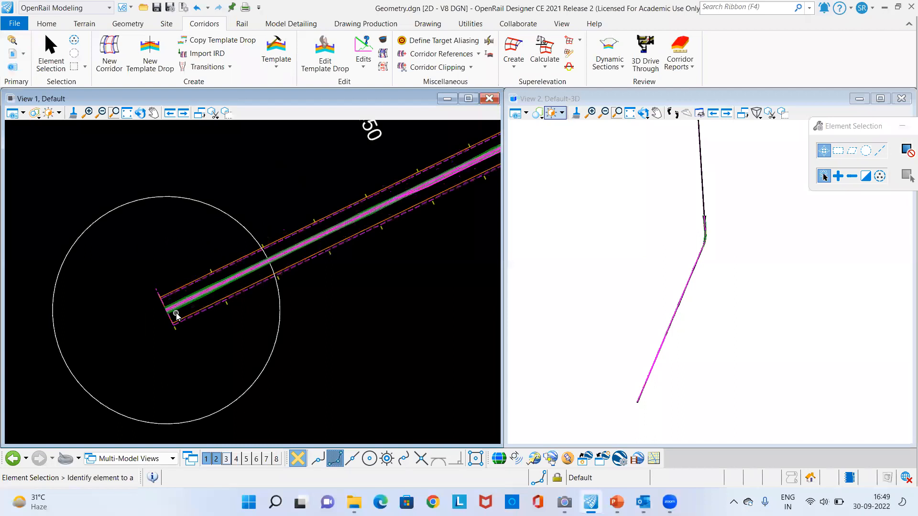
{"action": "scroll", "coordinate": [190, 312], "scroll_direction": "up", "scroll_amount": 4}
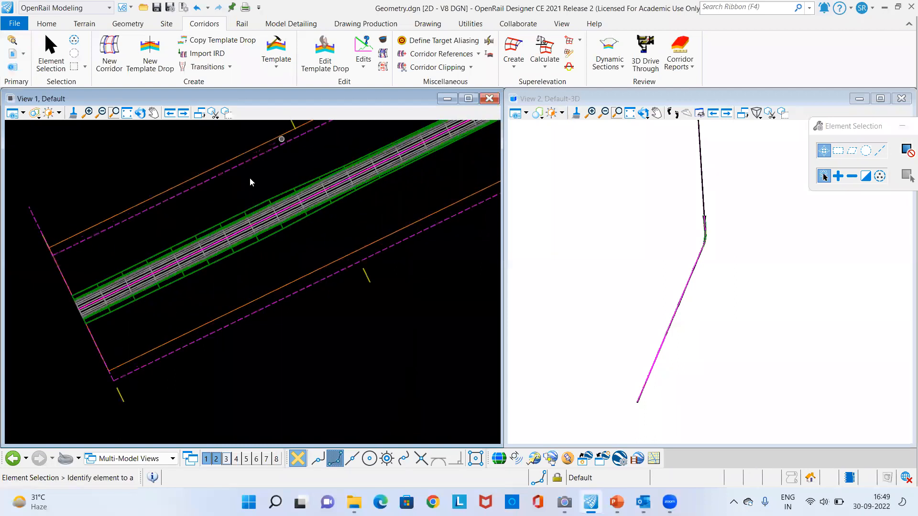
{"action": "scroll", "coordinate": [206, 221], "scroll_direction": "up", "scroll_amount": 2}
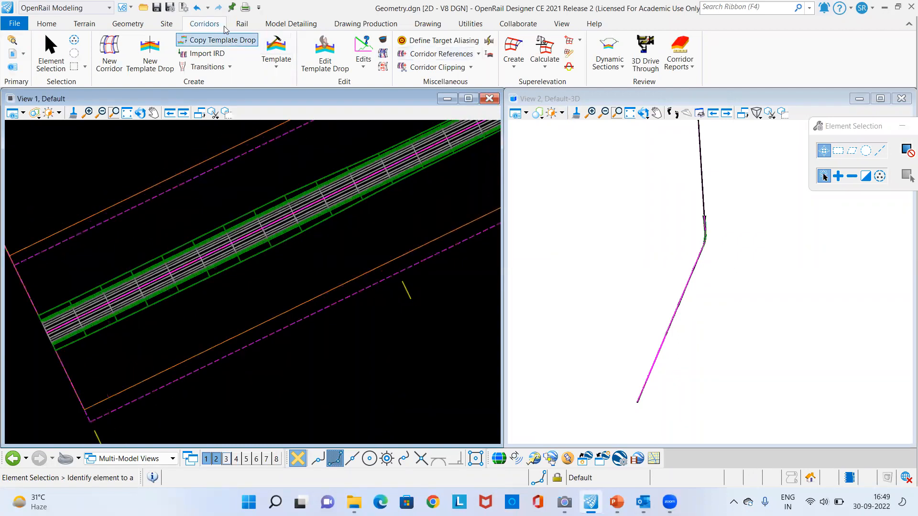
{"action": "left_click", "coordinate": [242, 24]}
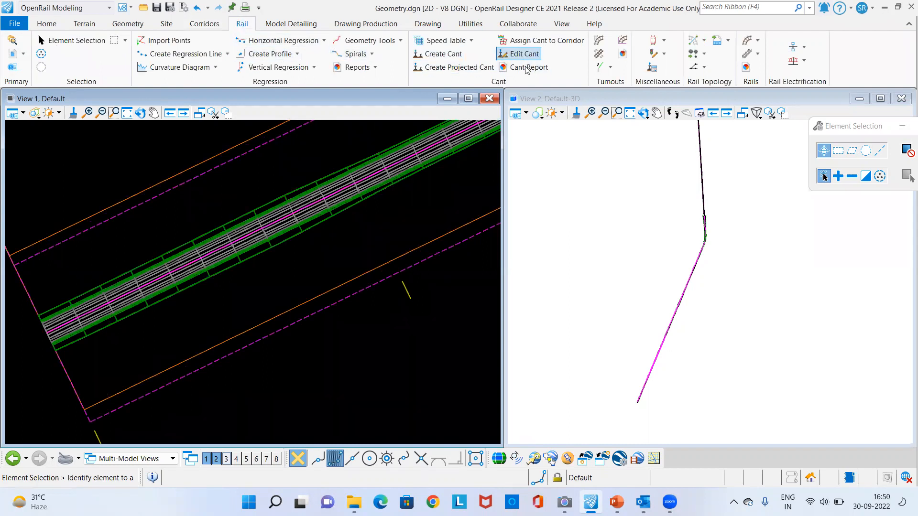
{"action": "left_click", "coordinate": [542, 40]}
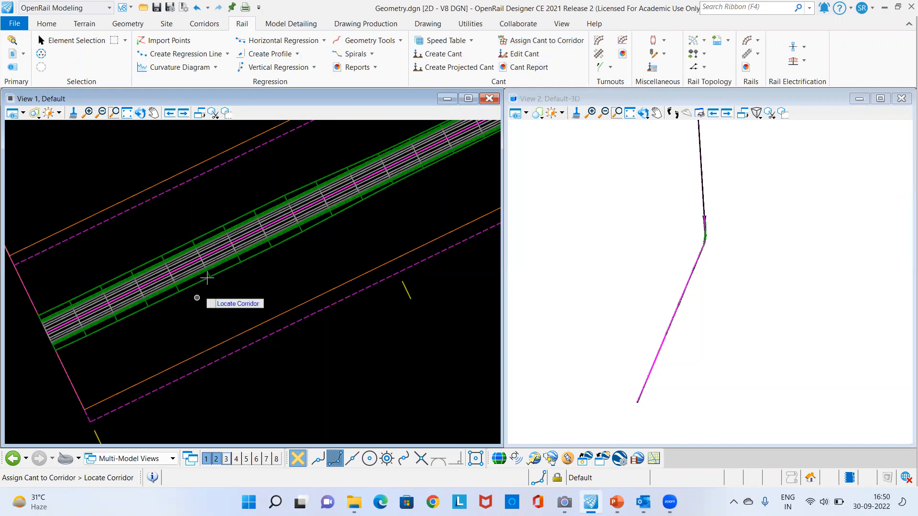
{"action": "scroll", "coordinate": [207, 276], "scroll_direction": "down", "scroll_amount": 1}
{"action": "scroll", "coordinate": [191, 306], "scroll_direction": "down", "scroll_amount": 5}
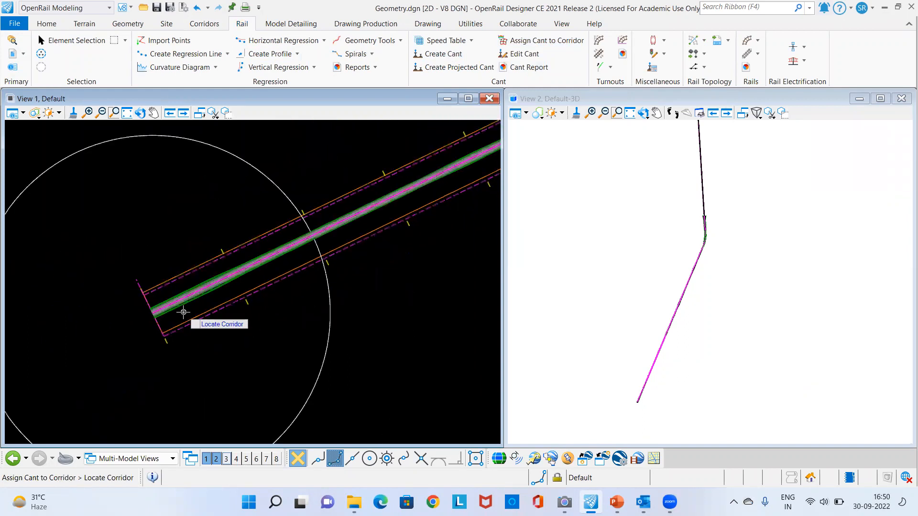
{"action": "scroll", "coordinate": [177, 314], "scroll_direction": "up", "scroll_amount": 5}
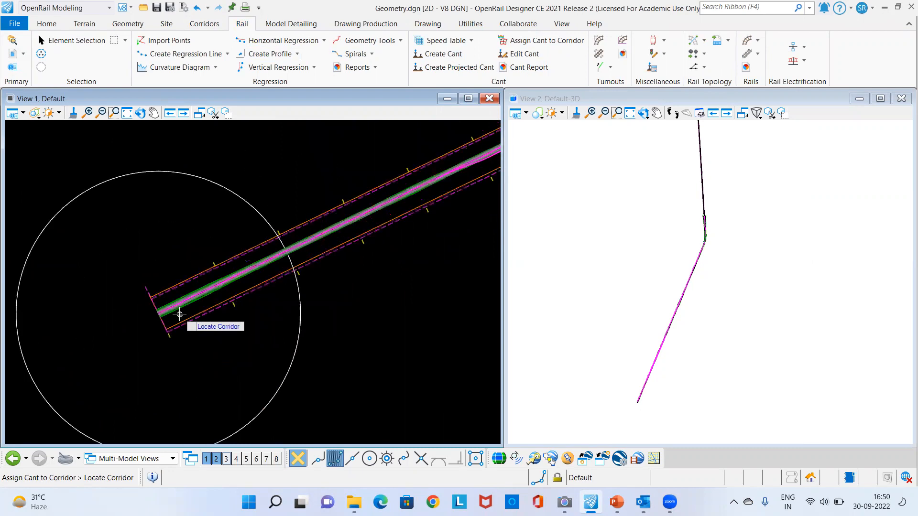
{"action": "scroll", "coordinate": [190, 310], "scroll_direction": "up", "scroll_amount": 3}
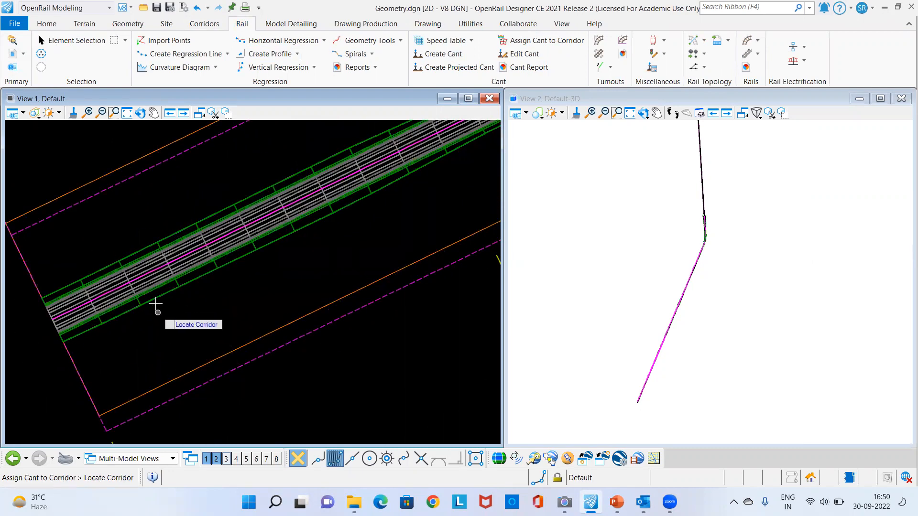
{"action": "left_click", "coordinate": [178, 306]}
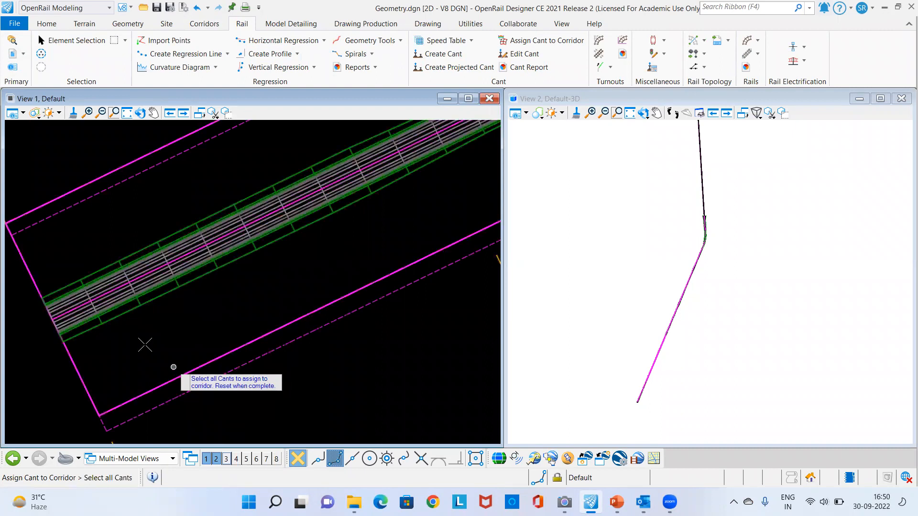
{"action": "right_click", "coordinate": [139, 345]}
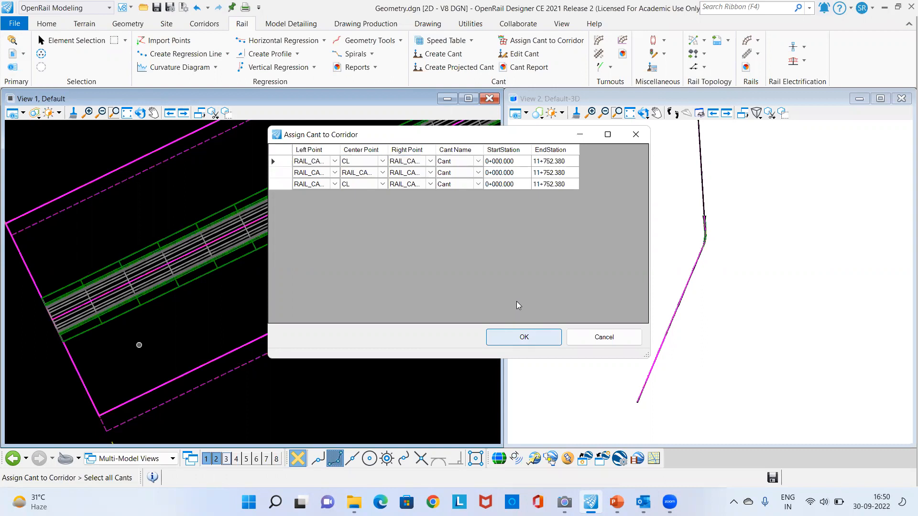
{"action": "left_click", "coordinate": [523, 336]}
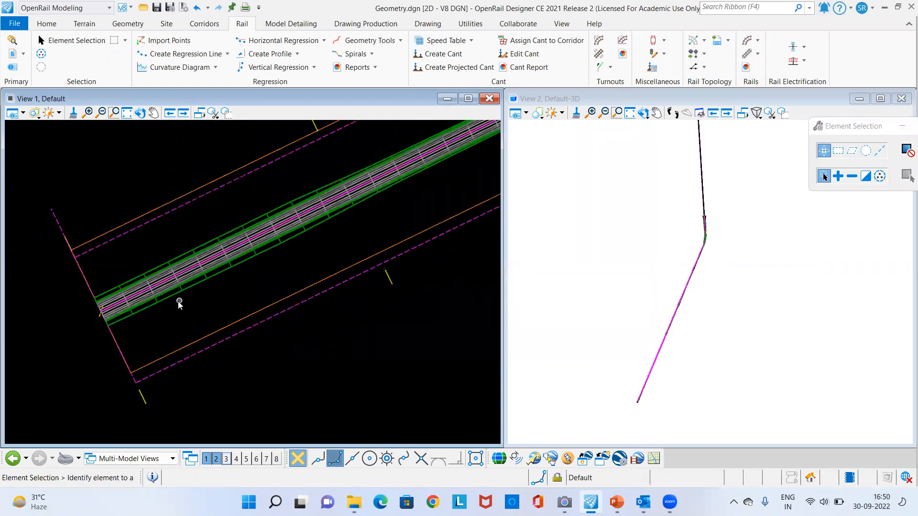
Step: Arrange the workspace as three views showing plan, cross section and 3D
{"action": "scroll", "coordinate": [179, 303], "scroll_direction": "down", "scroll_amount": 2}
{"action": "scroll", "coordinate": [177, 289], "scroll_direction": "down", "scroll_amount": 5}
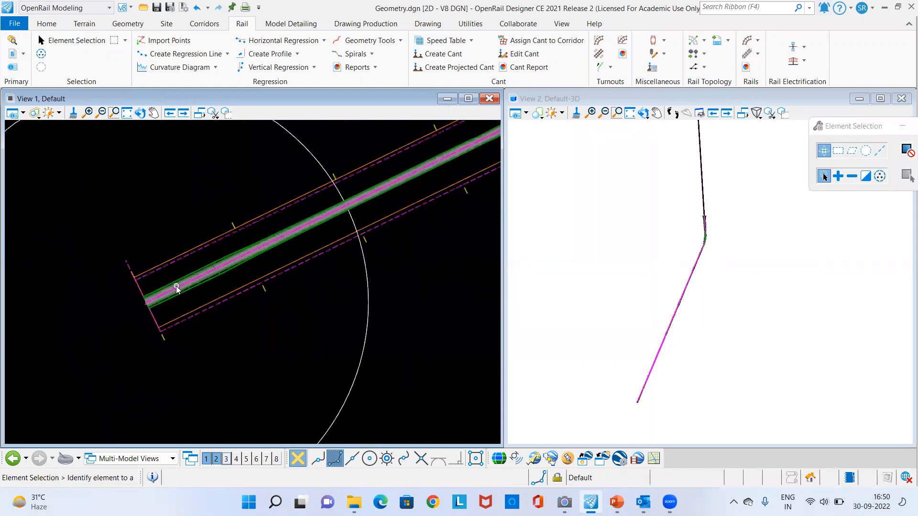
{"action": "middle_click_drag", "start_coordinate": [300, 300], "coordinate": [242, 314]}
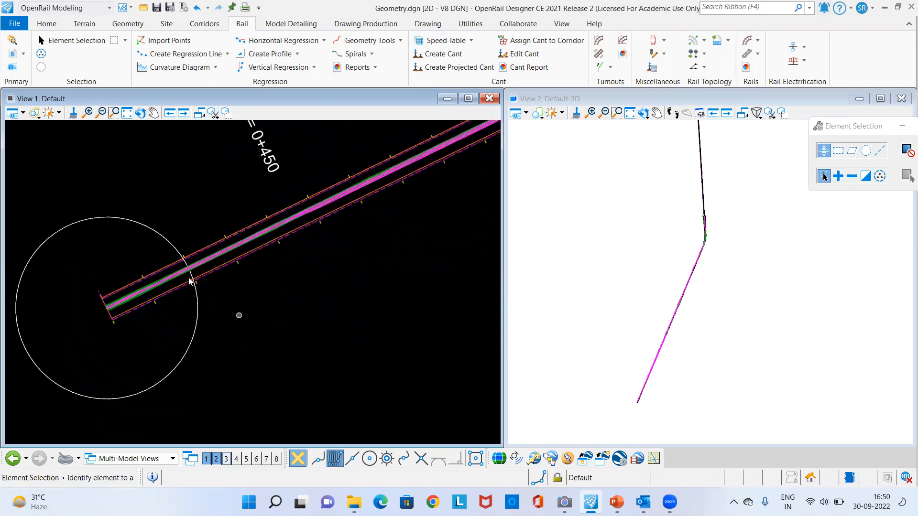
{"action": "scroll", "coordinate": [189, 281], "scroll_direction": "up", "scroll_amount": 2}
{"action": "scroll", "coordinate": [313, 259], "scroll_direction": "down", "scroll_amount": 1}
{"action": "scroll", "coordinate": [707, 228], "scroll_direction": "up", "scroll_amount": 4}
{"action": "scroll", "coordinate": [697, 192], "scroll_direction": "down", "scroll_amount": 3}
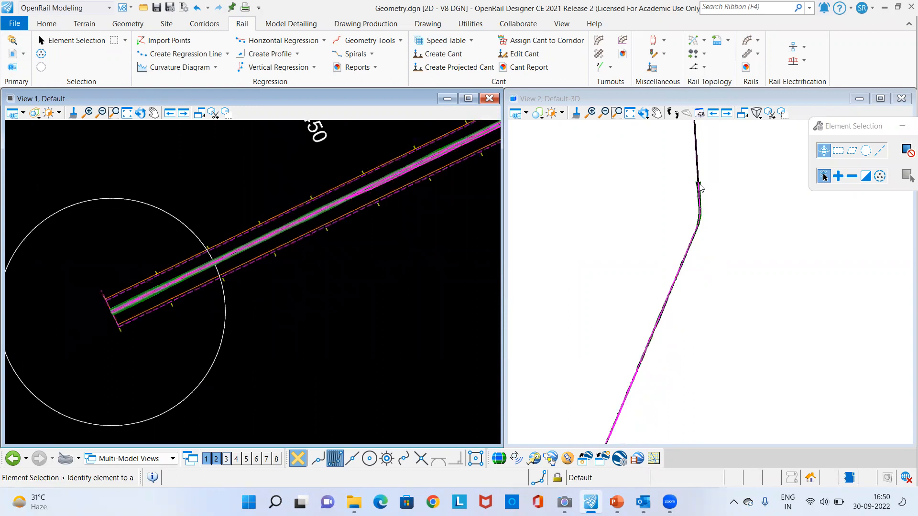
{"action": "right_click", "coordinate": [367, 291]}
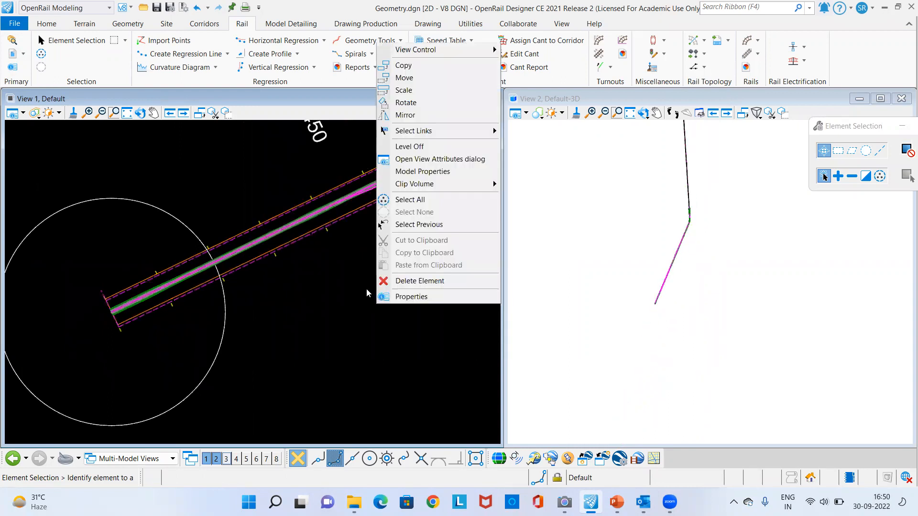
{"action": "mouse_move", "coordinate": [424, 55]}
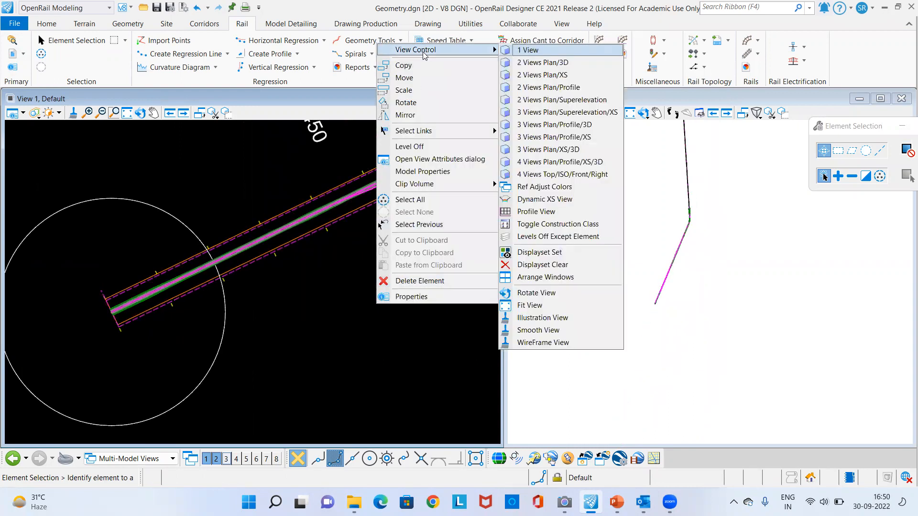
{"action": "left_click", "coordinate": [558, 137]}
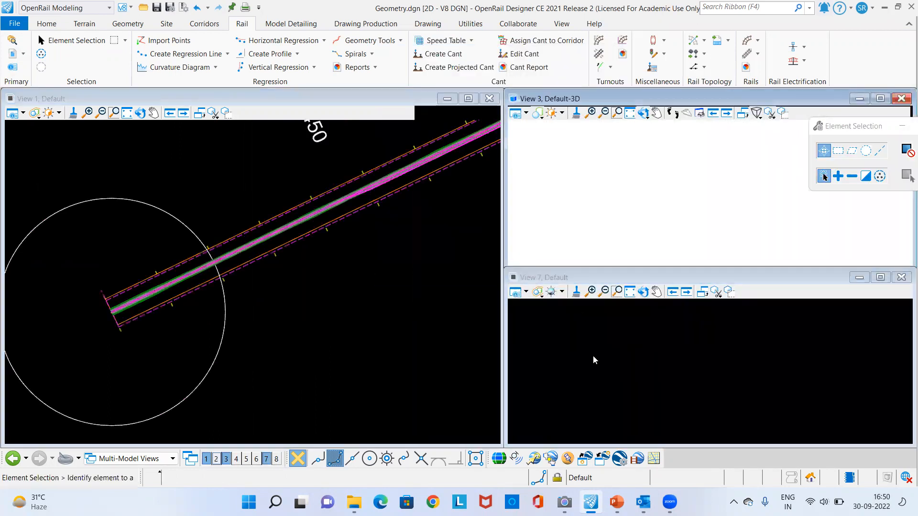
Step: Open the Main Track corridor's dynamic cross section in View 7
{"action": "left_click", "coordinate": [446, 289]}
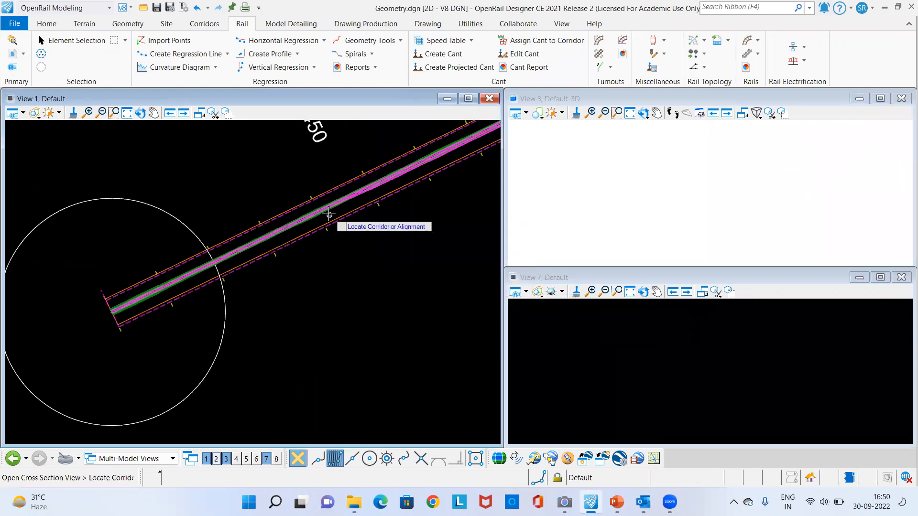
{"action": "left_click", "coordinate": [361, 223]}
{"action": "left_click", "coordinate": [668, 362]}
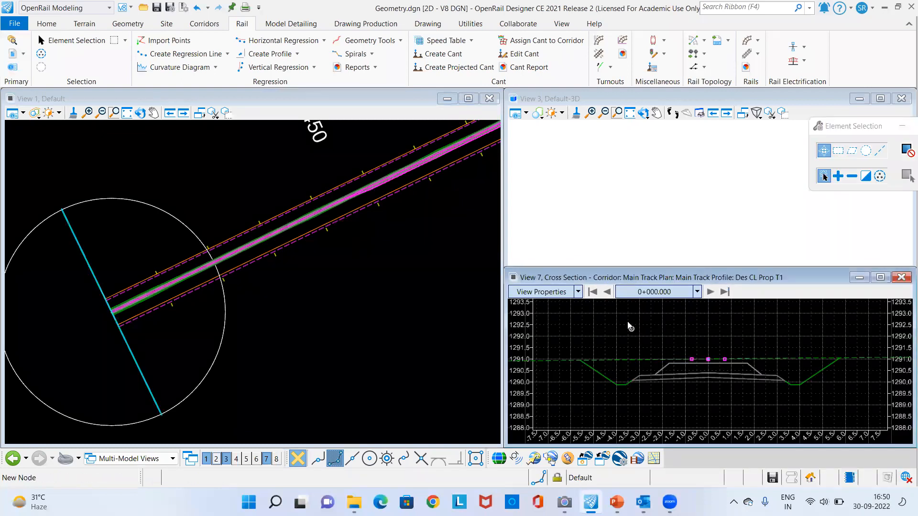
Step: Set the vertical exaggeration of the Main Track cross section view to 5
{"action": "scroll", "coordinate": [573, 312], "scroll_direction": "up", "scroll_amount": 2}
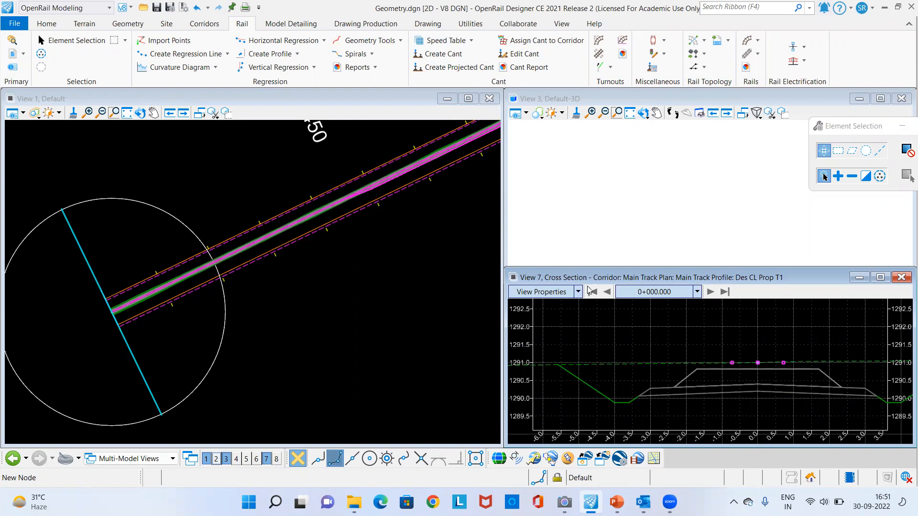
{"action": "left_click", "coordinate": [580, 292]}
{"action": "left_click", "coordinate": [636, 367]}
{"action": "type", "text": "5"}
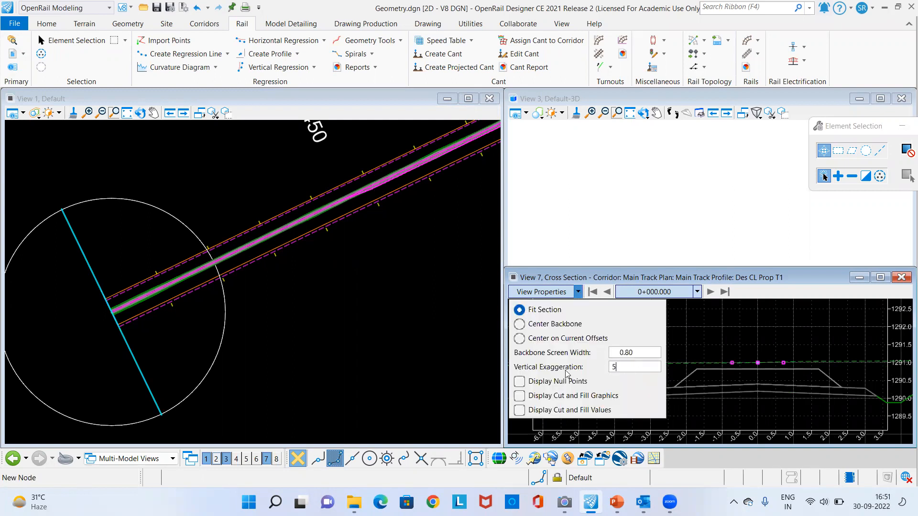
{"action": "key", "text": "Tab"}
{"action": "left_click", "coordinate": [801, 321]}
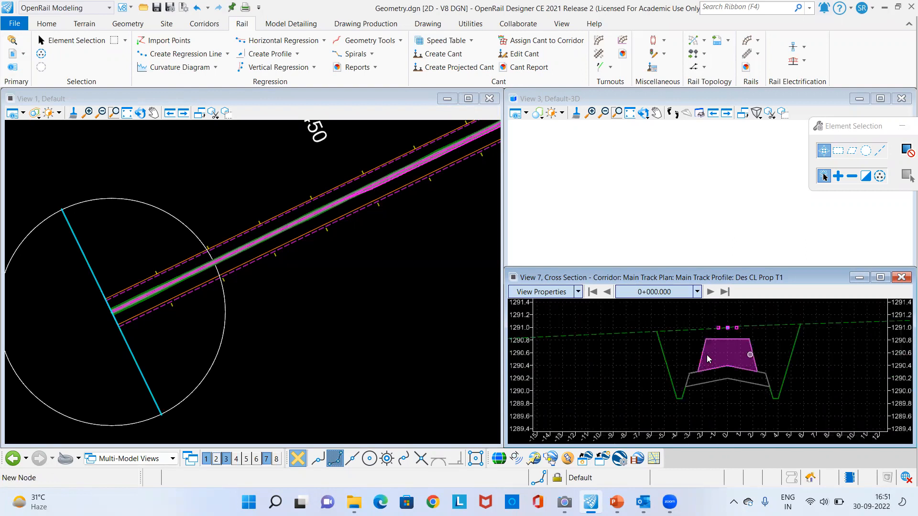
Step: Return the cross section view's vertical exaggeration to 1
{"action": "left_click", "coordinate": [578, 293]}
{"action": "left_click_drag", "start_coordinate": [634, 368], "coordinate": [611, 373]}
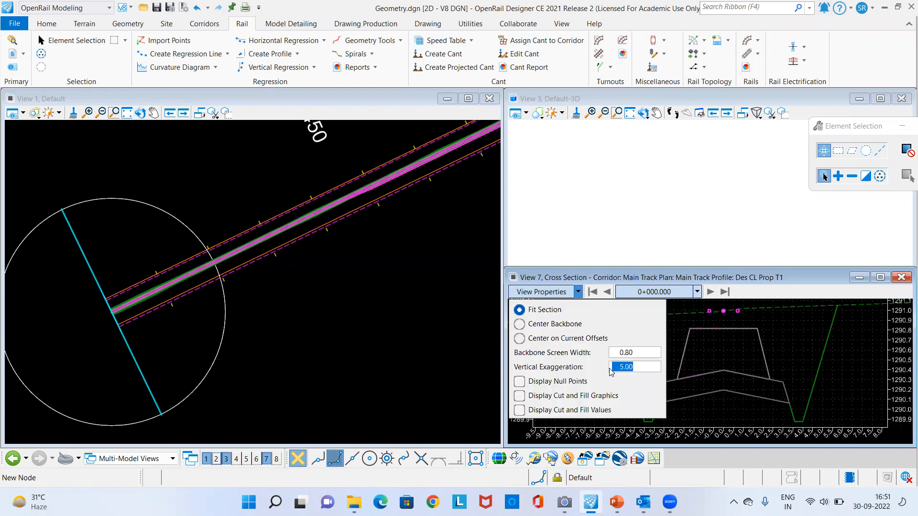
{"action": "type", "text": "1"}
{"action": "key", "text": "Tab"}
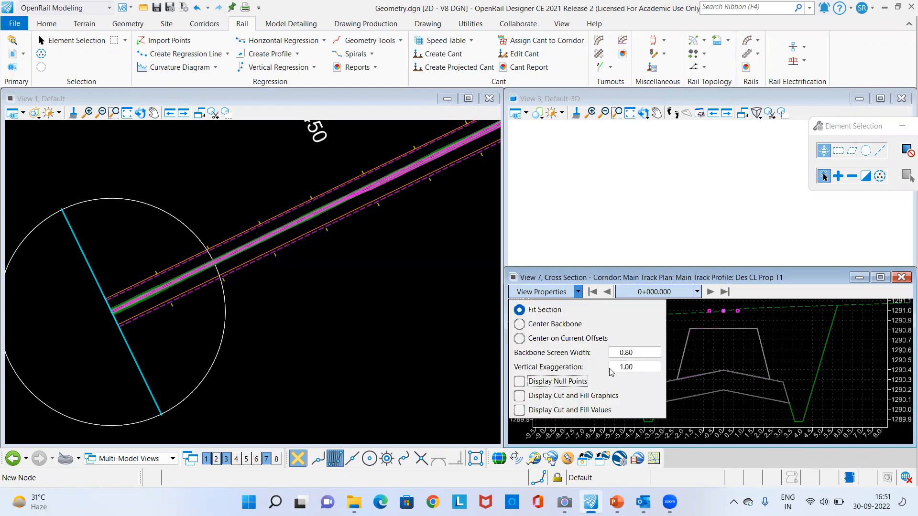
{"action": "left_click", "coordinate": [743, 361]}
Step: Show the Main Track cross section at station 3+000
{"action": "scroll", "coordinate": [78, 315], "scroll_direction": "down", "scroll_amount": 2}
{"action": "scroll", "coordinate": [78, 315], "scroll_direction": "down", "scroll_amount": 2}
{"action": "scroll", "coordinate": [256, 249], "scroll_direction": "up", "scroll_amount": 2}
{"action": "scroll", "coordinate": [257, 249], "scroll_direction": "up", "scroll_amount": 3}
{"action": "scroll", "coordinate": [307, 265], "scroll_direction": "down", "scroll_amount": 1}
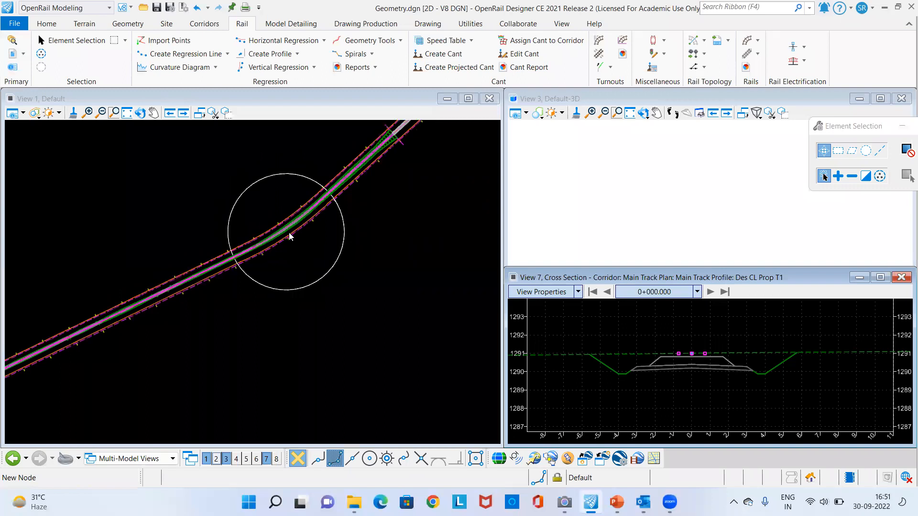
{"action": "scroll", "coordinate": [286, 230], "scroll_direction": "up", "scroll_amount": 1}
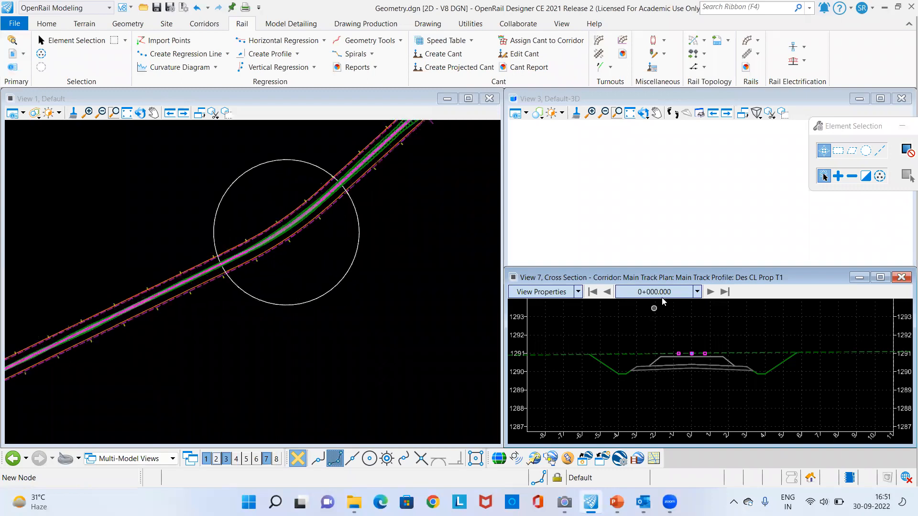
{"action": "left_click", "coordinate": [696, 292]}
{"action": "type", "text": "3"}
{"action": "key", "text": "Return"}
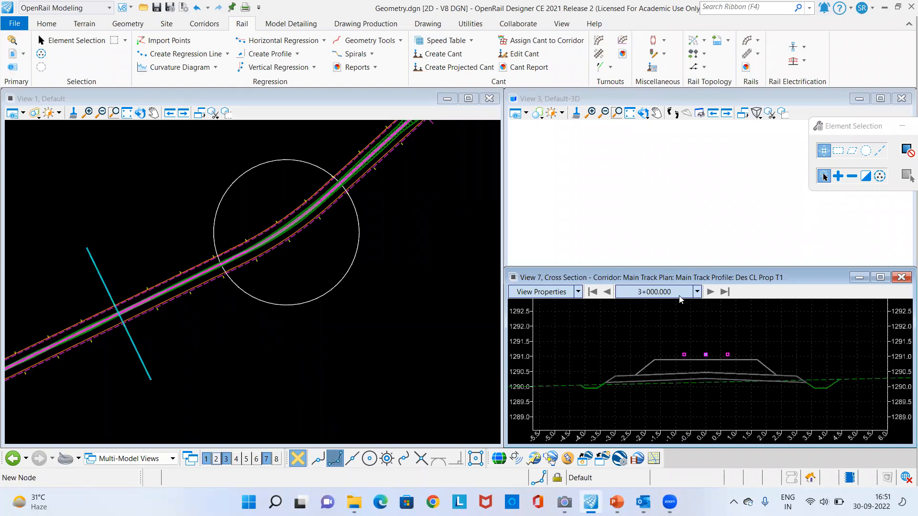
Step: Move the Main Track cross section to station 3+500 on the curve and examine the canted track bed up close
{"action": "left_click", "coordinate": [696, 294]}
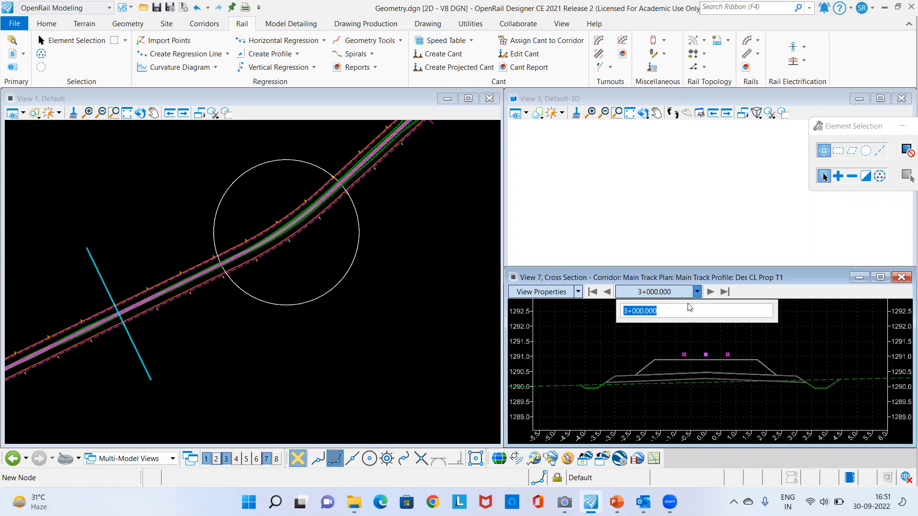
{"action": "type", "text": "3+5"}
{"action": "type", "text": "00"}
{"action": "key", "text": "Return"}
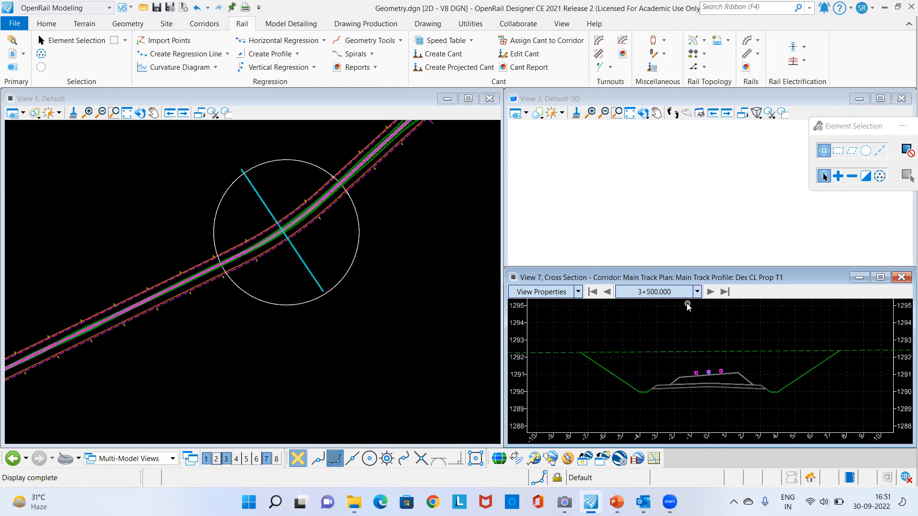
{"action": "scroll", "coordinate": [736, 389], "scroll_direction": "up", "scroll_amount": 2}
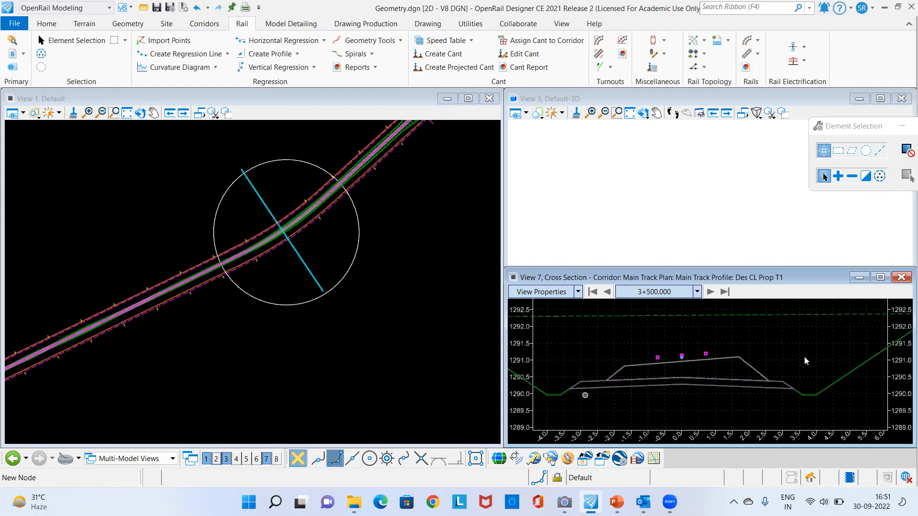
{"action": "scroll", "coordinate": [653, 407], "scroll_direction": "up", "scroll_amount": 2}
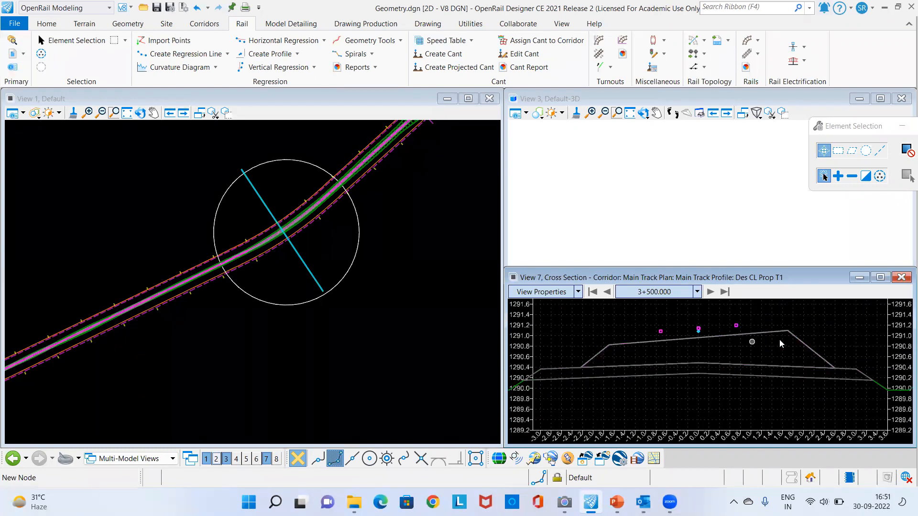
{"action": "scroll", "coordinate": [678, 352], "scroll_direction": "down", "scroll_amount": 2}
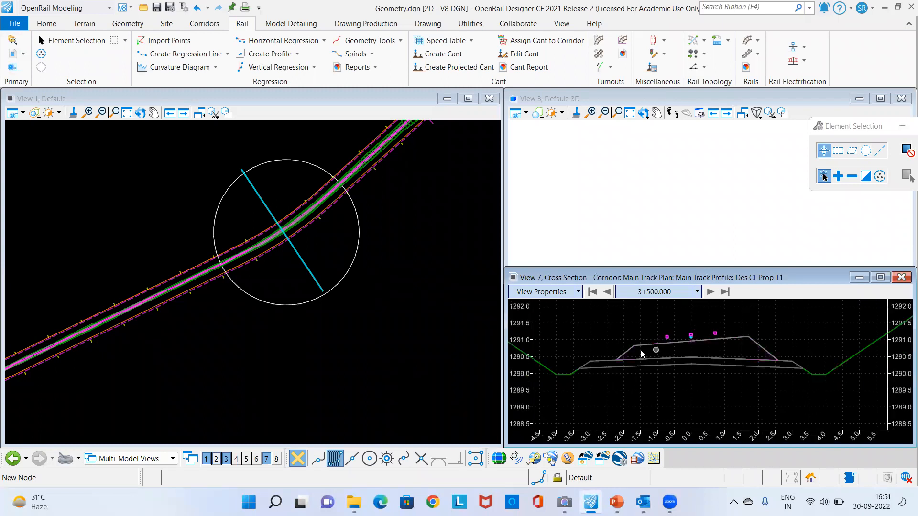
Step: Examine the Main Track corridor in the plan view along the siding stretch near its start
{"action": "scroll", "coordinate": [349, 287], "scroll_direction": "down", "scroll_amount": 4}
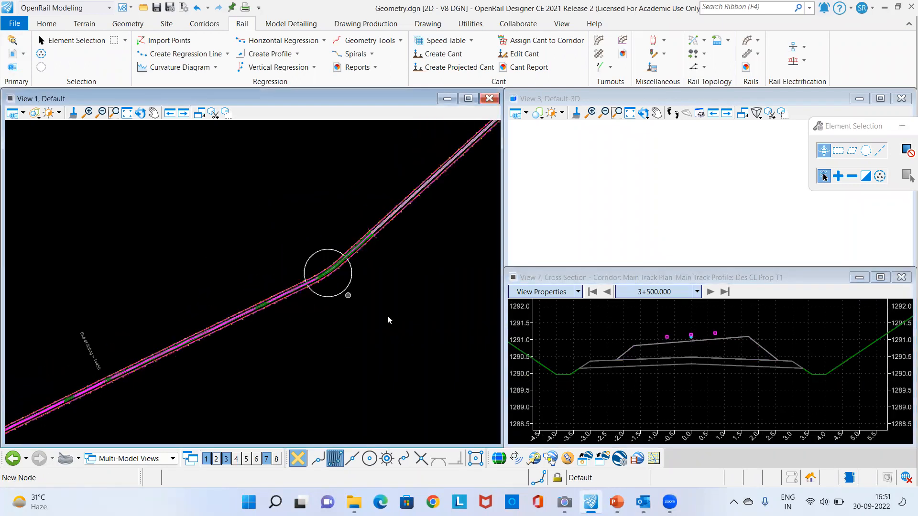
{"action": "middle_click_drag", "start_coordinate": [387, 319], "coordinate": [354, 263]}
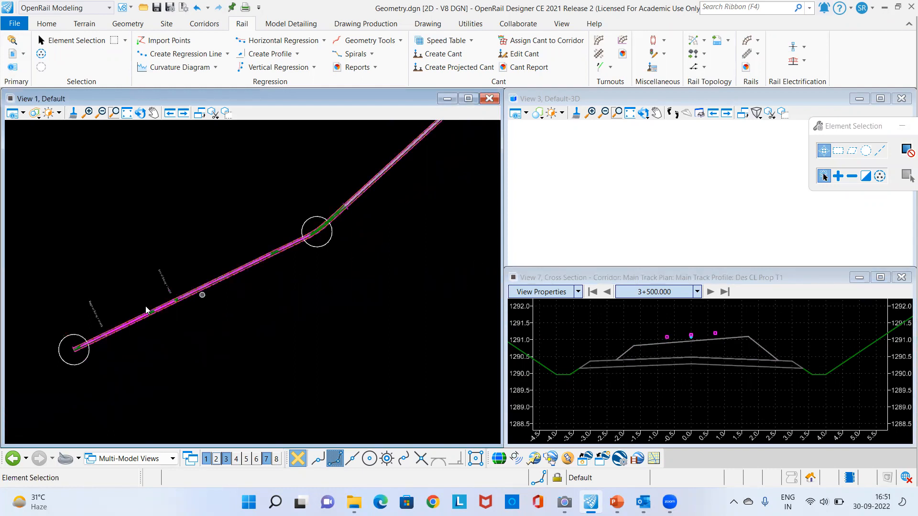
{"action": "scroll", "coordinate": [150, 313], "scroll_direction": "up", "scroll_amount": 5}
{"action": "scroll", "coordinate": [104, 299], "scroll_direction": "up", "scroll_amount": 6}
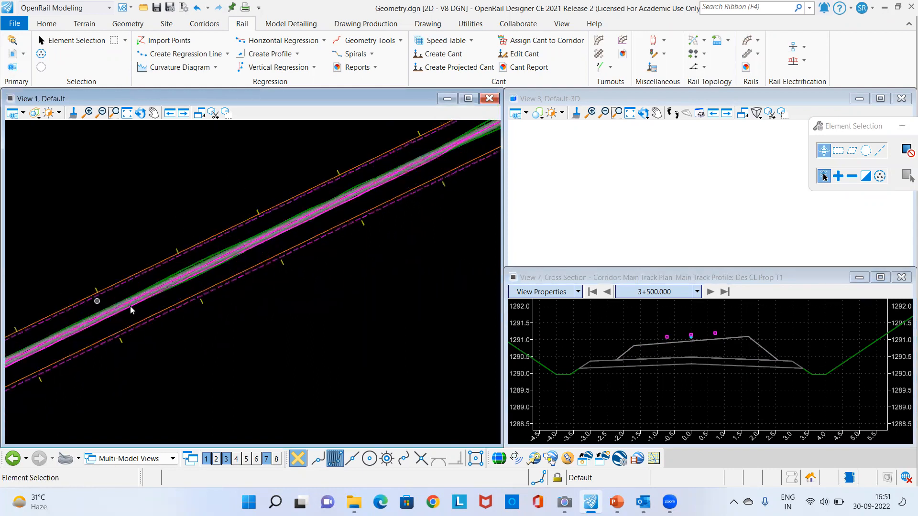
{"action": "scroll", "coordinate": [242, 321], "scroll_direction": "down", "scroll_amount": 4}
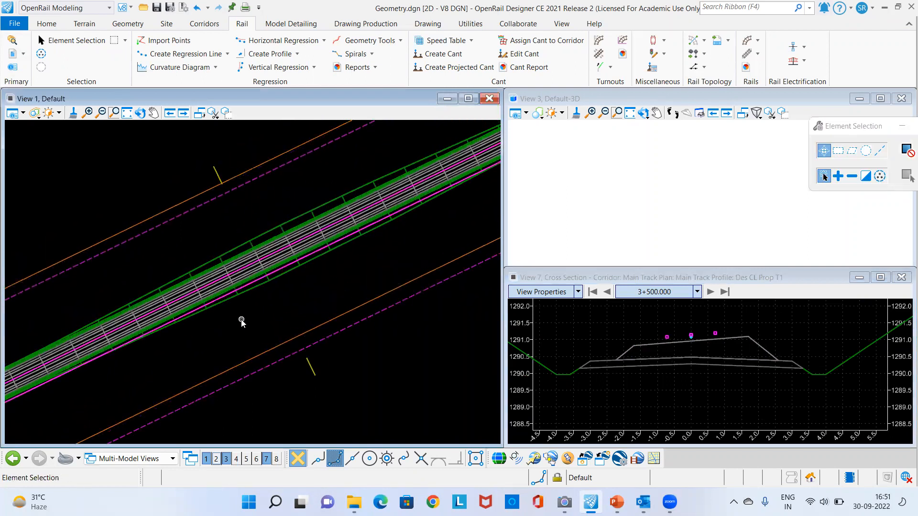
{"action": "scroll", "coordinate": [223, 326], "scroll_direction": "down", "scroll_amount": 4}
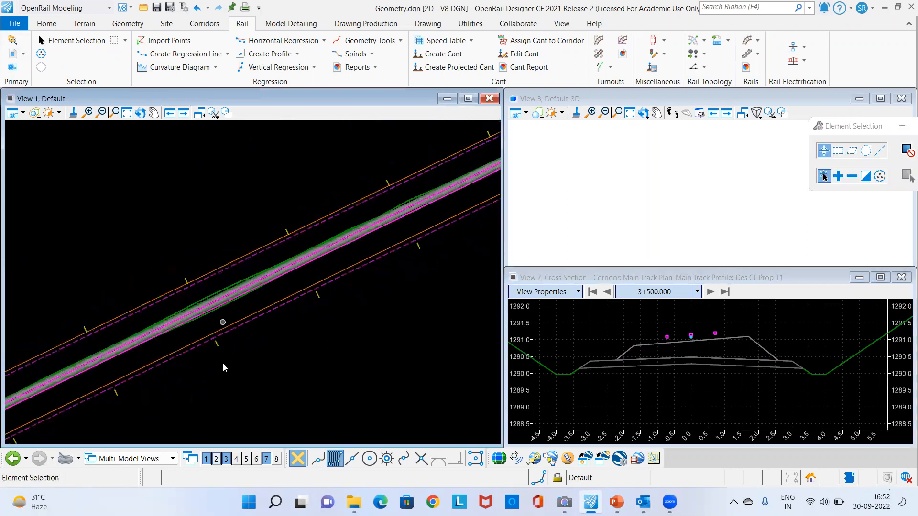
{"action": "scroll", "coordinate": [180, 312], "scroll_direction": "up", "scroll_amount": 4}
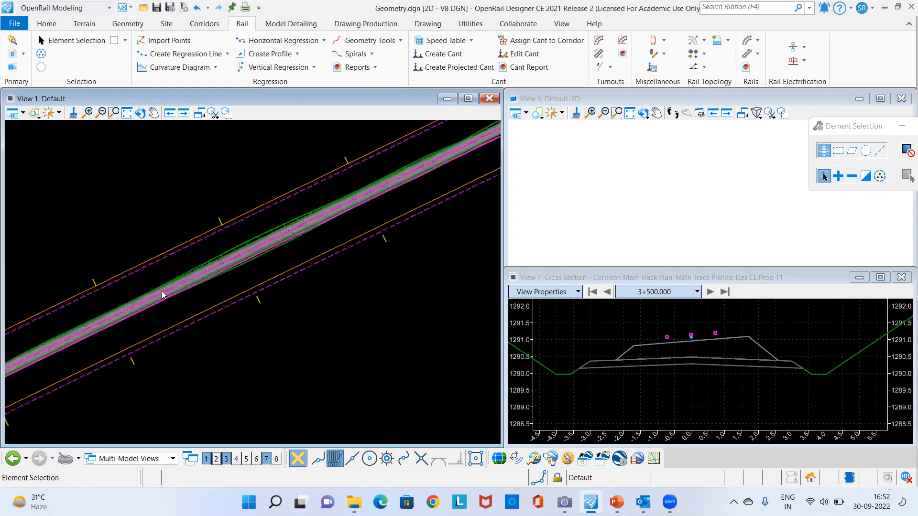
{"action": "scroll", "coordinate": [242, 340], "scroll_direction": "up", "scroll_amount": 5}
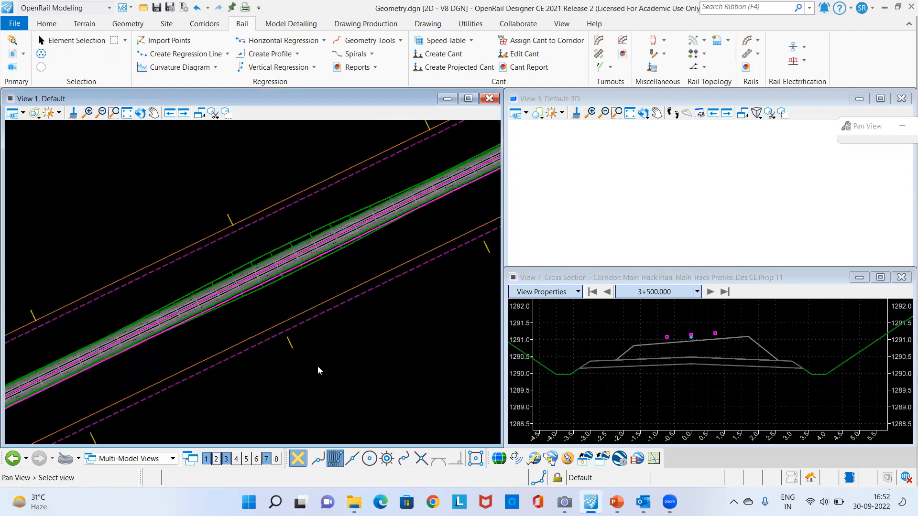
{"action": "middle_click_drag", "start_coordinate": [210, 311], "coordinate": [136, 314]}
{"action": "scroll", "coordinate": [140, 259], "scroll_direction": "up", "scroll_amount": 1}
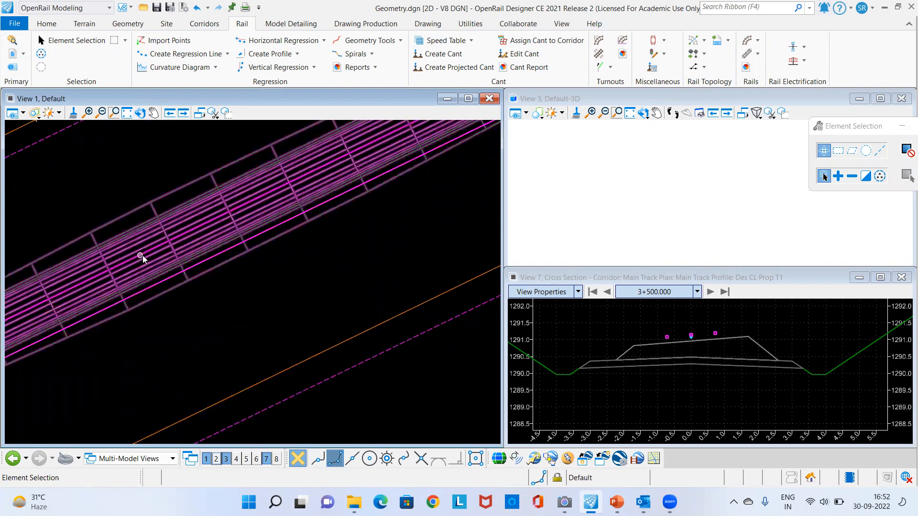
{"action": "scroll", "coordinate": [195, 306], "scroll_direction": "down", "scroll_amount": 3}
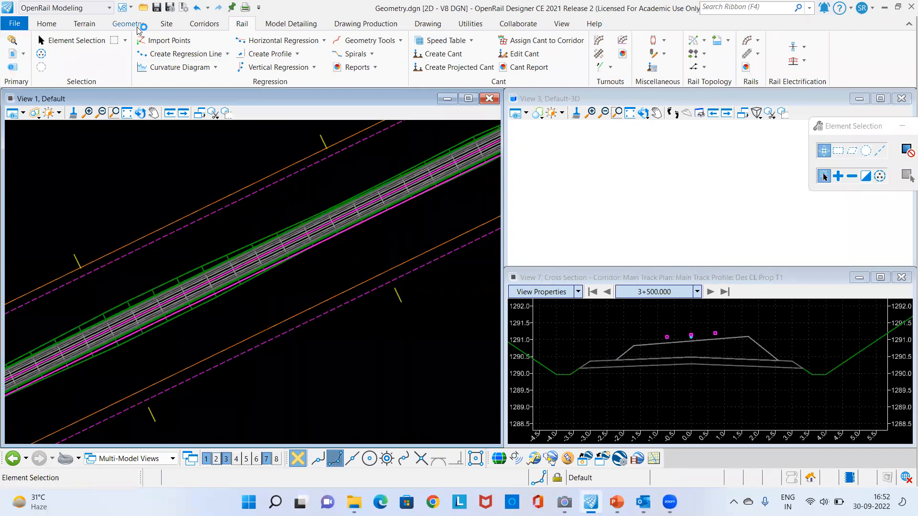
Step: Open the Corridor Objects of the Main Track corridor to its template drops
{"action": "left_click", "coordinate": [201, 24]}
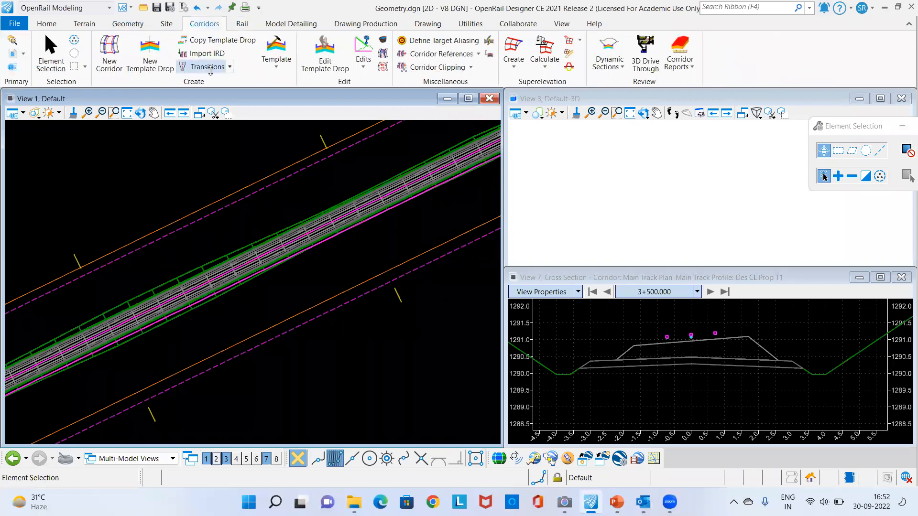
{"action": "left_click", "coordinate": [382, 41]}
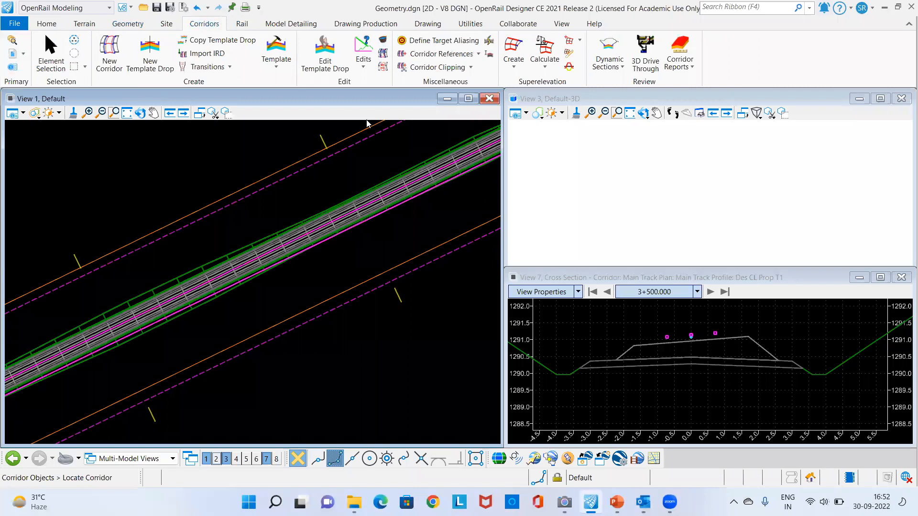
{"action": "left_click", "coordinate": [356, 221]}
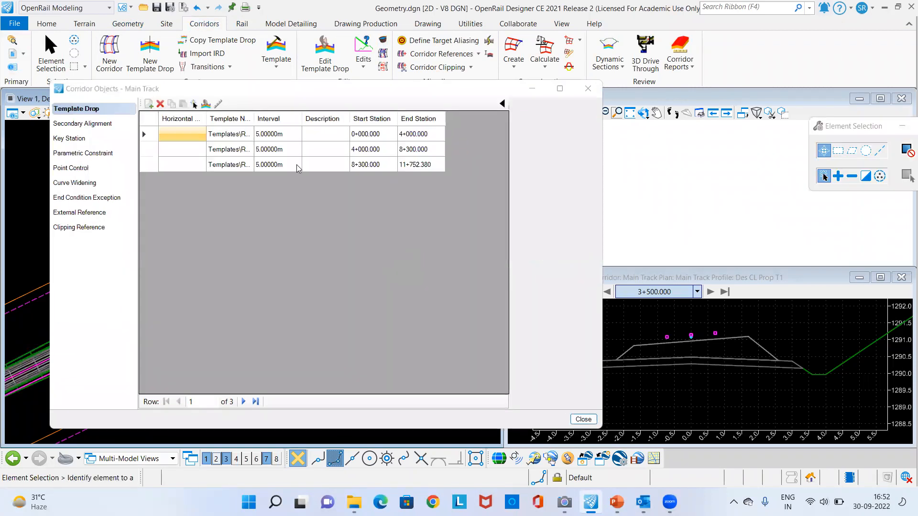
{"action": "left_click_drag", "start_coordinate": [267, 91], "coordinate": [350, 93]}
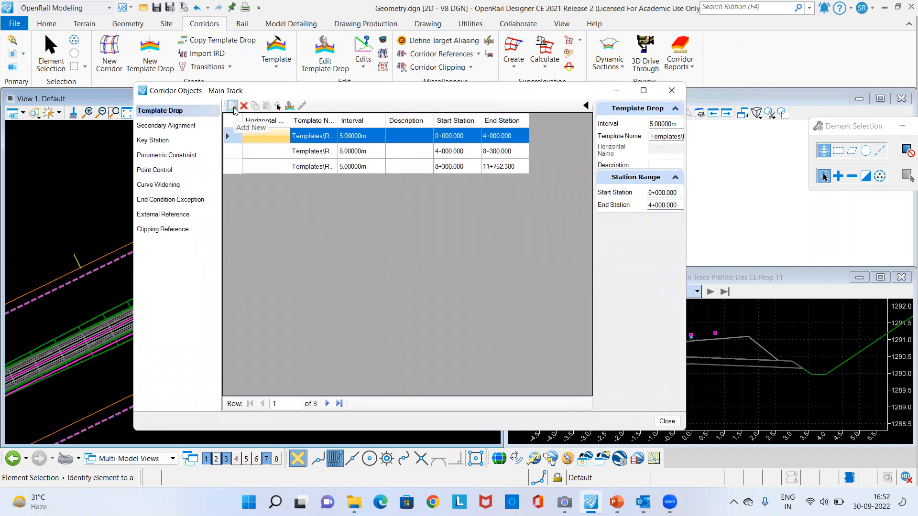
Step: Start a new template drop on the Main Track corridor with the template Rail\Single Track - Siding Right
{"action": "left_click", "coordinate": [222, 106]}
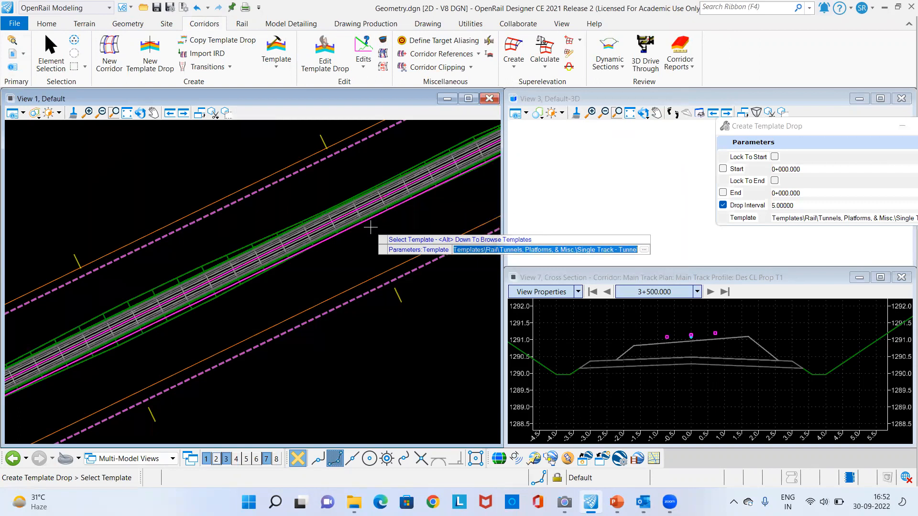
{"action": "key", "text": "alt+Down"}
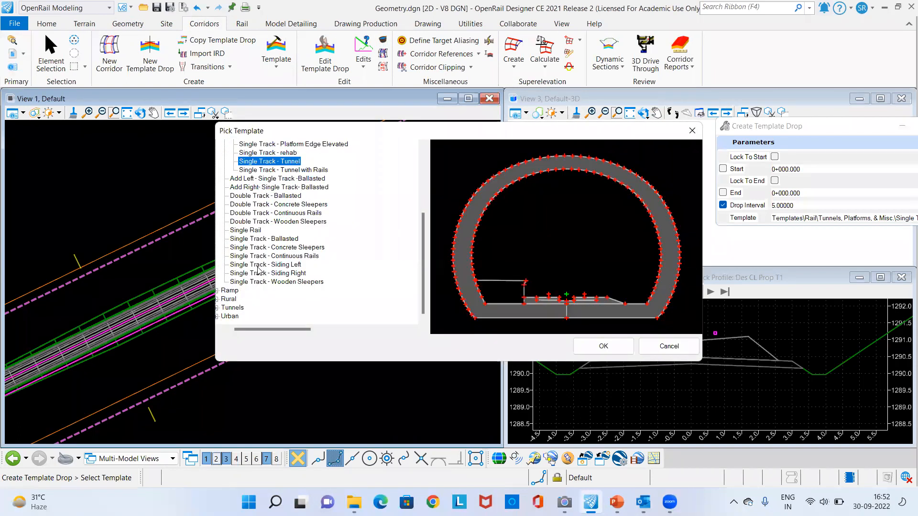
{"action": "left_click", "coordinate": [271, 273]}
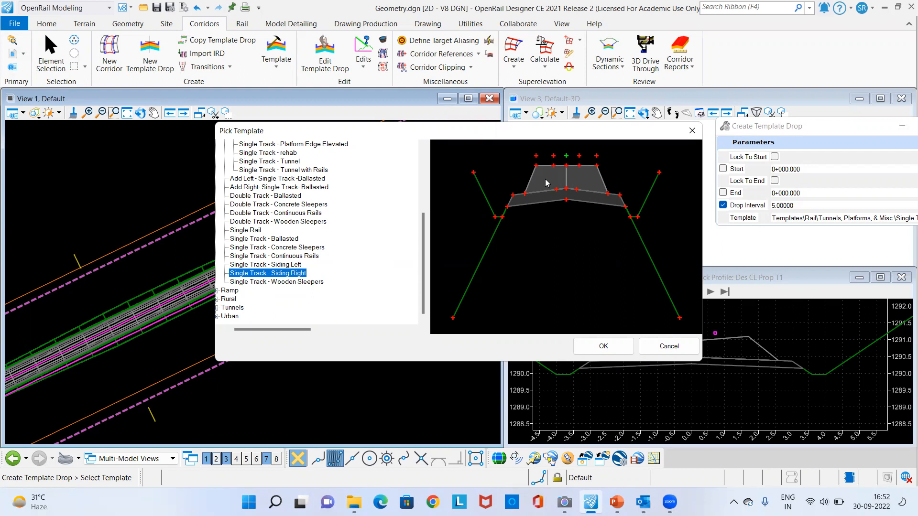
{"action": "left_click", "coordinate": [598, 346]}
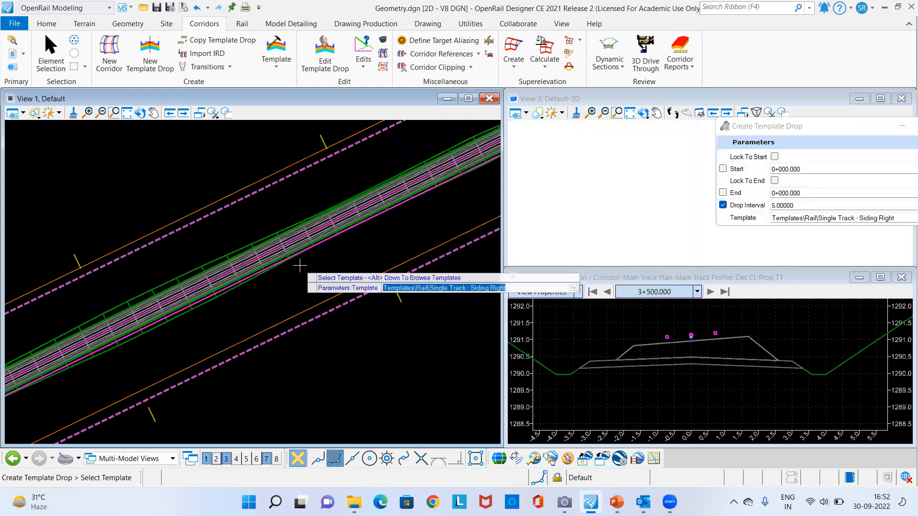
{"action": "left_click", "coordinate": [317, 275]}
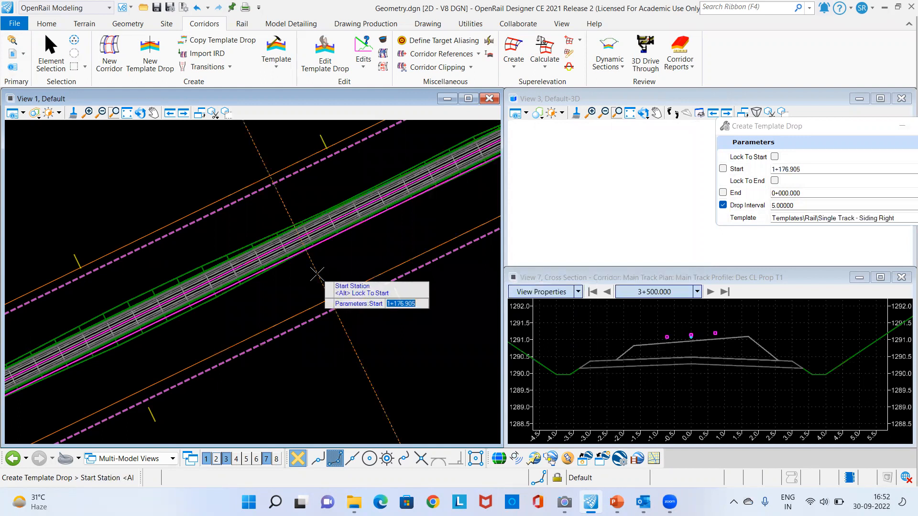
Step: Place the siding template drop from station 0+400 to 1+500 at a 5 m interval and close the corridor objects
{"action": "type", "text": "4"}
{"action": "key", "text": "Return"}
{"action": "left_click", "coordinate": [317, 274]}
{"action": "type", "text": "1500"}
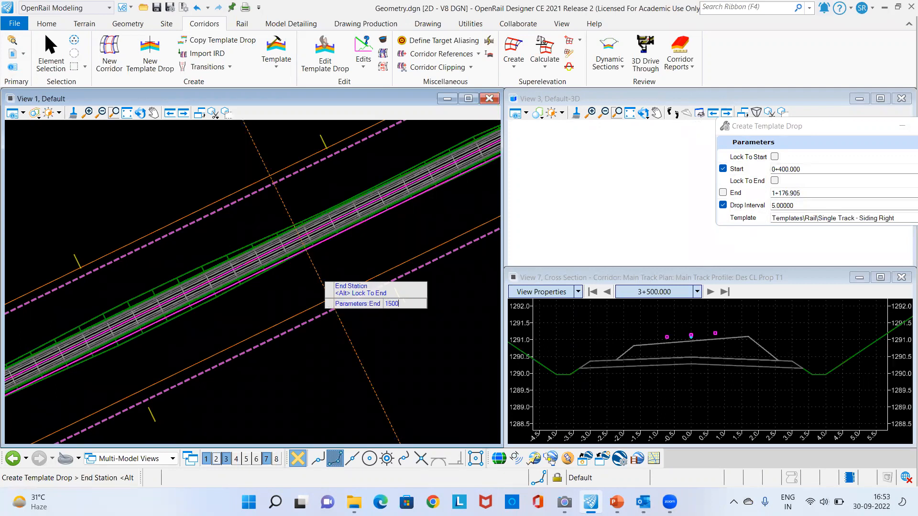
{"action": "key", "text": "Return"}
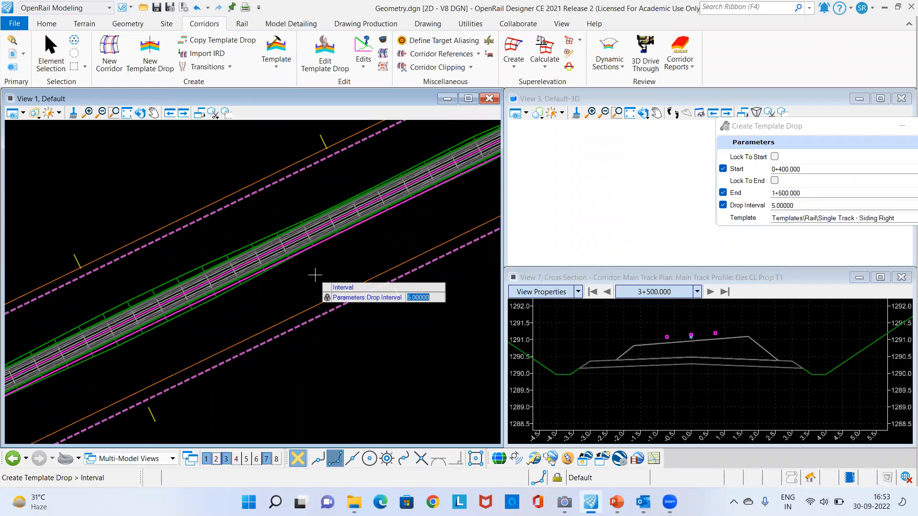
{"action": "key", "text": "Return"}
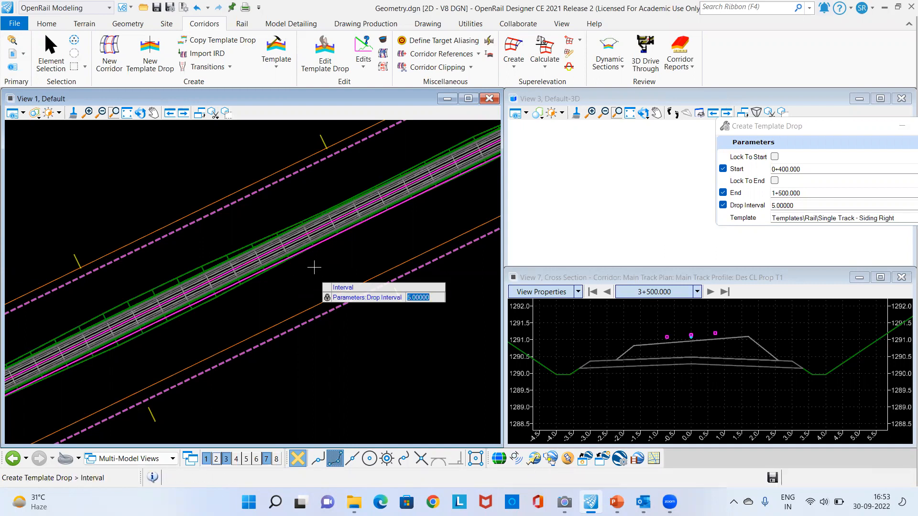
{"action": "right_click", "coordinate": [398, 243]}
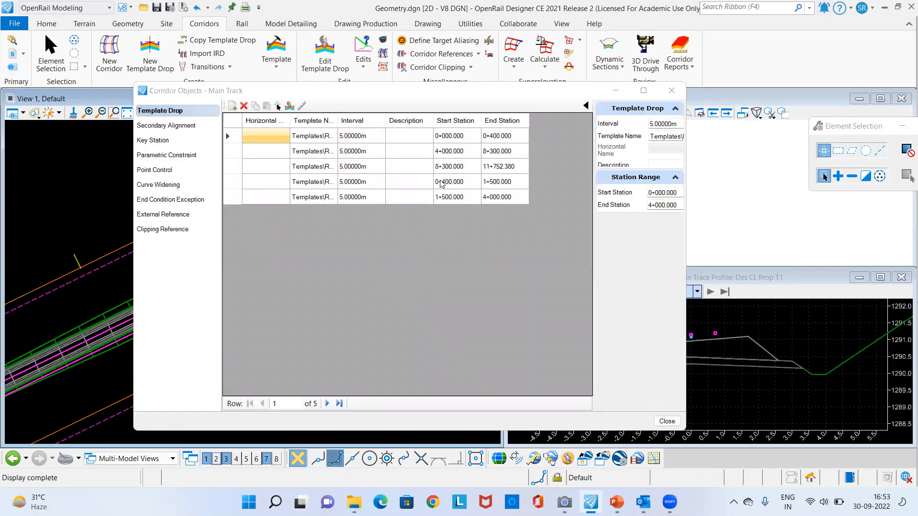
{"action": "left_click", "coordinate": [671, 91]}
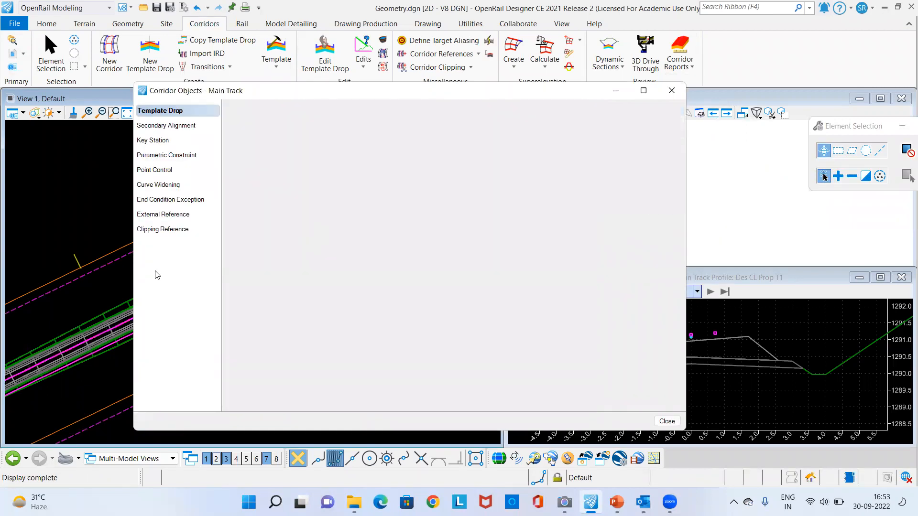
Step: Show the Main Track cross section at station 0+500 and examine the siding template's track bed
{"action": "scroll", "coordinate": [315, 266], "scroll_direction": "down", "scroll_amount": 3}
{"action": "middle_click_drag", "start_coordinate": [201, 328], "coordinate": [289, 262]}
{"action": "scroll", "coordinate": [250, 277], "scroll_direction": "down", "scroll_amount": 2}
{"action": "left_click", "coordinate": [689, 295]}
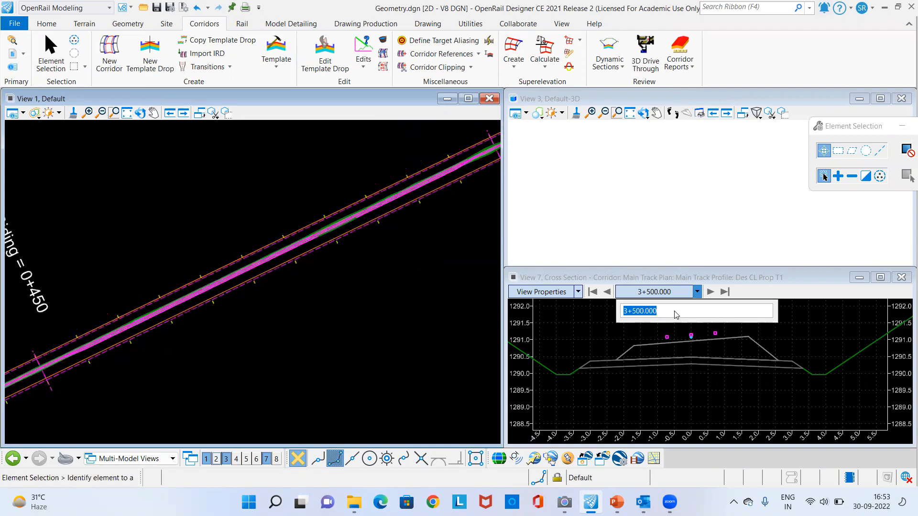
{"action": "type", "text": "500"}
{"action": "key", "text": "Return"}
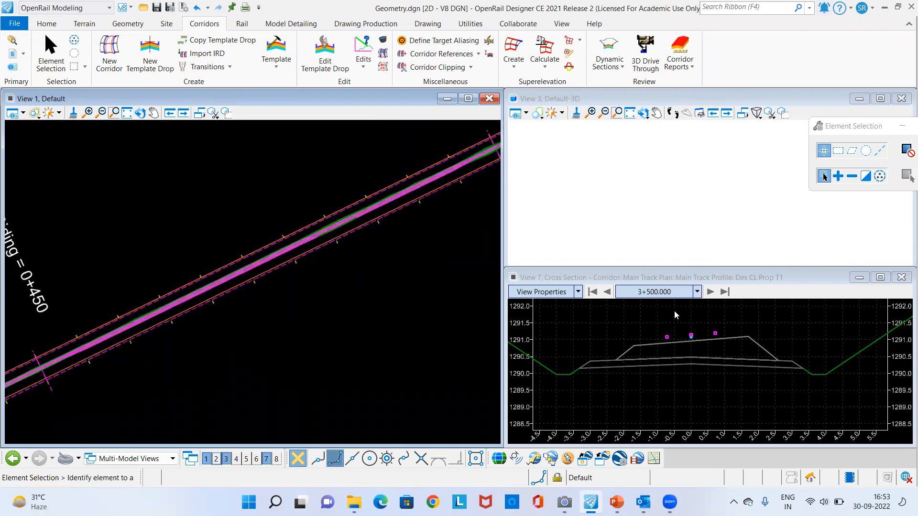
{"action": "scroll", "coordinate": [720, 370], "scroll_direction": "up", "scroll_amount": 4}
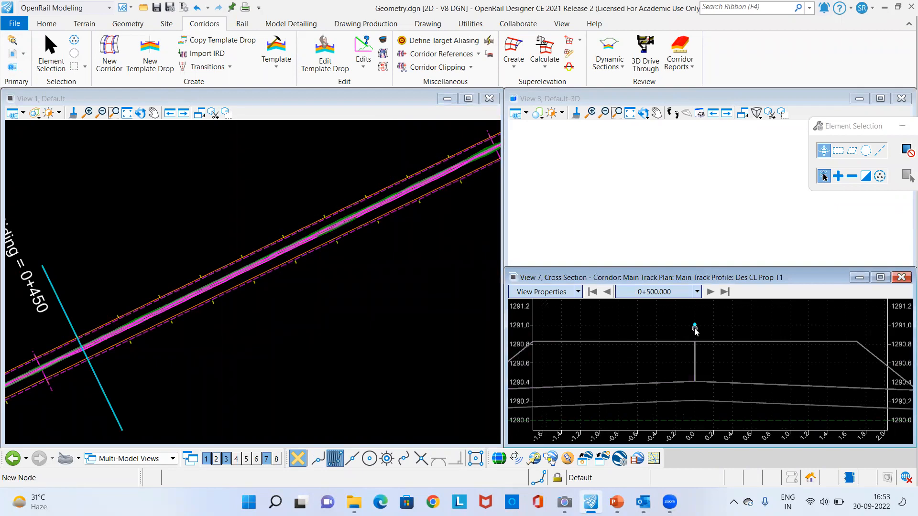
{"action": "scroll", "coordinate": [694, 328], "scroll_direction": "down", "scroll_amount": 2}
{"action": "middle_click_drag", "start_coordinate": [708, 358], "coordinate": [663, 352]}
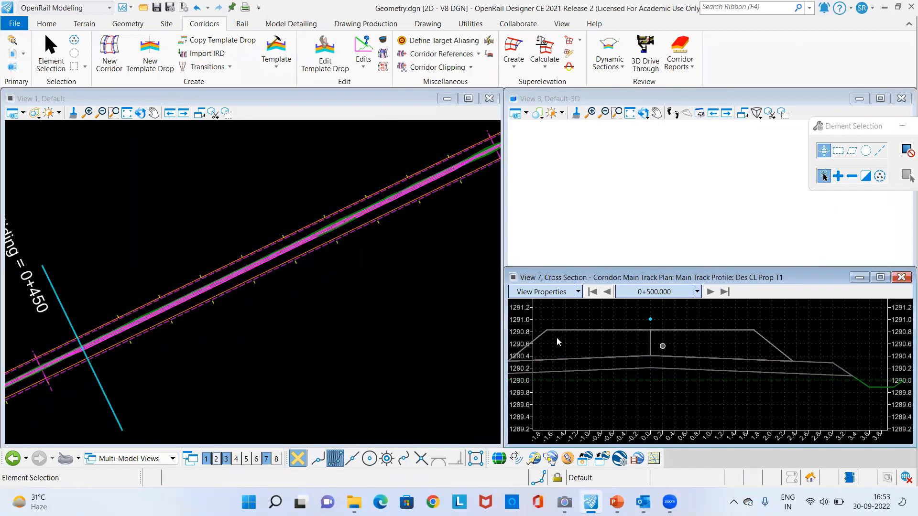
Step: Open the Corridor Objects of the Main Track corridor to its point controls
{"action": "scroll", "coordinate": [277, 310], "scroll_direction": "down", "scroll_amount": 2}
{"action": "middle_click_drag", "start_coordinate": [291, 319], "coordinate": [223, 322]}
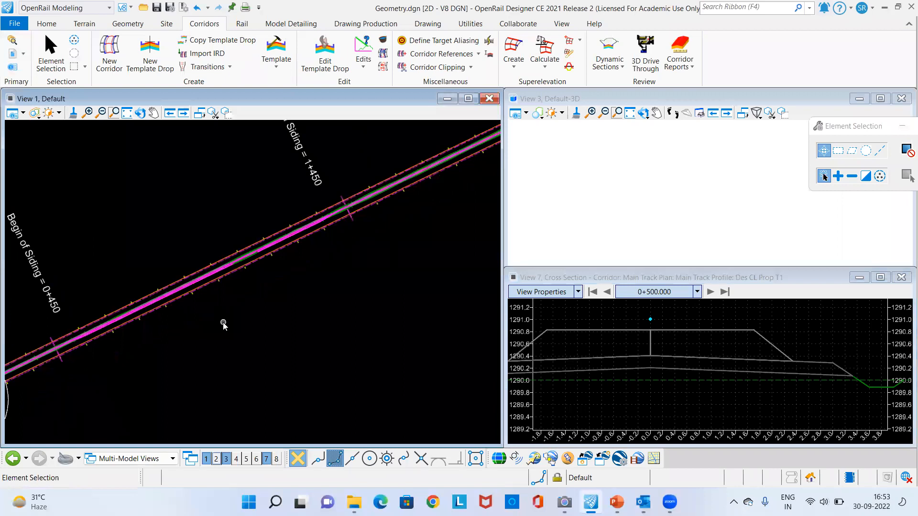
{"action": "left_click", "coordinate": [382, 41]}
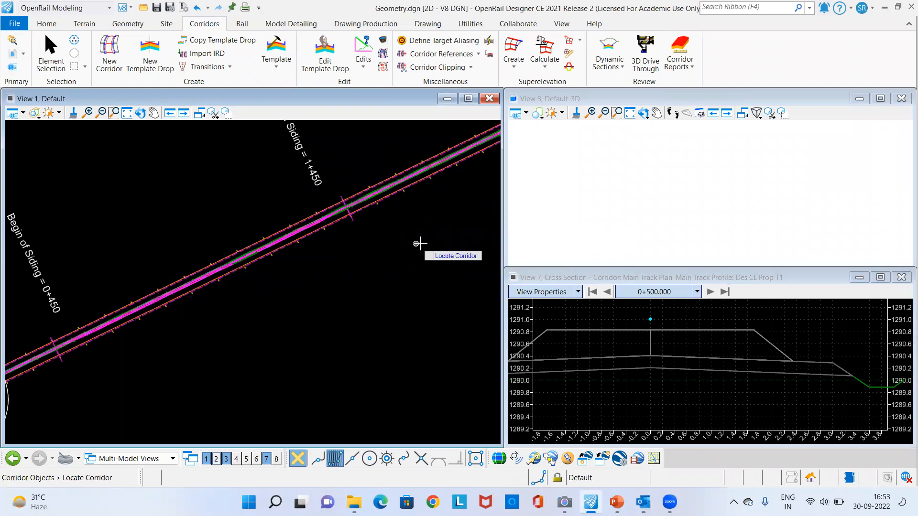
{"action": "scroll", "coordinate": [418, 244], "scroll_direction": "down", "scroll_amount": 2}
{"action": "scroll", "coordinate": [276, 274], "scroll_direction": "up", "scroll_amount": 2}
{"action": "left_click", "coordinate": [379, 281]}
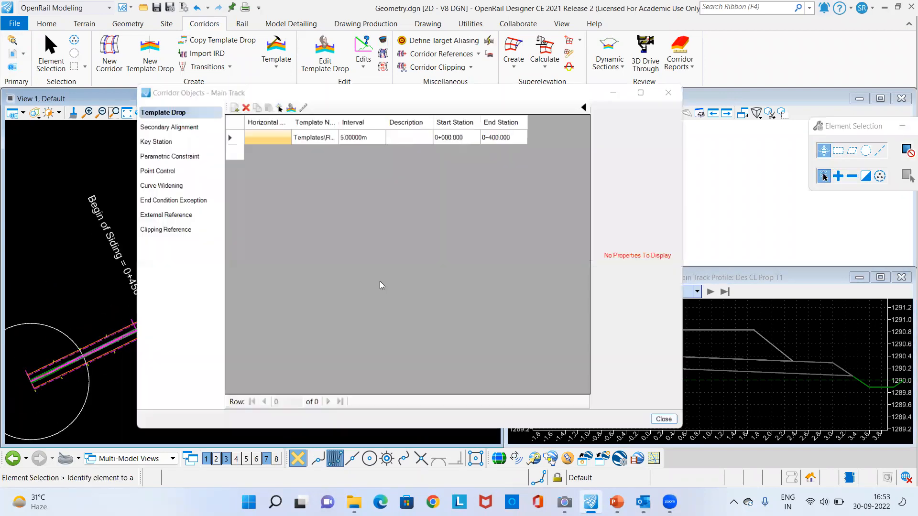
{"action": "left_click", "coordinate": [162, 171]}
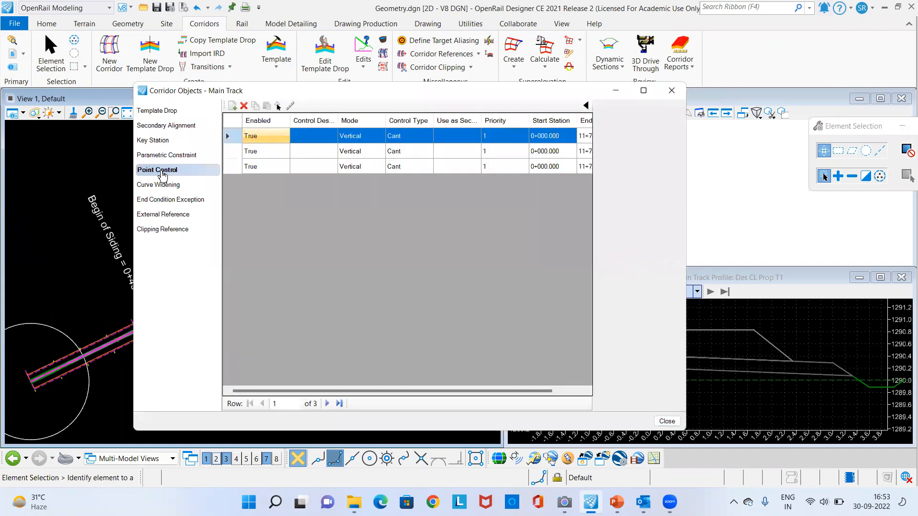
Step: Start a new point control from station 0+400 to 1+500 with the control description Siding1
{"action": "left_click", "coordinate": [233, 106]}
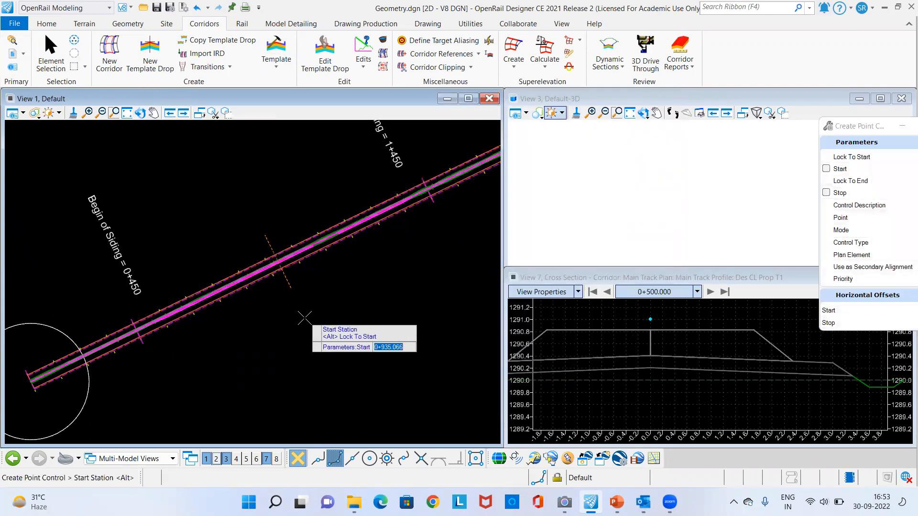
{"action": "type", "text": "400"}
{"action": "key", "text": "Return"}
{"action": "left_click", "coordinate": [304, 317]}
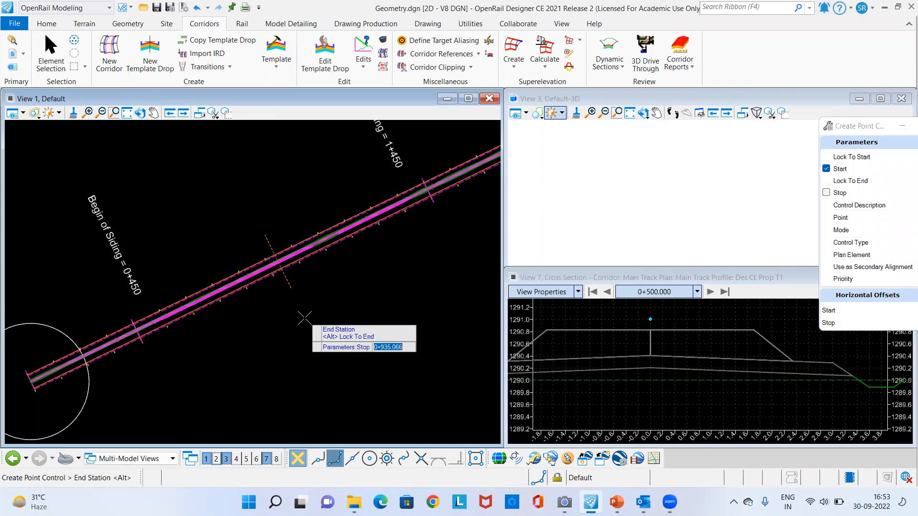
{"action": "type", "text": "1500"}
{"action": "key", "text": "Return"}
{"action": "left_click", "coordinate": [304, 317]}
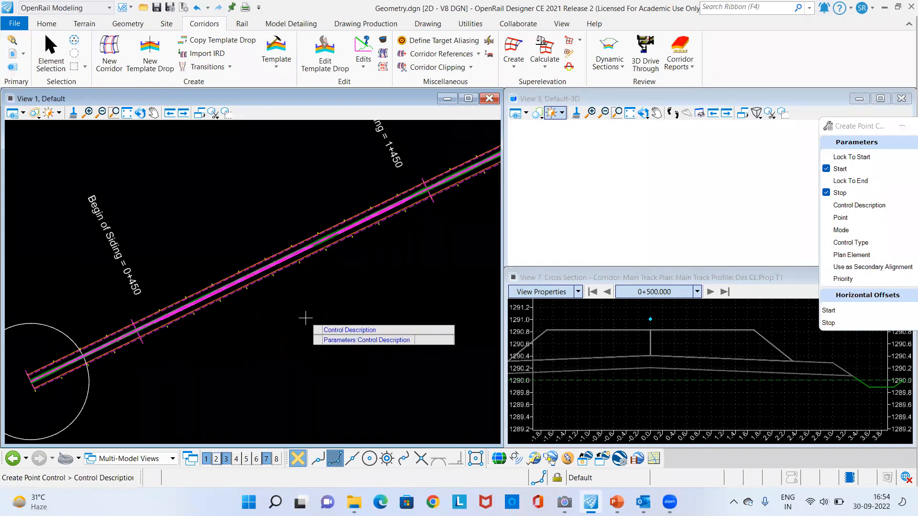
{"action": "type", "text": "Siding1"}
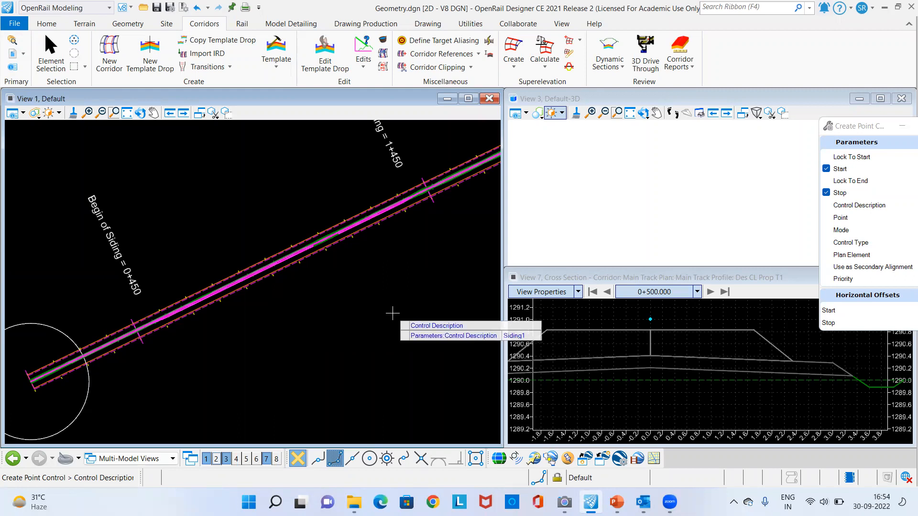
{"action": "key", "text": "Return"}
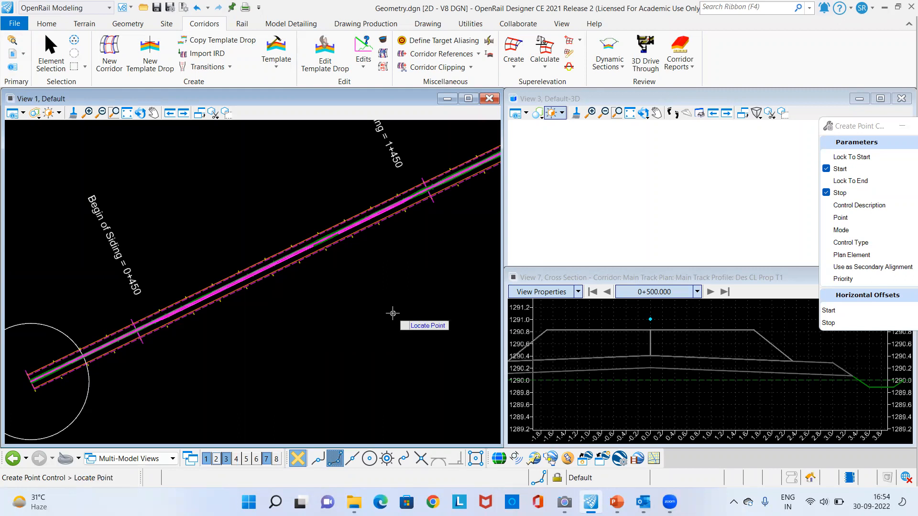
Step: Find the siding track's point in the list of template points for the Siding1 point control
{"action": "left_click_drag", "start_coordinate": [855, 125], "coordinate": [410, 128]}
{"action": "left_click_drag", "start_coordinate": [606, 124], "coordinate": [648, 120]}
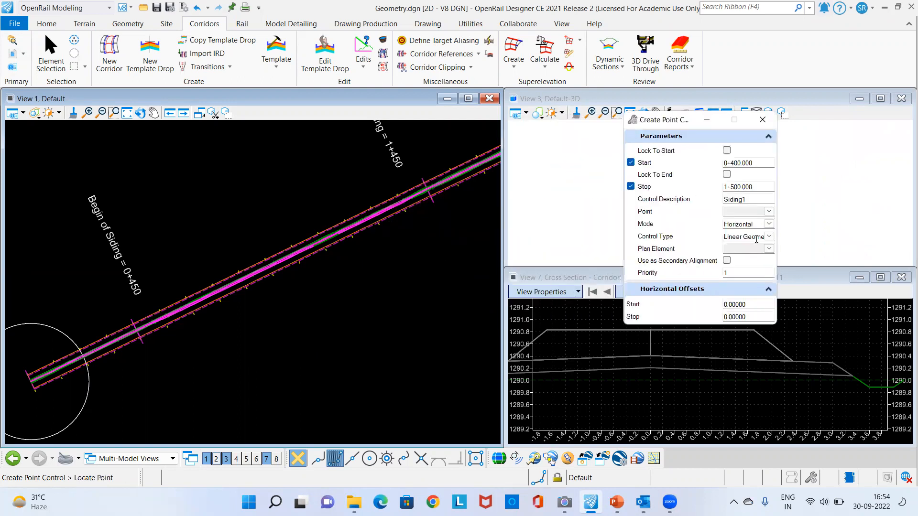
{"action": "left_click", "coordinate": [769, 212]}
{"action": "scroll", "coordinate": [764, 304], "scroll_direction": "down", "scroll_amount": 1}
{"action": "scroll", "coordinate": [817, 295], "scroll_direction": "down", "scroll_amount": 2}
{"action": "left_click", "coordinate": [769, 211]}
{"action": "scroll", "coordinate": [765, 313], "scroll_direction": "down", "scroll_amount": 5}
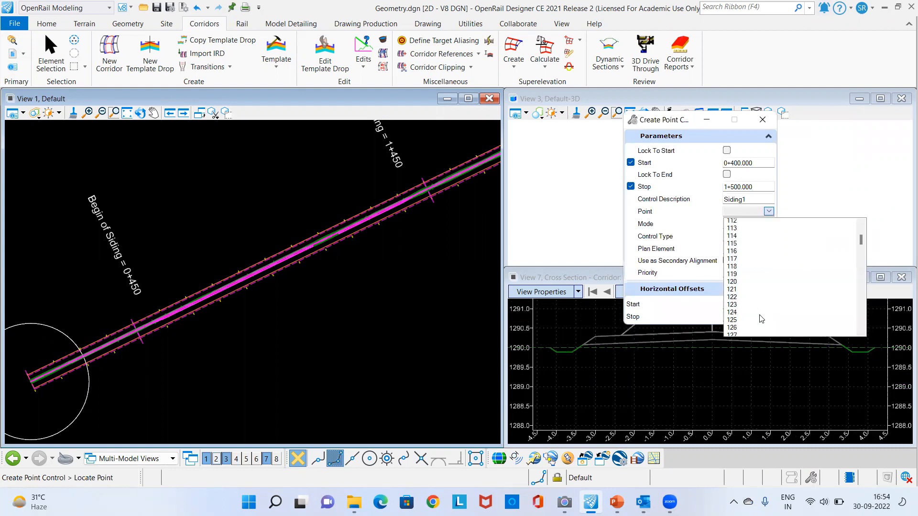
{"action": "scroll", "coordinate": [772, 316], "scroll_direction": "down", "scroll_amount": 10}
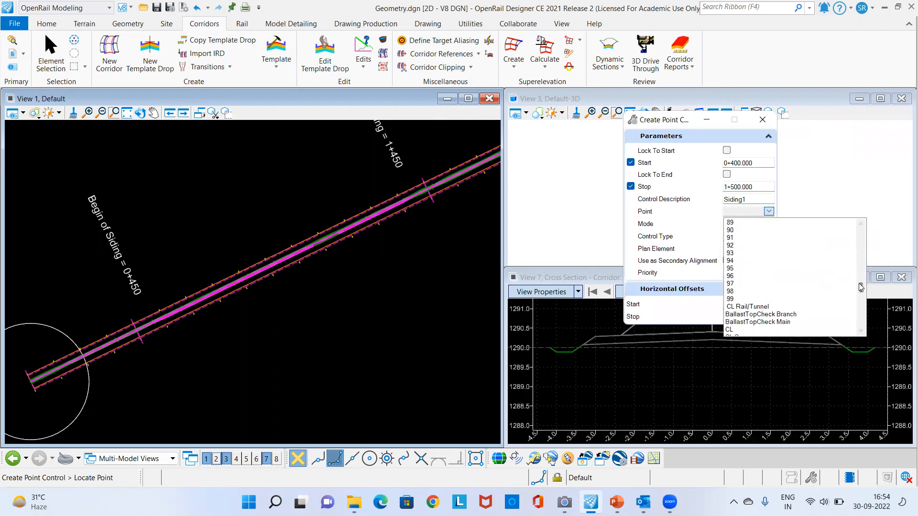
{"action": "scroll", "coordinate": [792, 316], "scroll_direction": "down", "scroll_amount": 10}
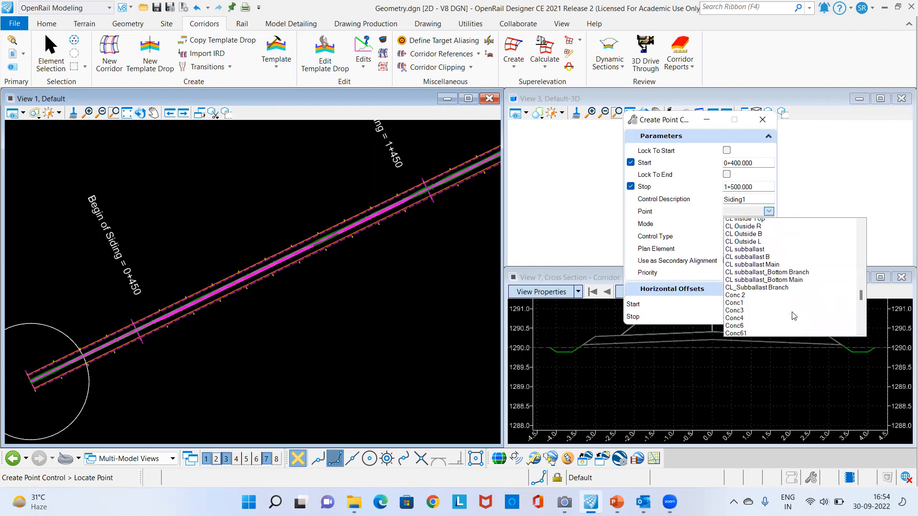
{"action": "scroll", "coordinate": [792, 315], "scroll_direction": "down", "scroll_amount": 15}
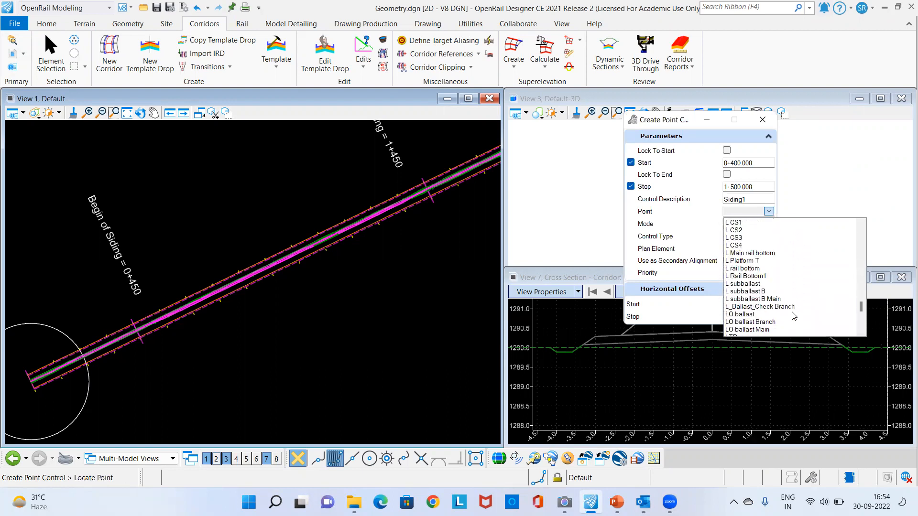
{"action": "scroll", "coordinate": [792, 316], "scroll_direction": "down", "scroll_amount": 4}
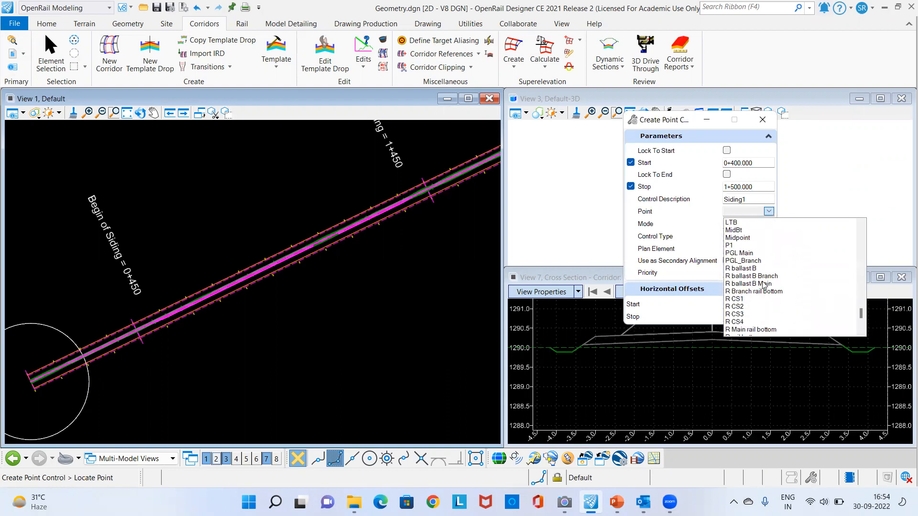
Step: Set the Siding1 point control to PGL_Branch with Horizontal mode and Linear Geometry, using the magenta siding centreline as the plan element
{"action": "left_click", "coordinate": [750, 261]}
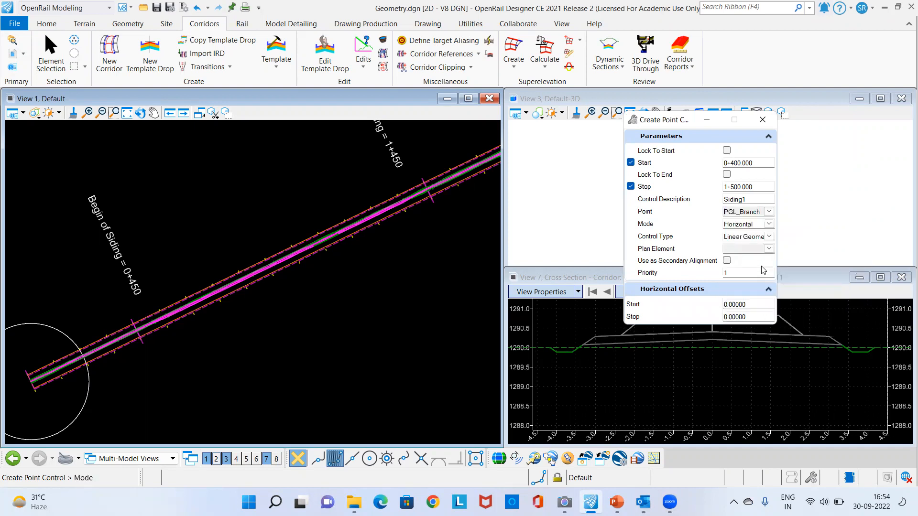
{"action": "left_click", "coordinate": [282, 322]}
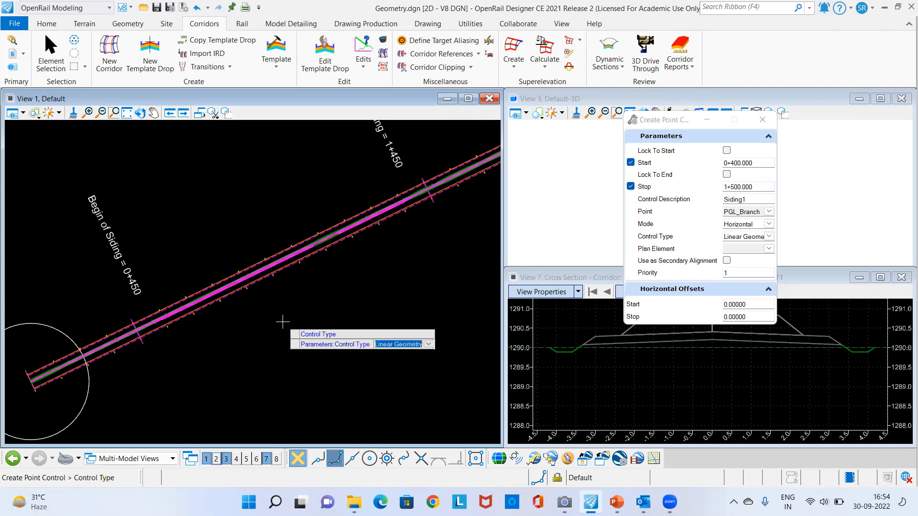
{"action": "left_click", "coordinate": [283, 322]}
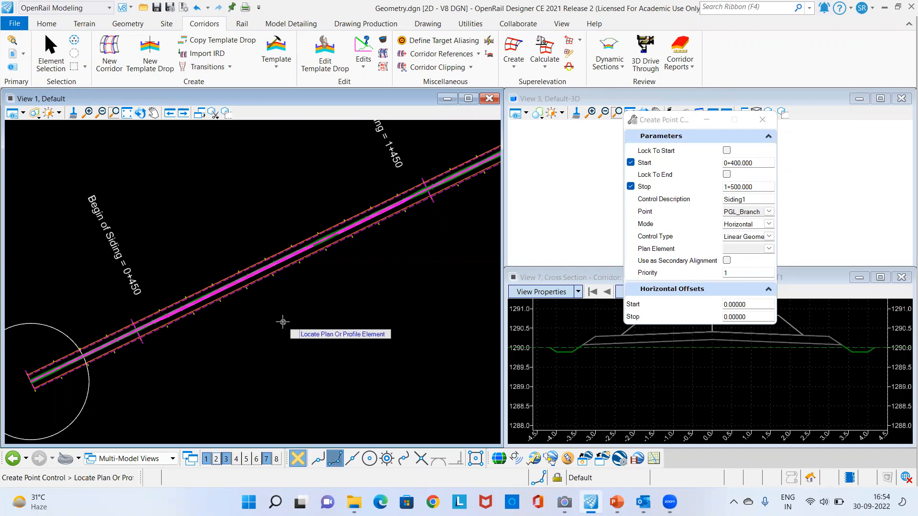
{"action": "scroll", "coordinate": [246, 282], "scroll_direction": "up", "scroll_amount": 5}
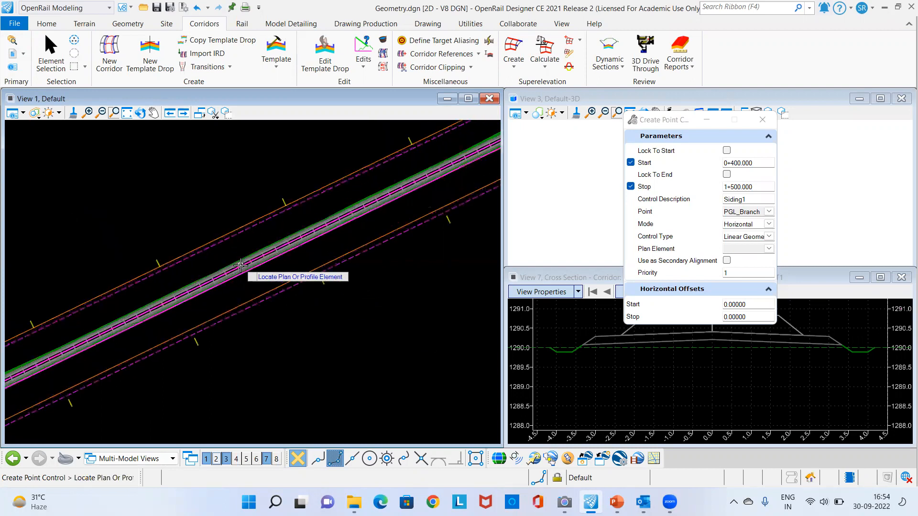
{"action": "scroll", "coordinate": [96, 363], "scroll_direction": "up", "scroll_amount": 2}
{"action": "scroll", "coordinate": [400, 251], "scroll_direction": "down", "scroll_amount": 4}
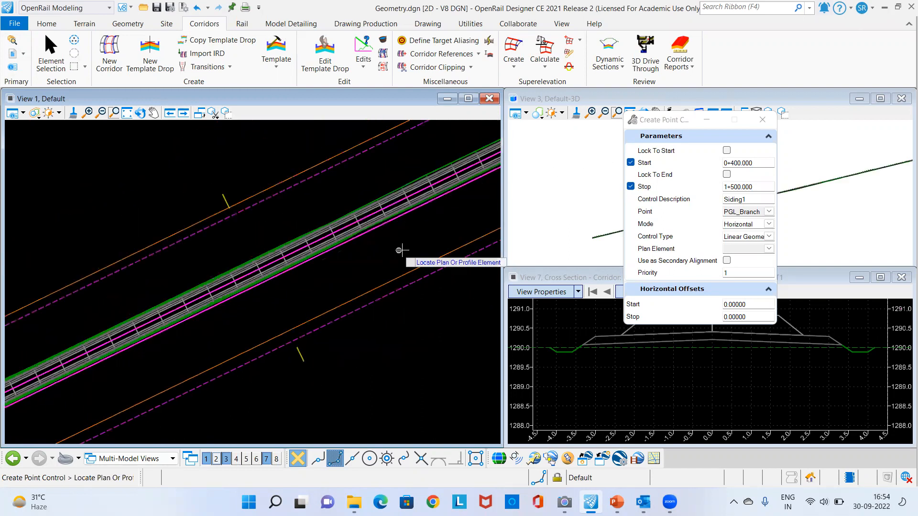
{"action": "scroll", "coordinate": [64, 395], "scroll_direction": "up", "scroll_amount": 5}
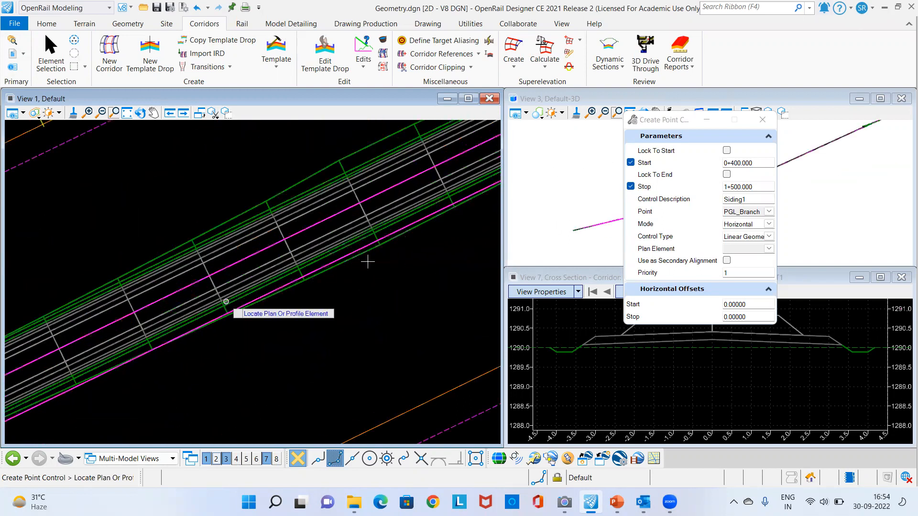
{"action": "left_click", "coordinate": [372, 245]}
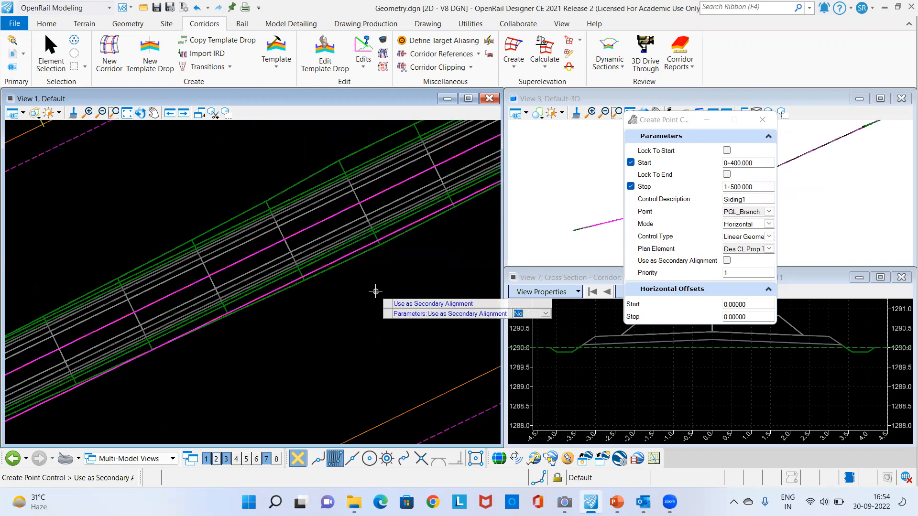
Step: Enable use as secondary alignment, accept priority 1 and zero horizontal offsets to create the point control, and close the Corridor Objects window
{"action": "key", "text": "Down"}
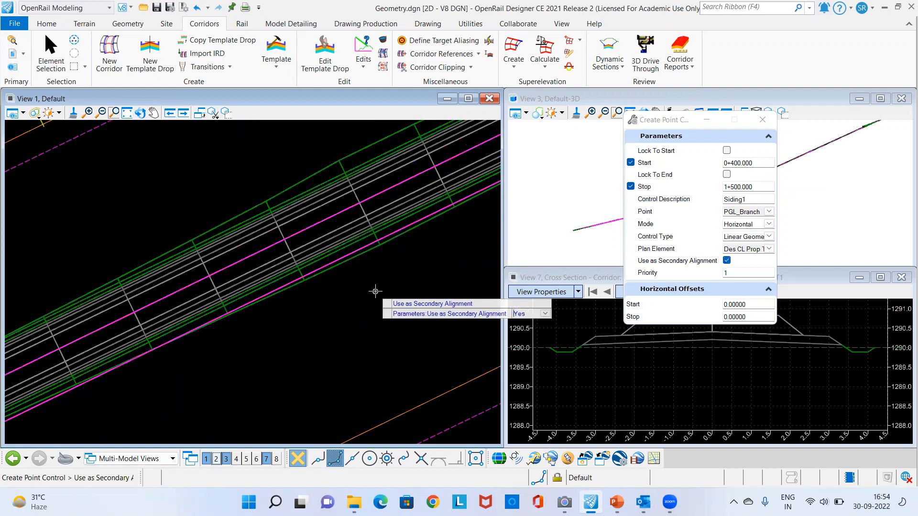
{"action": "key", "text": "Return"}
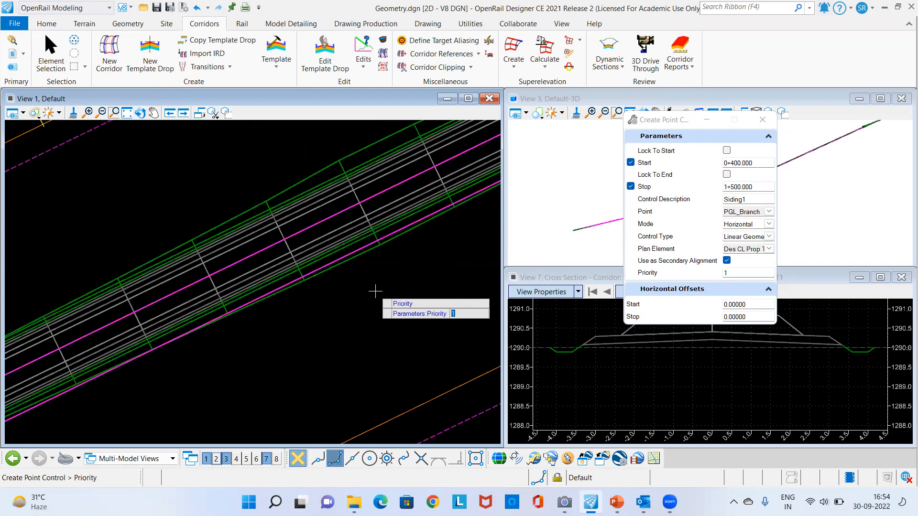
{"action": "key", "text": "Return"}
{"action": "key", "text": "Return"}
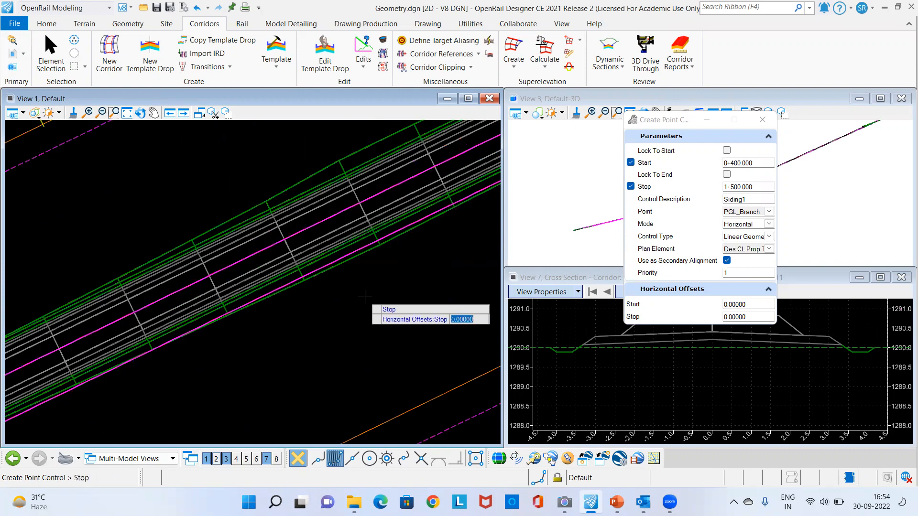
{"action": "left_click", "coordinate": [365, 297]}
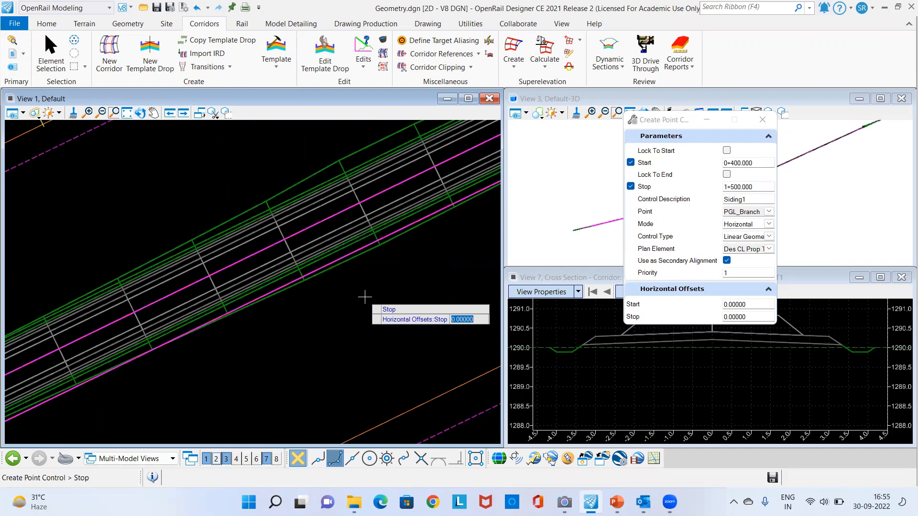
{"action": "left_click", "coordinate": [364, 297]}
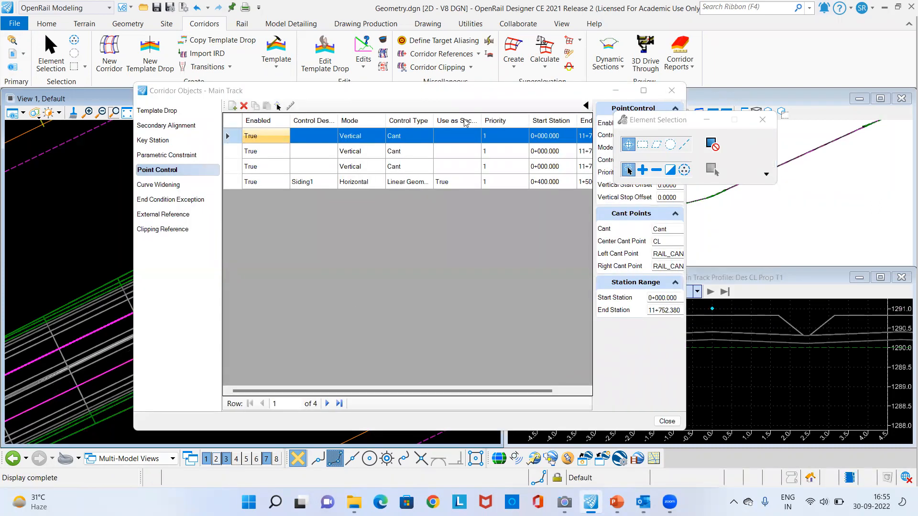
{"action": "left_click_drag", "start_coordinate": [348, 91], "coordinate": [269, 104]}
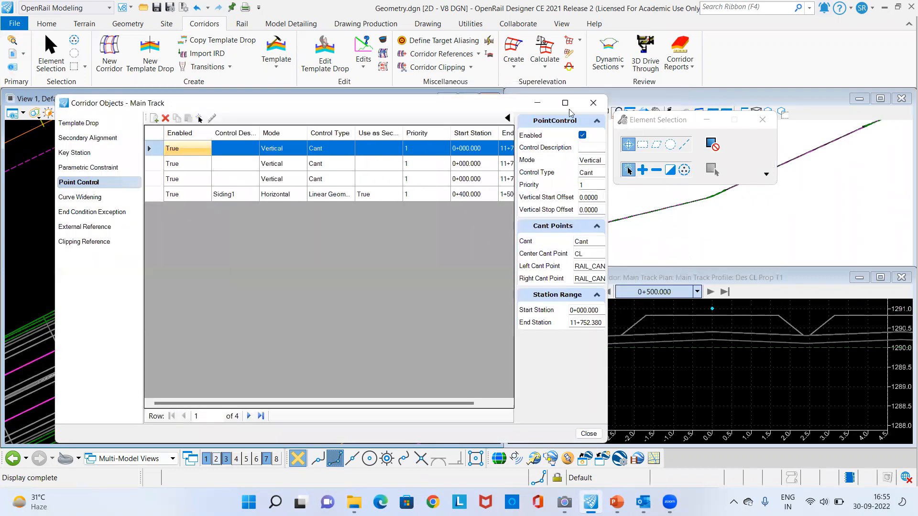
{"action": "left_click", "coordinate": [591, 107]}
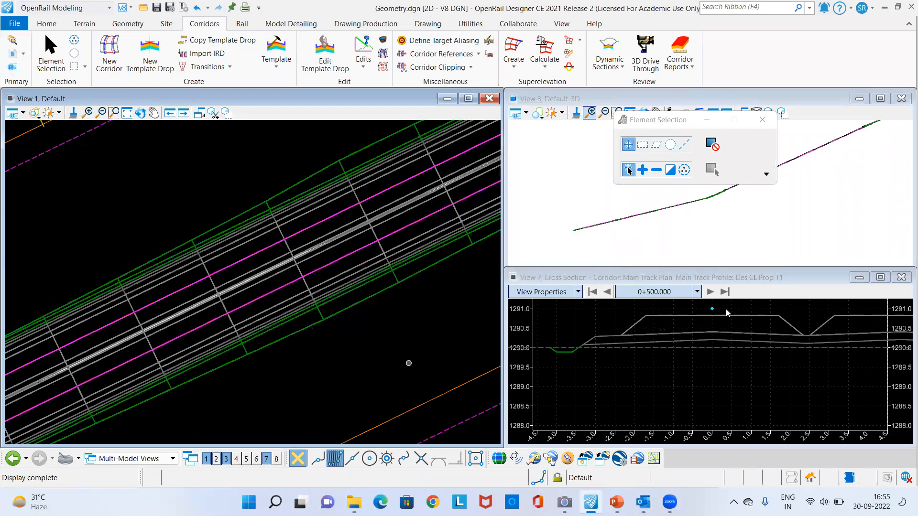
Step: Examine the main and siding track beds and both side ditches in the cross section at station 0+500
{"action": "scroll", "coordinate": [676, 363], "scroll_direction": "down", "scroll_amount": 5}
{"action": "scroll", "coordinate": [676, 344], "scroll_direction": "up", "scroll_amount": 4}
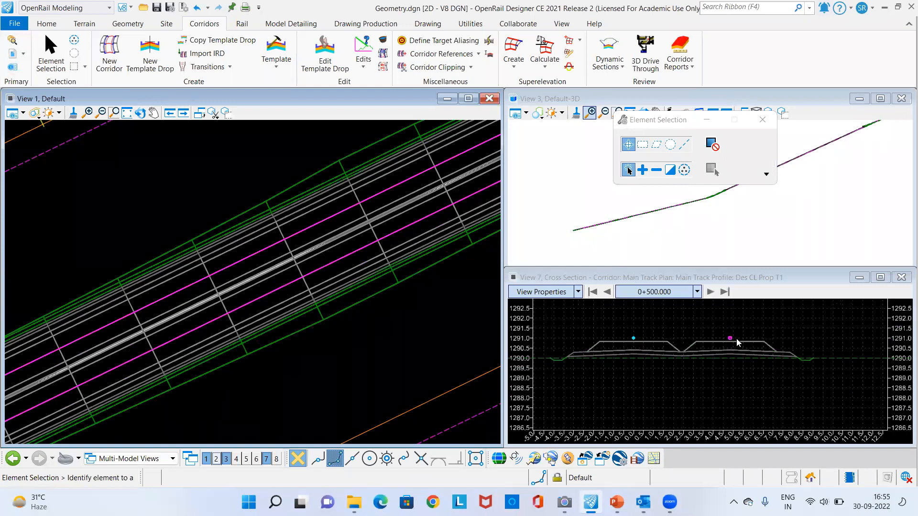
{"action": "scroll", "coordinate": [860, 369], "scroll_direction": "up", "scroll_amount": 2}
{"action": "scroll", "coordinate": [771, 345], "scroll_direction": "down", "scroll_amount": 4}
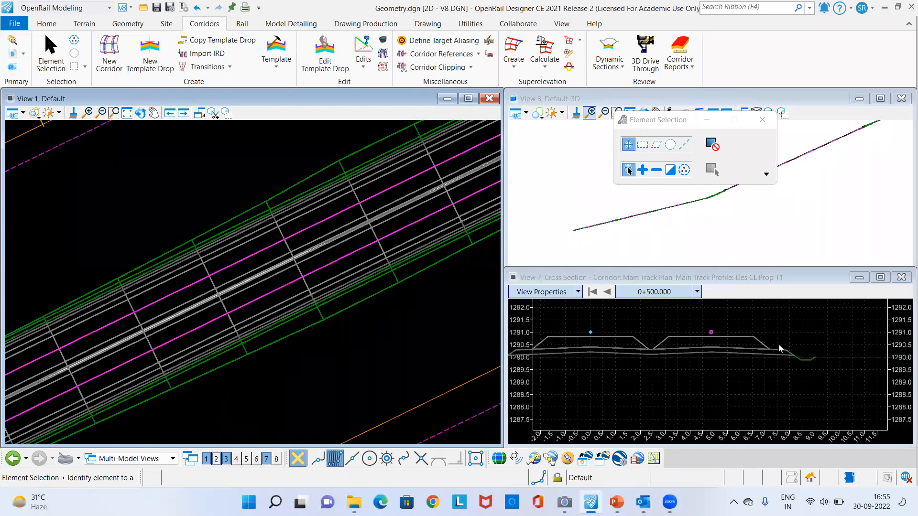
{"action": "scroll", "coordinate": [679, 352], "scroll_direction": "down", "scroll_amount": 1}
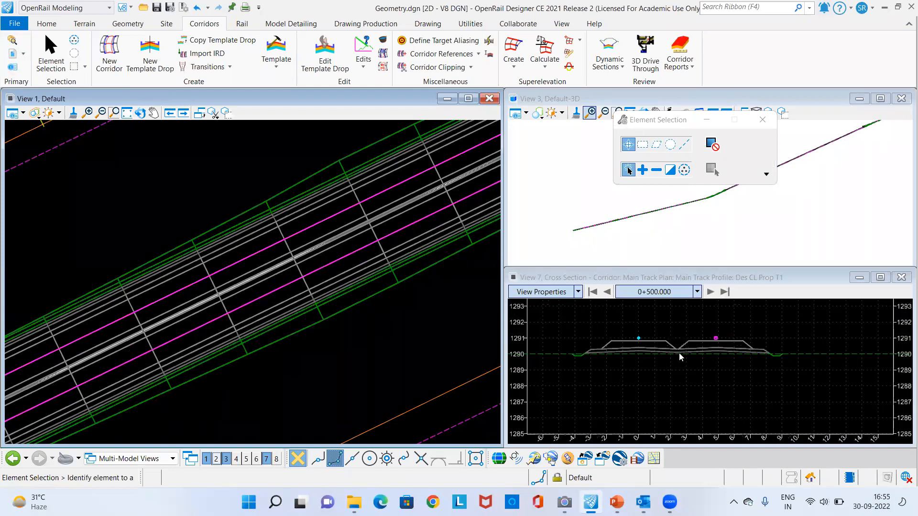
{"action": "scroll", "coordinate": [559, 365], "scroll_direction": "up", "scroll_amount": 3}
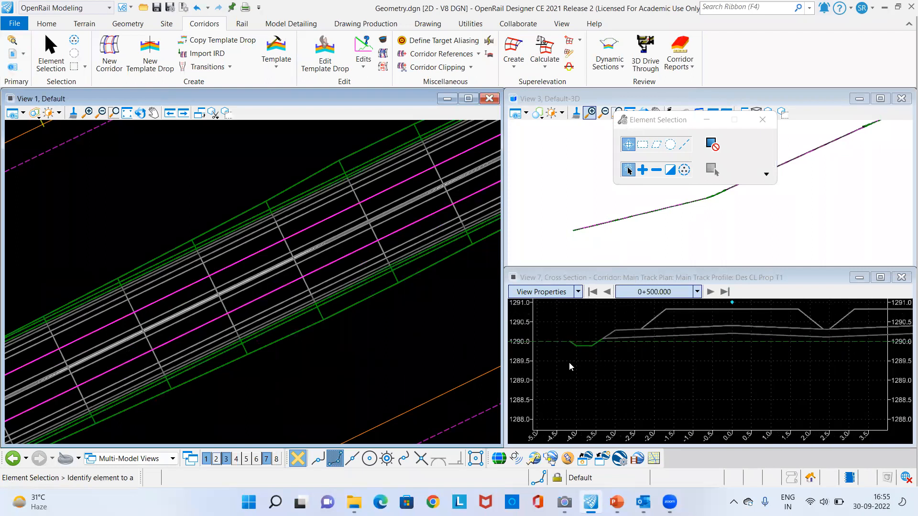
{"action": "scroll", "coordinate": [588, 333], "scroll_direction": "down", "scroll_amount": 1}
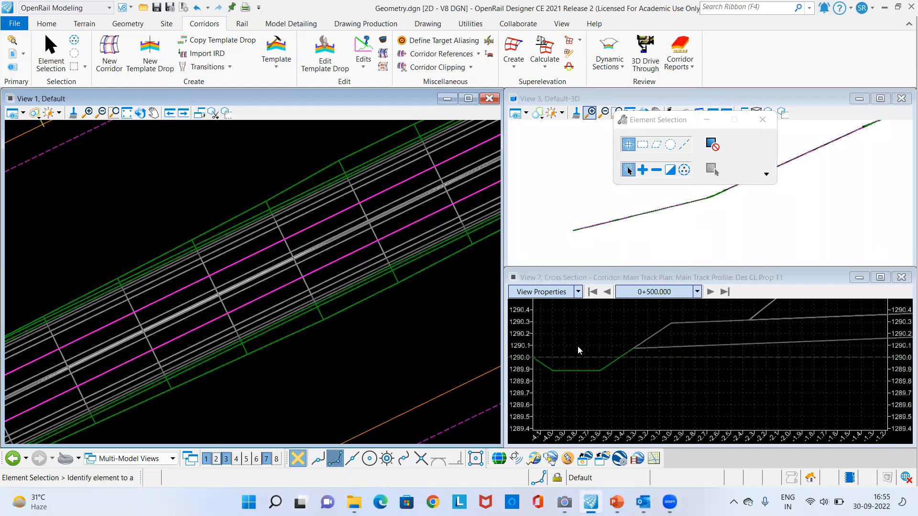
{"action": "scroll", "coordinate": [633, 350], "scroll_direction": "down", "scroll_amount": 1}
{"action": "middle_click_drag", "start_coordinate": [713, 359], "coordinate": [646, 359]}
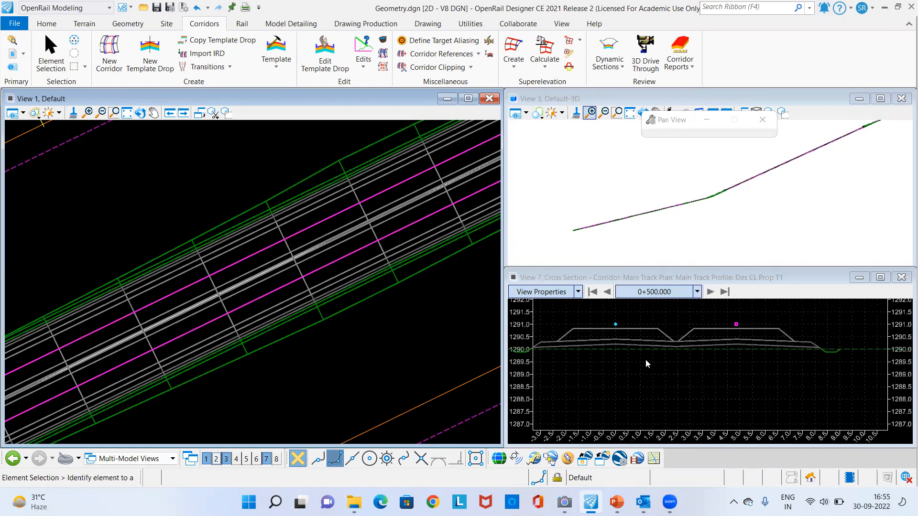
Step: Advance the corridor cross section station by station to 0+670 to review the siding along the main track
{"action": "left_click", "coordinate": [711, 294]}
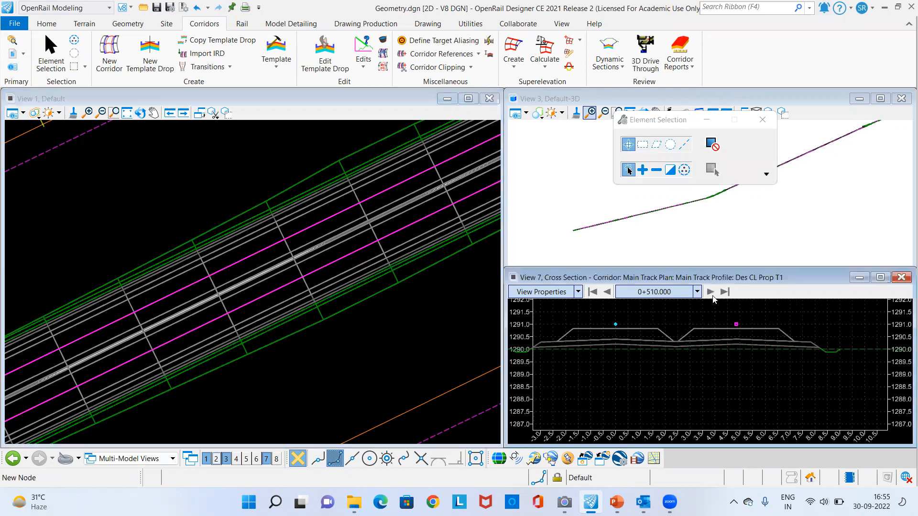
{"action": "left_click", "coordinate": [711, 293]}
{"action": "left_click", "coordinate": [711, 292]}
{"action": "left_click", "coordinate": [711, 292]}
{"action": "left_click", "coordinate": [711, 296]}
{"action": "left_click", "coordinate": [711, 296]}
{"action": "left_click", "coordinate": [711, 296]}
{"action": "left_click", "coordinate": [711, 296]}
{"action": "left_click", "coordinate": [711, 293]}
{"action": "left_click", "coordinate": [711, 293]}
{"action": "left_click", "coordinate": [710, 292]}
{"action": "left_click", "coordinate": [711, 292]}
{"action": "left_click", "coordinate": [711, 293]}
{"action": "left_click", "coordinate": [710, 293]}
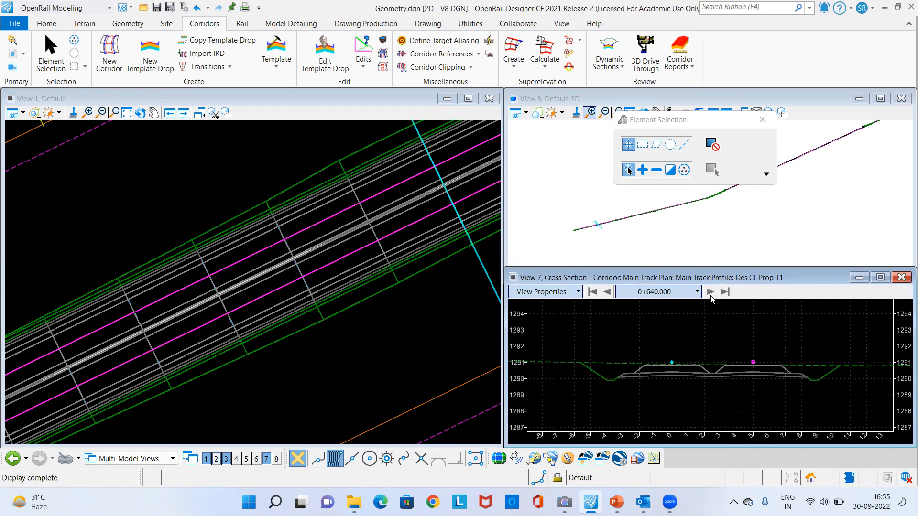
{"action": "left_click", "coordinate": [710, 292]}
{"action": "left_click", "coordinate": [710, 293]}
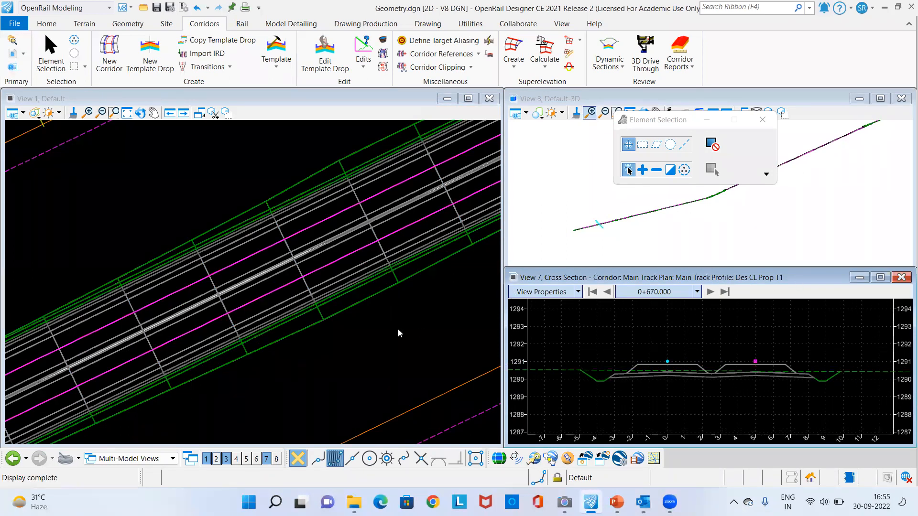
Step: Locate the long middle stretch of the corridor in plan and display the cross section at station 5000
{"action": "scroll", "coordinate": [70, 307], "scroll_direction": "down", "scroll_amount": 2}
{"action": "scroll", "coordinate": [41, 350], "scroll_direction": "down", "scroll_amount": 2}
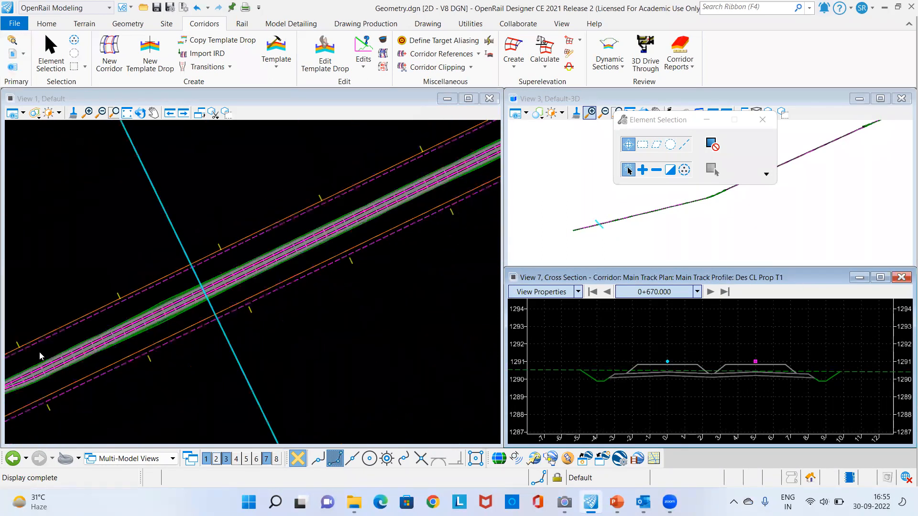
{"action": "scroll", "coordinate": [39, 352], "scroll_direction": "down", "scroll_amount": 3}
{"action": "scroll", "coordinate": [186, 376], "scroll_direction": "down", "scroll_amount": 2}
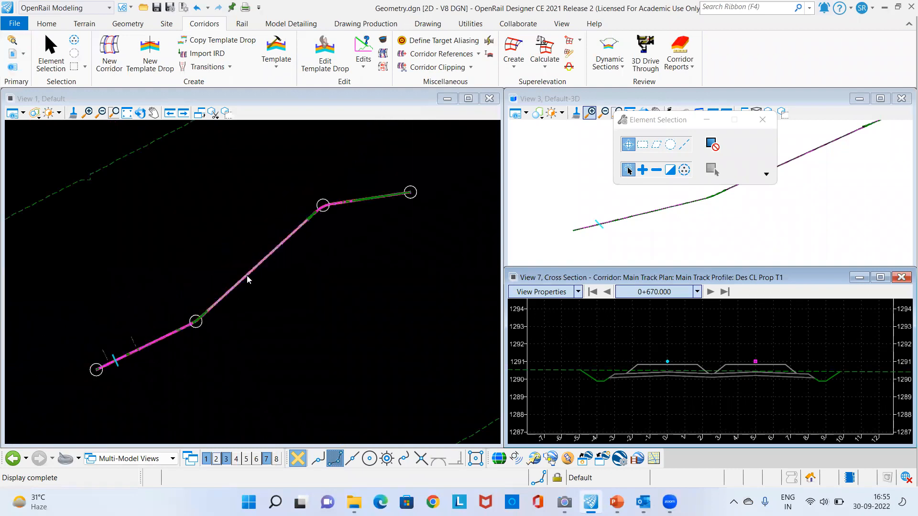
{"action": "scroll", "coordinate": [247, 280], "scroll_direction": "up", "scroll_amount": 4}
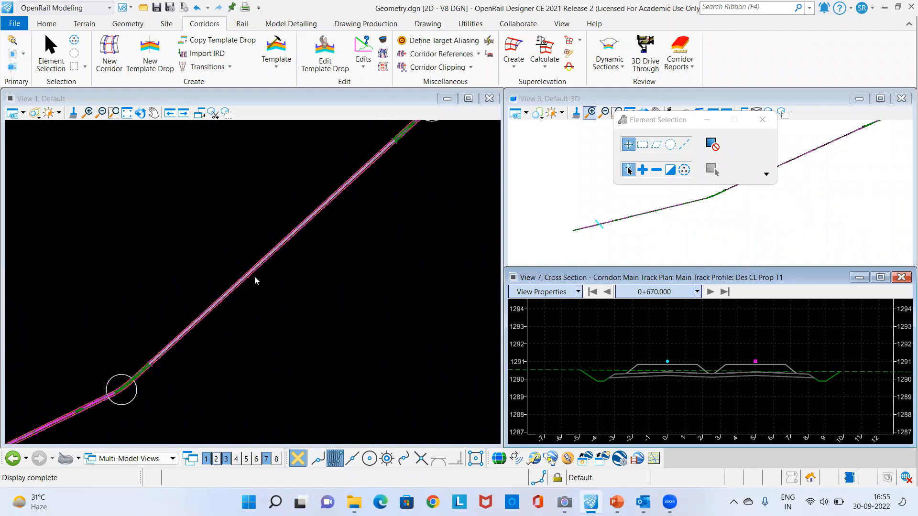
{"action": "left_click", "coordinate": [697, 293]}
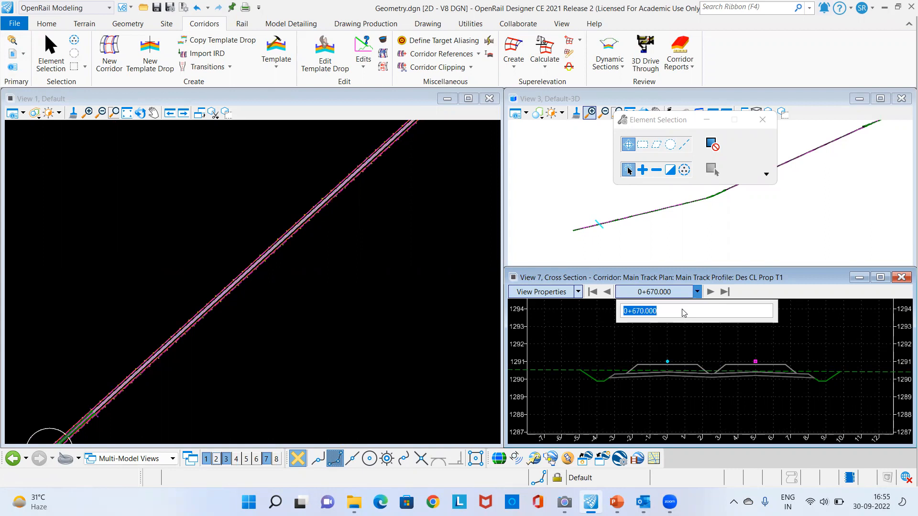
{"action": "type", "text": "5000"}
{"action": "key", "text": "Return"}
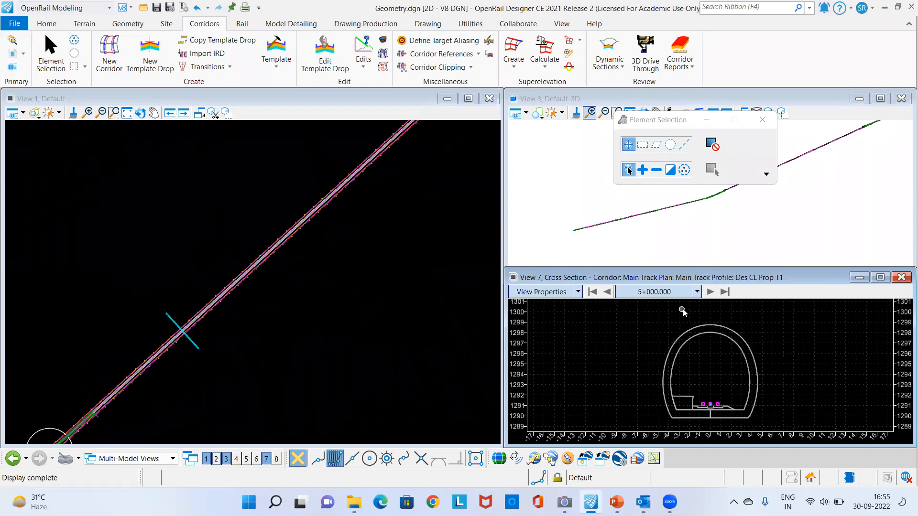
Step: Examine the track slab, central drain and base of the tunnel cross section at station 5+000
{"action": "scroll", "coordinate": [673, 357], "scroll_direction": "up", "scroll_amount": 10}
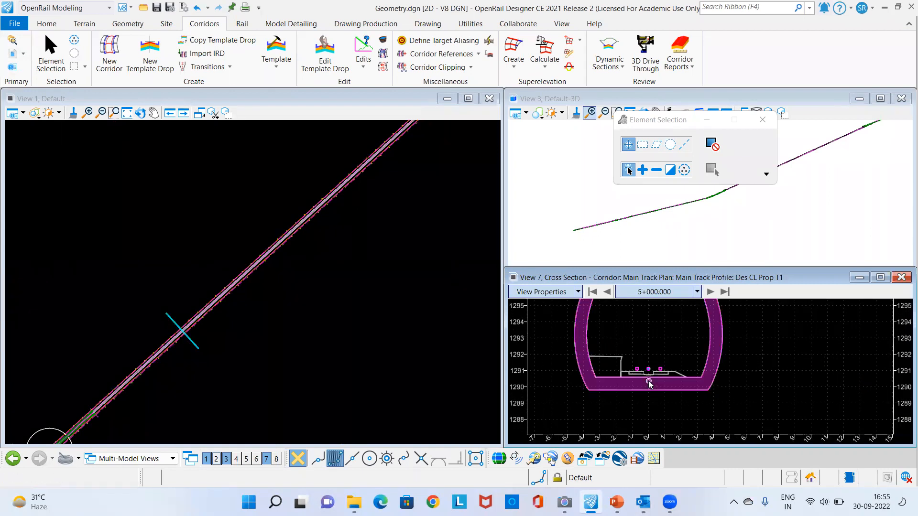
{"action": "scroll", "coordinate": [645, 361], "scroll_direction": "up", "scroll_amount": 1}
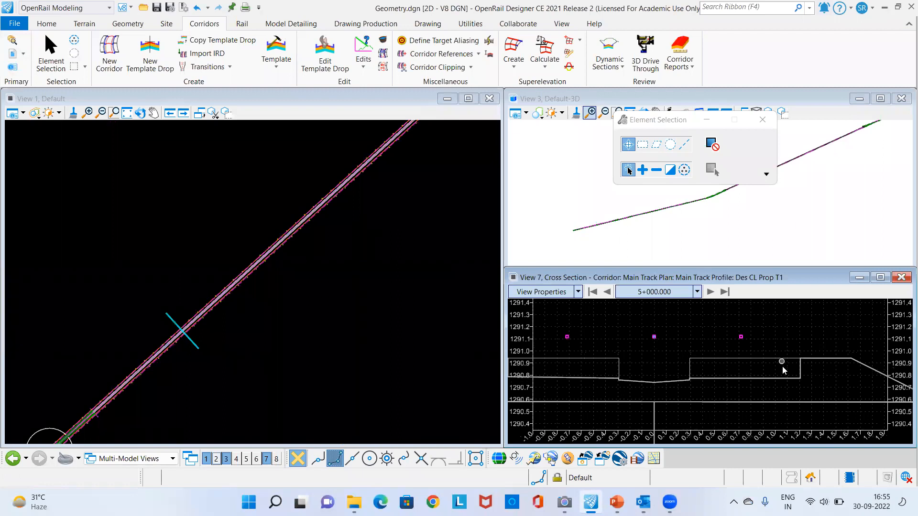
{"action": "scroll", "coordinate": [783, 370], "scroll_direction": "down", "scroll_amount": 1}
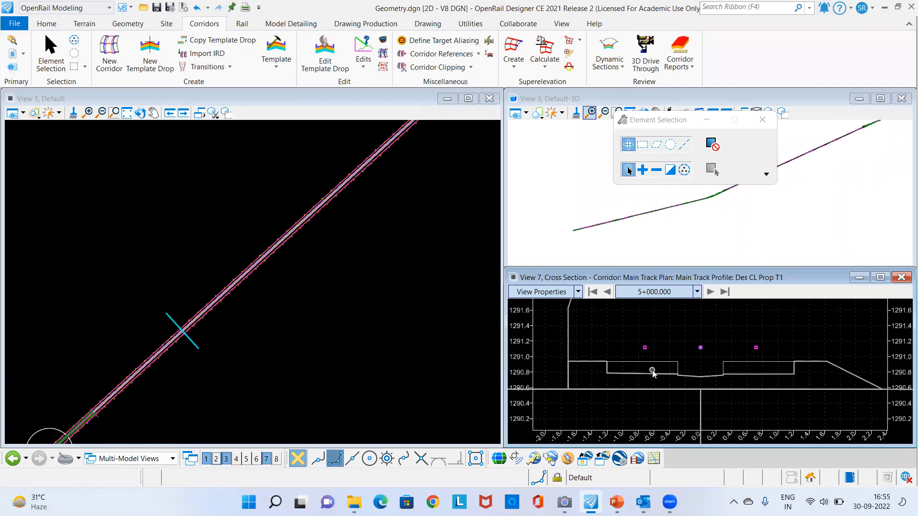
{"action": "scroll", "coordinate": [650, 363], "scroll_direction": "up", "scroll_amount": 2}
{"action": "scroll", "coordinate": [720, 362], "scroll_direction": "down", "scroll_amount": 2}
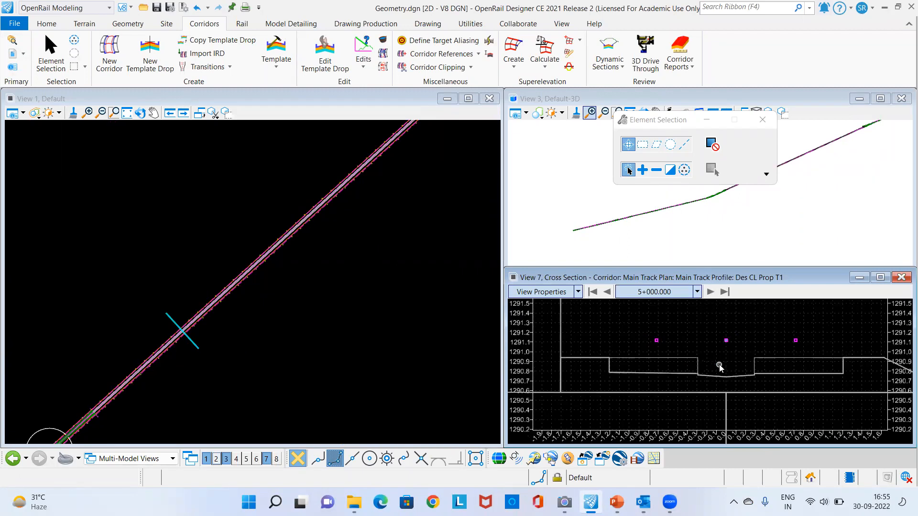
{"action": "scroll", "coordinate": [682, 356], "scroll_direction": "down", "scroll_amount": 1}
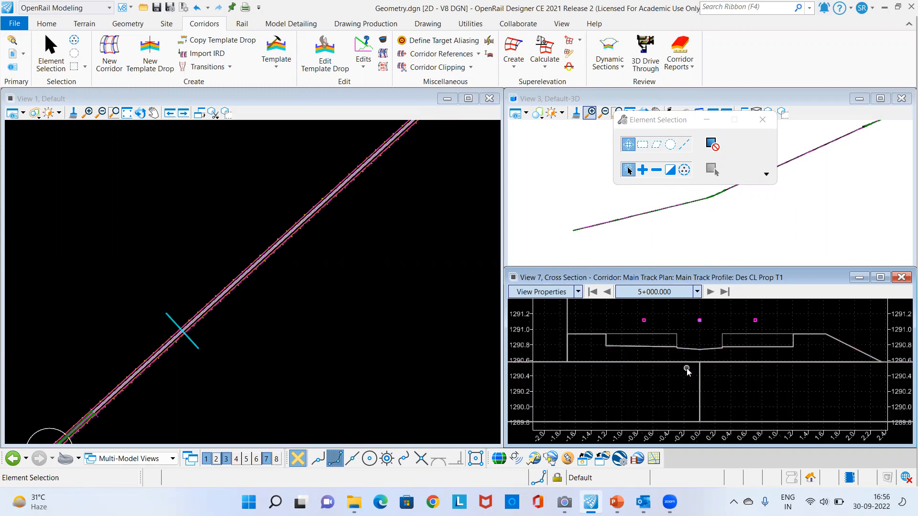
{"action": "scroll", "coordinate": [686, 372], "scroll_direction": "down", "scroll_amount": 1}
{"action": "scroll", "coordinate": [734, 381], "scroll_direction": "down", "scroll_amount": 4}
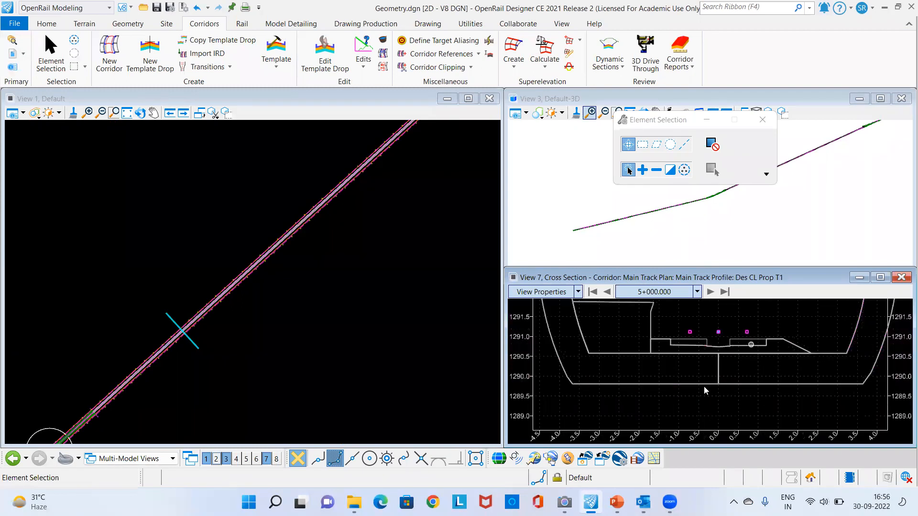
Step: Advance the tunnel cross section station by station to 5+030
{"action": "left_click", "coordinate": [710, 292]}
{"action": "left_click", "coordinate": [711, 296]}
{"action": "left_click", "coordinate": [711, 296]}
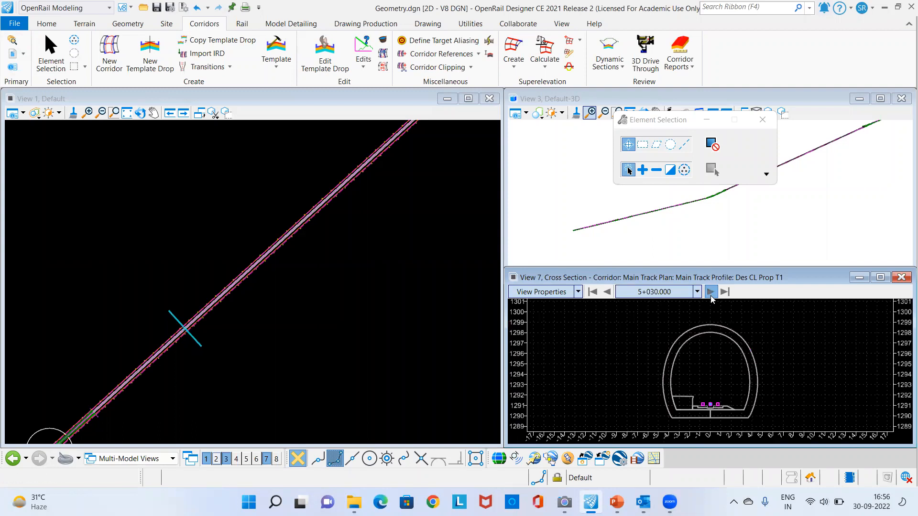
Step: Advance the tunnel cross section station by station to 5+160
{"action": "left_click", "coordinate": [711, 296]}
{"action": "left_click", "coordinate": [710, 292]}
{"action": "left_click", "coordinate": [710, 292]}
{"action": "left_click", "coordinate": [711, 294]}
{"action": "left_click", "coordinate": [710, 292]}
{"action": "left_click", "coordinate": [711, 292]}
{"action": "left_click", "coordinate": [711, 292]}
{"action": "left_click", "coordinate": [710, 292]}
{"action": "left_click", "coordinate": [710, 292]}
{"action": "left_click", "coordinate": [710, 292]}
{"action": "scroll", "coordinate": [663, 242], "scroll_direction": "up", "scroll_amount": 1}
{"action": "left_click", "coordinate": [654, 242]}
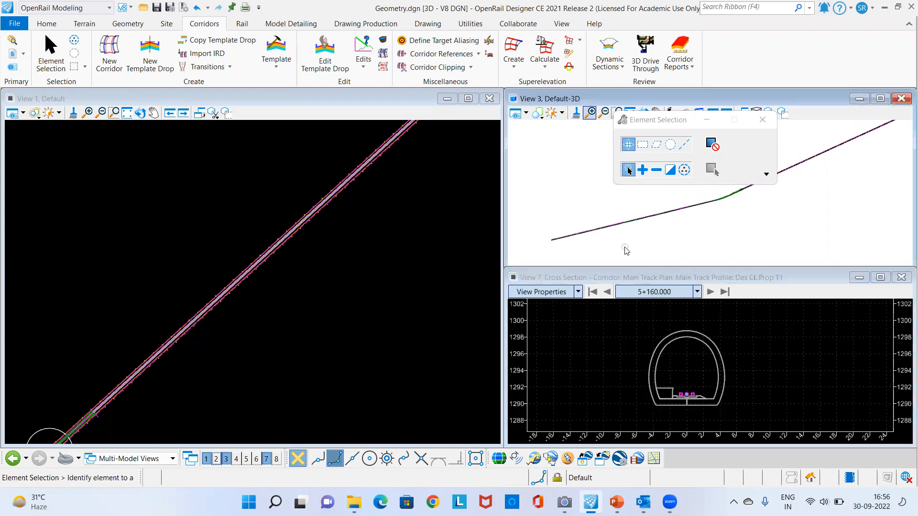
Step: Locate the corridor stretch beyond the upper curve in plan and display the cross section at station 10000
{"action": "scroll", "coordinate": [96, 311], "scroll_direction": "down", "scroll_amount": 3}
{"action": "scroll", "coordinate": [231, 340], "scroll_direction": "down", "scroll_amount": 1}
{"action": "scroll", "coordinate": [306, 203], "scroll_direction": "up", "scroll_amount": 2}
{"action": "scroll", "coordinate": [359, 224], "scroll_direction": "up", "scroll_amount": 3}
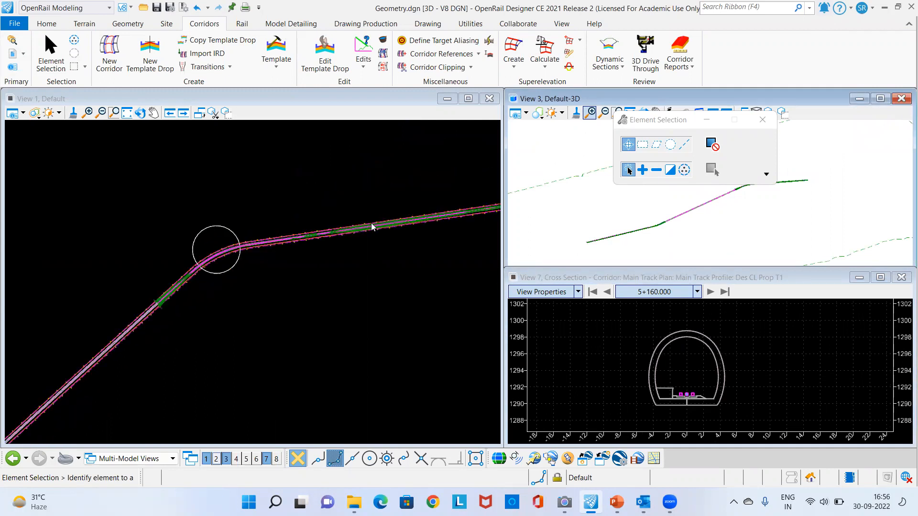
{"action": "scroll", "coordinate": [414, 235], "scroll_direction": "up", "scroll_amount": 2}
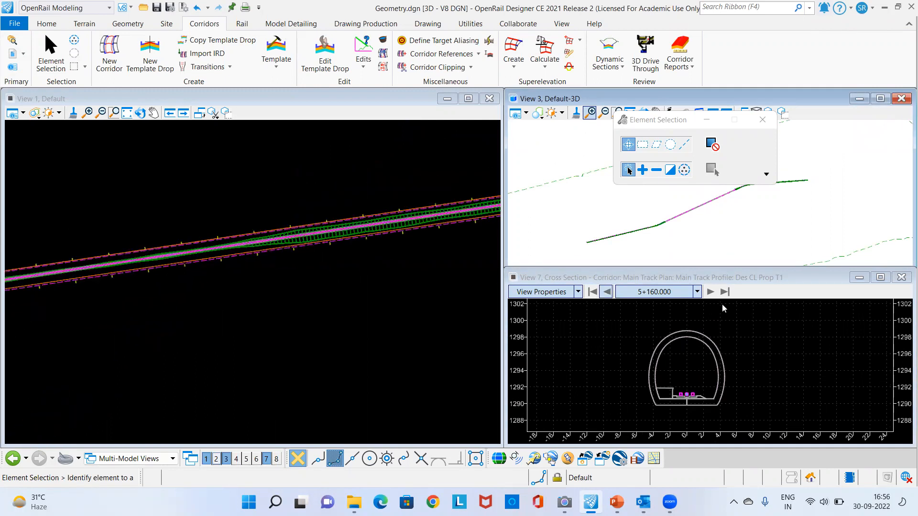
{"action": "left_click", "coordinate": [697, 292]}
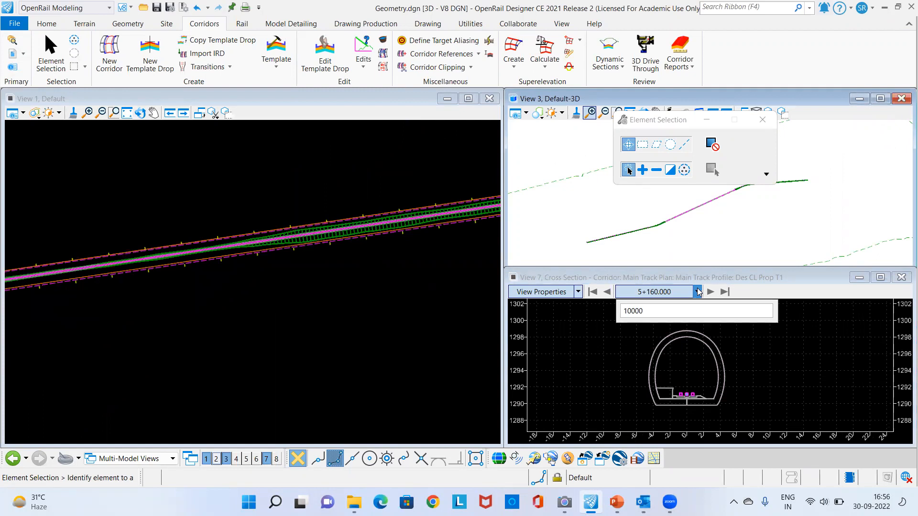
{"action": "type", "text": "10000"}
{"action": "key", "text": "Return"}
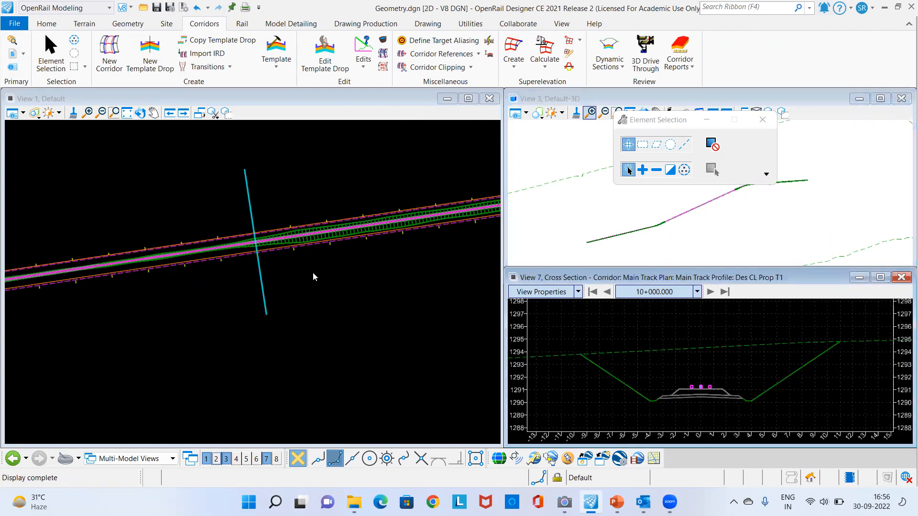
Step: Locate the corridor's upper curve in plan and display the cross section at station 9+000
{"action": "scroll", "coordinate": [268, 285], "scroll_direction": "down", "scroll_amount": 1}
{"action": "scroll", "coordinate": [416, 236], "scroll_direction": "down", "scroll_amount": 2}
{"action": "scroll", "coordinate": [181, 269], "scroll_direction": "up", "scroll_amount": 5}
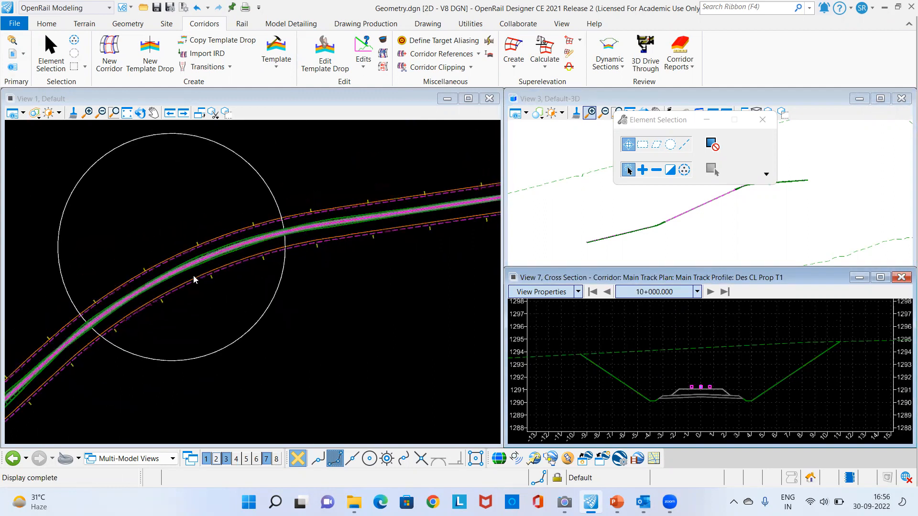
{"action": "scroll", "coordinate": [194, 279], "scroll_direction": "down", "scroll_amount": 3}
{"action": "scroll", "coordinate": [335, 252], "scroll_direction": "down", "scroll_amount": 2}
{"action": "scroll", "coordinate": [279, 255], "scroll_direction": "up", "scroll_amount": 1}
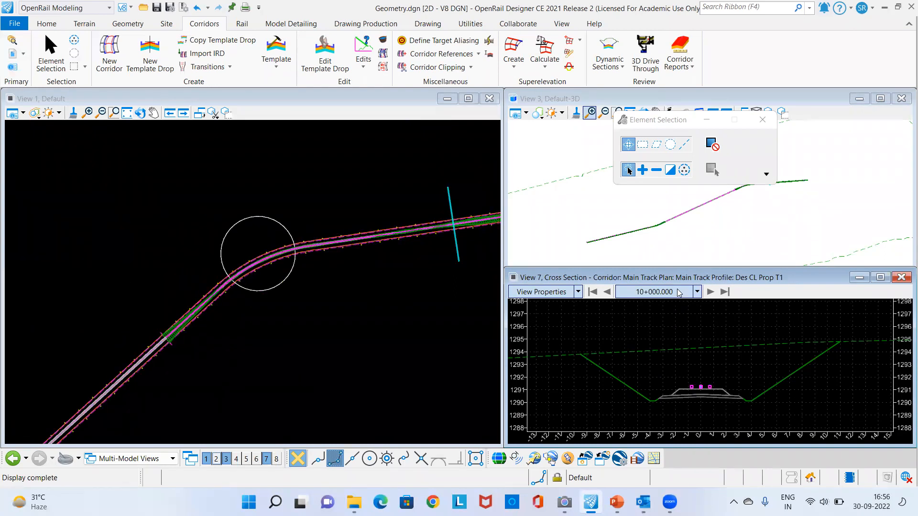
{"action": "left_click", "coordinate": [697, 293]}
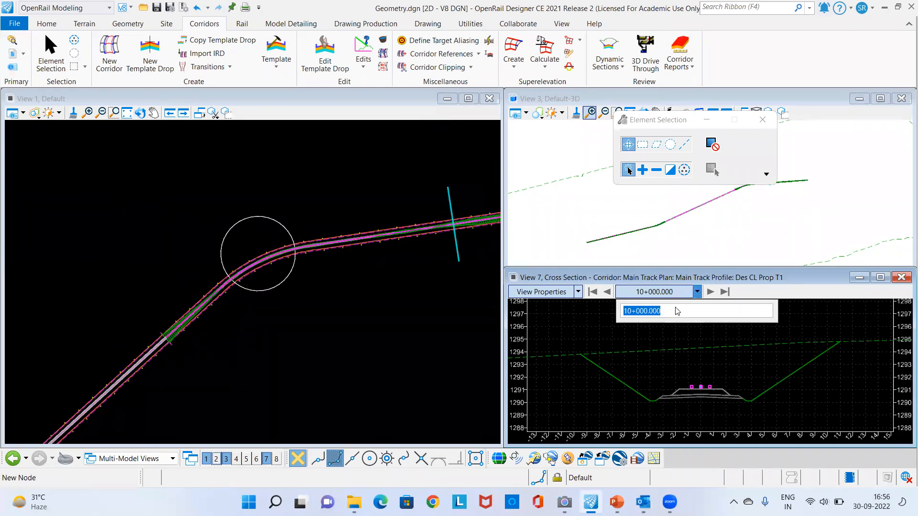
{"action": "key", "text": "Return"}
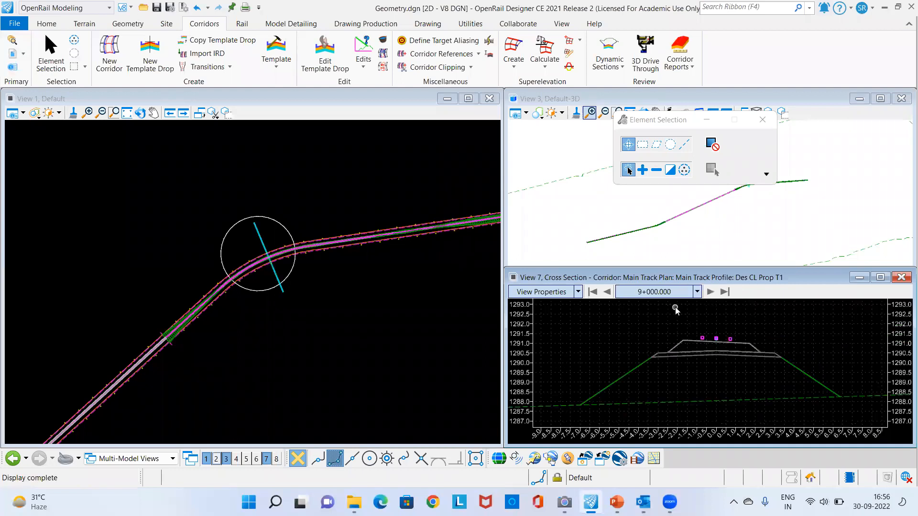
Step: Examine the ballast, track bed and embankment slopes of the cross section at station 9+000
{"action": "scroll", "coordinate": [741, 348], "scroll_direction": "up", "scroll_amount": 2}
{"action": "scroll", "coordinate": [663, 335], "scroll_direction": "up", "scroll_amount": 3}
{"action": "scroll", "coordinate": [576, 349], "scroll_direction": "down", "scroll_amount": 3}
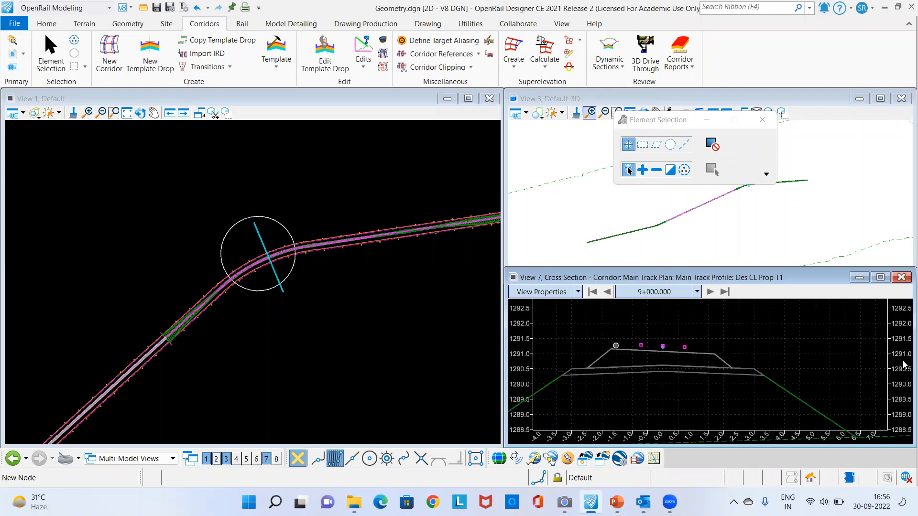
{"action": "scroll", "coordinate": [734, 393], "scroll_direction": "down", "scroll_amount": 3}
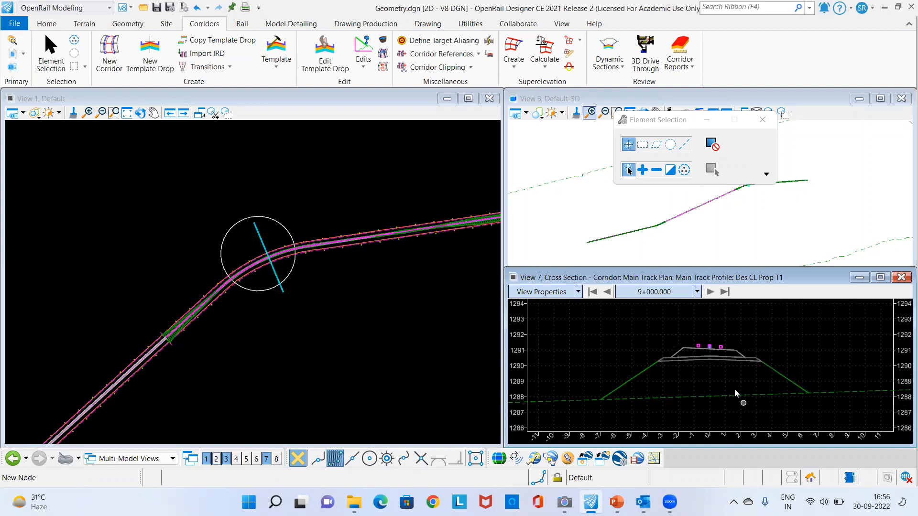
{"action": "scroll", "coordinate": [715, 354], "scroll_direction": "down", "scroll_amount": 1}
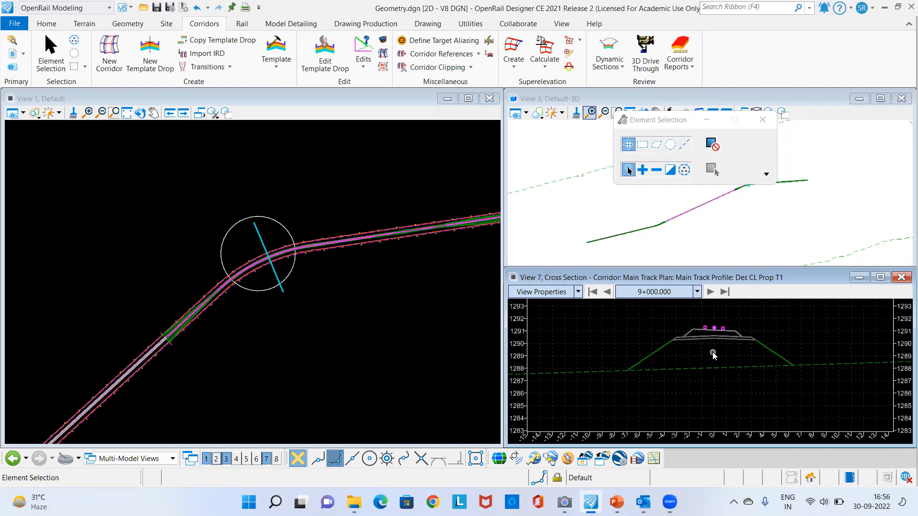
{"action": "scroll", "coordinate": [722, 346], "scroll_direction": "up", "scroll_amount": 3}
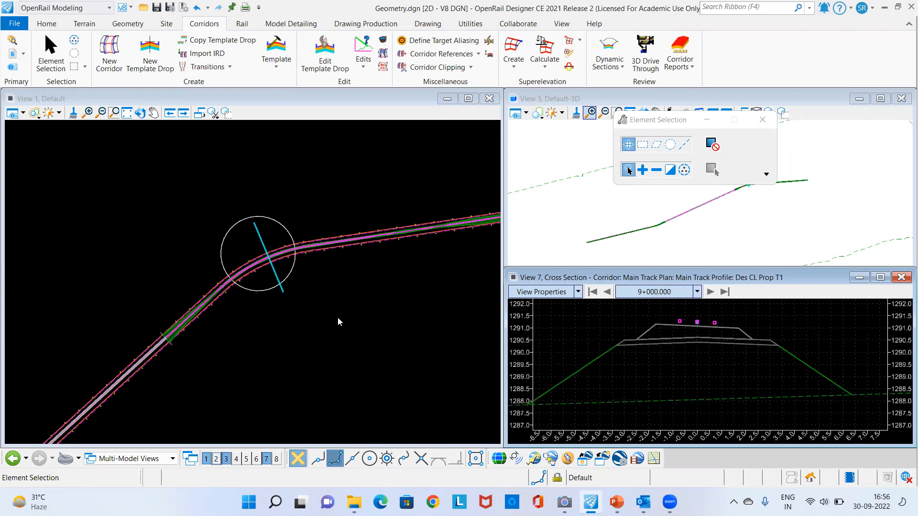
Step: Start the Create Rails tool at the beginning of the main track and choose the Single Rail template from Templates\Rail
{"action": "scroll", "coordinate": [351, 315], "scroll_direction": "down", "scroll_amount": 6}
{"action": "middle_click_drag", "start_coordinate": [366, 296], "coordinate": [363, 151]}
{"action": "scroll", "coordinate": [370, 234], "scroll_direction": "down", "scroll_amount": 3}
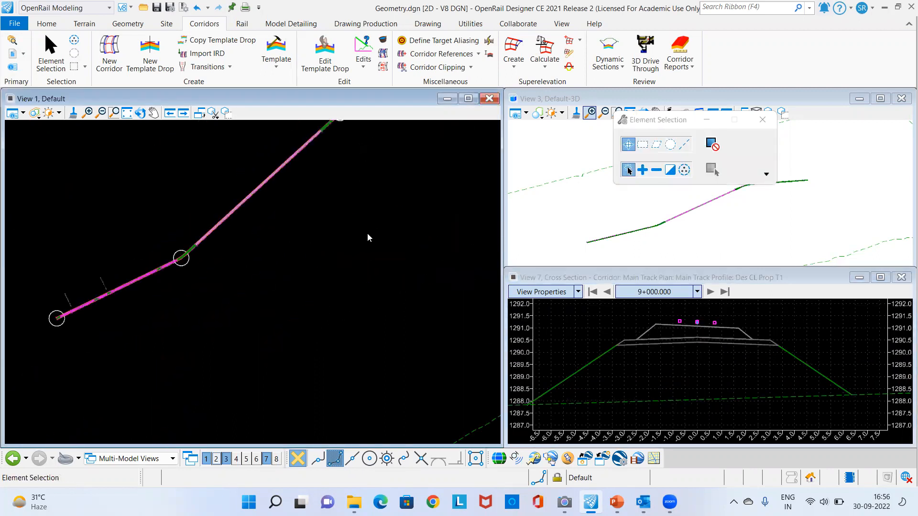
{"action": "scroll", "coordinate": [179, 288], "scroll_direction": "up", "scroll_amount": 4}
{"action": "scroll", "coordinate": [145, 285], "scroll_direction": "up", "scroll_amount": 5}
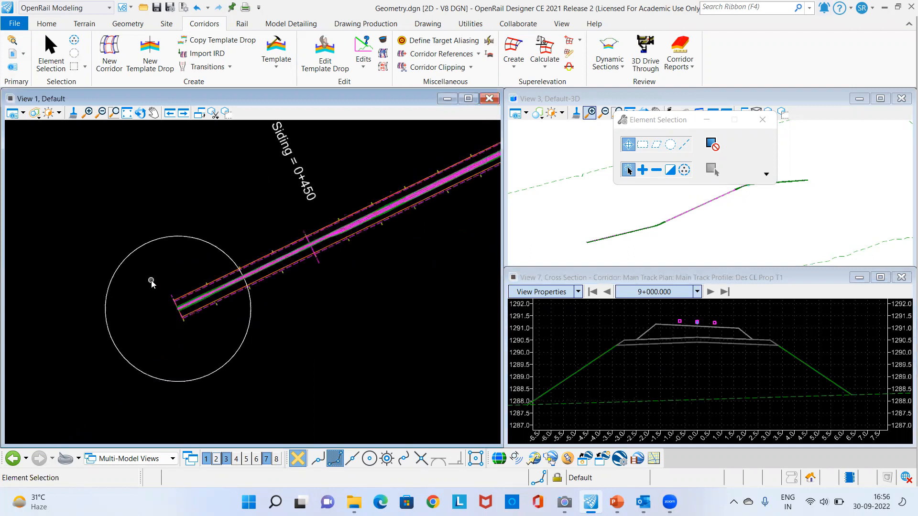
{"action": "middle_click_drag", "start_coordinate": [444, 356], "coordinate": [352, 354]}
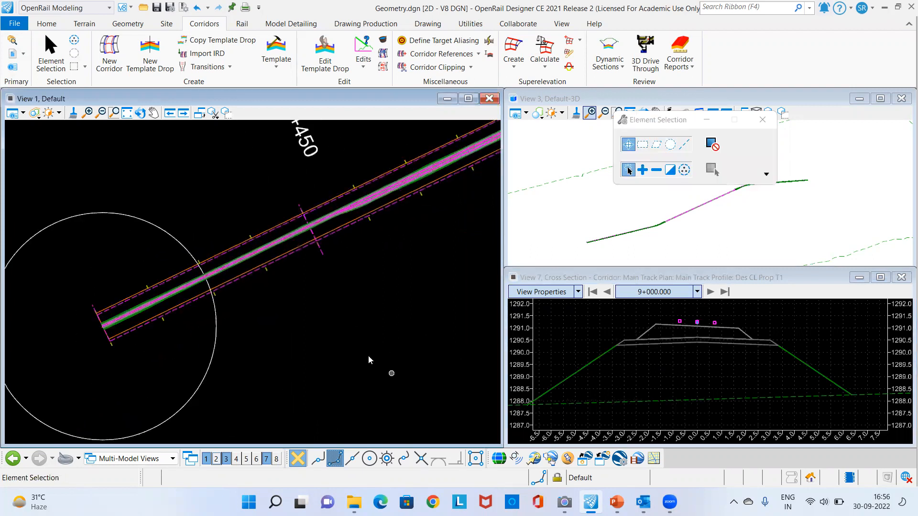
{"action": "left_click", "coordinate": [240, 24]}
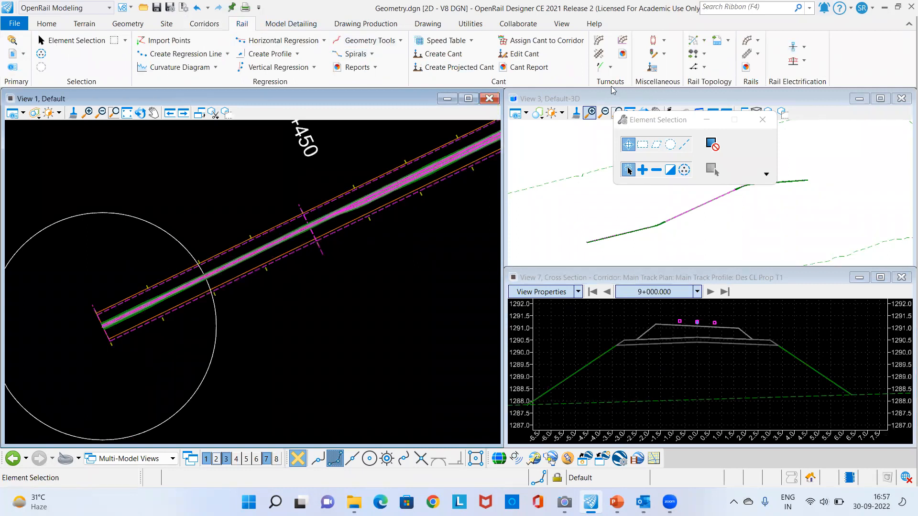
{"action": "left_click", "coordinate": [757, 41]}
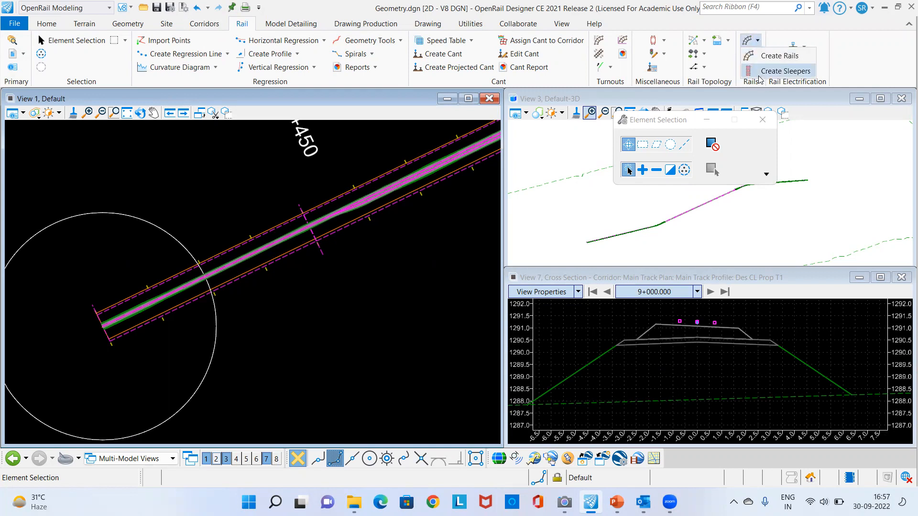
{"action": "left_click", "coordinate": [779, 55]}
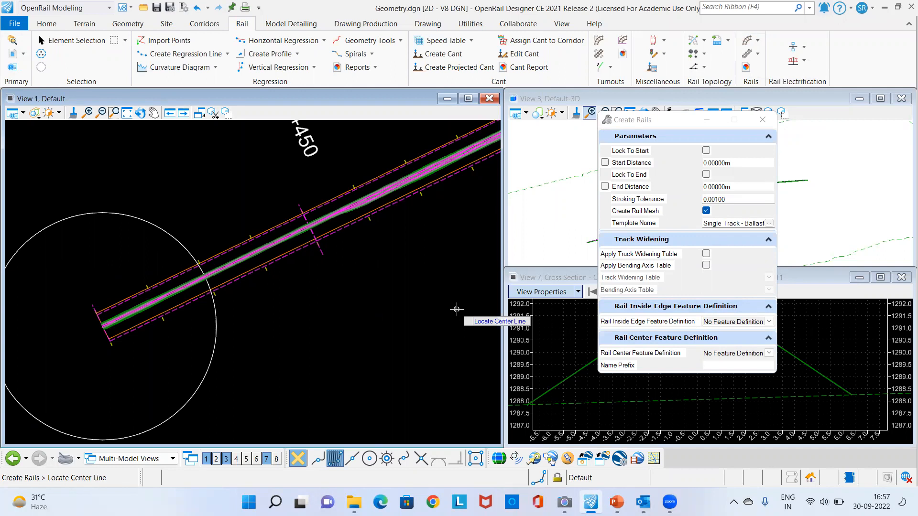
{"action": "left_click", "coordinate": [768, 223]}
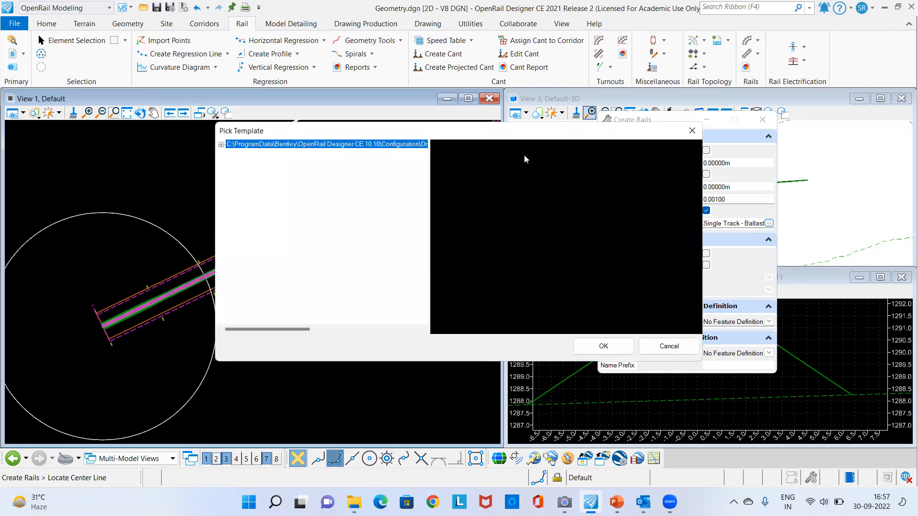
{"action": "left_click", "coordinate": [221, 144]}
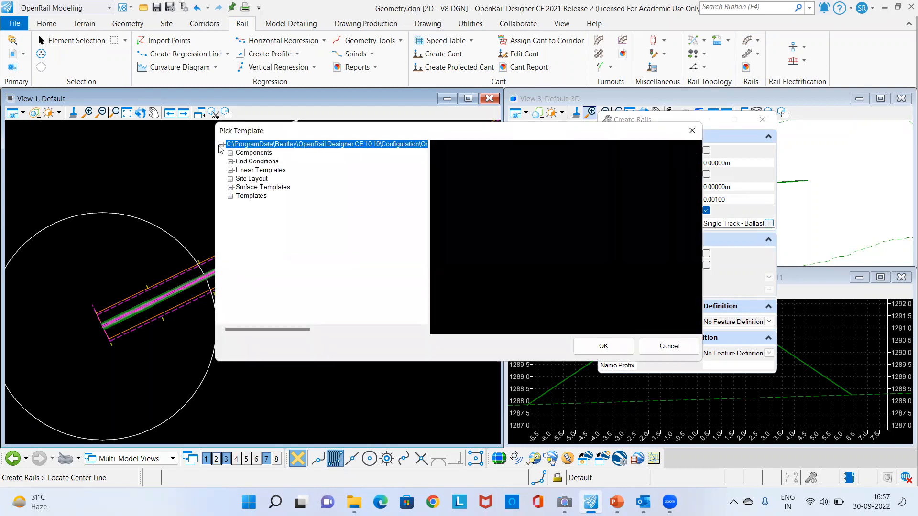
{"action": "left_click", "coordinate": [230, 197]}
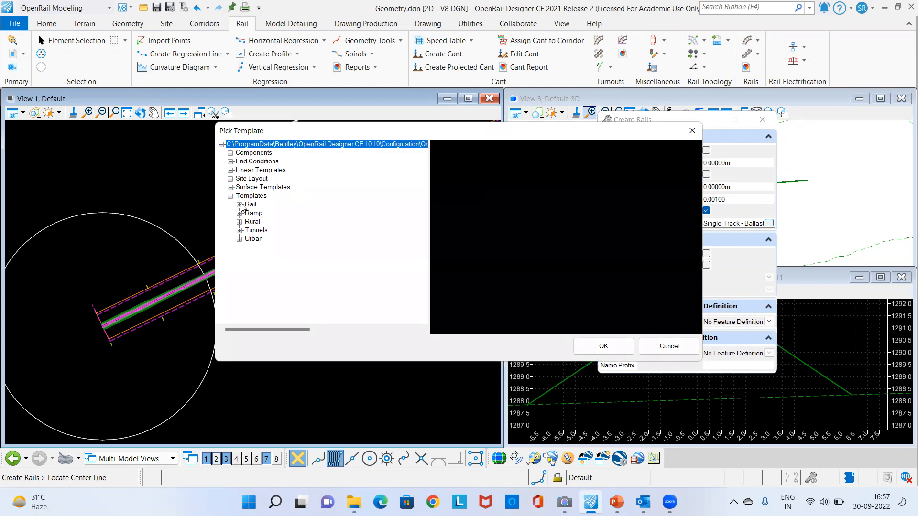
{"action": "left_click", "coordinate": [239, 204]}
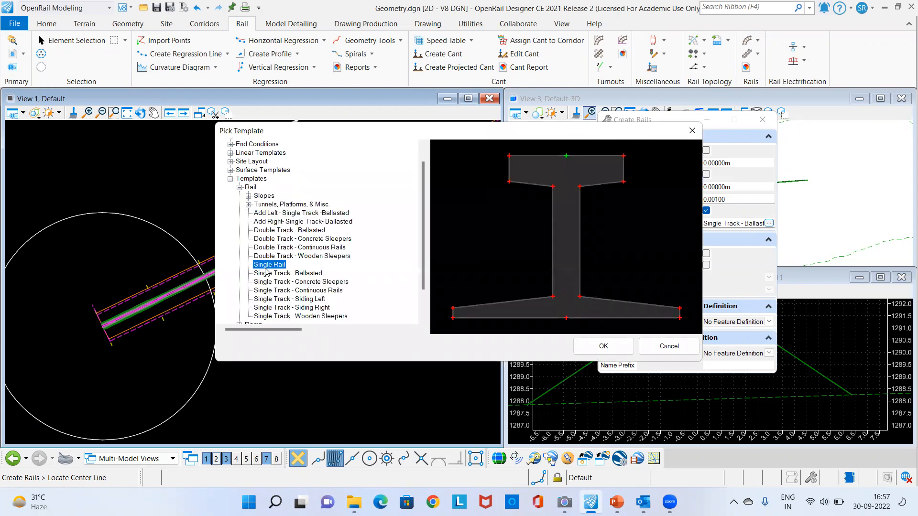
{"action": "left_click", "coordinate": [604, 346]}
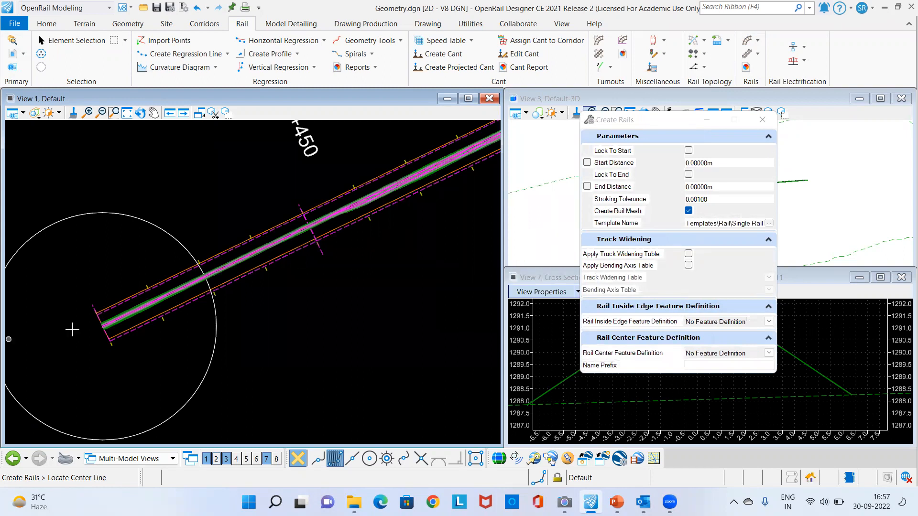
Step: Create the rails along the main track centre line, locking them to its start and its end at 11+752.380
{"action": "scroll", "coordinate": [106, 320], "scroll_direction": "up", "scroll_amount": 1}
{"action": "scroll", "coordinate": [106, 321], "scroll_direction": "up", "scroll_amount": 5}
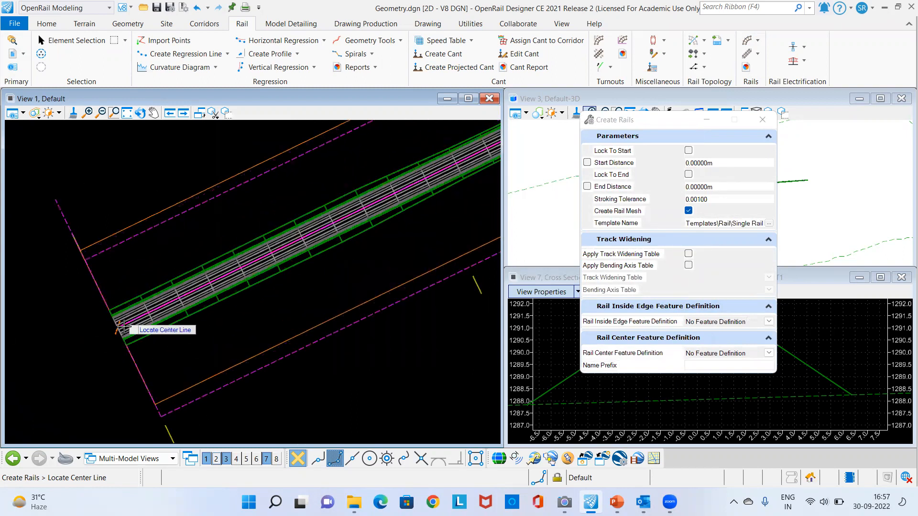
{"action": "left_click", "coordinate": [111, 334]}
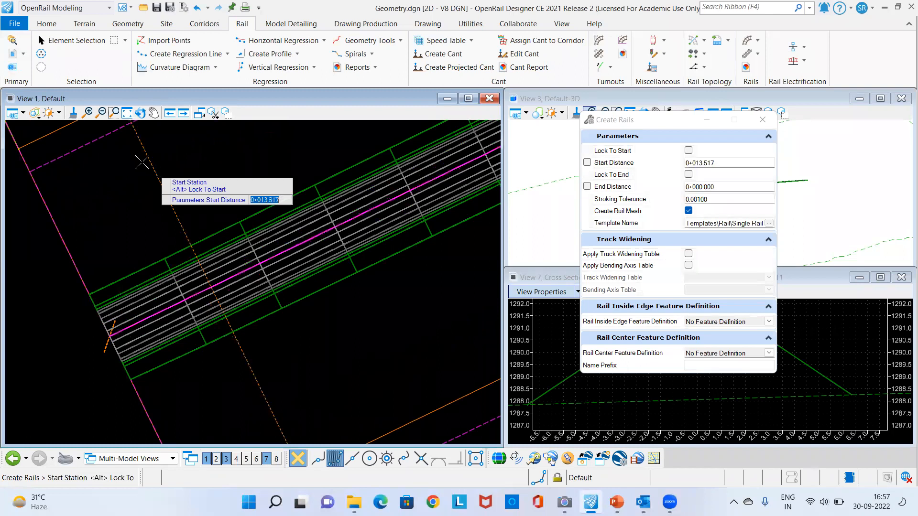
{"action": "scroll", "coordinate": [155, 171], "scroll_direction": "down", "scroll_amount": 2}
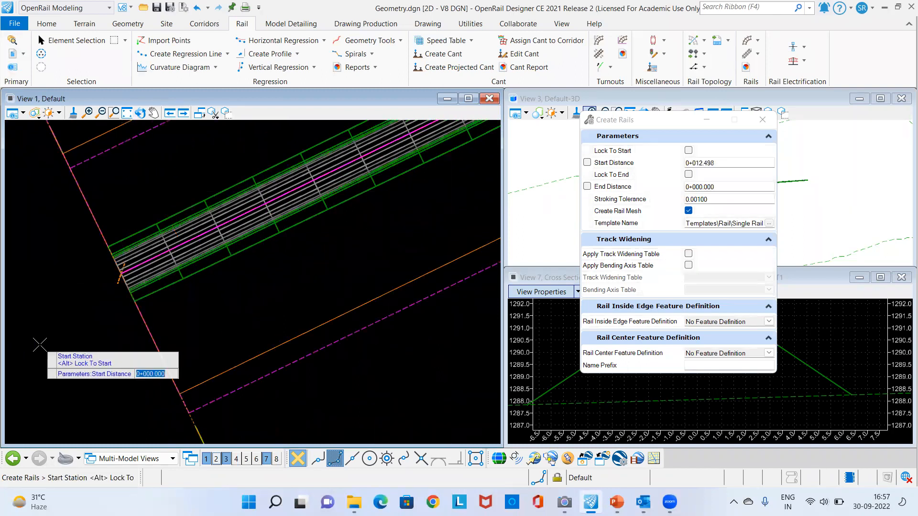
{"action": "left_click", "coordinate": [39, 345], "text": "alt"}
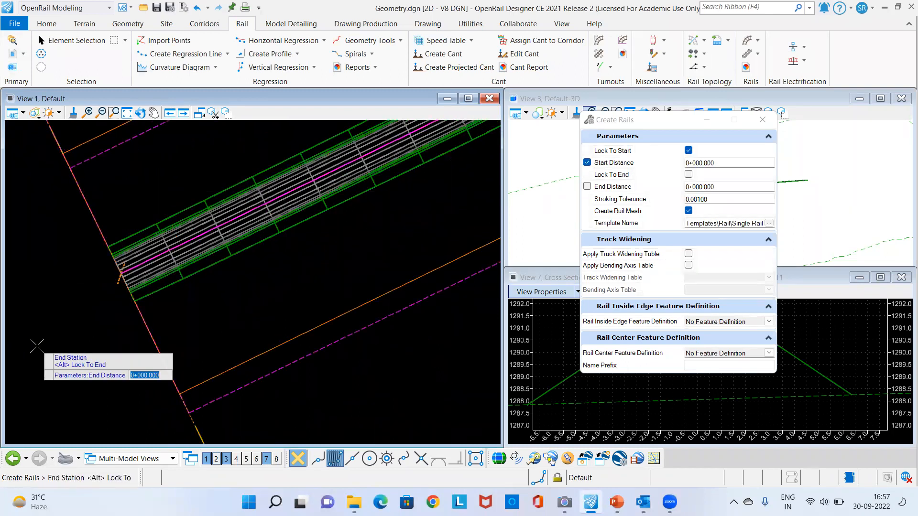
{"action": "key", "text": "alt"}
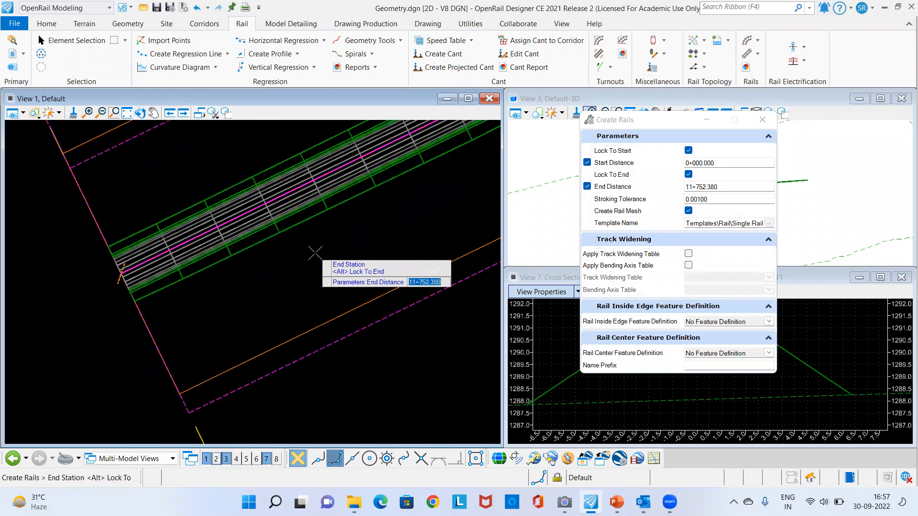
{"action": "left_click", "coordinate": [315, 252]}
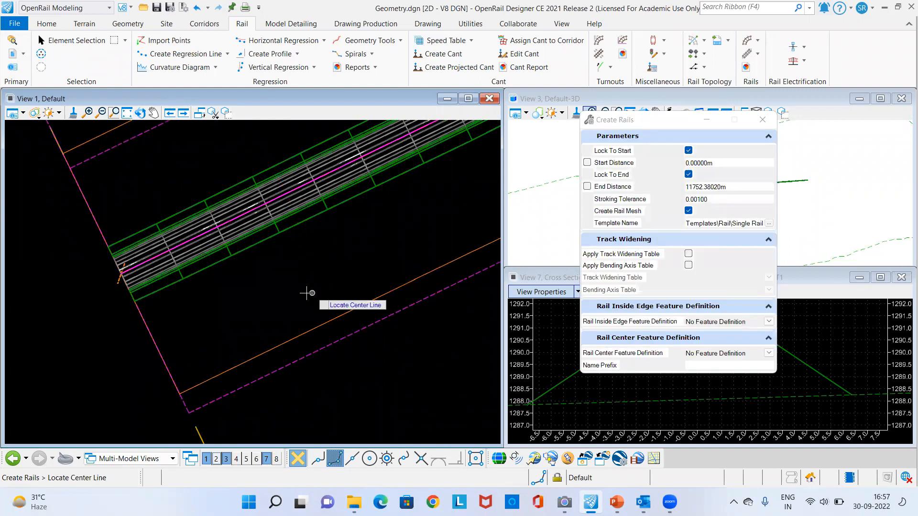
Step: Rotate the 3D model to face the start of the corridor and examine the new rail profile up close
{"action": "left_click_drag", "start_coordinate": [658, 128], "coordinate": [184, 206]}
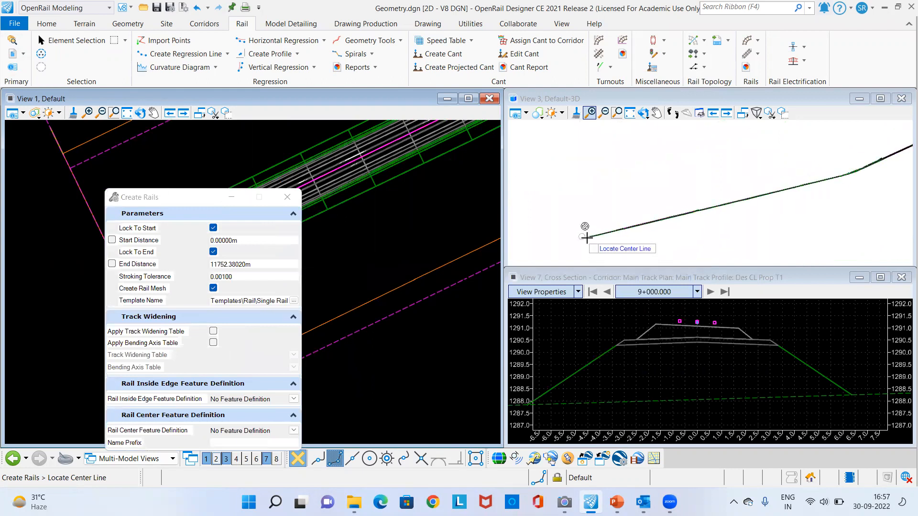
{"action": "scroll", "coordinate": [574, 230], "scroll_direction": "up", "scroll_amount": 10}
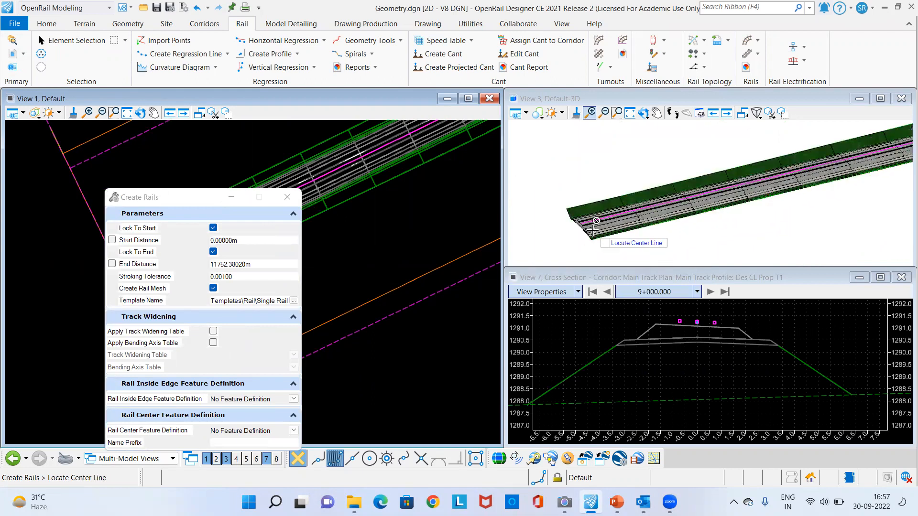
{"action": "left_click", "coordinate": [644, 113]}
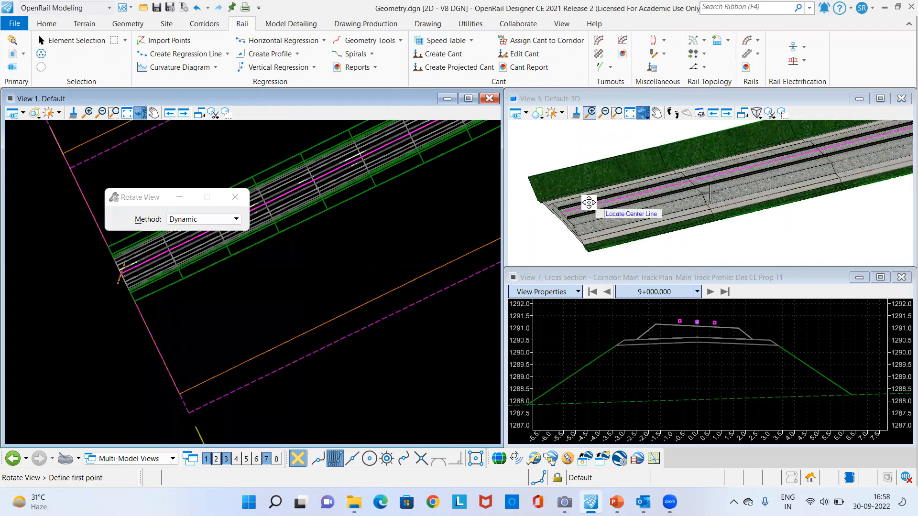
{"action": "left_click", "coordinate": [576, 206]}
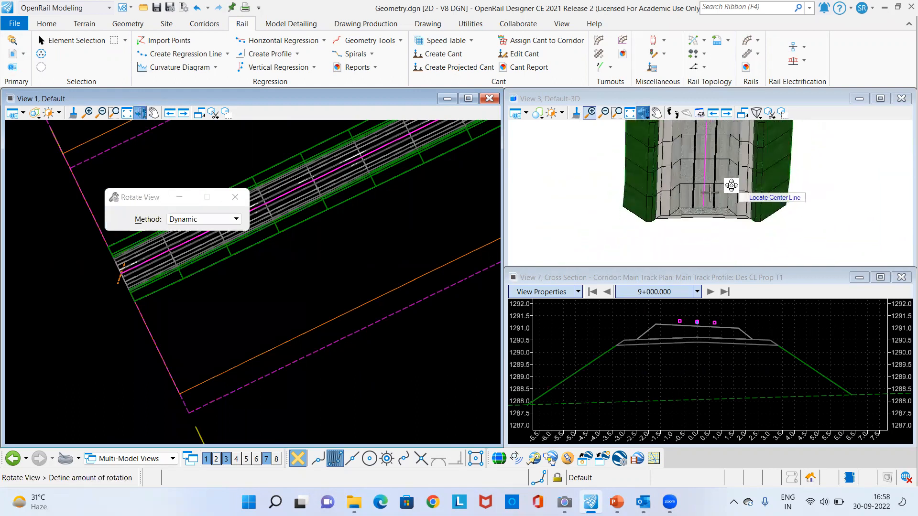
{"action": "left_click", "coordinate": [717, 186]}
{"action": "right_click", "coordinate": [717, 186]}
{"action": "scroll", "coordinate": [700, 215], "scroll_direction": "up", "scroll_amount": 5}
{"action": "scroll", "coordinate": [674, 203], "scroll_direction": "up", "scroll_amount": 5}
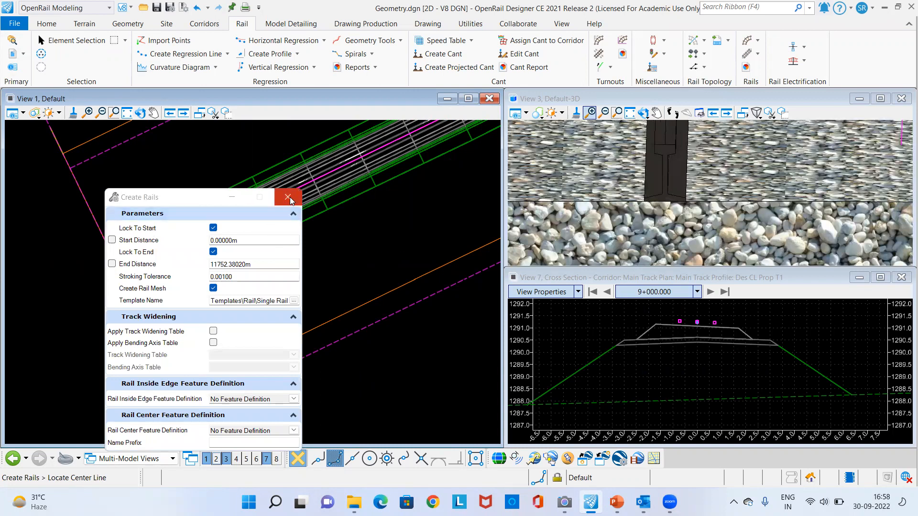
Step: Advance the cross section to station 9+010 and examine how both new rails sit on the ballast
{"action": "scroll", "coordinate": [254, 267], "scroll_direction": "down", "scroll_amount": 3}
{"action": "scroll", "coordinate": [294, 330], "scroll_direction": "down", "scroll_amount": 1}
{"action": "middle_click_drag", "start_coordinate": [308, 330], "coordinate": [156, 348]}
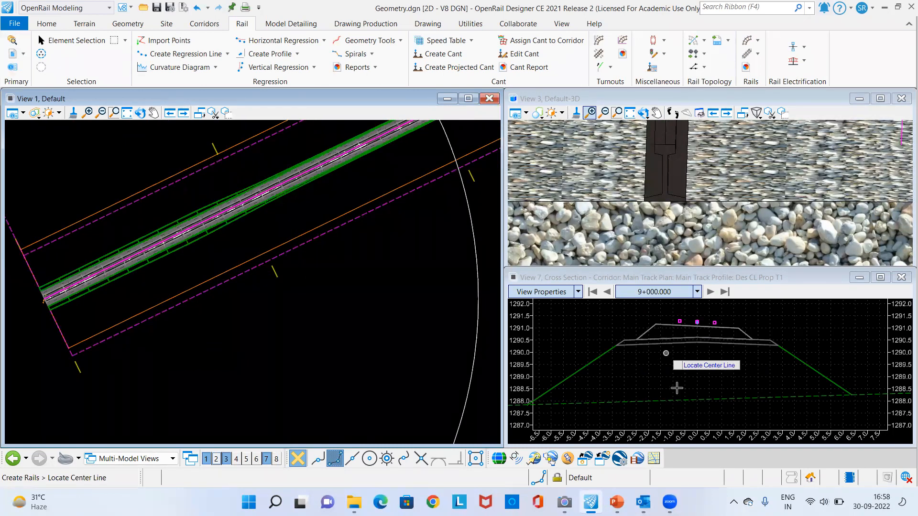
{"action": "left_click", "coordinate": [709, 297]}
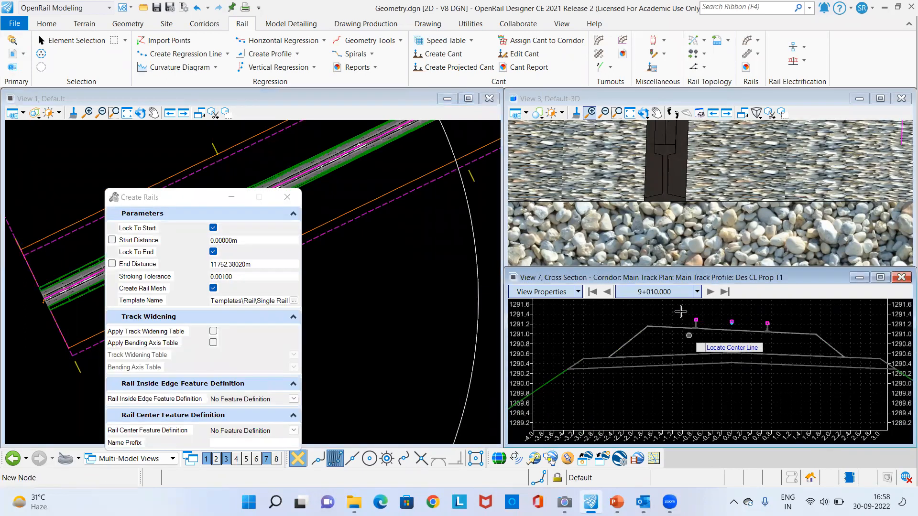
{"action": "scroll", "coordinate": [717, 334], "scroll_direction": "up", "scroll_amount": 6}
{"action": "middle_click_drag", "start_coordinate": [770, 370], "coordinate": [556, 362]}
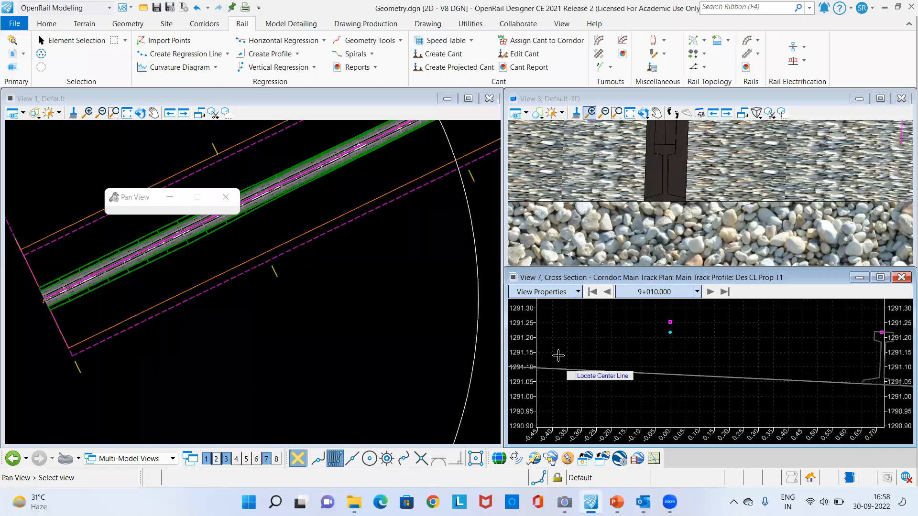
{"action": "scroll", "coordinate": [594, 351], "scroll_direction": "down", "scroll_amount": 2}
{"action": "scroll", "coordinate": [773, 368], "scroll_direction": "up", "scroll_amount": 2}
{"action": "middle_click_drag", "start_coordinate": [773, 368], "coordinate": [686, 387]}
{"action": "scroll", "coordinate": [688, 387], "scroll_direction": "up", "scroll_amount": 4}
{"action": "scroll", "coordinate": [774, 347], "scroll_direction": "down", "scroll_amount": 7}
{"action": "scroll", "coordinate": [667, 358], "scroll_direction": "down", "scroll_amount": 1}
{"action": "middle_click_drag", "start_coordinate": [622, 365], "coordinate": [690, 344]}
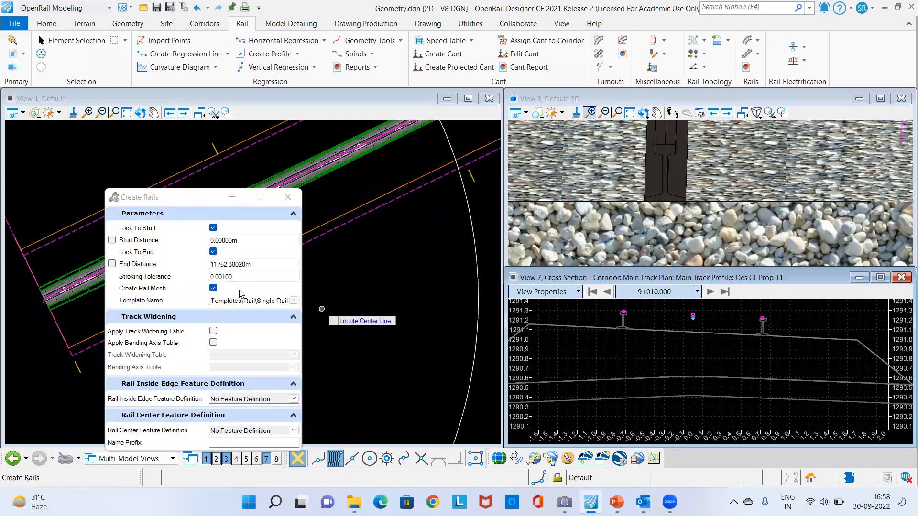
Step: Go to the cross section at station 5+000 and examine the rails on the slab inside the tunnel
{"action": "left_click", "coordinate": [697, 293]}
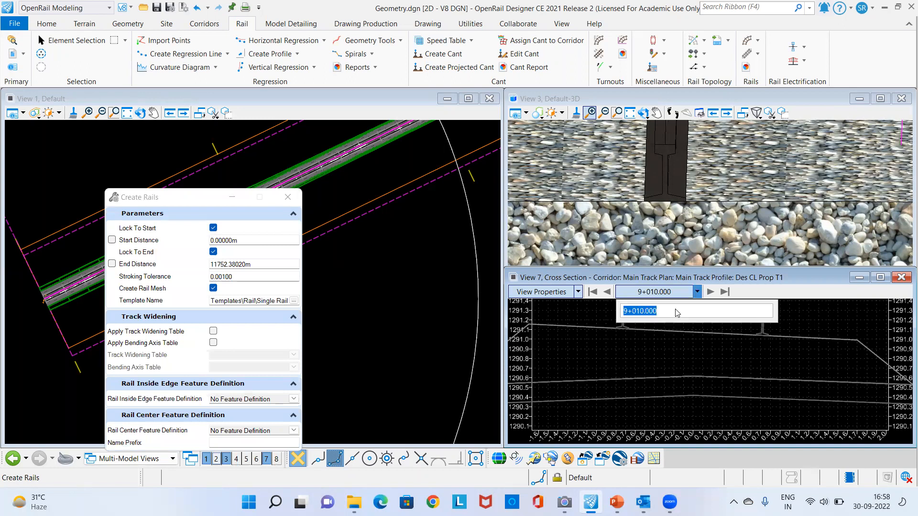
{"action": "key", "text": "Return"}
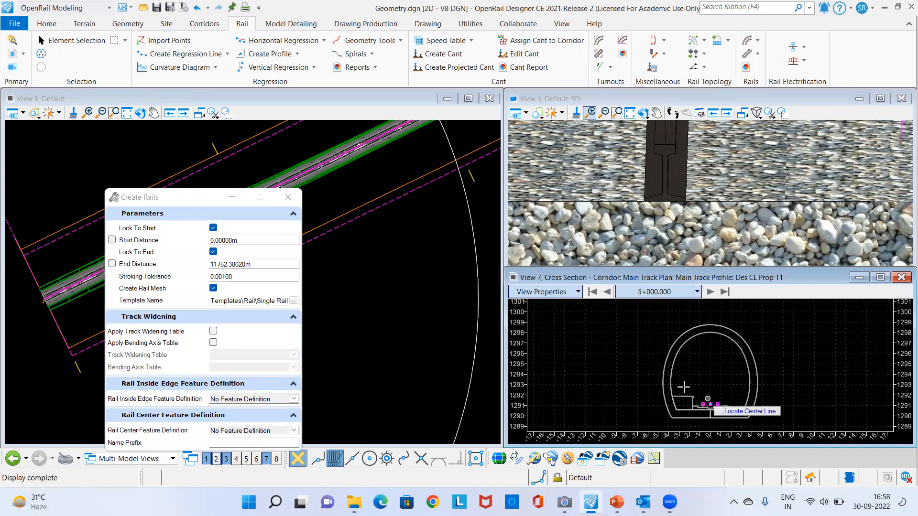
{"action": "scroll", "coordinate": [707, 405], "scroll_direction": "up", "scroll_amount": 10}
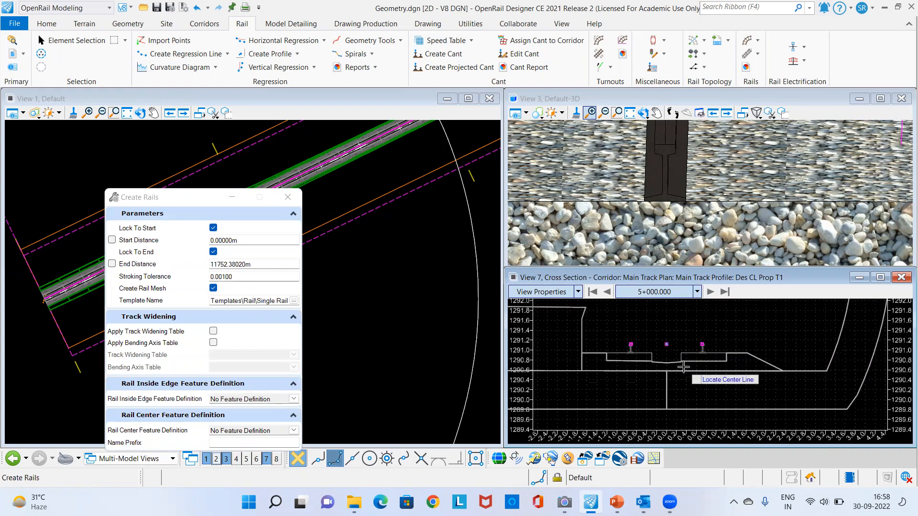
{"action": "scroll", "coordinate": [625, 339], "scroll_direction": "up", "scroll_amount": 3}
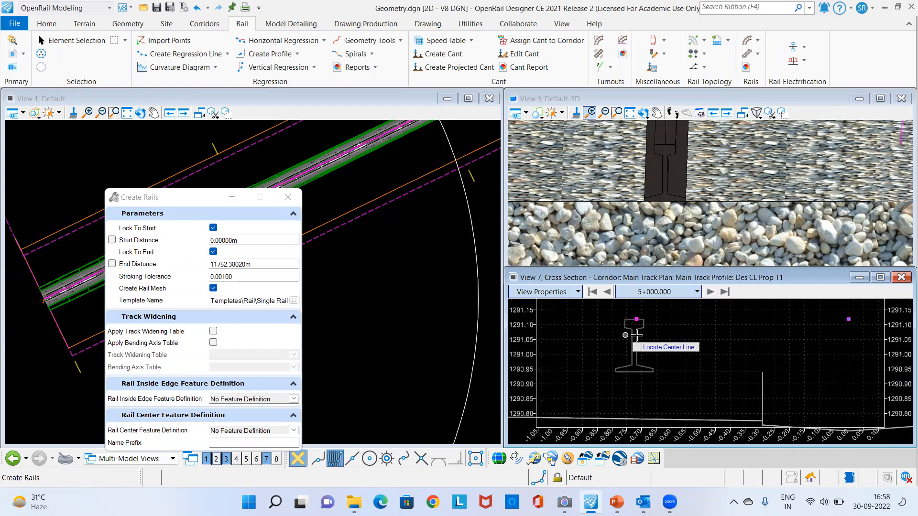
{"action": "scroll", "coordinate": [610, 349], "scroll_direction": "down", "scroll_amount": 3}
{"action": "scroll", "coordinate": [759, 354], "scroll_direction": "up", "scroll_amount": 3}
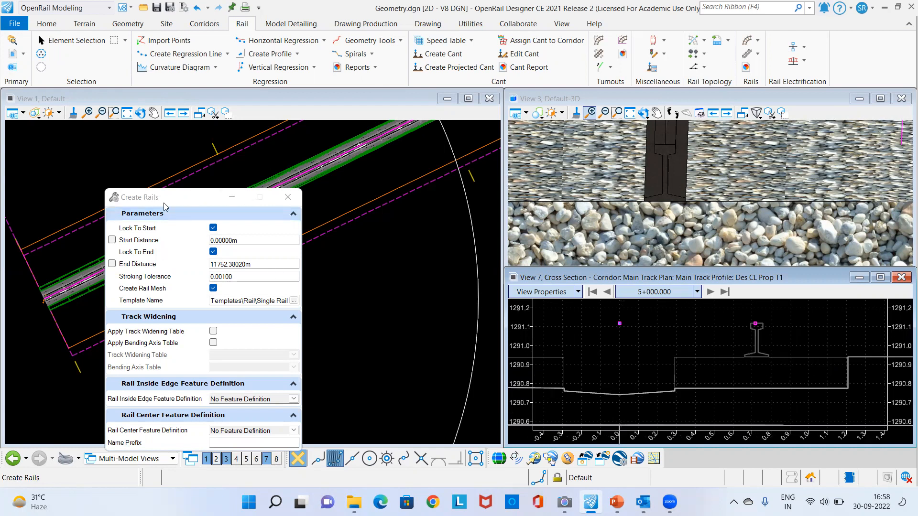
Step: Try to pick the siding centre line for Create Rails where it diverges from the main track
{"action": "left_click_drag", "start_coordinate": [164, 206], "coordinate": [699, 90]}
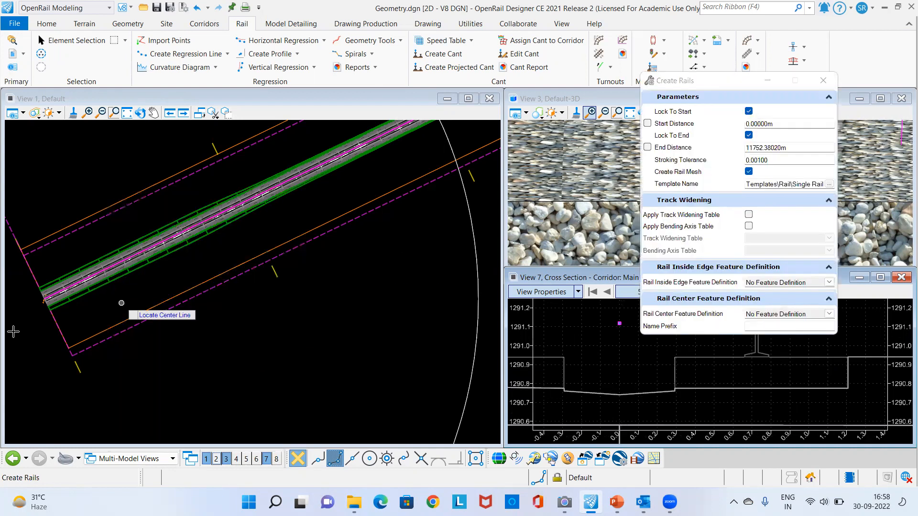
{"action": "scroll", "coordinate": [217, 313], "scroll_direction": "down", "scroll_amount": 4}
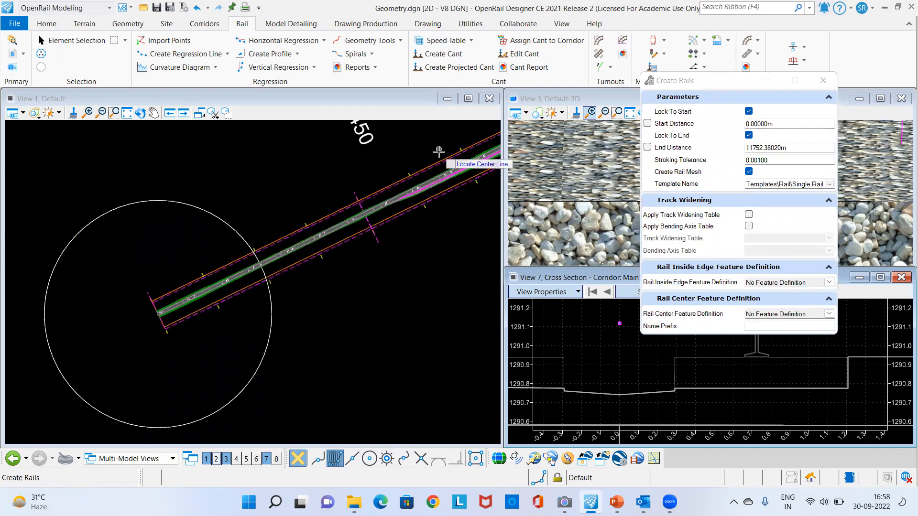
{"action": "scroll", "coordinate": [439, 152], "scroll_direction": "up", "scroll_amount": 5}
{"action": "scroll", "coordinate": [380, 187], "scroll_direction": "up", "scroll_amount": 2}
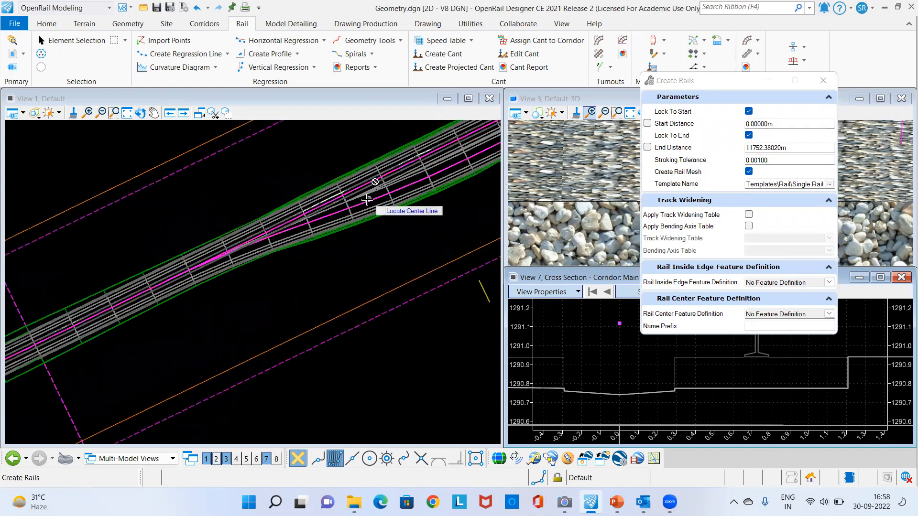
{"action": "scroll", "coordinate": [365, 206], "scroll_direction": "up", "scroll_amount": 2}
{"action": "scroll", "coordinate": [365, 206], "scroll_direction": "up", "scroll_amount": 1}
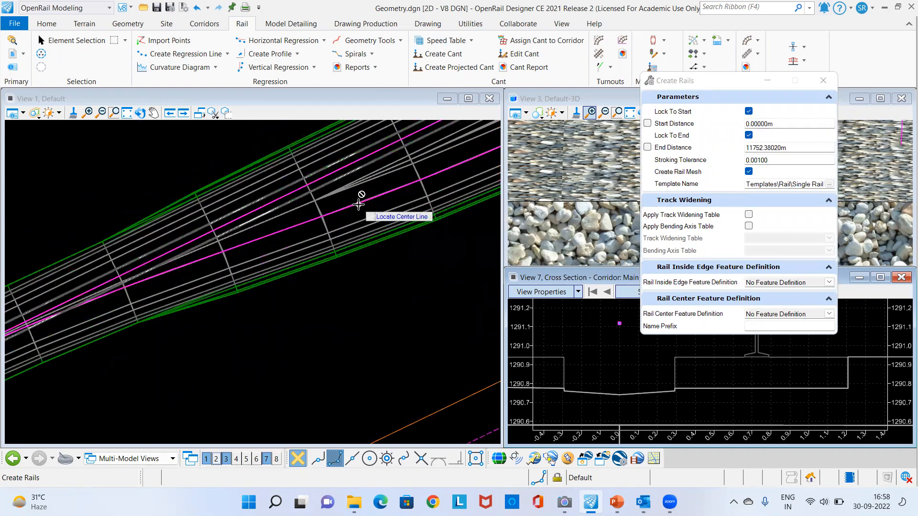
{"action": "scroll", "coordinate": [364, 203], "scroll_direction": "up", "scroll_amount": 3}
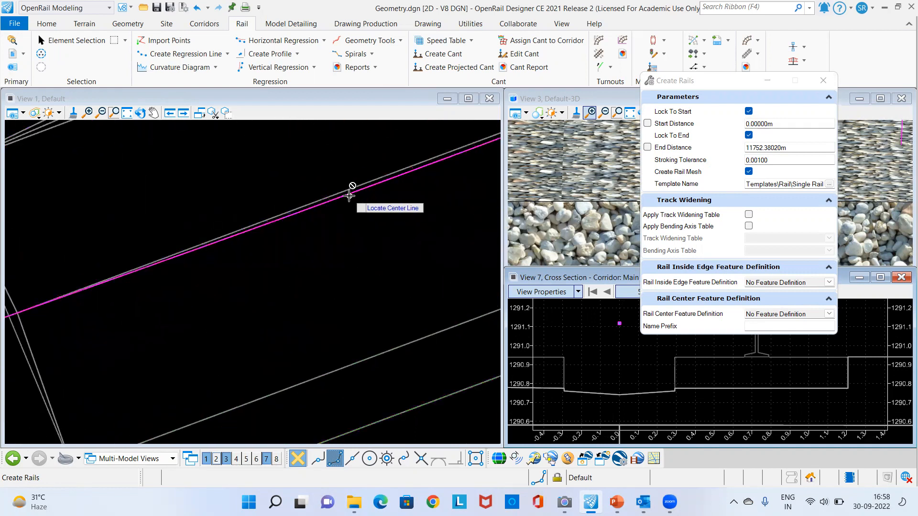
{"action": "left_click", "coordinate": [349, 195]}
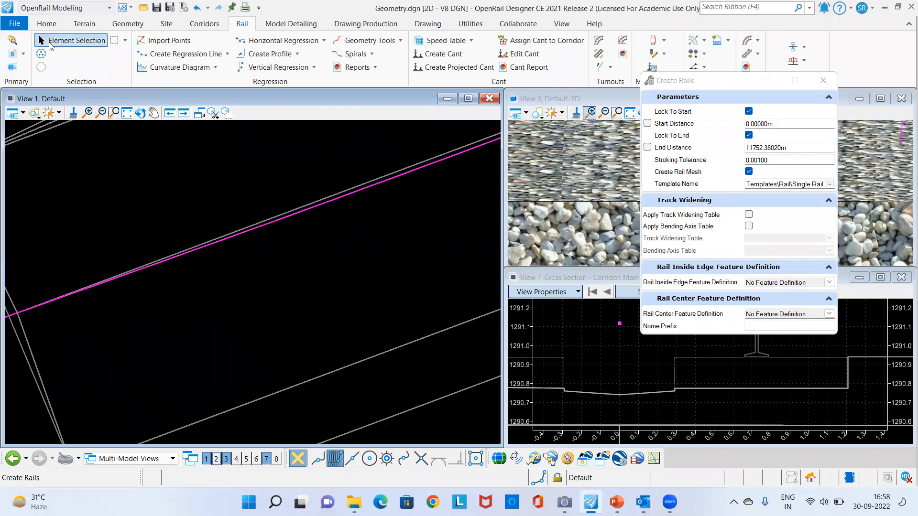
{"action": "left_click", "coordinate": [67, 40]}
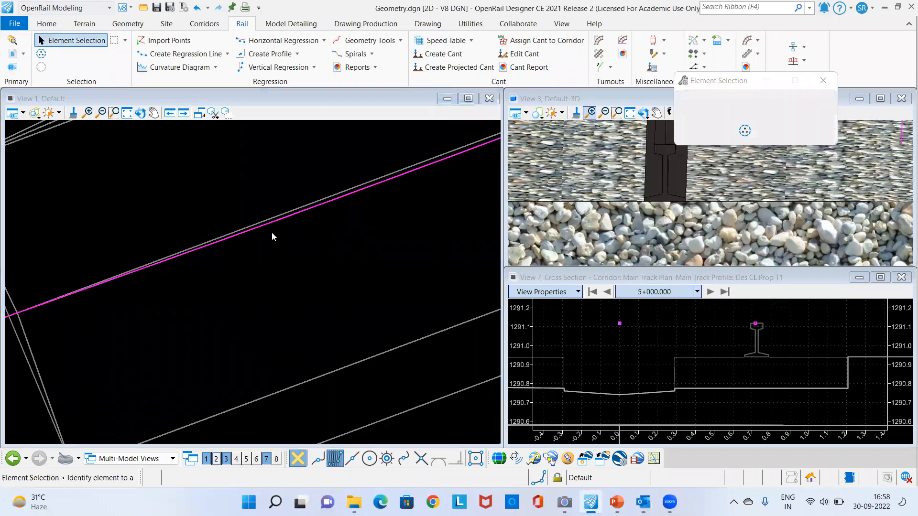
{"action": "left_click", "coordinate": [704, 41]}
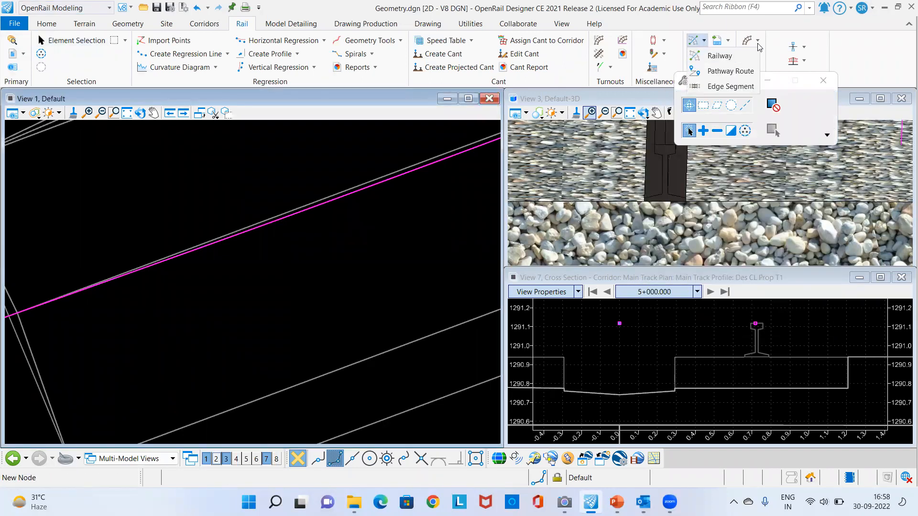
{"action": "left_click", "coordinate": [599, 41]}
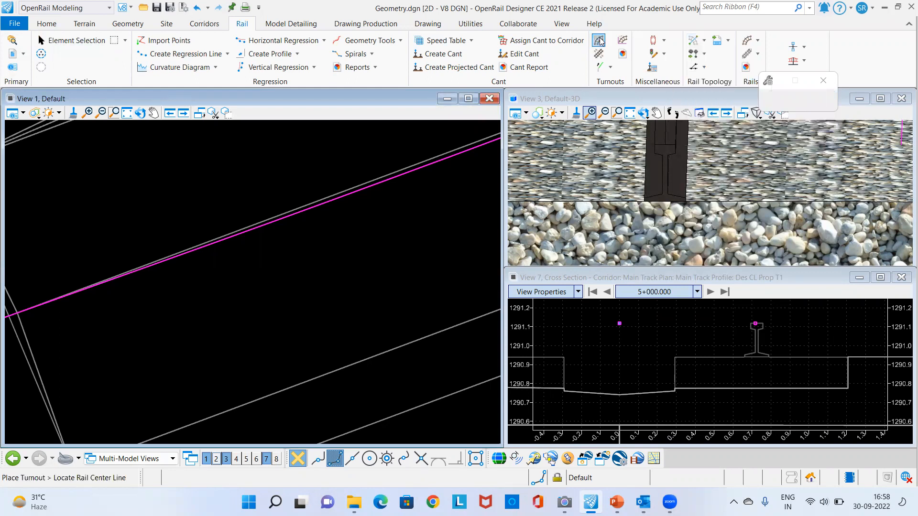
{"action": "left_click", "coordinate": [826, 81]}
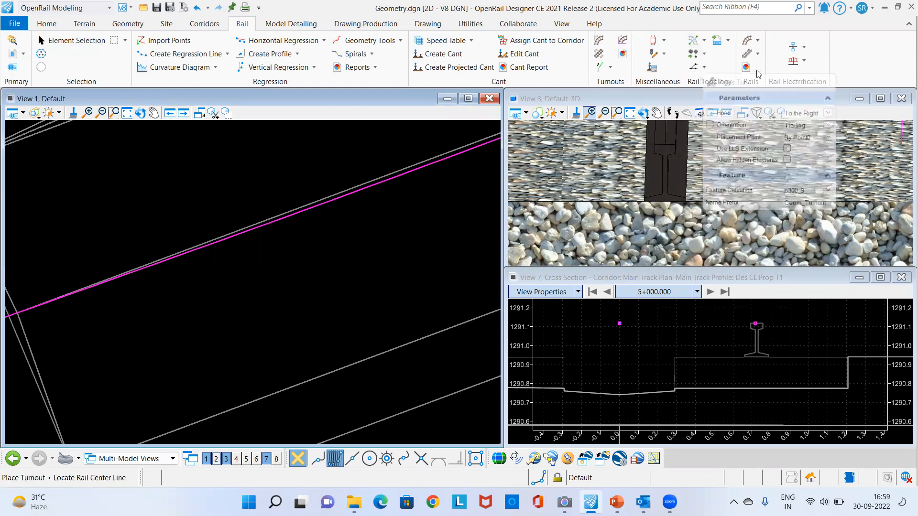
Step: Create Single Rail template rails along the siding centre line, locked to its start at 0+000.000 and its end at 1+033.661
{"action": "left_click", "coordinate": [757, 41]}
{"action": "left_click", "coordinate": [766, 56]}
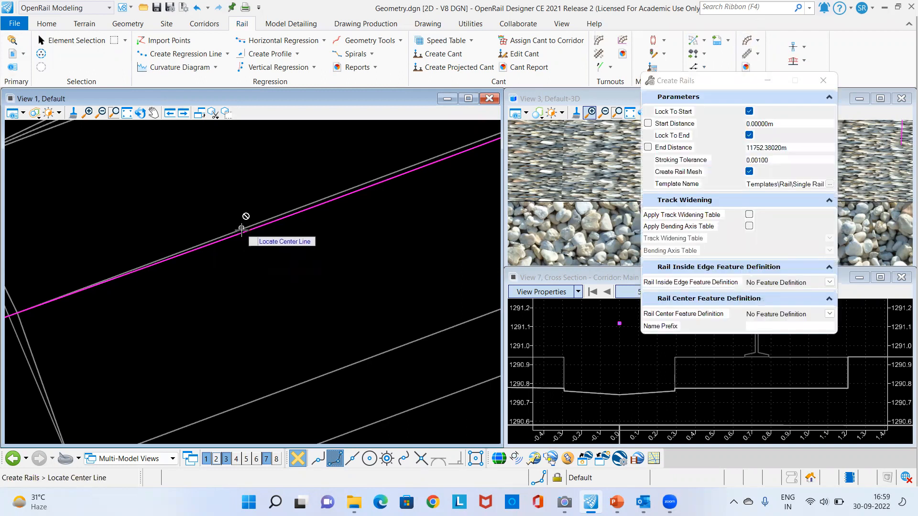
{"action": "left_click", "coordinate": [242, 235]}
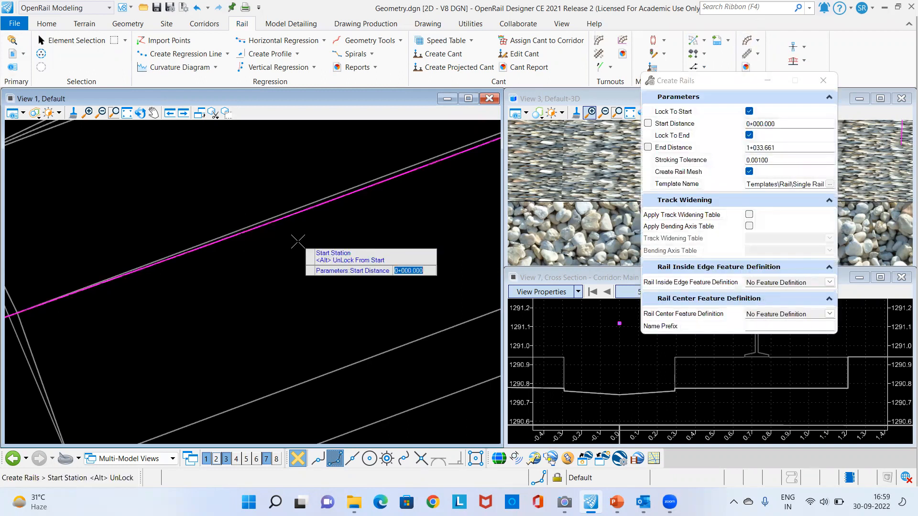
{"action": "left_click", "coordinate": [298, 241]}
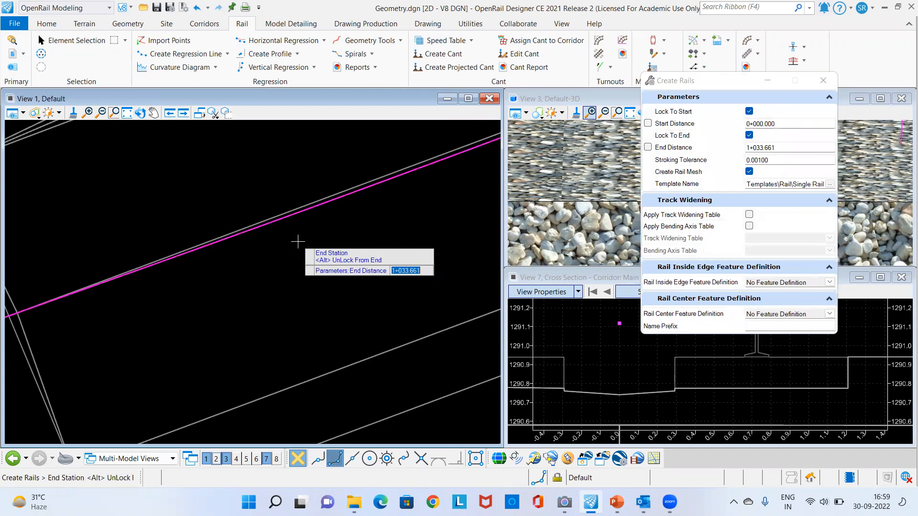
{"action": "left_click", "coordinate": [298, 241]}
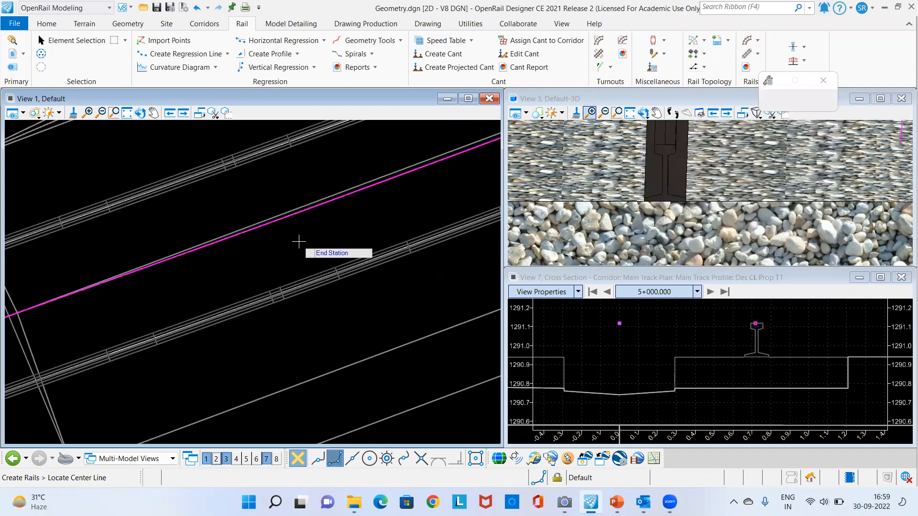
Step: Go to the cross section at station 1+000 and examine the rails of the main track and siding, finishing the Create Rails command
{"action": "scroll", "coordinate": [134, 297], "scroll_direction": "down", "scroll_amount": 5}
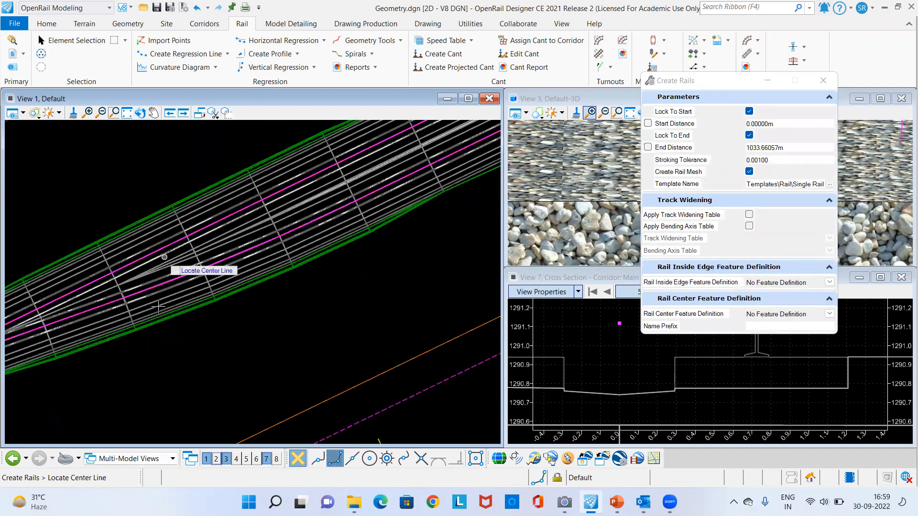
{"action": "scroll", "coordinate": [158, 306], "scroll_direction": "down", "scroll_amount": 2}
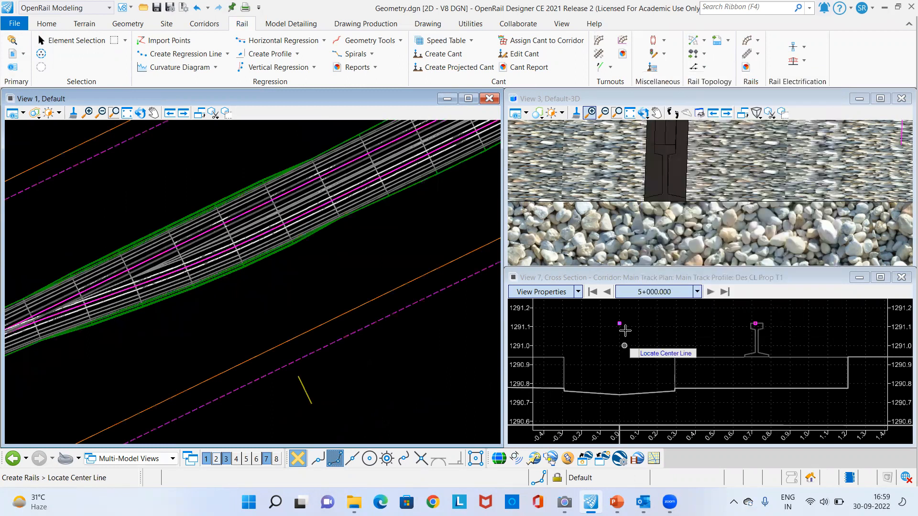
{"action": "left_click", "coordinate": [701, 295]}
{"action": "type", "text": "1000"}
{"action": "key", "text": "Return"}
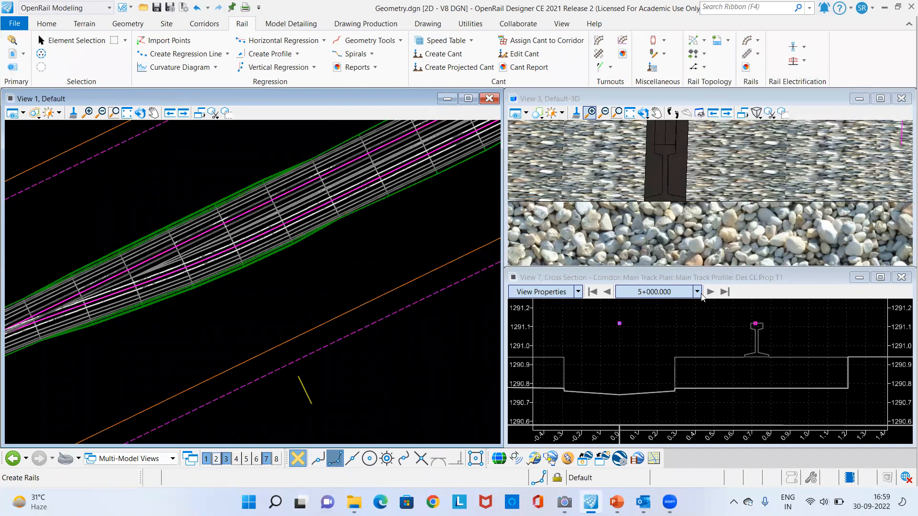
{"action": "scroll", "coordinate": [666, 361], "scroll_direction": "up", "scroll_amount": 5}
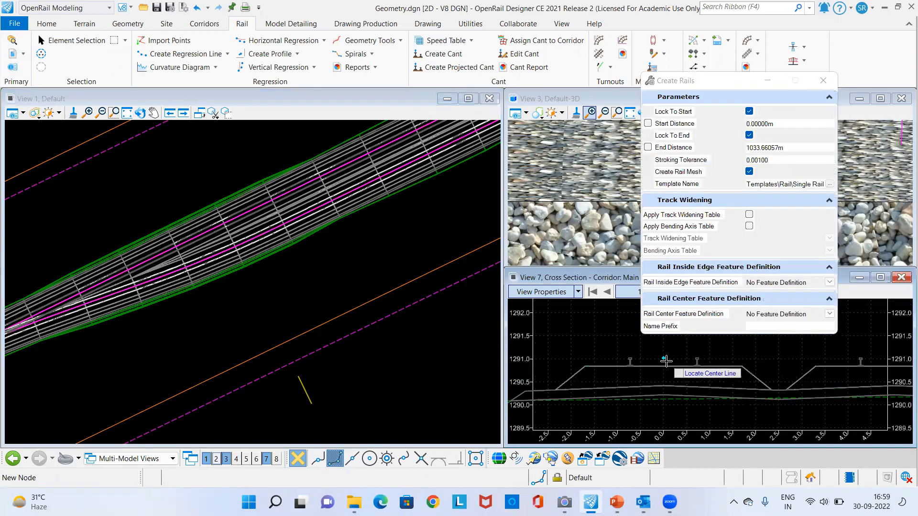
{"action": "scroll", "coordinate": [804, 376], "scroll_direction": "up", "scroll_amount": 6}
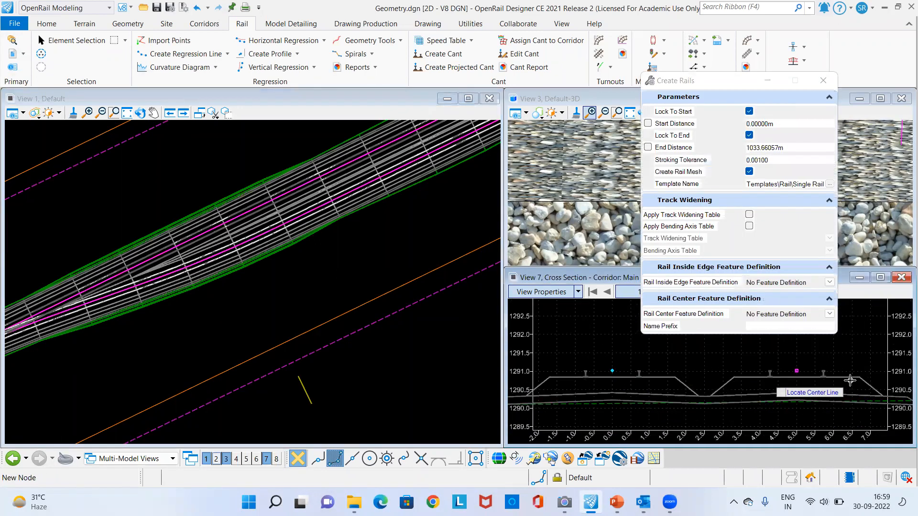
{"action": "scroll", "coordinate": [796, 354], "scroll_direction": "down", "scroll_amount": 5}
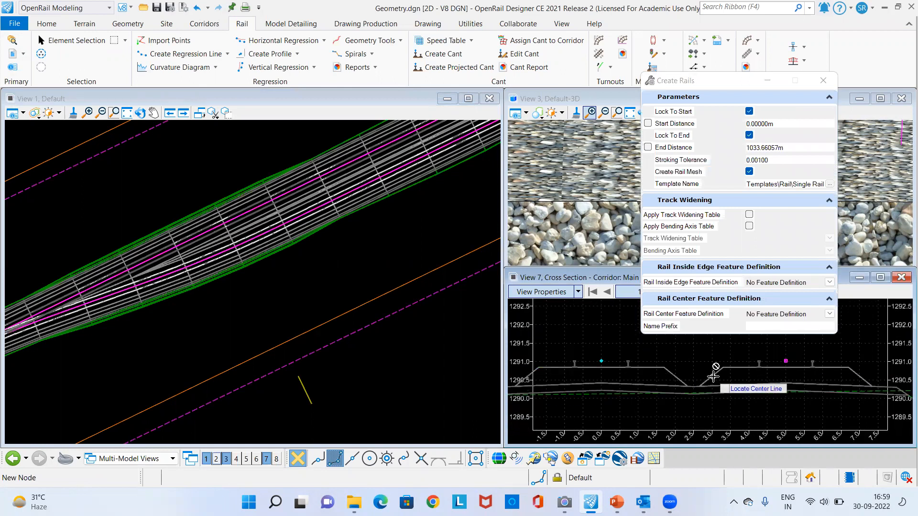
{"action": "scroll", "coordinate": [716, 379], "scroll_direction": "down", "scroll_amount": 1}
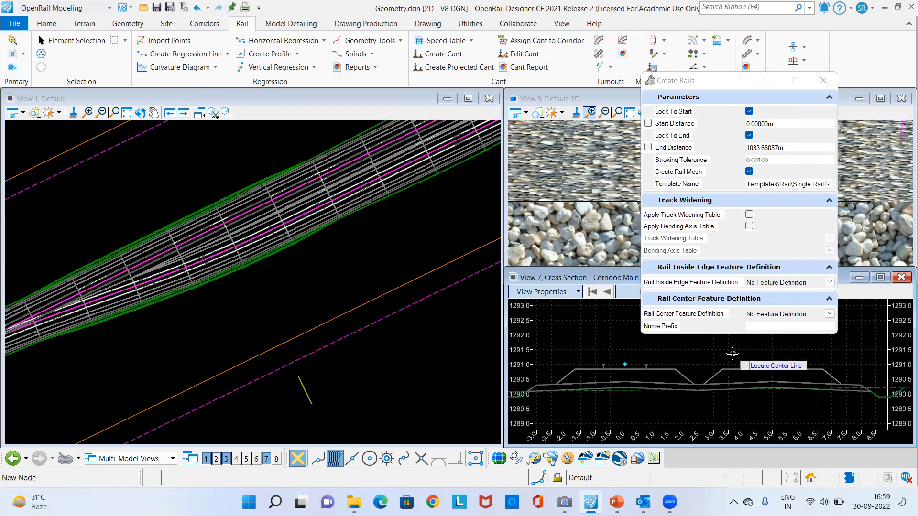
{"action": "scroll", "coordinate": [569, 351], "scroll_direction": "down", "scroll_amount": 1}
{"action": "scroll", "coordinate": [561, 356], "scroll_direction": "up", "scroll_amount": 3}
{"action": "scroll", "coordinate": [554, 371], "scroll_direction": "down", "scroll_amount": 2}
{"action": "scroll", "coordinate": [840, 374], "scroll_direction": "down", "scroll_amount": 1}
{"action": "scroll", "coordinate": [841, 374], "scroll_direction": "down", "scroll_amount": 1}
{"action": "scroll", "coordinate": [554, 402], "scroll_direction": "up", "scroll_amount": 2}
{"action": "middle_click_drag", "start_coordinate": [762, 373], "coordinate": [647, 384]}
{"action": "left_click", "coordinate": [42, 40]}
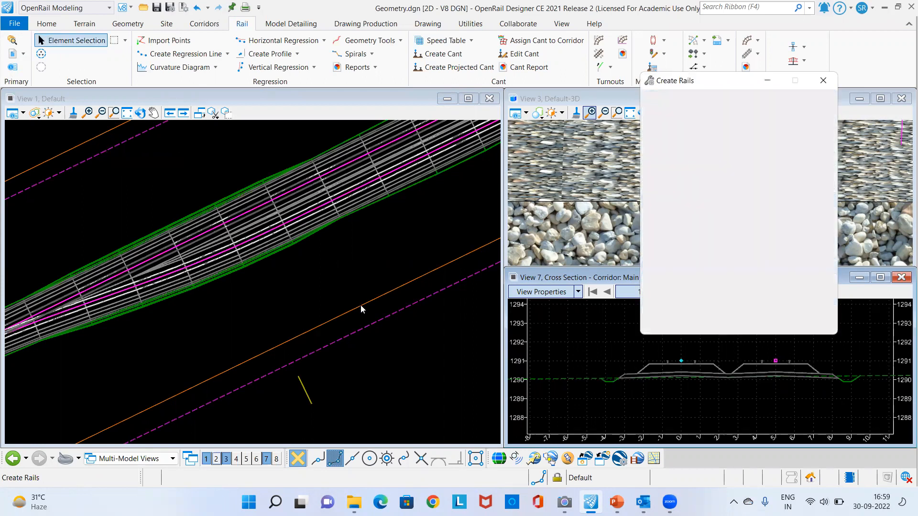
Step: Create sleepers along the main track, locked to its start at 0.00000 m and its end at 11752.38020 m
{"action": "left_click", "coordinate": [379, 254]}
{"action": "scroll", "coordinate": [382, 258], "scroll_direction": "down", "scroll_amount": 4}
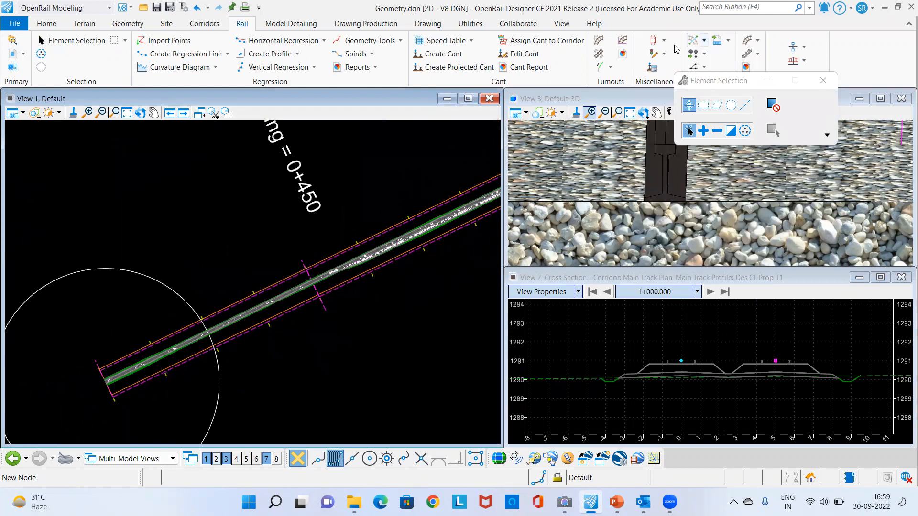
{"action": "left_click_drag", "start_coordinate": [715, 86], "coordinate": [719, 154]}
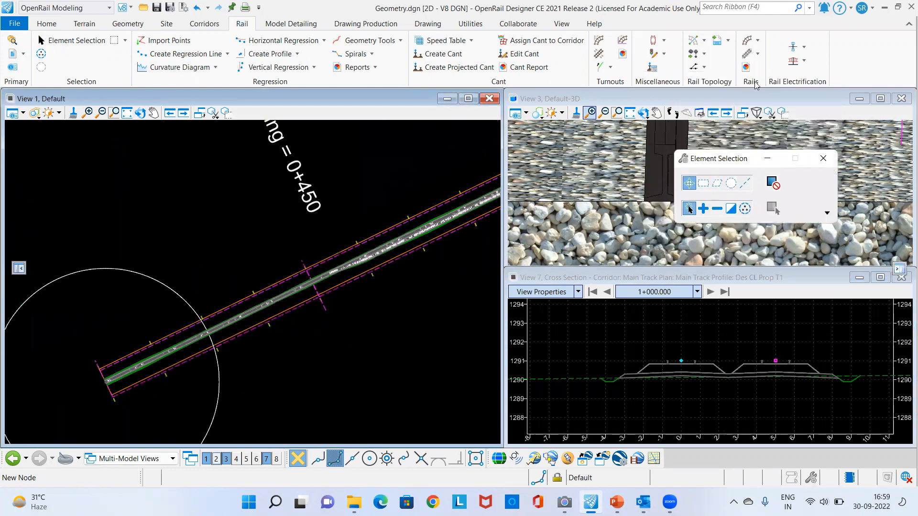
{"action": "left_click", "coordinate": [758, 41]}
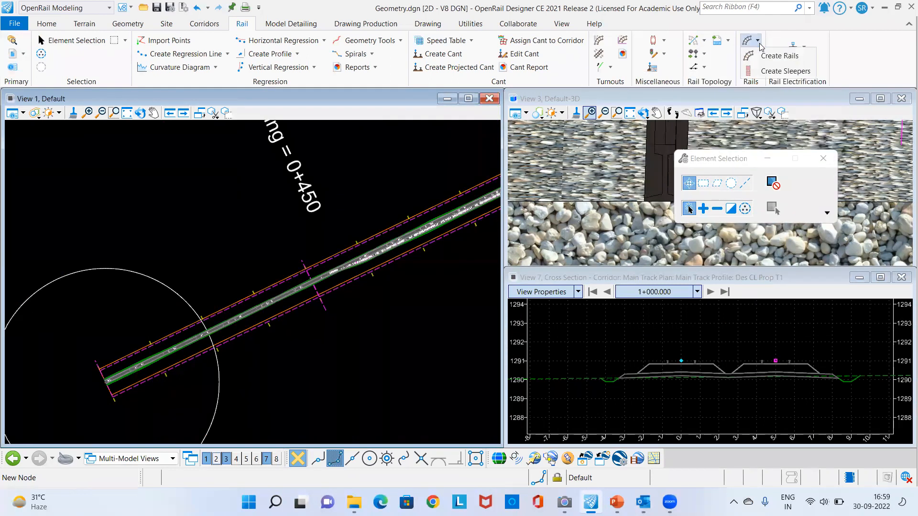
{"action": "left_click", "coordinate": [782, 68]}
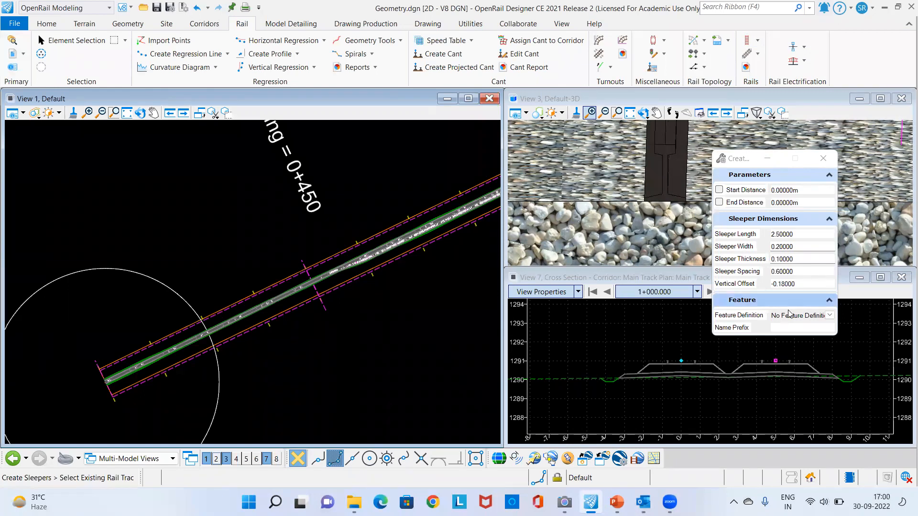
{"action": "scroll", "coordinate": [148, 351], "scroll_direction": "up", "scroll_amount": 4}
{"action": "scroll", "coordinate": [153, 347], "scroll_direction": "up", "scroll_amount": 5}
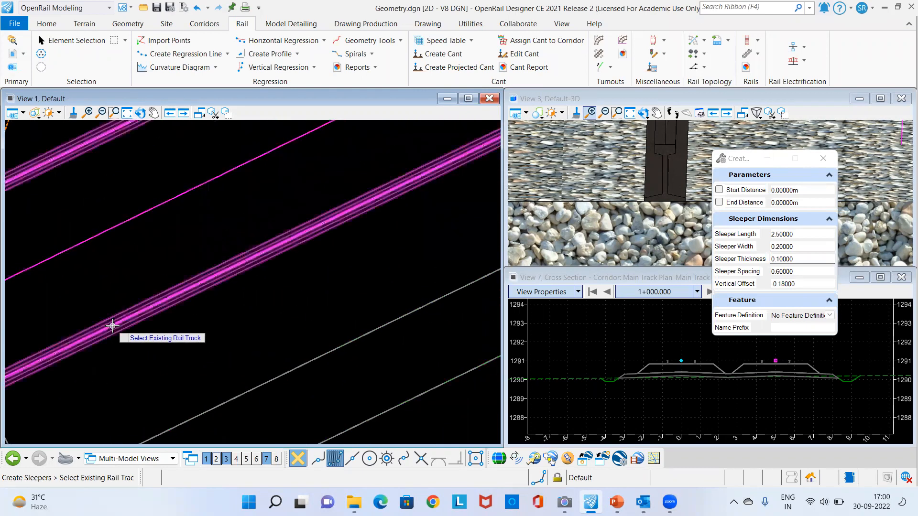
{"action": "left_click", "coordinate": [113, 326]}
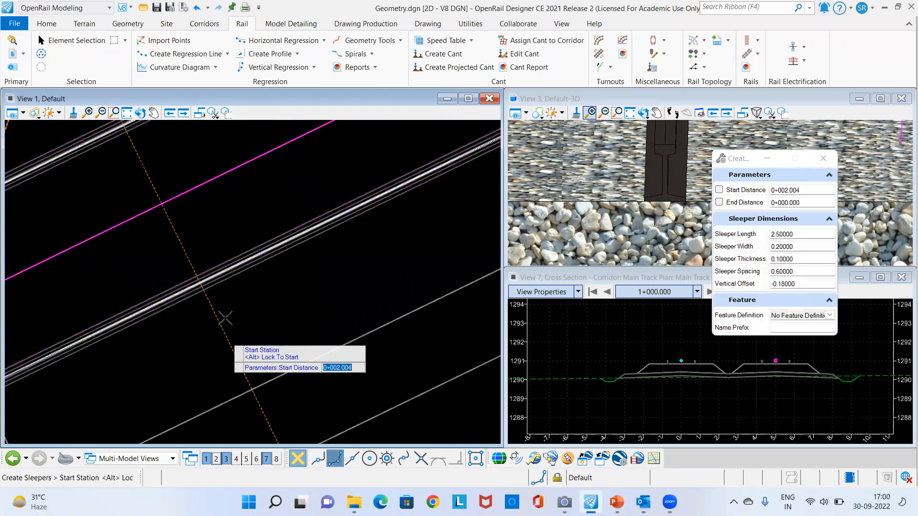
{"action": "scroll", "coordinate": [202, 268], "scroll_direction": "down", "scroll_amount": 2}
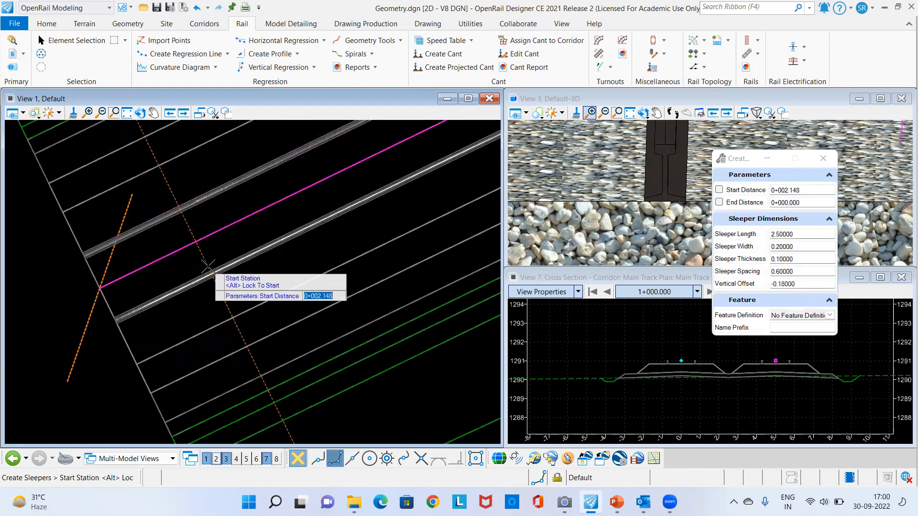
{"action": "scroll", "coordinate": [83, 339], "scroll_direction": "up", "scroll_amount": 1}
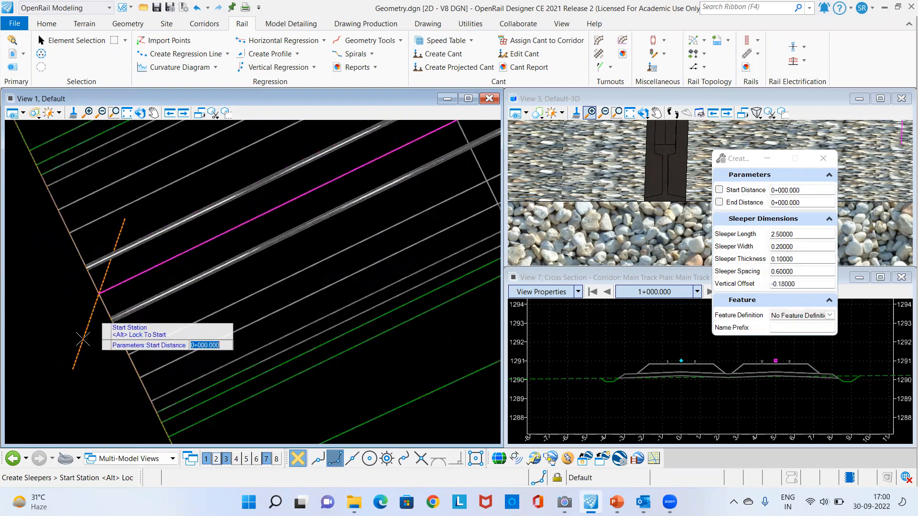
{"action": "left_click", "coordinate": [81, 353]}
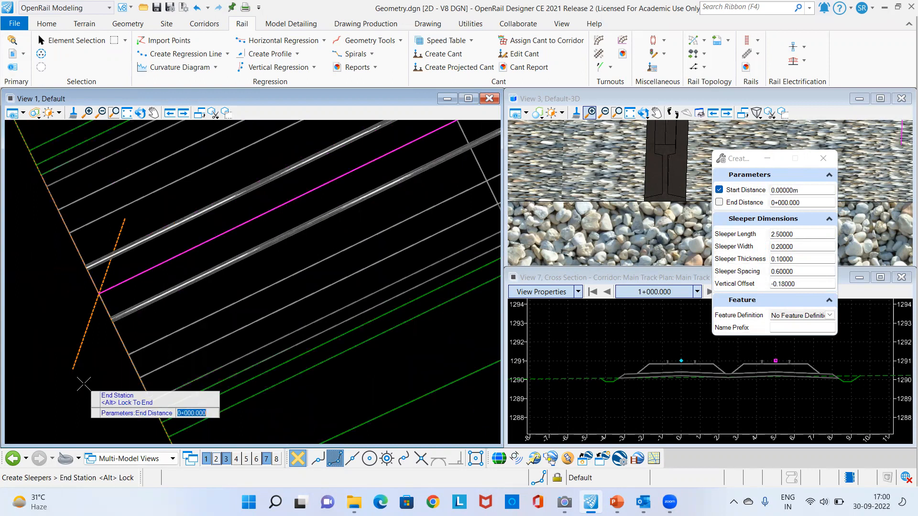
{"action": "scroll", "coordinate": [81, 363], "scroll_direction": "down", "scroll_amount": 3}
{"action": "key", "text": "alt"}
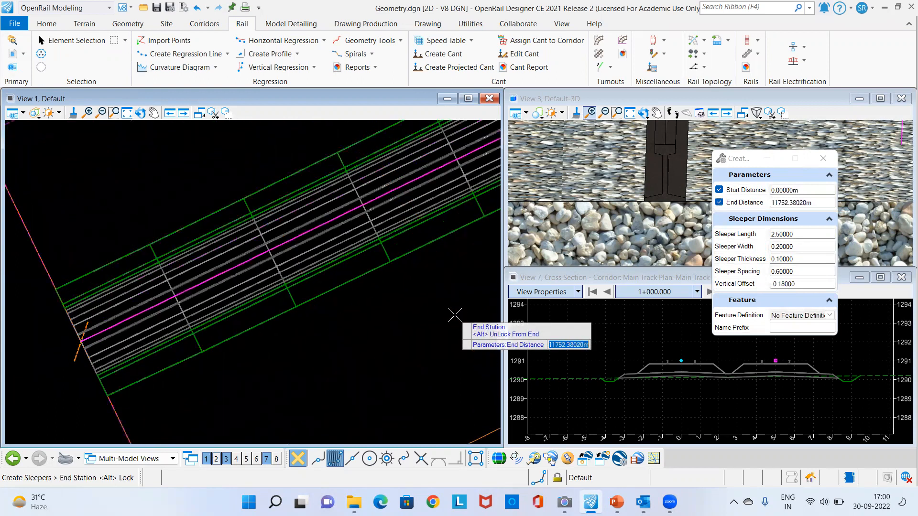
{"action": "left_click", "coordinate": [455, 315]}
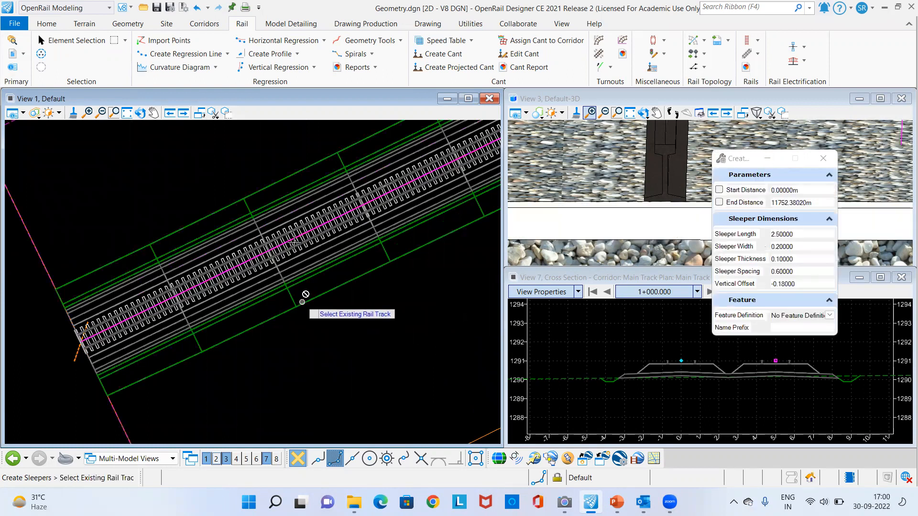
Step: Set the 3D view's display style to Transparent to show the sleepers within the main track's ballast
{"action": "scroll", "coordinate": [608, 152], "scroll_direction": "down", "scroll_amount": 4}
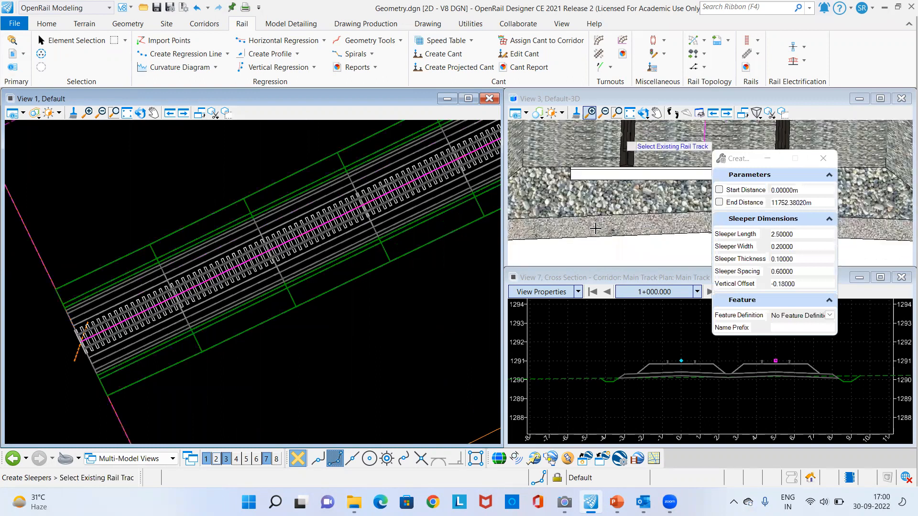
{"action": "scroll", "coordinate": [623, 164], "scroll_direction": "up", "scroll_amount": 2}
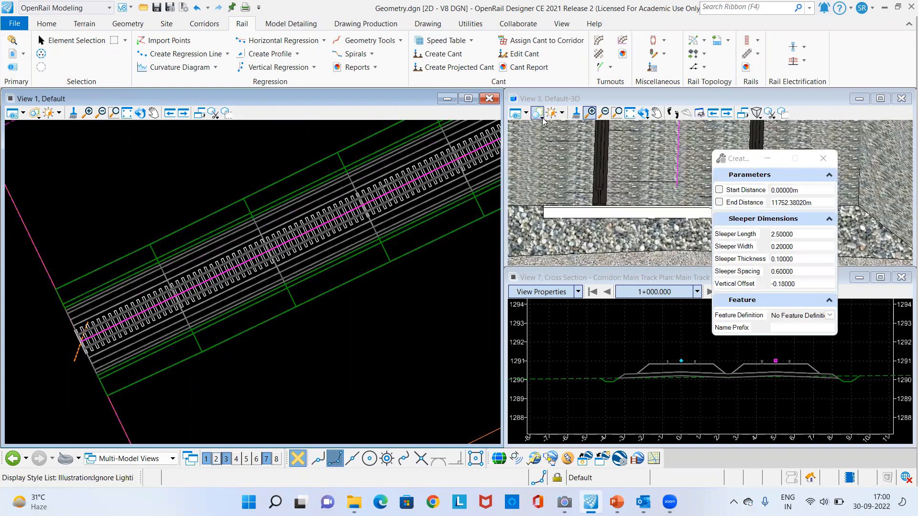
{"action": "left_click", "coordinate": [537, 113]}
{"action": "mouse_move", "coordinate": [554, 163]}
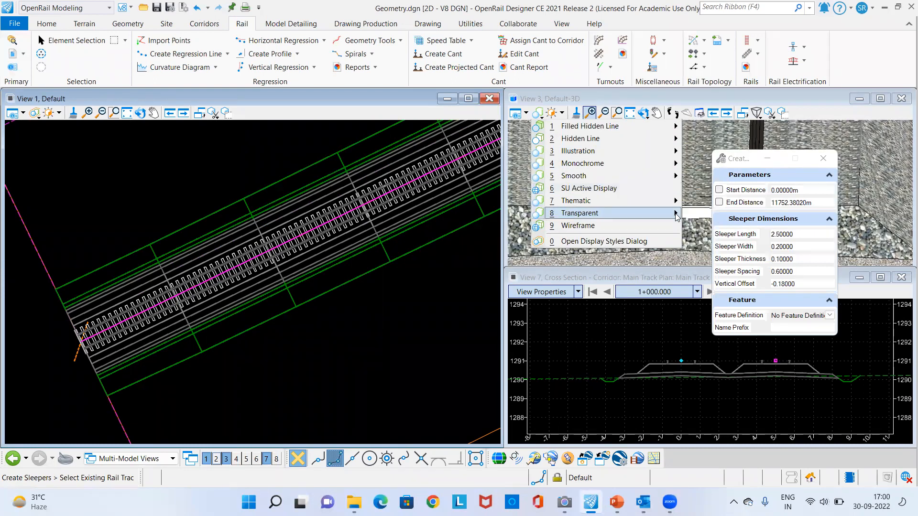
{"action": "left_click", "coordinate": [723, 213]}
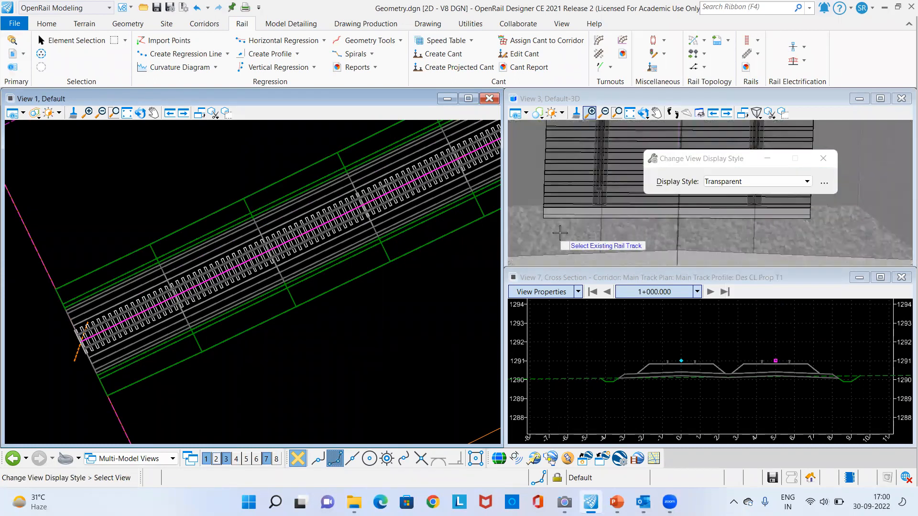
{"action": "scroll", "coordinate": [565, 235], "scroll_direction": "up", "scroll_amount": 3}
Step: Reset the 3D view to a fitted top orientation, rotate it to an oblique angle and examine the sleepers at the main track's start
{"action": "left_click", "coordinate": [643, 113]}
{"action": "left_click_drag", "start_coordinate": [600, 211], "coordinate": [704, 224]}
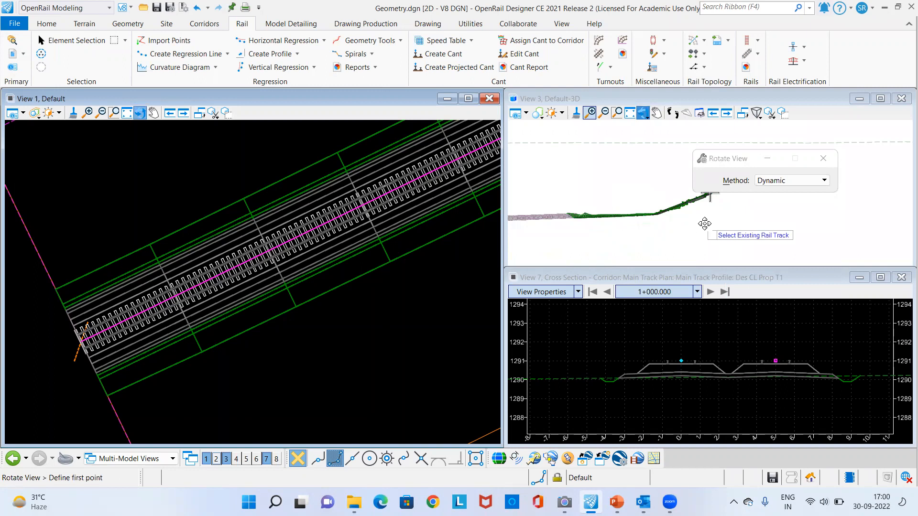
{"action": "left_click", "coordinate": [644, 114]}
{"action": "left_click", "coordinate": [669, 139]}
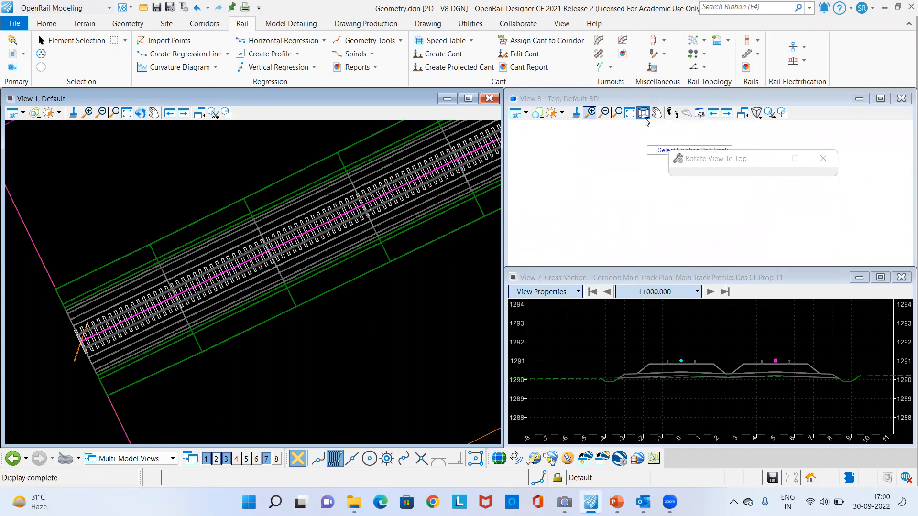
{"action": "left_click", "coordinate": [629, 114]}
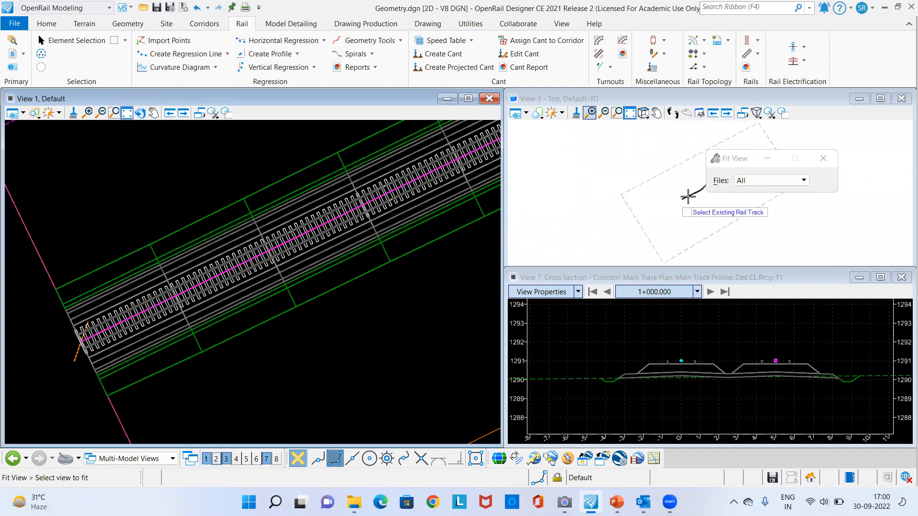
{"action": "left_click", "coordinate": [675, 190]}
{"action": "left_click", "coordinate": [643, 113]}
{"action": "left_click", "coordinate": [679, 125]}
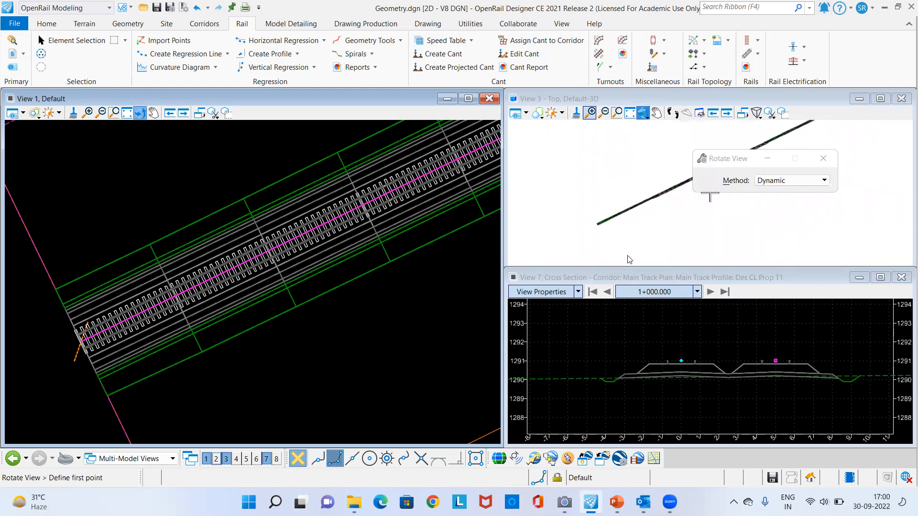
{"action": "left_click", "coordinate": [630, 247]}
{"action": "left_click", "coordinate": [662, 228]}
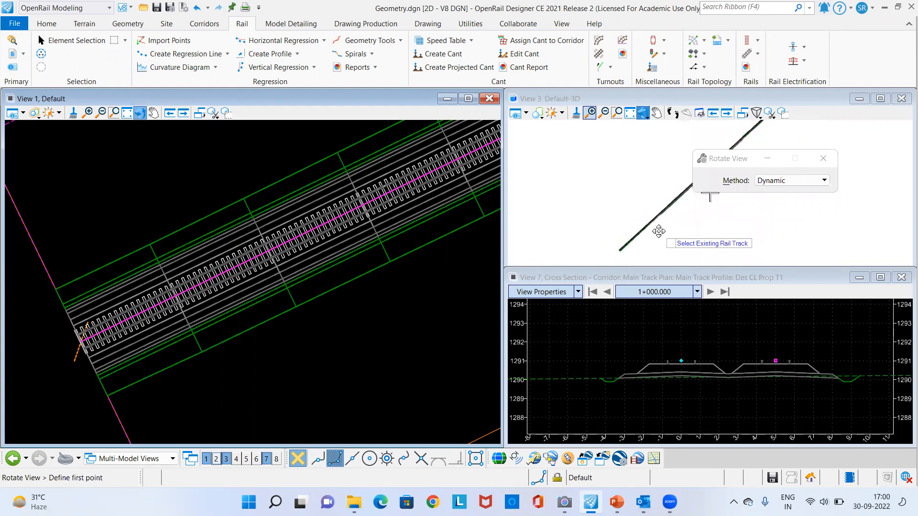
{"action": "right_click", "coordinate": [638, 253]}
{"action": "scroll", "coordinate": [638, 253], "scroll_direction": "up", "scroll_amount": 5}
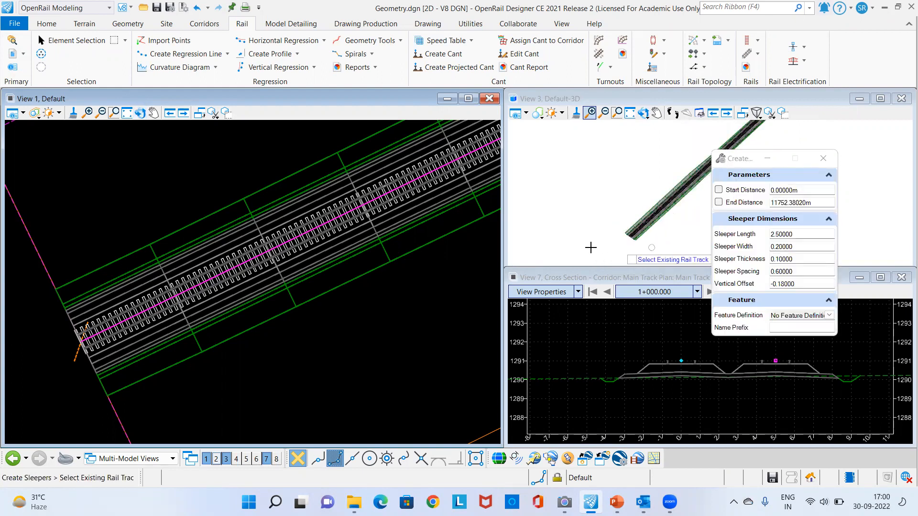
{"action": "scroll", "coordinate": [656, 231], "scroll_direction": "up", "scroll_amount": 5}
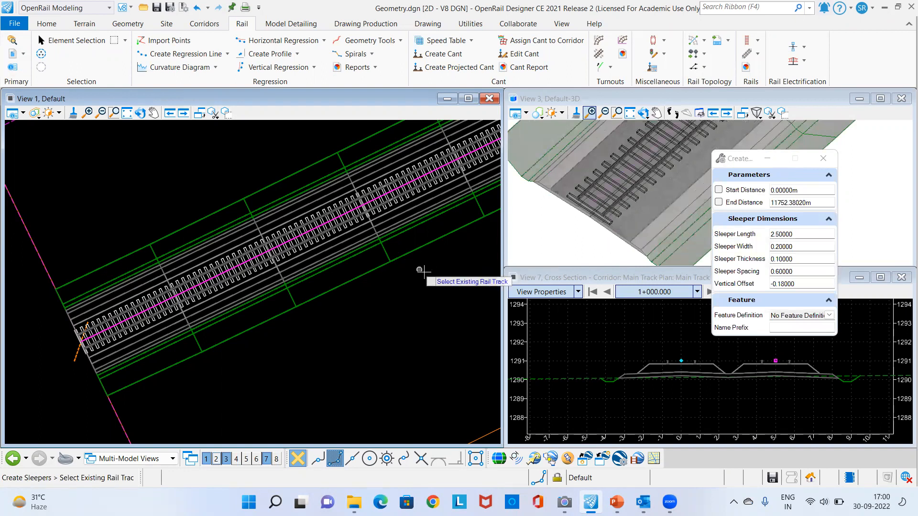
Step: Create sleepers along the siding, locked to its start at 0.00000 m and its end at 1033.66057 m
{"action": "scroll", "coordinate": [419, 270], "scroll_direction": "down", "scroll_amount": 1}
{"action": "middle_click_drag", "start_coordinate": [127, 356], "coordinate": [127, 355]}
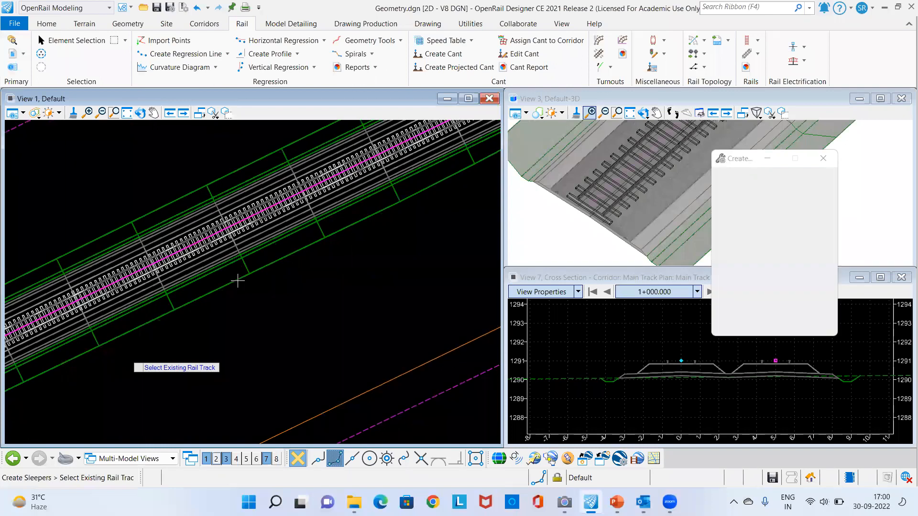
{"action": "scroll", "coordinate": [351, 280], "scroll_direction": "down", "scroll_amount": 3}
{"action": "middle_click_drag", "start_coordinate": [336, 300], "coordinate": [167, 374]}
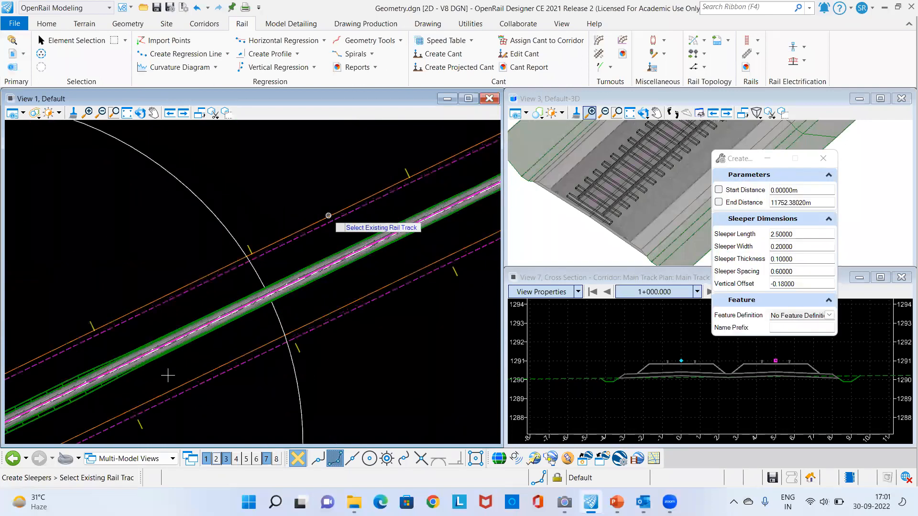
{"action": "scroll", "coordinate": [328, 265], "scroll_direction": "up", "scroll_amount": 2}
{"action": "scroll", "coordinate": [195, 369], "scroll_direction": "down", "scroll_amount": 5}
{"action": "scroll", "coordinate": [437, 266], "scroll_direction": "up", "scroll_amount": 3}
{"action": "scroll", "coordinate": [319, 299], "scroll_direction": "up", "scroll_amount": 2}
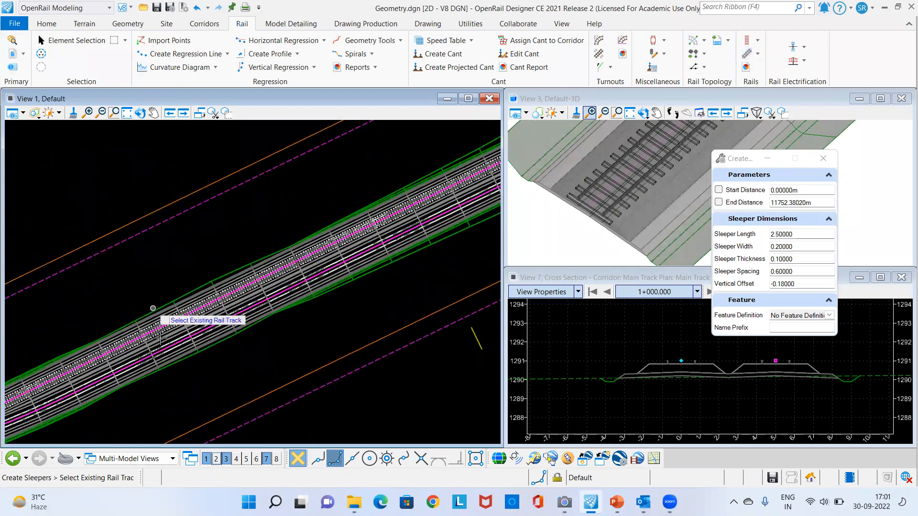
{"action": "scroll", "coordinate": [171, 351], "scroll_direction": "up", "scroll_amount": 2}
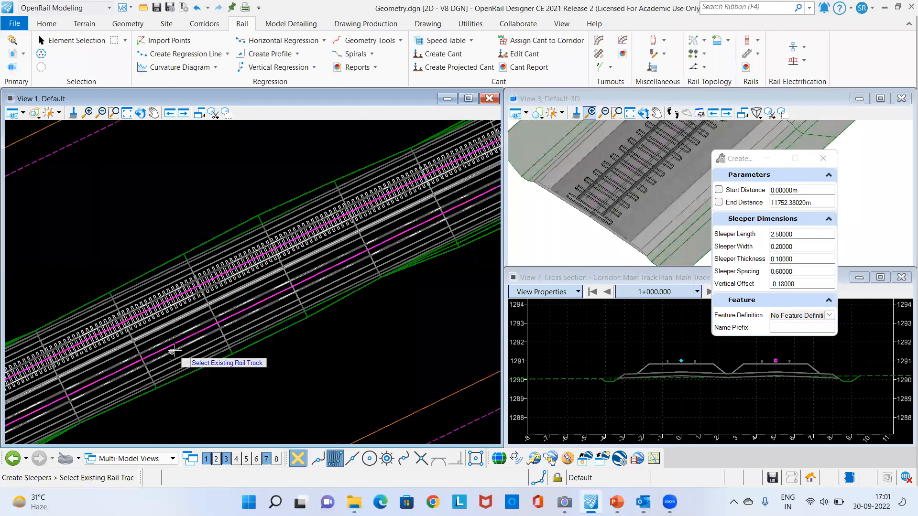
{"action": "left_click", "coordinate": [278, 337]}
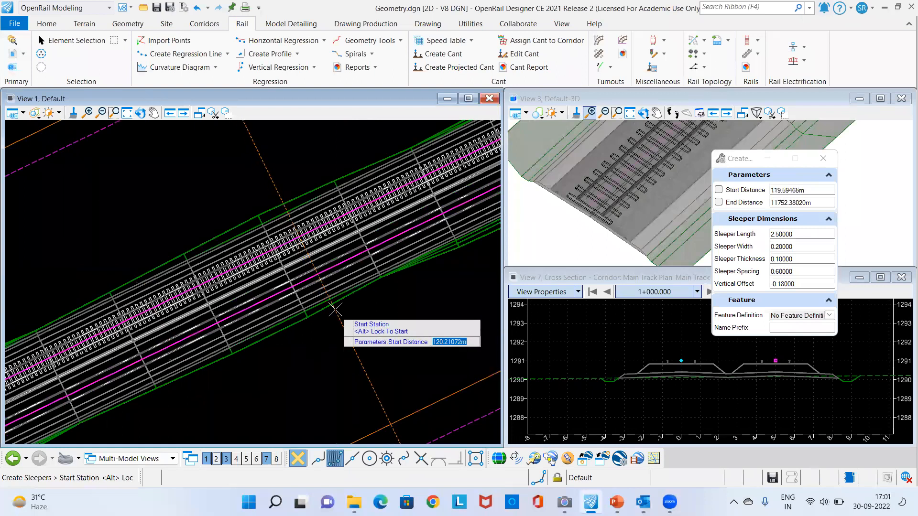
{"action": "key", "text": "alt"}
{"action": "left_click", "coordinate": [334, 309]}
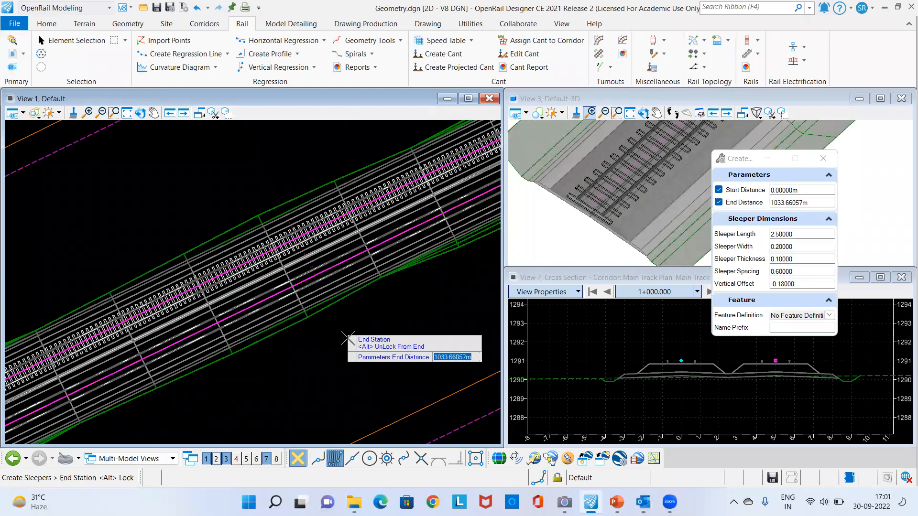
{"action": "left_click", "coordinate": [348, 336]}
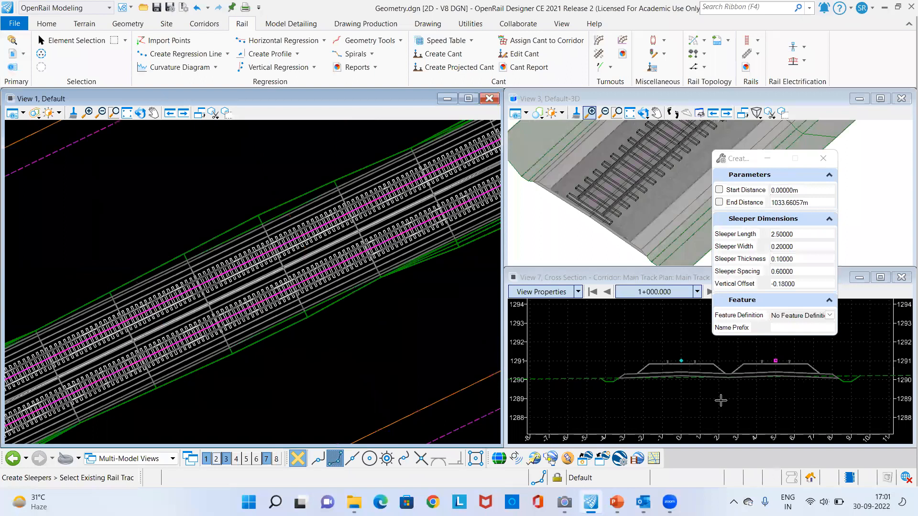
Step: Advance the cross section to station 1+020 and examine the sleepers beneath the rails of the main track and siding
{"action": "left_click_drag", "start_coordinate": [78, 235], "coordinate": [78, 234]}
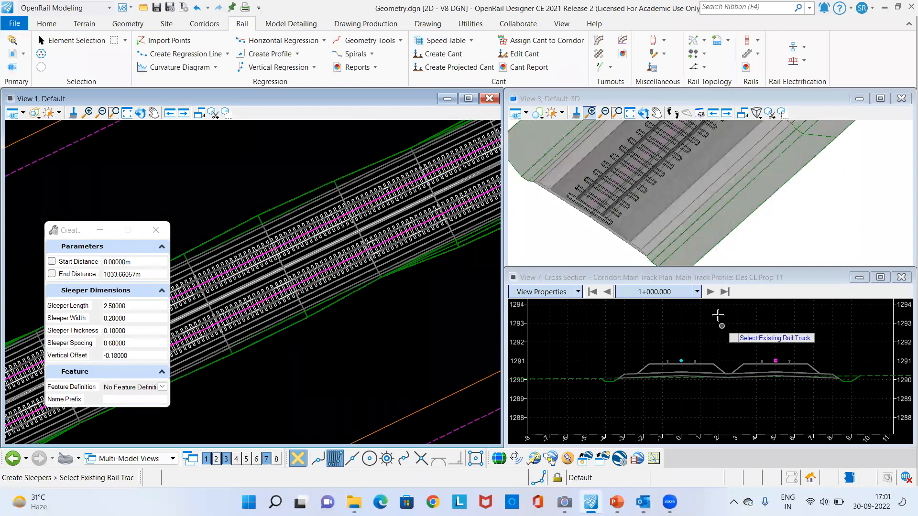
{"action": "left_click", "coordinate": [711, 293]}
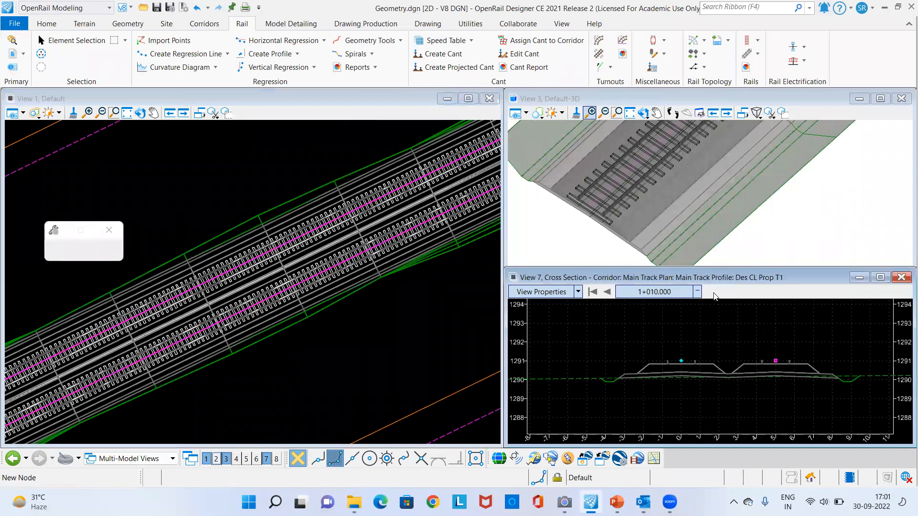
{"action": "scroll", "coordinate": [761, 378], "scroll_direction": "up", "scroll_amount": 3}
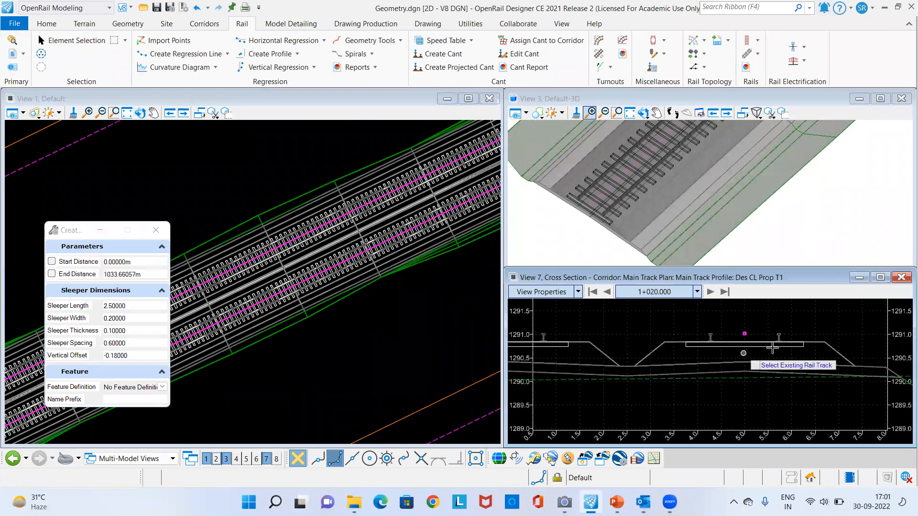
{"action": "scroll", "coordinate": [750, 352], "scroll_direction": "down", "scroll_amount": 2}
{"action": "scroll", "coordinate": [652, 359], "scroll_direction": "up", "scroll_amount": 2}
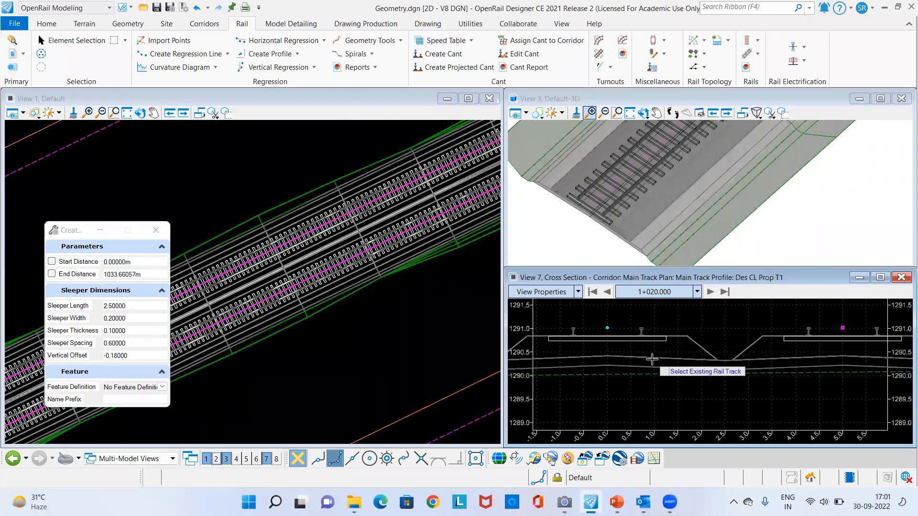
{"action": "scroll", "coordinate": [652, 359], "scroll_direction": "down", "scroll_amount": 1}
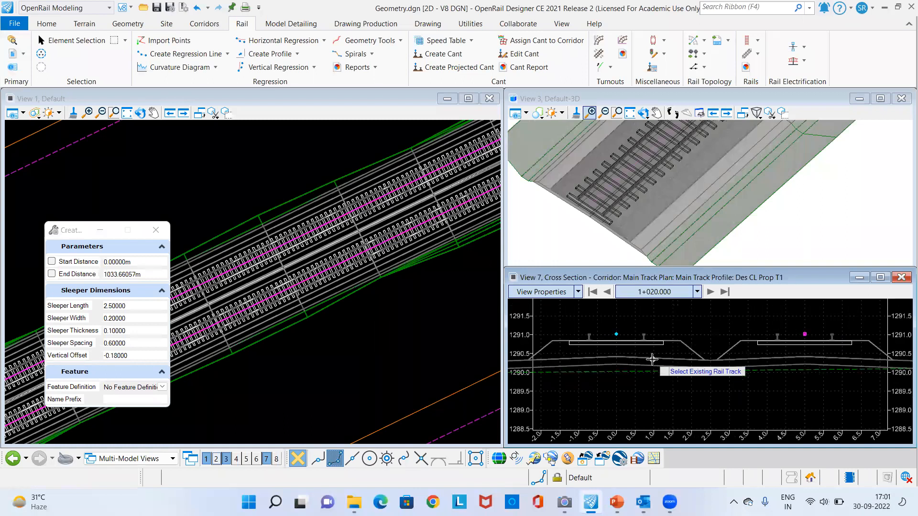
{"action": "scroll", "coordinate": [656, 360], "scroll_direction": "down", "scroll_amount": 1}
{"action": "middle_click_drag", "start_coordinate": [623, 377], "coordinate": [675, 356]}
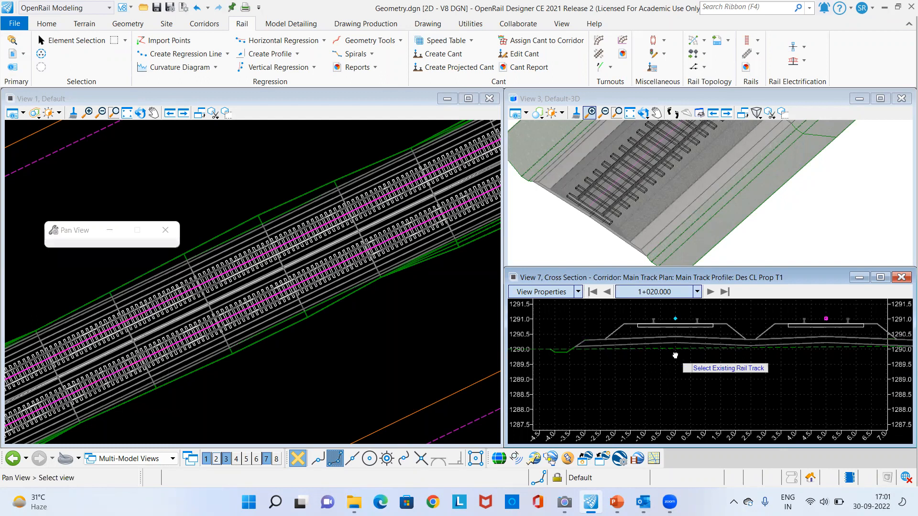
Step: Calculate the Main Track corridor's component quantities and examine the ballast and subballast layers in the cross section at station 1+020
{"action": "scroll", "coordinate": [693, 326], "scroll_direction": "up", "scroll_amount": 2}
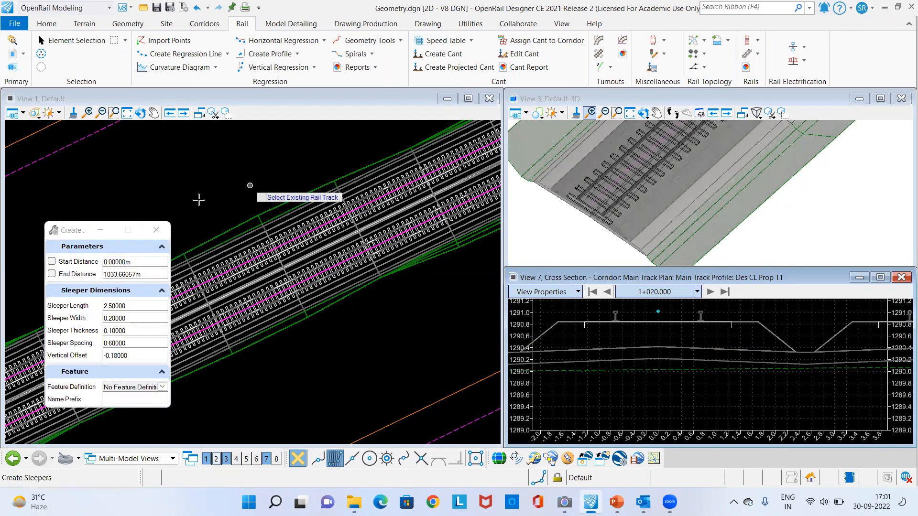
{"action": "left_click", "coordinate": [153, 233]}
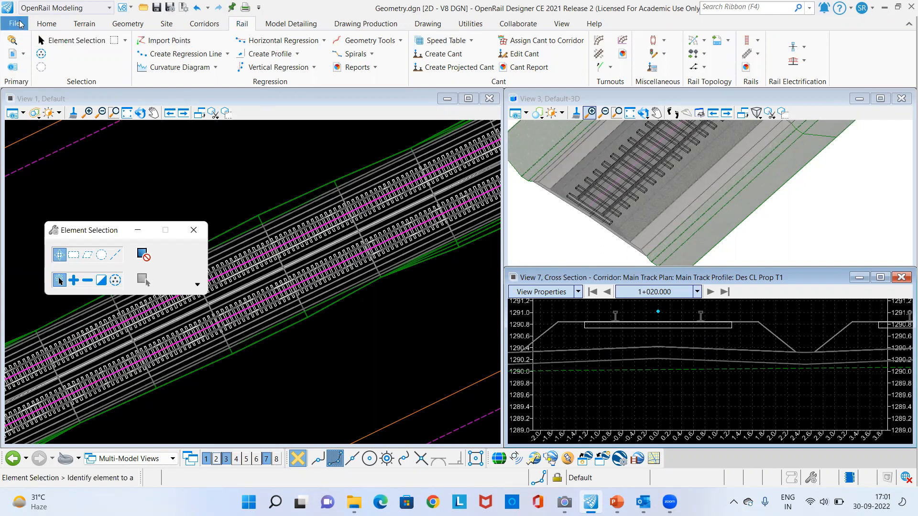
{"action": "left_click", "coordinate": [302, 24]}
{"action": "left_click", "coordinate": [204, 26]}
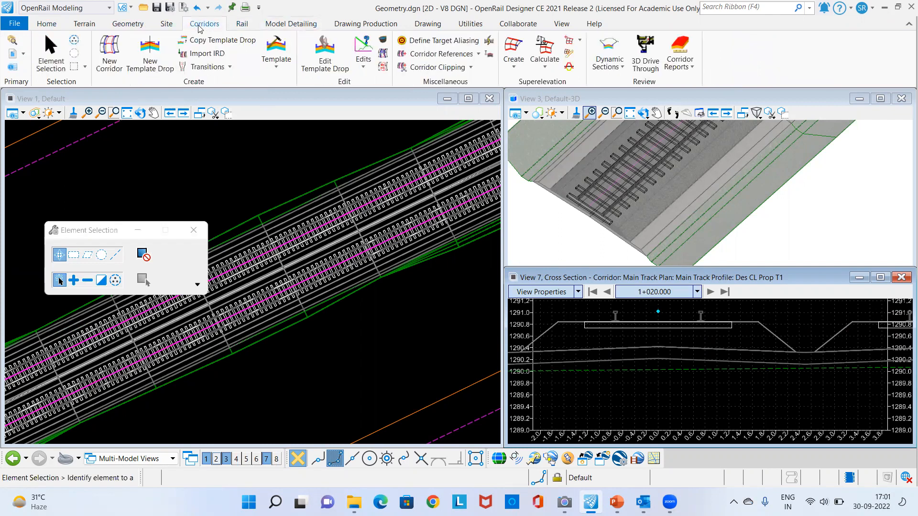
{"action": "left_click", "coordinate": [685, 52]}
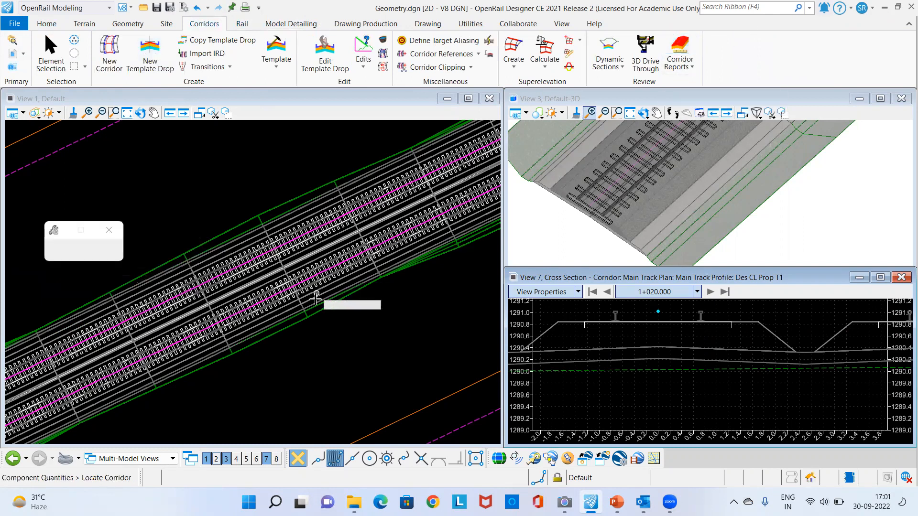
{"action": "left_click", "coordinate": [426, 313]}
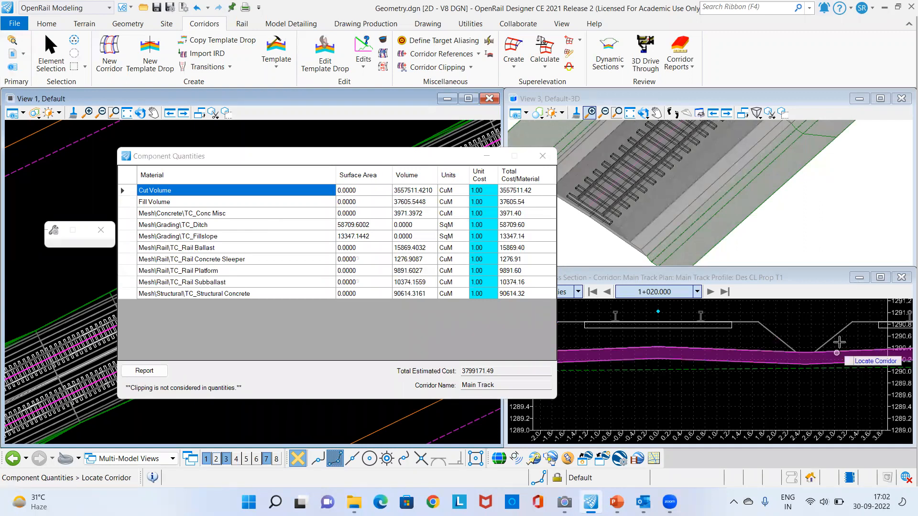
{"action": "scroll", "coordinate": [753, 368], "scroll_direction": "down", "scroll_amount": 1}
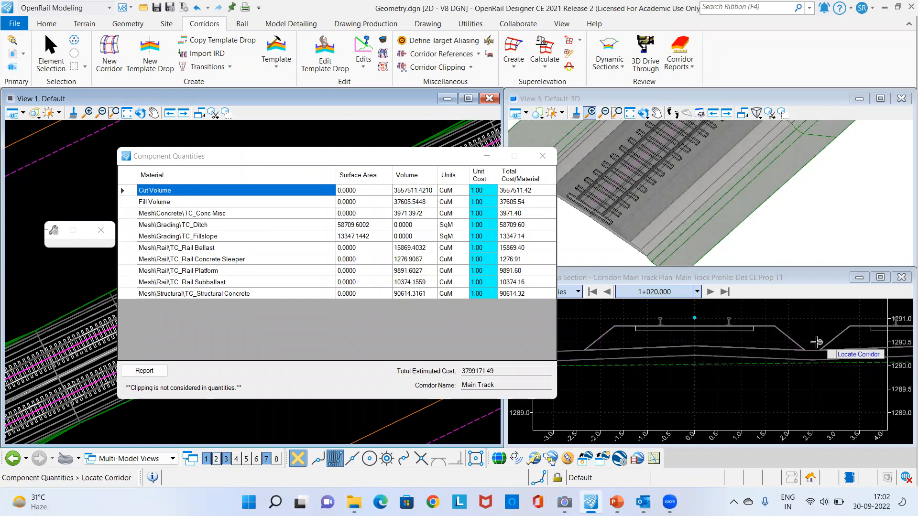
{"action": "scroll", "coordinate": [638, 335], "scroll_direction": "down", "scroll_amount": 3}
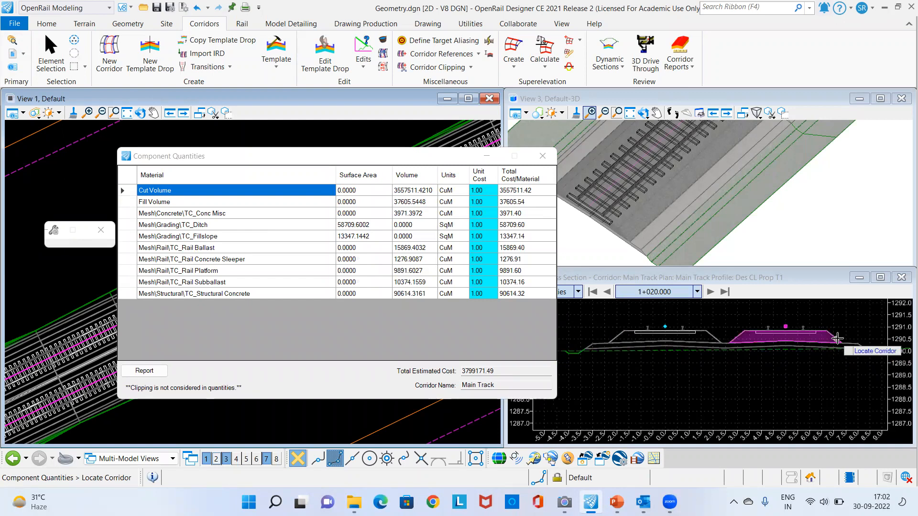
{"action": "scroll", "coordinate": [837, 339], "scroll_direction": "up", "scroll_amount": 2}
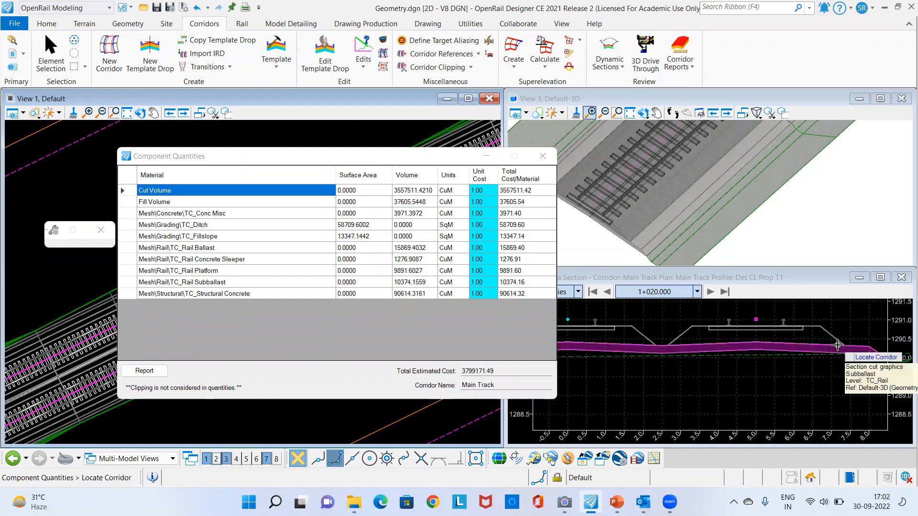
Step: Enlarge the Component Quantities window and reposition it so the full material table is easy to read
{"action": "left_click", "coordinate": [145, 371]}
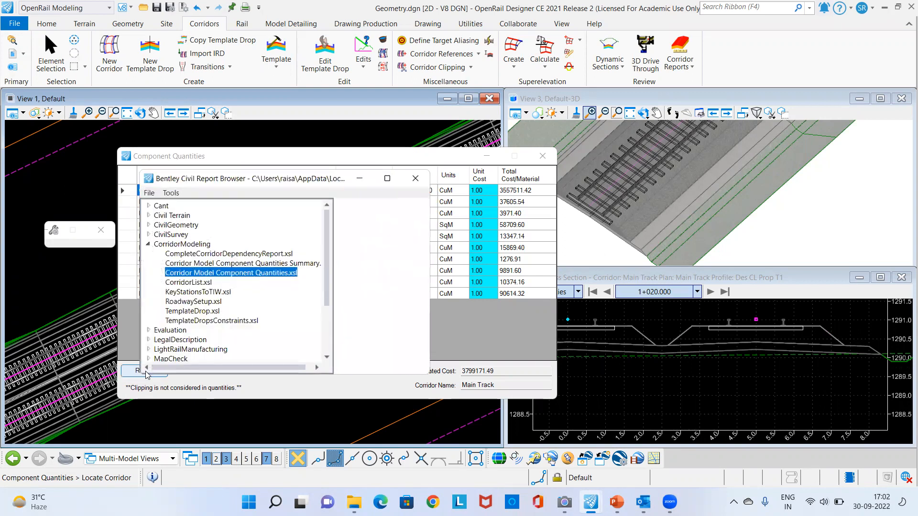
{"action": "left_click", "coordinate": [574, 278]}
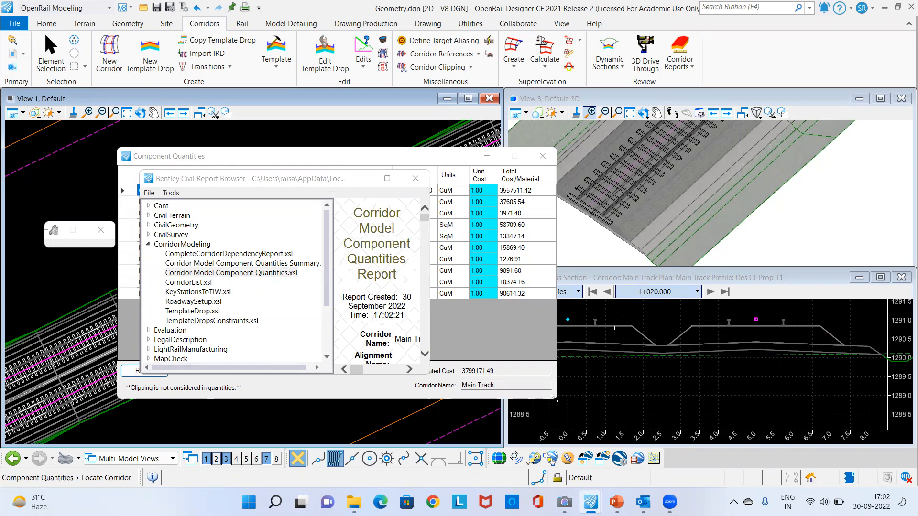
{"action": "left_click_drag", "start_coordinate": [555, 399], "coordinate": [863, 432]}
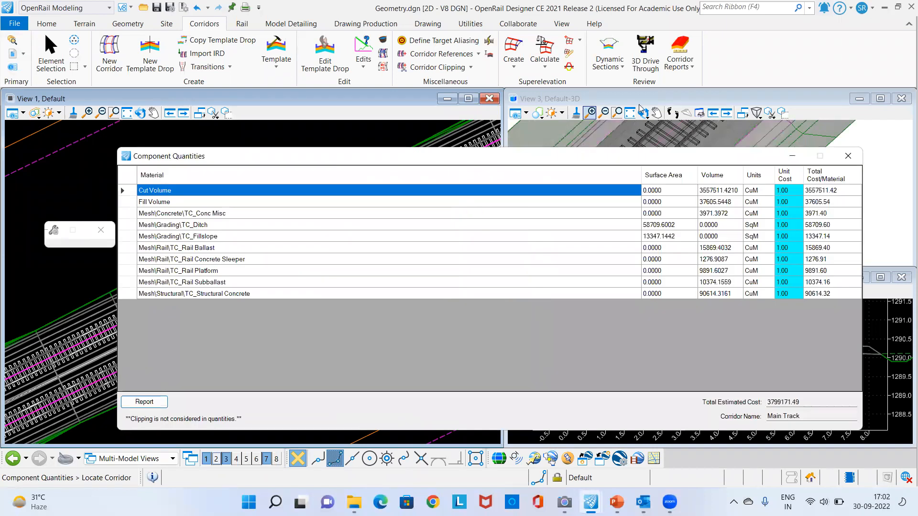
{"action": "left_click_drag", "start_coordinate": [583, 150], "coordinate": [583, 44]}
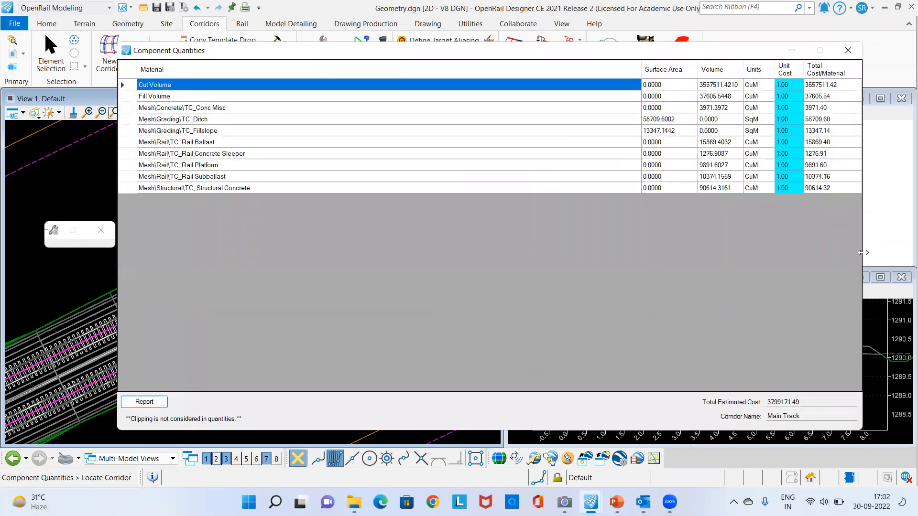
{"action": "left_click_drag", "start_coordinate": [863, 253], "coordinate": [639, 239]}
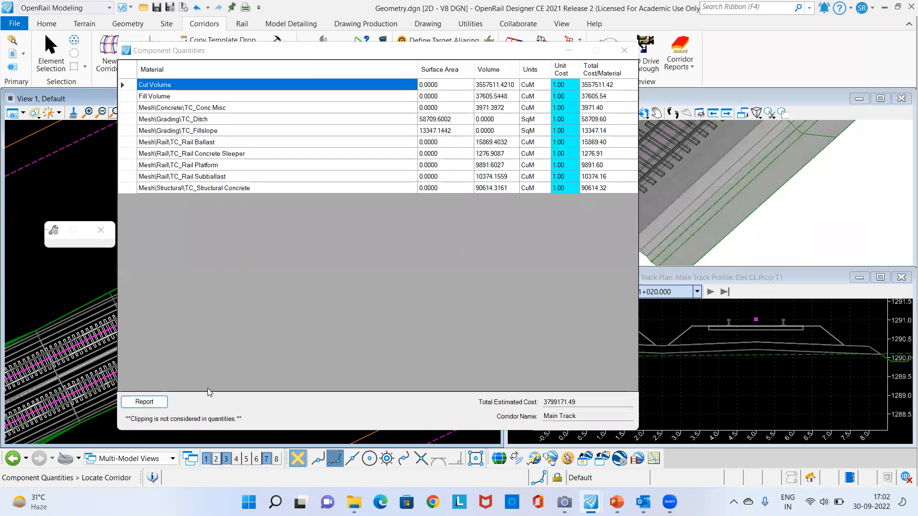
Step: Generate the Corridor Model Component Quantities report for the Main Track corridor and review its quantities by station
{"action": "left_click", "coordinate": [144, 402]}
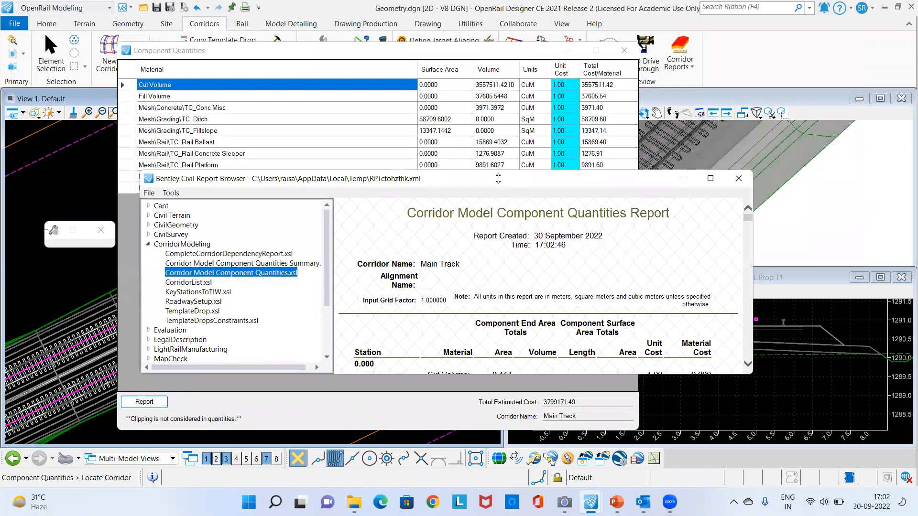
{"action": "scroll", "coordinate": [546, 320], "scroll_direction": "down", "scroll_amount": 9}
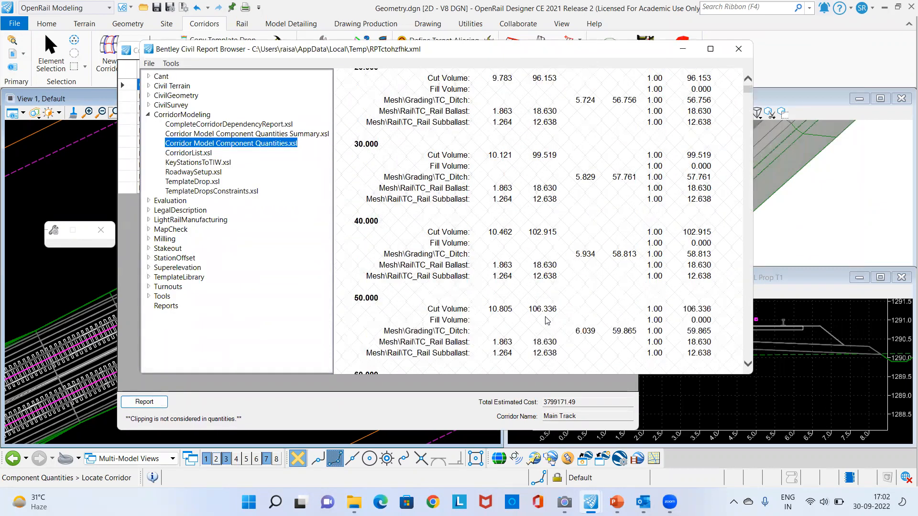
{"action": "scroll", "coordinate": [546, 321], "scroll_direction": "down", "scroll_amount": 4}
{"action": "scroll", "coordinate": [546, 321], "scroll_direction": "down", "scroll_amount": 20}
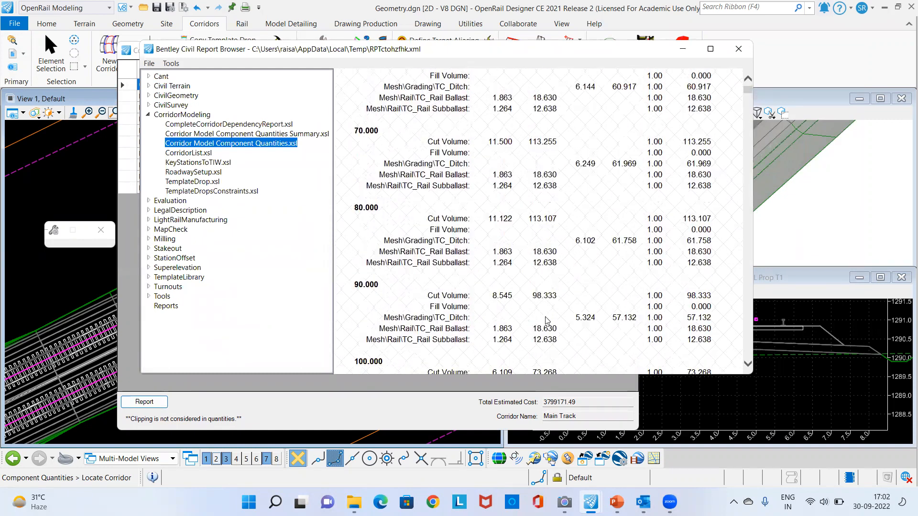
{"action": "scroll", "coordinate": [546, 320], "scroll_direction": "up", "scroll_amount": 5}
Step: Set the report's station format to ss+ss.ss and review the reformatted stations along the corridor
{"action": "left_click", "coordinate": [169, 62]}
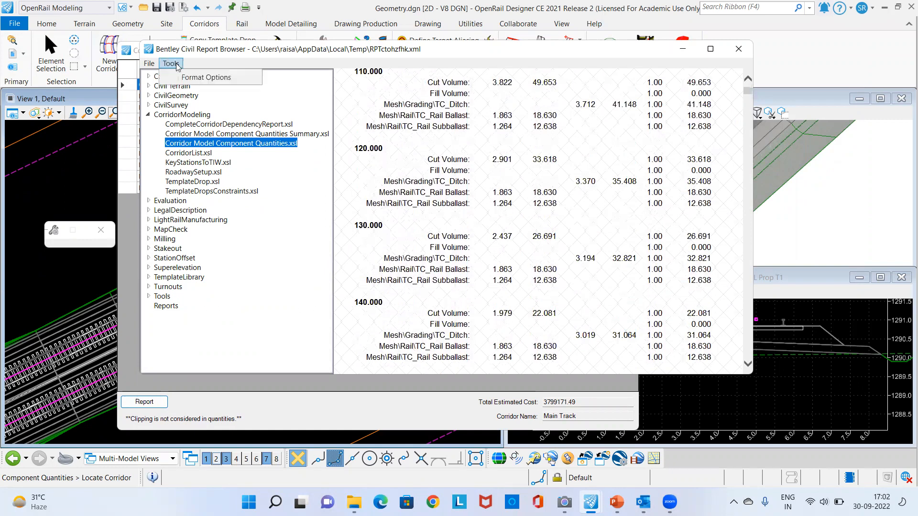
{"action": "left_click", "coordinate": [188, 76]}
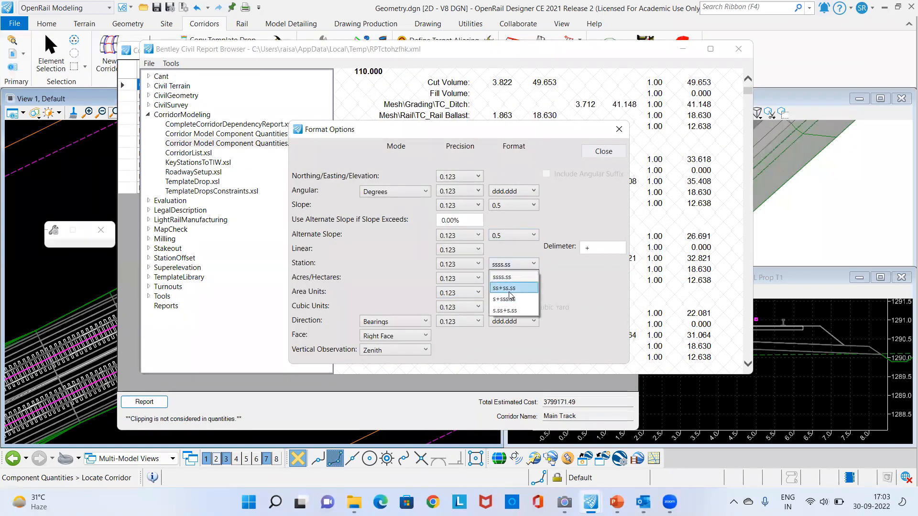
{"action": "left_click", "coordinate": [509, 289]}
{"action": "left_click", "coordinate": [604, 151]}
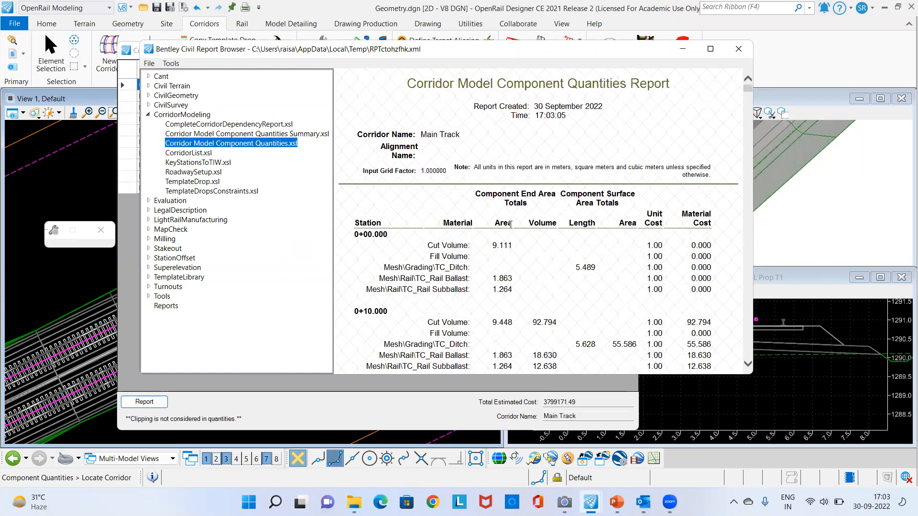
{"action": "scroll", "coordinate": [480, 249], "scroll_direction": "down", "scroll_amount": 20}
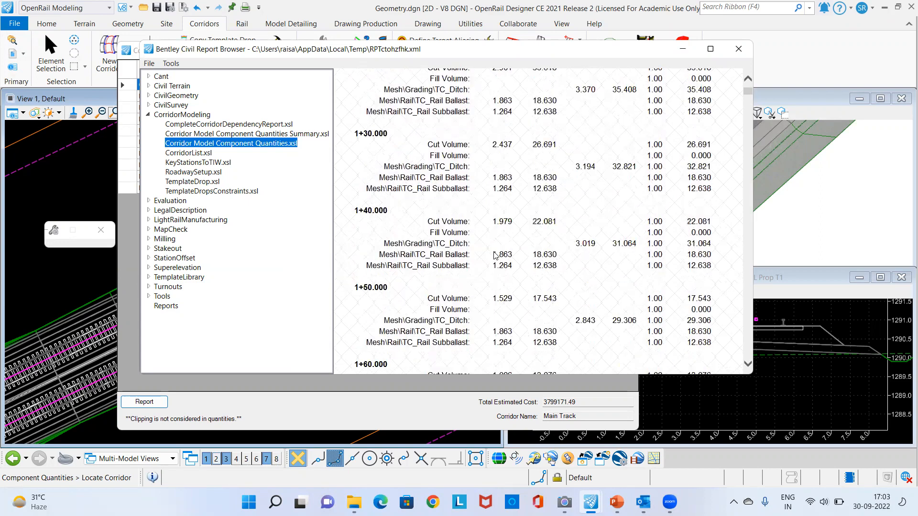
{"action": "scroll", "coordinate": [498, 238], "scroll_direction": "down", "scroll_amount": 20}
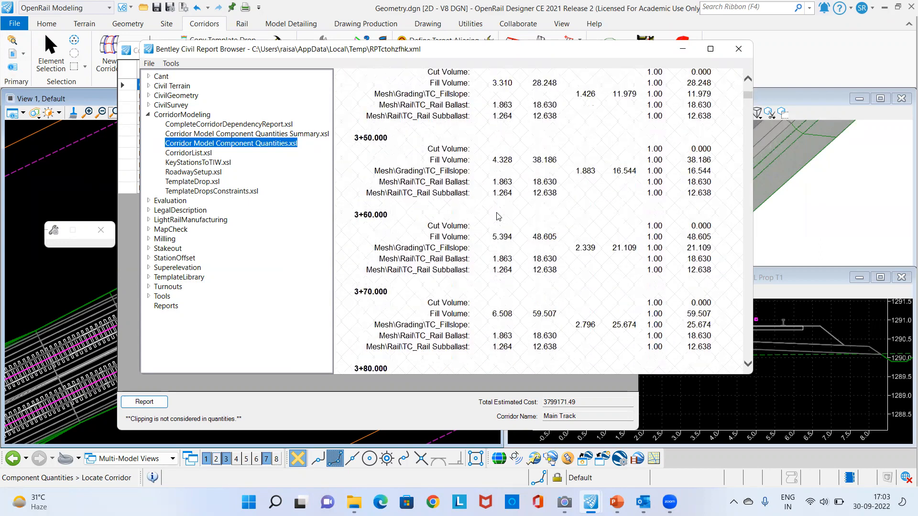
{"action": "scroll", "coordinate": [499, 216], "scroll_direction": "down", "scroll_amount": 20}
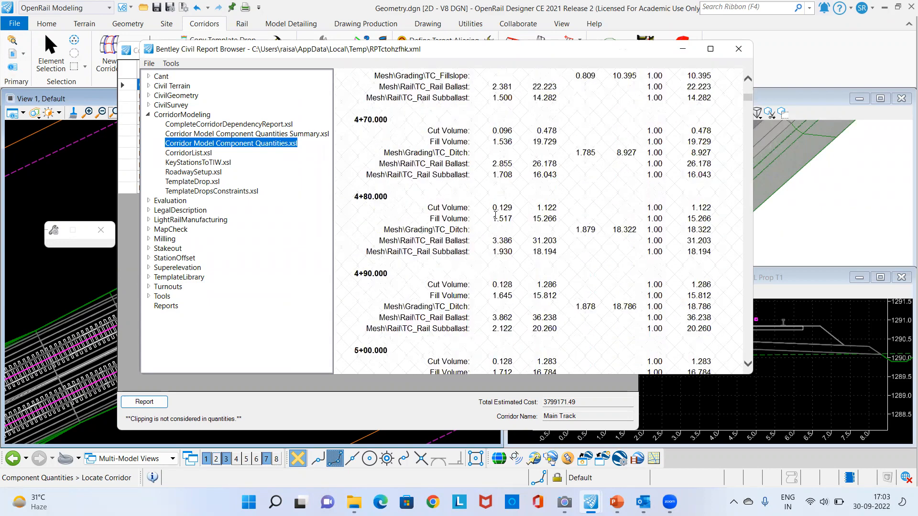
{"action": "scroll", "coordinate": [496, 216], "scroll_direction": "down", "scroll_amount": 20}
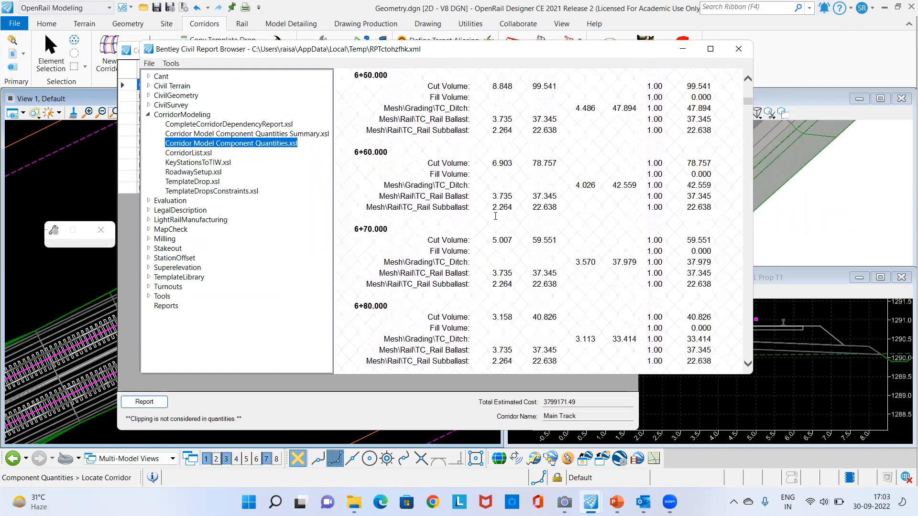
{"action": "scroll", "coordinate": [495, 217], "scroll_direction": "down", "scroll_amount": 15}
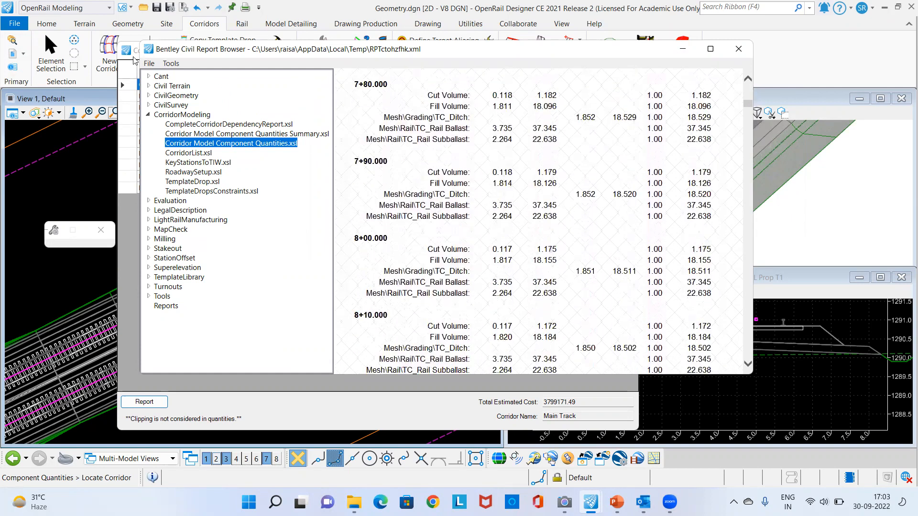
Step: Save the quantities report as an Excel file named Report in Workshop_IITD\Open Rail Designer on the desktop and close the report
{"action": "left_click", "coordinate": [148, 63]}
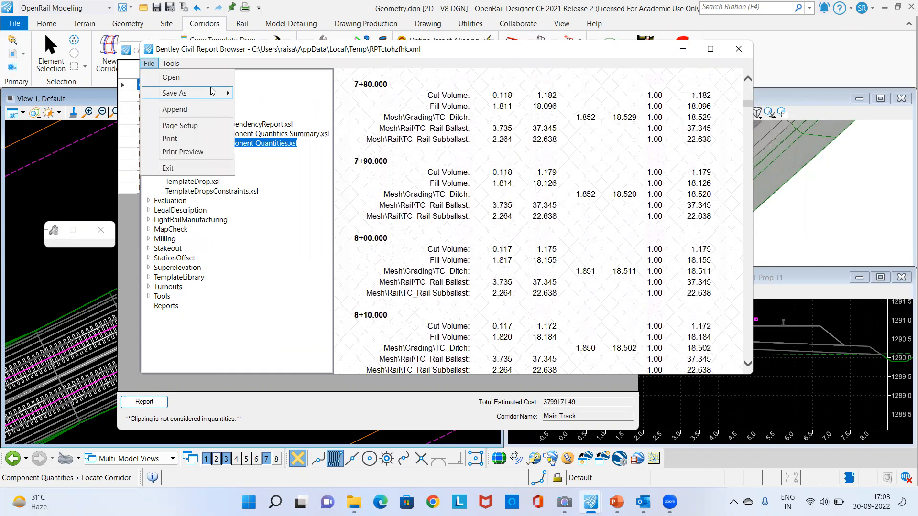
{"action": "mouse_move", "coordinate": [212, 92]}
{"action": "left_click", "coordinate": [305, 132]}
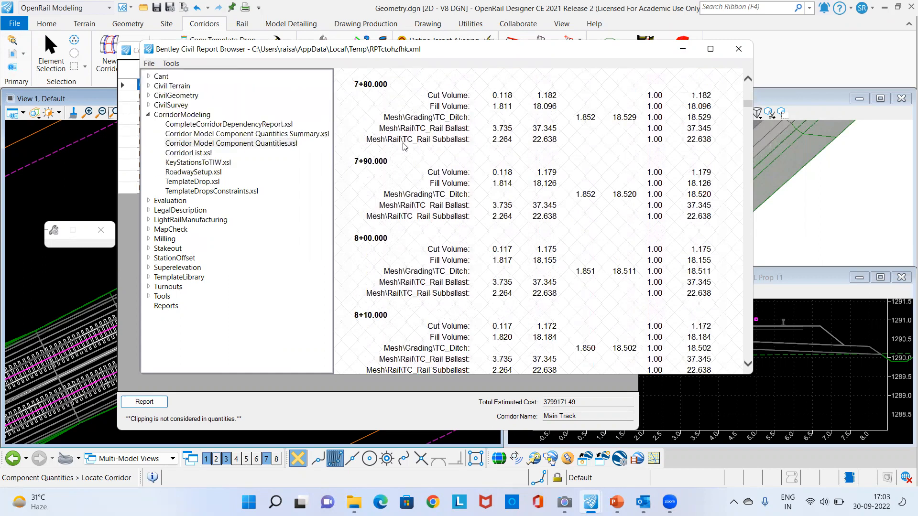
{"action": "left_click", "coordinate": [186, 171]}
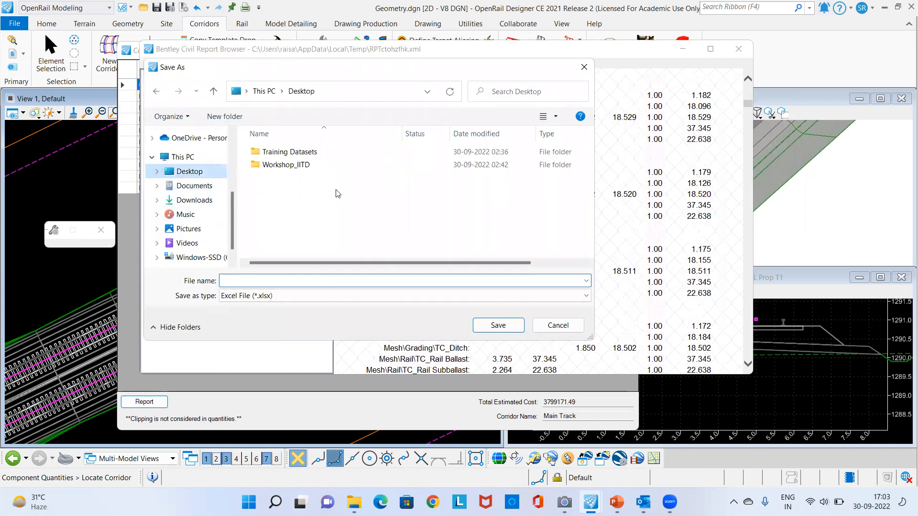
{"action": "double_click", "coordinate": [313, 165]}
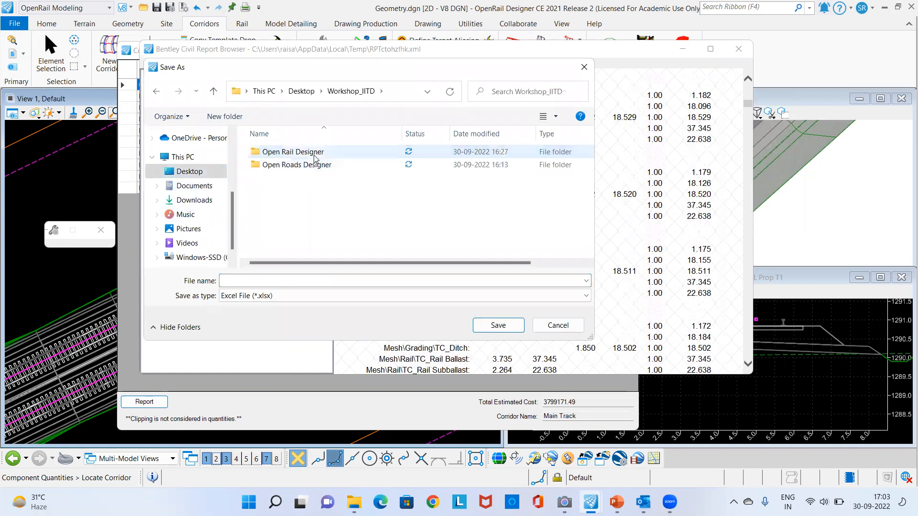
{"action": "double_click", "coordinate": [302, 152]}
{"action": "left_click", "coordinate": [274, 279]}
{"action": "type", "text": "Report"}
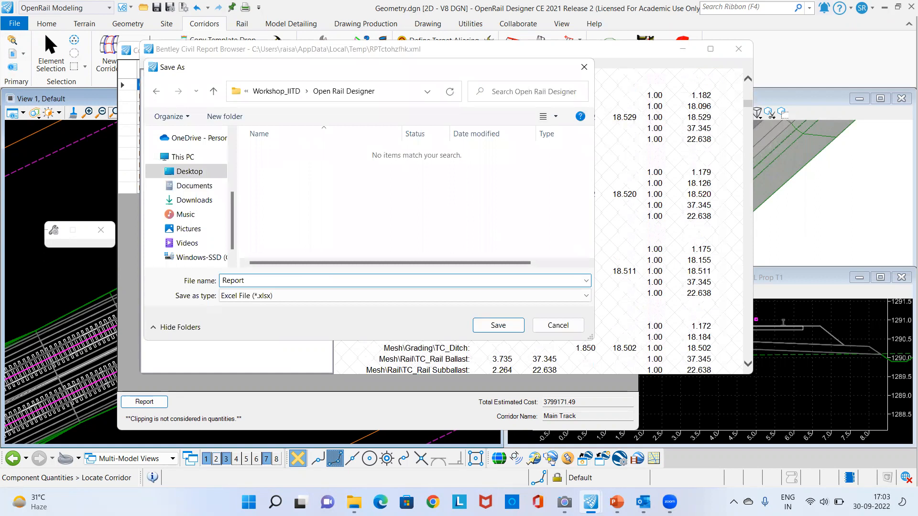
{"action": "left_click", "coordinate": [498, 325]}
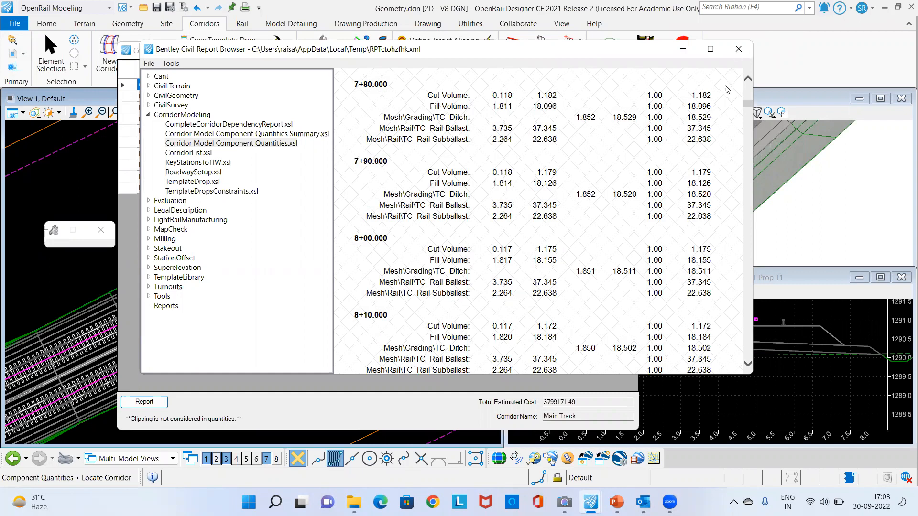
{"action": "left_click", "coordinate": [739, 51]}
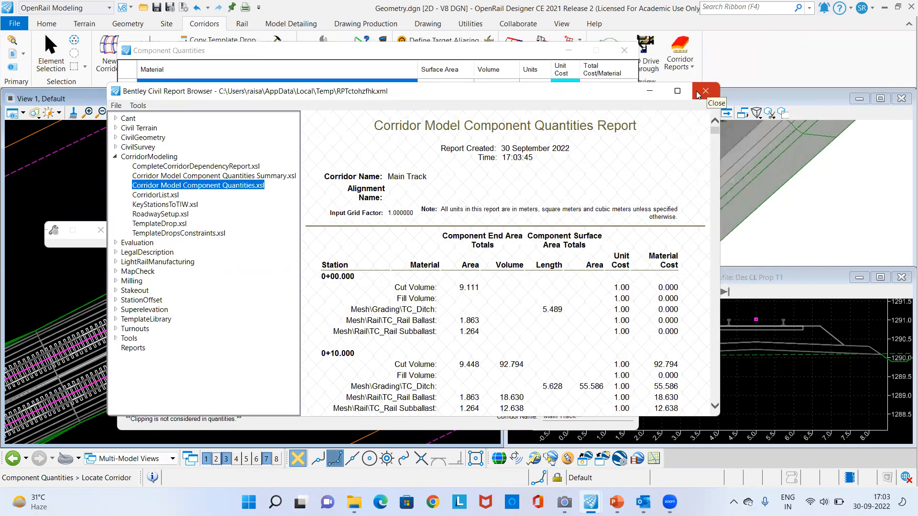
{"action": "left_click", "coordinate": [698, 94]}
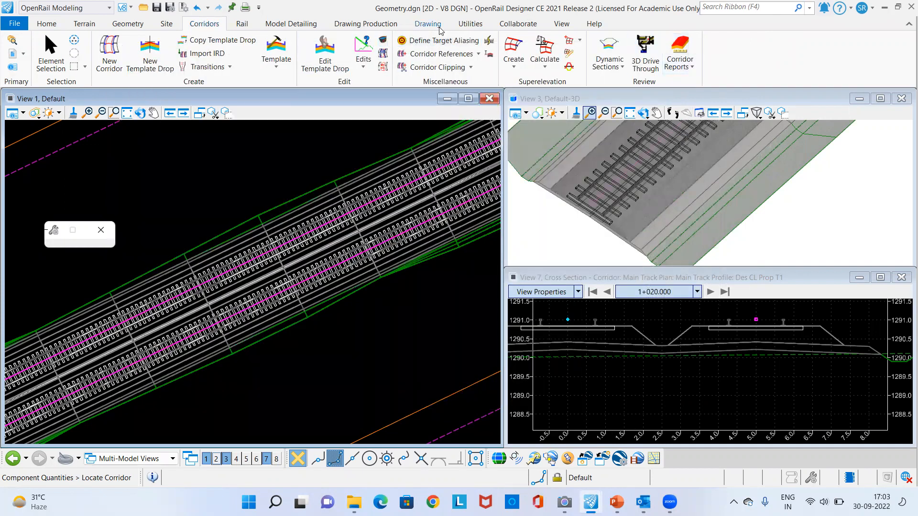
Step: Switch the view layout to 2 Views Plan/3D and bring up the drawing production tools
{"action": "right_click", "coordinate": [299, 356]}
{"action": "mouse_move", "coordinate": [401, 106]}
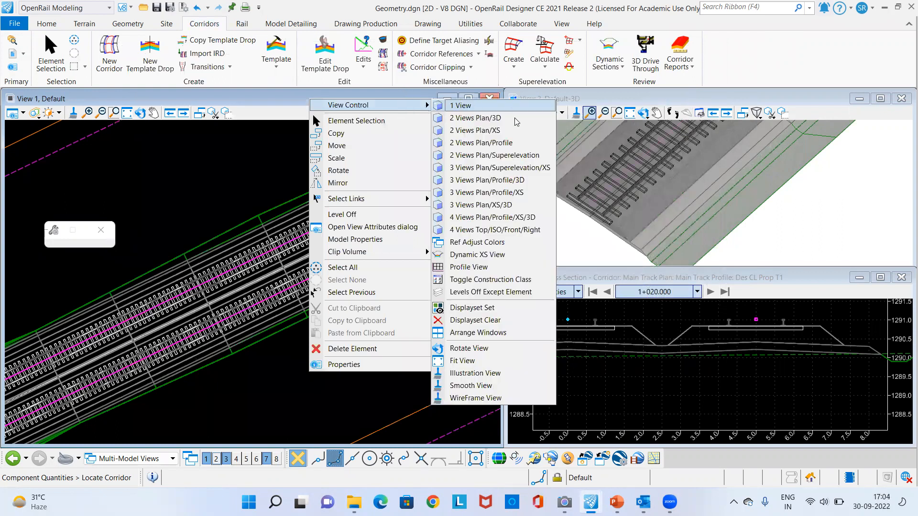
{"action": "left_click", "coordinate": [477, 118]}
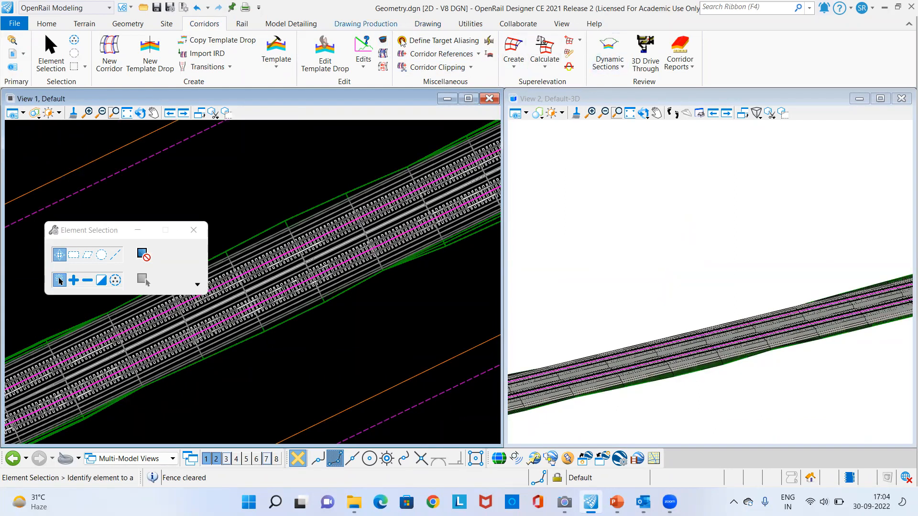
{"action": "left_click", "coordinate": [377, 25]}
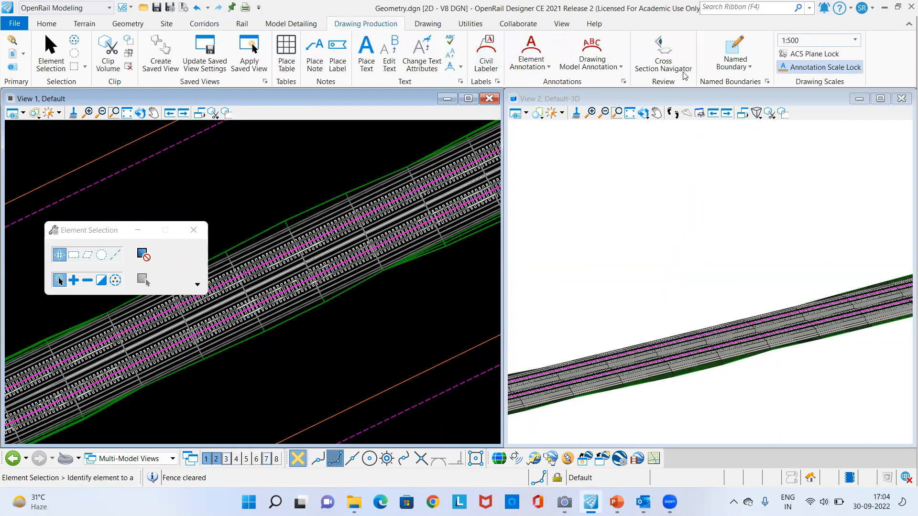
Step: Set up a civil cross section named boundary with the A1_XS drawing seed and drawing creation enabled
{"action": "left_click", "coordinate": [751, 74]}
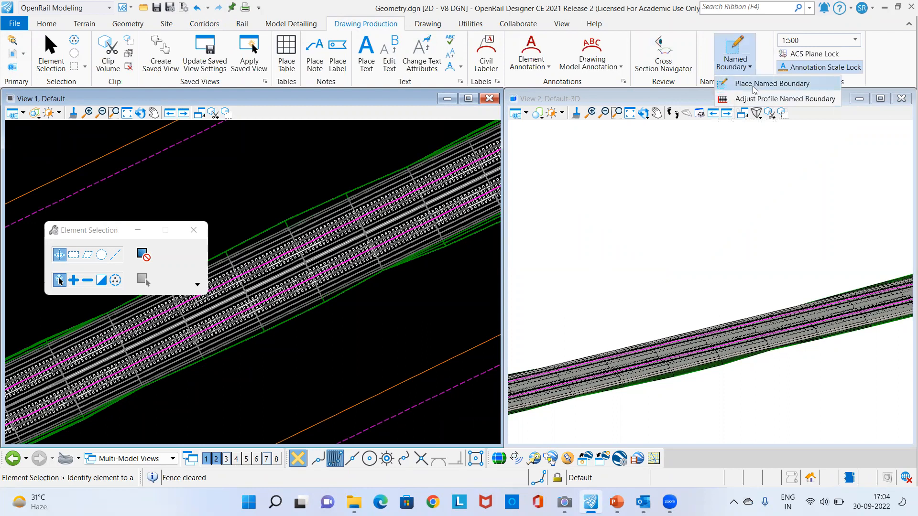
{"action": "left_click", "coordinate": [754, 87]}
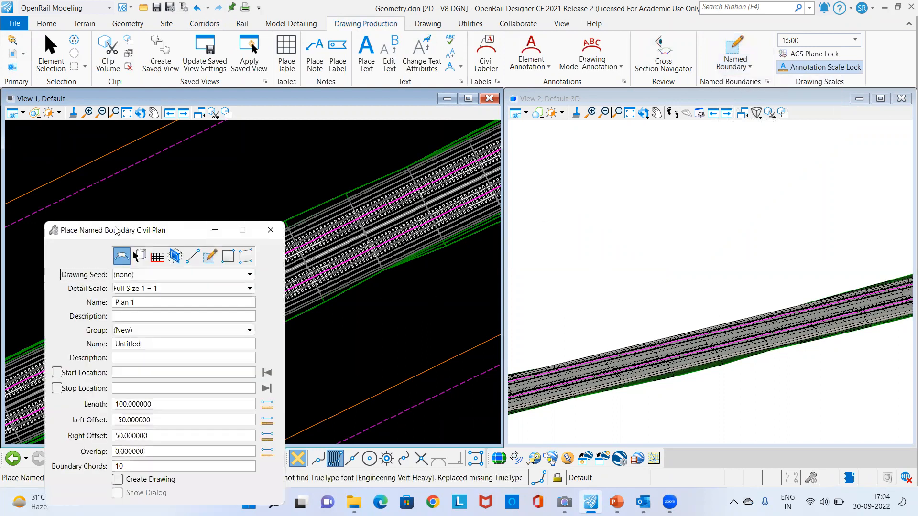
{"action": "left_click_drag", "start_coordinate": [120, 231], "coordinate": [624, 40]}
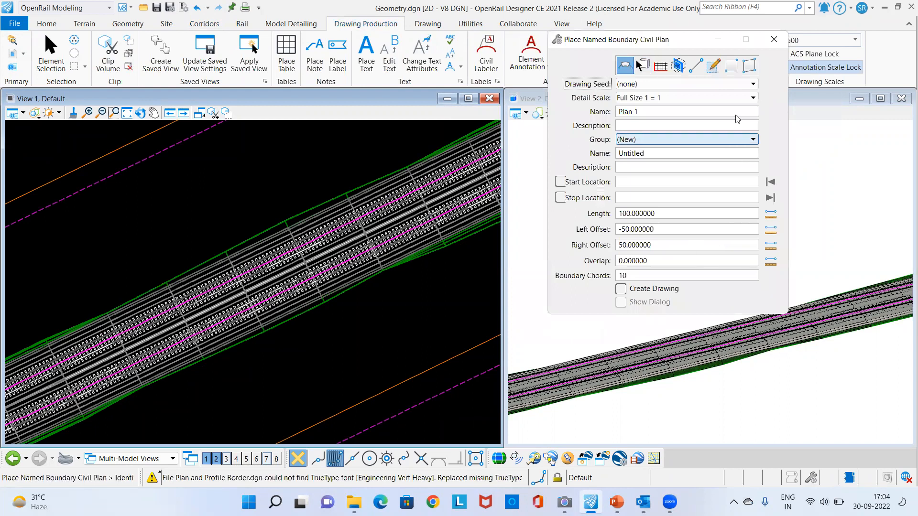
{"action": "left_click", "coordinate": [679, 65]}
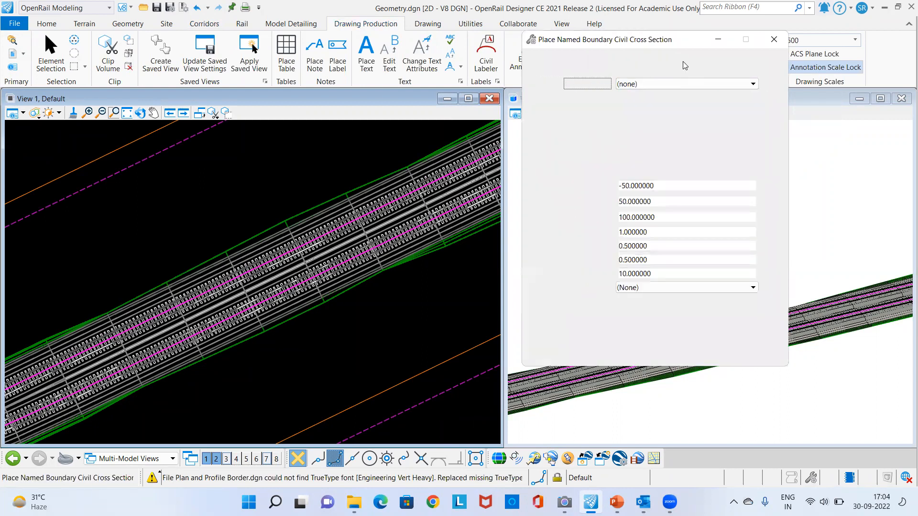
{"action": "left_click", "coordinate": [721, 86]}
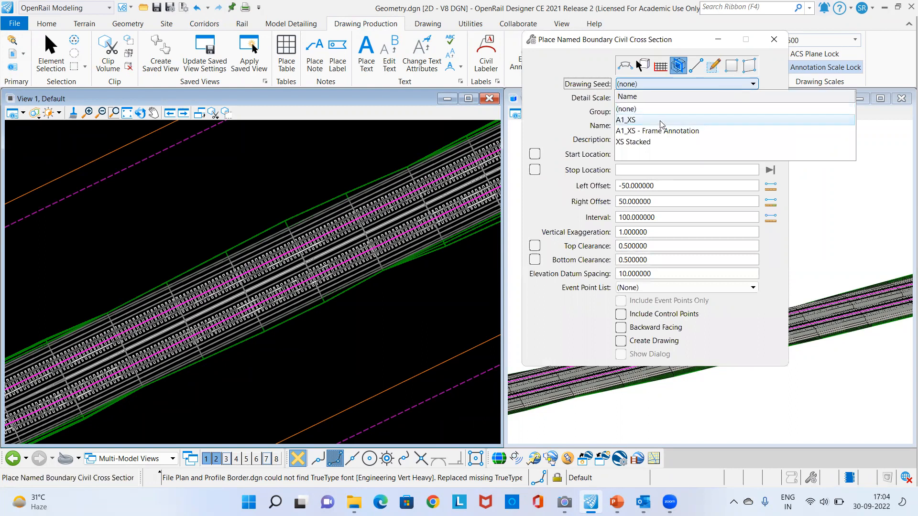
{"action": "left_click", "coordinate": [688, 120]}
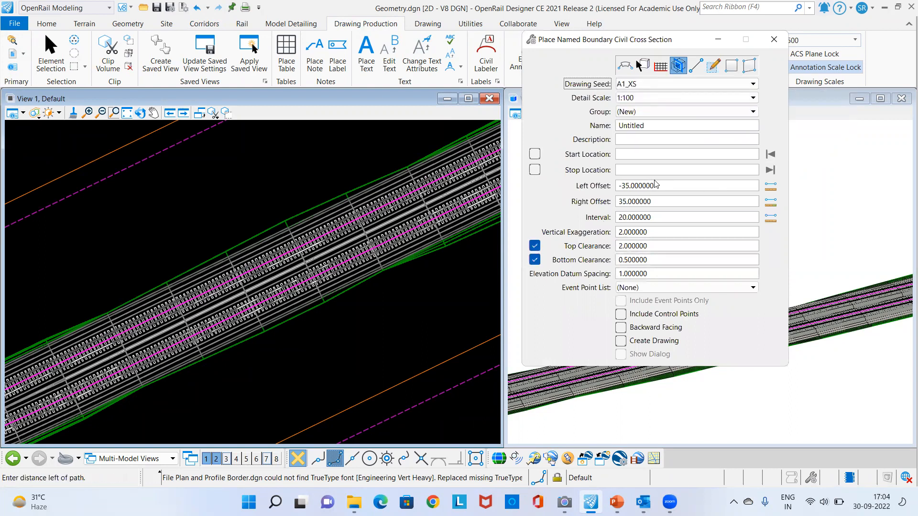
{"action": "left_click", "coordinate": [621, 342]}
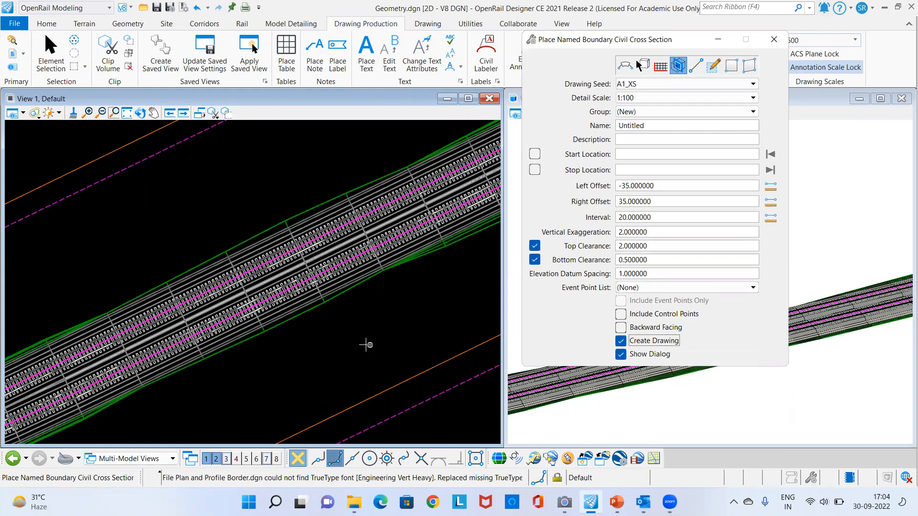
Step: Select the Main Track alignment as the boundary path and set the start location to its beginning at 0+000.000
{"action": "scroll", "coordinate": [229, 270], "scroll_direction": "up", "scroll_amount": 2}
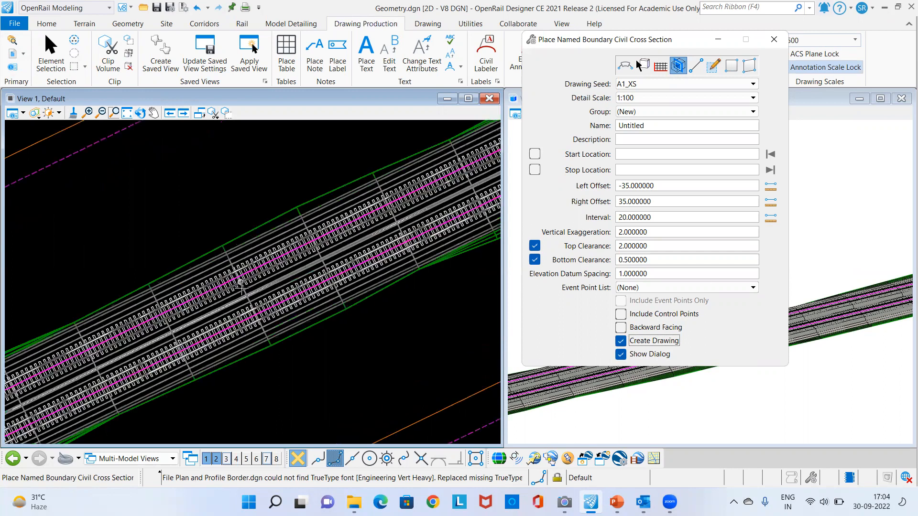
{"action": "scroll", "coordinate": [227, 265], "scroll_direction": "up", "scroll_amount": 1}
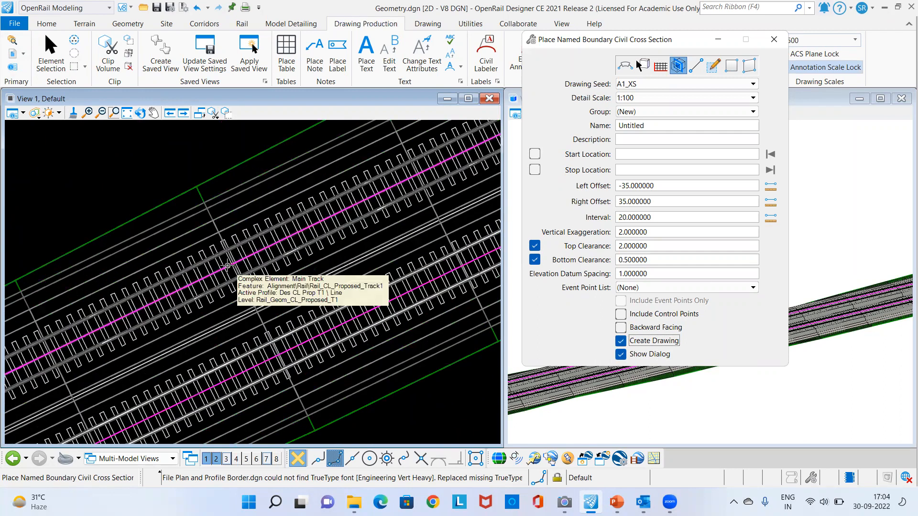
{"action": "left_click", "coordinate": [228, 265]}
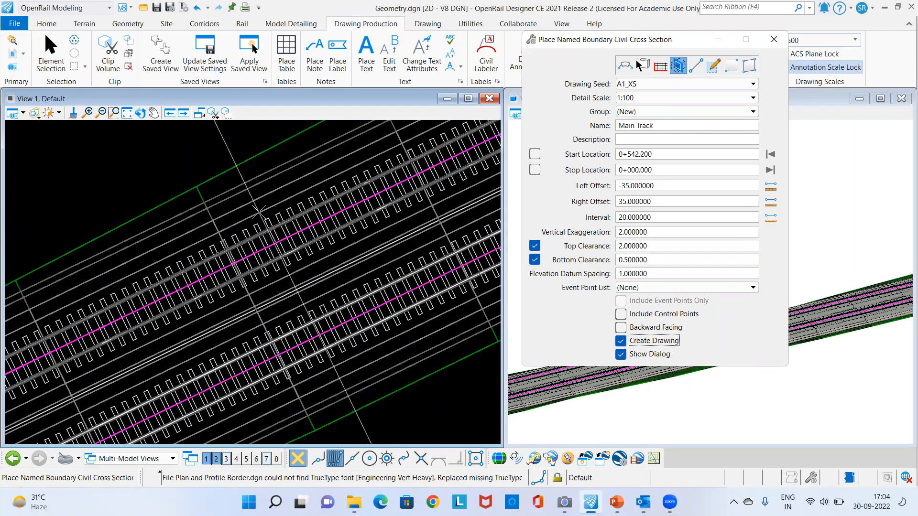
{"action": "scroll", "coordinate": [282, 176], "scroll_direction": "down", "scroll_amount": 2}
{"action": "scroll", "coordinate": [282, 176], "scroll_direction": "down", "scroll_amount": 1}
{"action": "scroll", "coordinate": [363, 209], "scroll_direction": "down", "scroll_amount": 2}
{"action": "scroll", "coordinate": [276, 343], "scroll_direction": "down", "scroll_amount": 1}
{"action": "scroll", "coordinate": [276, 343], "scroll_direction": "down", "scroll_amount": 3}
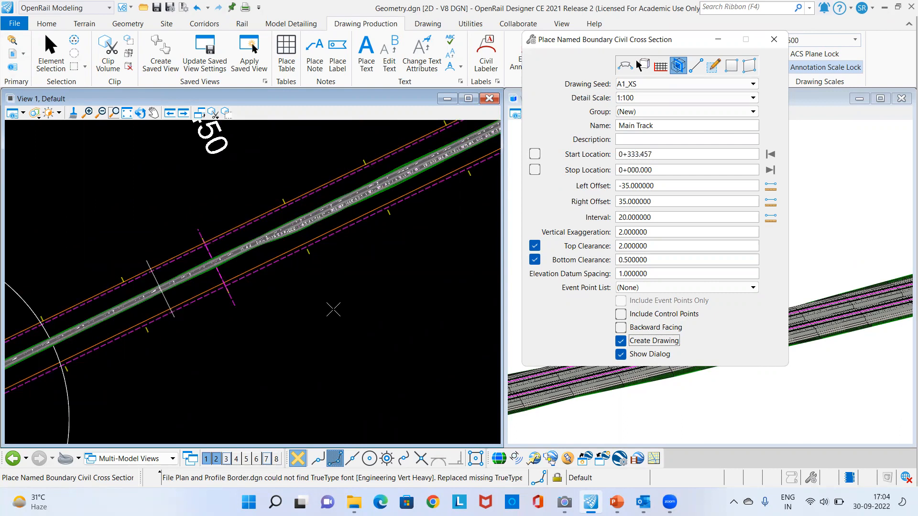
{"action": "scroll", "coordinate": [457, 228], "scroll_direction": "up", "scroll_amount": 1}
{"action": "scroll", "coordinate": [457, 228], "scroll_direction": "down", "scroll_amount": 2}
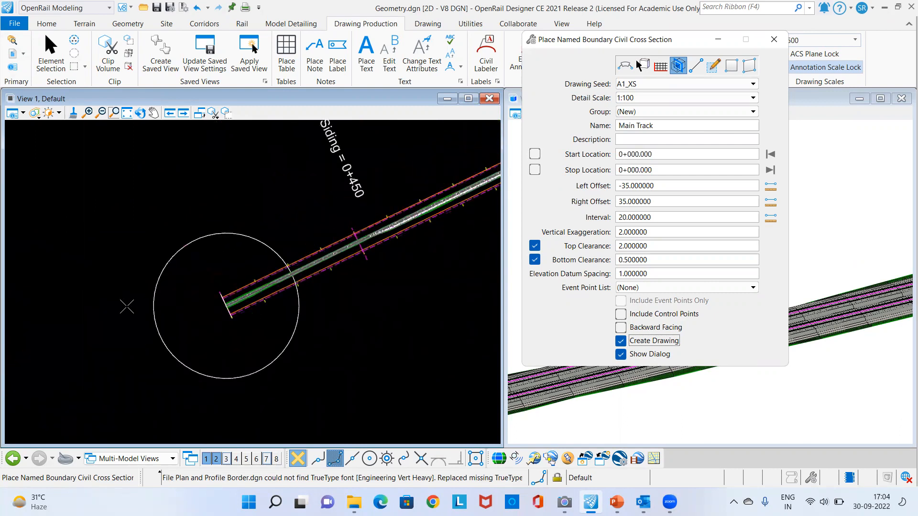
Step: Set the cross section interval to 100
{"action": "scroll", "coordinate": [44, 362], "scroll_direction": "down", "scroll_amount": 2}
{"action": "scroll", "coordinate": [214, 336], "scroll_direction": "down", "scroll_amount": 2}
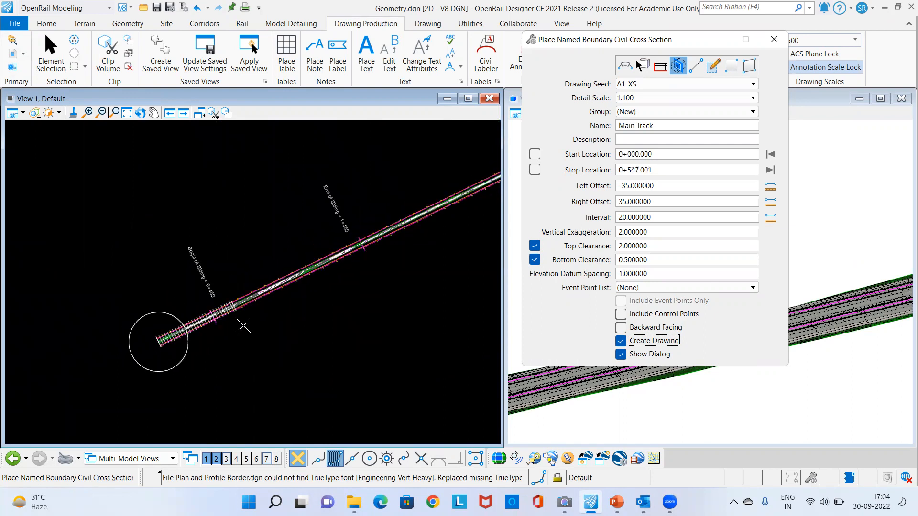
{"action": "left_click", "coordinate": [671, 217]}
{"action": "type", "text": "100"}
{"action": "key", "text": "Tab"}
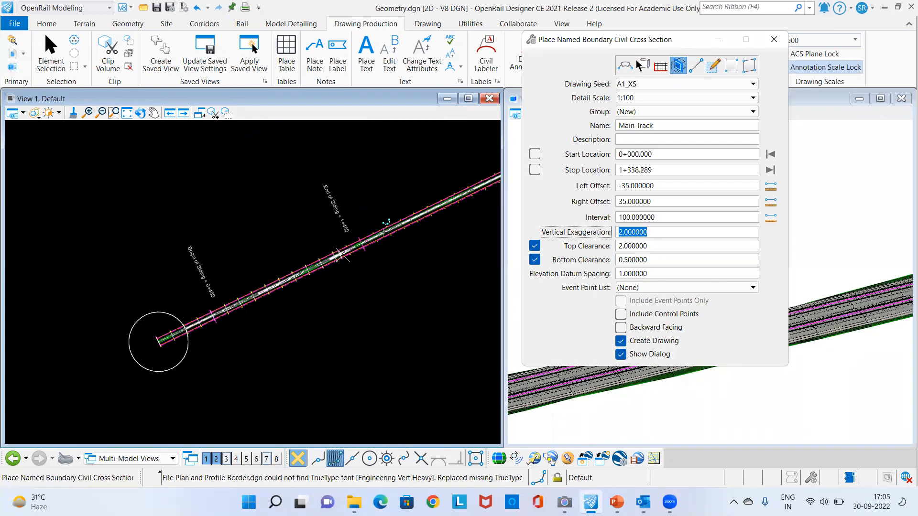
Step: Set the stop location at the far end of the Main Track alignment, station 11+752.380
{"action": "scroll", "coordinate": [119, 352], "scroll_direction": "down", "scroll_amount": 9}
{"action": "scroll", "coordinate": [315, 244], "scroll_direction": "up", "scroll_amount": 6}
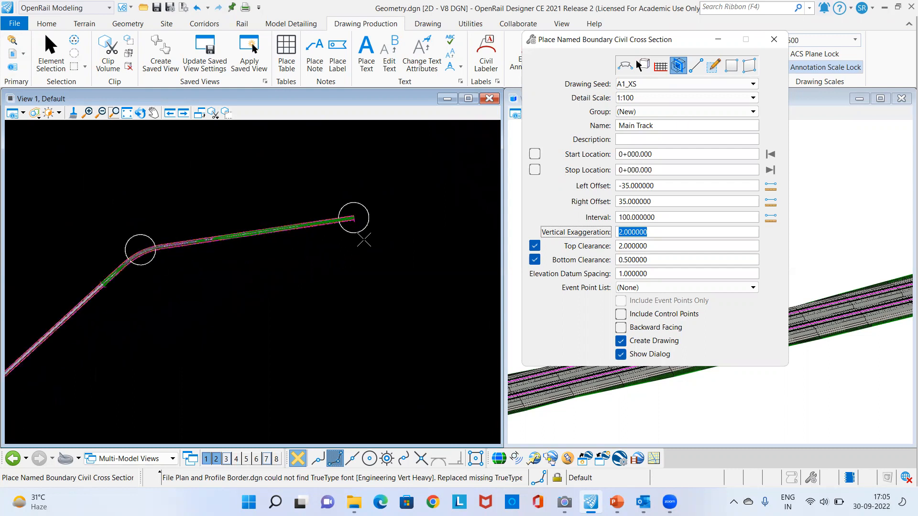
{"action": "scroll", "coordinate": [357, 237], "scroll_direction": "up", "scroll_amount": 1}
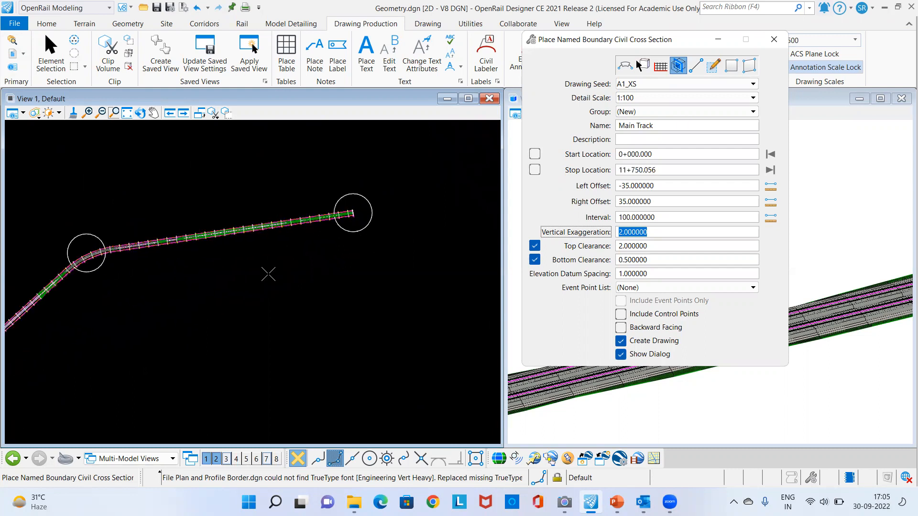
{"action": "scroll", "coordinate": [352, 215], "scroll_direction": "up", "scroll_amount": 2}
{"action": "scroll", "coordinate": [352, 215], "scroll_direction": "up", "scroll_amount": 4}
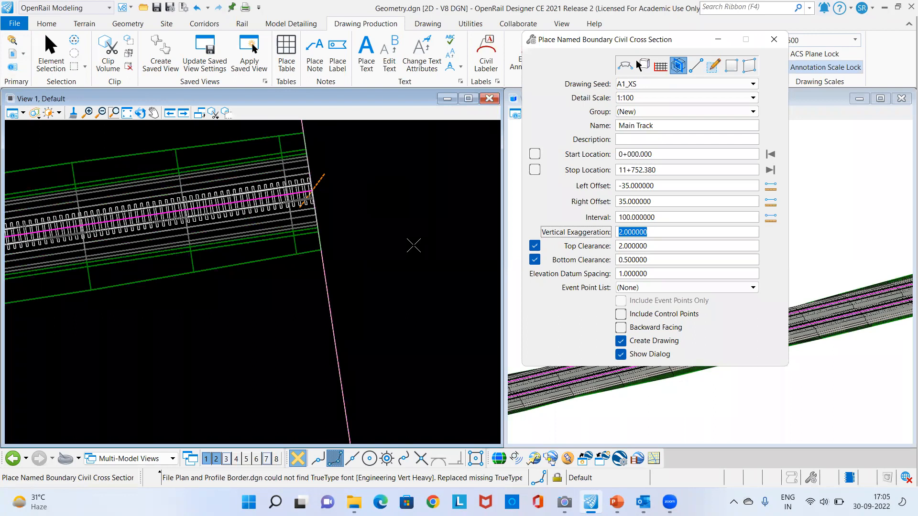
Step: Place the cross section boundaries along Main Track and create their 1:100 drawing models and sheet models, opening the finished model
{"action": "left_click_drag", "start_coordinate": [596, 42], "coordinate": [241, 277]}
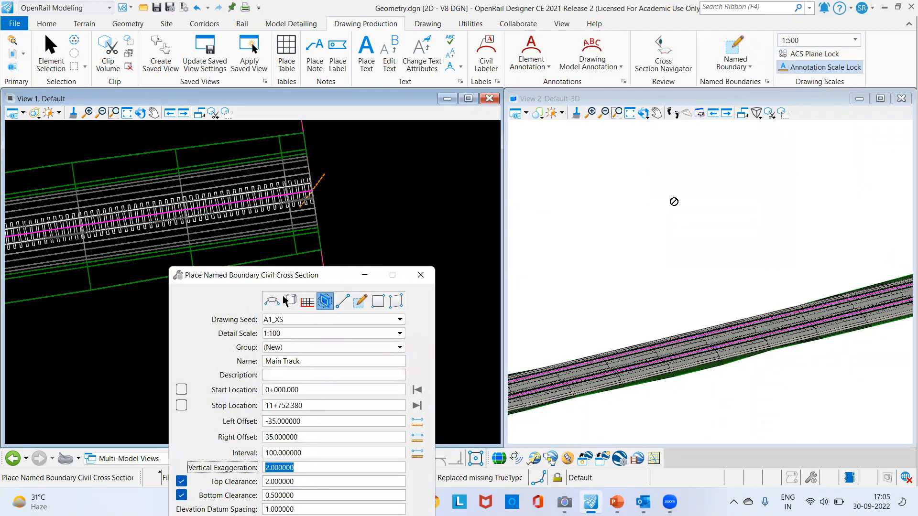
{"action": "left_click", "coordinate": [428, 229]}
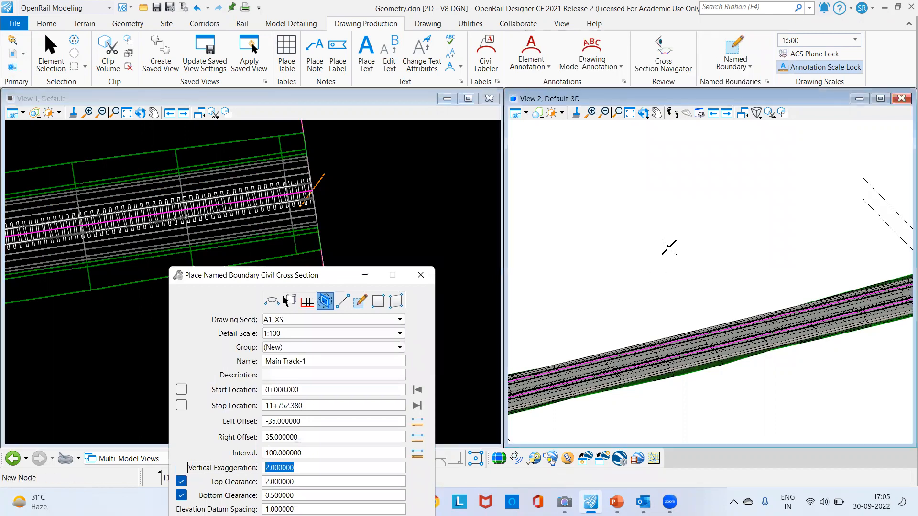
{"action": "left_click", "coordinate": [714, 234]}
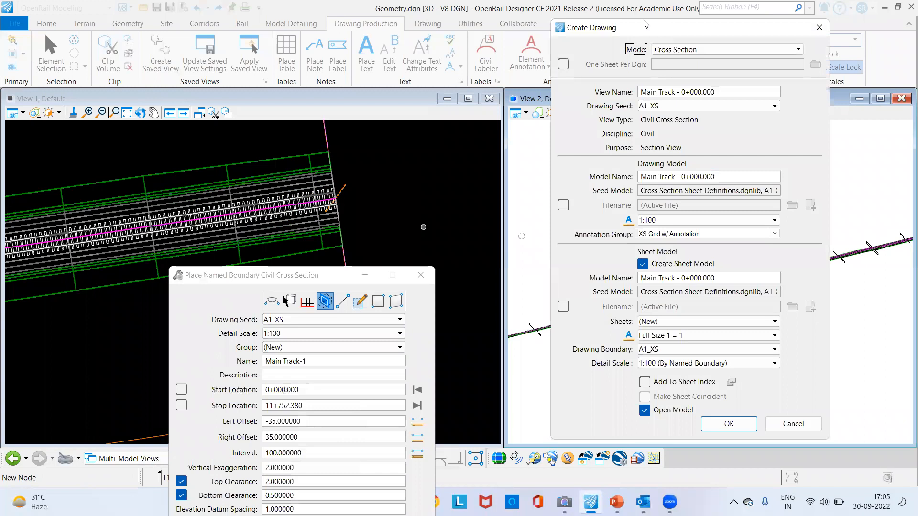
{"action": "left_click_drag", "start_coordinate": [644, 22], "coordinate": [538, 8]}
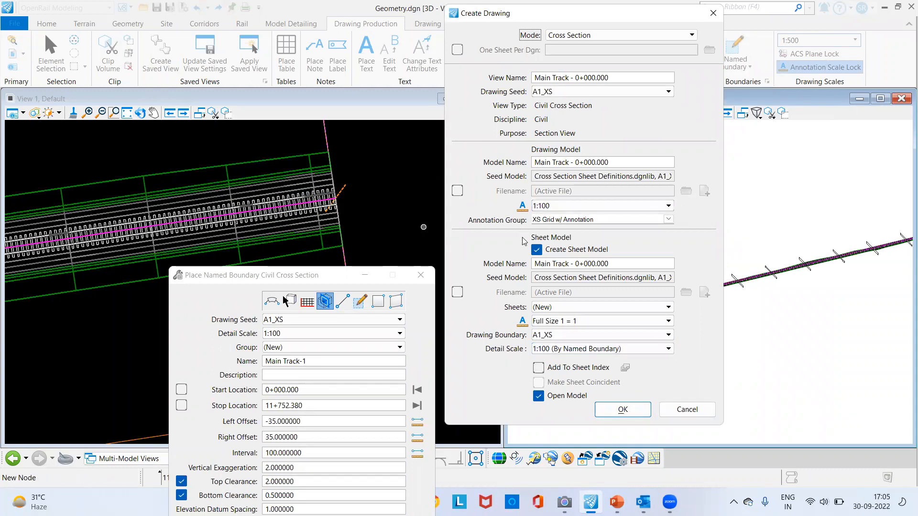
{"action": "left_click", "coordinate": [620, 409]}
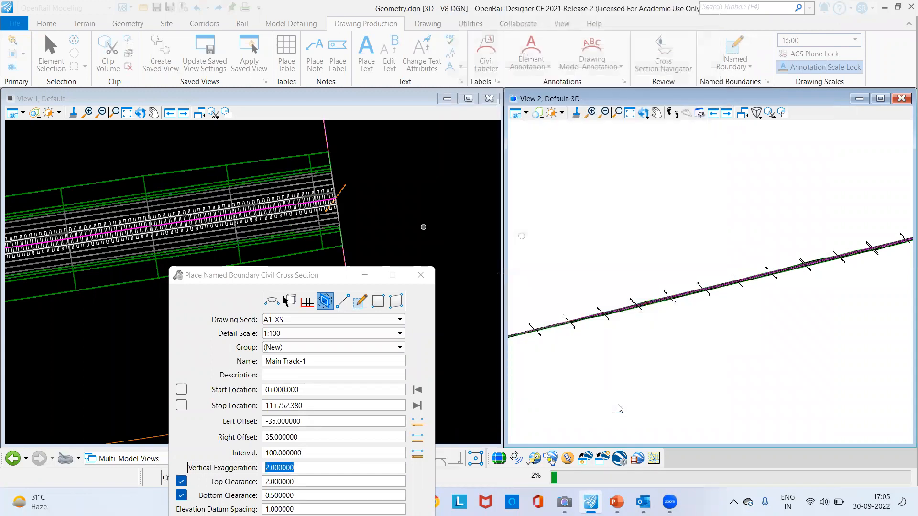
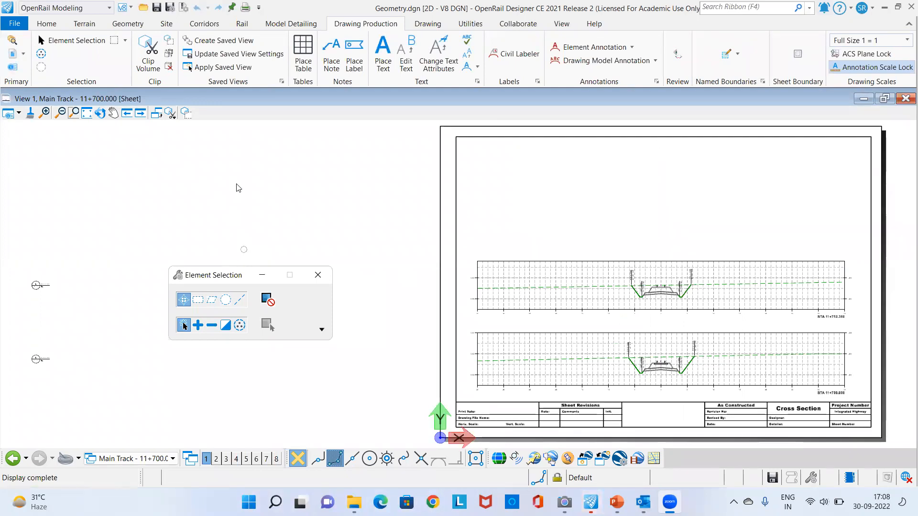
Step: Examine the two cross sections on the Main Track - 11+700.000 sheet, including their offset, elevation and slope annotations
{"action": "mouse_move", "coordinate": [668, 497]}
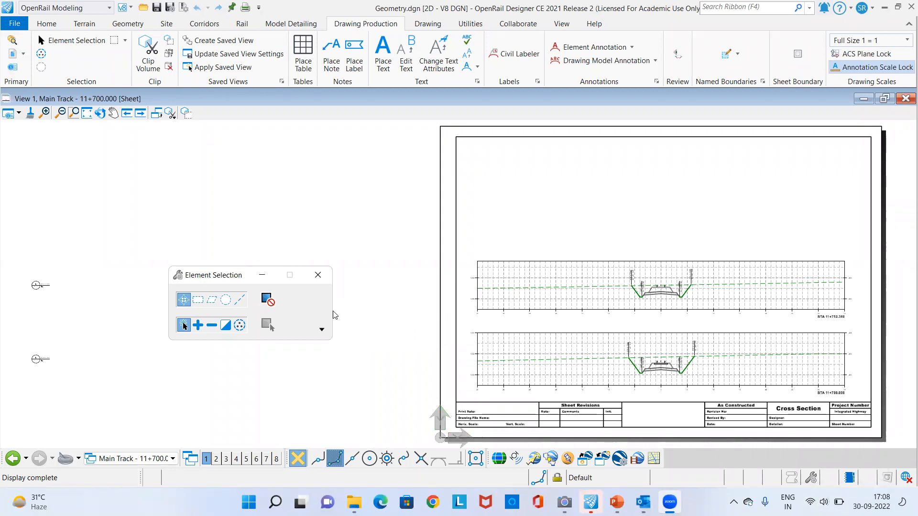
{"action": "left_click", "coordinate": [87, 115]}
{"action": "left_click", "coordinate": [290, 211]}
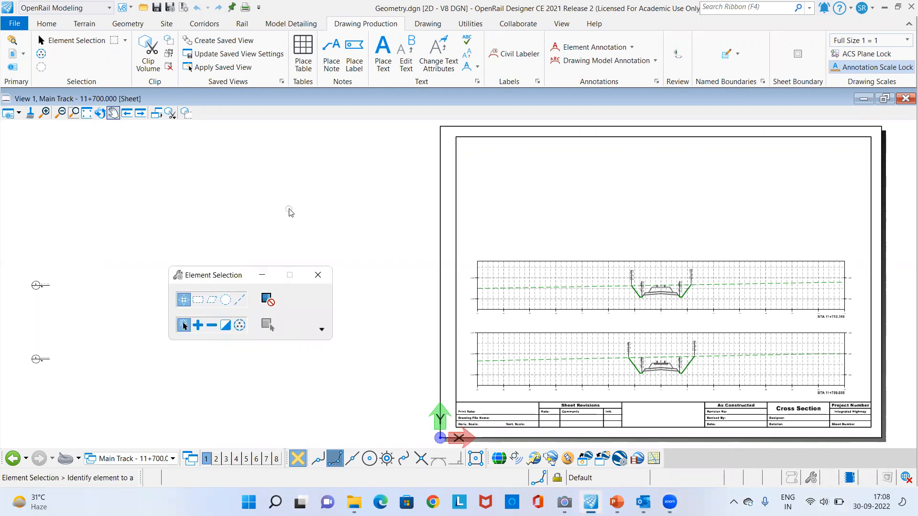
{"action": "scroll", "coordinate": [483, 298], "scroll_direction": "down", "scroll_amount": 2}
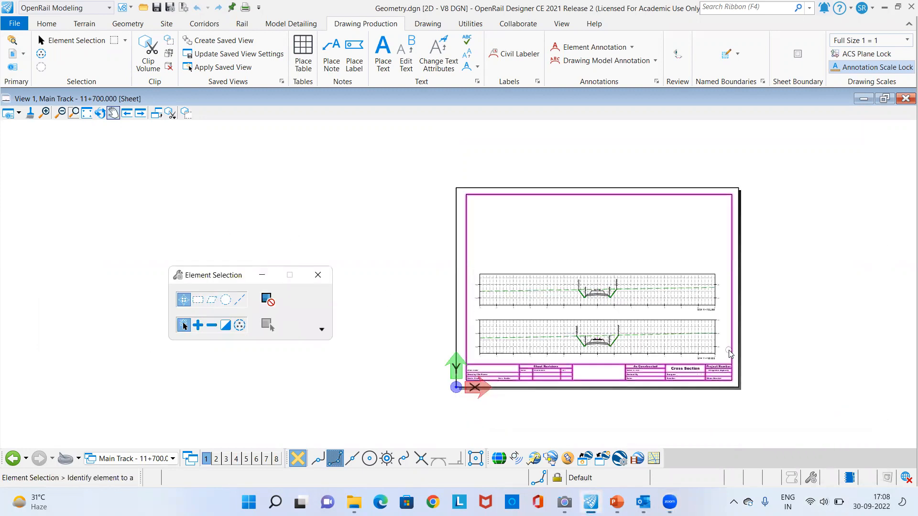
{"action": "scroll", "coordinate": [712, 350], "scroll_direction": "up", "scroll_amount": 2}
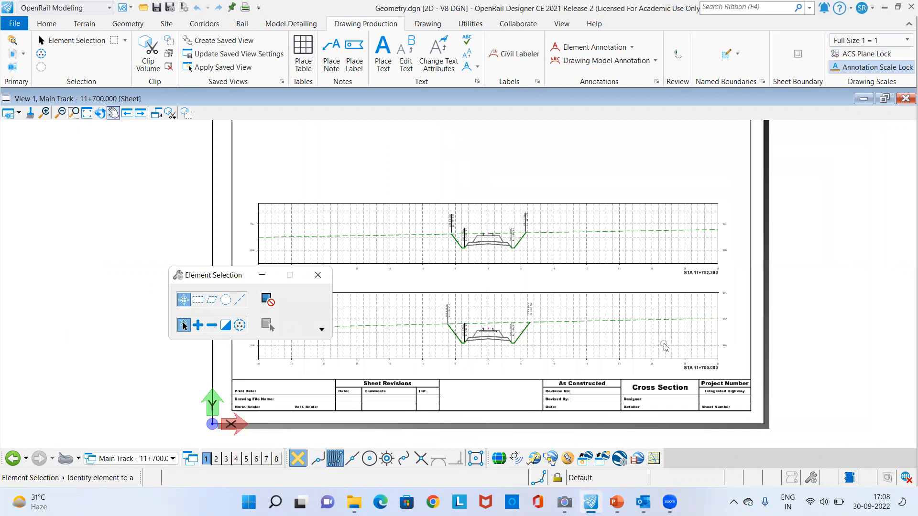
{"action": "scroll", "coordinate": [483, 339], "scroll_direction": "up", "scroll_amount": 3}
{"action": "scroll", "coordinate": [439, 351], "scroll_direction": "up", "scroll_amount": 3}
{"action": "scroll", "coordinate": [483, 368], "scroll_direction": "down", "scroll_amount": 5}
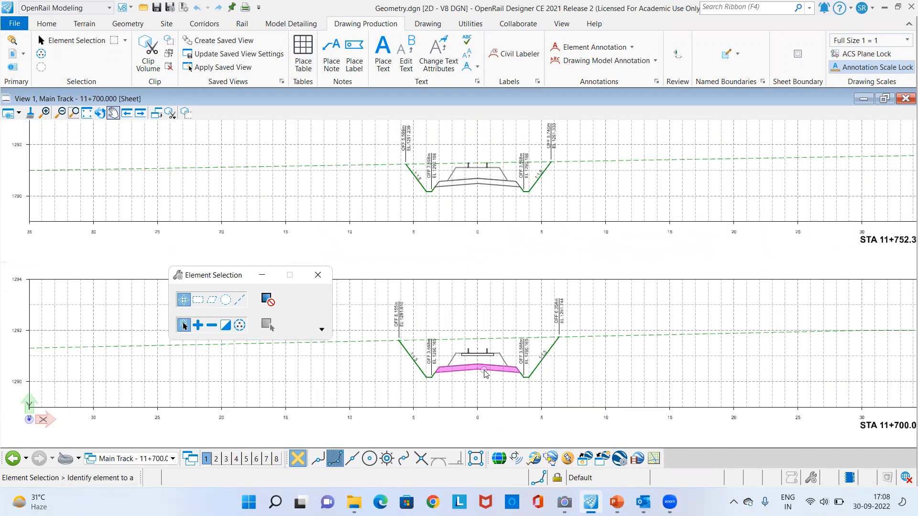
{"action": "scroll", "coordinate": [485, 373], "scroll_direction": "down", "scroll_amount": 4}
{"action": "scroll", "coordinate": [469, 363], "scroll_direction": "down", "scroll_amount": 2}
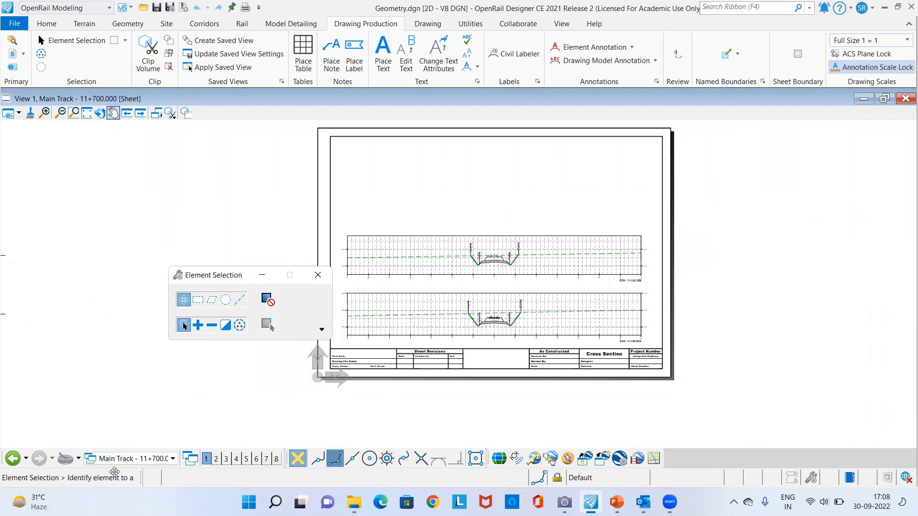
Step: Open the Main Track - 9+000.000 sheet and examine the track cross section with its side slopes
{"action": "left_click", "coordinate": [122, 463]}
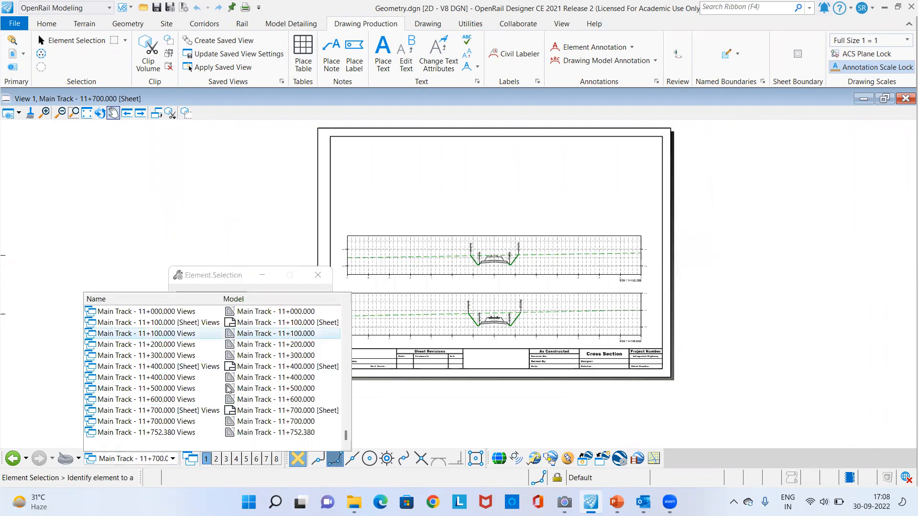
{"action": "scroll", "coordinate": [266, 379], "scroll_direction": "up", "scroll_amount": 6}
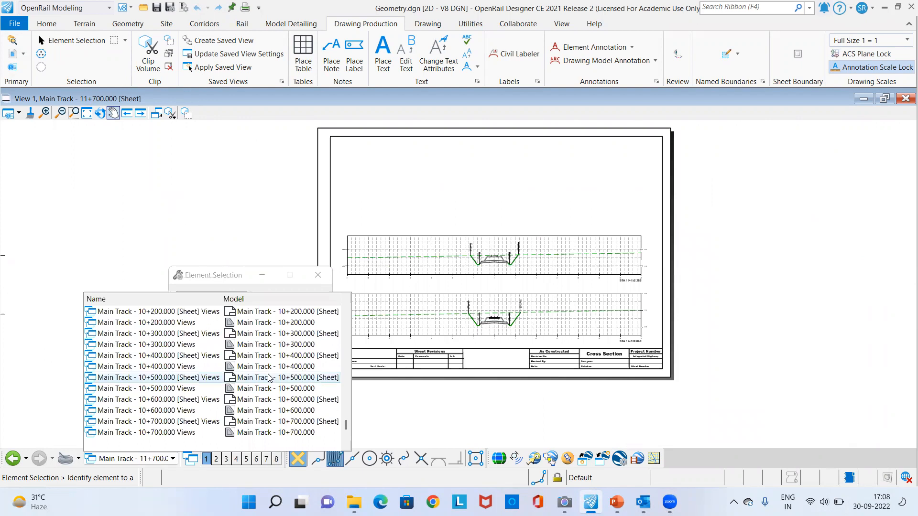
{"action": "scroll", "coordinate": [156, 339], "scroll_direction": "up", "scroll_amount": 8}
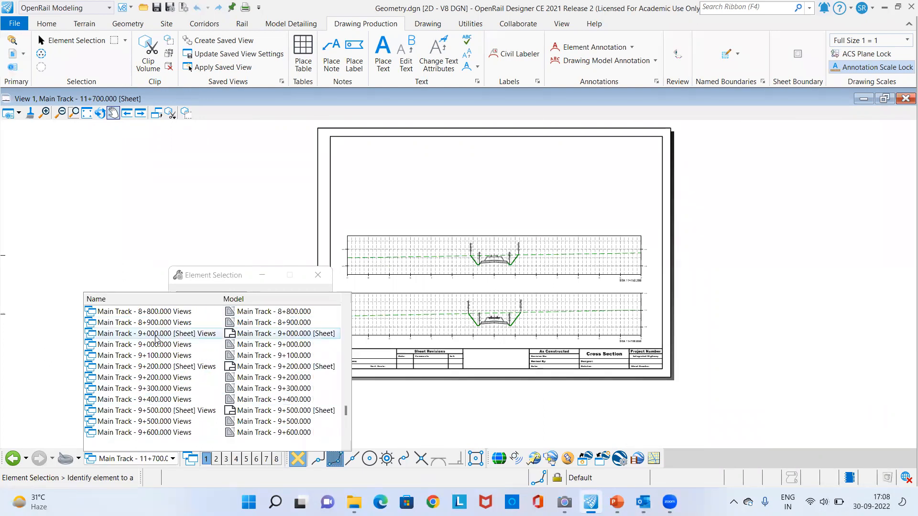
{"action": "left_click", "coordinate": [156, 338]}
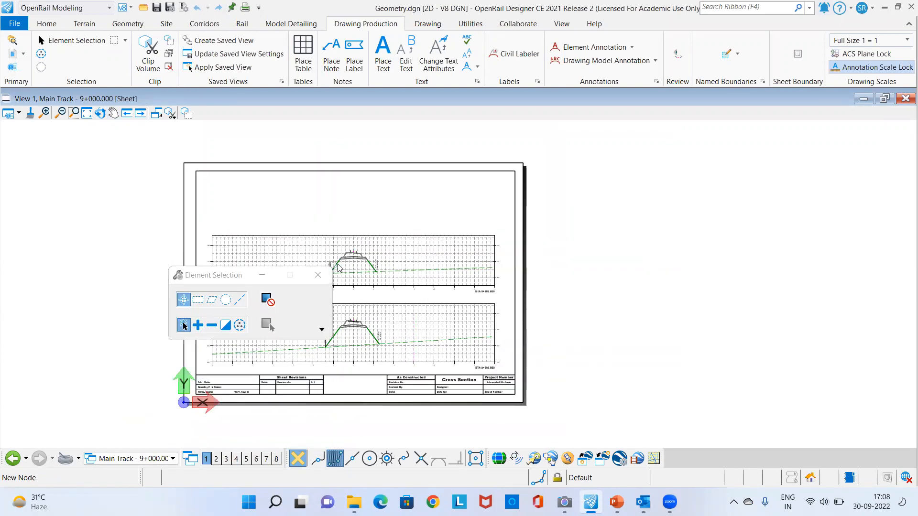
{"action": "scroll", "coordinate": [410, 297], "scroll_direction": "up", "scroll_amount": 5}
{"action": "scroll", "coordinate": [604, 233], "scroll_direction": "down", "scroll_amount": 4}
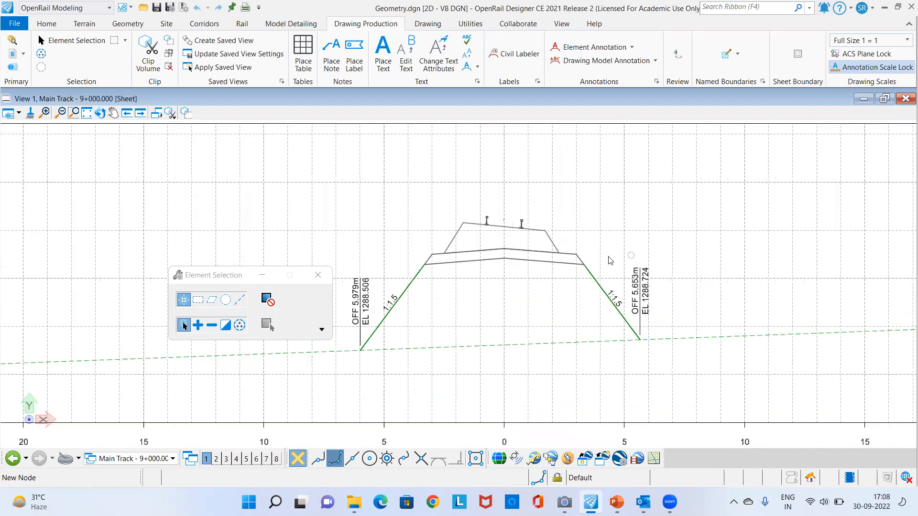
{"action": "scroll", "coordinate": [476, 254], "scroll_direction": "up", "scroll_amount": 1}
{"action": "scroll", "coordinate": [476, 254], "scroll_direction": "down", "scroll_amount": 5}
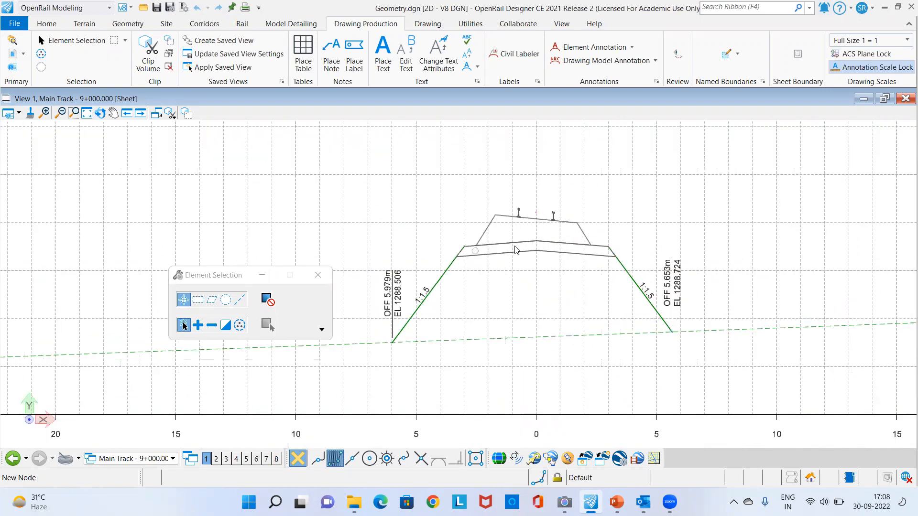
Step: Open the Main Track - 4+500.000 sheet and examine how the tunnel cross section and its grid fit the sheet border
{"action": "left_click", "coordinate": [136, 460]}
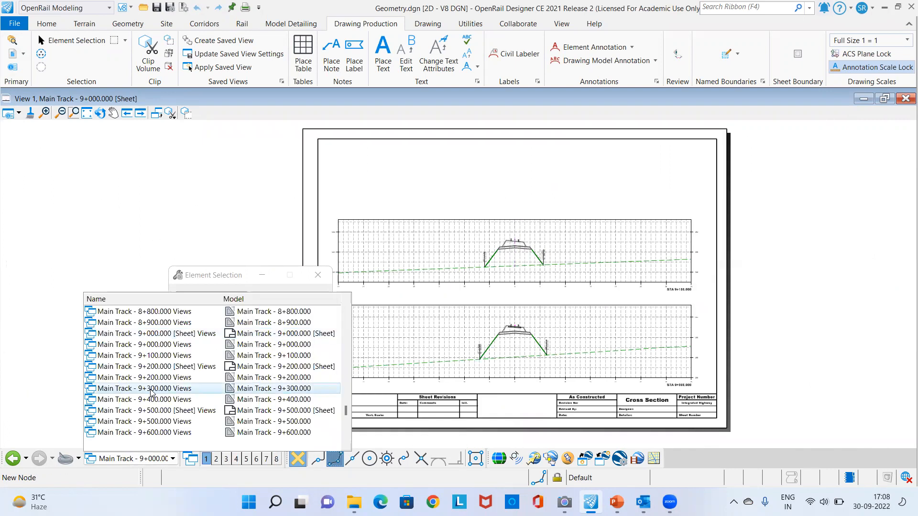
{"action": "scroll", "coordinate": [153, 390], "scroll_direction": "up", "scroll_amount": 3}
{"action": "scroll", "coordinate": [153, 389], "scroll_direction": "up", "scroll_amount": 12}
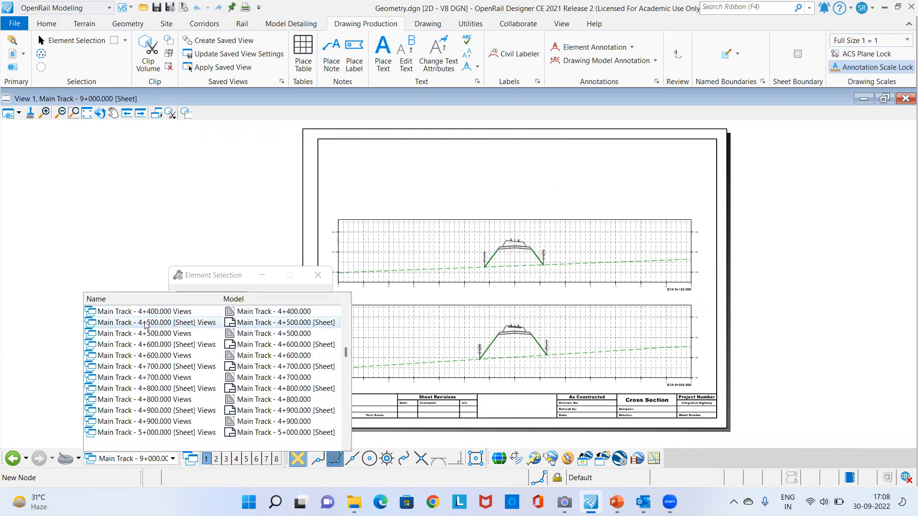
{"action": "left_click", "coordinate": [147, 323]}
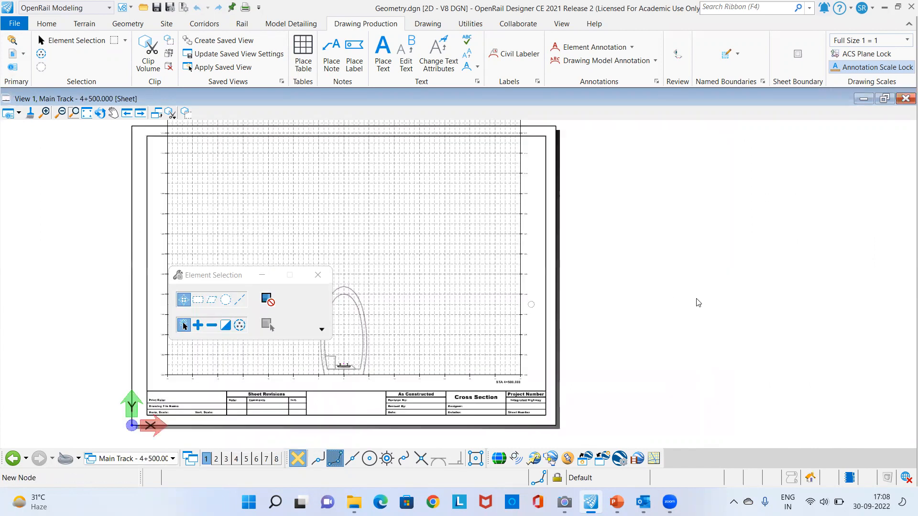
{"action": "scroll", "coordinate": [540, 413], "scroll_direction": "down", "scroll_amount": 6}
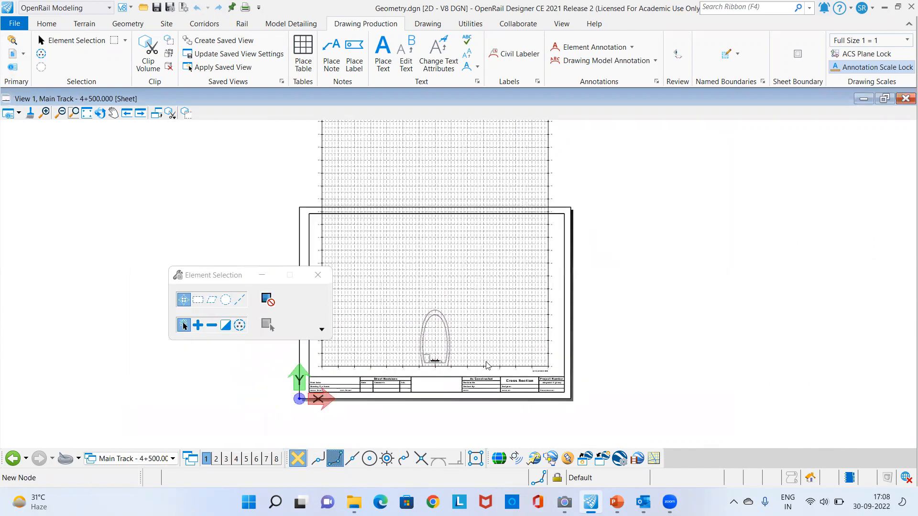
{"action": "scroll", "coordinate": [500, 240], "scroll_direction": "up", "scroll_amount": 4}
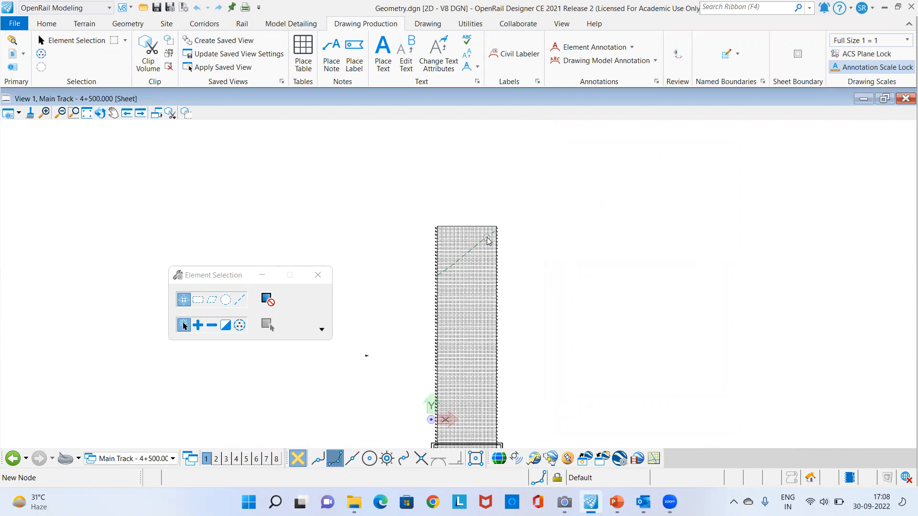
{"action": "scroll", "coordinate": [472, 260], "scroll_direction": "down", "scroll_amount": 3}
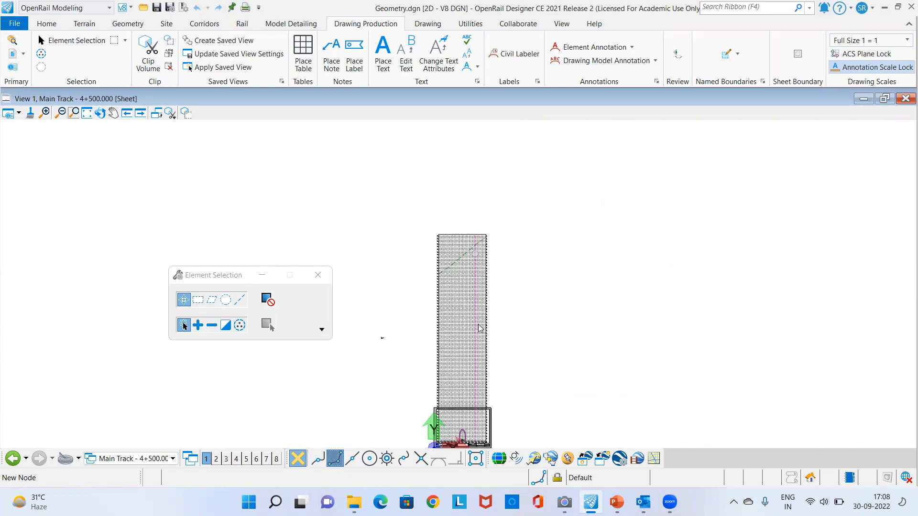
{"action": "scroll", "coordinate": [451, 411], "scroll_direction": "up", "scroll_amount": 6}
{"action": "scroll", "coordinate": [610, 340], "scroll_direction": "up", "scroll_amount": 3}
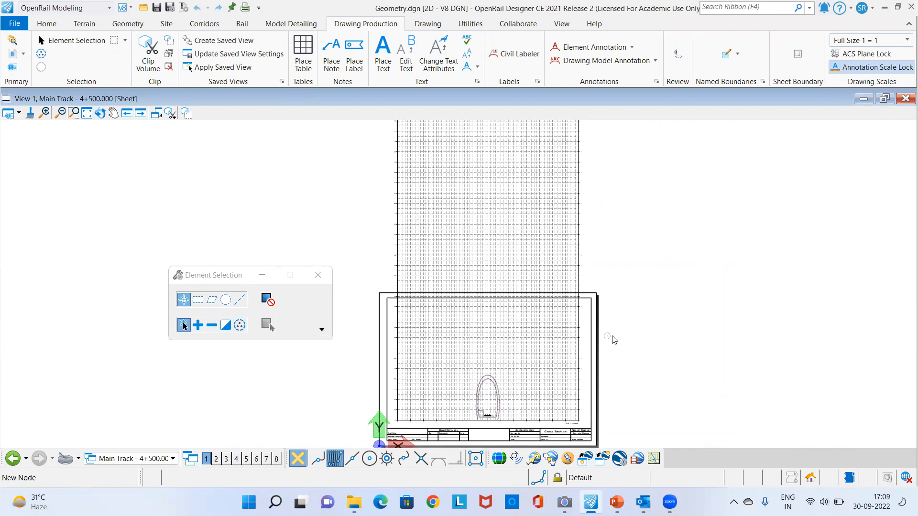
{"action": "scroll", "coordinate": [493, 377], "scroll_direction": "down", "scroll_amount": 4}
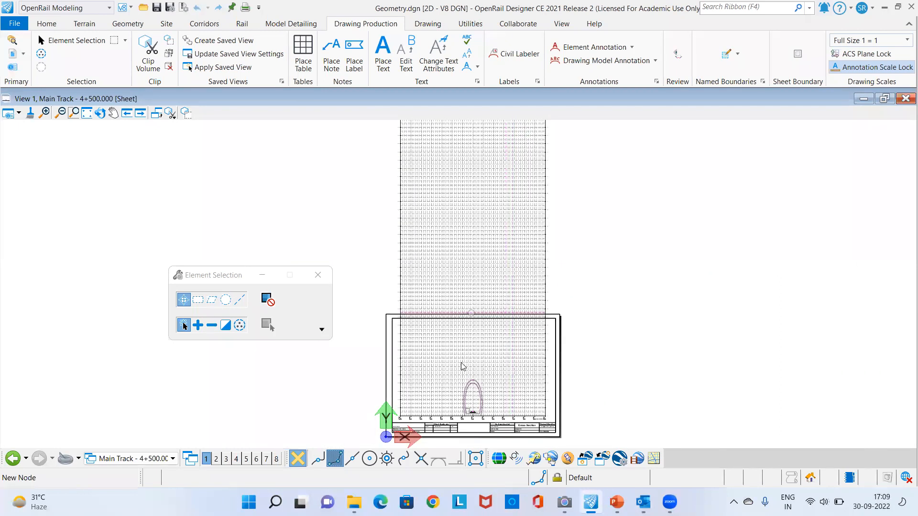
{"action": "scroll", "coordinate": [463, 379], "scroll_direction": "up", "scroll_amount": 2}
{"action": "scroll", "coordinate": [462, 379], "scroll_direction": "up", "scroll_amount": 2}
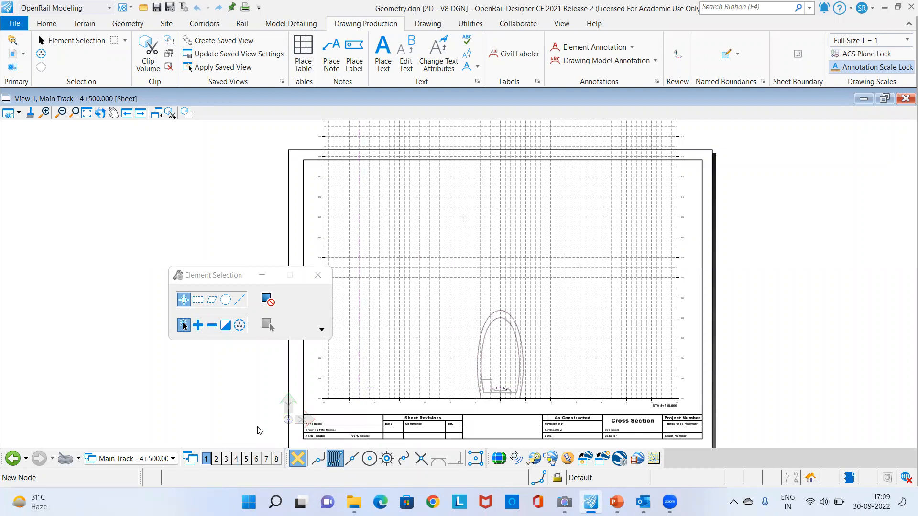
Step: Open the Main Track - 10+600.000 drawing model to view its cross section
{"action": "left_click", "coordinate": [125, 462]}
{"action": "scroll", "coordinate": [186, 391], "scroll_direction": "down", "scroll_amount": 20}
{"action": "scroll", "coordinate": [187, 391], "scroll_direction": "down", "scroll_amount": 13}
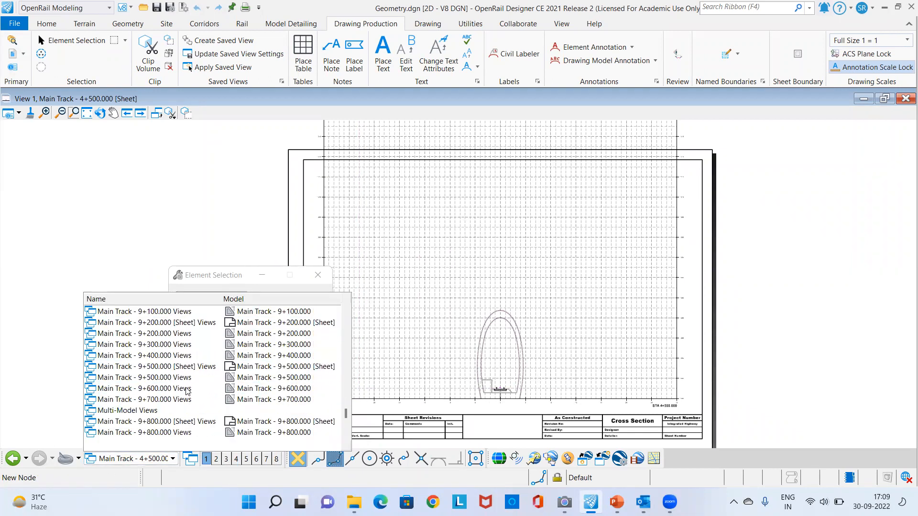
{"action": "left_click", "coordinate": [151, 433]}
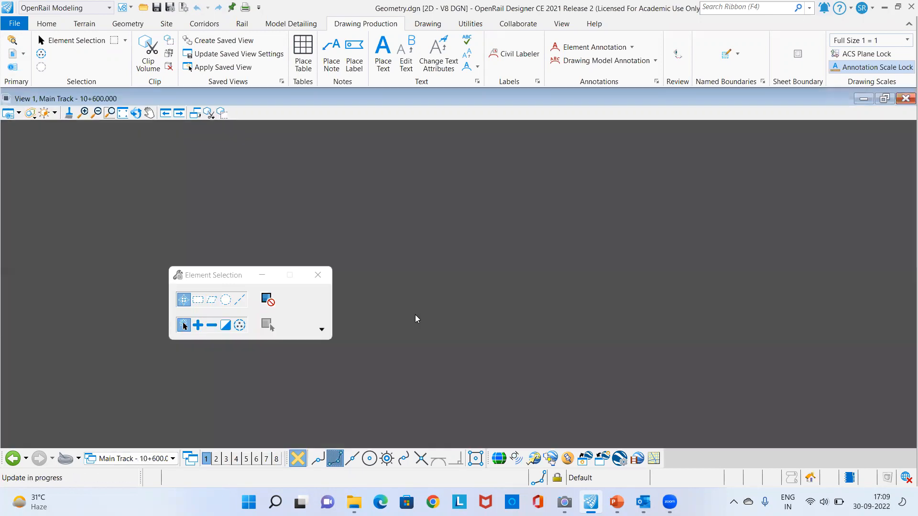
Step: Return to the Default model and reduce the layout to a single plan view of the whole alignment
{"action": "left_click", "coordinate": [138, 458]}
{"action": "scroll", "coordinate": [154, 373], "scroll_direction": "up", "scroll_amount": 17}
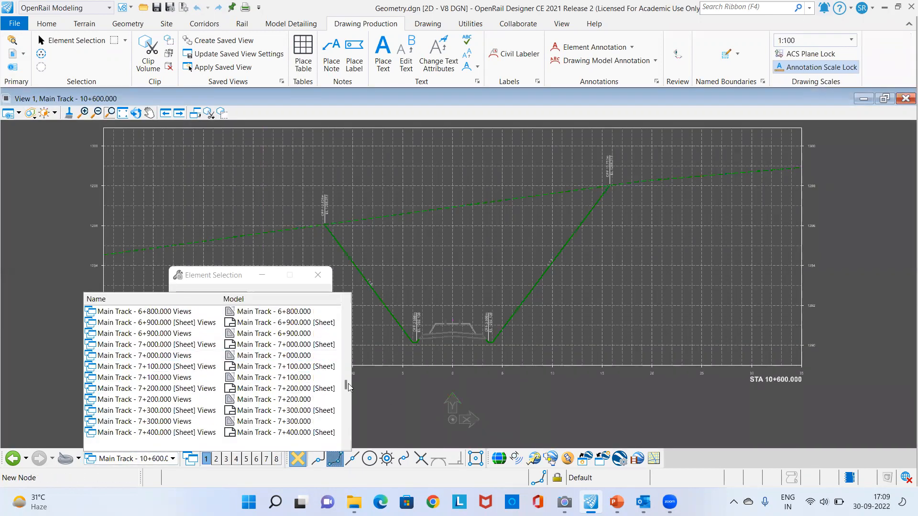
{"action": "scroll", "coordinate": [348, 319], "scroll_direction": "up", "scroll_amount": 15}
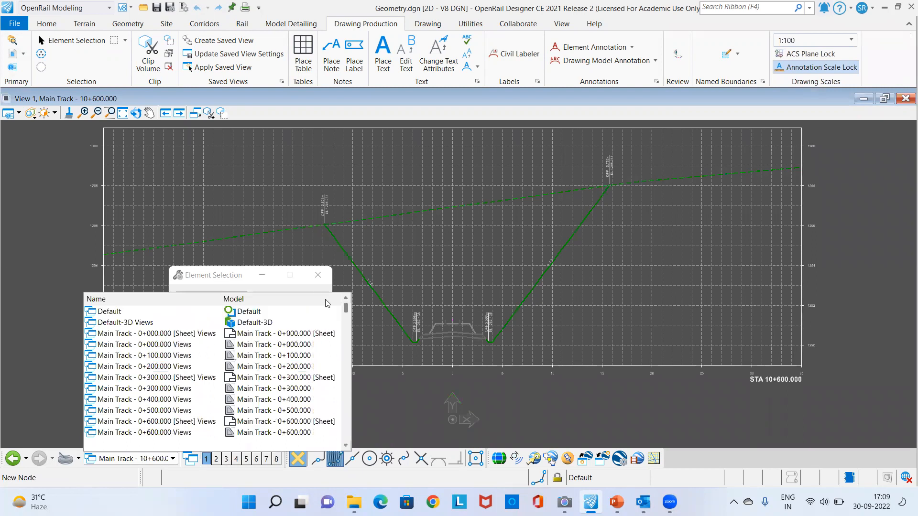
{"action": "left_click", "coordinate": [122, 311]}
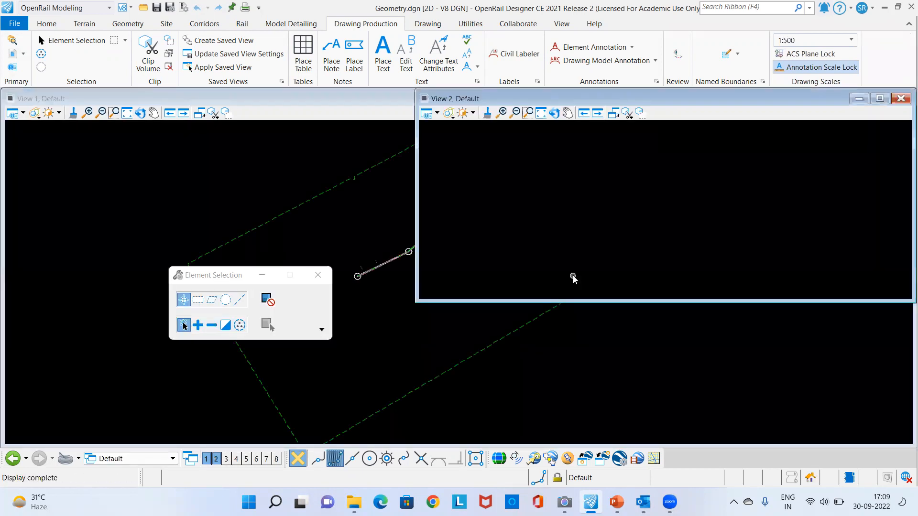
{"action": "scroll", "coordinate": [426, 372], "scroll_direction": "down", "scroll_amount": 2}
{"action": "scroll", "coordinate": [383, 391], "scroll_direction": "down", "scroll_amount": 2}
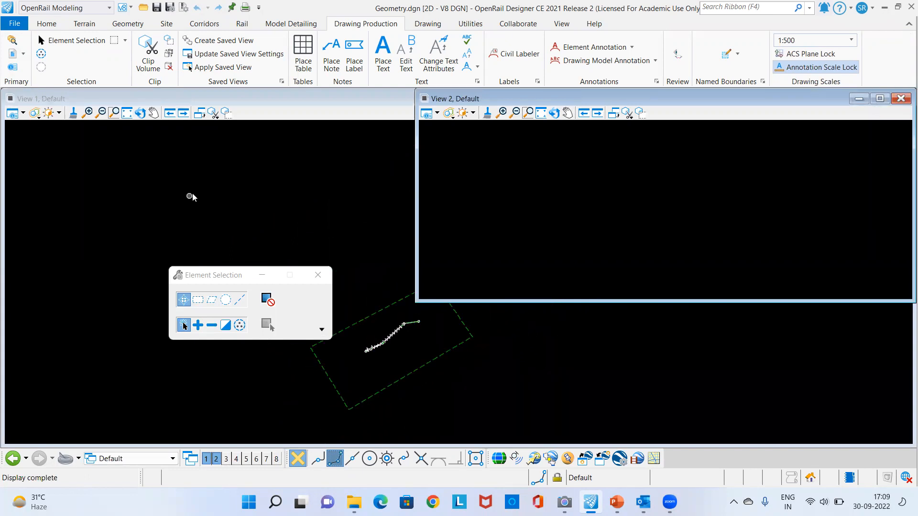
{"action": "right_click", "coordinate": [204, 198]}
{"action": "mouse_move", "coordinate": [239, 207]}
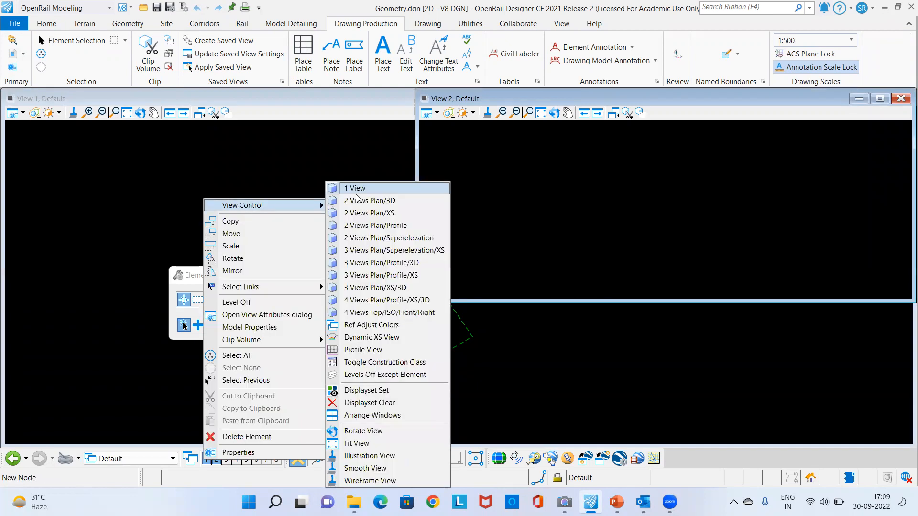
{"action": "scroll", "coordinate": [683, 250], "scroll_direction": "down", "scroll_amount": 1}
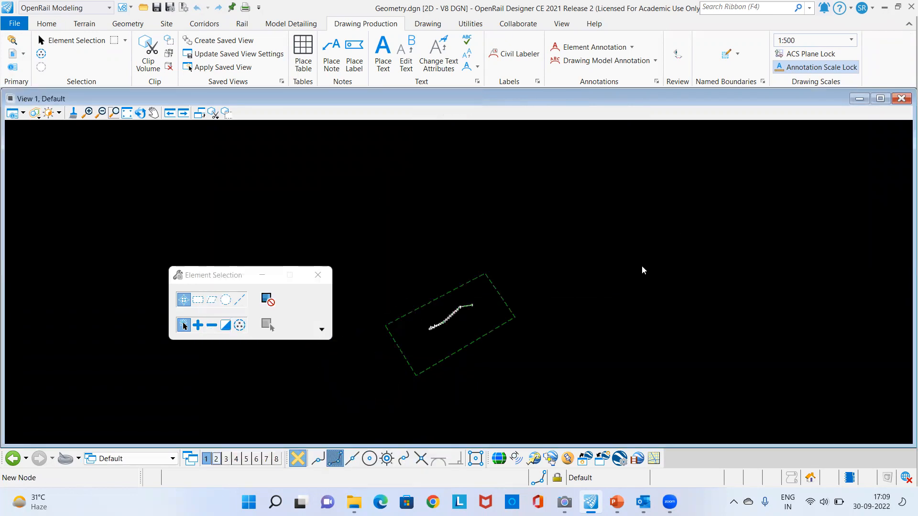
{"action": "scroll", "coordinate": [459, 311], "scroll_direction": "up", "scroll_amount": 2}
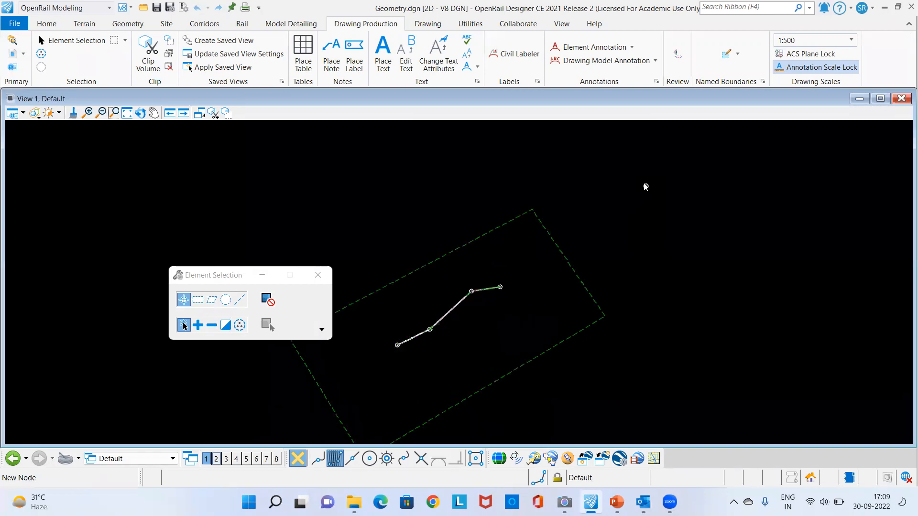
Step: Split the workspace into the 2 Views Plan/Profile arrangement
{"action": "right_click", "coordinate": [652, 187]}
{"action": "mouse_move", "coordinate": [754, 190]}
{"action": "right_click", "coordinate": [611, 198]}
{"action": "mouse_move", "coordinate": [684, 103]}
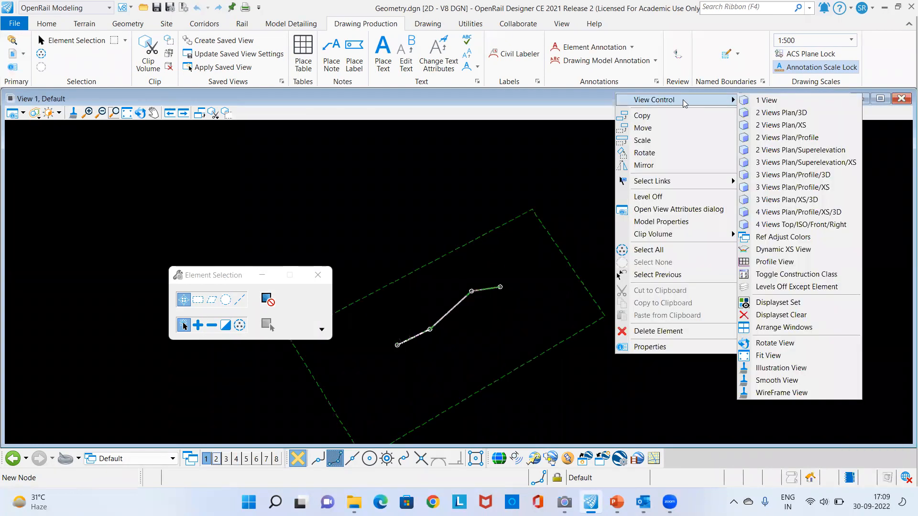
{"action": "left_click", "coordinate": [777, 139]}
Step: Open the Main Track alignment's profile model in View 4 below the plan view
{"action": "left_click", "coordinate": [452, 293]}
{"action": "scroll", "coordinate": [441, 277], "scroll_direction": "up", "scroll_amount": 5}
{"action": "scroll", "coordinate": [395, 246], "scroll_direction": "up", "scroll_amount": 4}
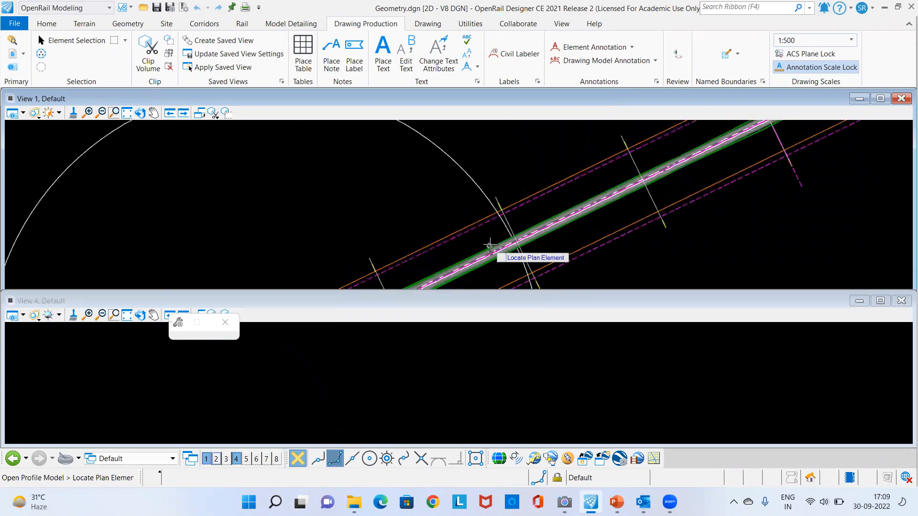
{"action": "scroll", "coordinate": [490, 246], "scroll_direction": "up", "scroll_amount": 4}
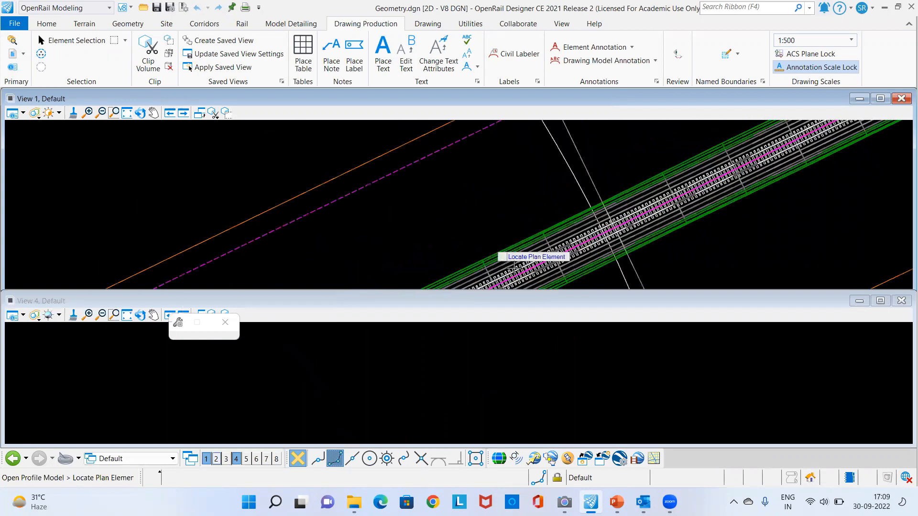
{"action": "left_click", "coordinate": [546, 270]}
{"action": "left_click", "coordinate": [550, 362]}
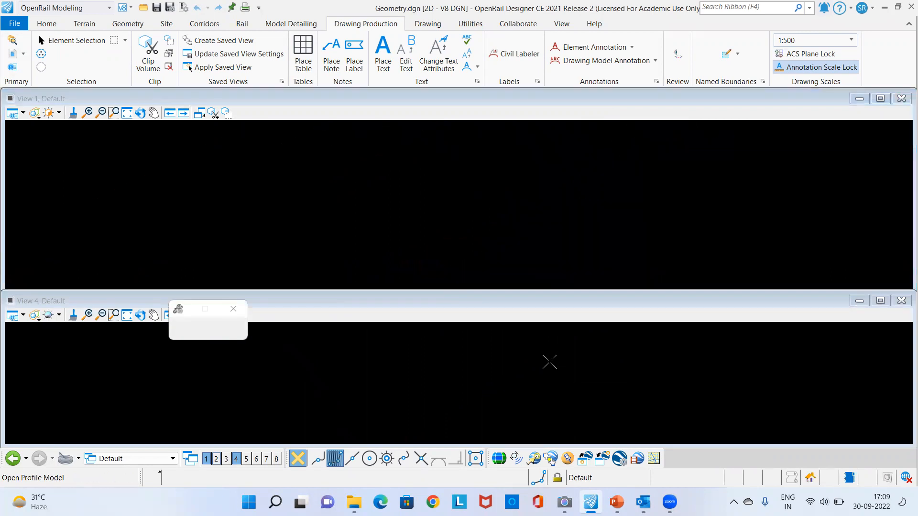
{"action": "scroll", "coordinate": [467, 385], "scroll_direction": "down", "scroll_amount": 2}
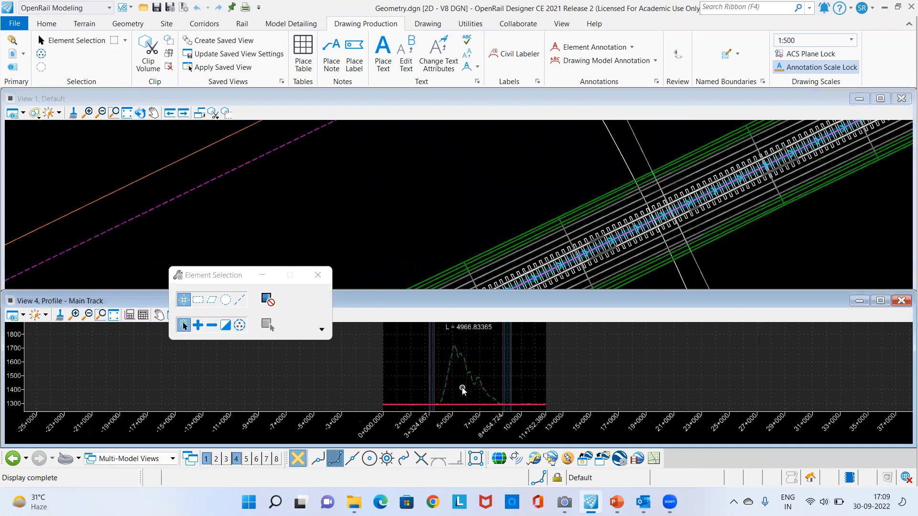
{"action": "scroll", "coordinate": [463, 389], "scroll_direction": "up", "scroll_amount": 2}
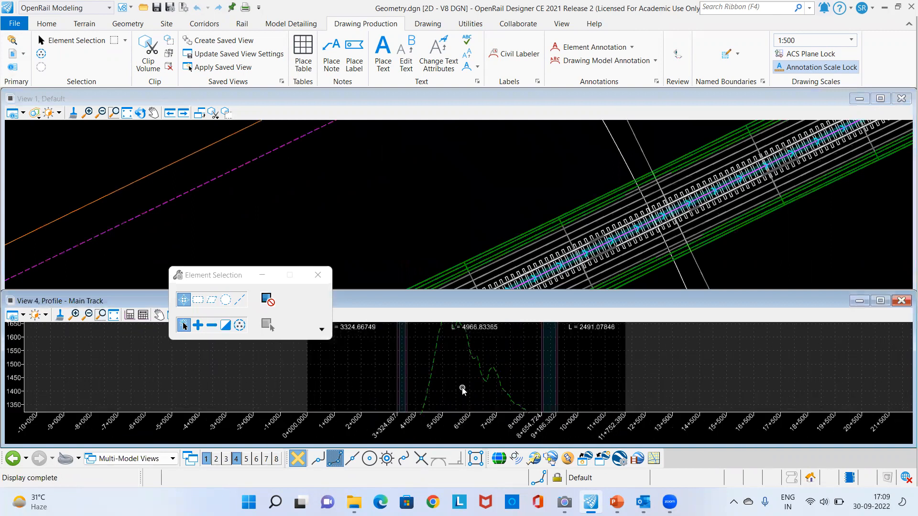
{"action": "scroll", "coordinate": [427, 387], "scroll_direction": "down", "scroll_amount": 1}
{"action": "scroll", "coordinate": [426, 387], "scroll_direction": "down", "scroll_amount": 1}
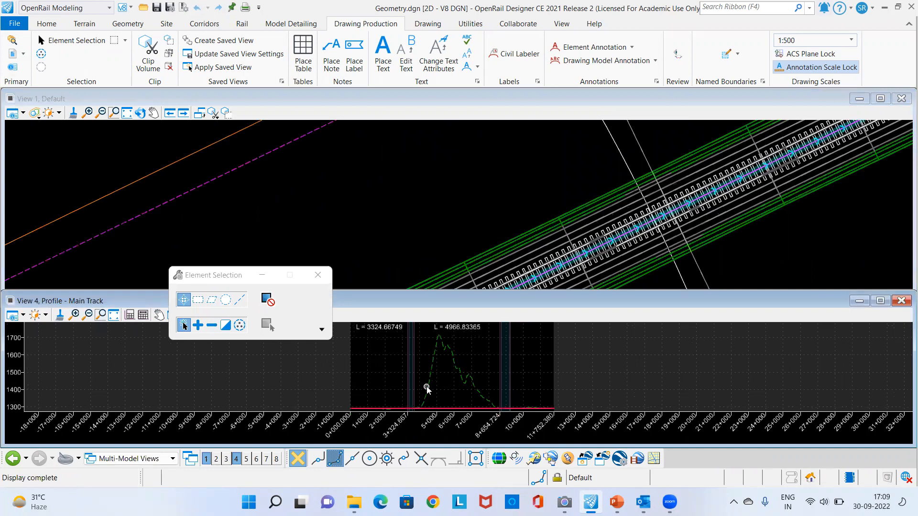
{"action": "scroll", "coordinate": [368, 183], "scroll_direction": "down", "scroll_amount": 1}
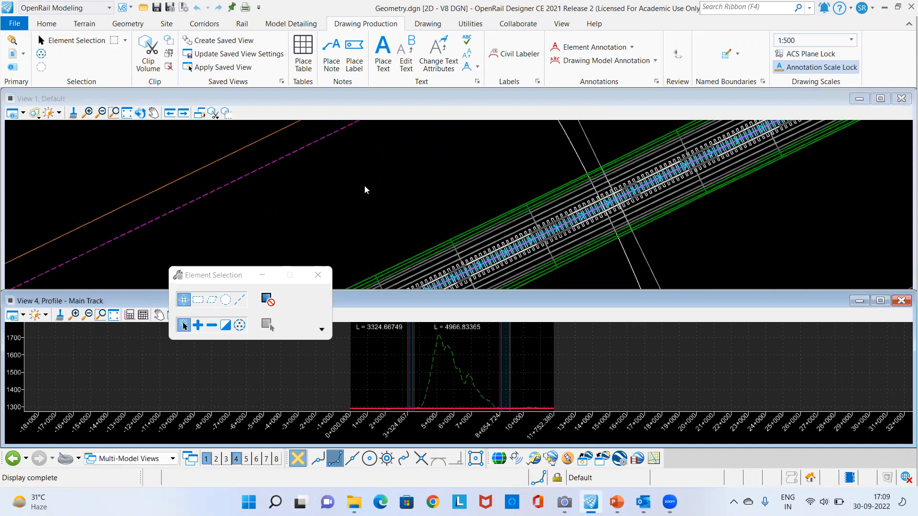
Step: Start a Civil Plan named boundary with the A1_Plan-Profile_PLAN drawing seed
{"action": "left_click", "coordinate": [739, 55]}
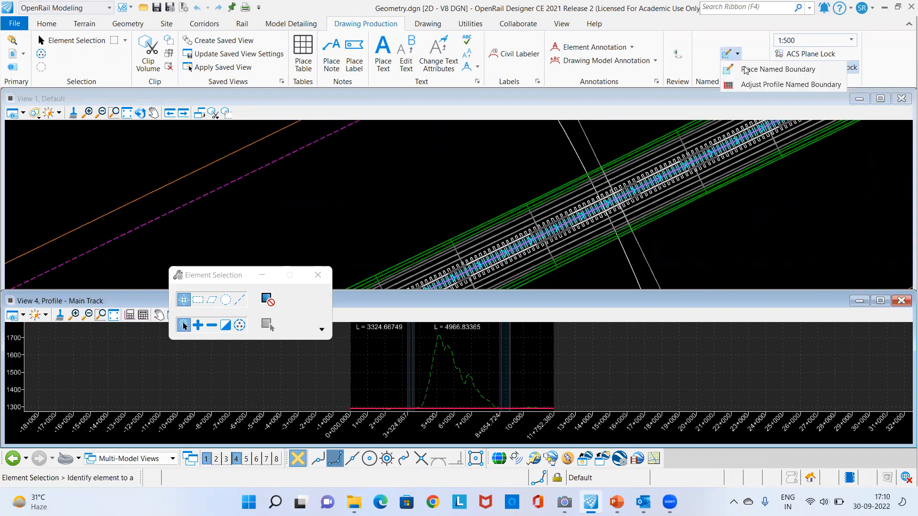
{"action": "left_click", "coordinate": [755, 71]}
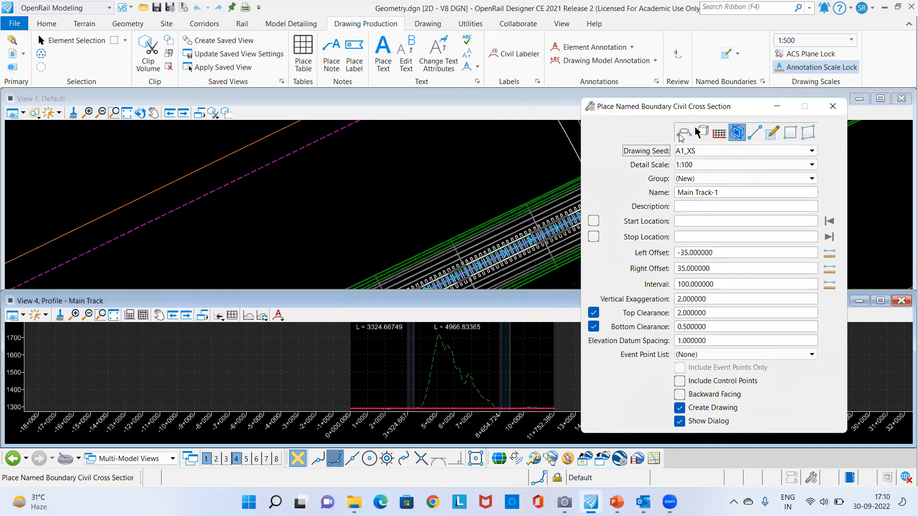
{"action": "left_click", "coordinate": [683, 132]}
{"action": "left_click", "coordinate": [706, 152]}
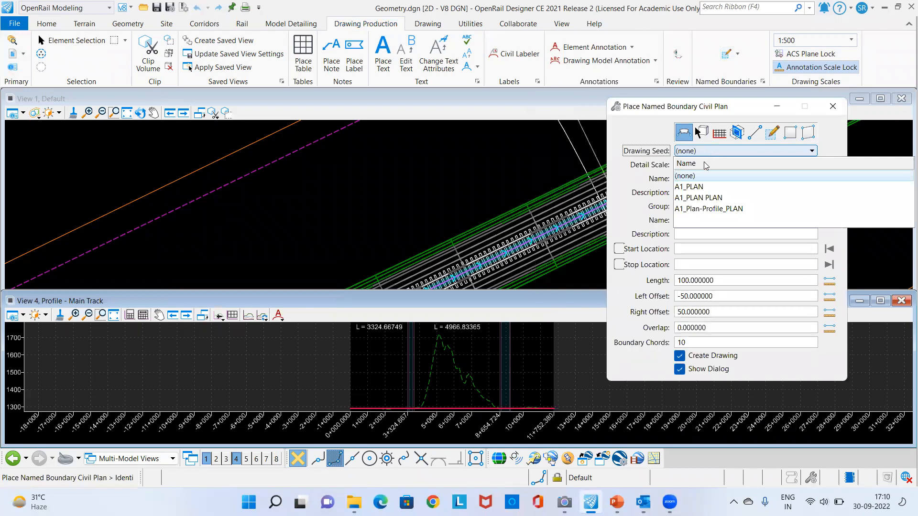
{"action": "left_click", "coordinate": [706, 209]}
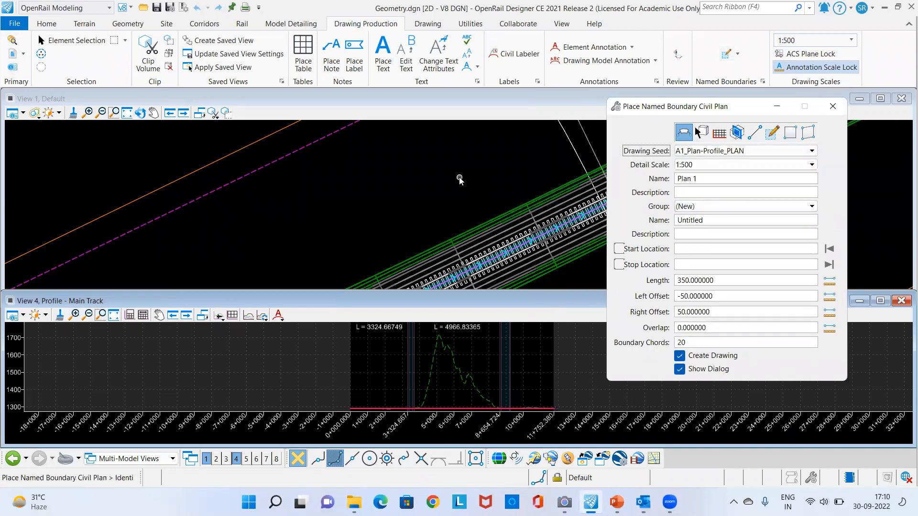
Step: Select the Main Track alignment as the plan boundary path and set its start location to station 0+000.000
{"action": "scroll", "coordinate": [408, 150], "scroll_direction": "down", "scroll_amount": 4}
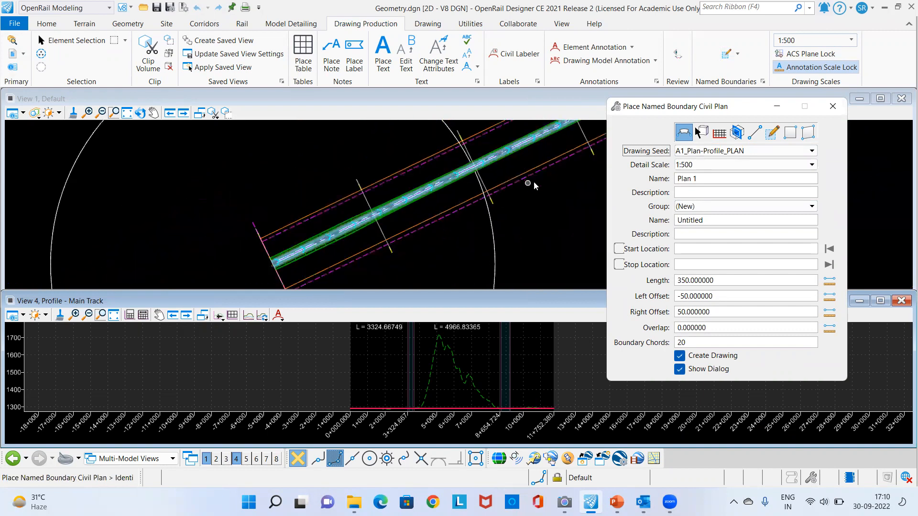
{"action": "scroll", "coordinate": [287, 260], "scroll_direction": "up", "scroll_amount": 6}
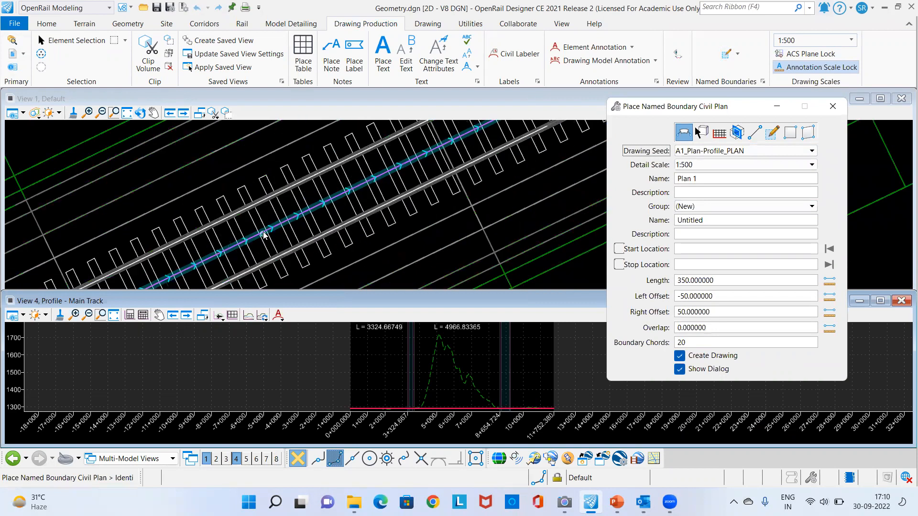
{"action": "left_click", "coordinate": [280, 234]}
{"action": "left_click", "coordinate": [277, 232]}
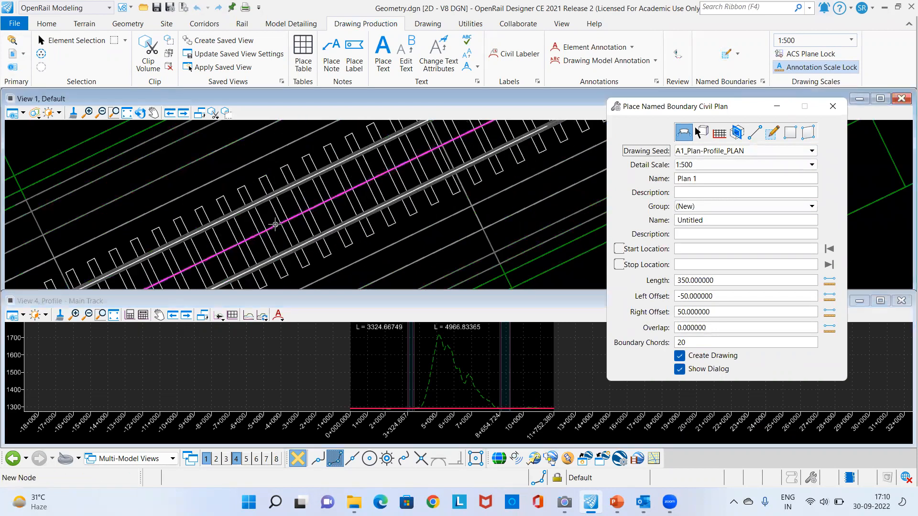
{"action": "scroll", "coordinate": [423, 151], "scroll_direction": "down", "scroll_amount": 2}
{"action": "scroll", "coordinate": [423, 152], "scroll_direction": "down", "scroll_amount": 4}
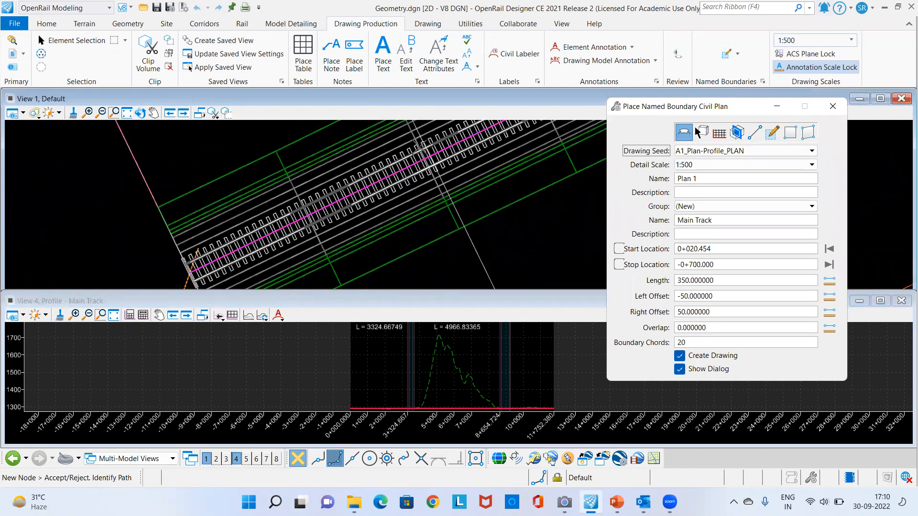
{"action": "left_click", "coordinate": [282, 225]}
{"action": "scroll", "coordinate": [133, 230], "scroll_direction": "down", "scroll_amount": 5}
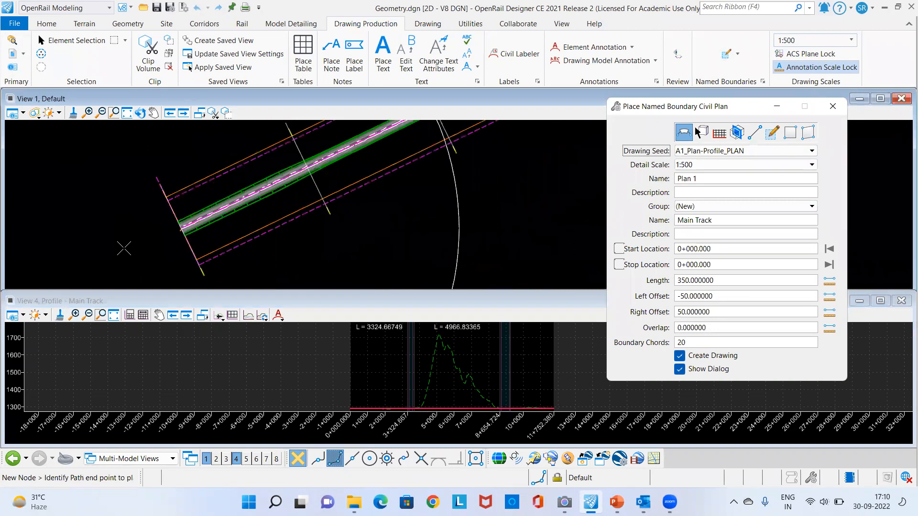
Step: Place the plan boundaries with the stop location at the Main Track's end, station 11+752.380, without creating the drawing
{"action": "scroll", "coordinate": [200, 234], "scroll_direction": "down", "scroll_amount": 5}
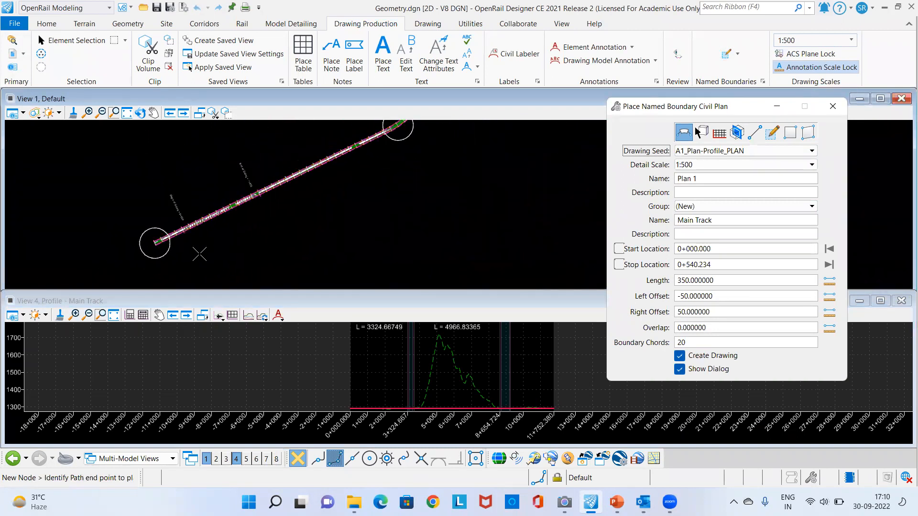
{"action": "scroll", "coordinate": [334, 175], "scroll_direction": "up", "scroll_amount": 6}
{"action": "scroll", "coordinate": [321, 174], "scroll_direction": "up", "scroll_amount": 5}
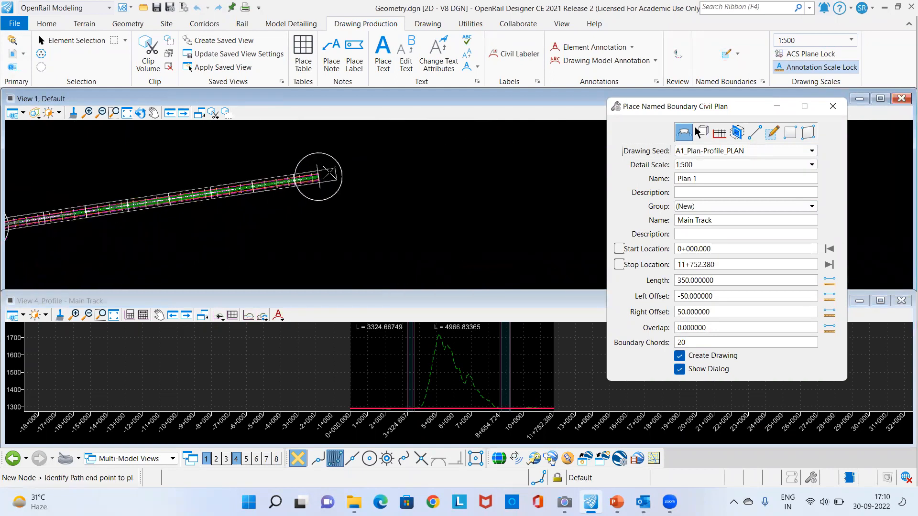
{"action": "left_click", "coordinate": [337, 173]}
{"action": "left_click", "coordinate": [372, 171]}
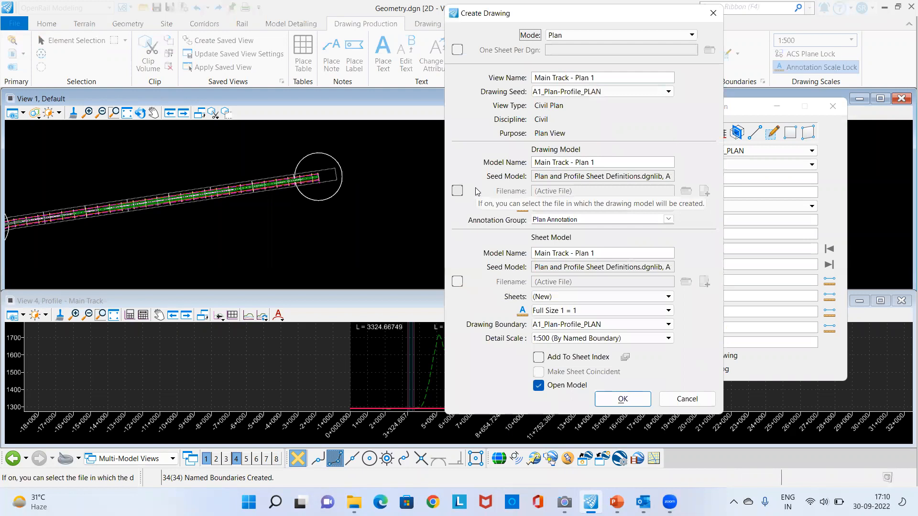
{"action": "left_click", "coordinate": [686, 400]}
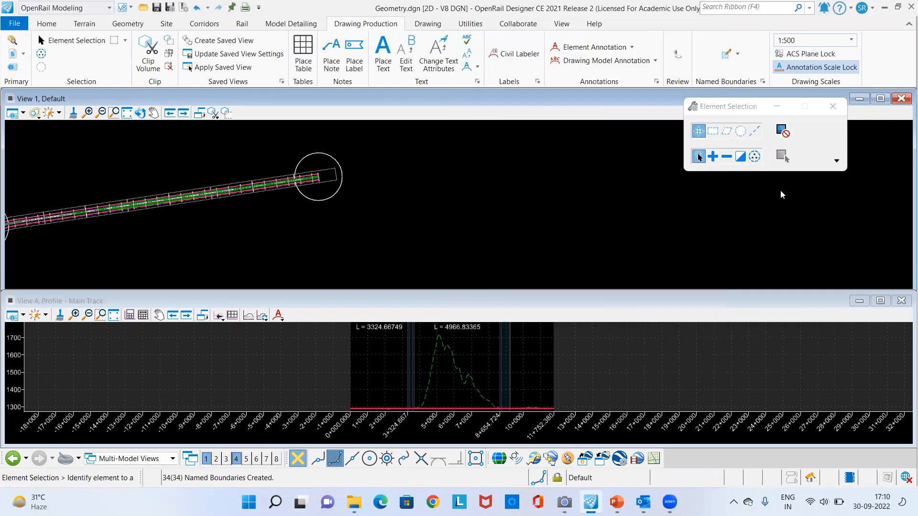
{"action": "scroll", "coordinate": [619, 137], "scroll_direction": "down", "scroll_amount": 1}
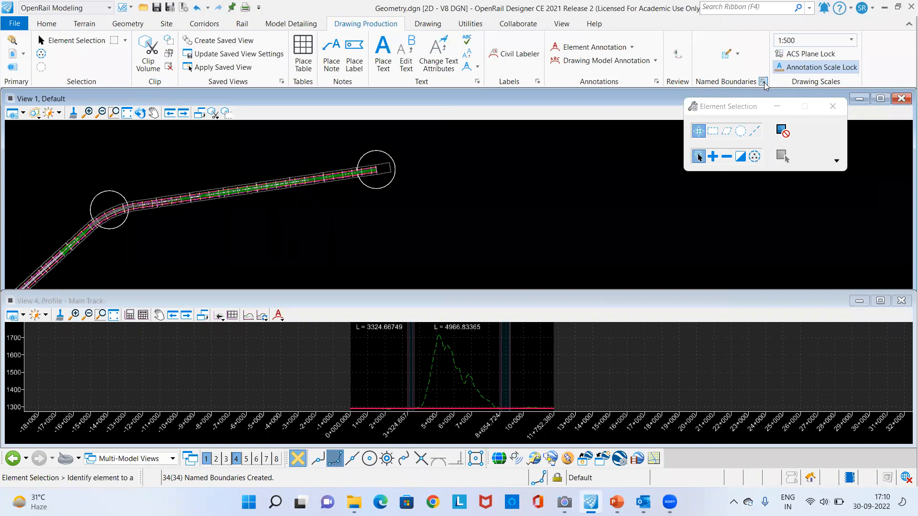
{"action": "left_click", "coordinate": [738, 55]}
{"action": "left_click", "coordinate": [296, 223]}
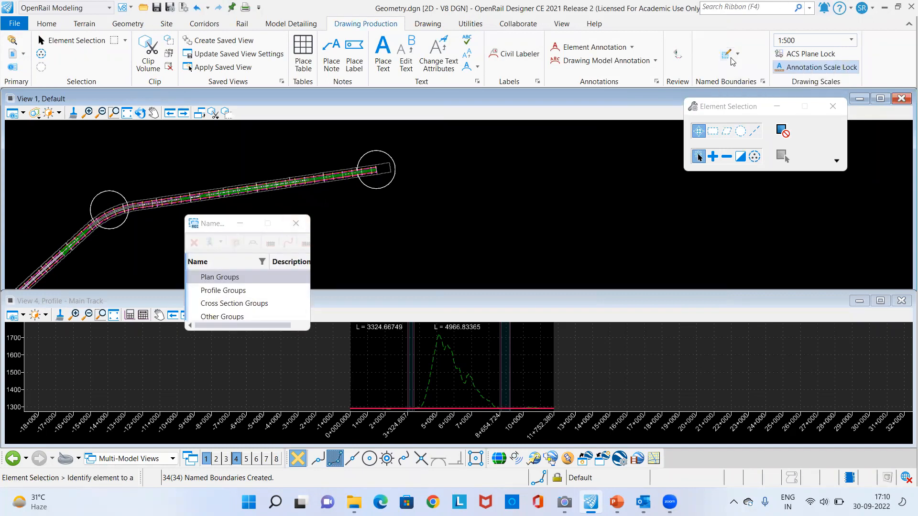
{"action": "left_click", "coordinate": [296, 223]}
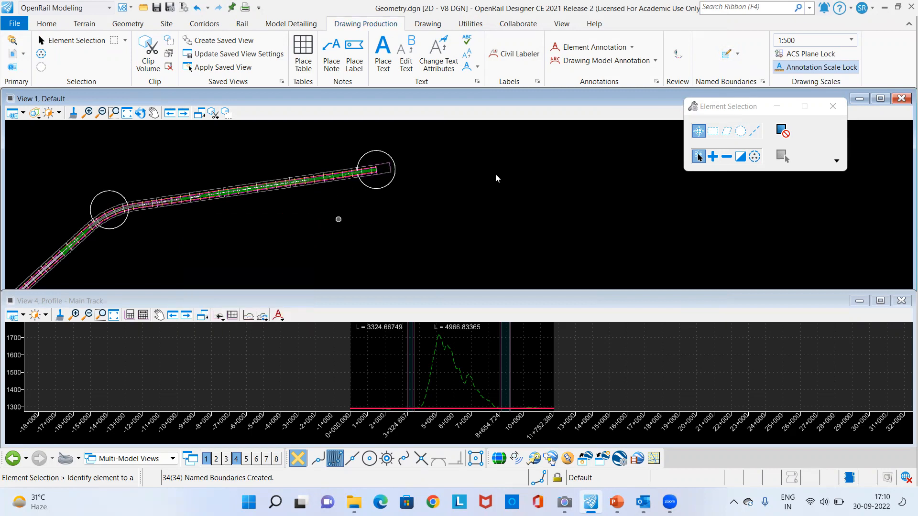
Step: Set up a Civil Profile named boundary with the A1_Plan-Profile_PROFILE seed, using the From Plan Group method and the Main Track plan group
{"action": "left_click", "coordinate": [737, 54]}
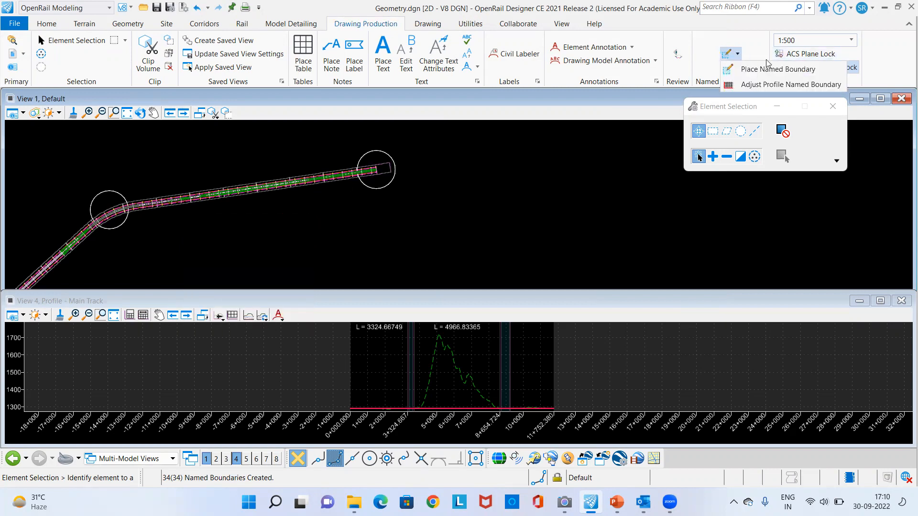
{"action": "left_click", "coordinate": [770, 70]}
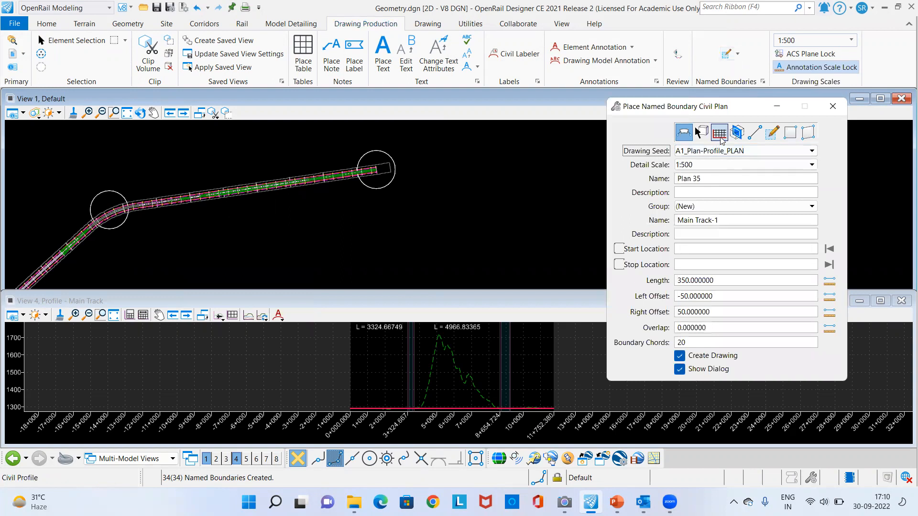
{"action": "left_click", "coordinate": [719, 135]}
{"action": "left_click", "coordinate": [716, 152]}
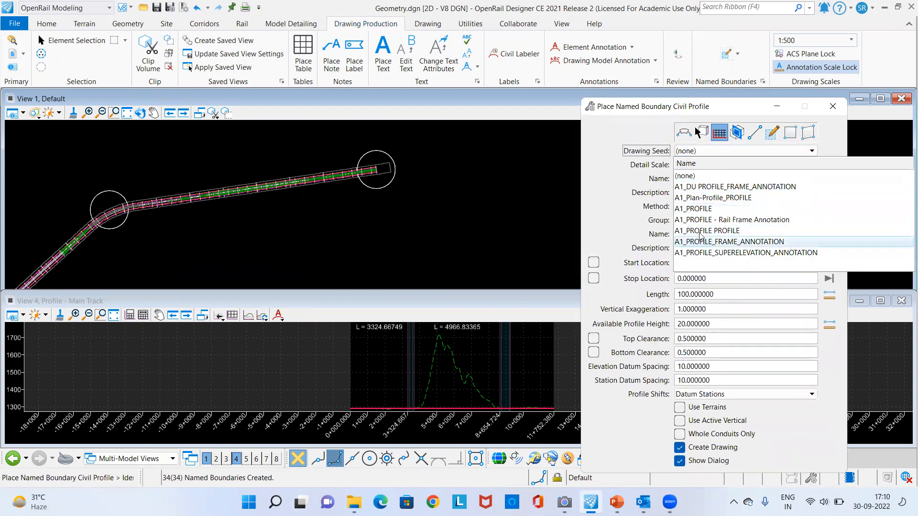
{"action": "left_click", "coordinate": [713, 198]}
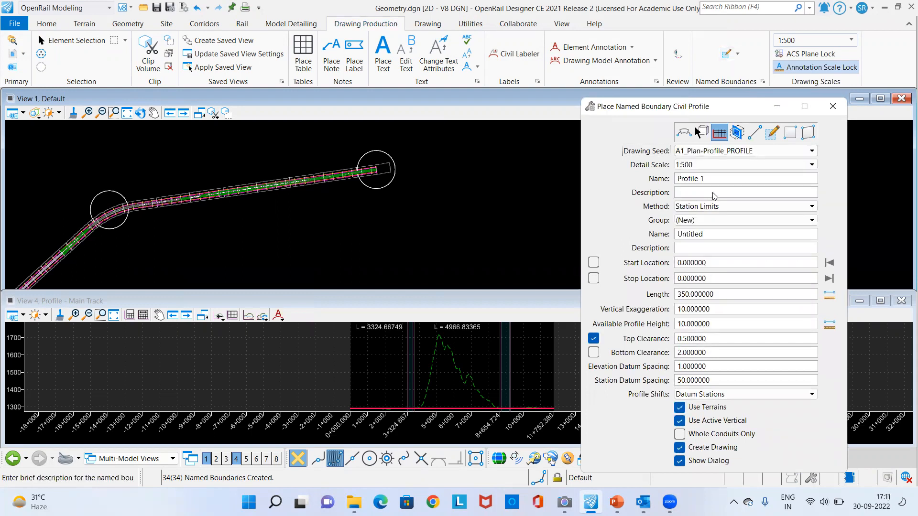
{"action": "left_click", "coordinate": [709, 208]}
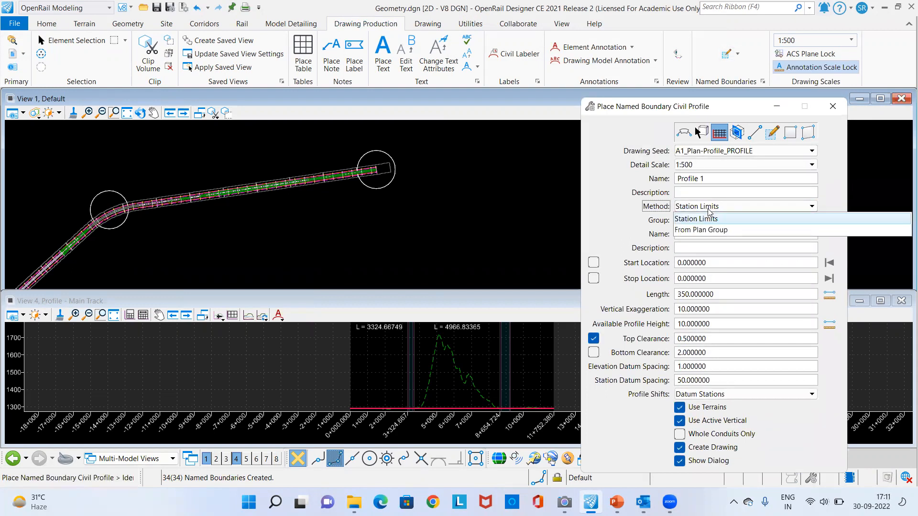
{"action": "left_click", "coordinate": [702, 230]}
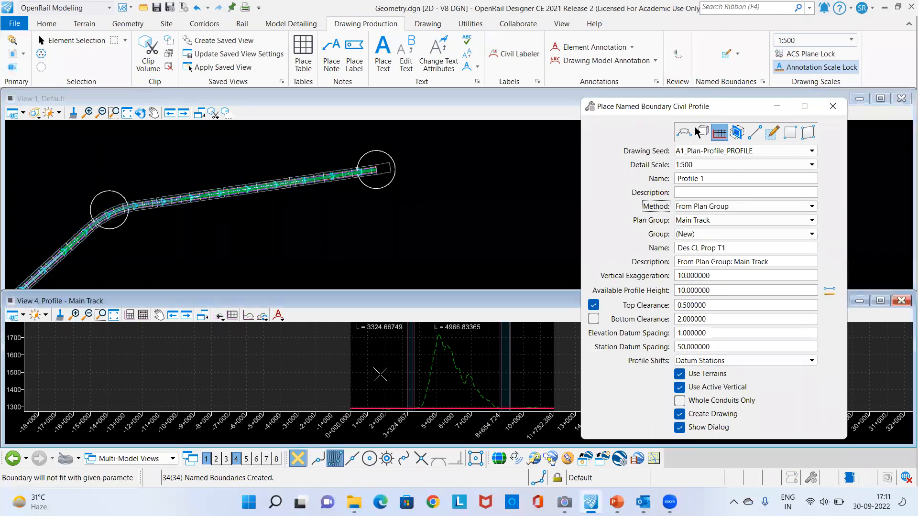
Step: Try to place the profile boundaries from the plan group in the Main Track profile view, and leave the command
{"action": "scroll", "coordinate": [389, 378], "scroll_direction": "down", "scroll_amount": 2}
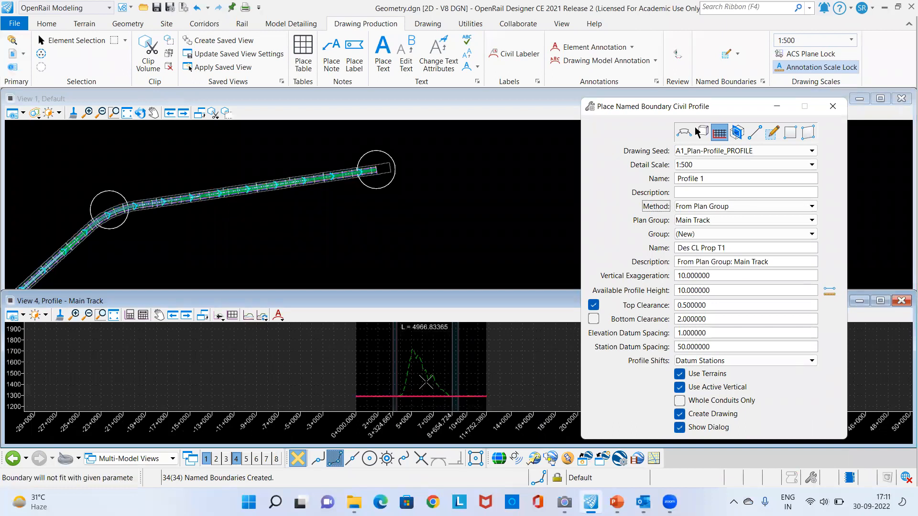
{"action": "scroll", "coordinate": [341, 357], "scroll_direction": "up", "scroll_amount": 2}
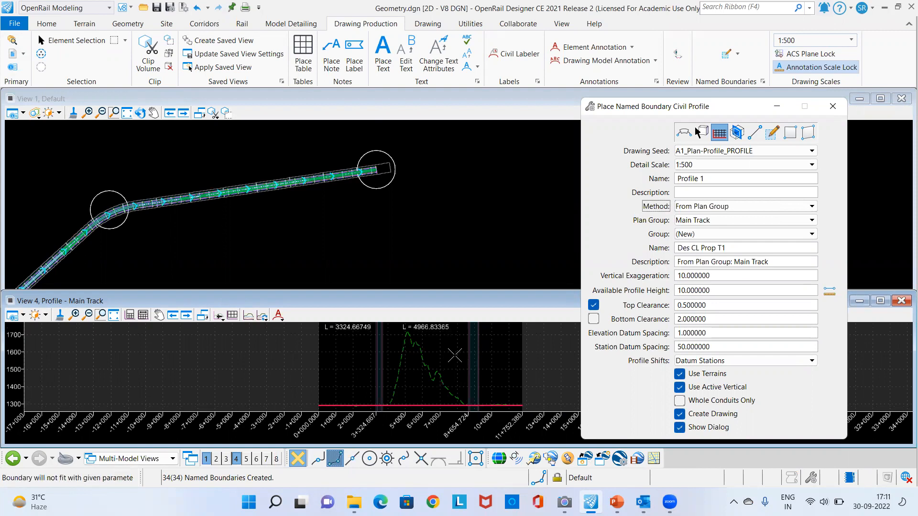
{"action": "scroll", "coordinate": [475, 354], "scroll_direction": "down", "scroll_amount": 1}
{"action": "scroll", "coordinate": [440, 379], "scroll_direction": "up", "scroll_amount": 1}
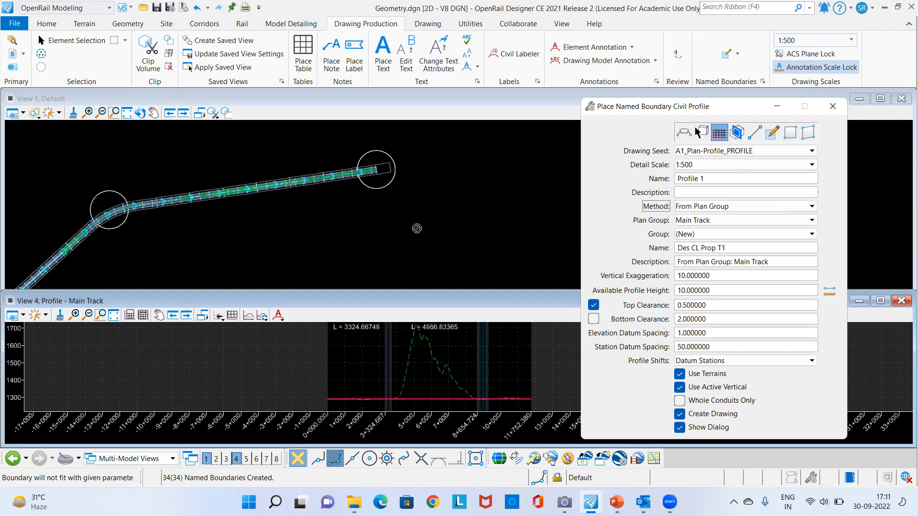
{"action": "scroll", "coordinate": [417, 228], "scroll_direction": "down", "scroll_amount": 1}
{"action": "scroll", "coordinate": [454, 356], "scroll_direction": "down", "scroll_amount": 1}
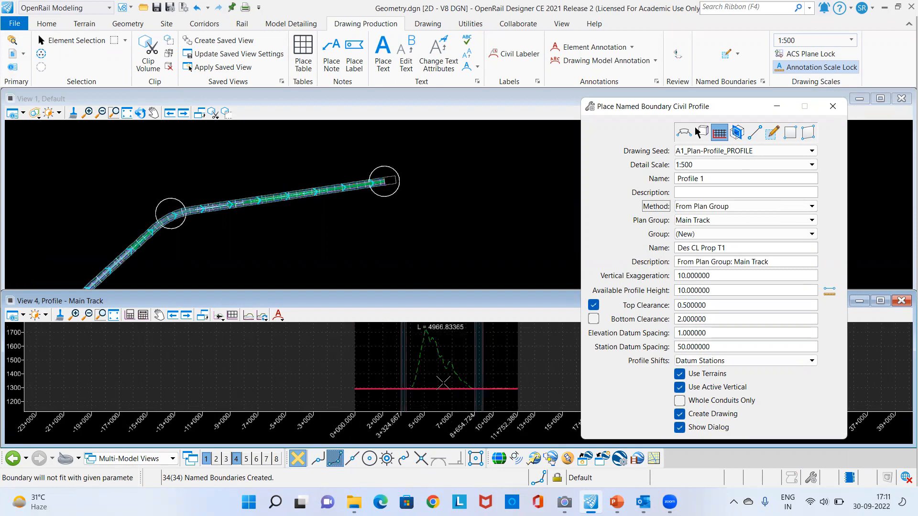
{"action": "scroll", "coordinate": [445, 382], "scroll_direction": "up", "scroll_amount": 2}
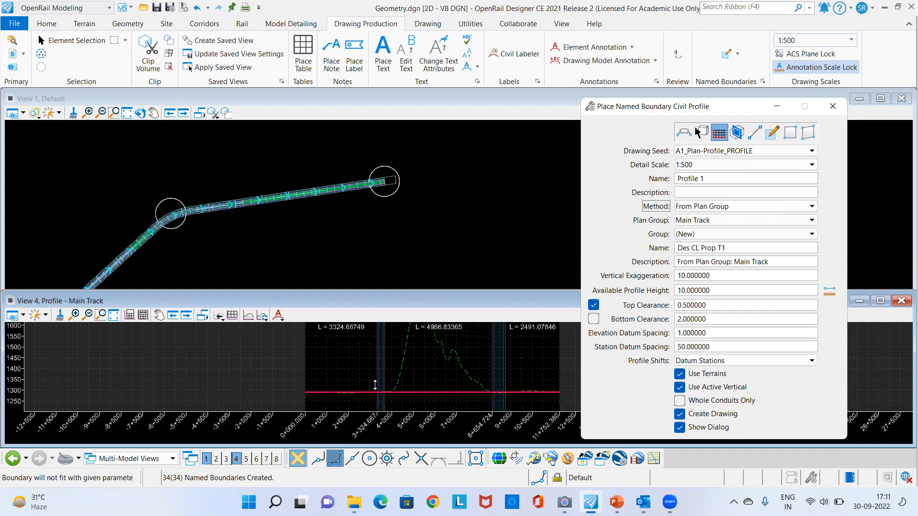
{"action": "scroll", "coordinate": [408, 377], "scroll_direction": "down", "scroll_amount": 1}
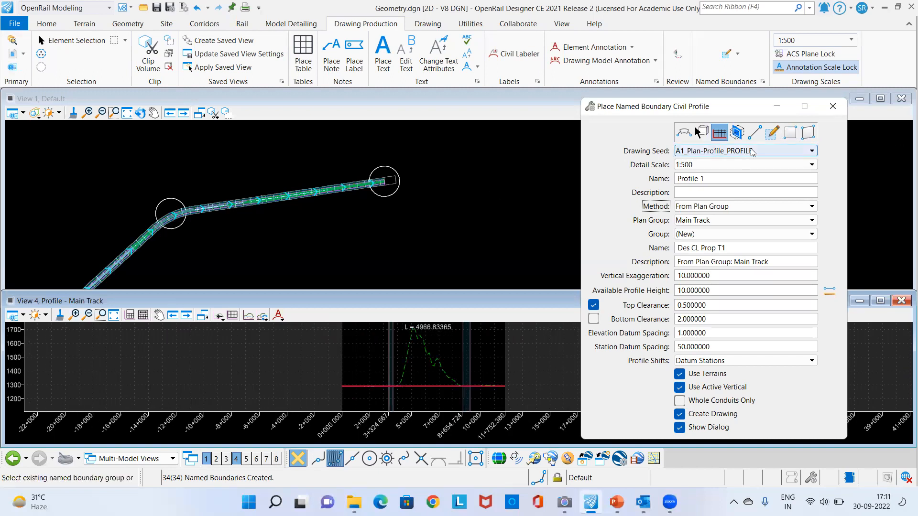
{"action": "scroll", "coordinate": [354, 160], "scroll_direction": "down", "scroll_amount": 2}
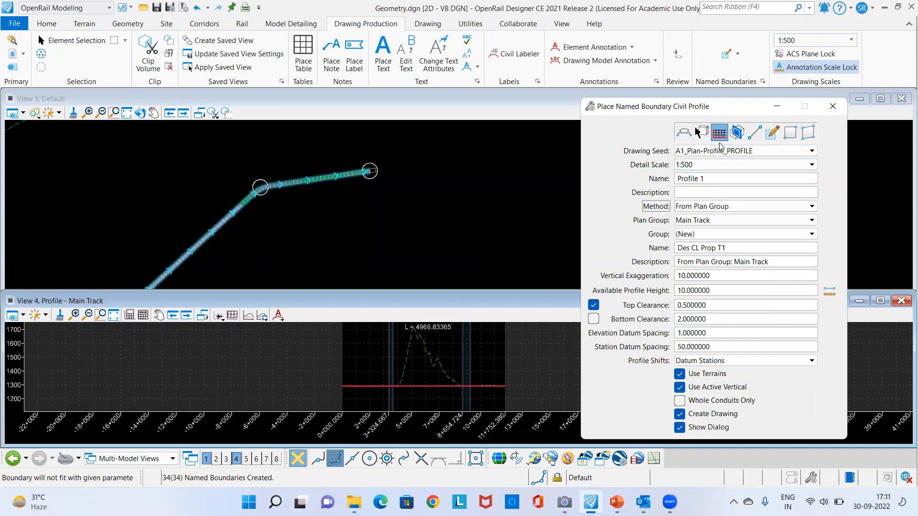
{"action": "left_click", "coordinate": [830, 112]}
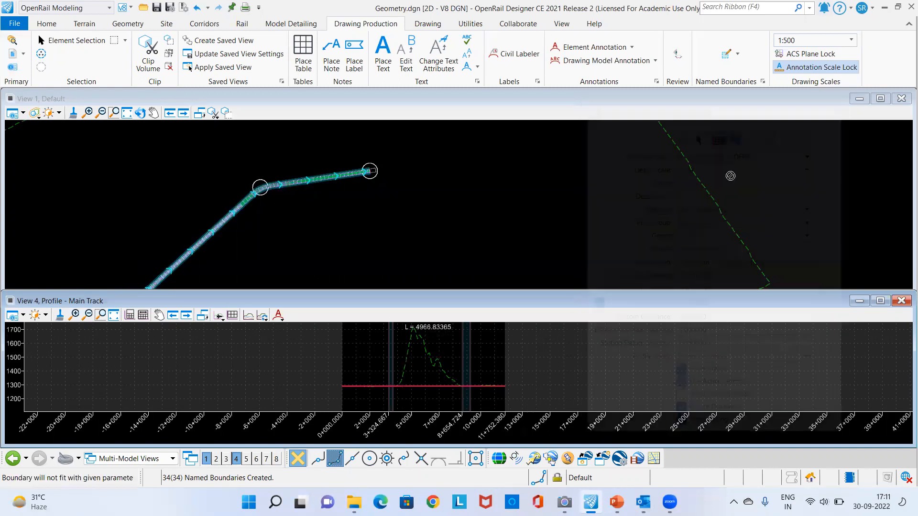
Step: Start another Civil Plan named boundary with the A1_Plan-Profile_PLAN drawing seed
{"action": "scroll", "coordinate": [381, 197], "scroll_direction": "down", "scroll_amount": 4}
{"action": "scroll", "coordinate": [257, 245], "scroll_direction": "up", "scroll_amount": 7}
{"action": "scroll", "coordinate": [349, 206], "scroll_direction": "up", "scroll_amount": 5}
{"action": "scroll", "coordinate": [534, 149], "scroll_direction": "down", "scroll_amount": 5}
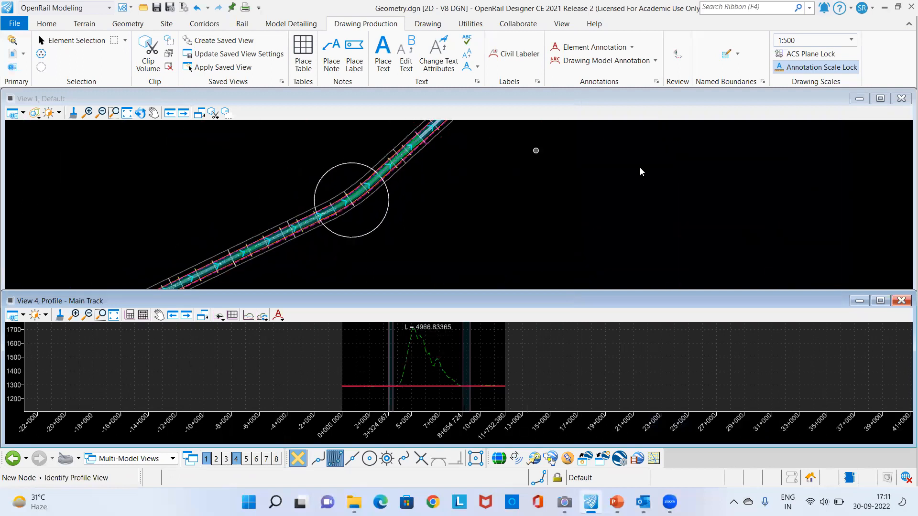
{"action": "scroll", "coordinate": [434, 164], "scroll_direction": "down", "scroll_amount": 1}
{"action": "scroll", "coordinate": [434, 163], "scroll_direction": "down", "scroll_amount": 1}
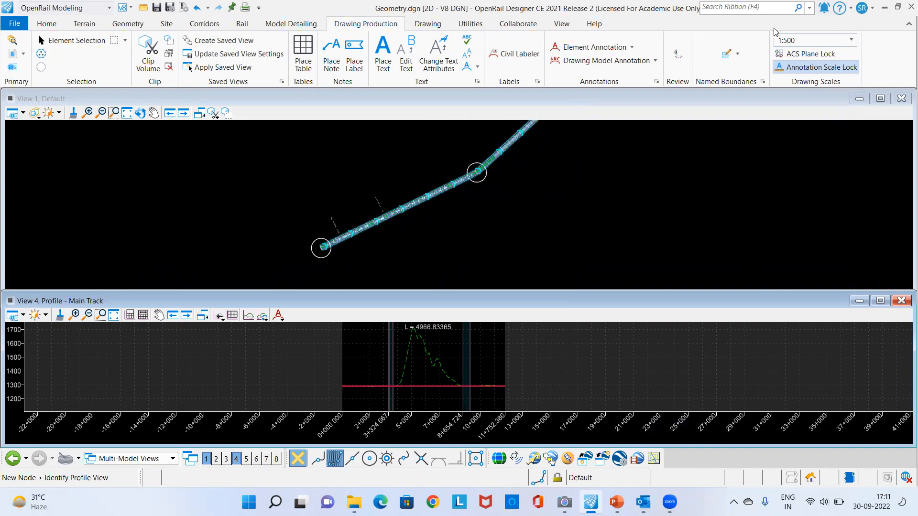
{"action": "left_click", "coordinate": [737, 53]}
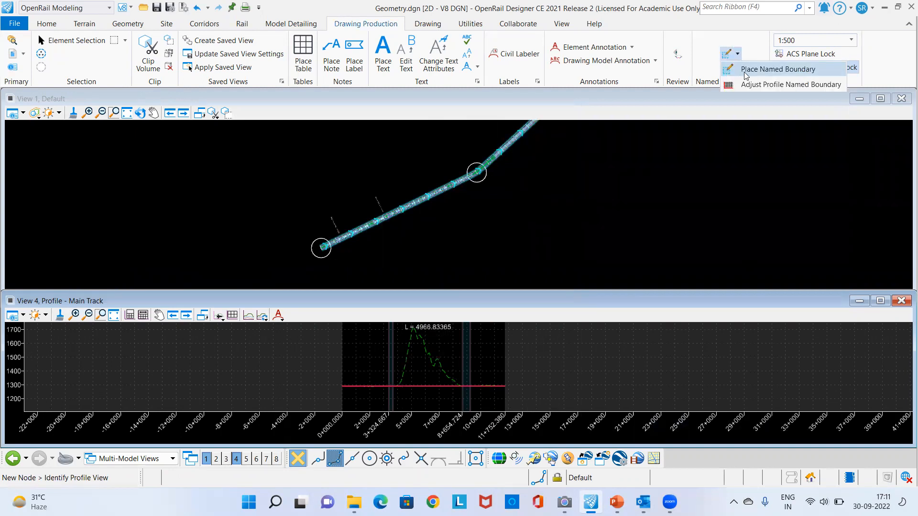
{"action": "left_click", "coordinate": [745, 69]}
{"action": "left_click", "coordinate": [684, 132]}
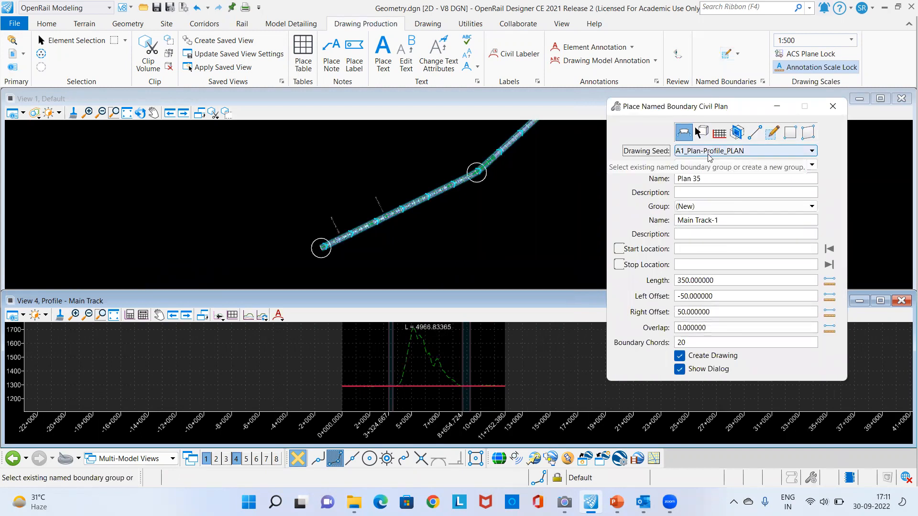
Step: Select the siding track's centerline beside the main track as the path of the plan boundary
{"action": "scroll", "coordinate": [307, 247], "scroll_direction": "up", "scroll_amount": 3}
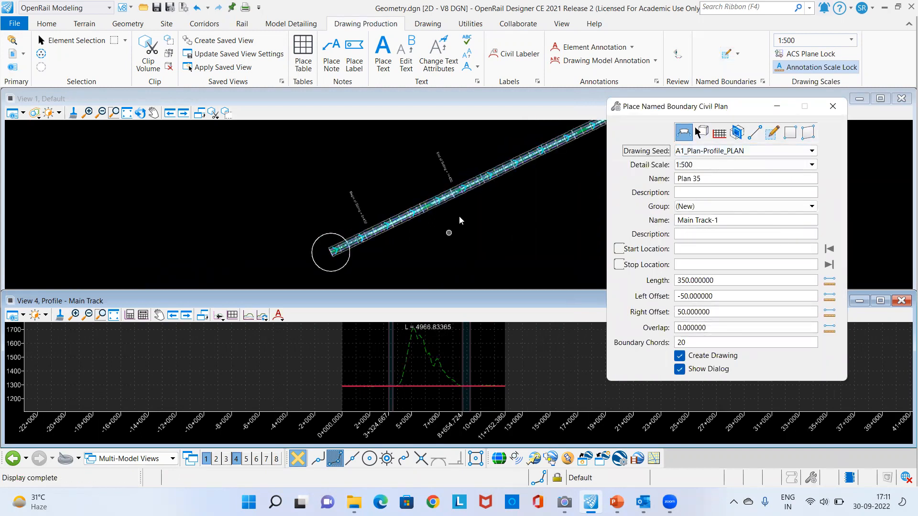
{"action": "scroll", "coordinate": [485, 191], "scroll_direction": "up", "scroll_amount": 5}
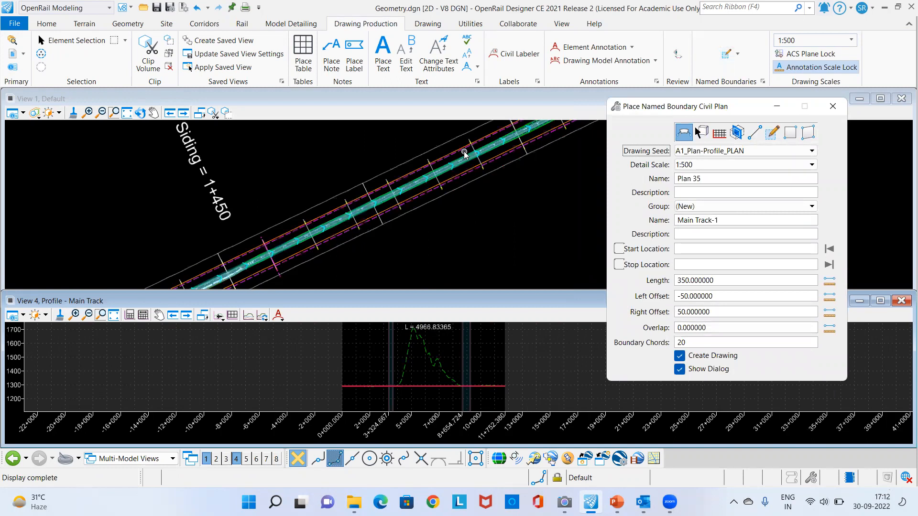
{"action": "scroll", "coordinate": [321, 216], "scroll_direction": "down", "scroll_amount": 5}
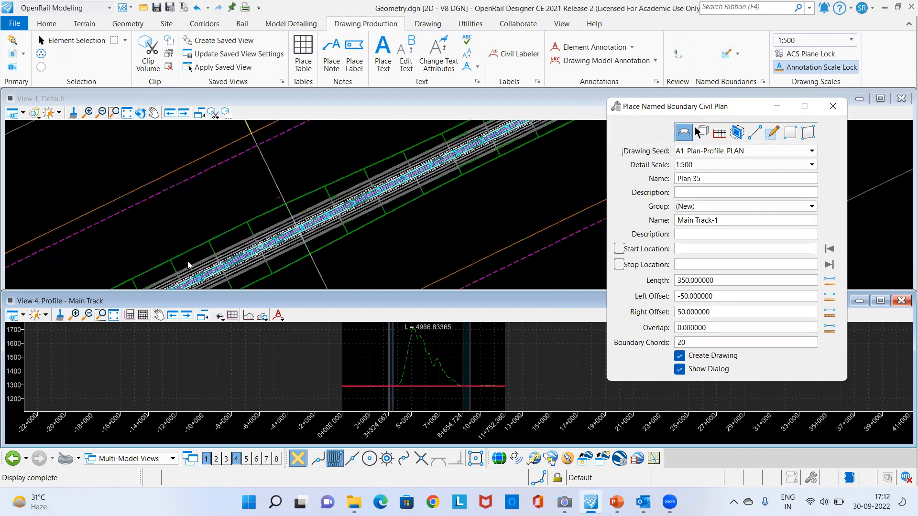
{"action": "scroll", "coordinate": [429, 207], "scroll_direction": "down", "scroll_amount": 2}
{"action": "scroll", "coordinate": [330, 256], "scroll_direction": "up", "scroll_amount": 4}
{"action": "scroll", "coordinate": [329, 188], "scroll_direction": "up", "scroll_amount": 6}
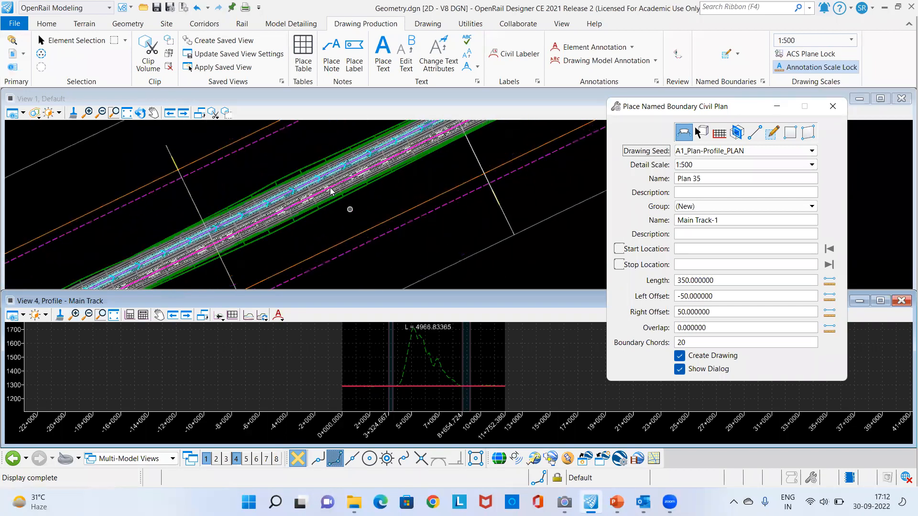
{"action": "scroll", "coordinate": [330, 194], "scroll_direction": "up", "scroll_amount": 4}
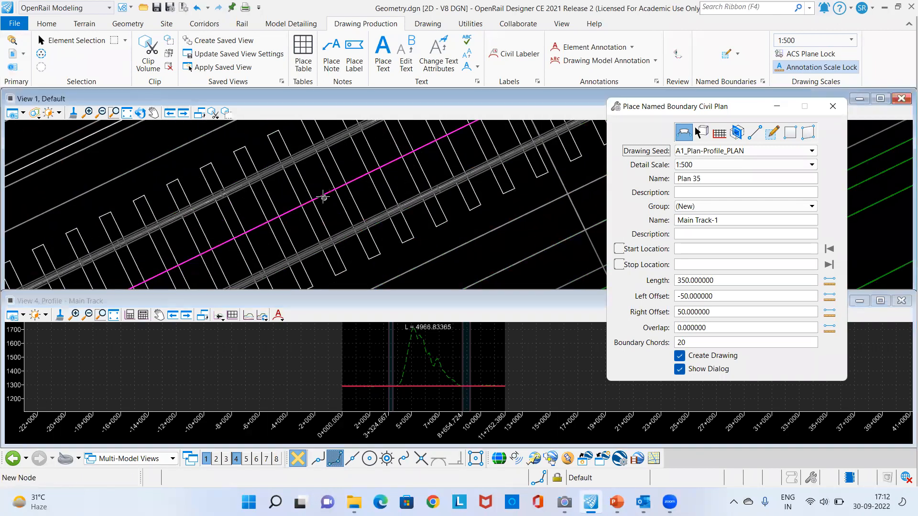
{"action": "left_click", "coordinate": [319, 197]}
Step: Set the start location of the siding's plan boundary to station 0+000.000
{"action": "scroll", "coordinate": [303, 172], "scroll_direction": "down", "scroll_amount": 5}
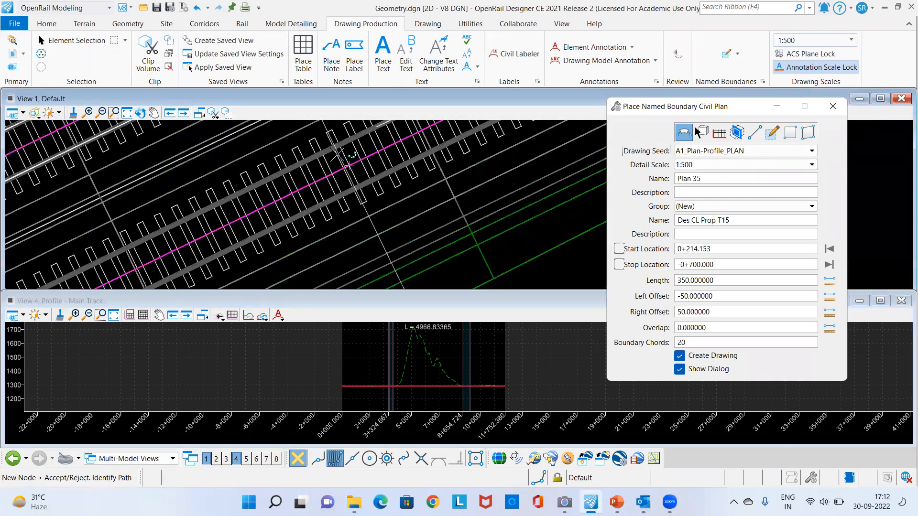
{"action": "scroll", "coordinate": [342, 152], "scroll_direction": "down", "scroll_amount": 5}
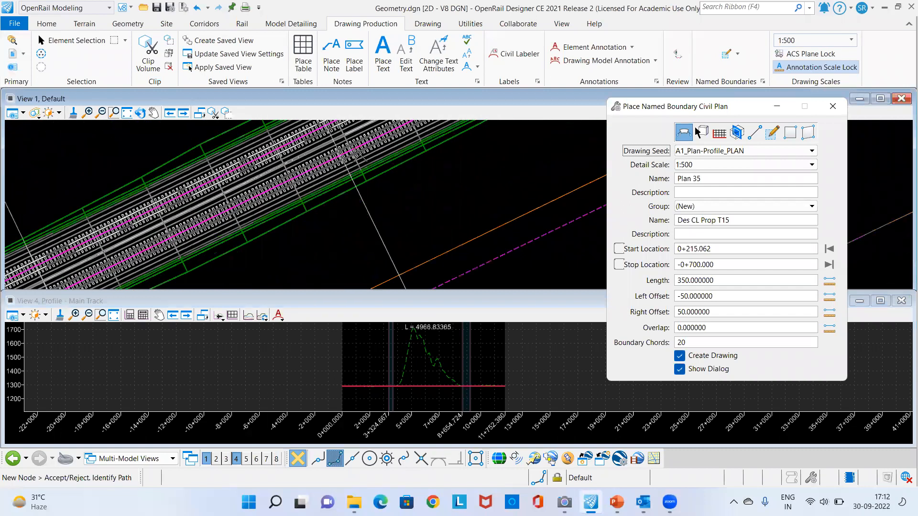
{"action": "scroll", "coordinate": [306, 186], "scroll_direction": "down", "scroll_amount": 5}
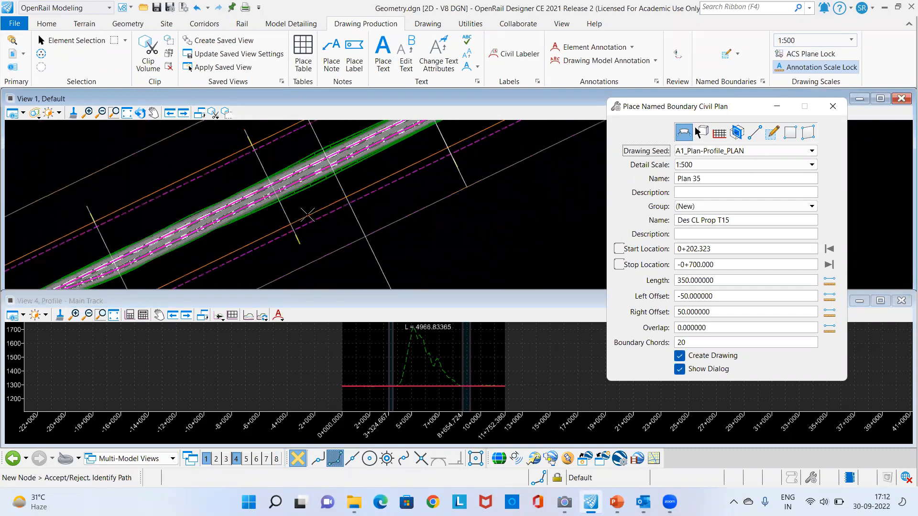
{"action": "scroll", "coordinate": [275, 259], "scroll_direction": "down", "scroll_amount": 2}
{"action": "left_click", "coordinate": [251, 272]}
Step: Set the stop location of the siding's plan boundary at about station 1+033.661 and create its named boundaries
{"action": "scroll", "coordinate": [265, 266], "scroll_direction": "down", "scroll_amount": 3}
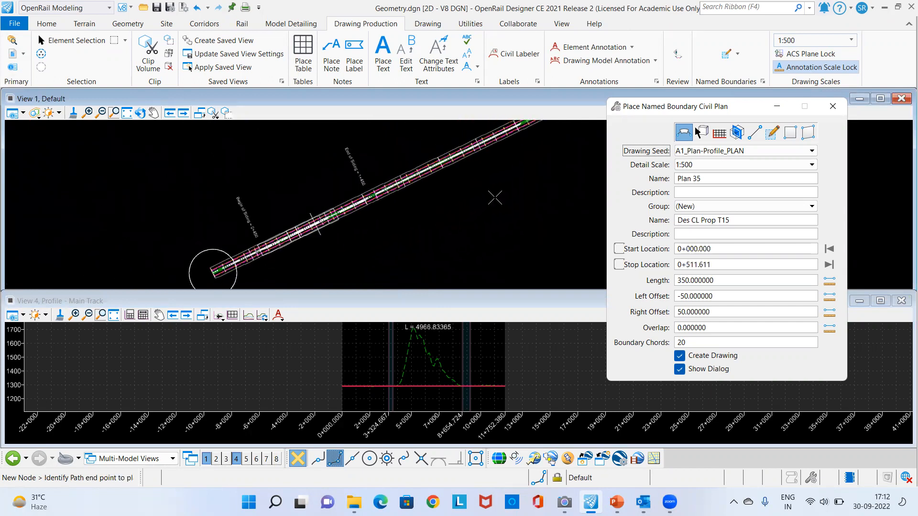
{"action": "scroll", "coordinate": [416, 198], "scroll_direction": "up", "scroll_amount": 2}
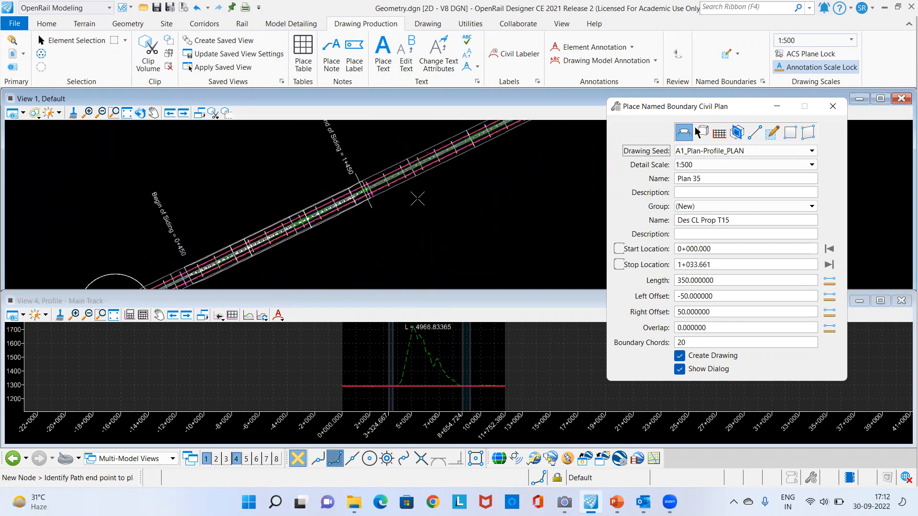
{"action": "left_click", "coordinate": [417, 199]}
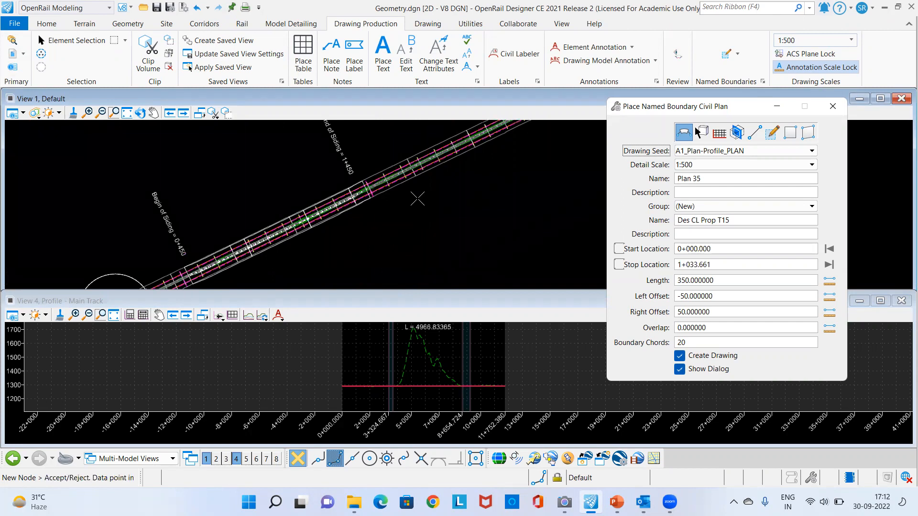
{"action": "left_click", "coordinate": [501, 183]}
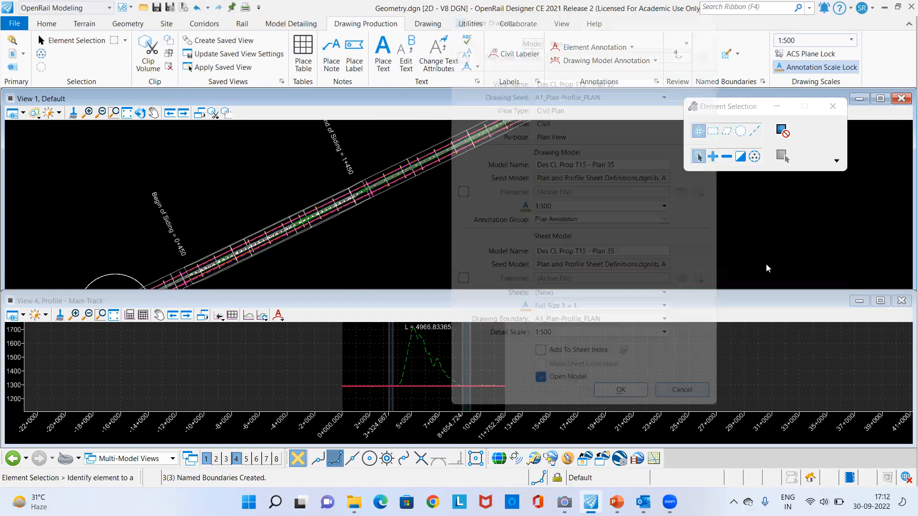
{"action": "left_click", "coordinate": [737, 53]}
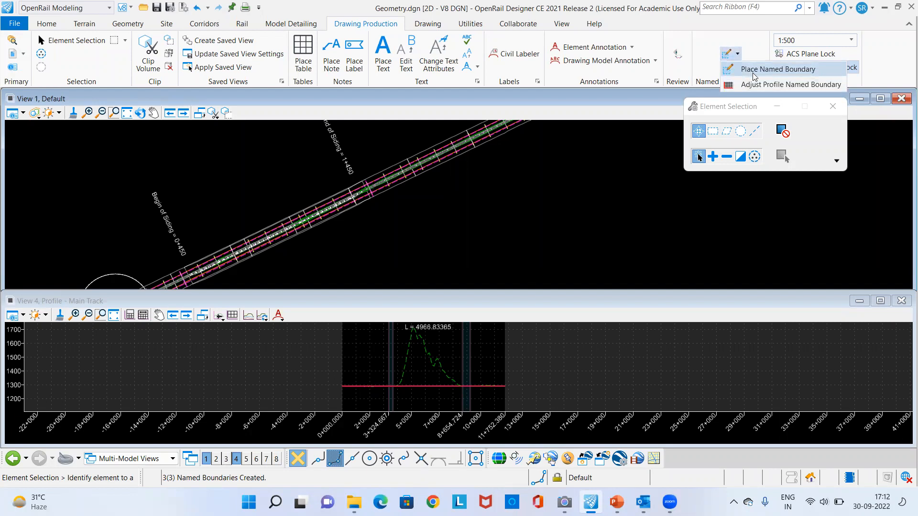
{"action": "left_click", "coordinate": [751, 69]}
{"action": "left_click", "coordinate": [720, 132]}
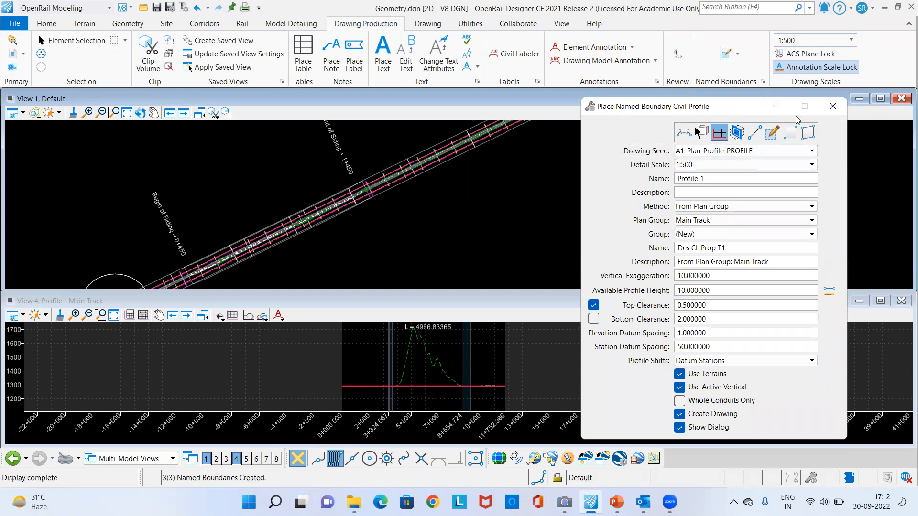
{"action": "left_click", "coordinate": [833, 106]}
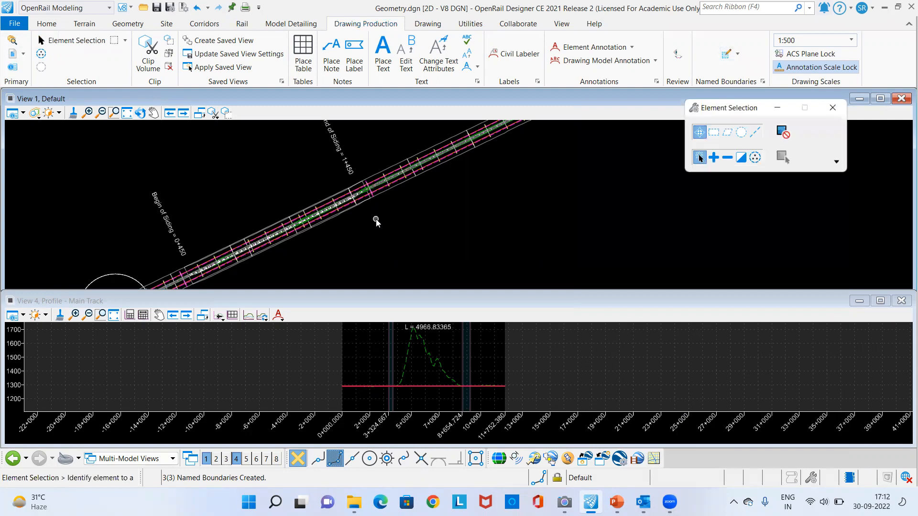
Step: Try to select the siding track's centerline between its rails in the plan view
{"action": "scroll", "coordinate": [320, 220], "scroll_direction": "up", "scroll_amount": 5}
{"action": "scroll", "coordinate": [311, 212], "scroll_direction": "up", "scroll_amount": 3}
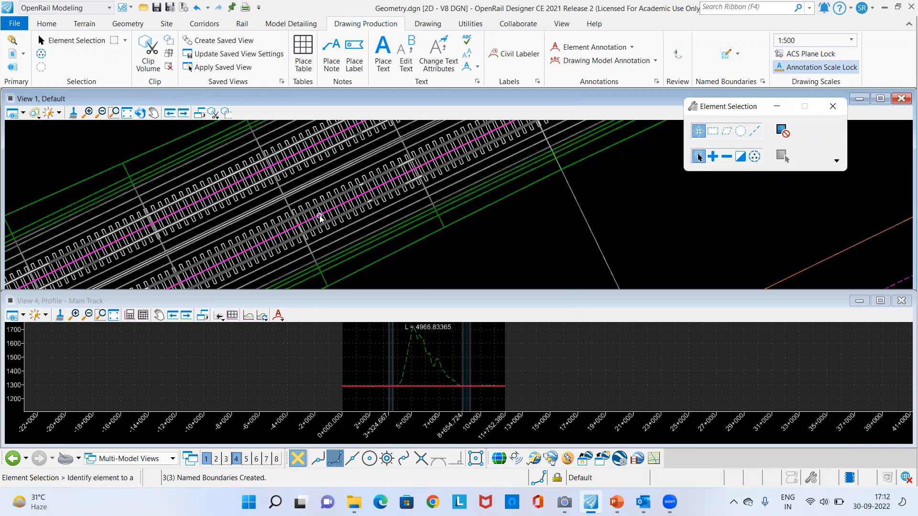
{"action": "scroll", "coordinate": [319, 218], "scroll_direction": "up", "scroll_amount": 3}
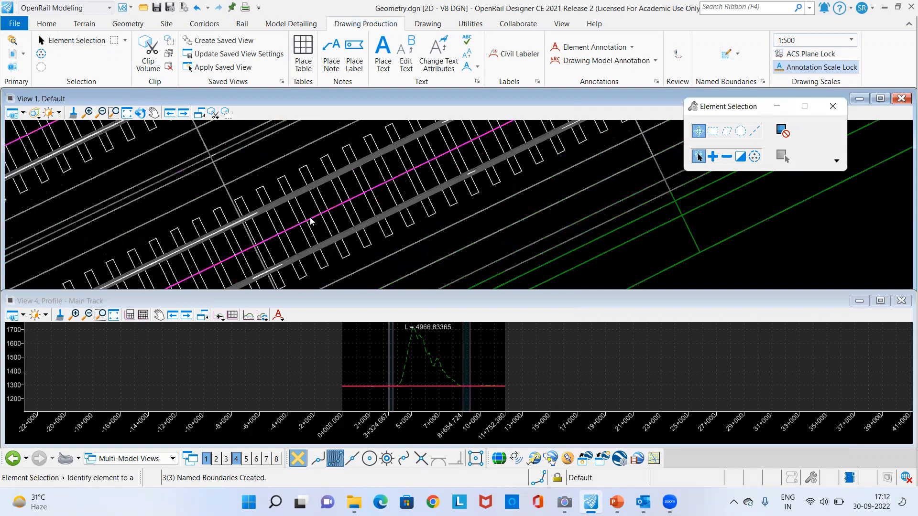
{"action": "left_click", "coordinate": [312, 219]}
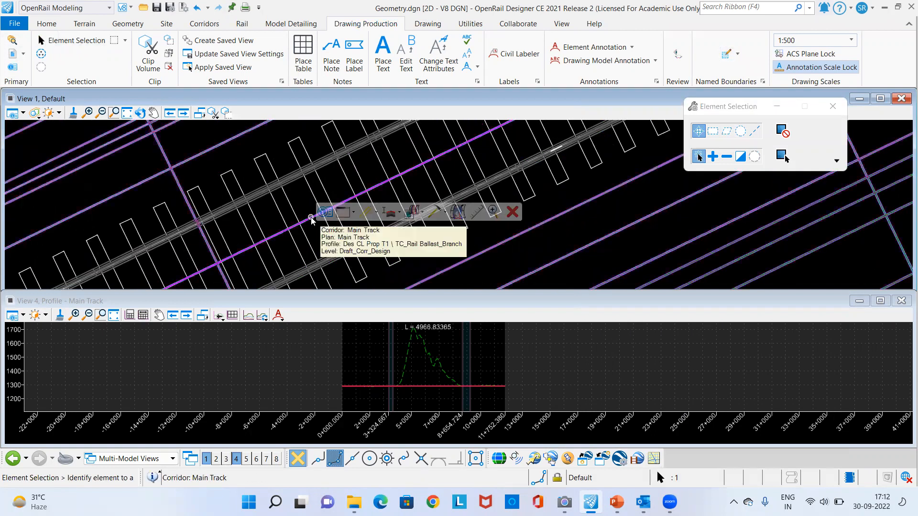
{"action": "scroll", "coordinate": [313, 224], "scroll_direction": "up", "scroll_amount": 3}
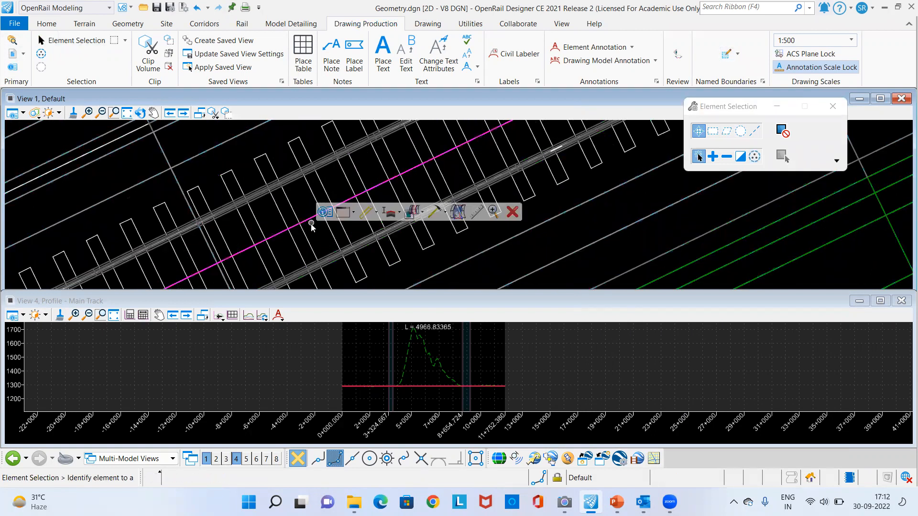
{"action": "scroll", "coordinate": [297, 215], "scroll_direction": "up", "scroll_amount": 2}
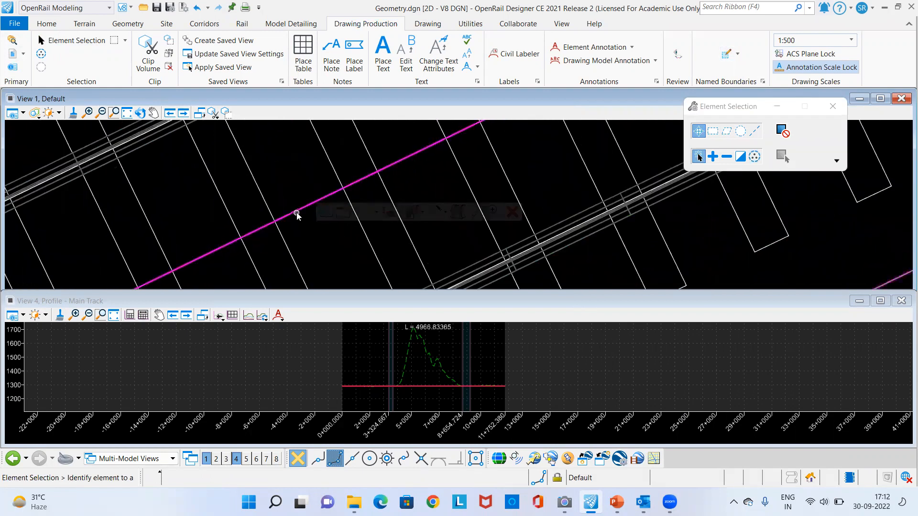
{"action": "left_click", "coordinate": [296, 213]}
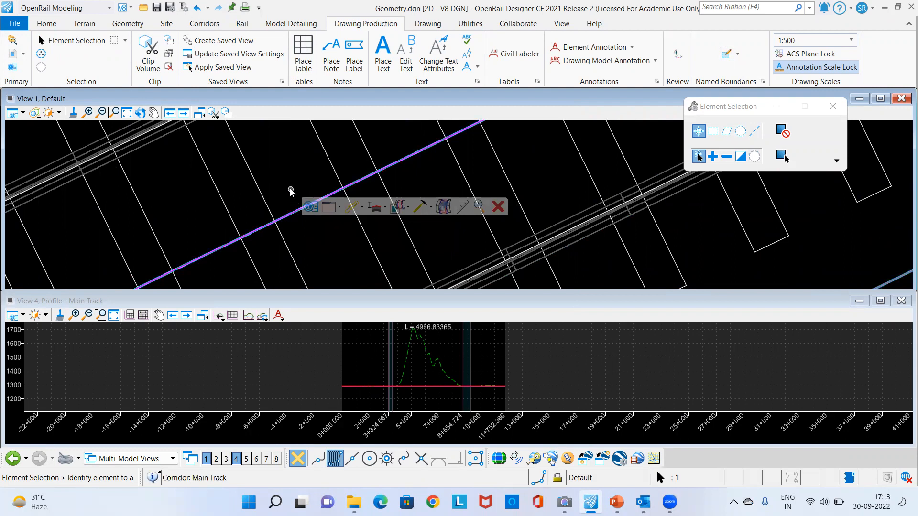
{"action": "left_click", "coordinate": [313, 197]}
{"action": "scroll", "coordinate": [313, 200], "scroll_direction": "down", "scroll_amount": 1}
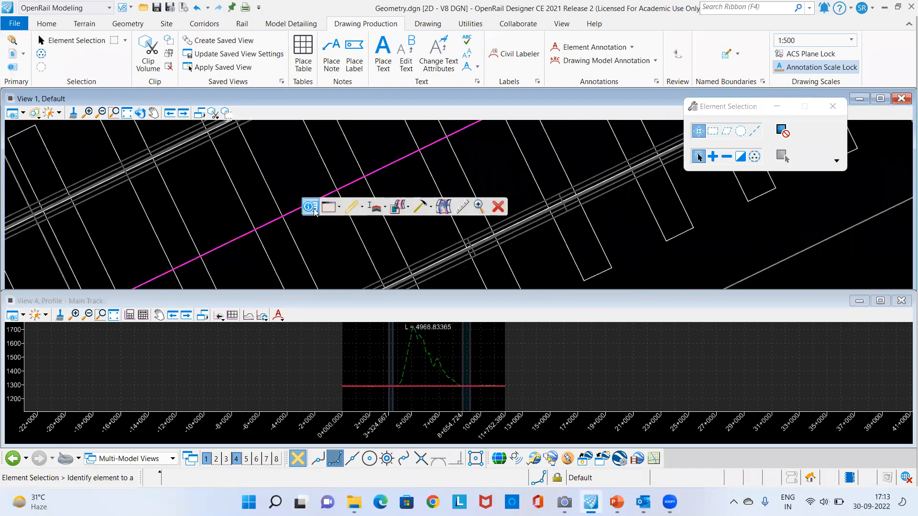
{"action": "left_click", "coordinate": [361, 237]}
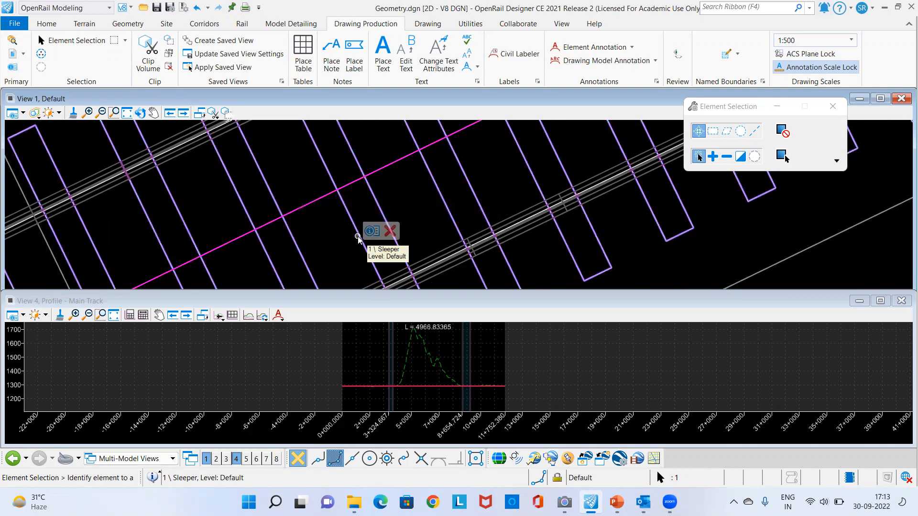
{"action": "left_click", "coordinate": [348, 249]}
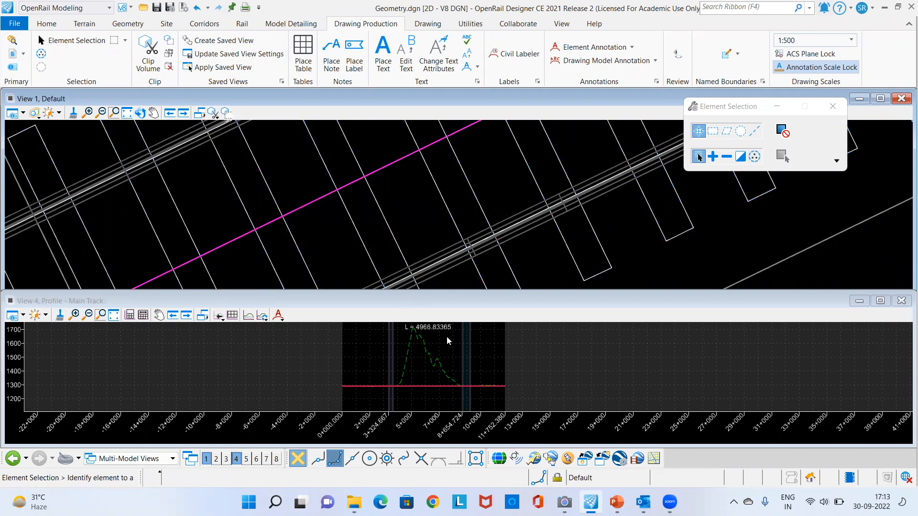
Step: Open views 3 and 2 in addition to the plan and profile views, and fit them to the whole model
{"action": "scroll", "coordinate": [446, 337], "scroll_direction": "down", "scroll_amount": 1}
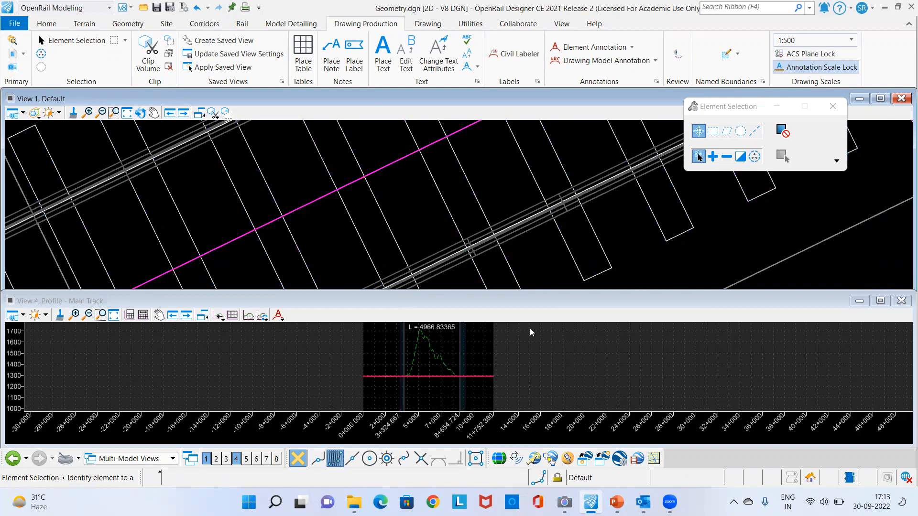
{"action": "scroll", "coordinate": [426, 275], "scroll_direction": "down", "scroll_amount": 3}
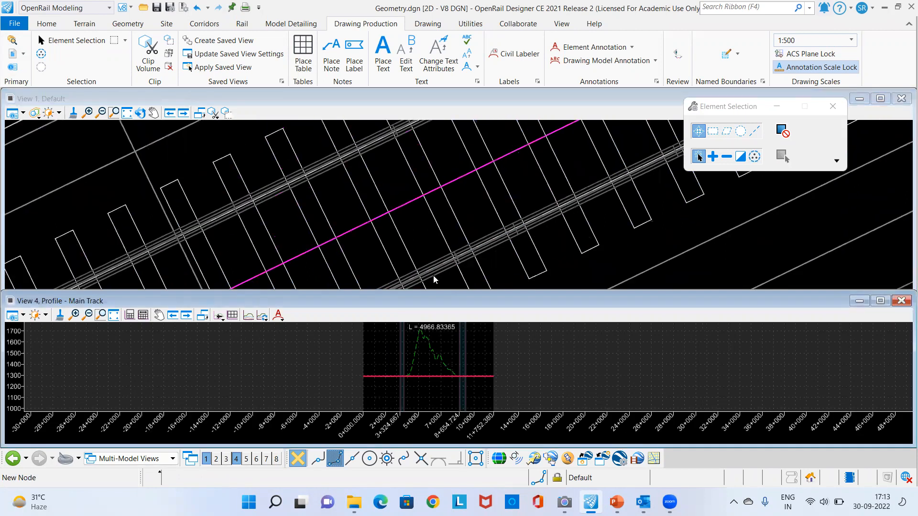
{"action": "scroll", "coordinate": [433, 275], "scroll_direction": "down", "scroll_amount": 1}
{"action": "scroll", "coordinate": [265, 213], "scroll_direction": "down", "scroll_amount": 2}
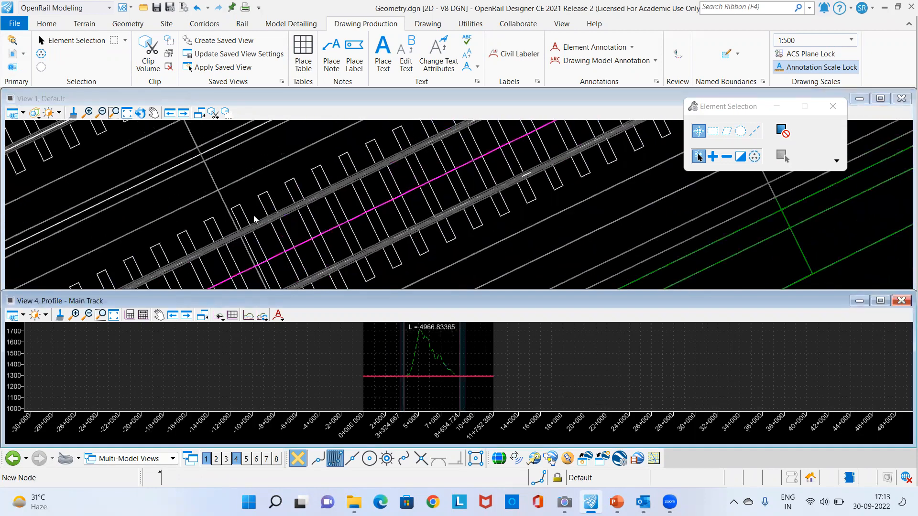
{"action": "scroll", "coordinate": [253, 215], "scroll_direction": "down", "scroll_amount": 1}
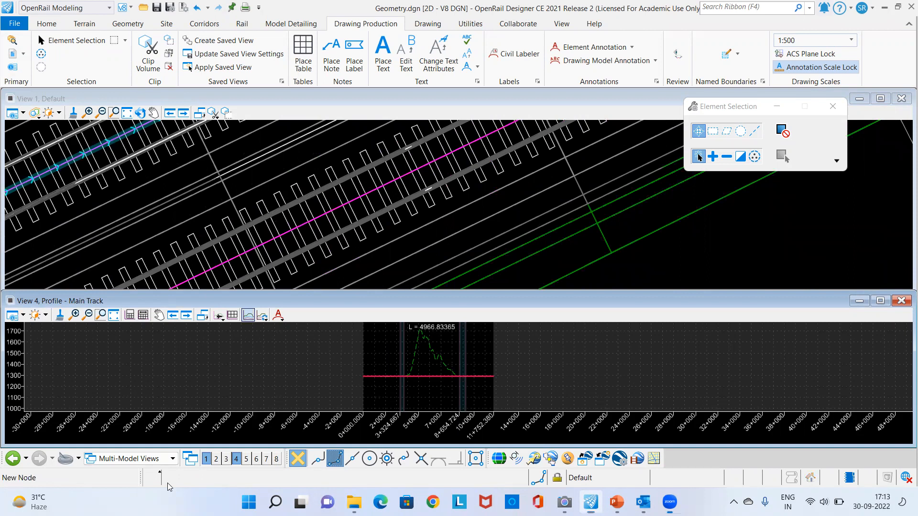
{"action": "left_click", "coordinate": [225, 459]}
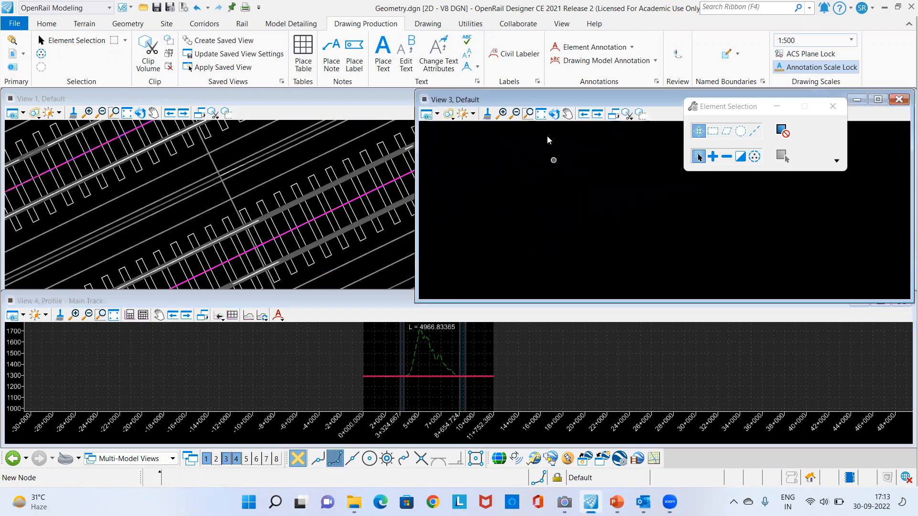
{"action": "left_click", "coordinate": [541, 114]}
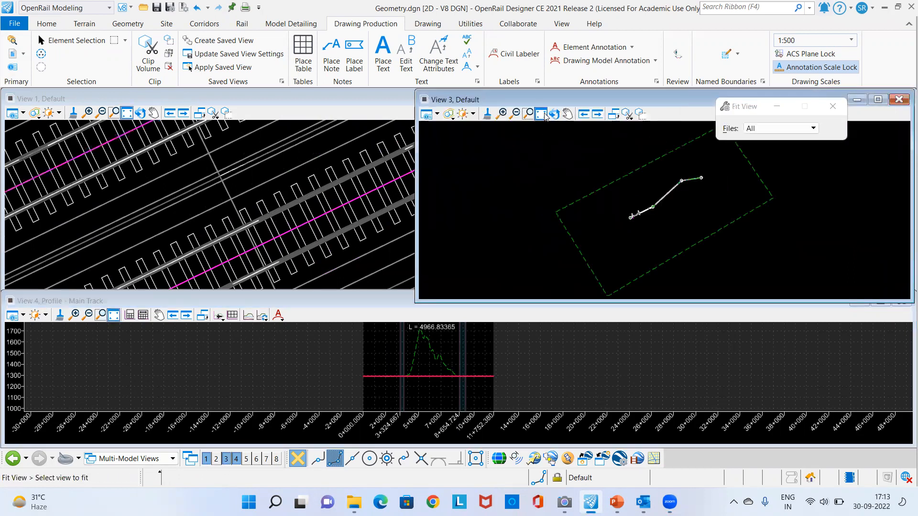
{"action": "left_click", "coordinate": [214, 461]}
{"action": "left_click", "coordinate": [610, 227]}
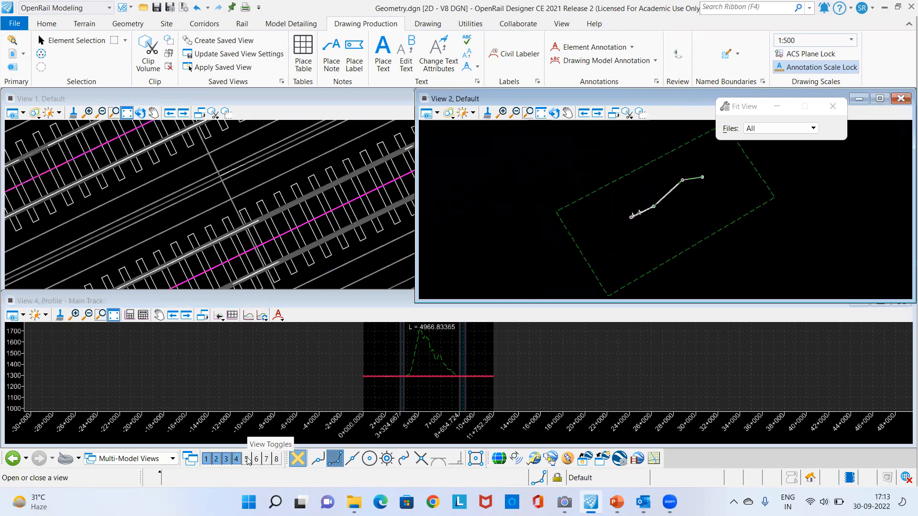
{"action": "right_click", "coordinate": [306, 200]}
Step: Try again to pick the Des CL Prop T15 centerline separately from the overlapping Main Track corridor, and clear the selection
{"action": "scroll", "coordinate": [318, 224], "scroll_direction": "down", "scroll_amount": 3}
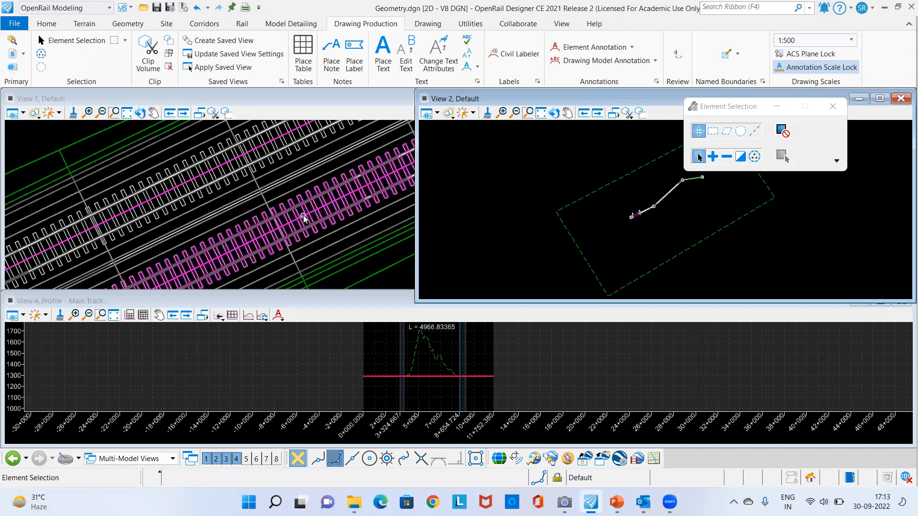
{"action": "scroll", "coordinate": [316, 205], "scroll_direction": "down", "scroll_amount": 3}
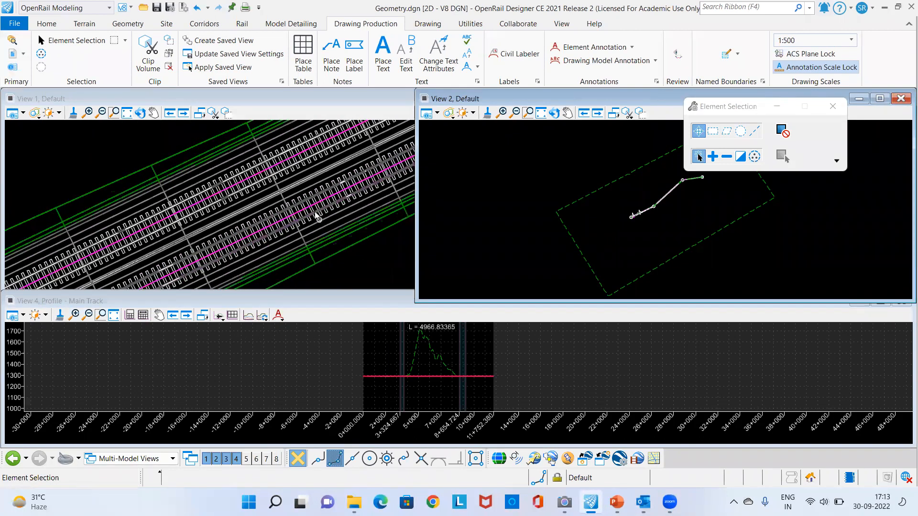
{"action": "scroll", "coordinate": [316, 214], "scroll_direction": "up", "scroll_amount": 5}
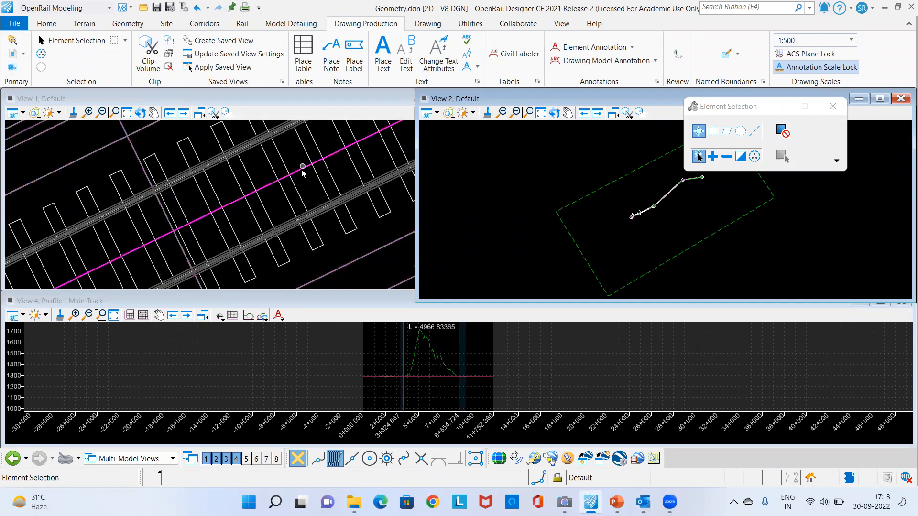
{"action": "left_click", "coordinate": [307, 183]}
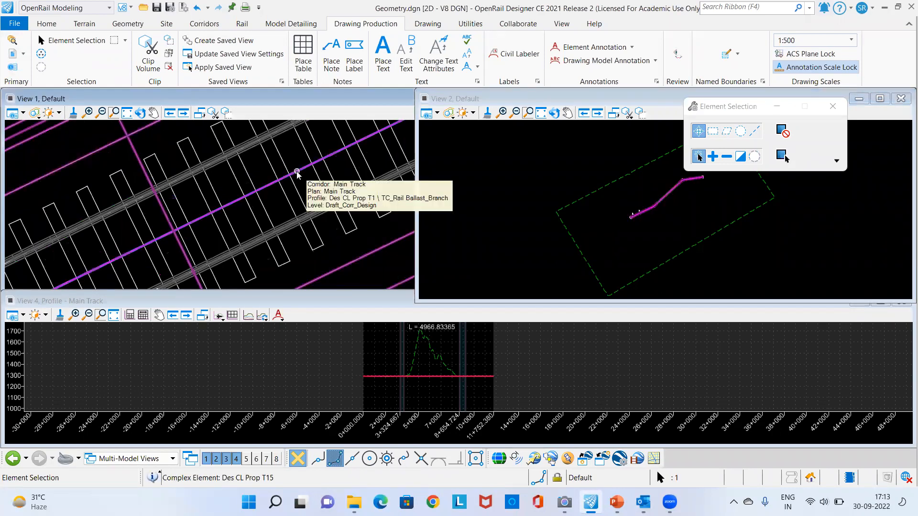
{"action": "left_click", "coordinate": [301, 179]}
{"action": "scroll", "coordinate": [297, 174], "scroll_direction": "up", "scroll_amount": 1}
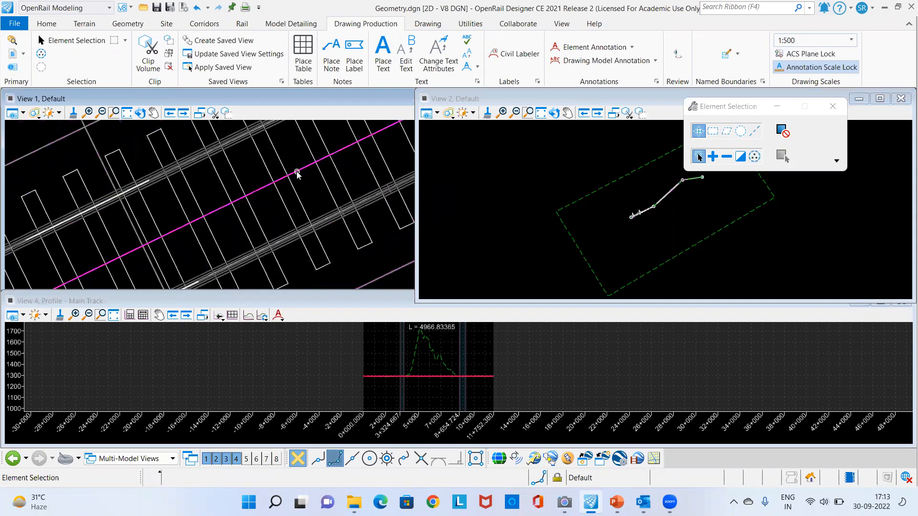
Step: Select the Main Track corridor in the plan view and turn its level off
{"action": "scroll", "coordinate": [323, 257], "scroll_direction": "down", "scroll_amount": 2}
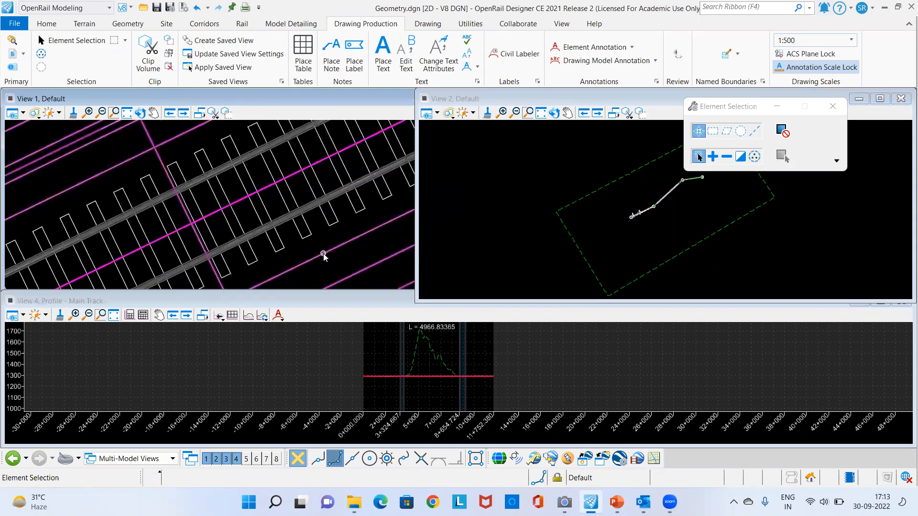
{"action": "left_click", "coordinate": [323, 257]}
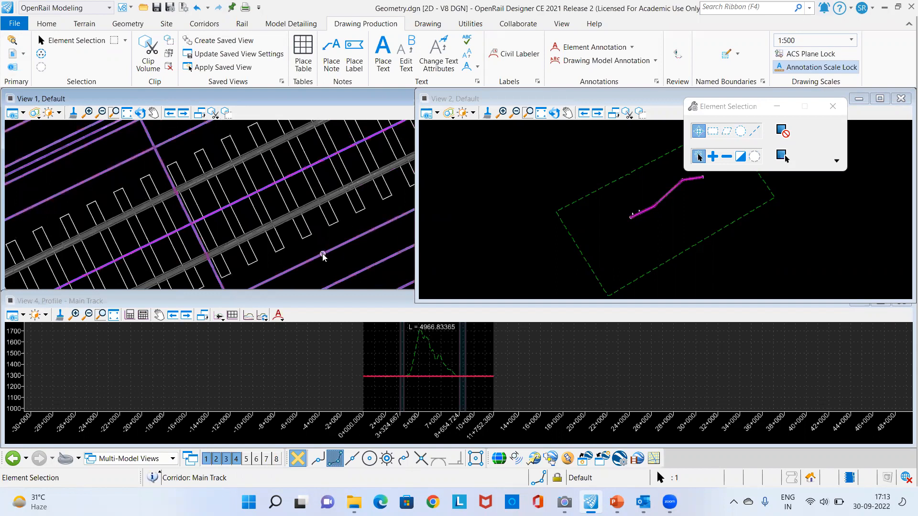
{"action": "right_click", "coordinate": [324, 256]}
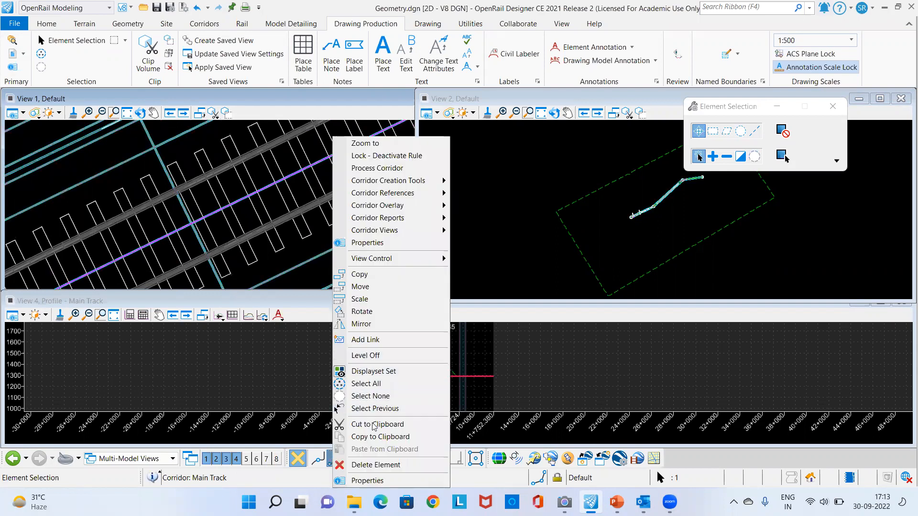
{"action": "left_click", "coordinate": [378, 355]}
{"action": "left_click", "coordinate": [346, 224]}
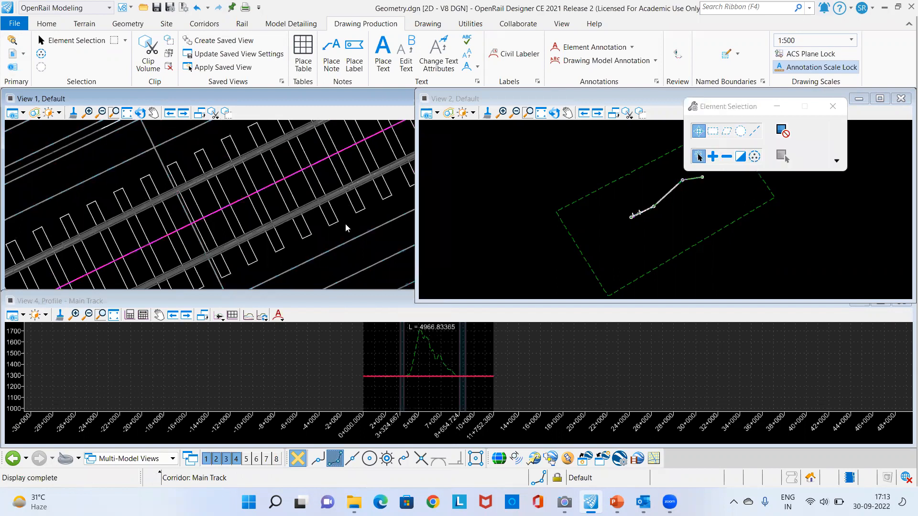
Step: Turn off the display of the Geometry.dgn Default-3D reference so only the 2D linework shows in the plan
{"action": "scroll", "coordinate": [342, 223], "scroll_direction": "down", "scroll_amount": 4}
{"action": "scroll", "coordinate": [271, 199], "scroll_direction": "down", "scroll_amount": 2}
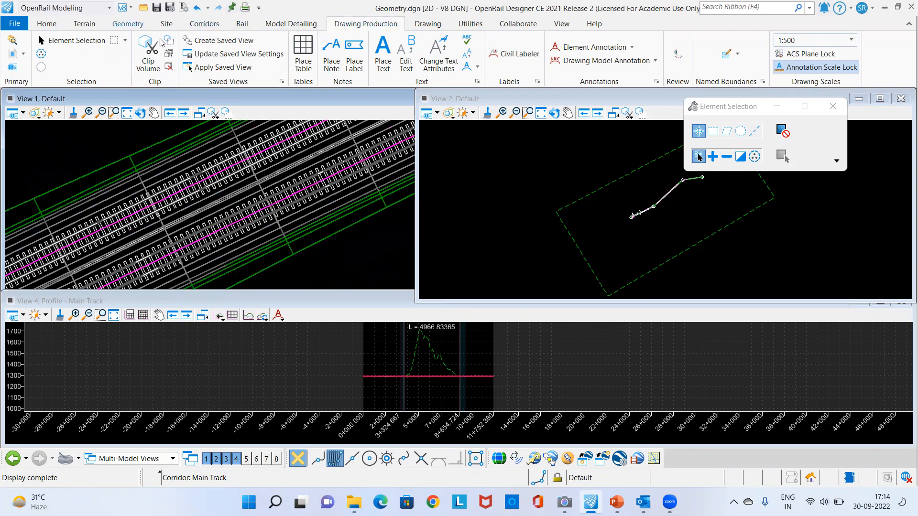
{"action": "left_click", "coordinate": [47, 23]}
{"action": "left_click", "coordinate": [252, 54]}
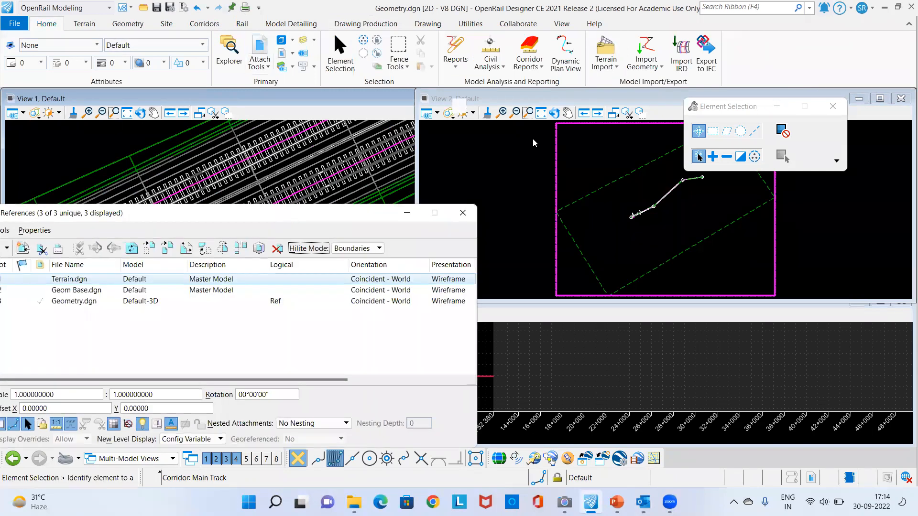
{"action": "left_click_drag", "start_coordinate": [288, 219], "coordinate": [536, 110]}
{"action": "scroll", "coordinate": [696, 222], "scroll_direction": "right", "scroll_amount": 3}
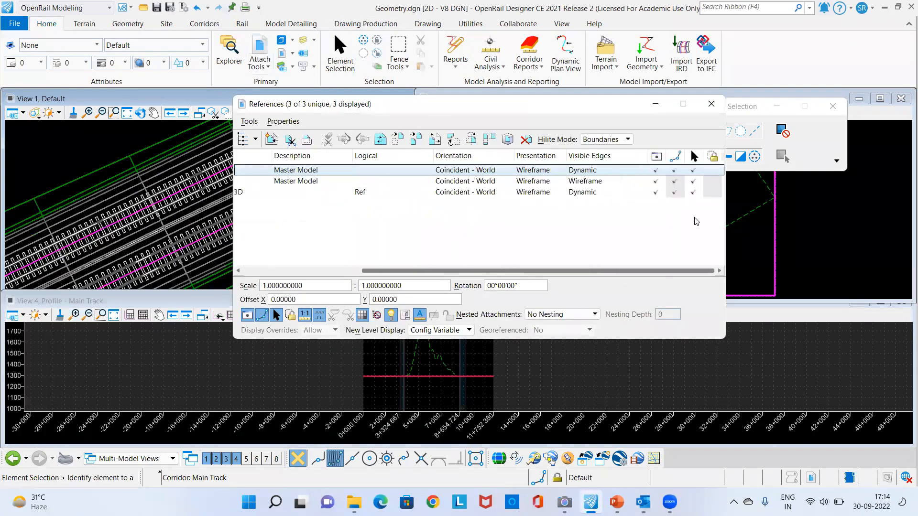
{"action": "left_click", "coordinate": [653, 192]}
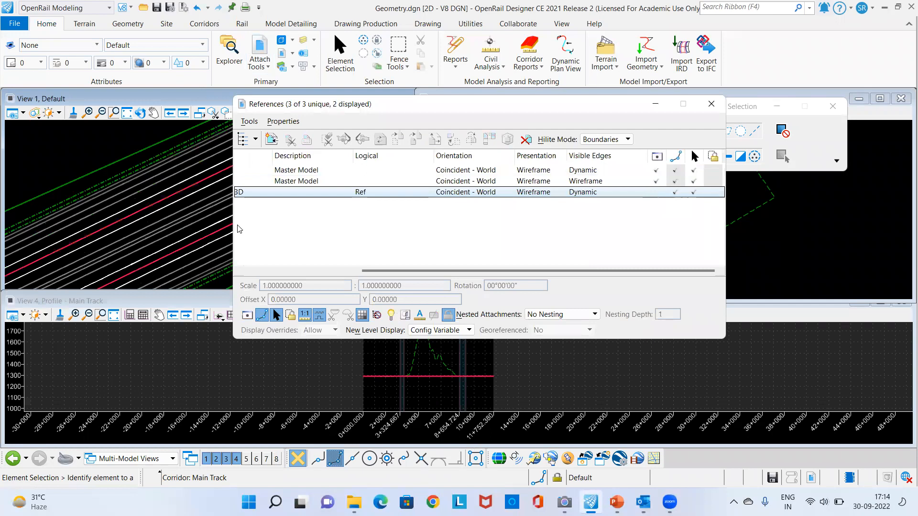
{"action": "left_click", "coordinate": [710, 105]}
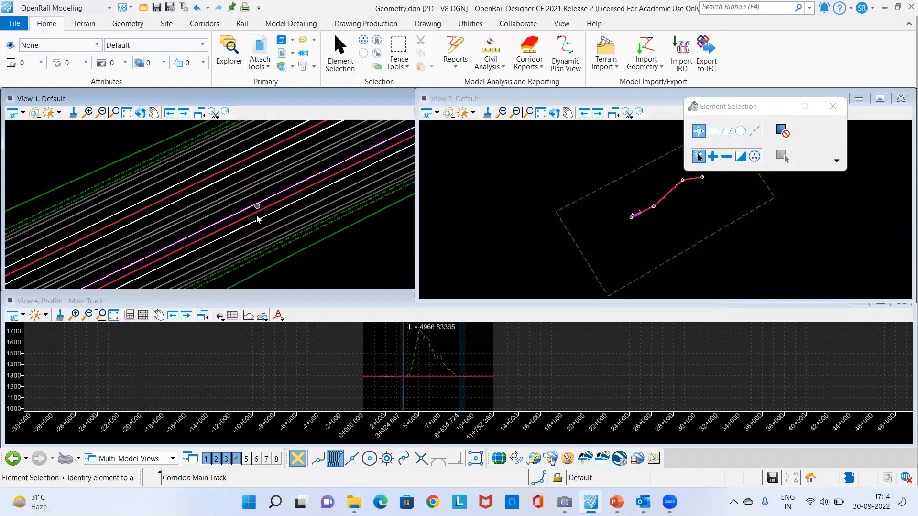
Step: Select the Des CL Prop T15 centerline in the plan and open its profile in View 4
{"action": "left_click", "coordinate": [260, 211]}
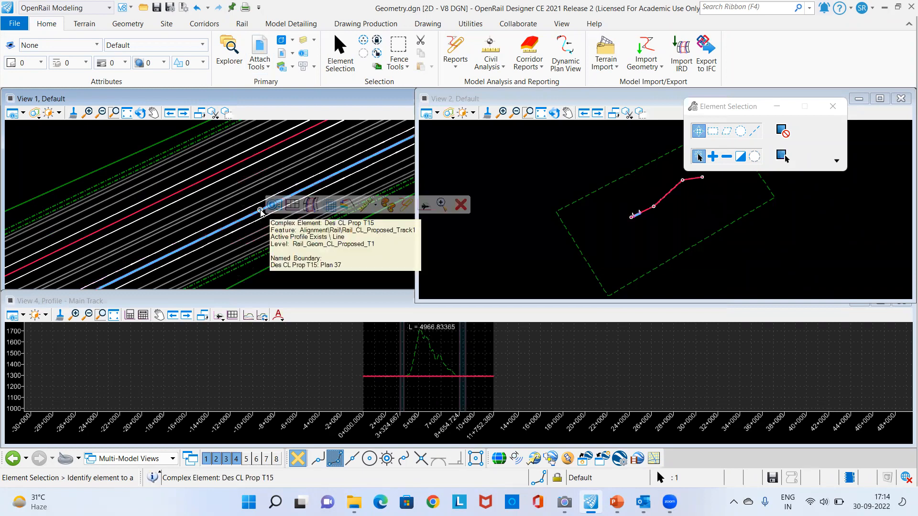
{"action": "left_click", "coordinate": [291, 206]}
{"action": "left_click", "coordinate": [350, 388]}
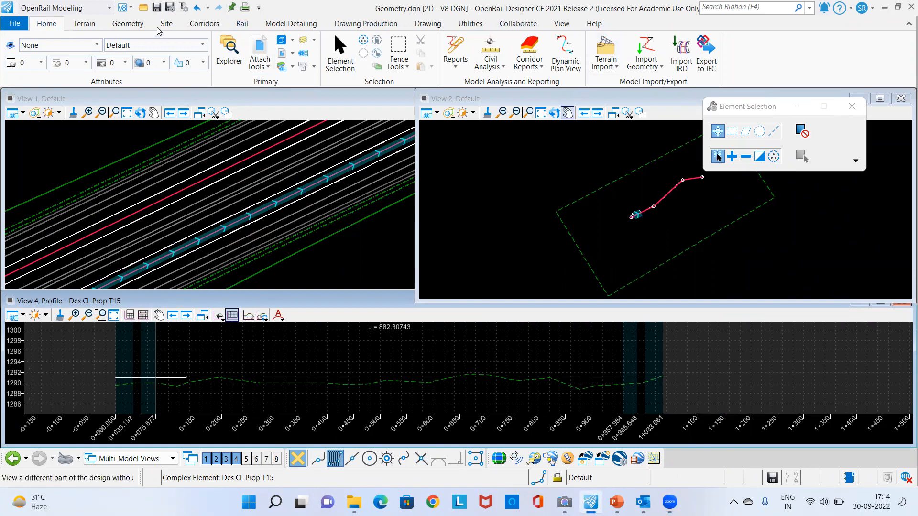
Step: Start placing civil profile named boundaries with the A1_Plan-Profile_PROFILE seed and try the Main Track plan group on the Des CL Prop T15 profile
{"action": "left_click", "coordinate": [370, 25]}
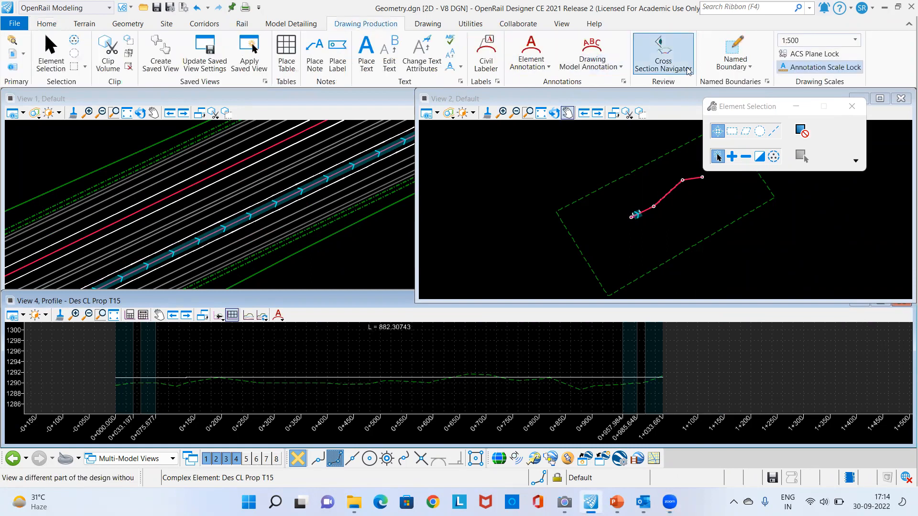
{"action": "left_click", "coordinate": [749, 72]}
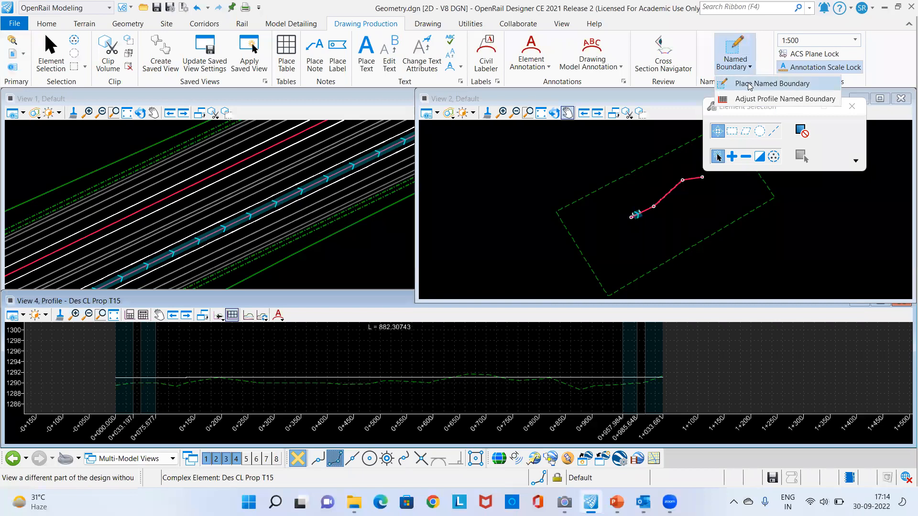
{"action": "left_click", "coordinate": [750, 85]}
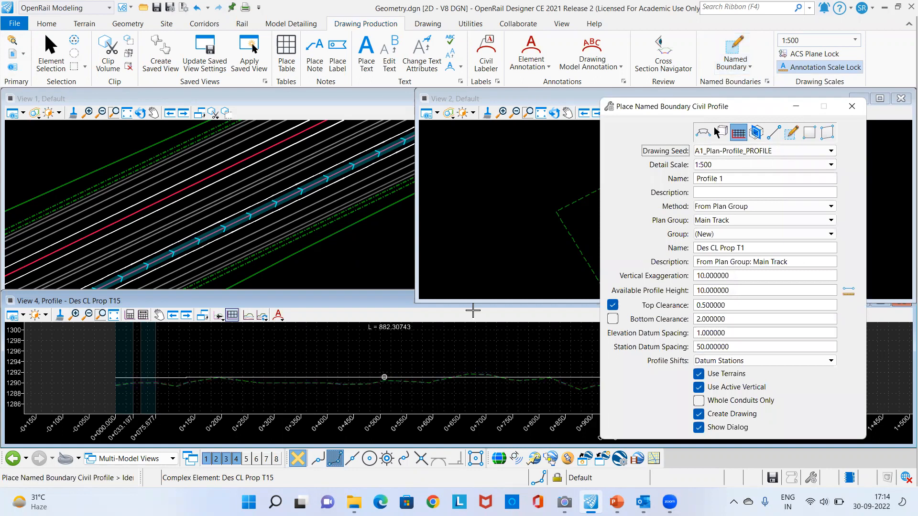
{"action": "left_click_drag", "start_coordinate": [643, 58], "coordinate": [642, 55]}
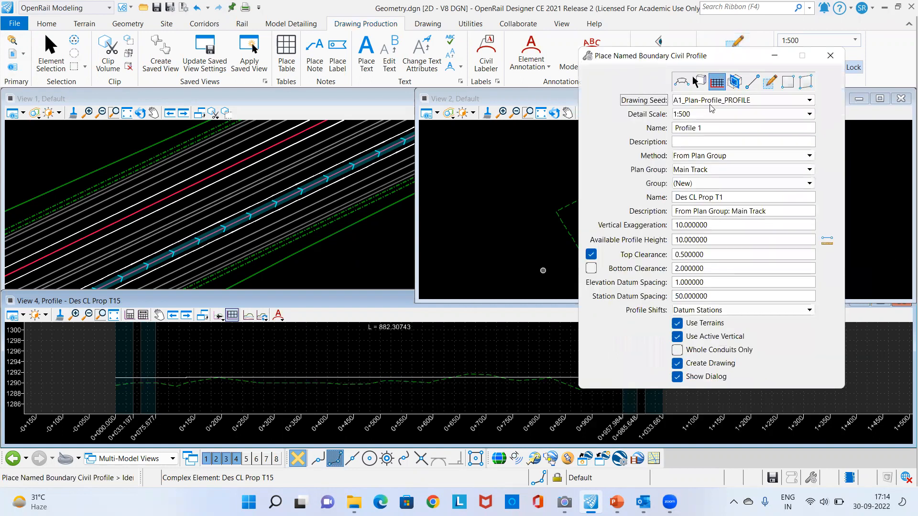
{"action": "left_click", "coordinate": [328, 379]}
{"action": "scroll", "coordinate": [235, 376], "scroll_direction": "down", "scroll_amount": 3}
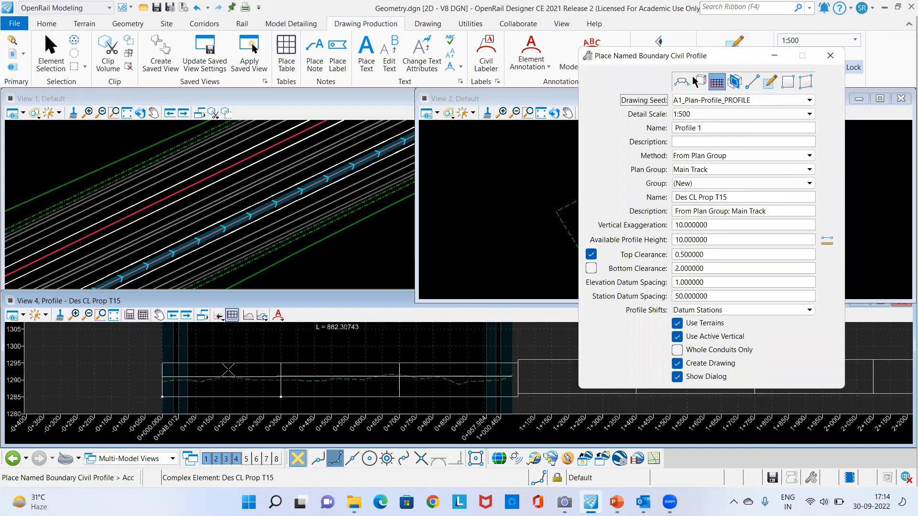
{"action": "scroll", "coordinate": [254, 351], "scroll_direction": "down", "scroll_amount": 4}
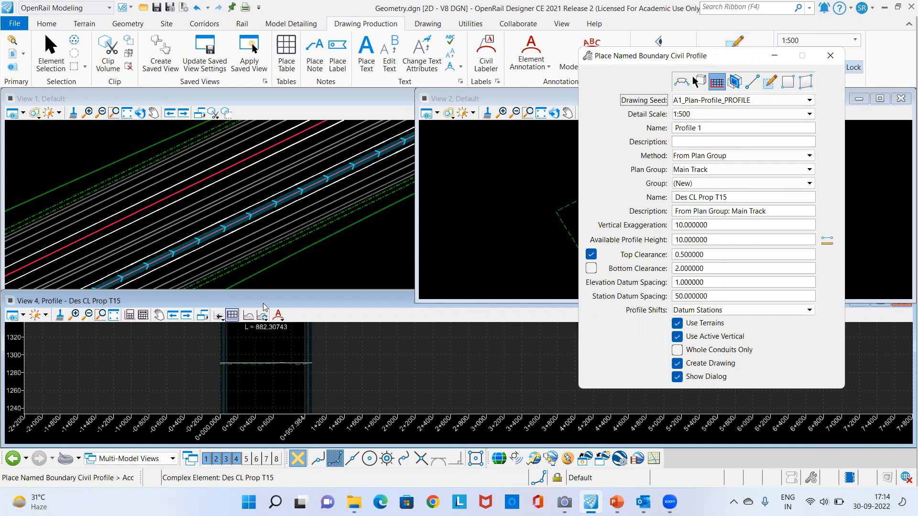
{"action": "left_click", "coordinate": [755, 156]}
{"action": "left_click", "coordinate": [756, 155]}
{"action": "scroll", "coordinate": [266, 378], "scroll_direction": "down", "scroll_amount": 3}
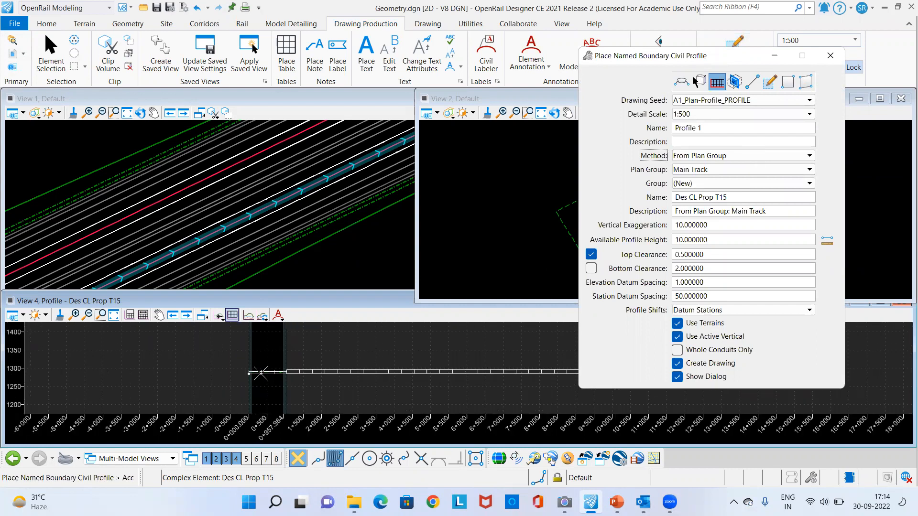
{"action": "scroll", "coordinate": [224, 373], "scroll_direction": "up", "scroll_amount": 4}
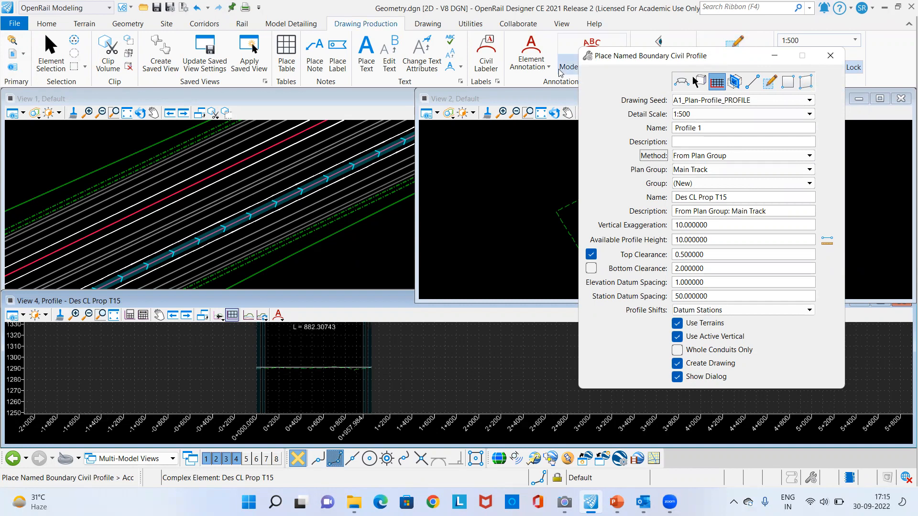
Step: Open the Named Boundaries manager, enlarge it and expand its plan groups
{"action": "left_click_drag", "start_coordinate": [622, 61], "coordinate": [623, 89]}
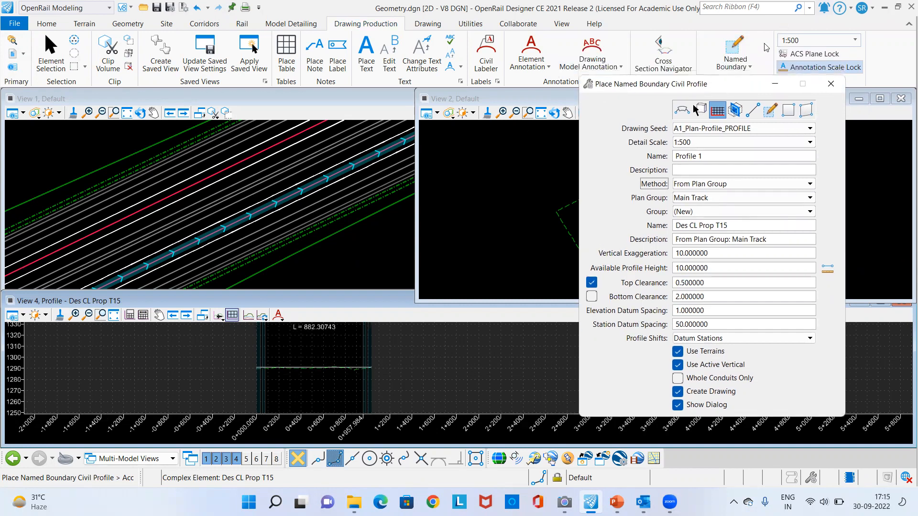
{"action": "left_click", "coordinate": [751, 72]}
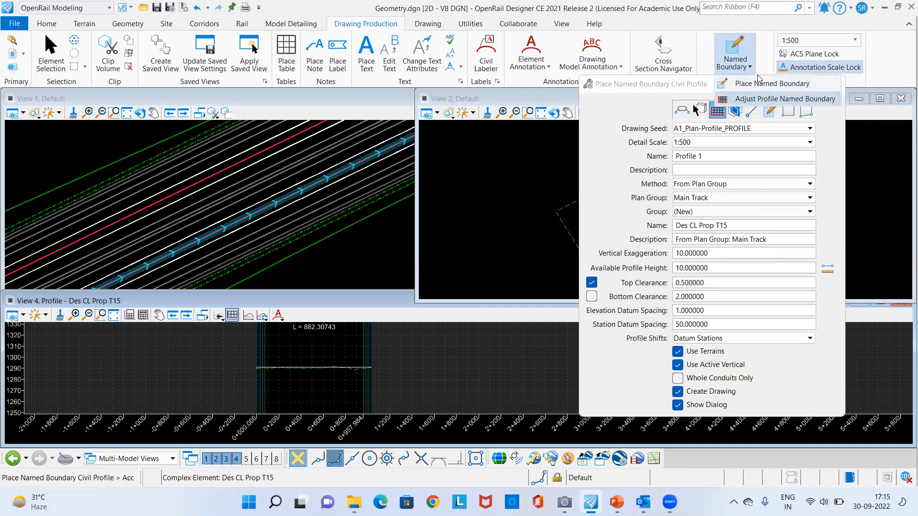
{"action": "left_click", "coordinate": [762, 67]}
{"action": "left_click_drag", "start_coordinate": [739, 86], "coordinate": [730, 138]}
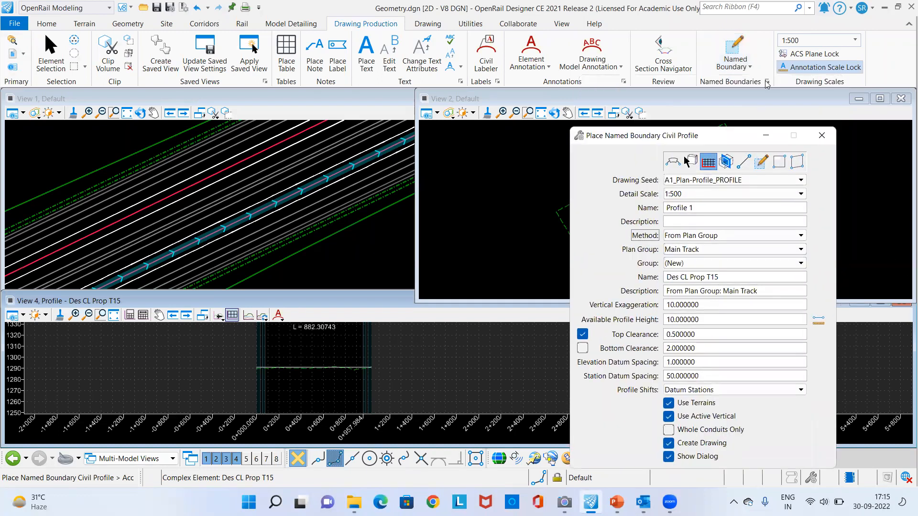
{"action": "left_click", "coordinate": [767, 82]}
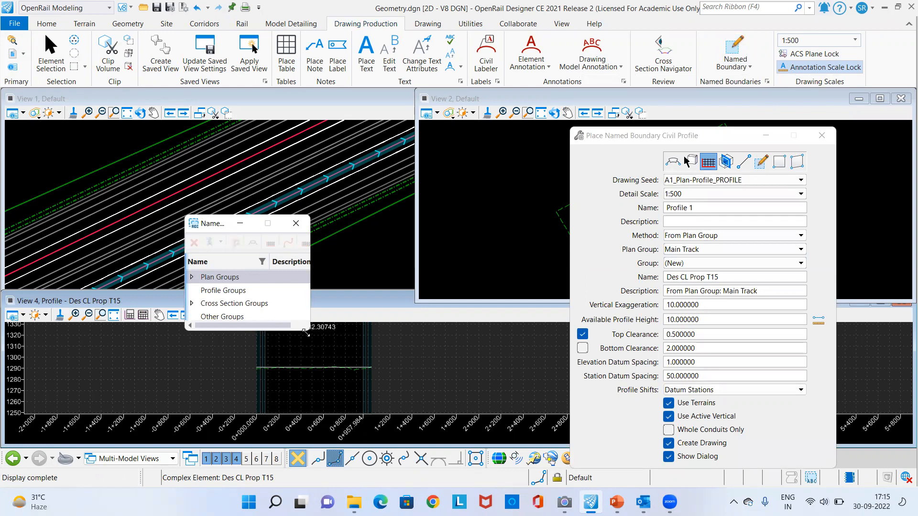
{"action": "left_click_drag", "start_coordinate": [306, 332], "coordinate": [473, 419]}
{"action": "left_click", "coordinate": [192, 277]}
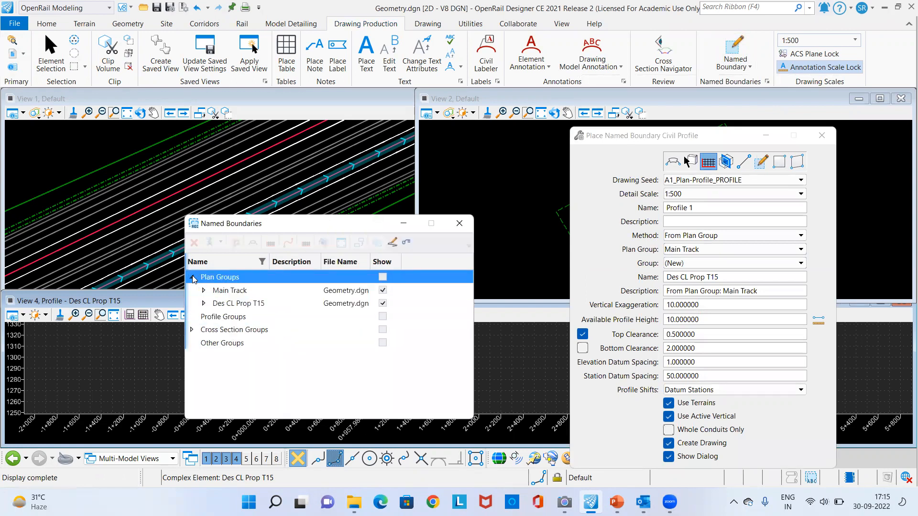
Step: Delete the Main Track plan group from the named boundaries and close the manager
{"action": "left_click", "coordinate": [230, 290]}
{"action": "right_click", "coordinate": [231, 291]}
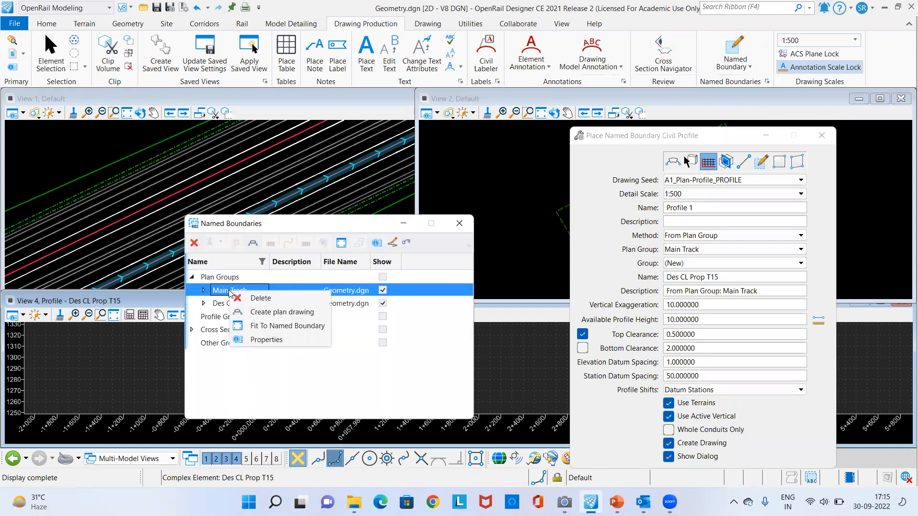
{"action": "left_click", "coordinate": [243, 298]}
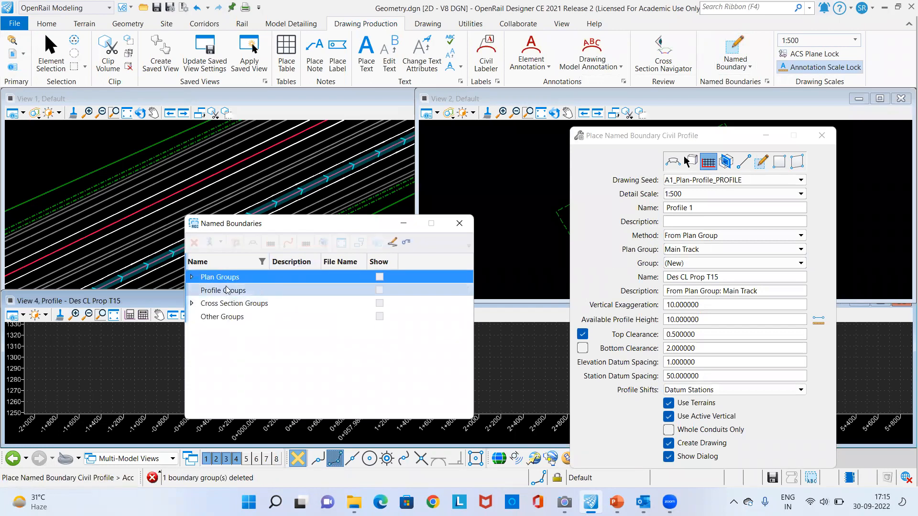
{"action": "left_click", "coordinate": [192, 277]}
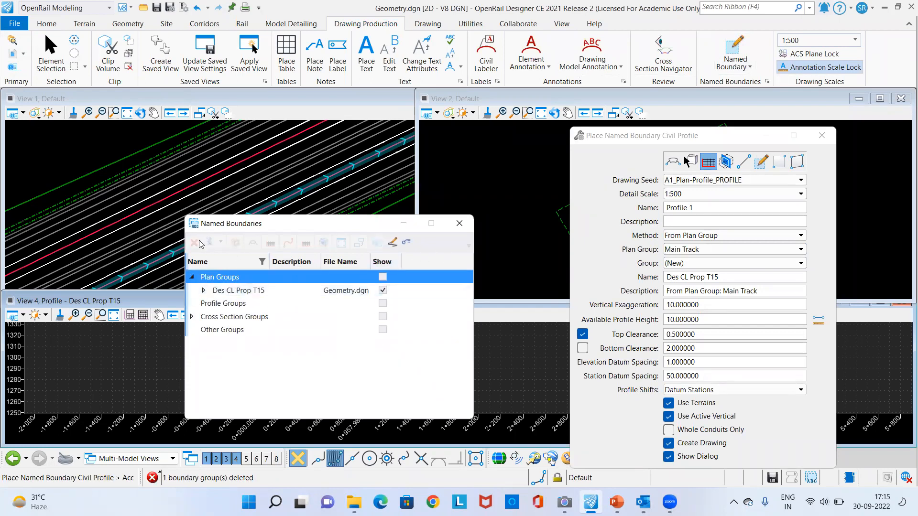
{"action": "left_click_drag", "start_coordinate": [207, 228], "coordinate": [138, 265]}
{"action": "left_click", "coordinate": [392, 260]}
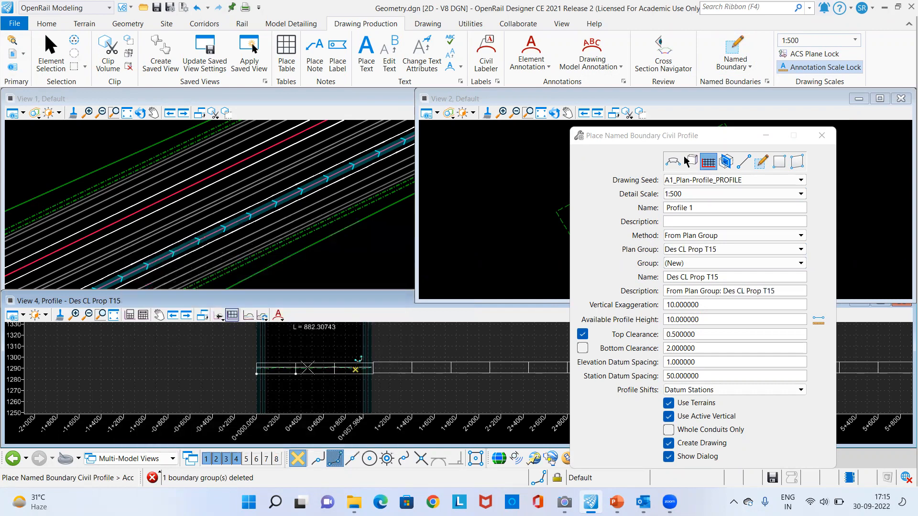
Step: Reselect From Plan Group as the profile boundary method, using the Des CL Prop T15 plan group
{"action": "left_click_drag", "start_coordinate": [656, 142], "coordinate": [611, 232]}
{"action": "left_click", "coordinate": [662, 329]}
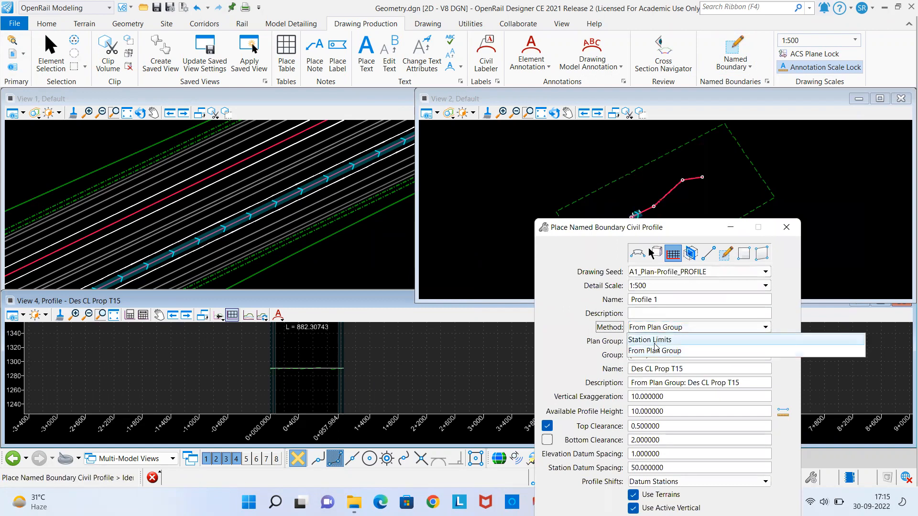
{"action": "left_click", "coordinate": [655, 341]}
{"action": "left_click", "coordinate": [693, 327]}
{"action": "left_click", "coordinate": [655, 350]}
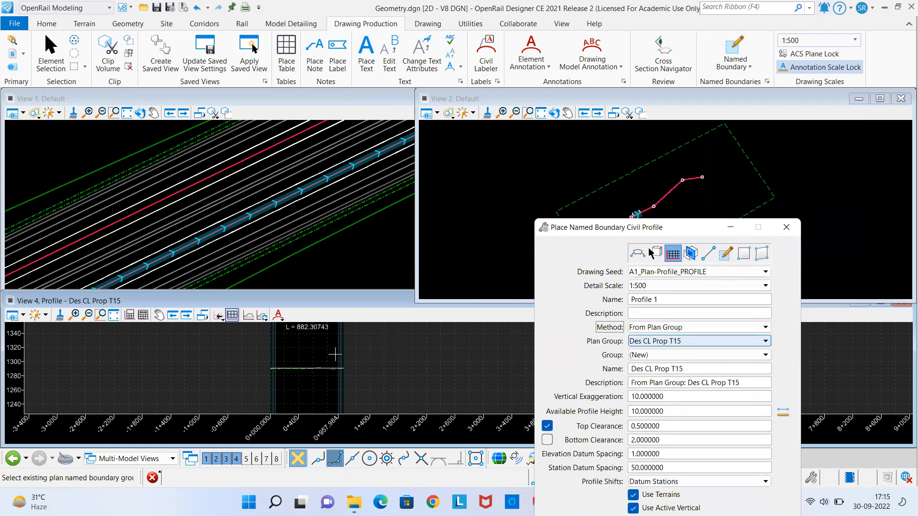
Step: Place the profile named boundaries on the Des CL Prop T15 profile and create its Plan and Profile drawings and sheets at 1:500, opening the model
{"action": "scroll", "coordinate": [294, 365], "scroll_direction": "up", "scroll_amount": 5}
{"action": "left_click", "coordinate": [302, 356]}
{"action": "scroll", "coordinate": [289, 381], "scroll_direction": "down", "scroll_amount": 1}
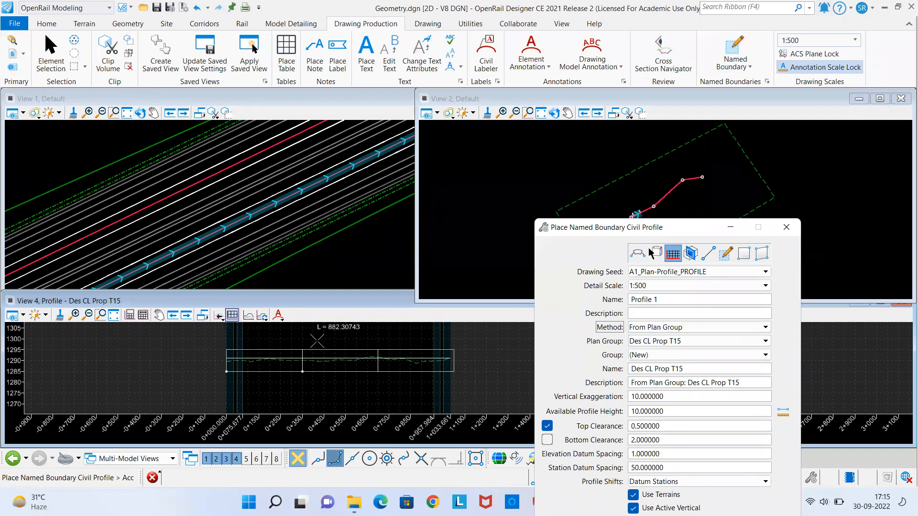
{"action": "scroll", "coordinate": [184, 365], "scroll_direction": "down", "scroll_amount": 3}
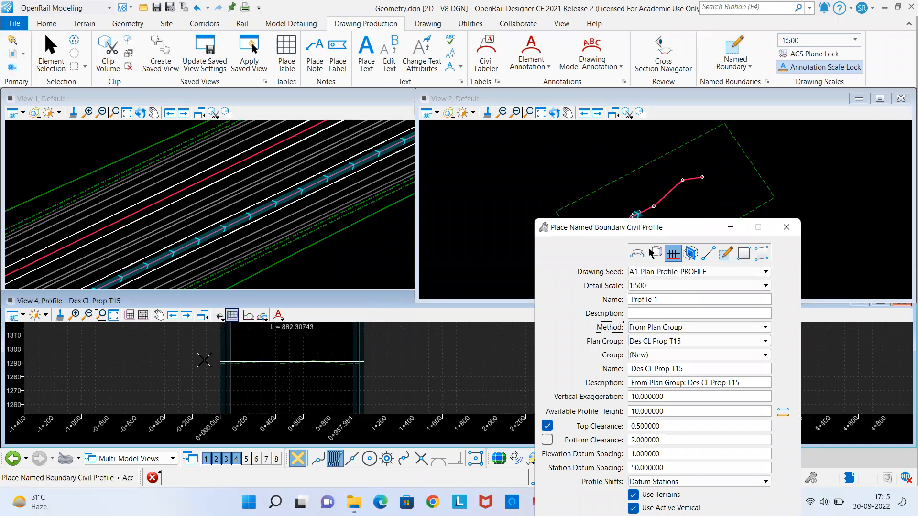
{"action": "scroll", "coordinate": [238, 345], "scroll_direction": "up", "scroll_amount": 4}
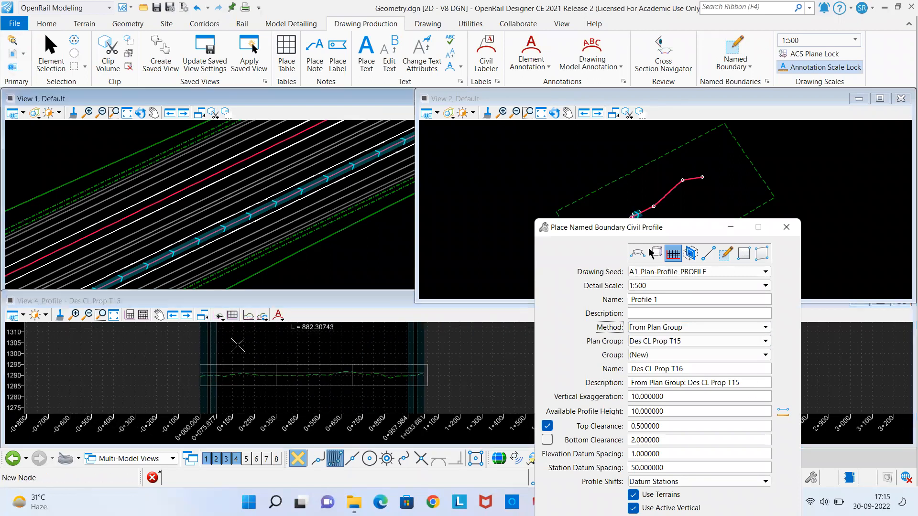
{"action": "left_click", "coordinate": [237, 344]}
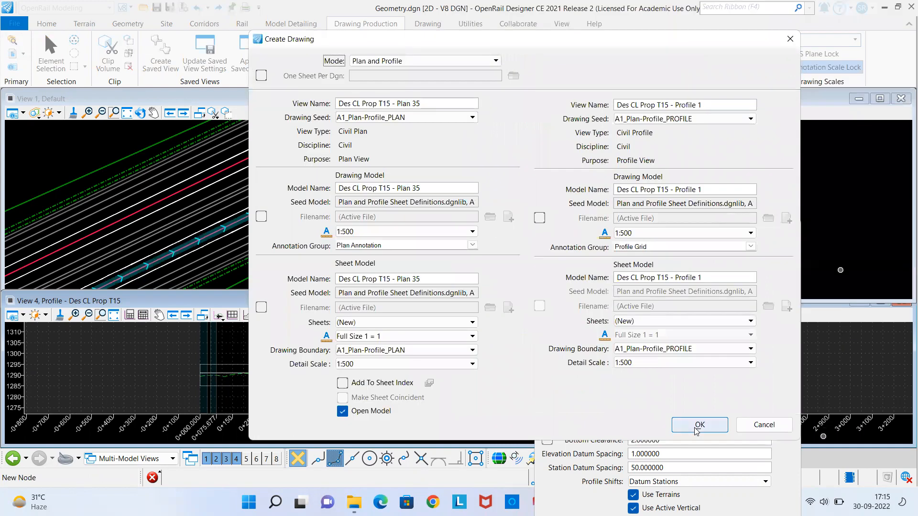
{"action": "left_click", "coordinate": [699, 425]}
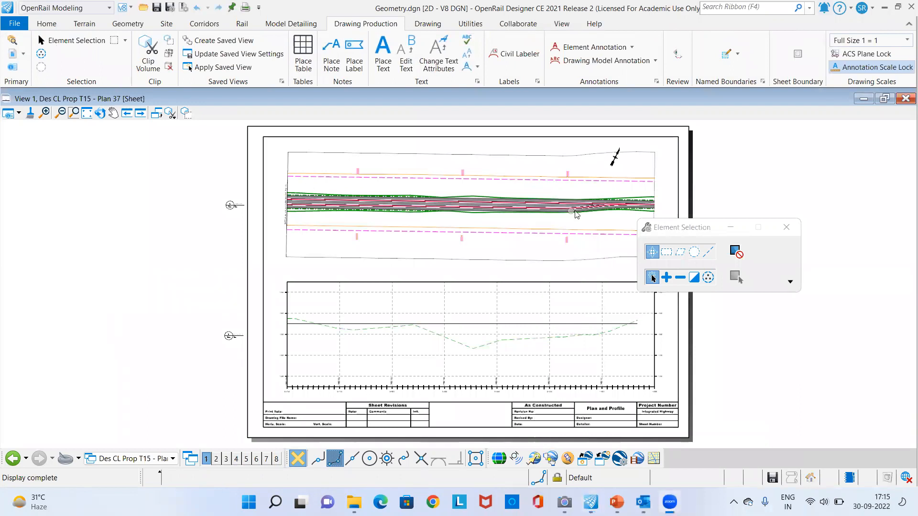
Step: Inspect the plan and profile drawings on the Des CL Prop T15 - Plan 37 sheet
{"action": "scroll", "coordinate": [572, 212], "scroll_direction": "up", "scroll_amount": 9}
{"action": "scroll", "coordinate": [306, 219], "scroll_direction": "down", "scroll_amount": 7}
{"action": "scroll", "coordinate": [336, 211], "scroll_direction": "down", "scroll_amount": 5}
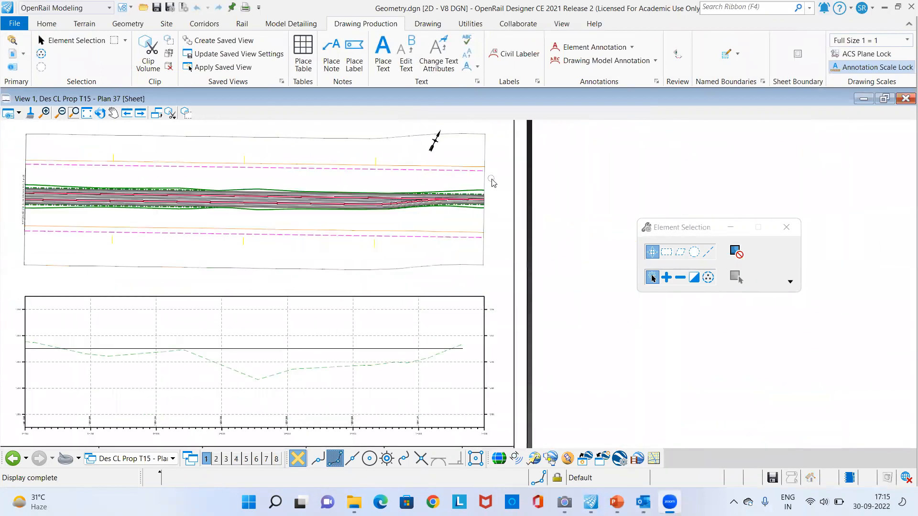
Step: Browse the list of drawing and sheet models and open the Des CL Prop T15 - Plan 36 sheet
{"action": "left_click", "coordinate": [168, 466]}
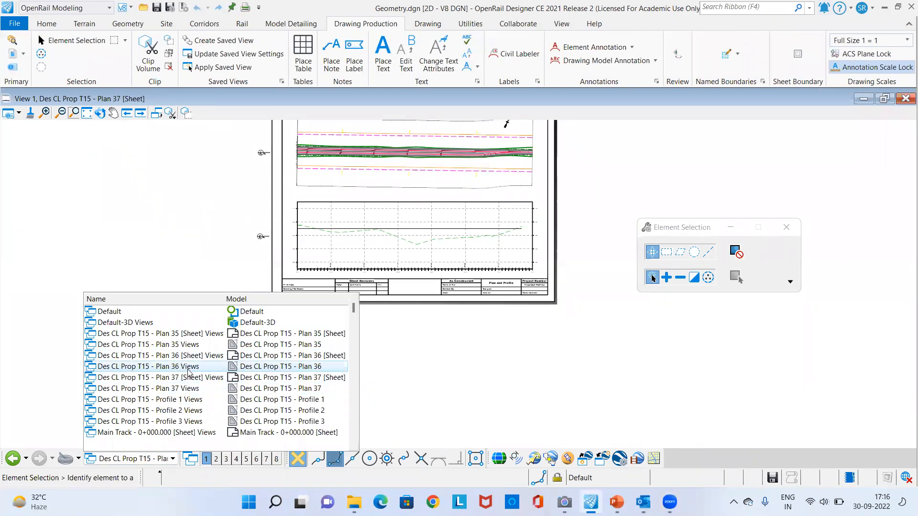
{"action": "scroll", "coordinate": [168, 427], "scroll_direction": "down", "scroll_amount": 3}
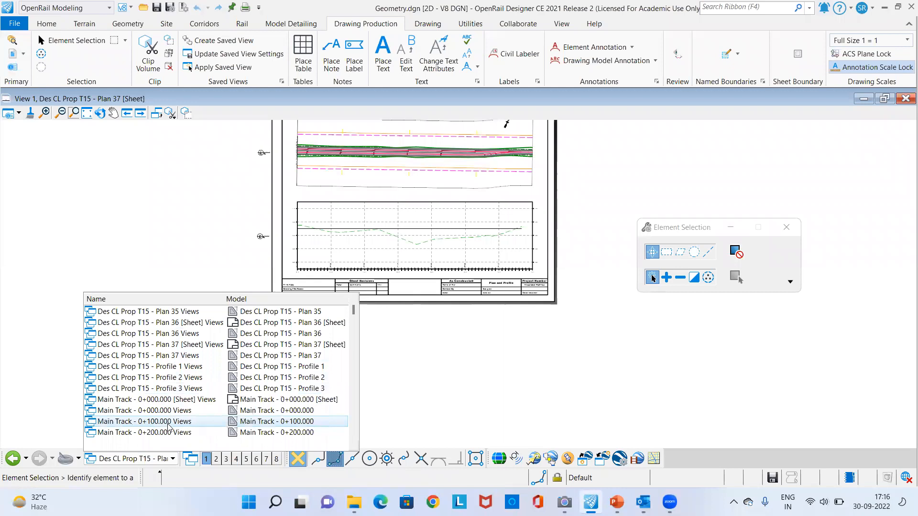
{"action": "scroll", "coordinate": [168, 427], "scroll_direction": "down", "scroll_amount": 20}
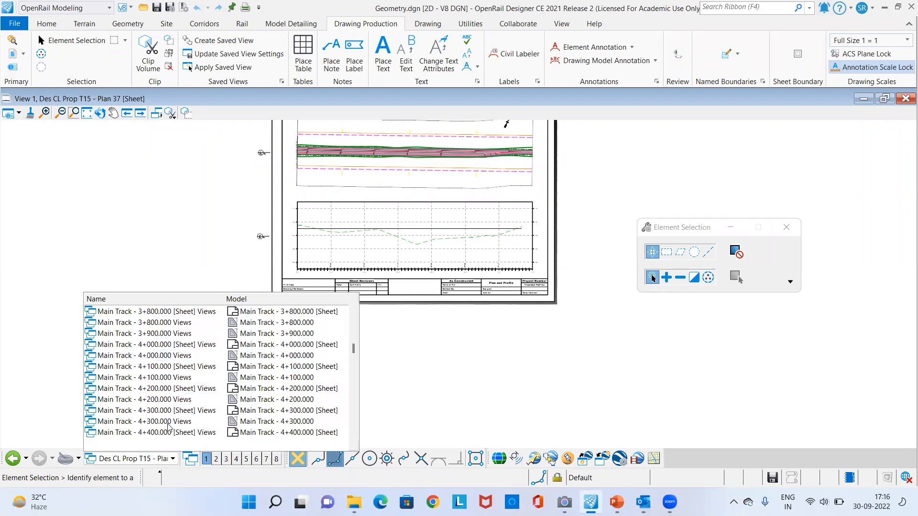
{"action": "scroll", "coordinate": [168, 427], "scroll_direction": "down", "scroll_amount": 5}
{"action": "scroll", "coordinate": [169, 427], "scroll_direction": "down", "scroll_amount": 2}
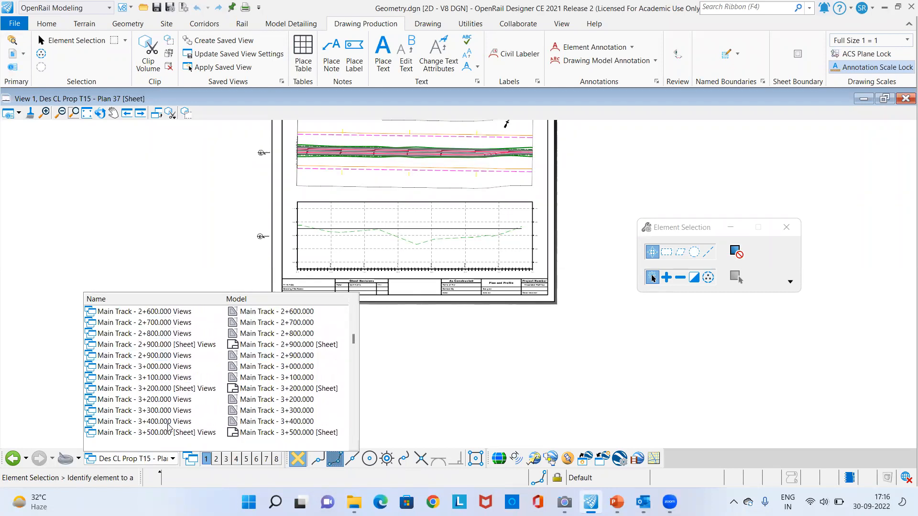
{"action": "scroll", "coordinate": [337, 376], "scroll_direction": "down", "scroll_amount": 20}
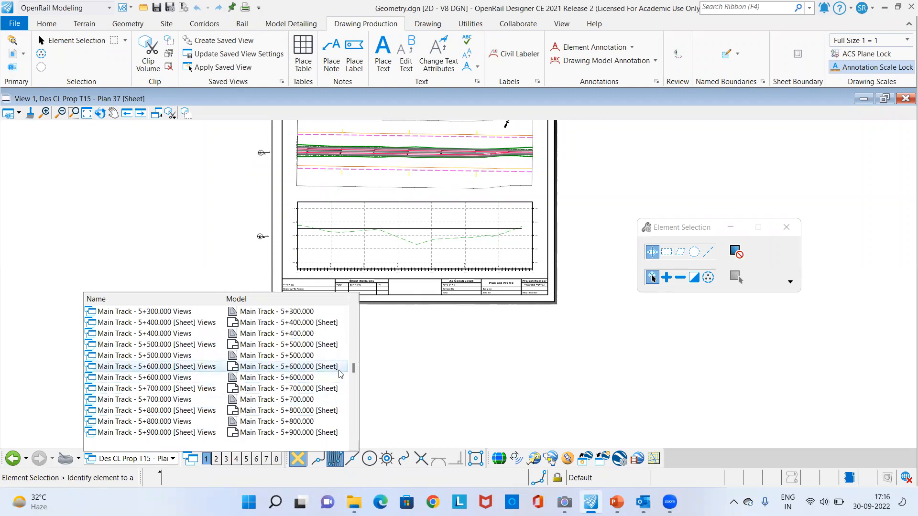
{"action": "scroll", "coordinate": [348, 427], "scroll_direction": "down", "scroll_amount": 12}
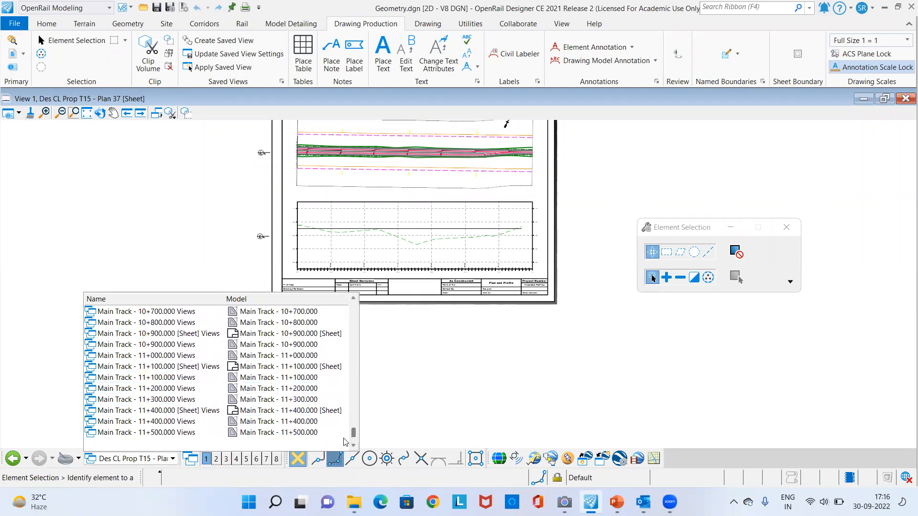
{"action": "scroll", "coordinate": [347, 447], "scroll_direction": "up", "scroll_amount": 20}
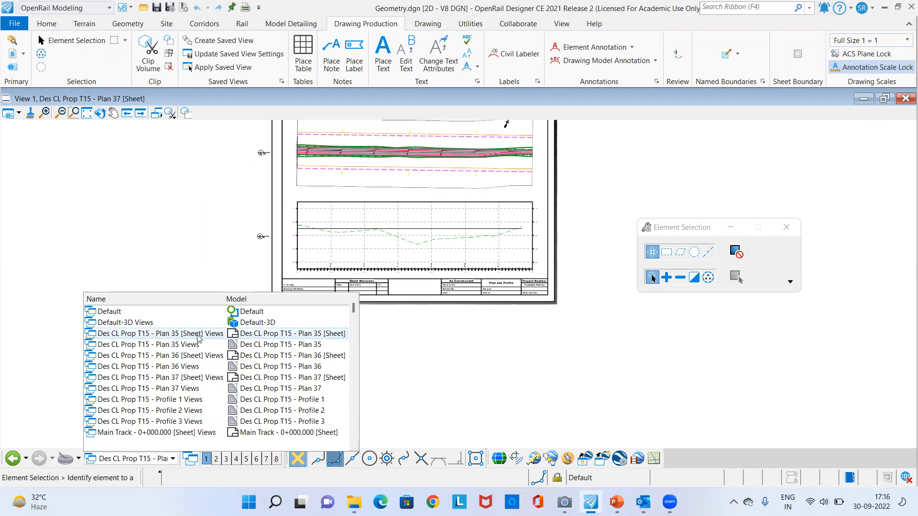
{"action": "left_click", "coordinate": [194, 355]}
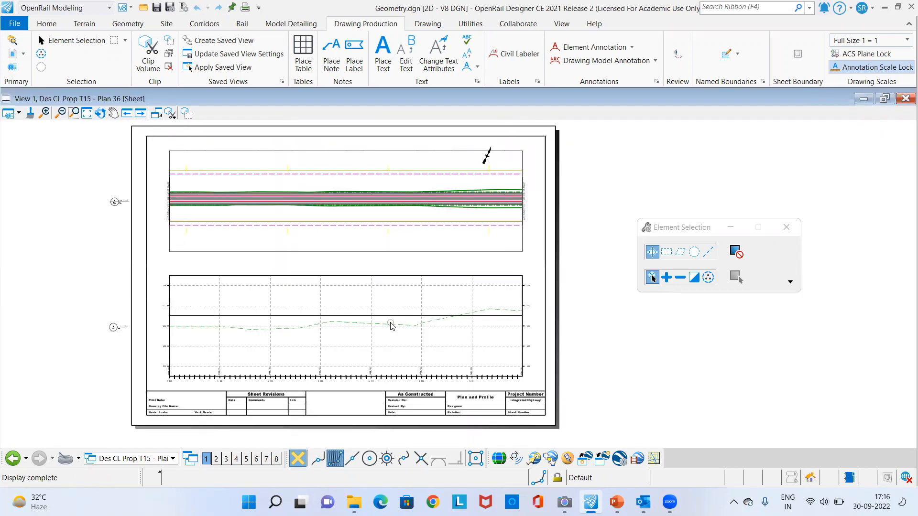
Step: Fit the whole Plan 36 sheet in the view and move the Element Selection window clear of the drawing
{"action": "left_click", "coordinate": [86, 113]}
{"action": "right_click", "coordinate": [200, 206]}
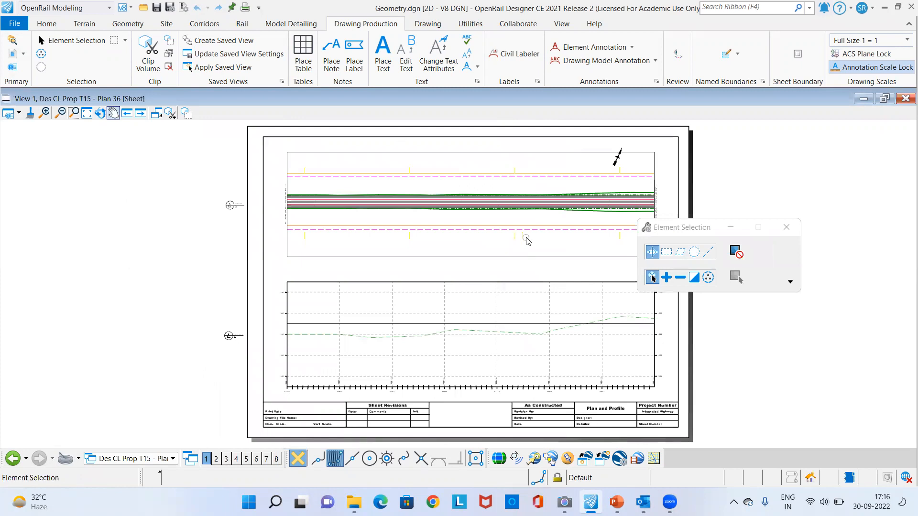
{"action": "left_click_drag", "start_coordinate": [671, 234], "coordinate": [760, 190]}
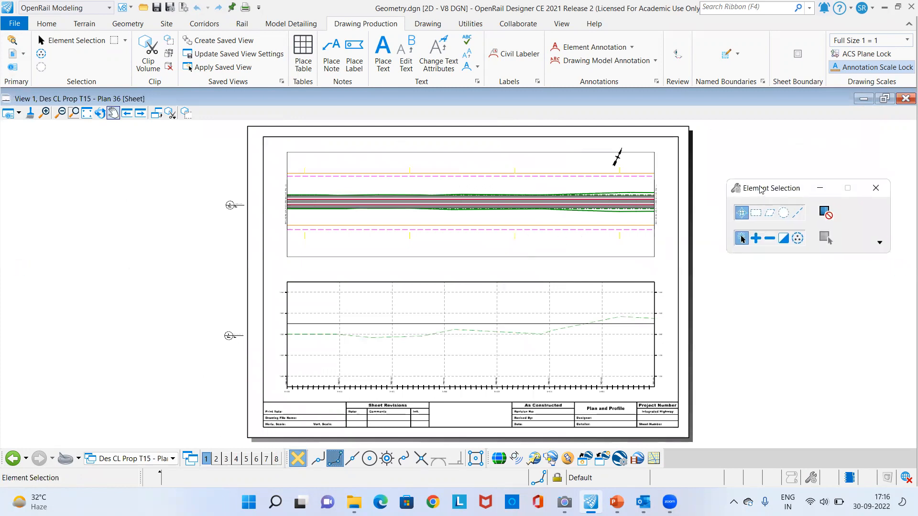